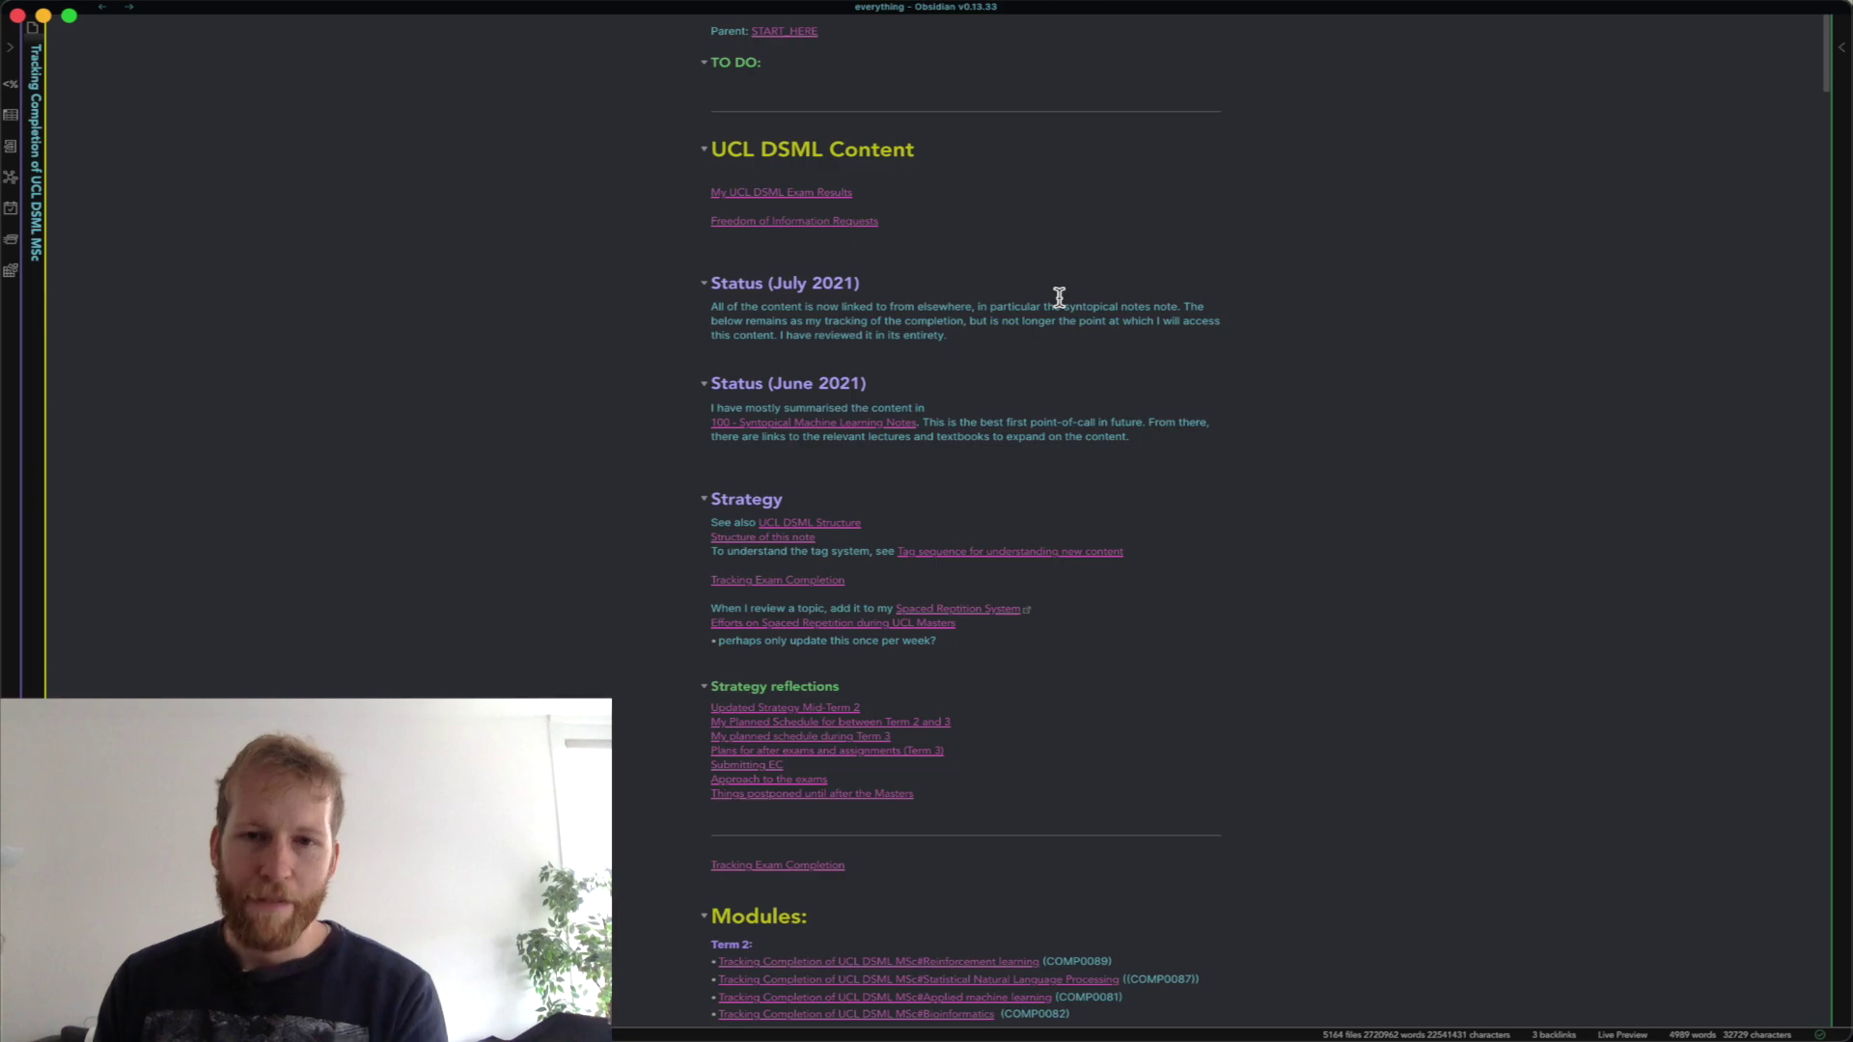
Read the July and June 2021 status sections and open the linked 100 - Syntopical Machine Learning Notes note.
{"action": "left_click", "coordinate": [1040, 305]}
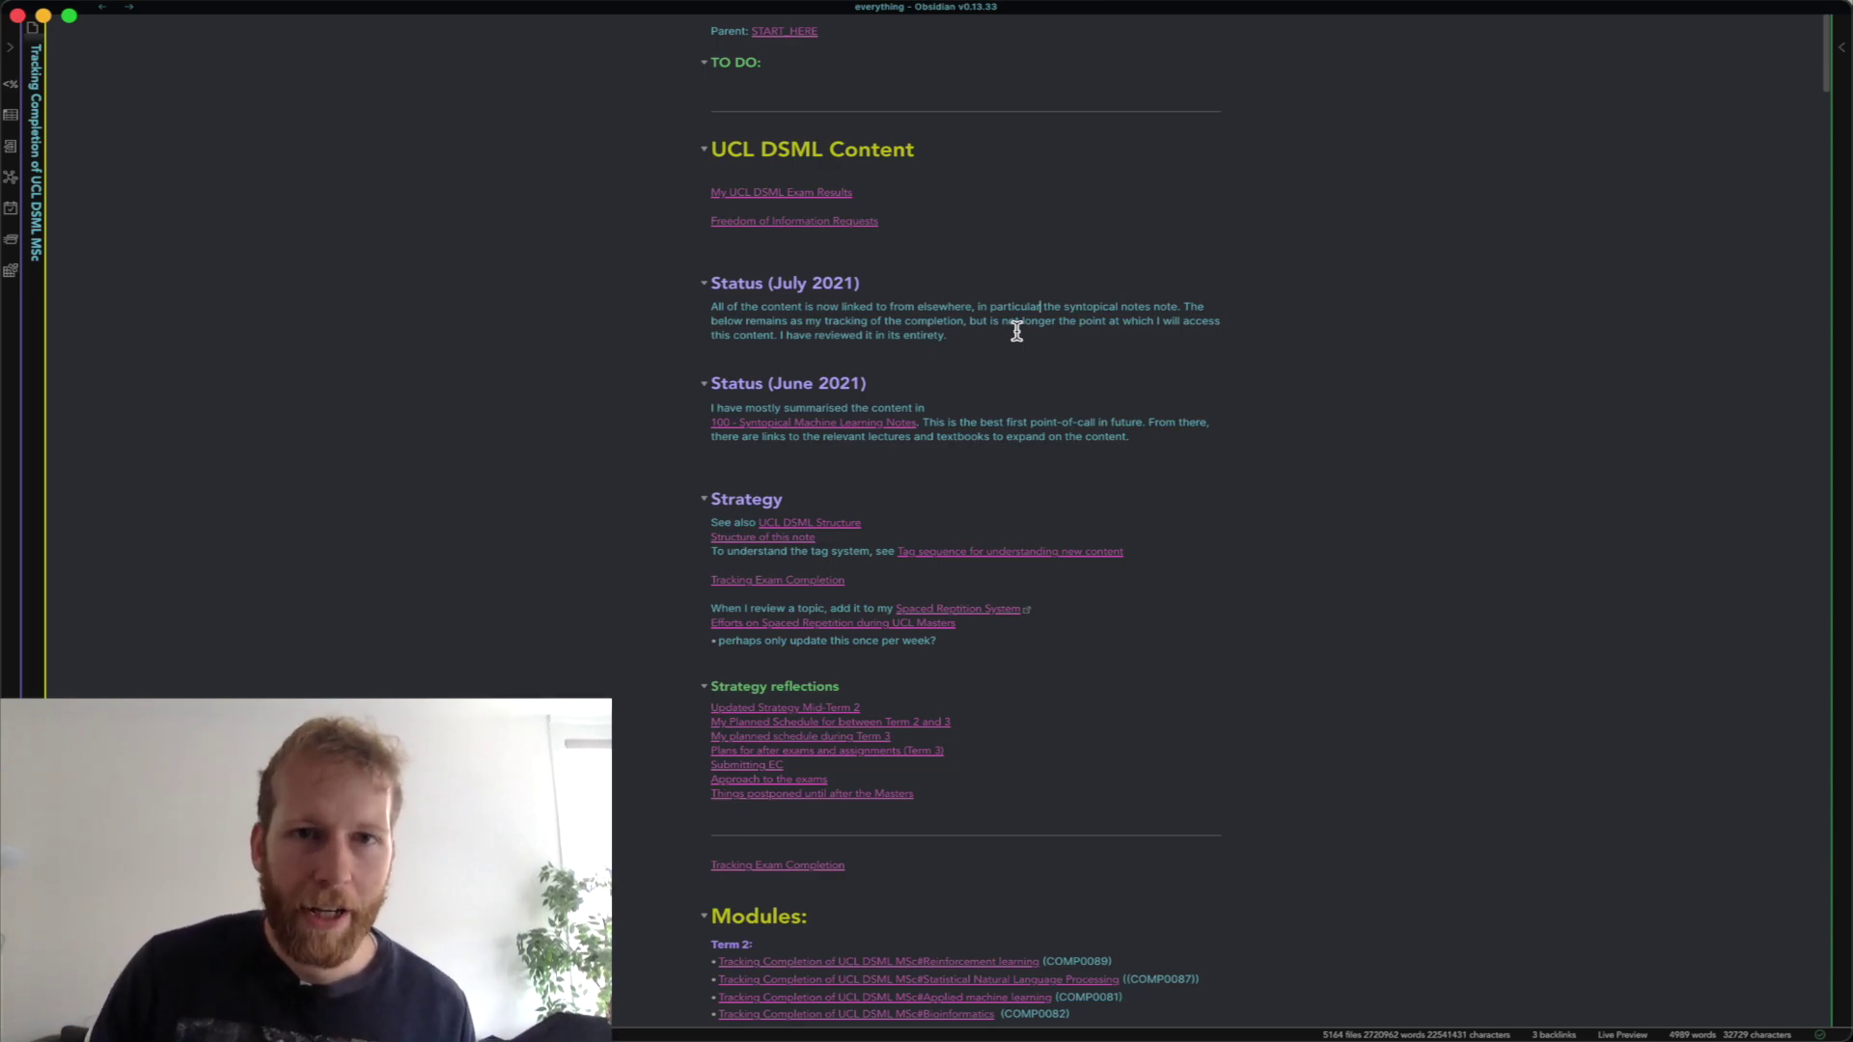
{"action": "left_click", "coordinate": [874, 466]}
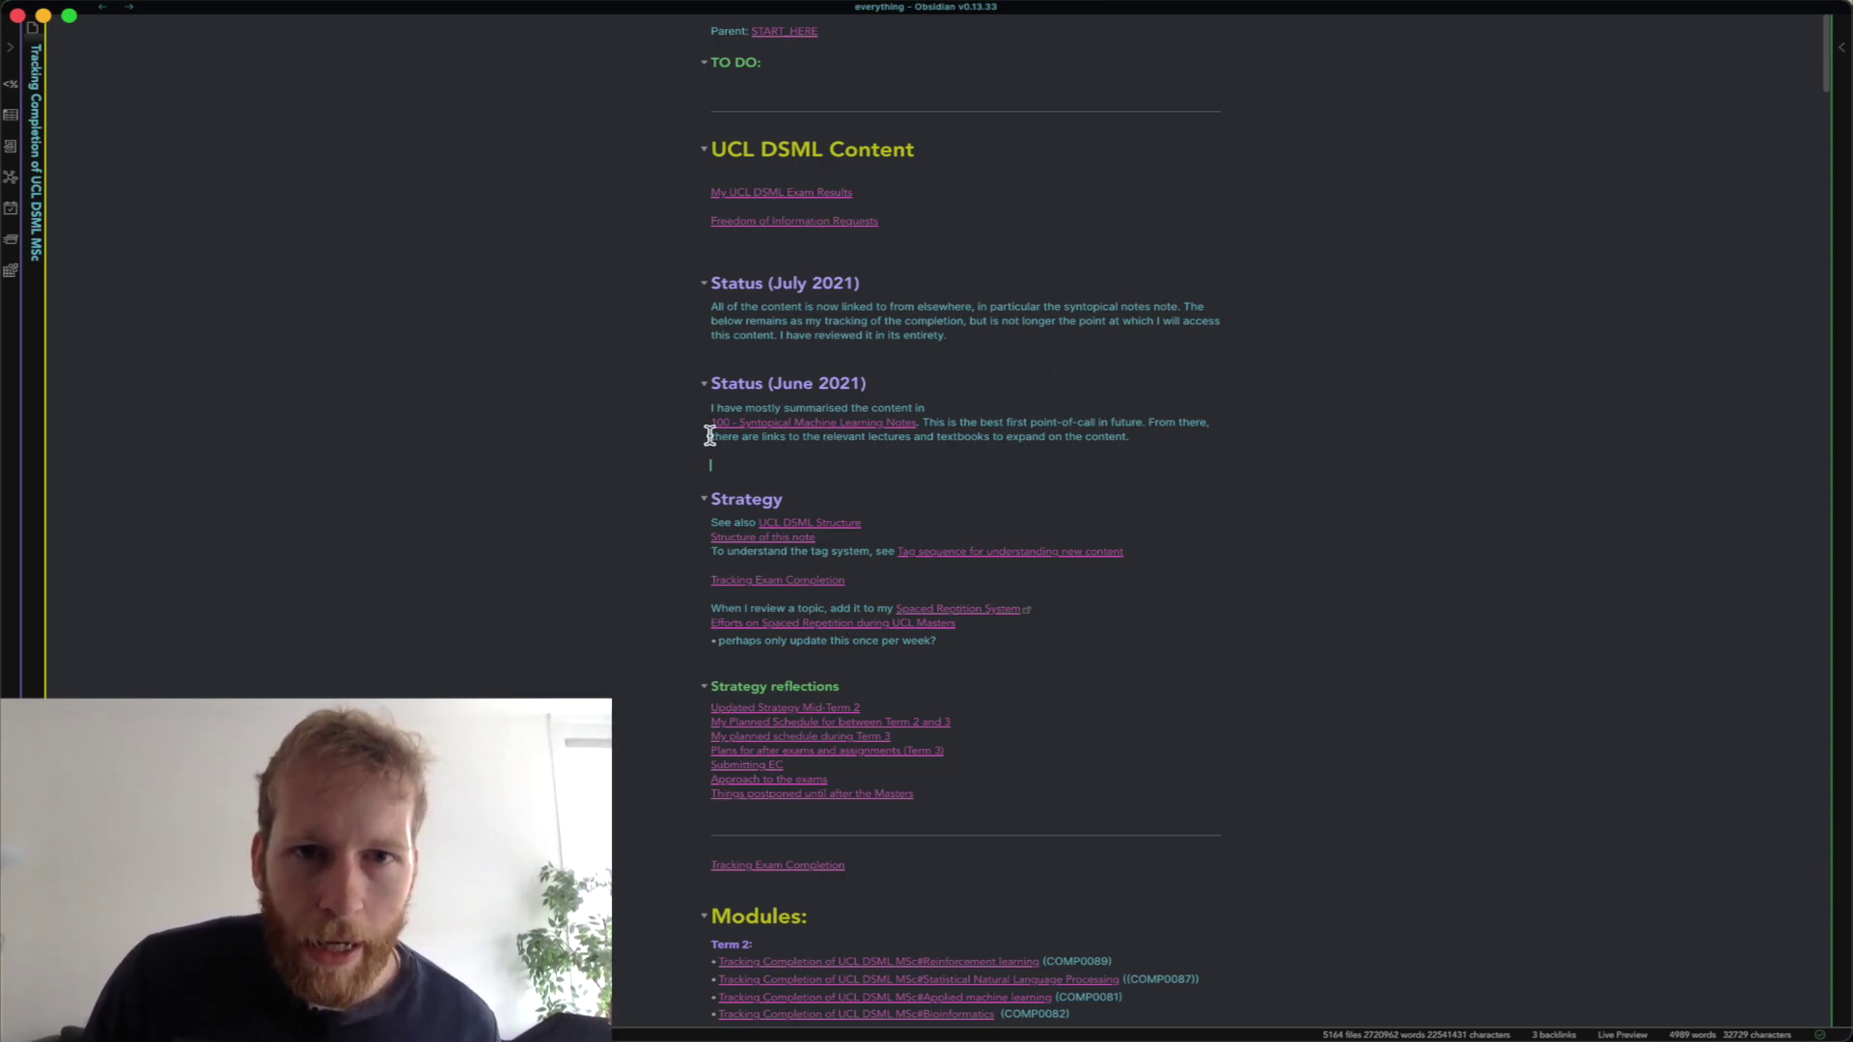
{"action": "left_click", "coordinate": [826, 425]}
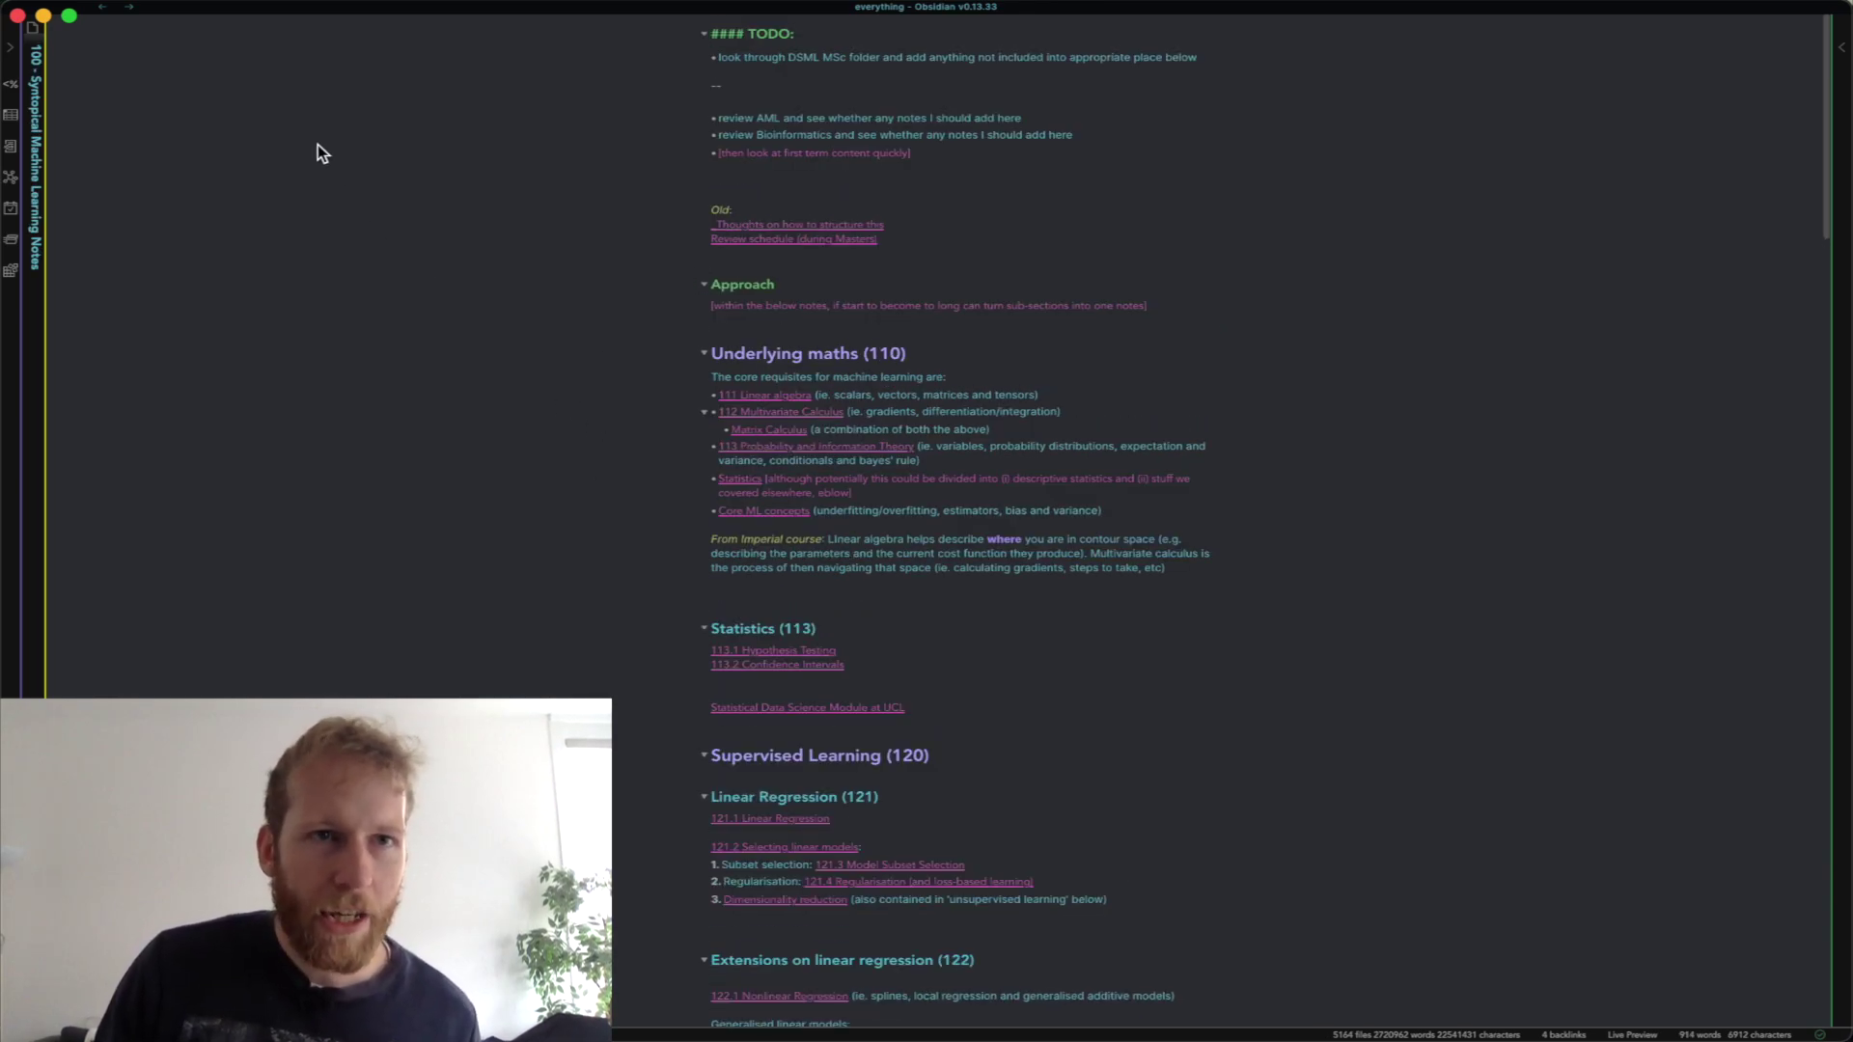
{"action": "left_click", "coordinate": [104, 14]}
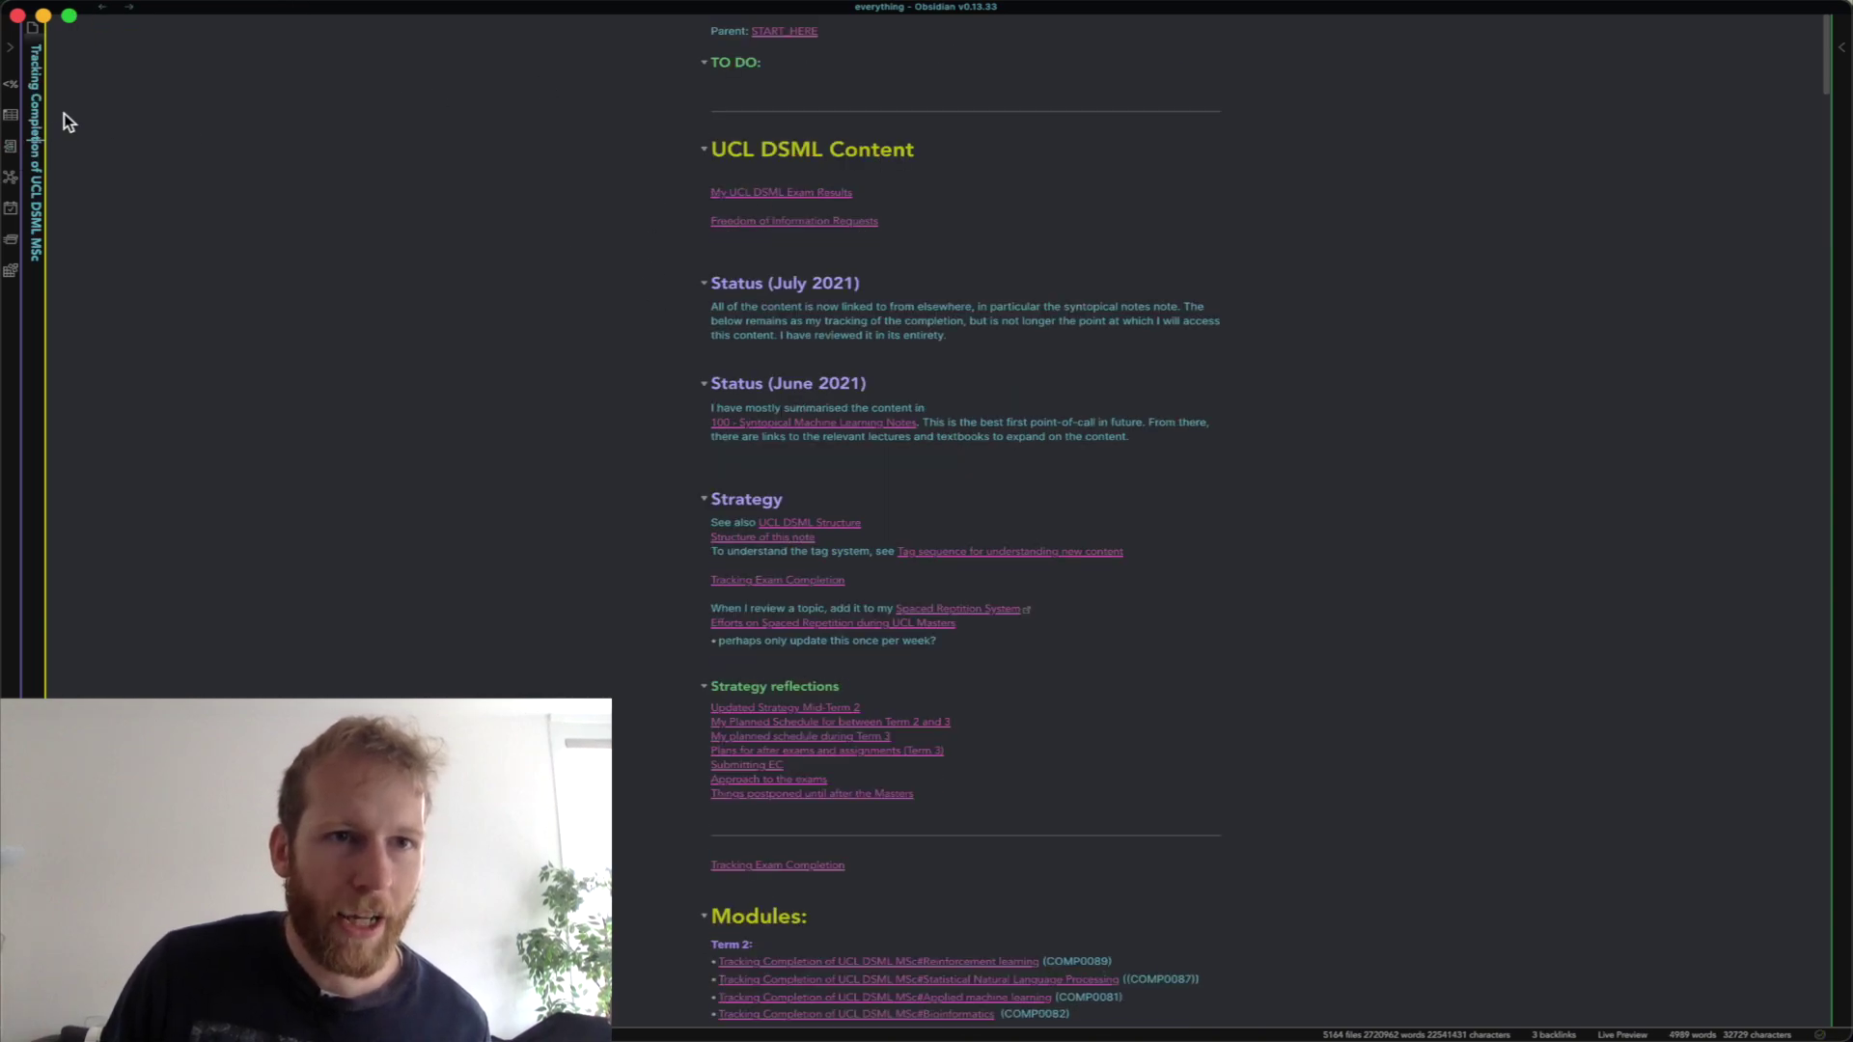
{"action": "left_click", "coordinate": [129, 7]}
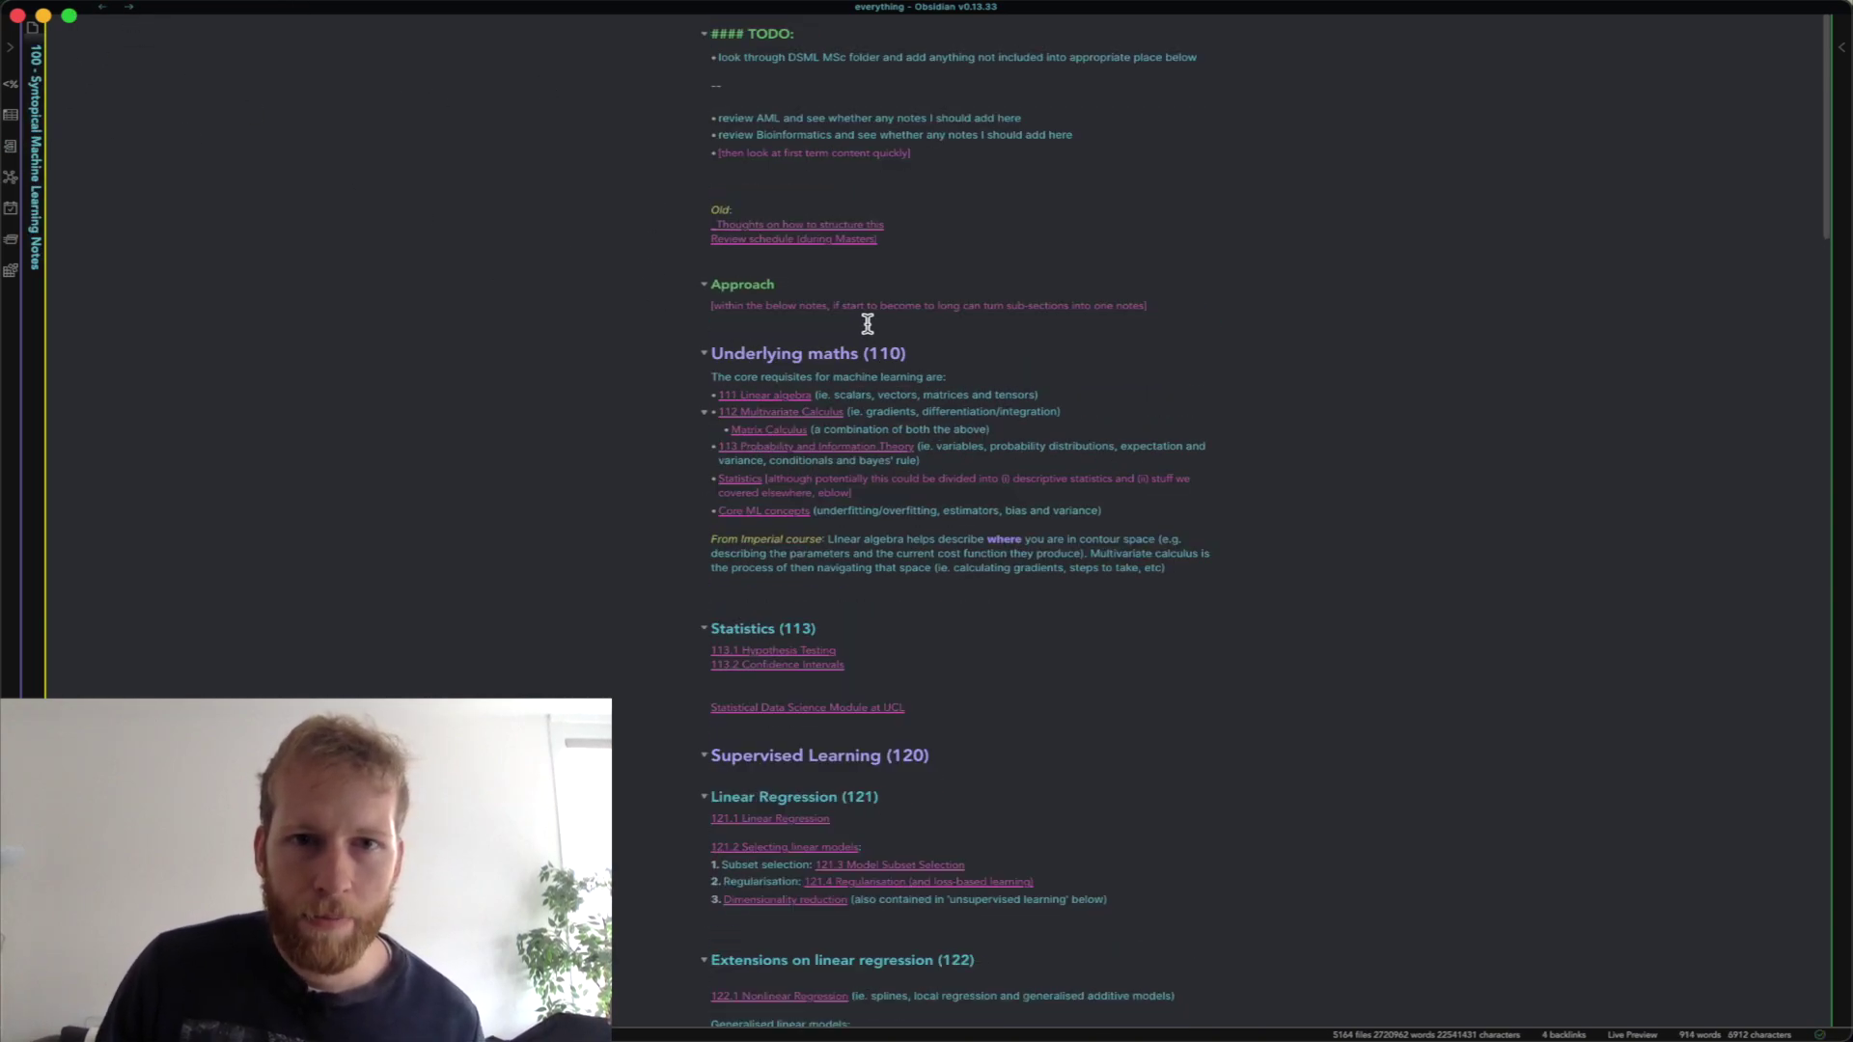
Add a link to the Tracking Completion of UCL DSML MSc note under Approach and follow it there and back.
{"action": "key", "text": "Return"}
{"action": "type", "text": "Tracking Completion of UCL DSML MSc"}
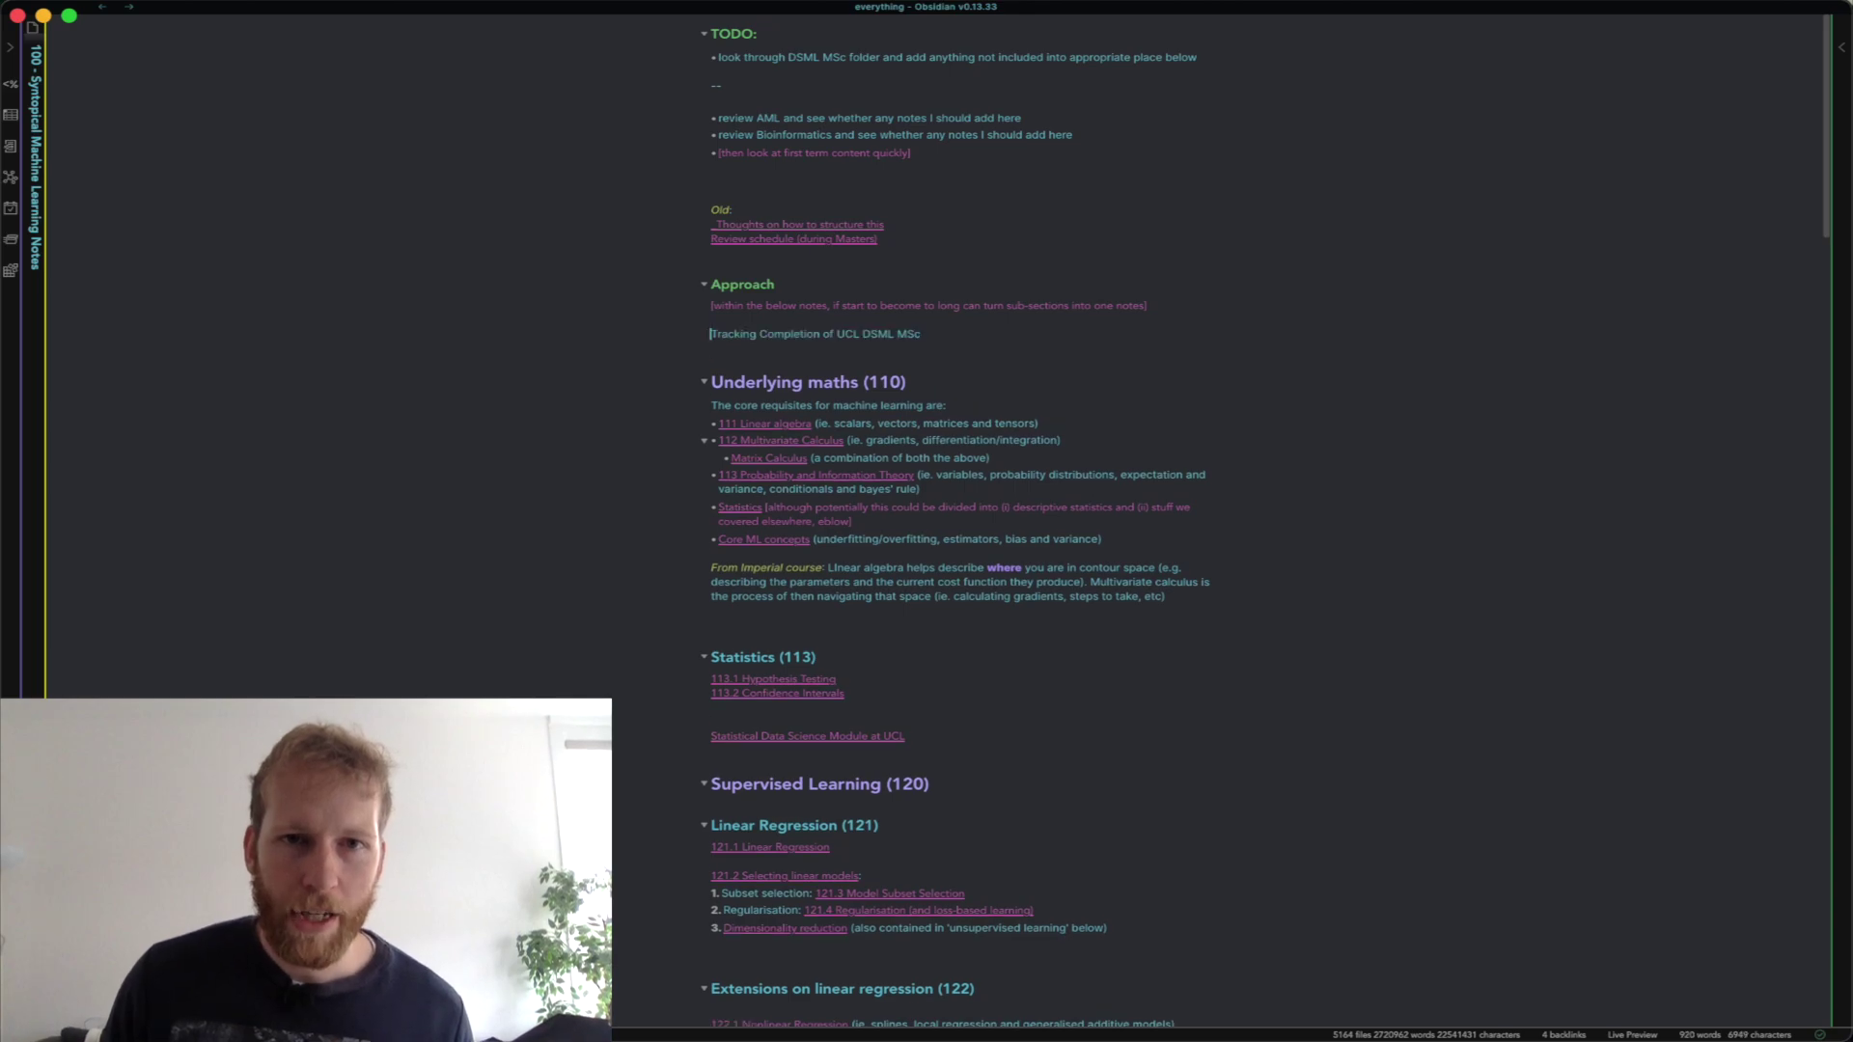
{"action": "key", "text": "Return"}
{"action": "key", "text": "shift+End"}
{"action": "type", "text": "["}
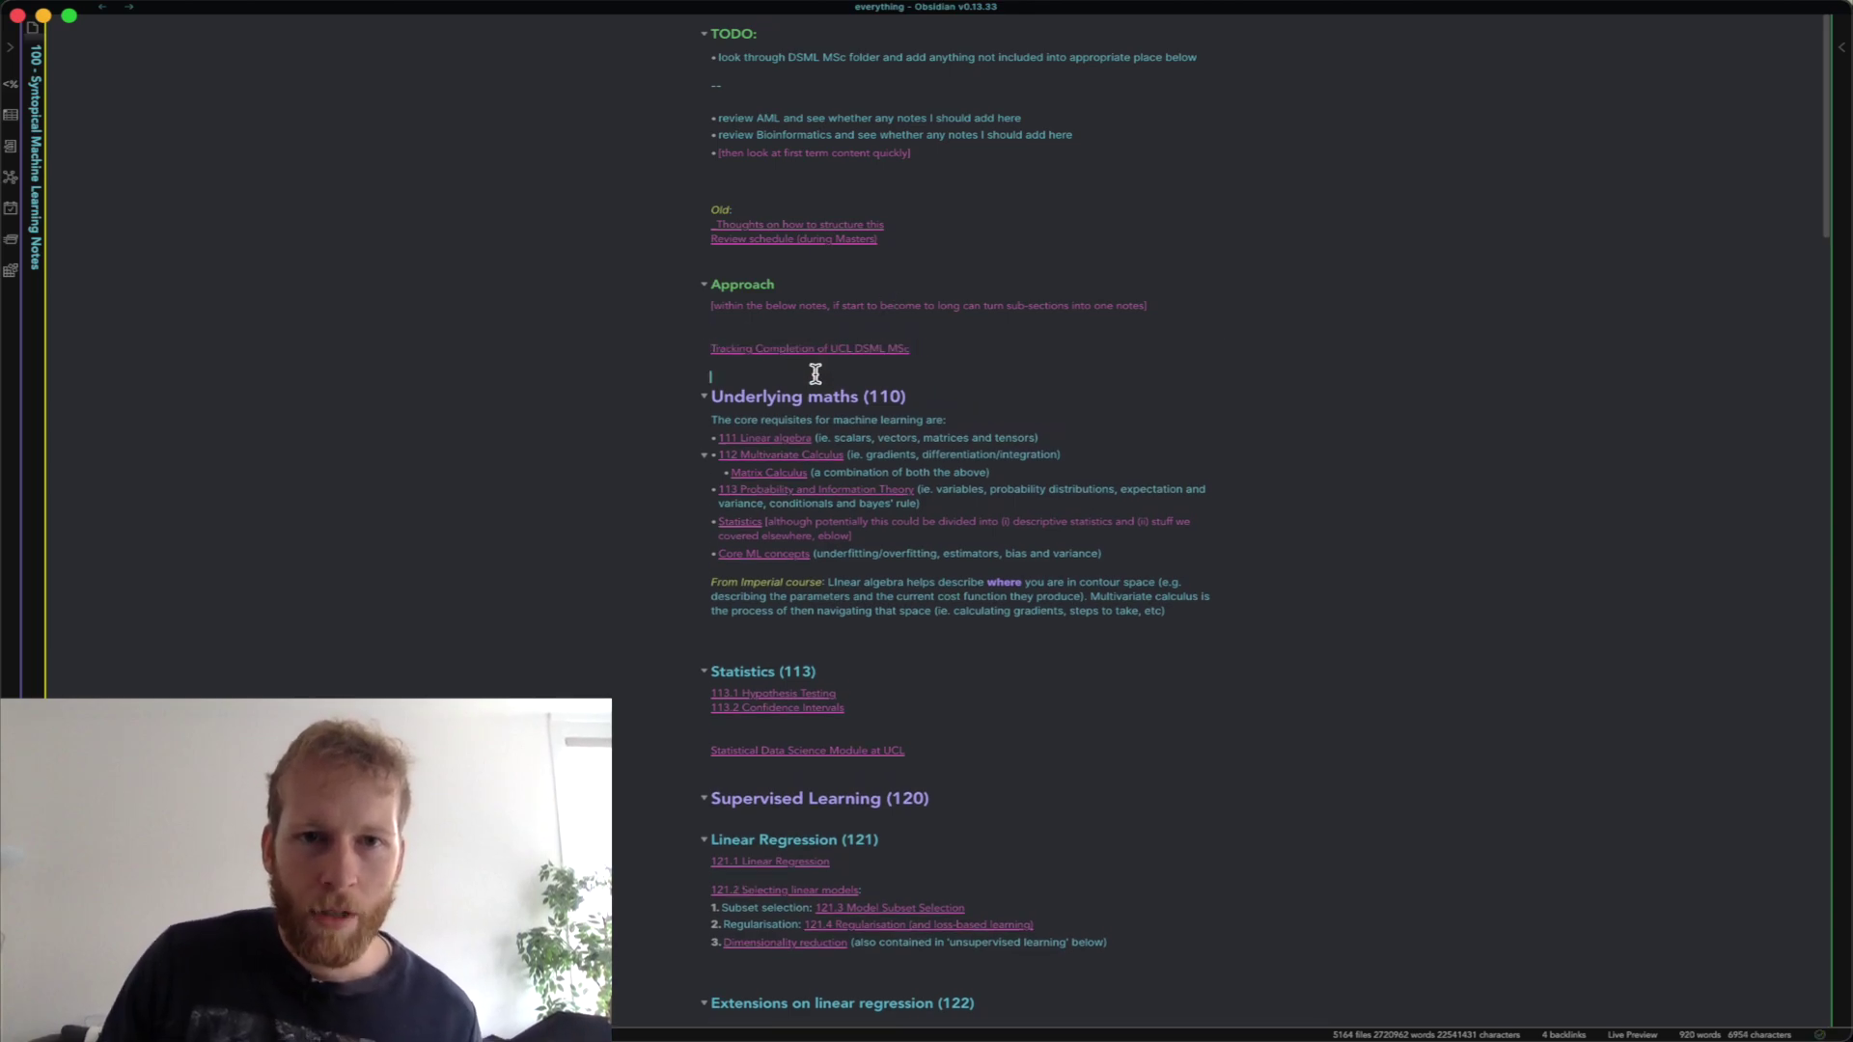
{"action": "left_click", "coordinate": [810, 347]}
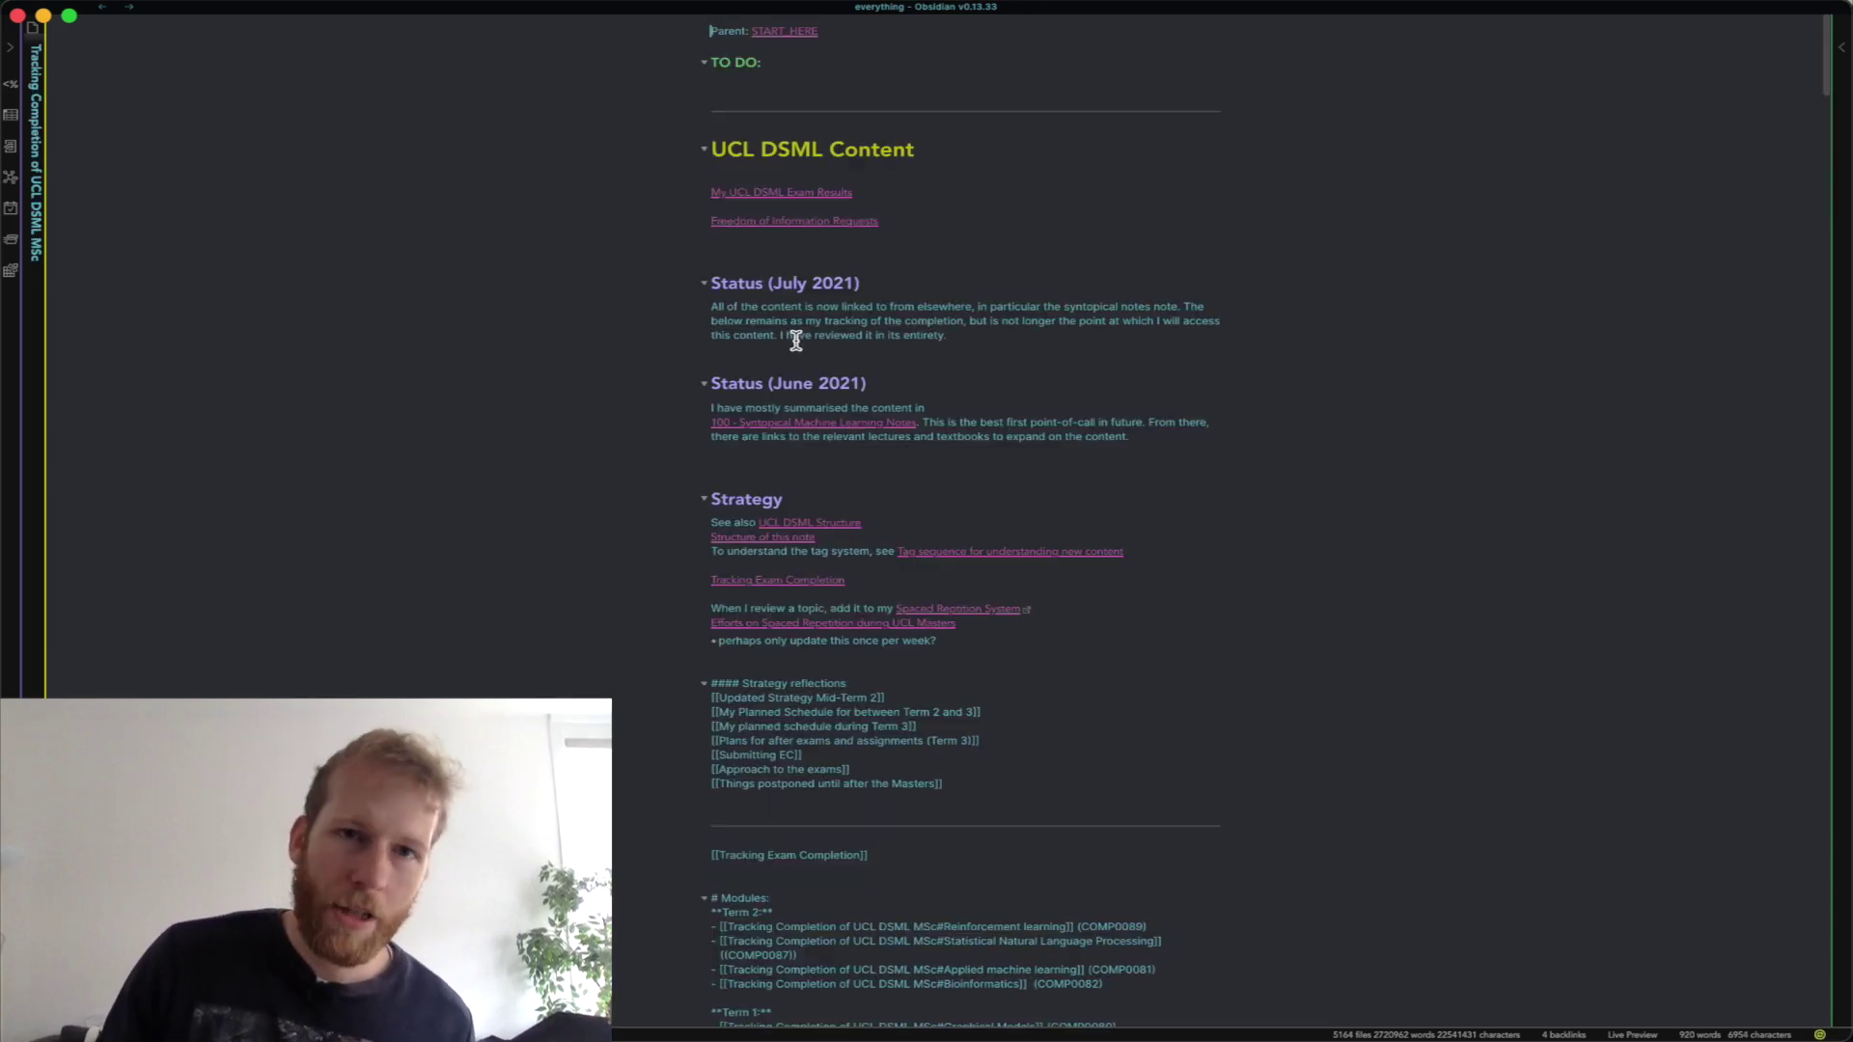
{"action": "left_click", "coordinate": [792, 425]}
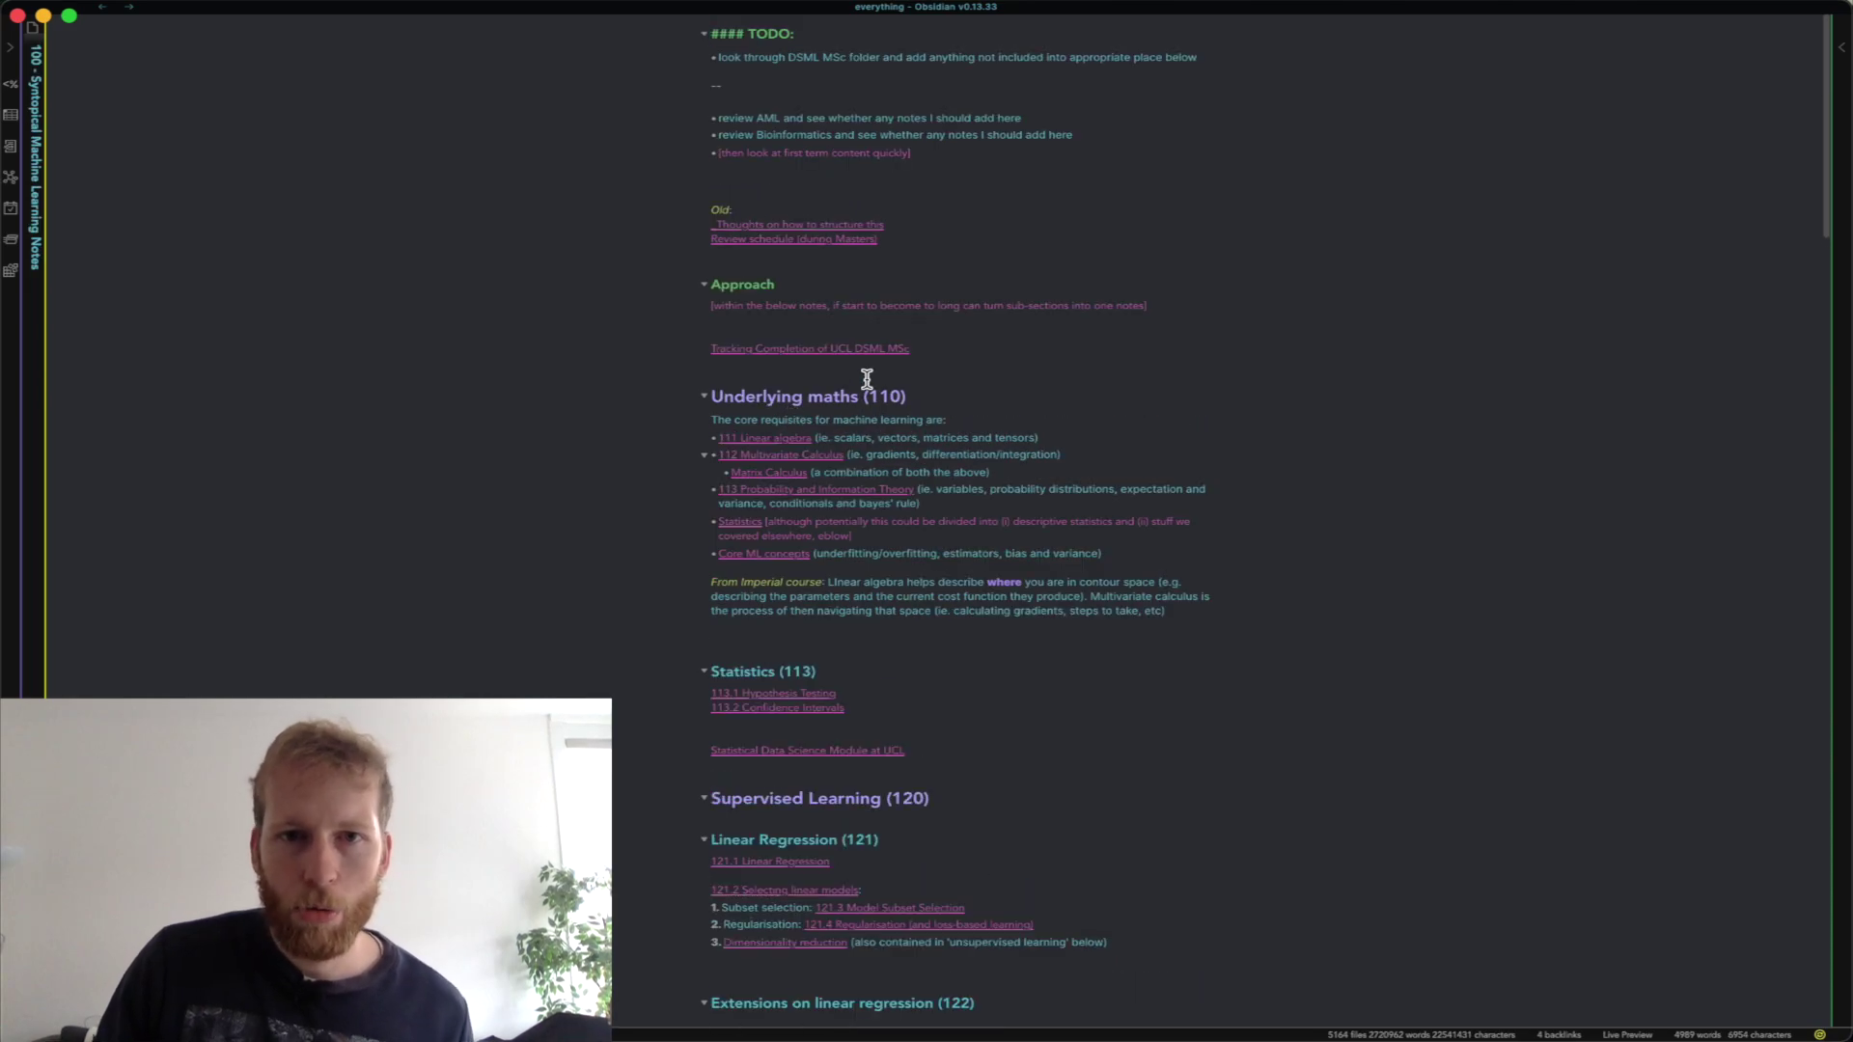
Delete the Tracking Completion of UCL DSML MSc link under Approach and return to the tracking note.
{"action": "left_click_drag", "start_coordinate": [929, 355], "coordinate": [712, 362]}
{"action": "key", "text": "BackSpace"}
{"action": "key", "text": "BackSpace"}
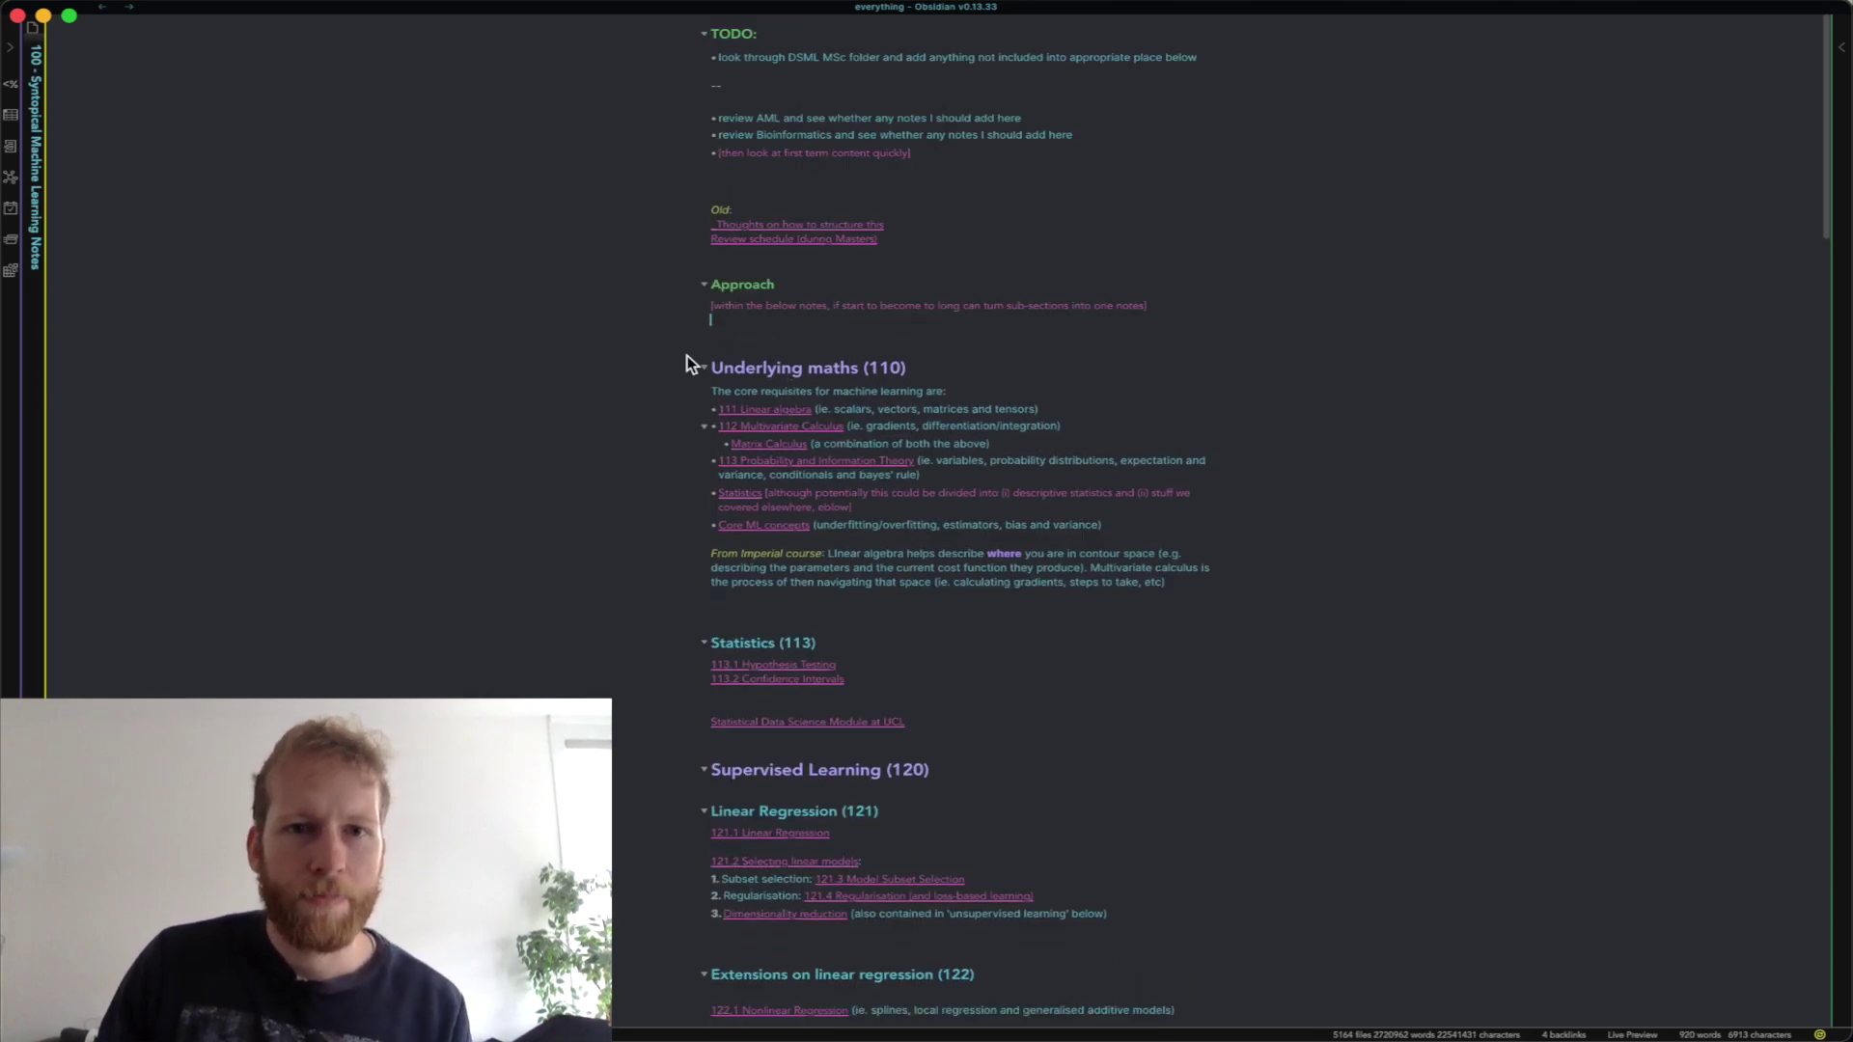
{"action": "left_click", "coordinate": [103, 7]}
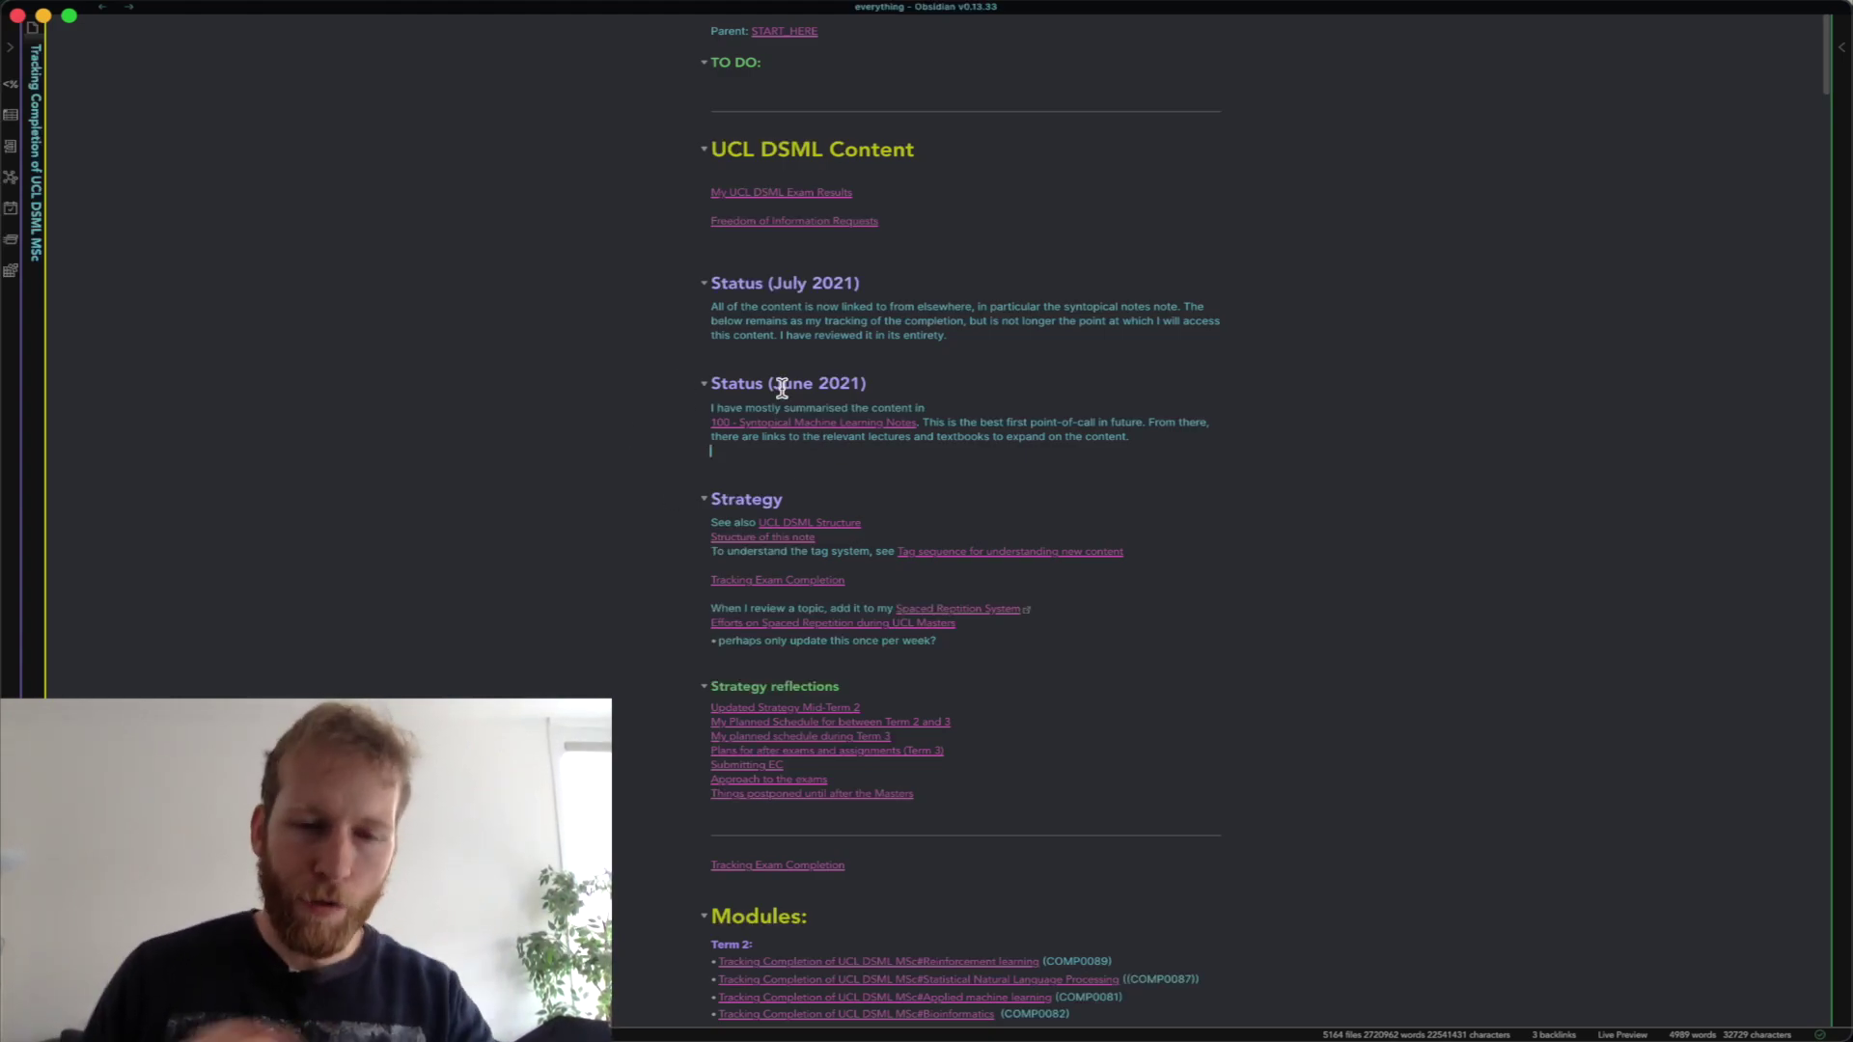
Review the Modules list in the tracking note and follow the Reinforcement learning link in Term 2 to its section.
{"action": "left_click", "coordinate": [710, 446]}
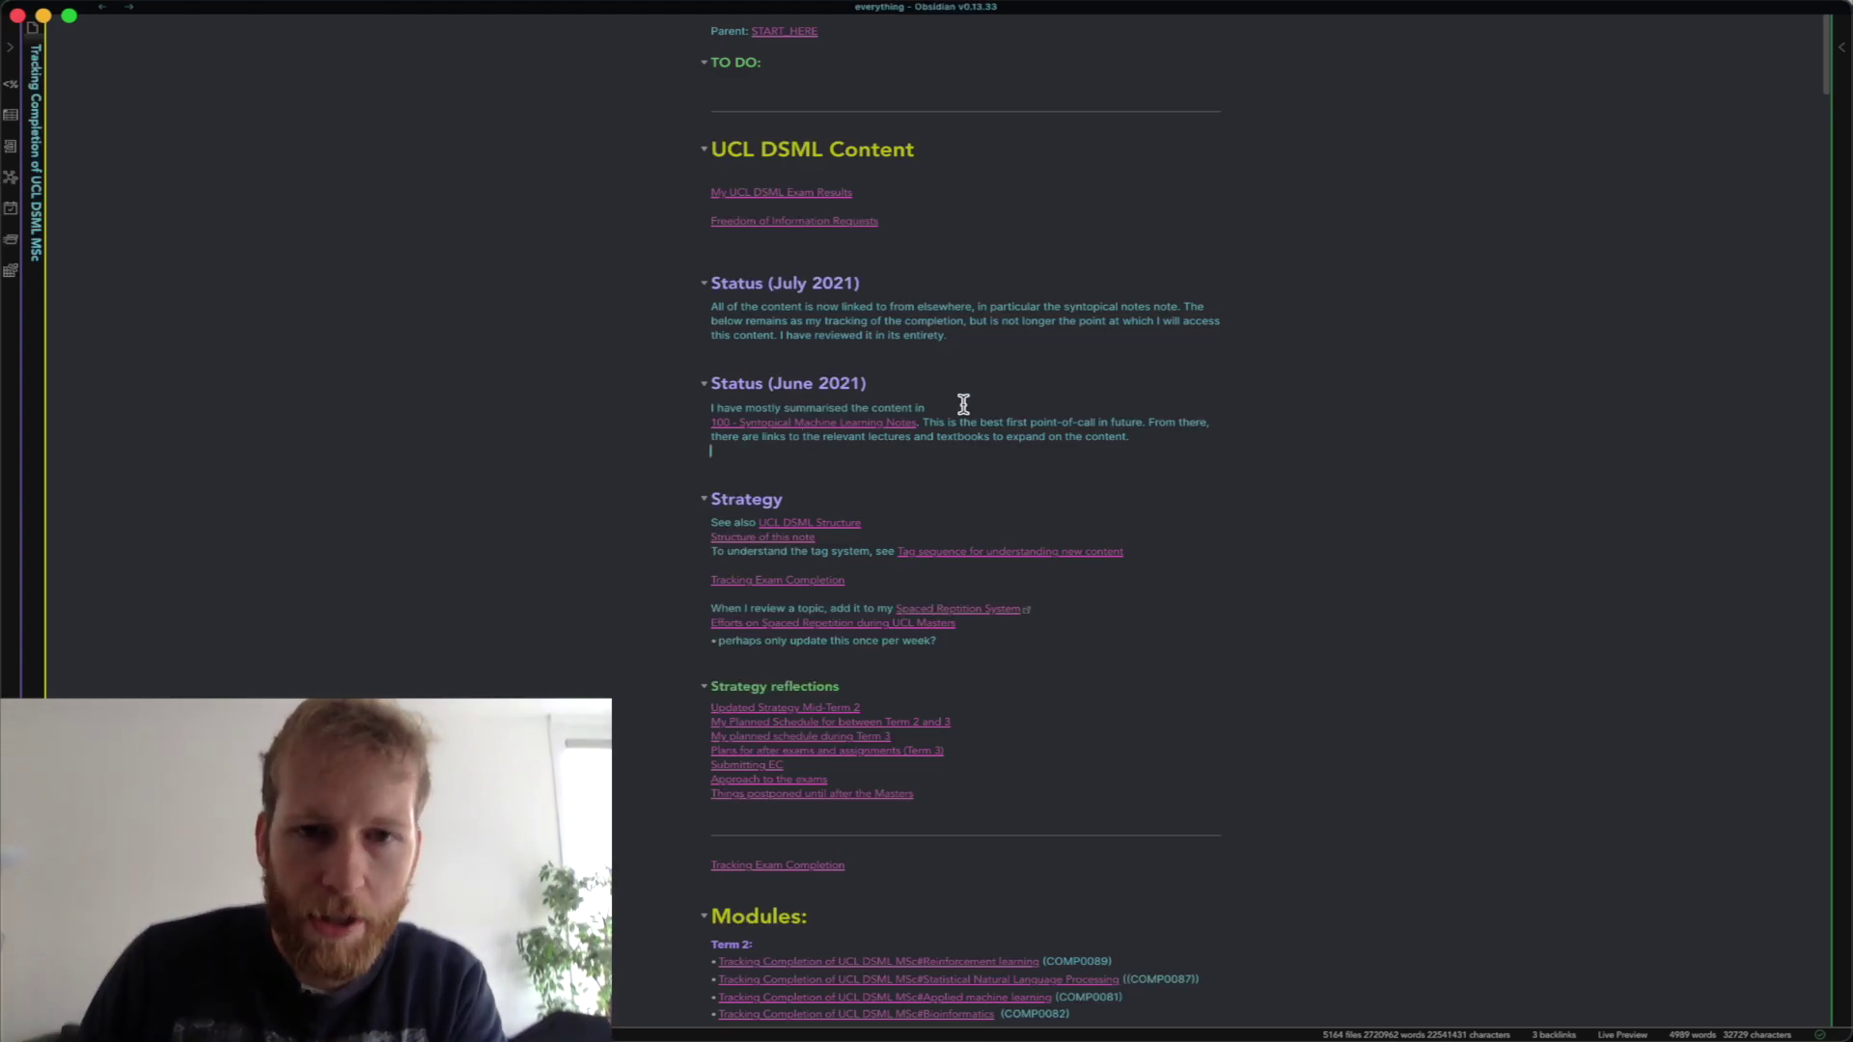
{"action": "scroll", "coordinate": [957, 434], "scroll_direction": "down", "scroll_amount": 3}
{"action": "scroll", "coordinate": [956, 479], "scroll_direction": "down", "scroll_amount": 2}
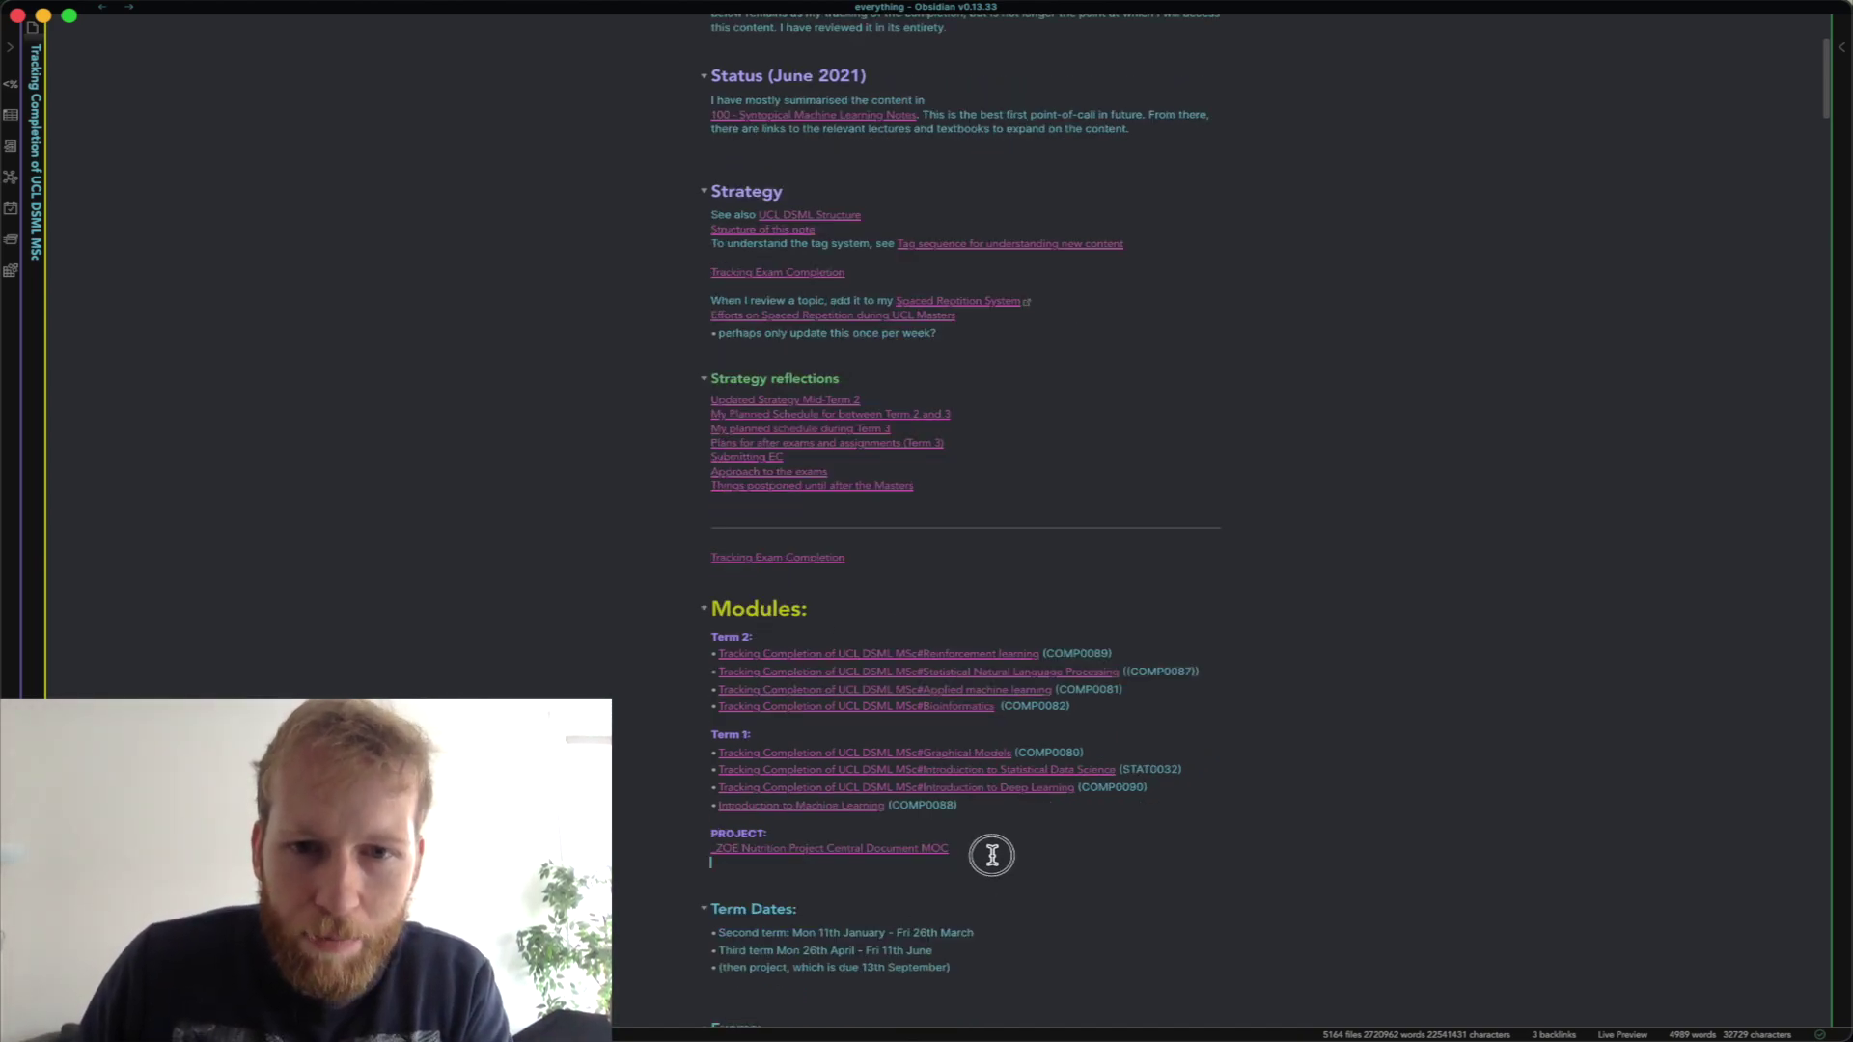
{"action": "left_click_drag", "start_coordinate": [989, 853], "coordinate": [942, 611]}
{"action": "left_click", "coordinate": [943, 612]}
{"action": "scroll", "coordinate": [921, 627], "scroll_direction": "down", "scroll_amount": 1}
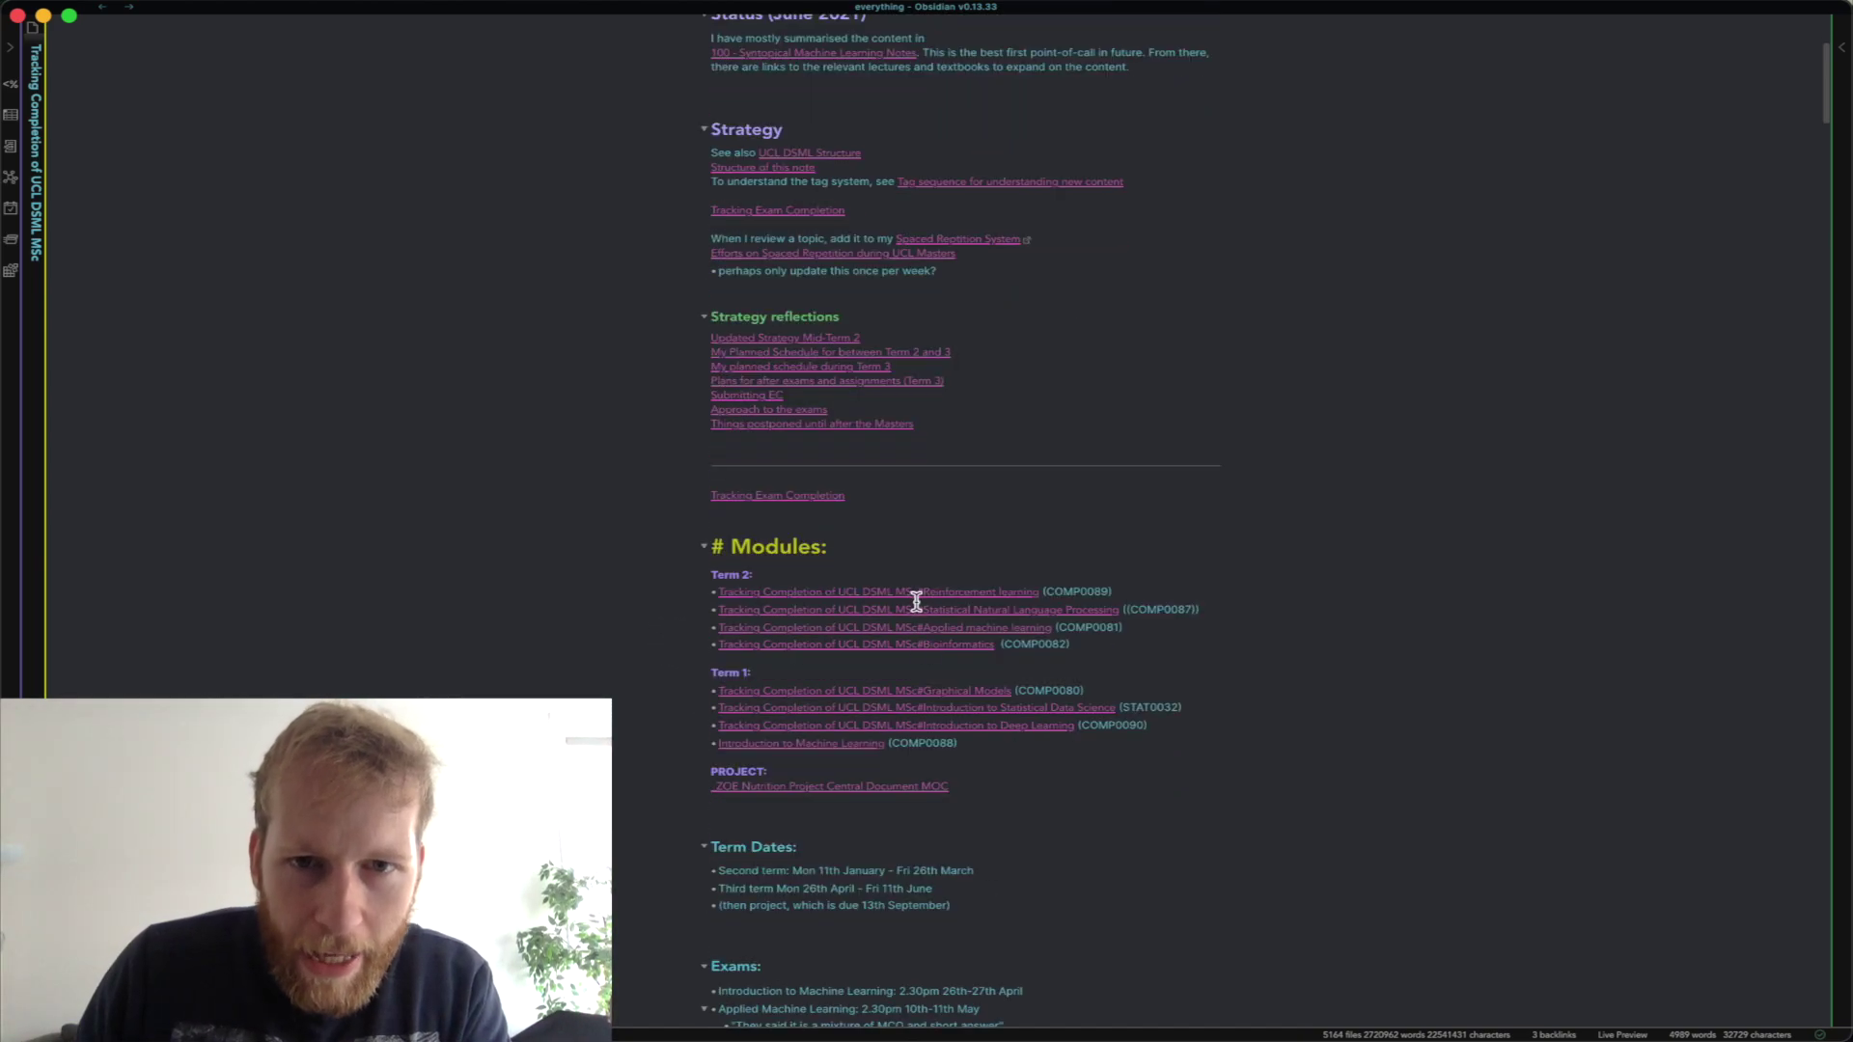
{"action": "left_click", "coordinate": [912, 596]}
{"action": "left_click", "coordinate": [912, 595], "text": "super"}
Open the Exploration and Exploitation lecture note from Week 1 of Reinforcement learning, and return to the tracking note.
{"action": "scroll", "coordinate": [885, 273], "scroll_direction": "up", "scroll_amount": 4}
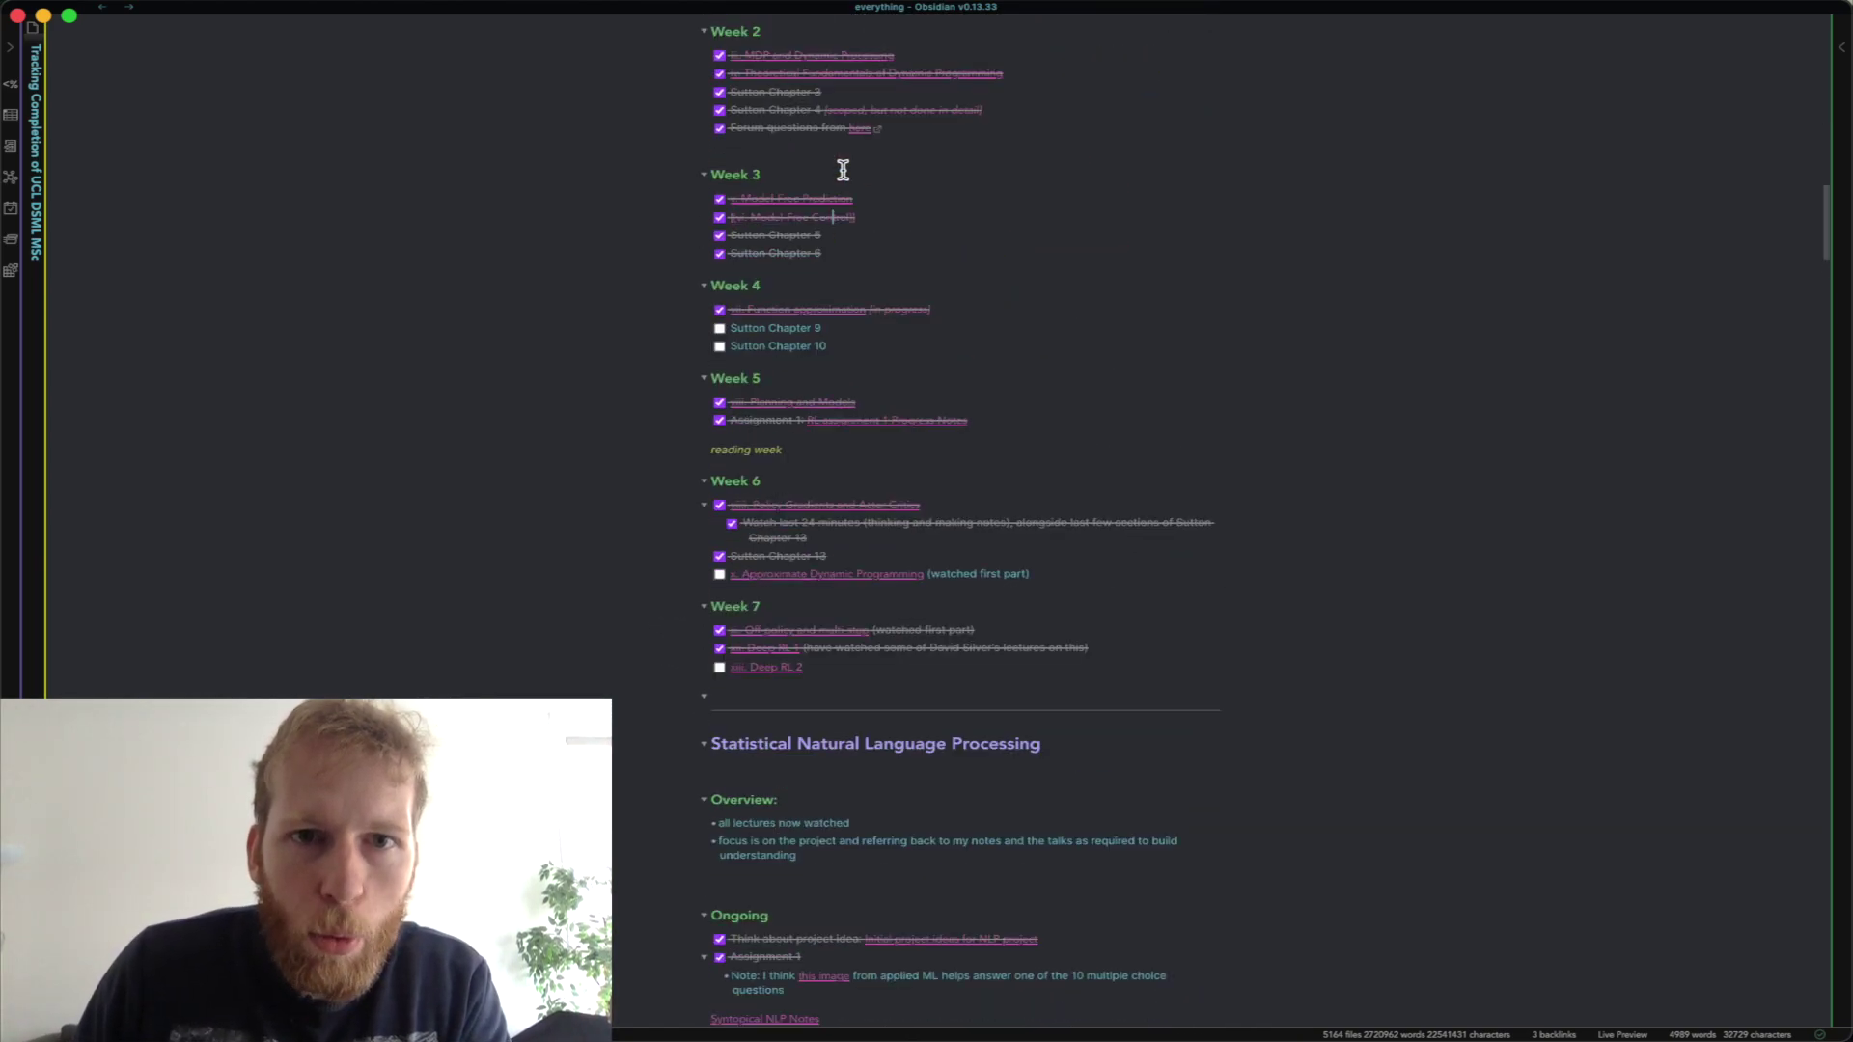
{"action": "scroll", "coordinate": [873, 230], "scroll_direction": "up", "scroll_amount": 4}
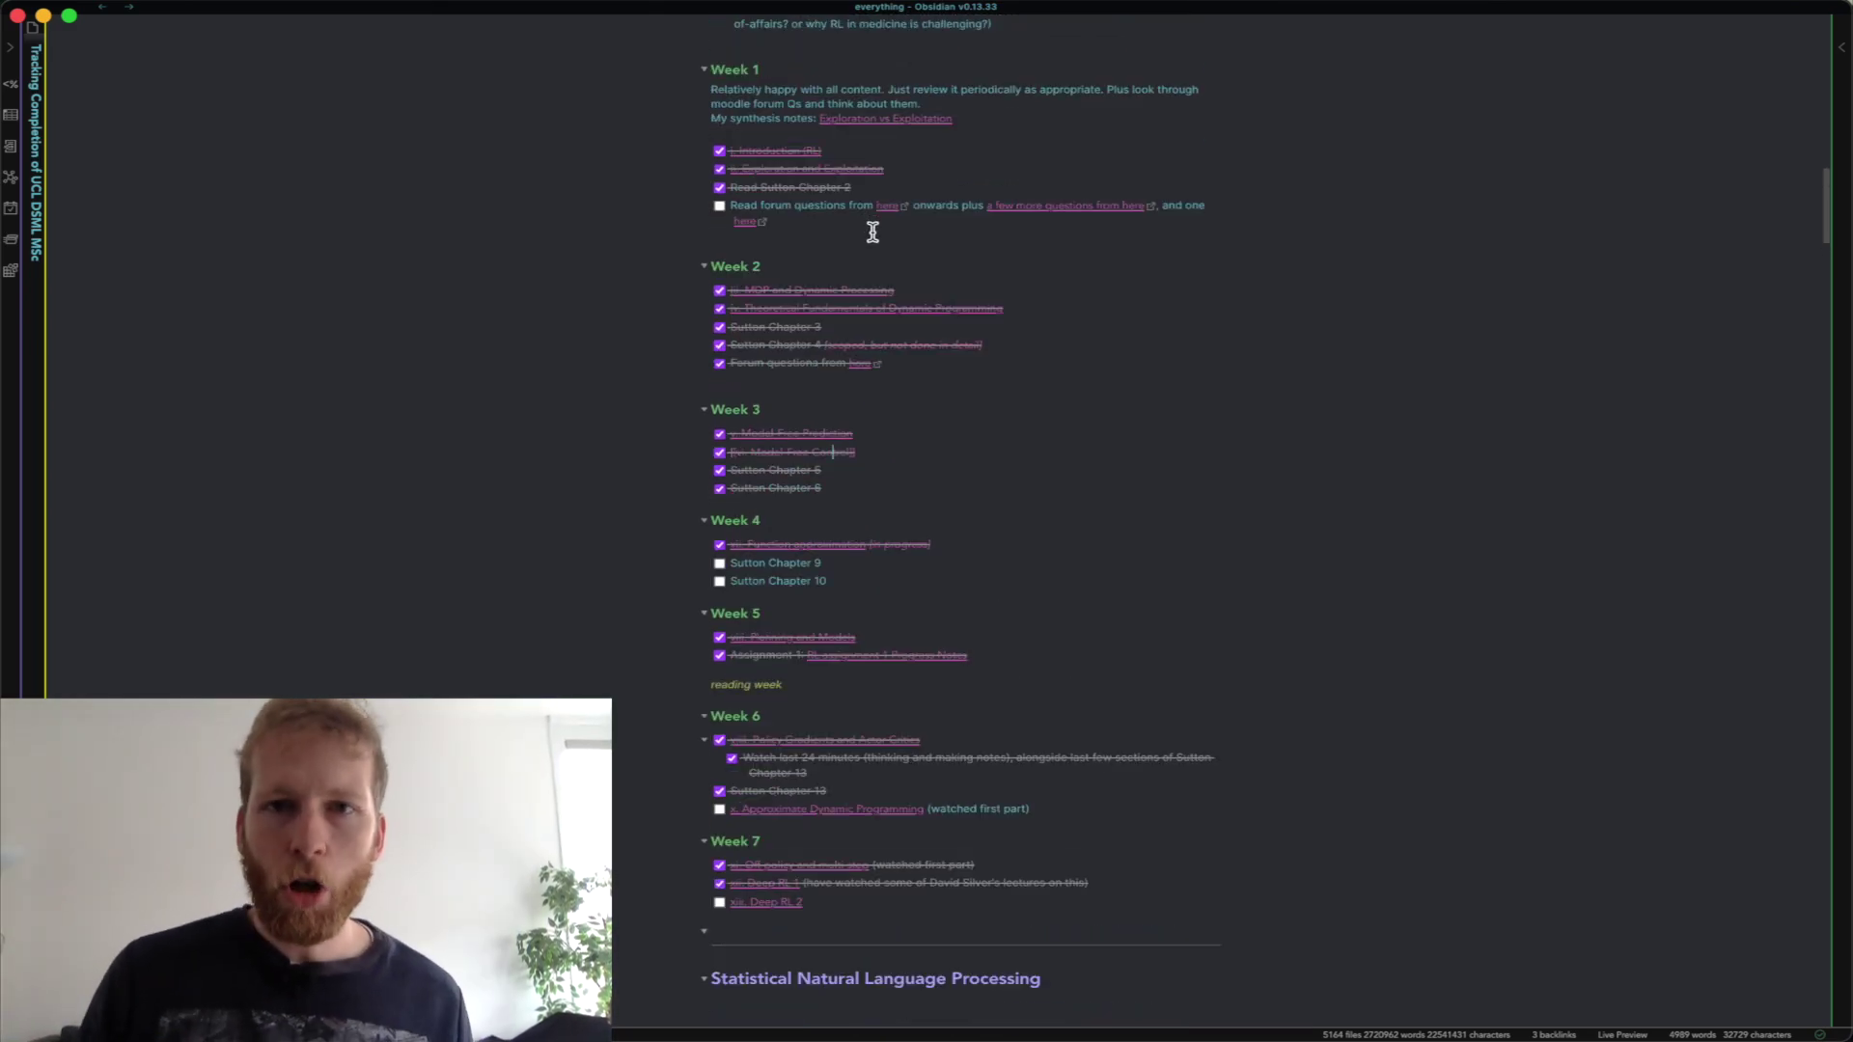
{"action": "double_click", "coordinate": [780, 89]}
{"action": "left_click", "coordinate": [809, 169]}
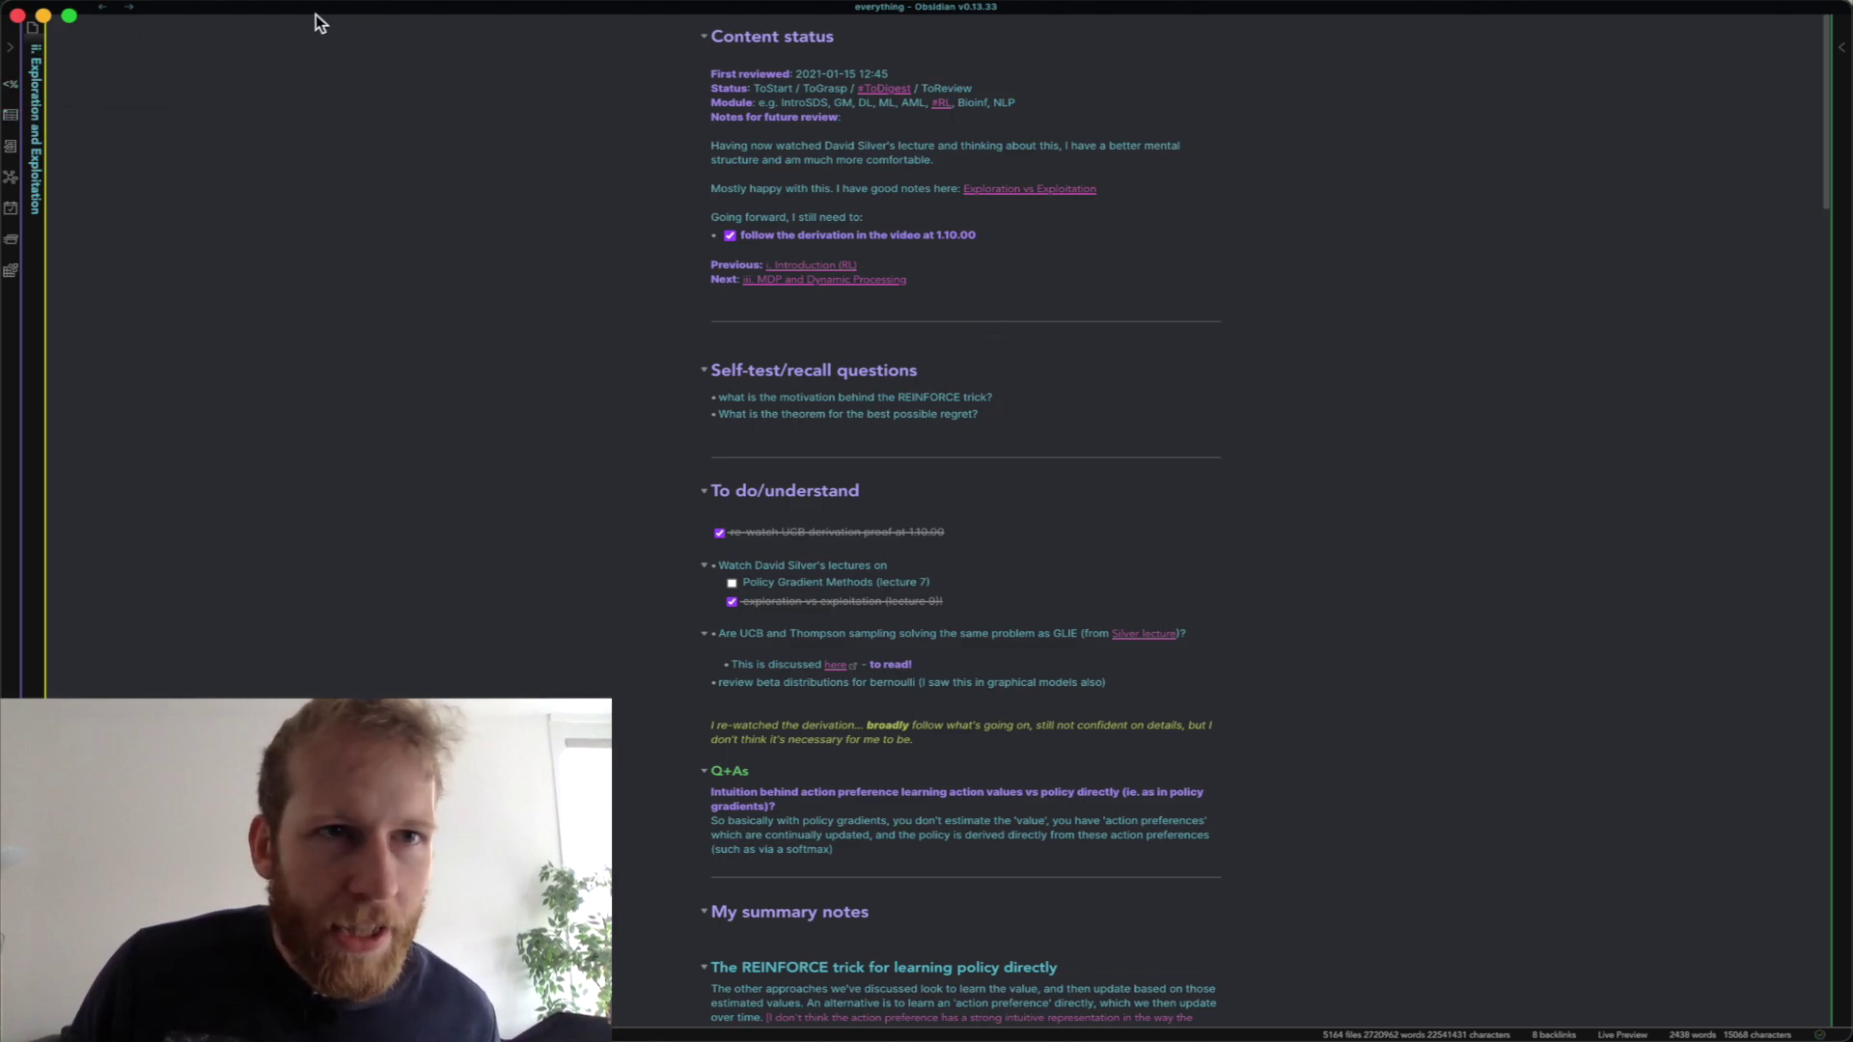
{"action": "left_click", "coordinate": [101, 7]}
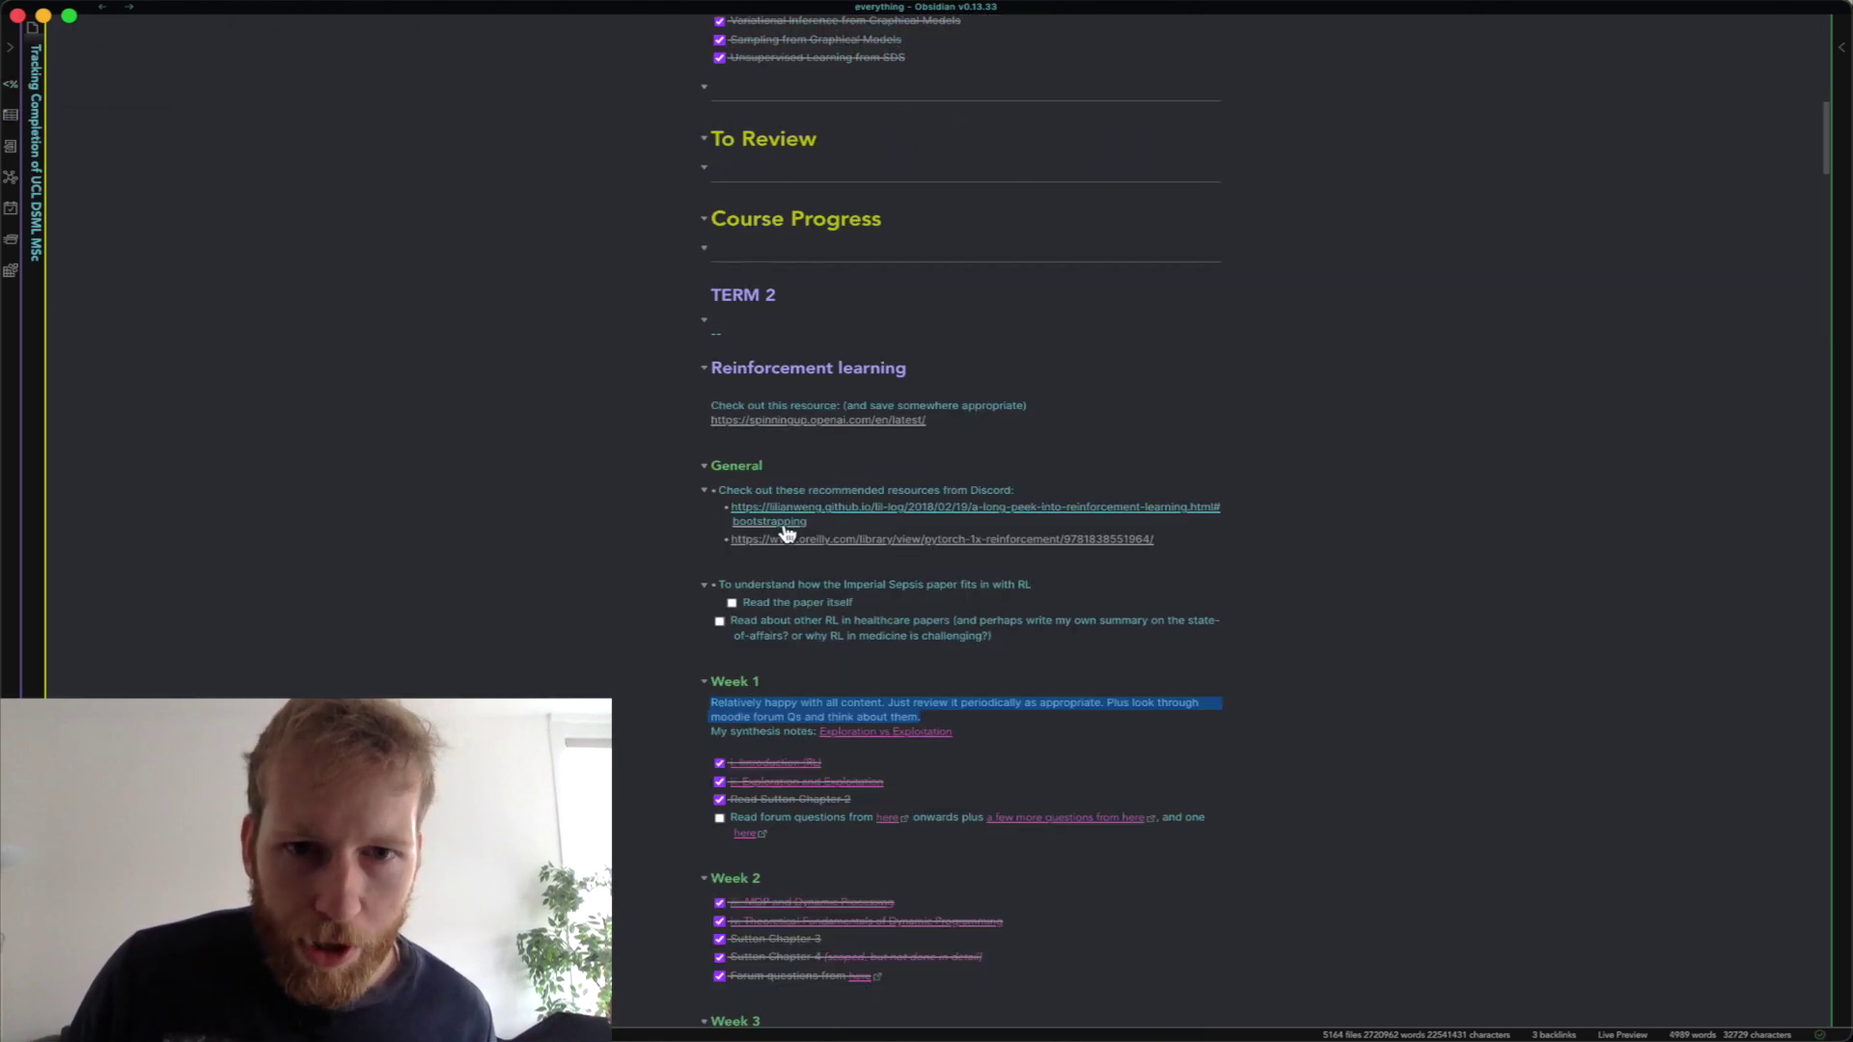
Examine the Reinforcement learning weekly checklists, highlighting the Read Sutton Chapter 2 task in Week 1.
{"action": "scroll", "coordinate": [734, 762], "scroll_direction": "down", "scroll_amount": 1}
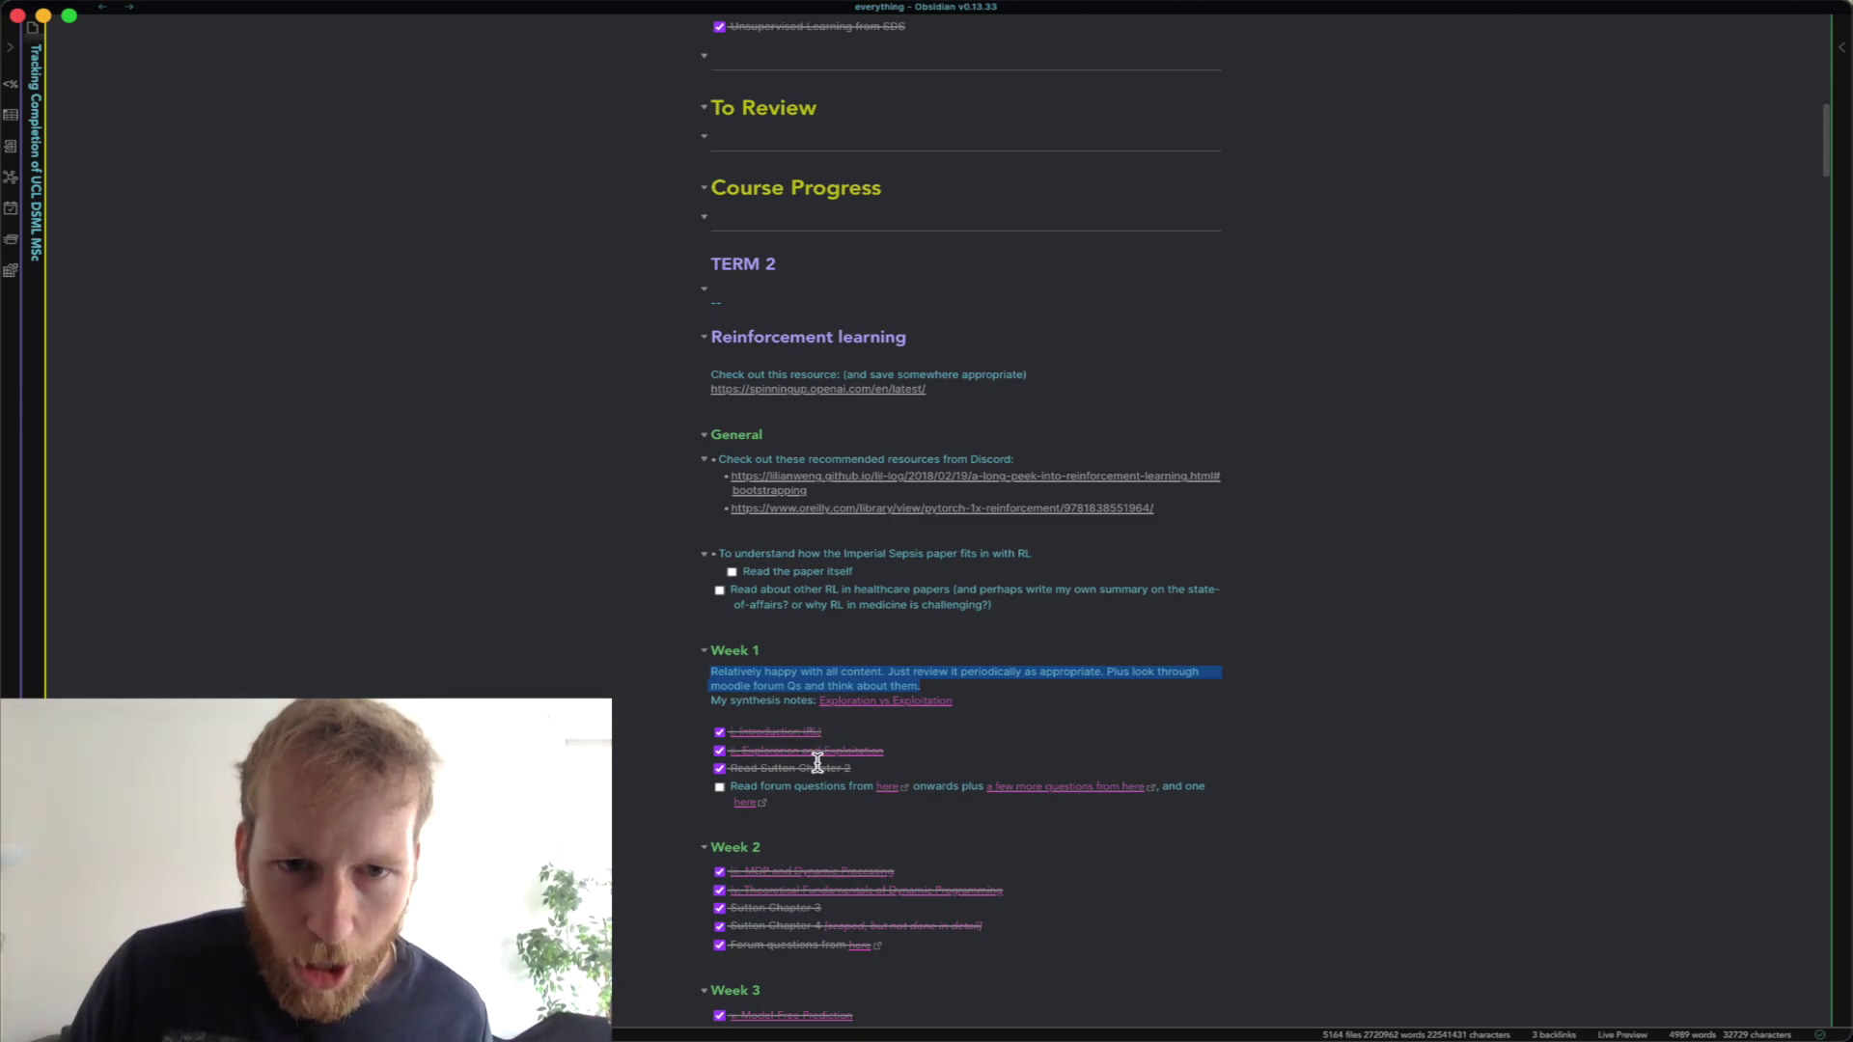
{"action": "left_click", "coordinate": [961, 760]}
{"action": "scroll", "coordinate": [959, 753], "scroll_direction": "down", "scroll_amount": 5}
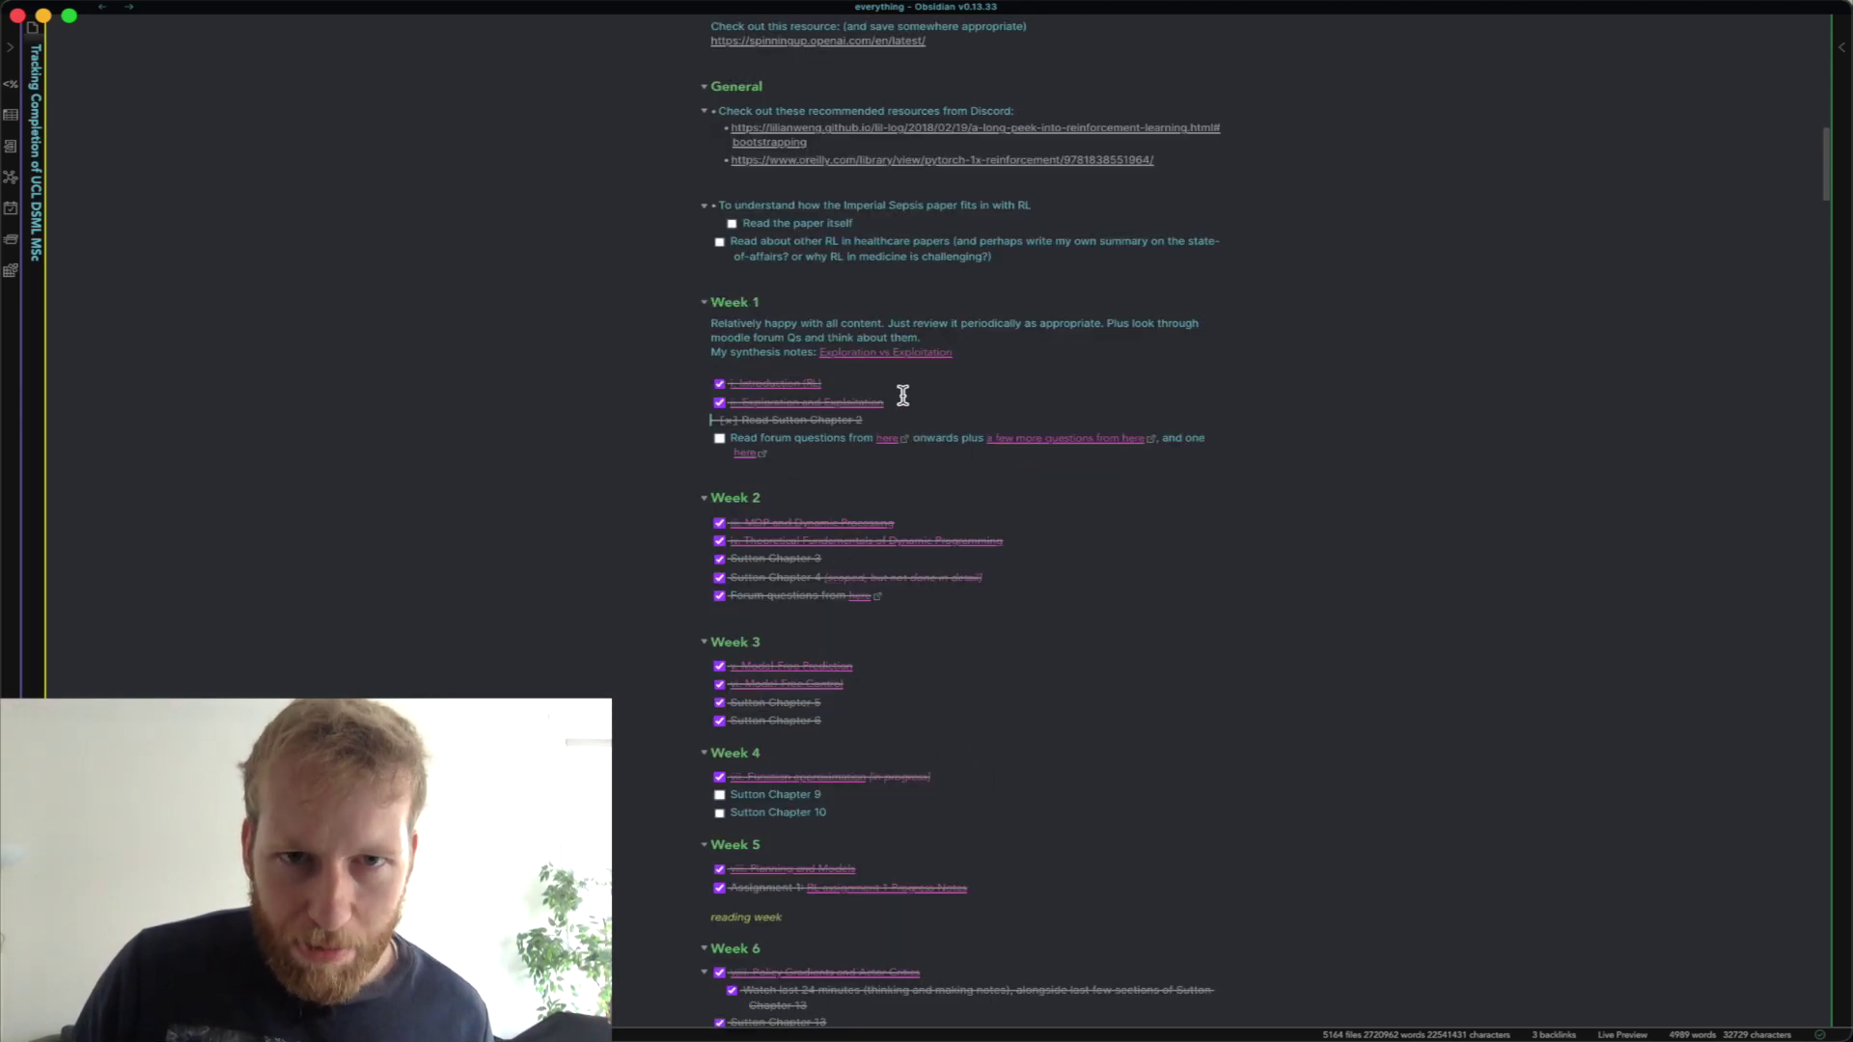
{"action": "left_click_drag", "start_coordinate": [866, 420], "coordinate": [732, 422]}
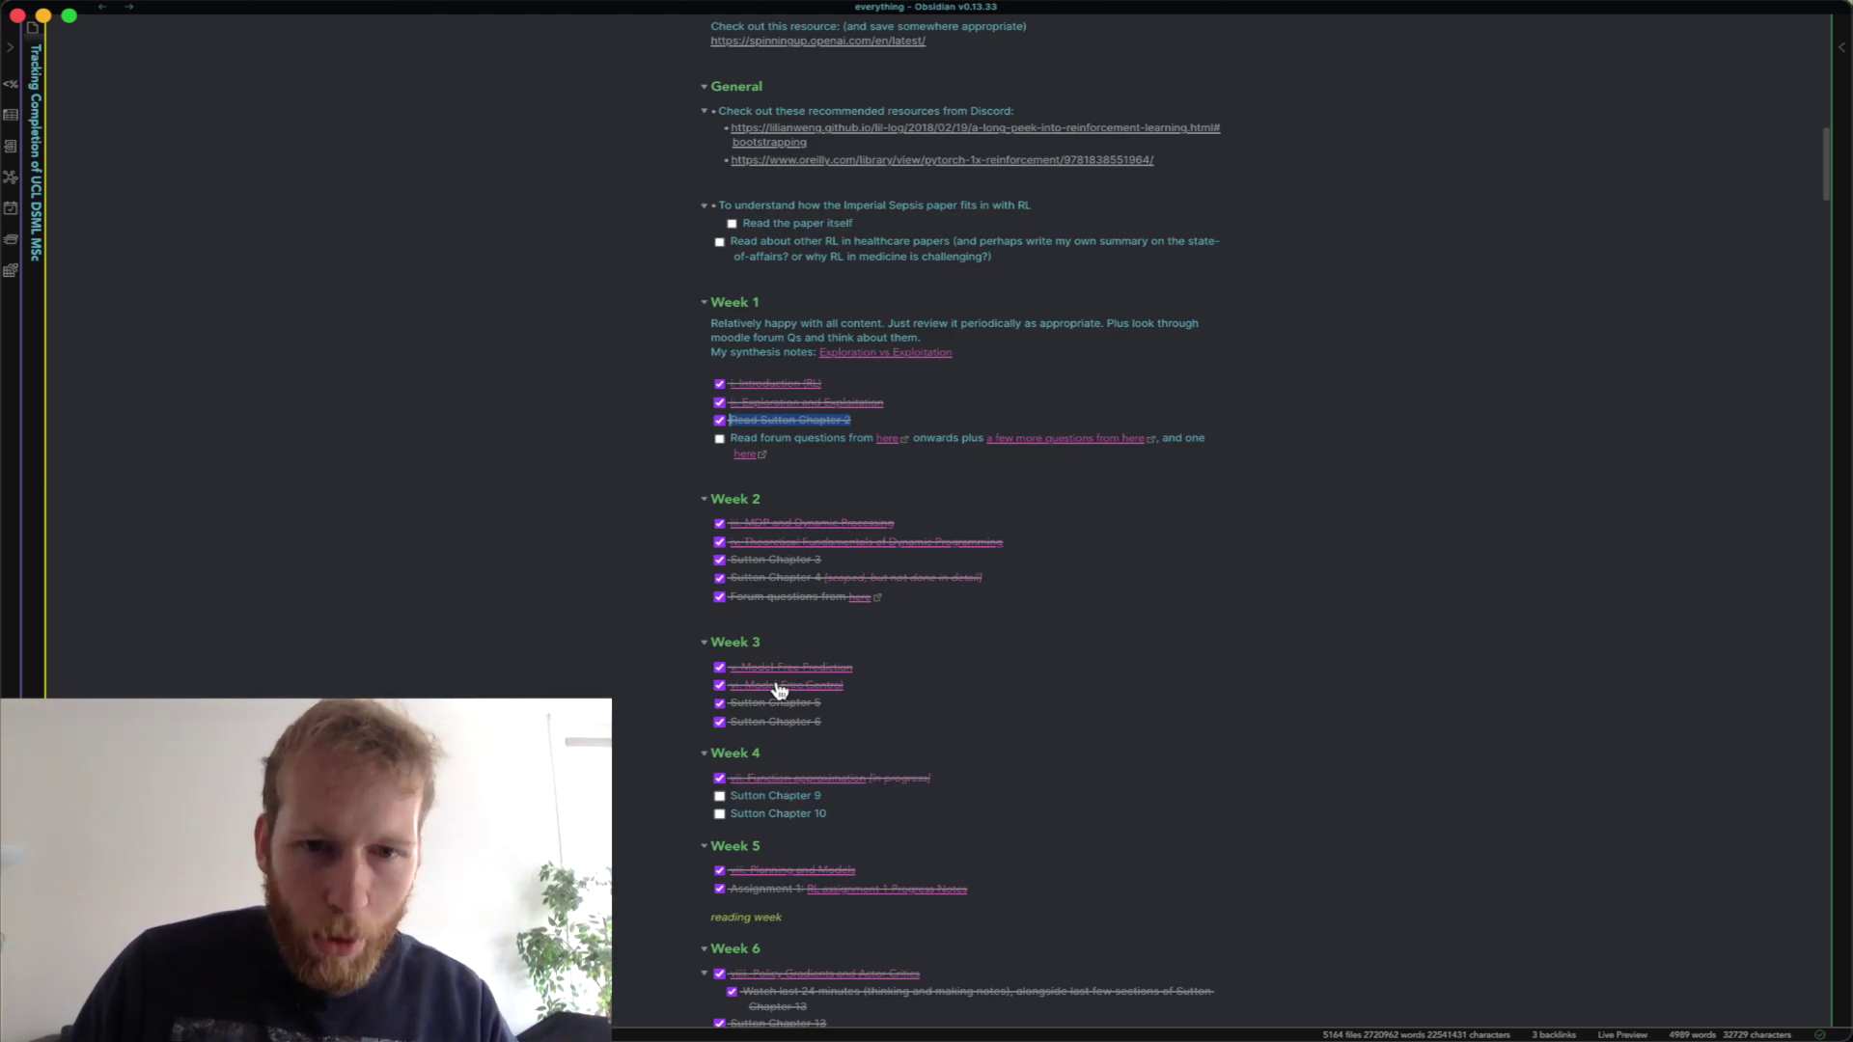
{"action": "scroll", "coordinate": [943, 753], "scroll_direction": "down", "scroll_amount": 1}
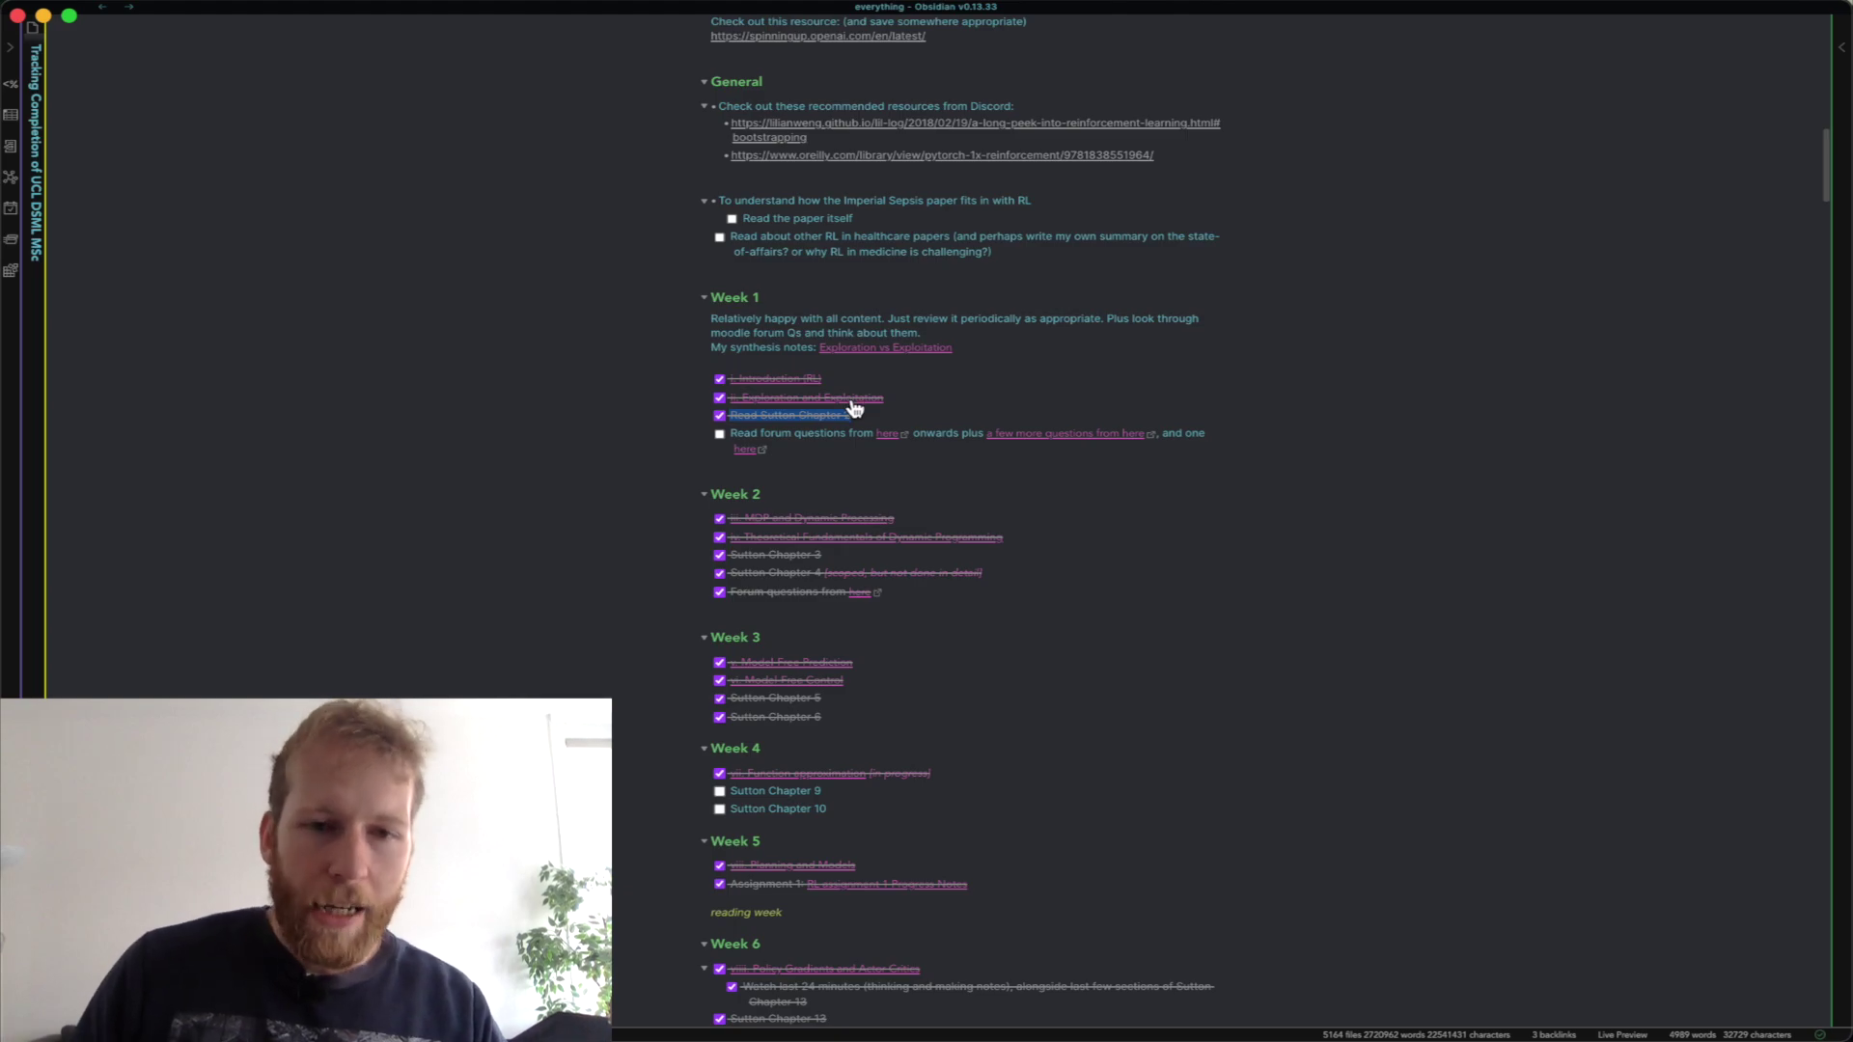
Uncheck and recheck the Introduction (Monday) task in Week 1 of Statistical Natural Language Processing.
{"action": "scroll", "coordinate": [854, 407], "scroll_direction": "down", "scroll_amount": 15}
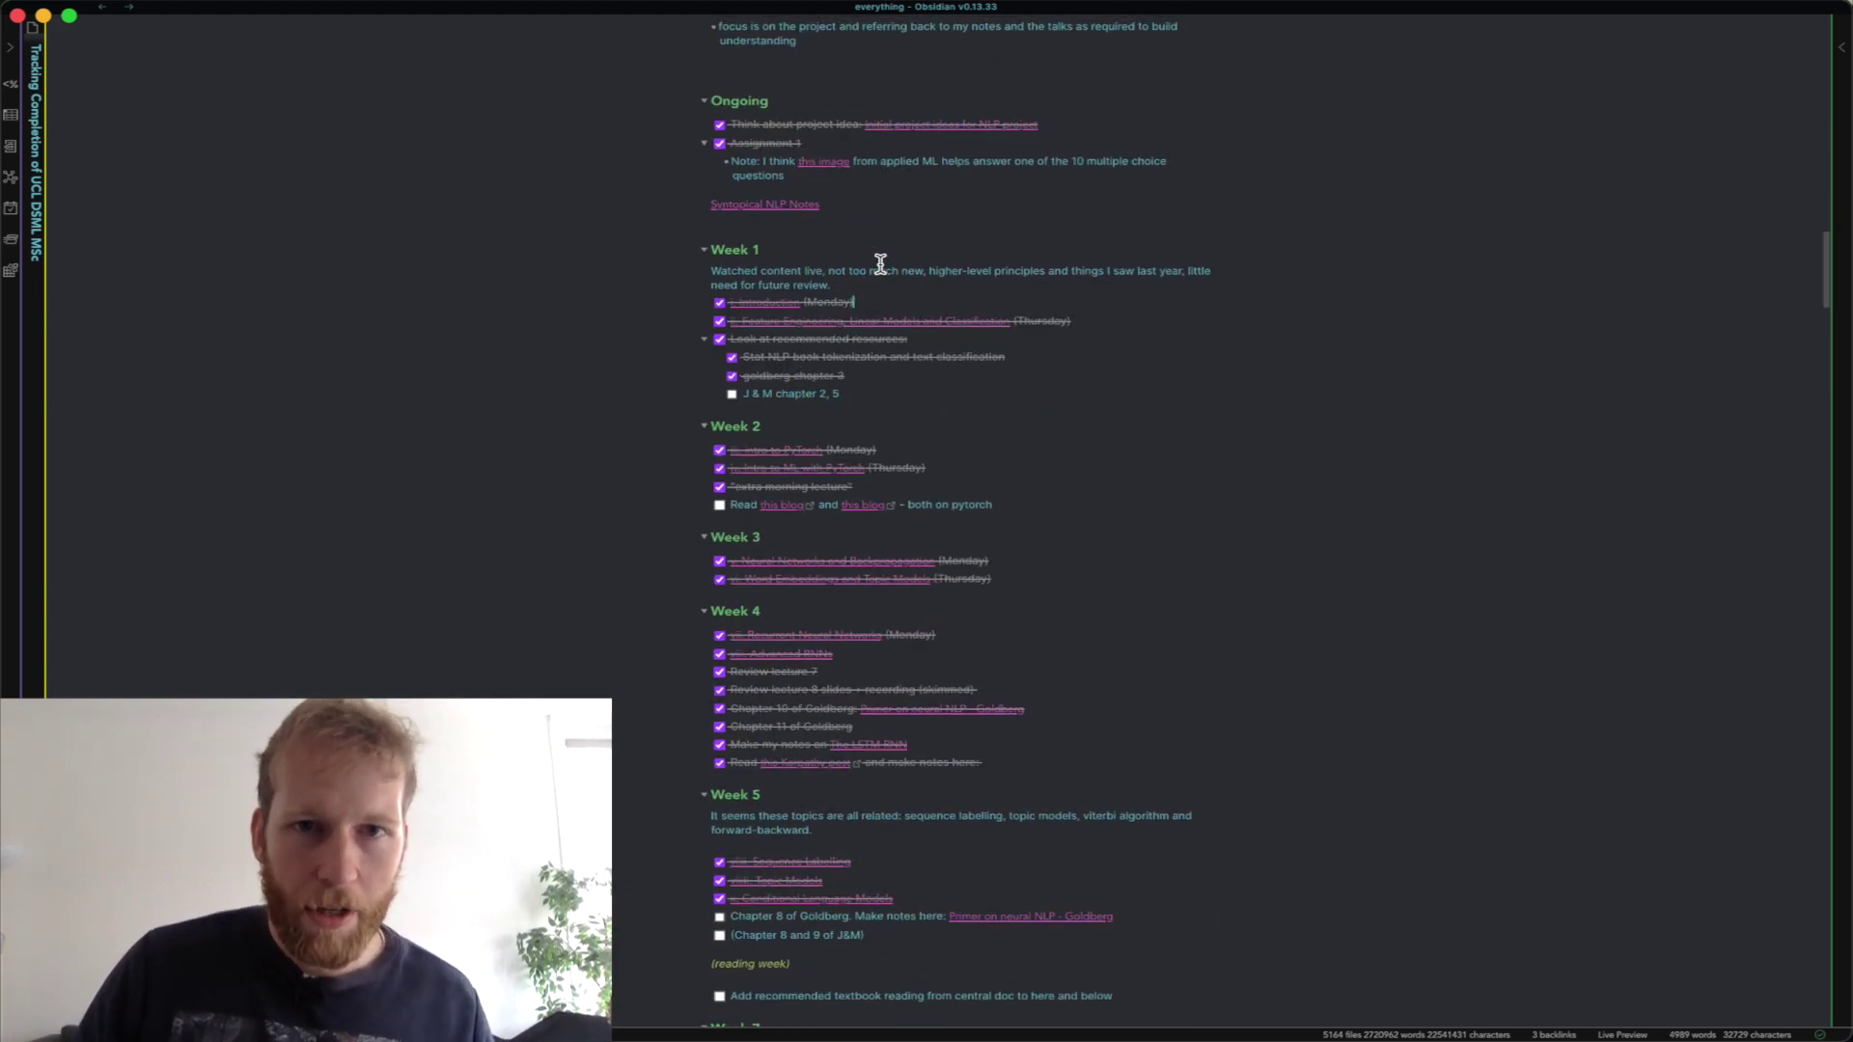
{"action": "scroll", "coordinate": [876, 260], "scroll_direction": "up", "scroll_amount": 1}
{"action": "left_click", "coordinate": [804, 302]}
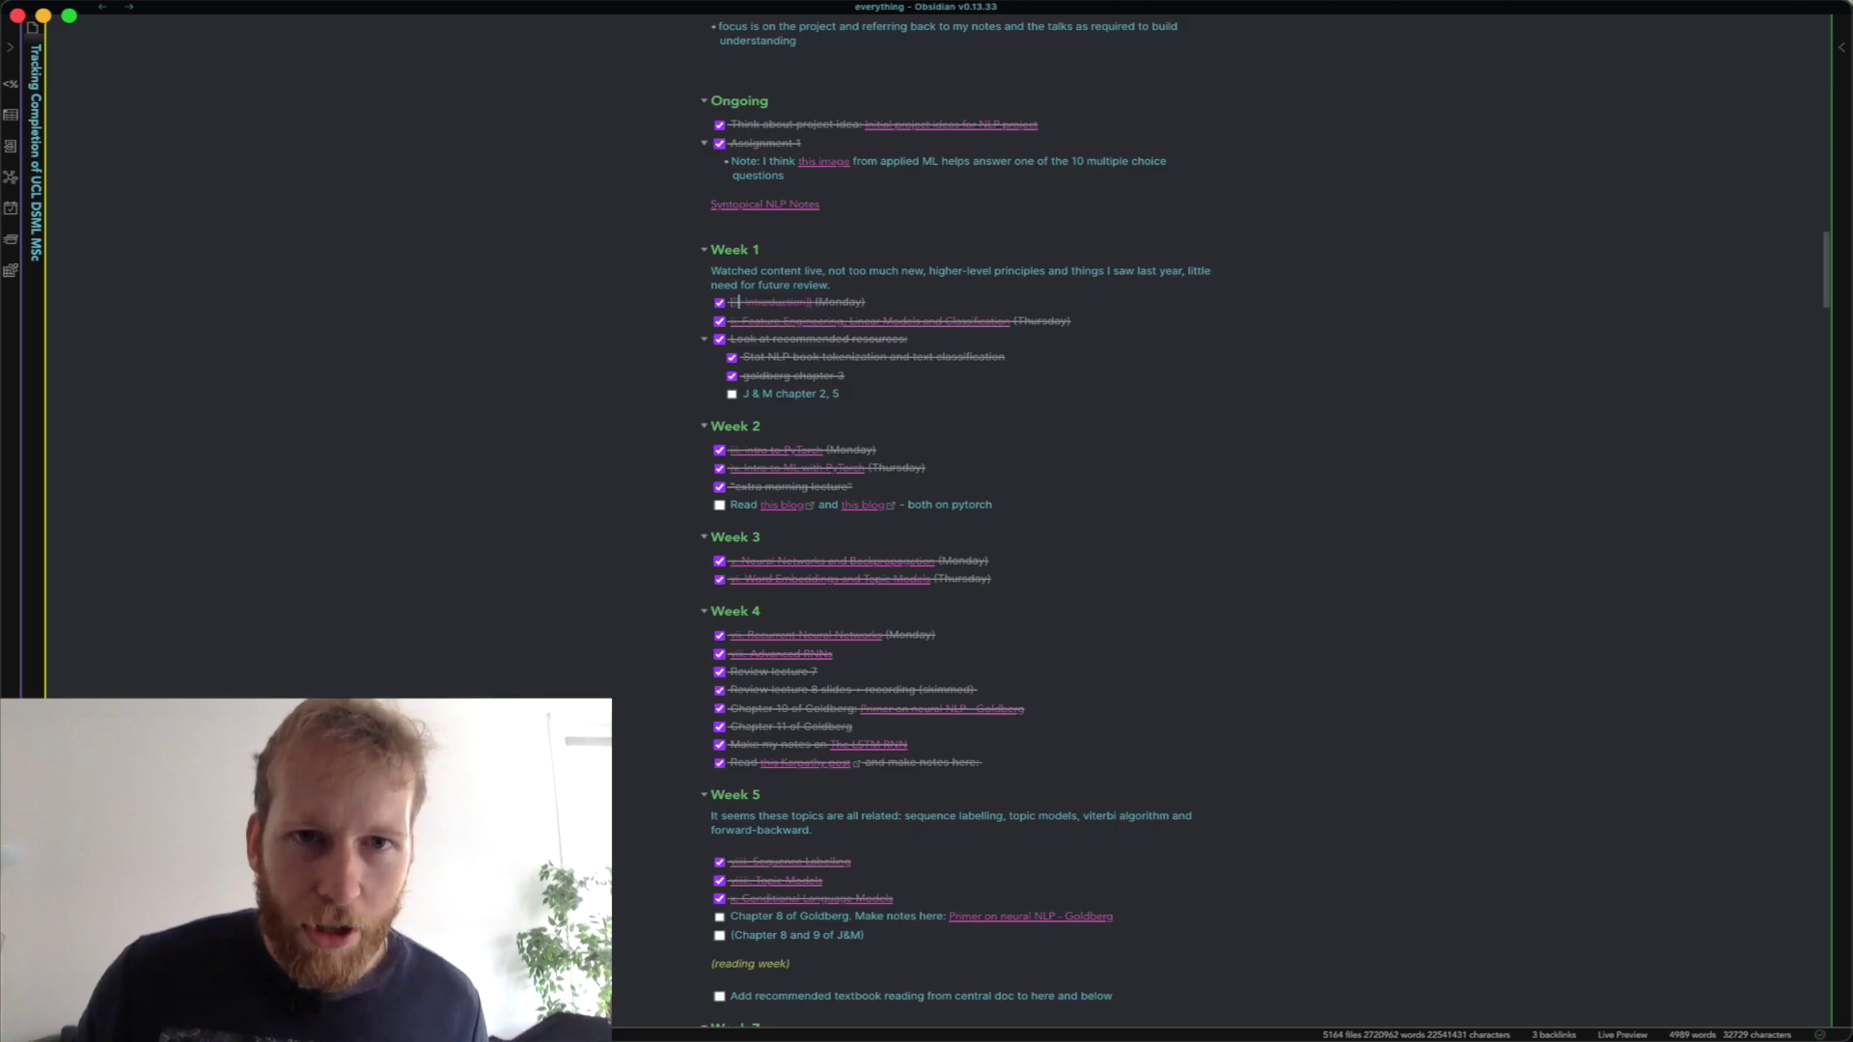
{"action": "left_click", "coordinate": [719, 302]}
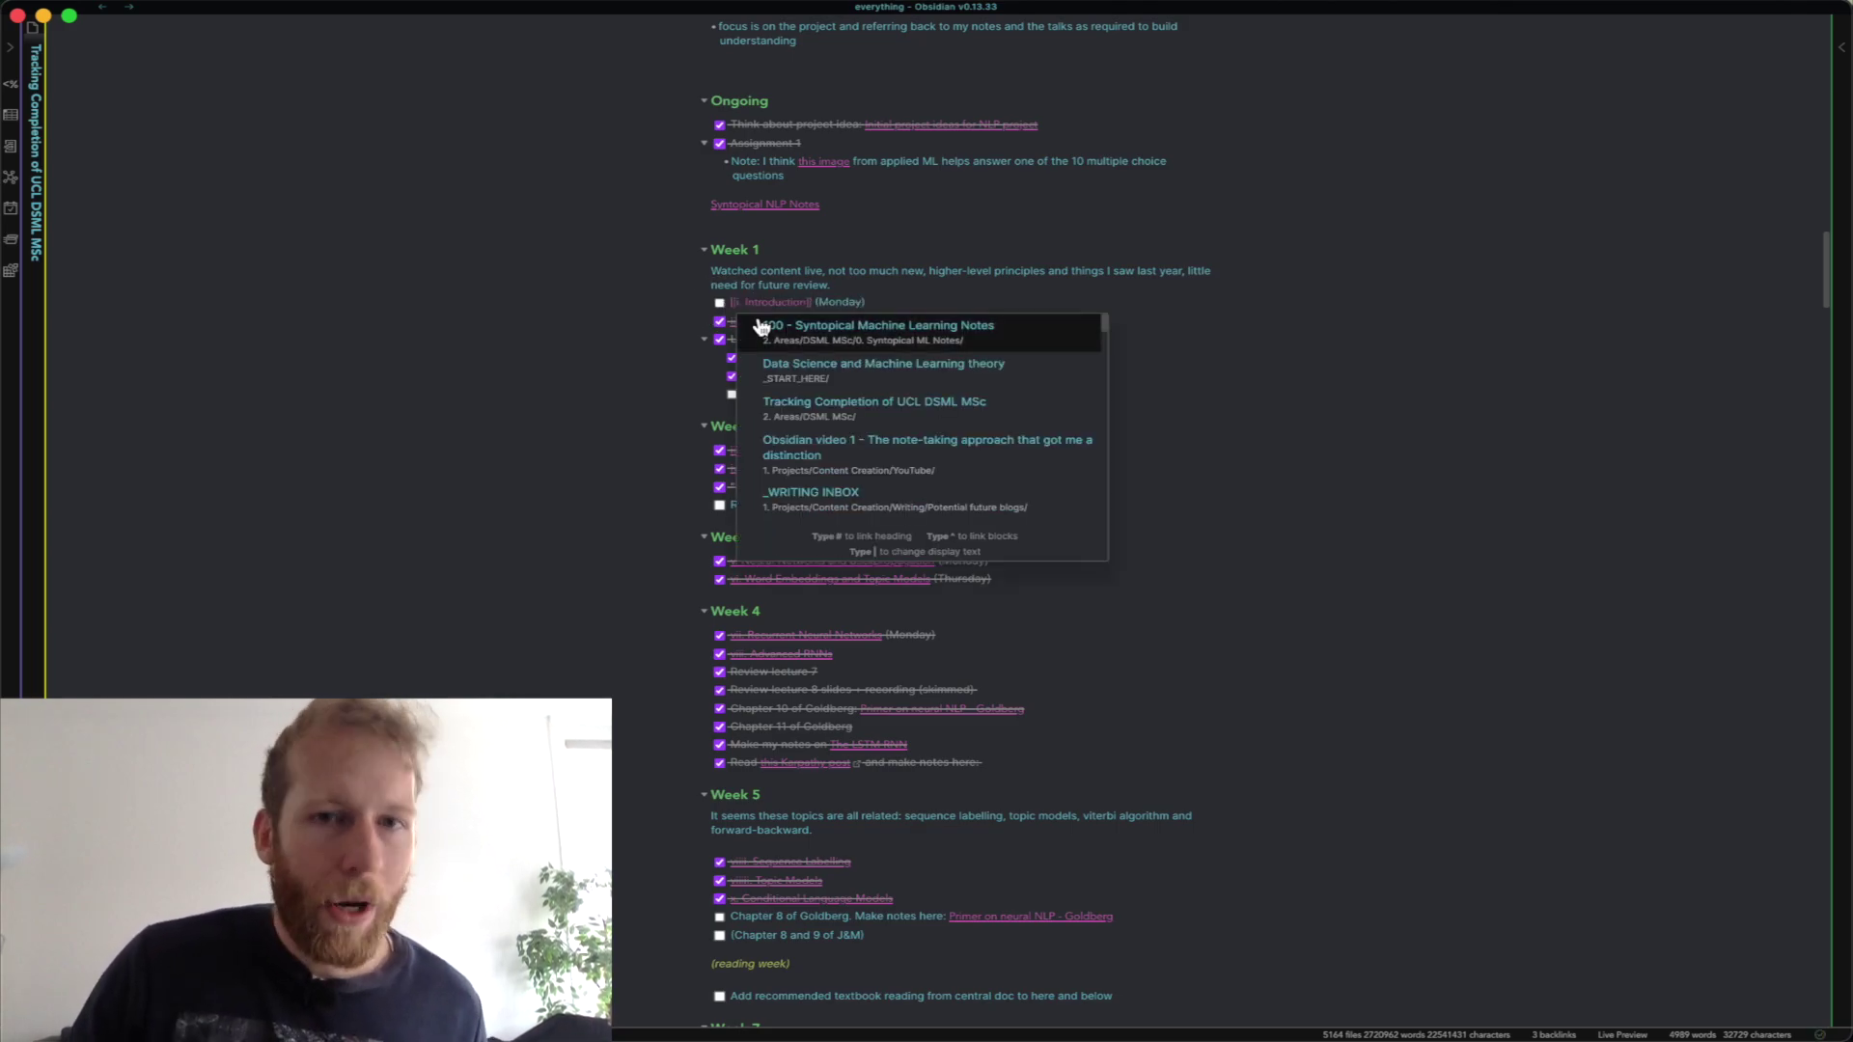
{"action": "left_click", "coordinate": [774, 285]}
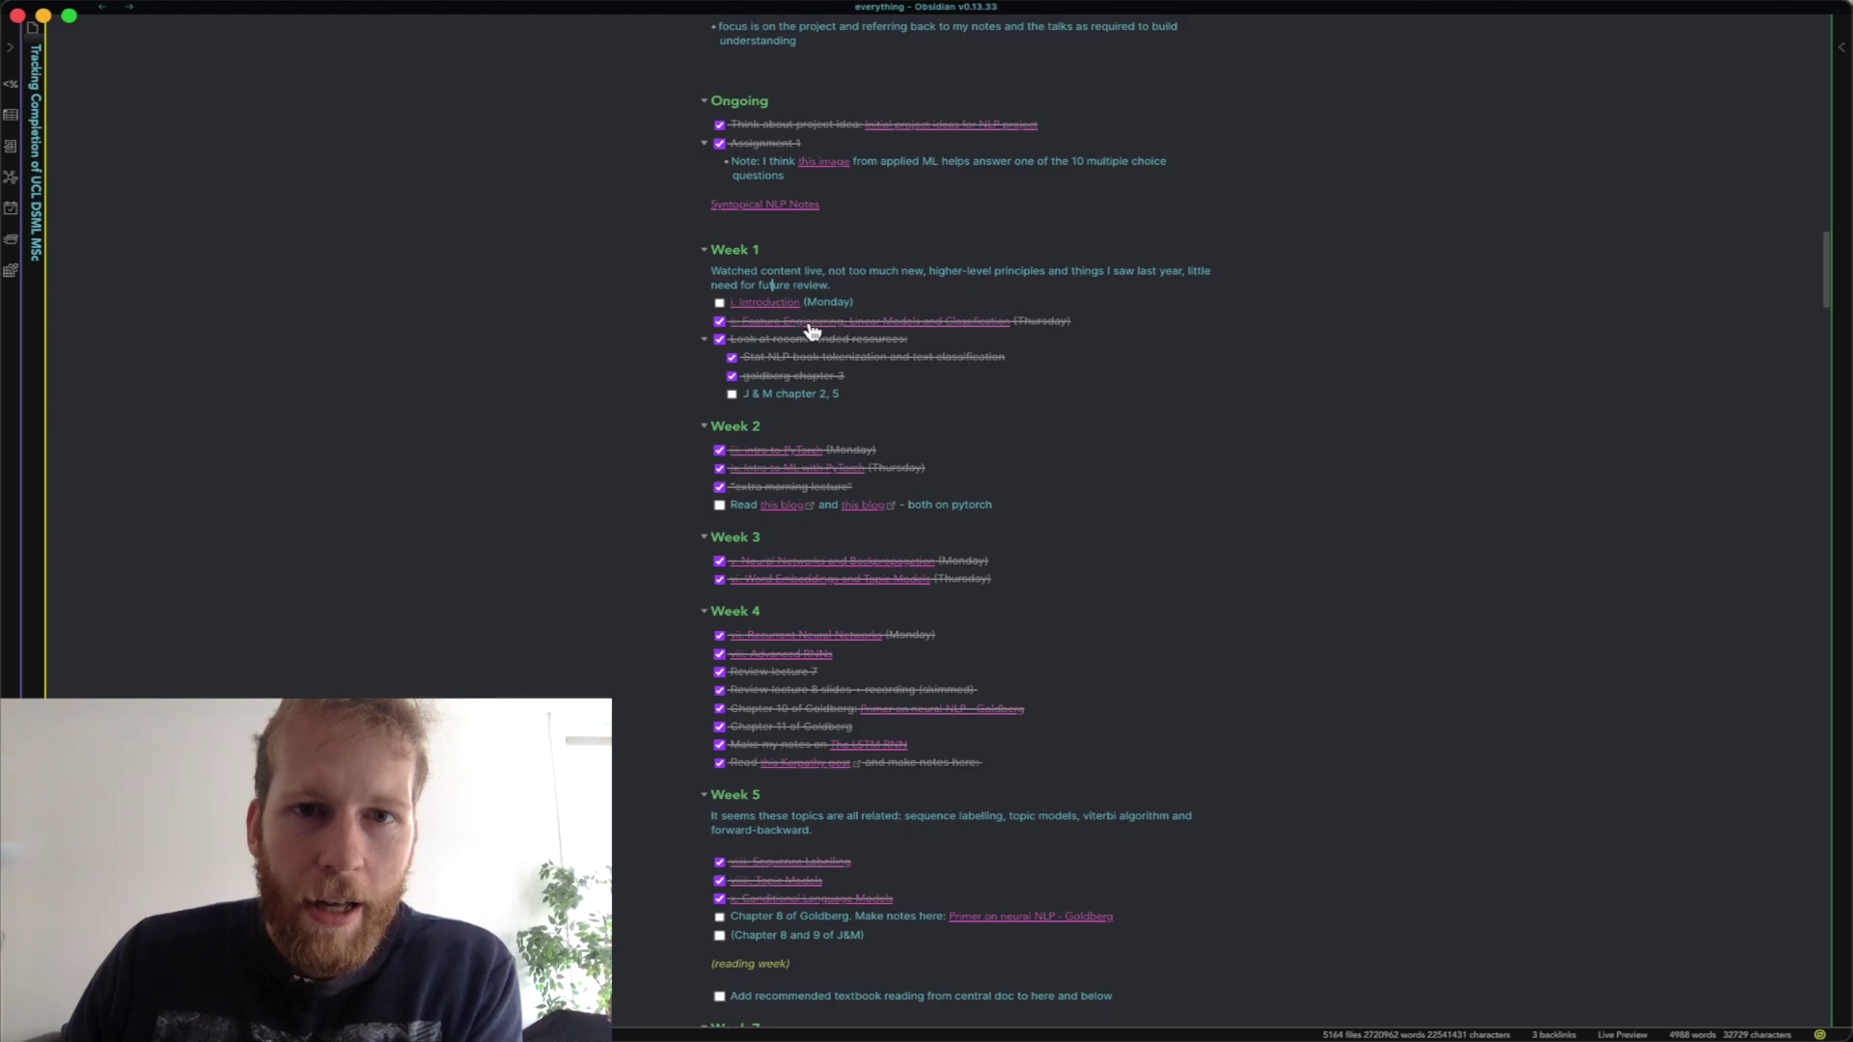
{"action": "left_click", "coordinate": [719, 302]}
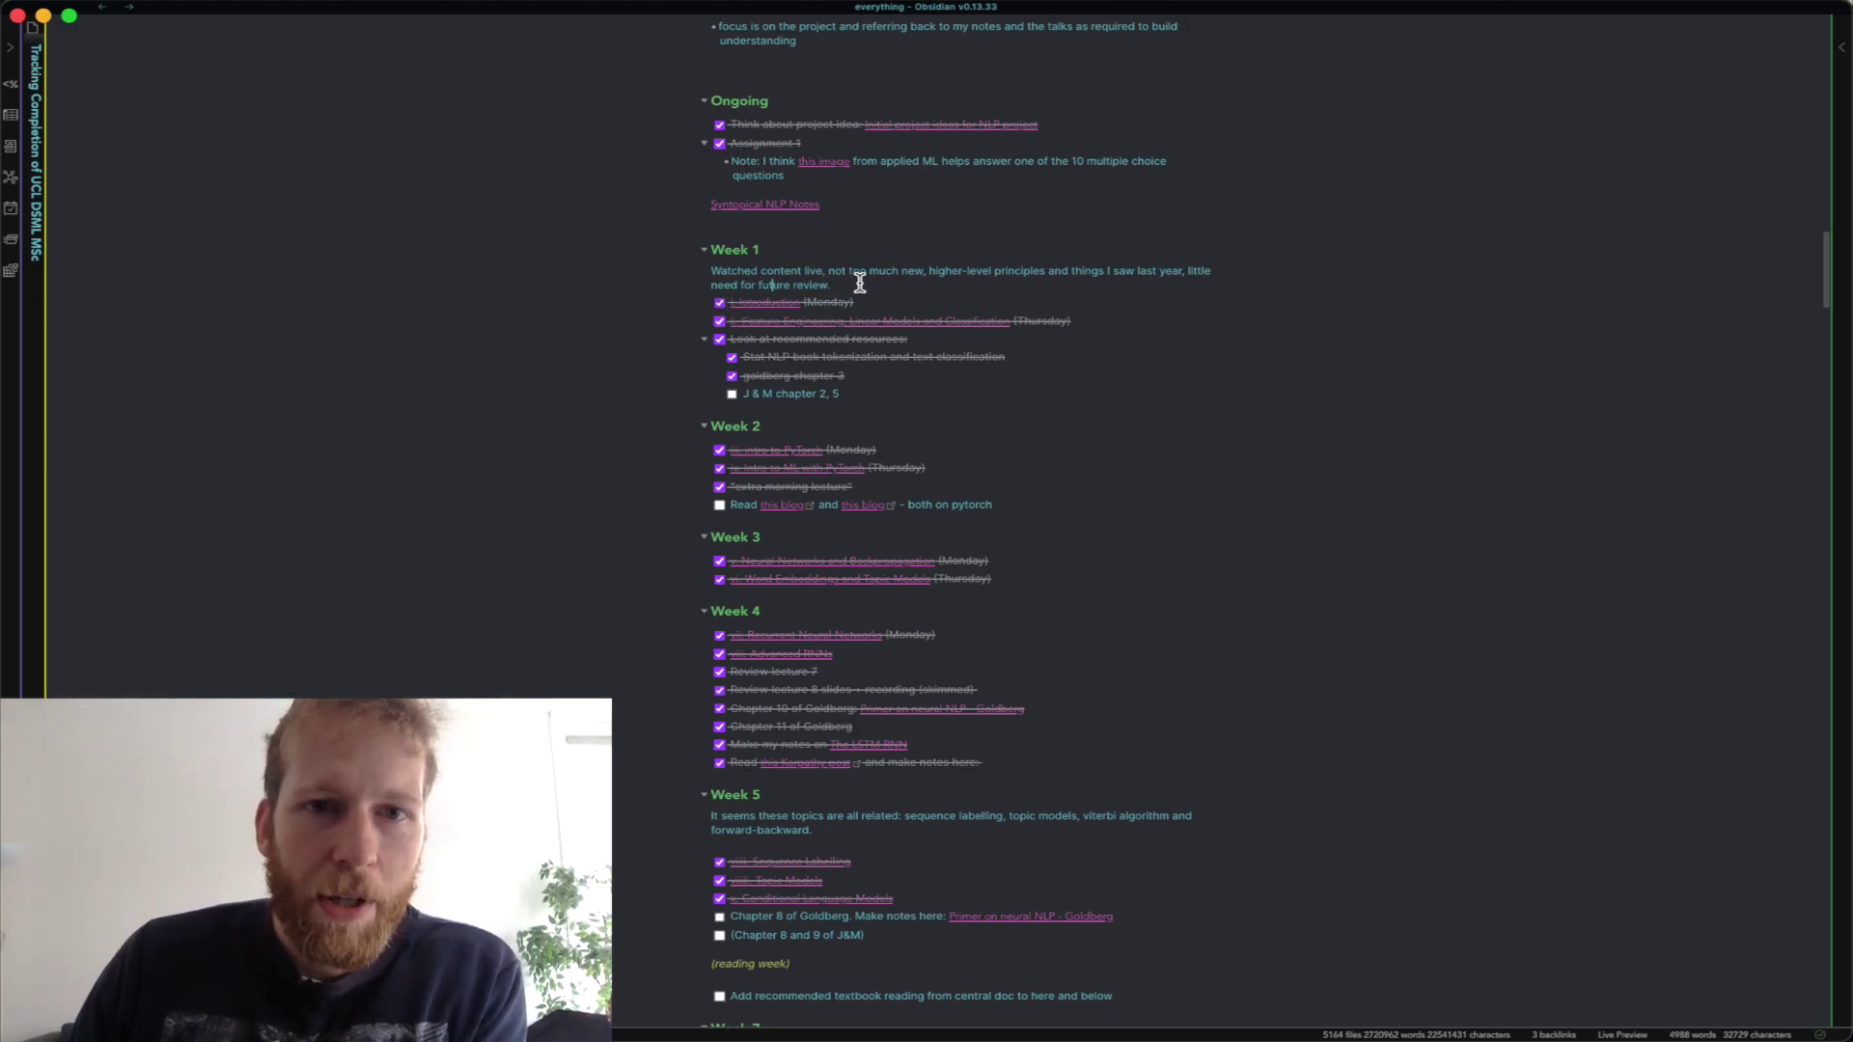
Look through the weekly checklists of Reinforcement learning and Statistical Natural Language Processing, highlighting the latter's Week 1 summary comment.
{"action": "scroll", "coordinate": [909, 259], "scroll_direction": "up", "scroll_amount": 5}
{"action": "scroll", "coordinate": [909, 259], "scroll_direction": "up", "scroll_amount": 15}
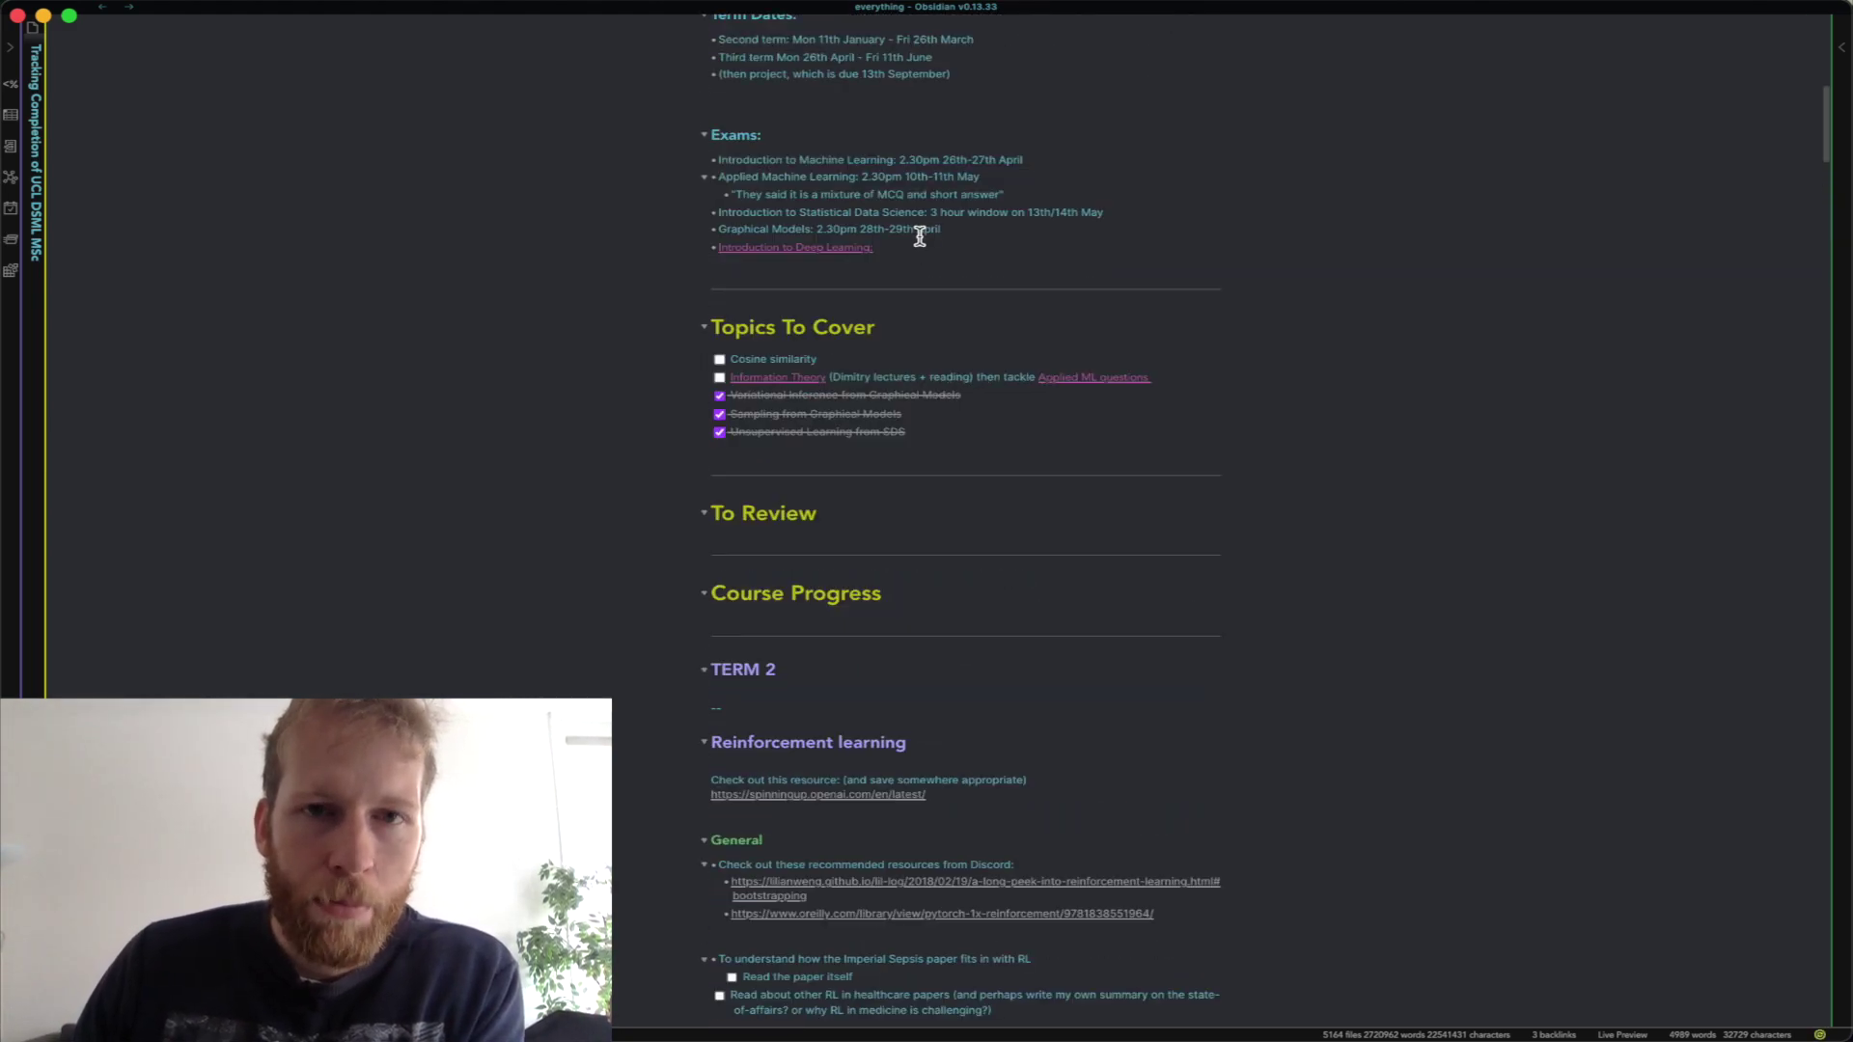
{"action": "scroll", "coordinate": [859, 362], "scroll_direction": "down", "scroll_amount": 10}
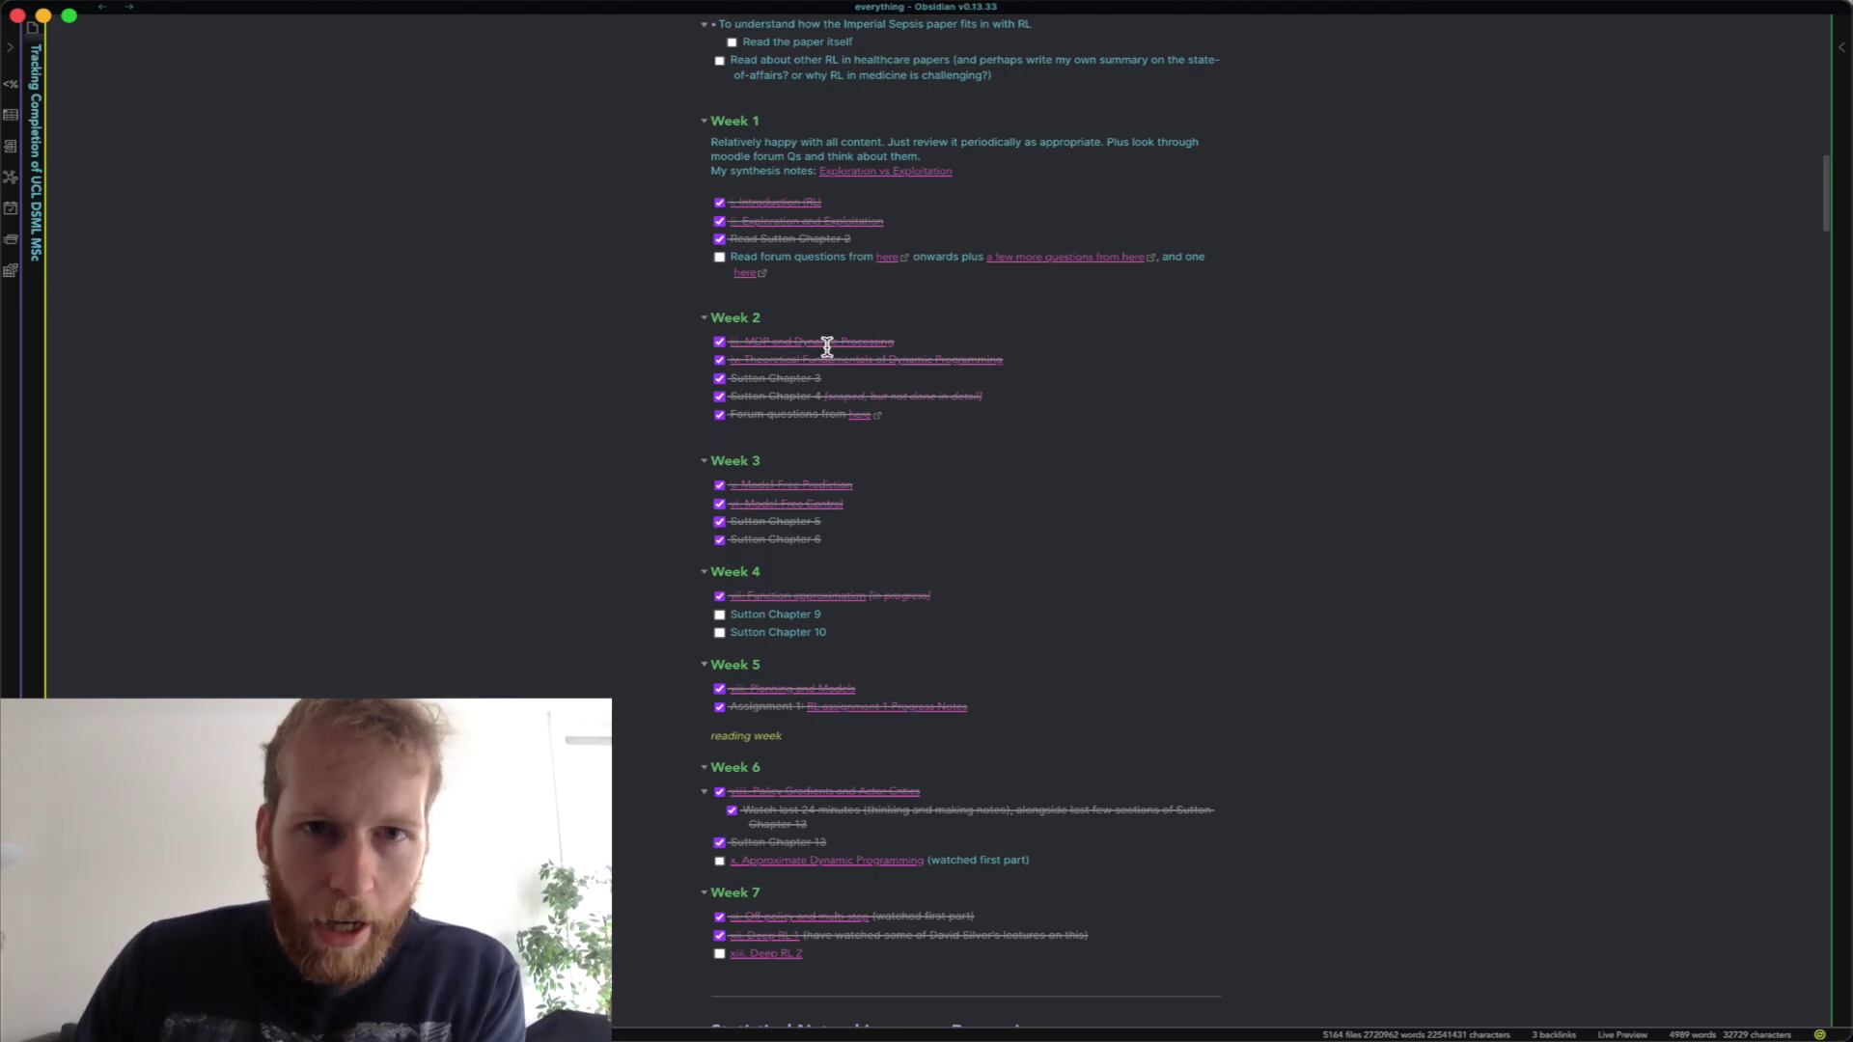
{"action": "scroll", "coordinate": [816, 666], "scroll_direction": "down", "scroll_amount": 10}
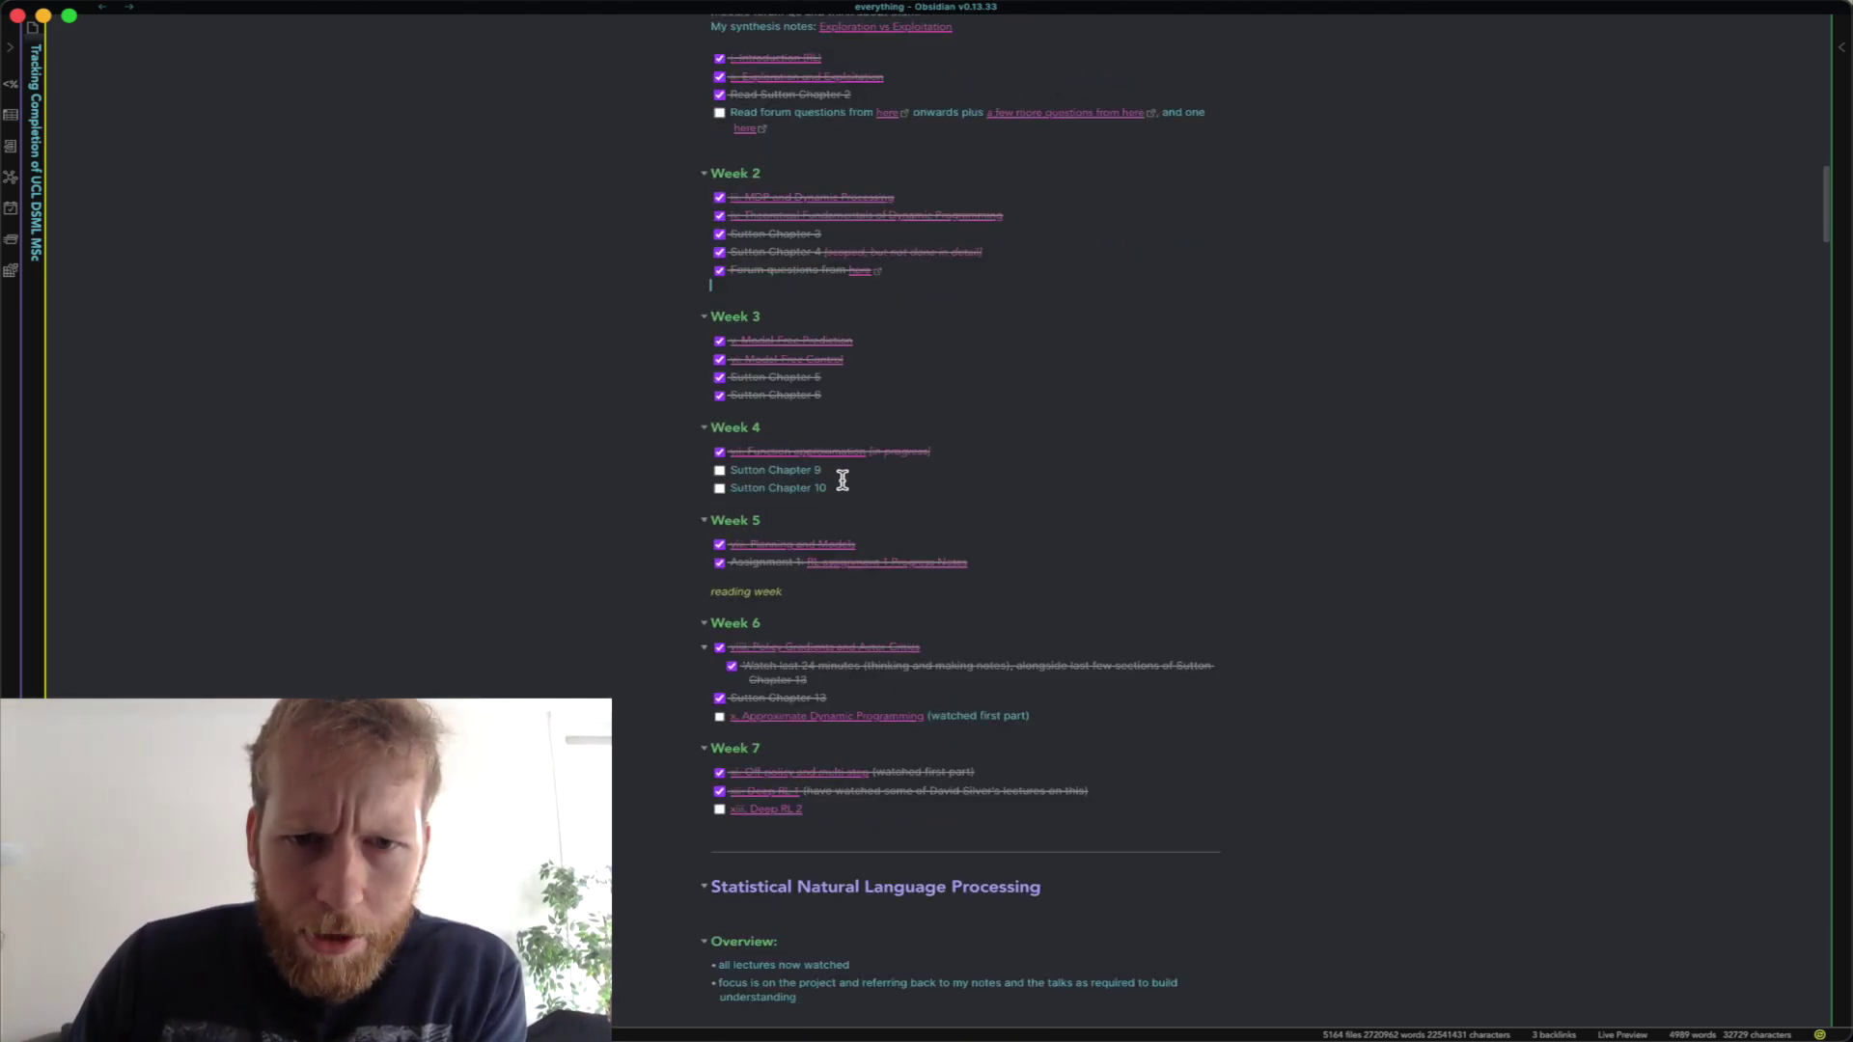
{"action": "scroll", "coordinate": [858, 614], "scroll_direction": "down", "scroll_amount": 4}
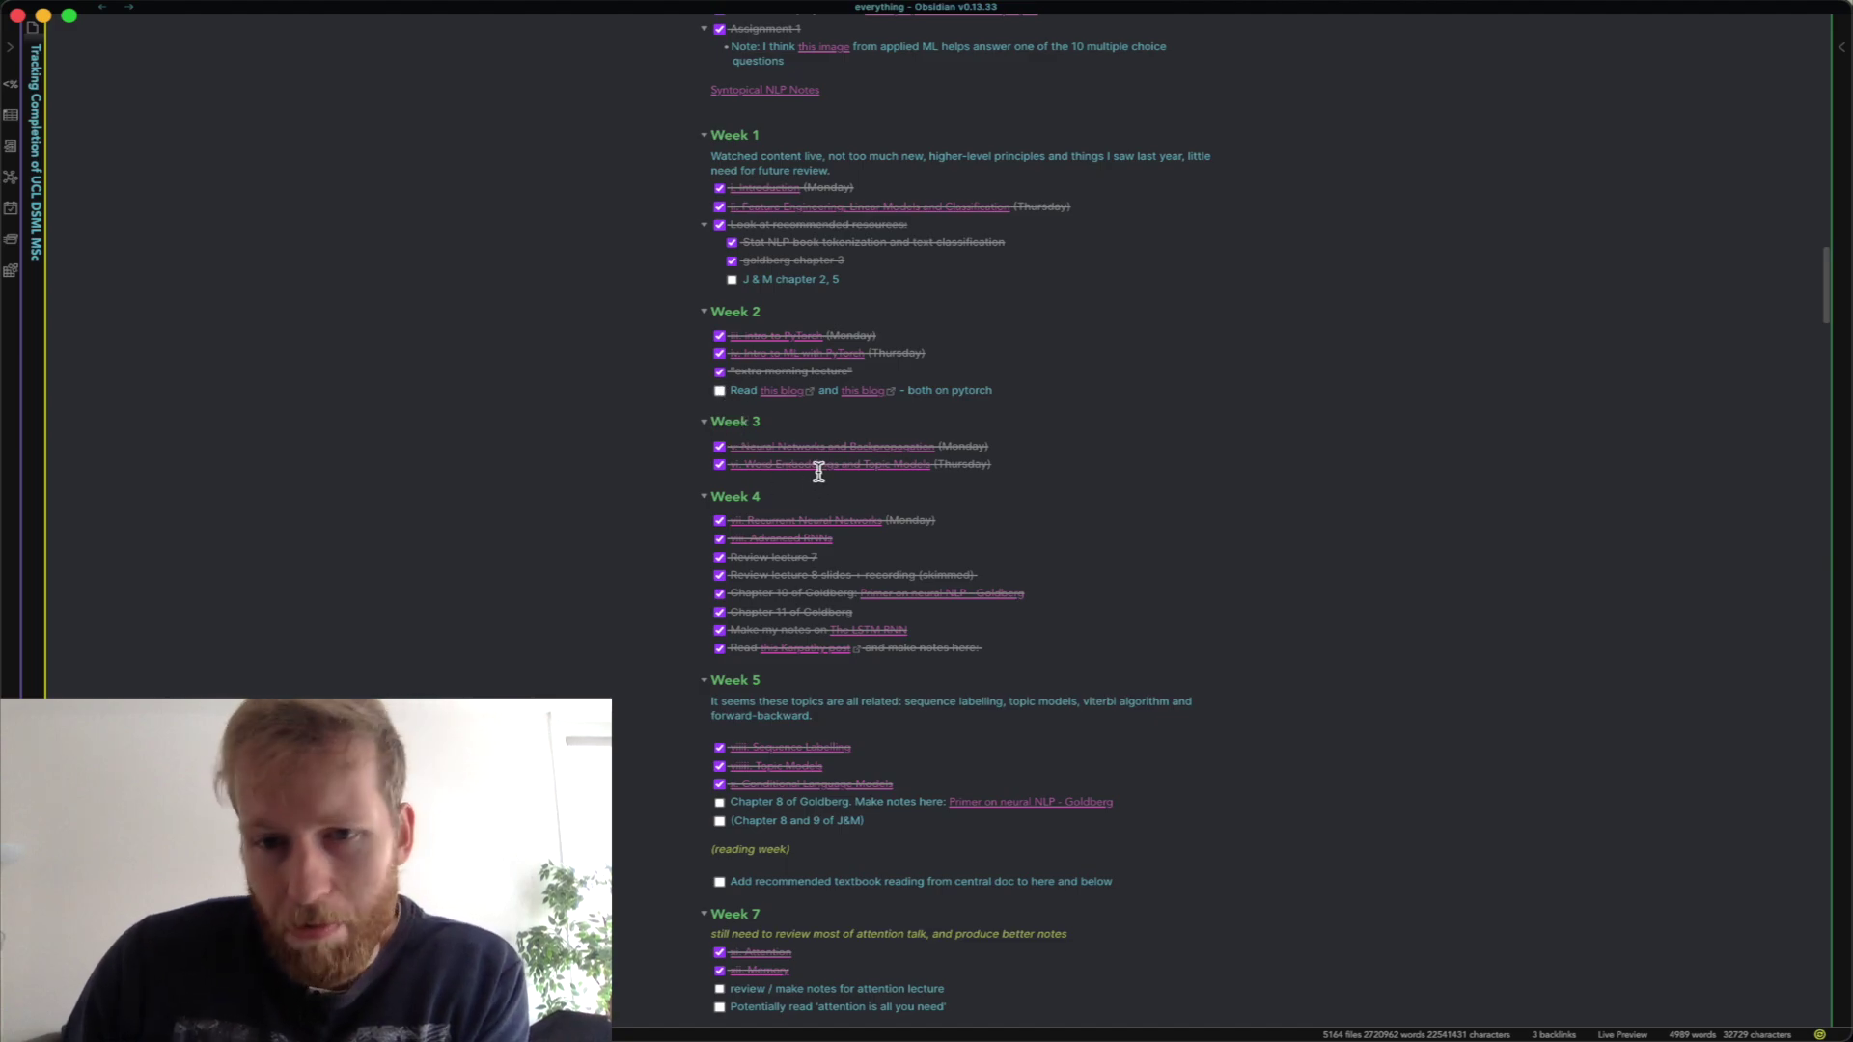
{"action": "scroll", "coordinate": [818, 471], "scroll_direction": "down", "scroll_amount": 4}
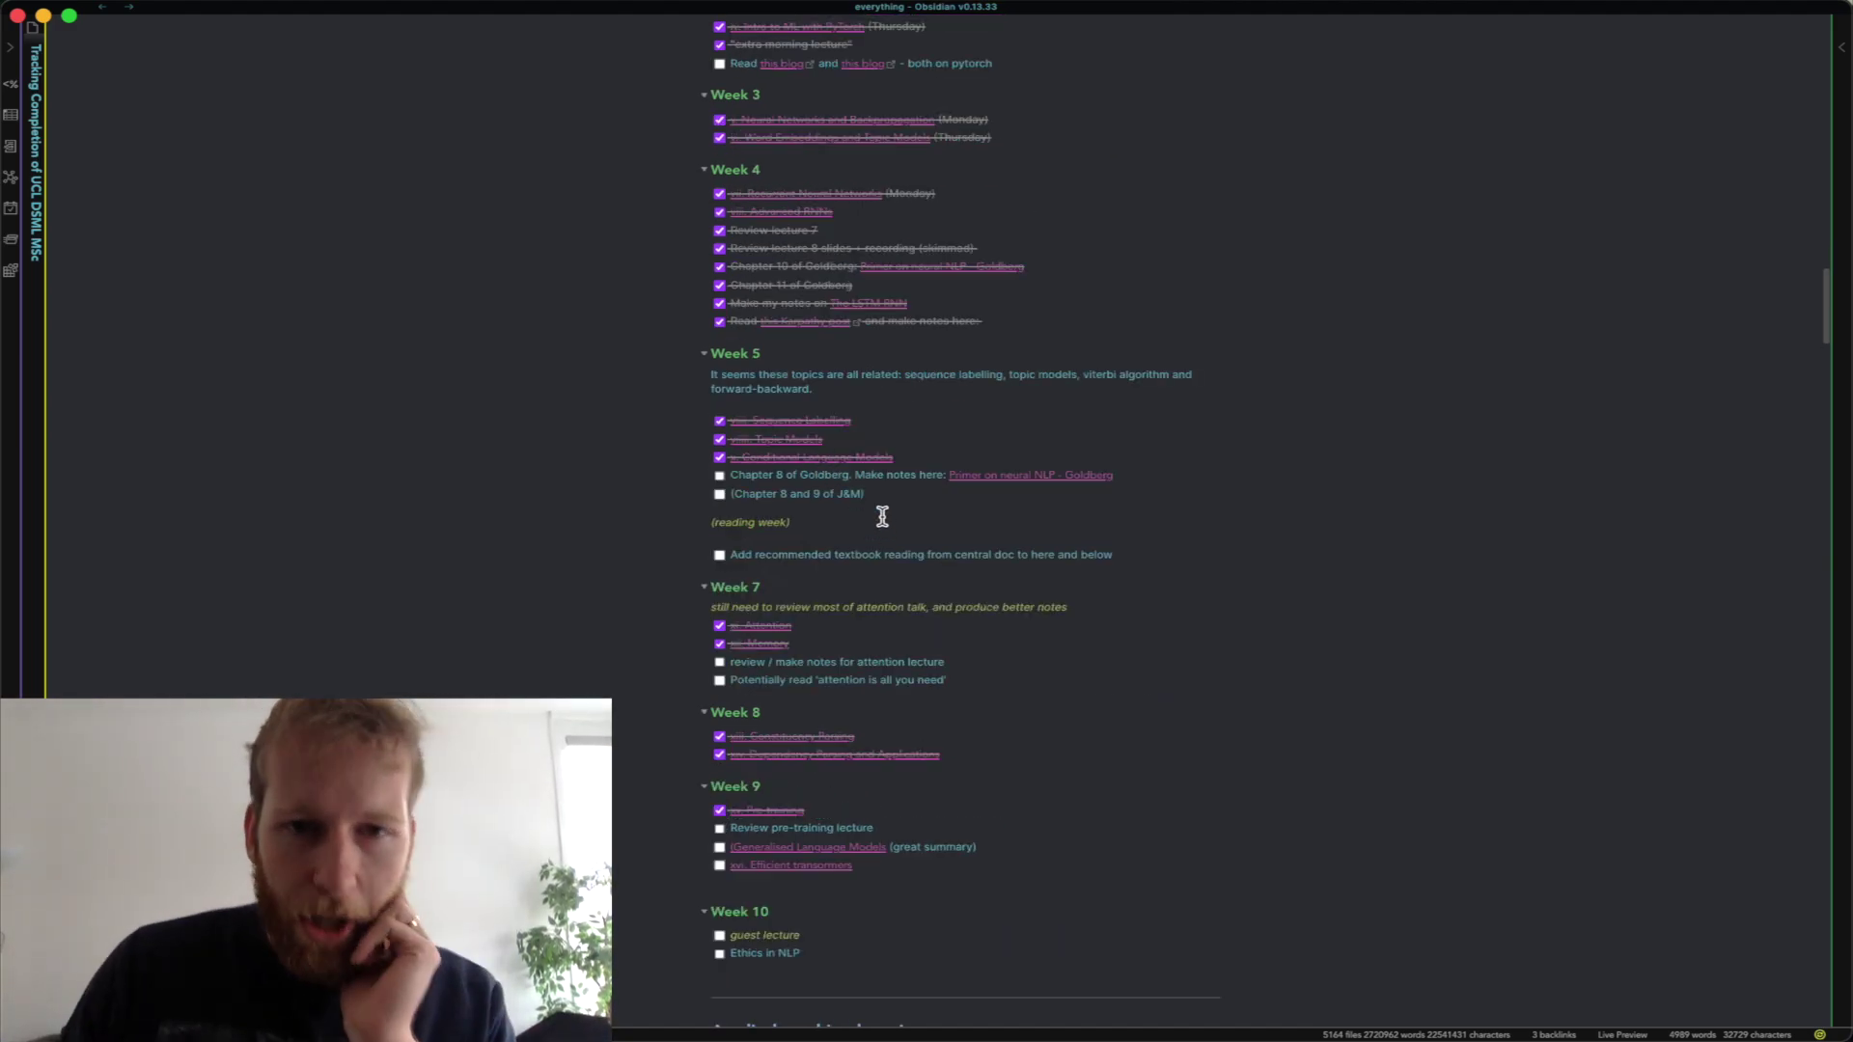
{"action": "scroll", "coordinate": [917, 386], "scroll_direction": "up", "scroll_amount": 6}
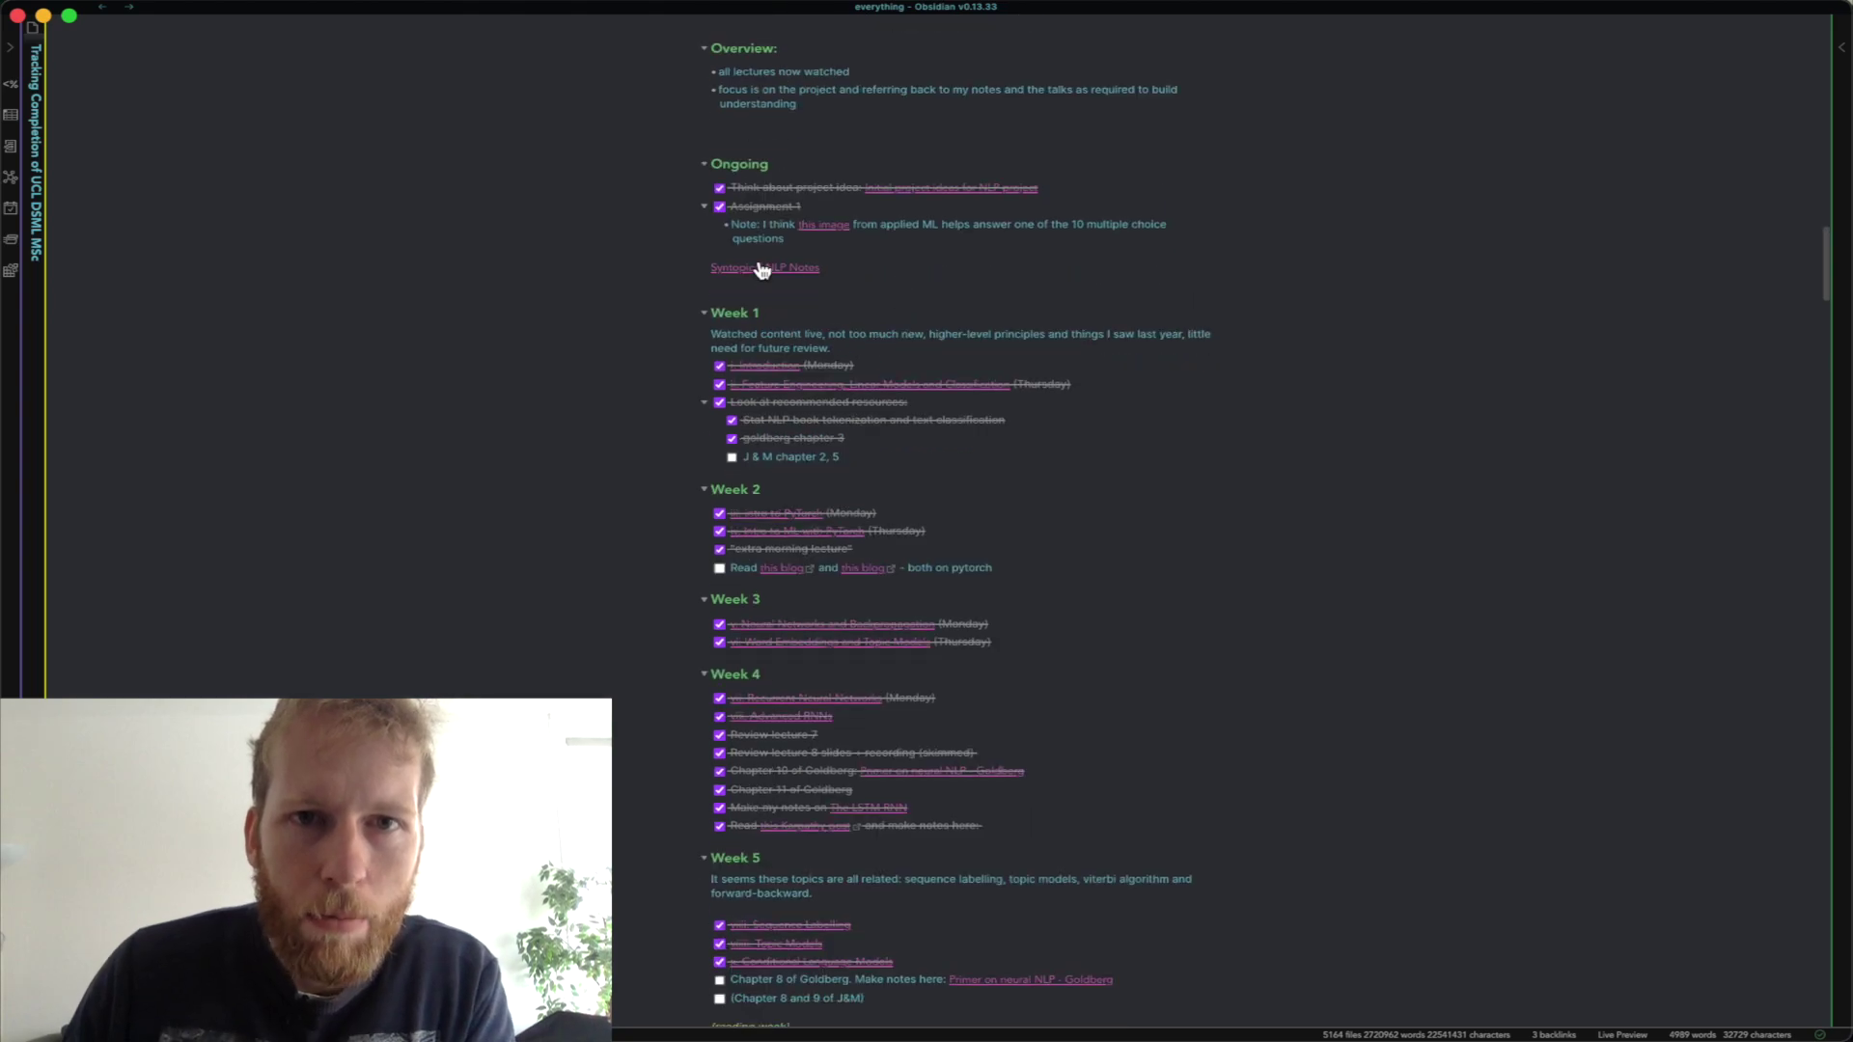
{"action": "triple_click", "coordinate": [813, 345]}
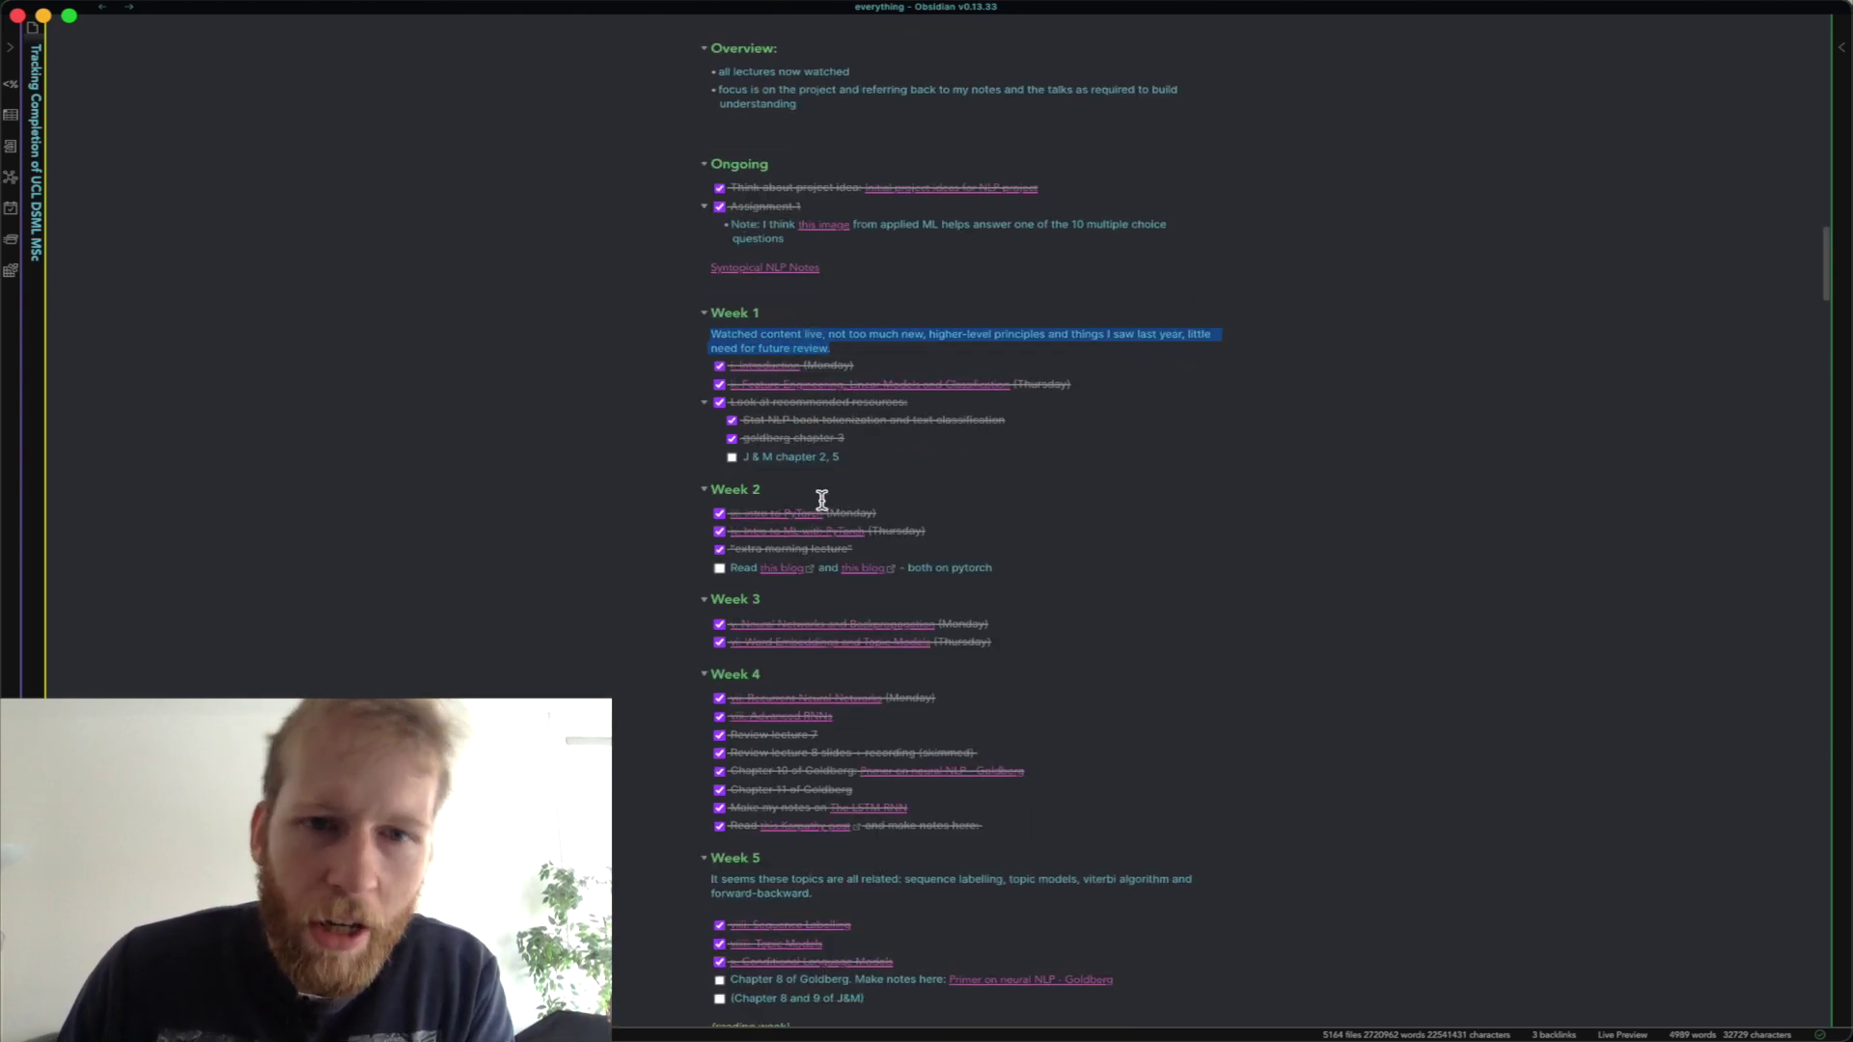
{"action": "scroll", "coordinate": [809, 343], "scroll_direction": "up", "scroll_amount": 7}
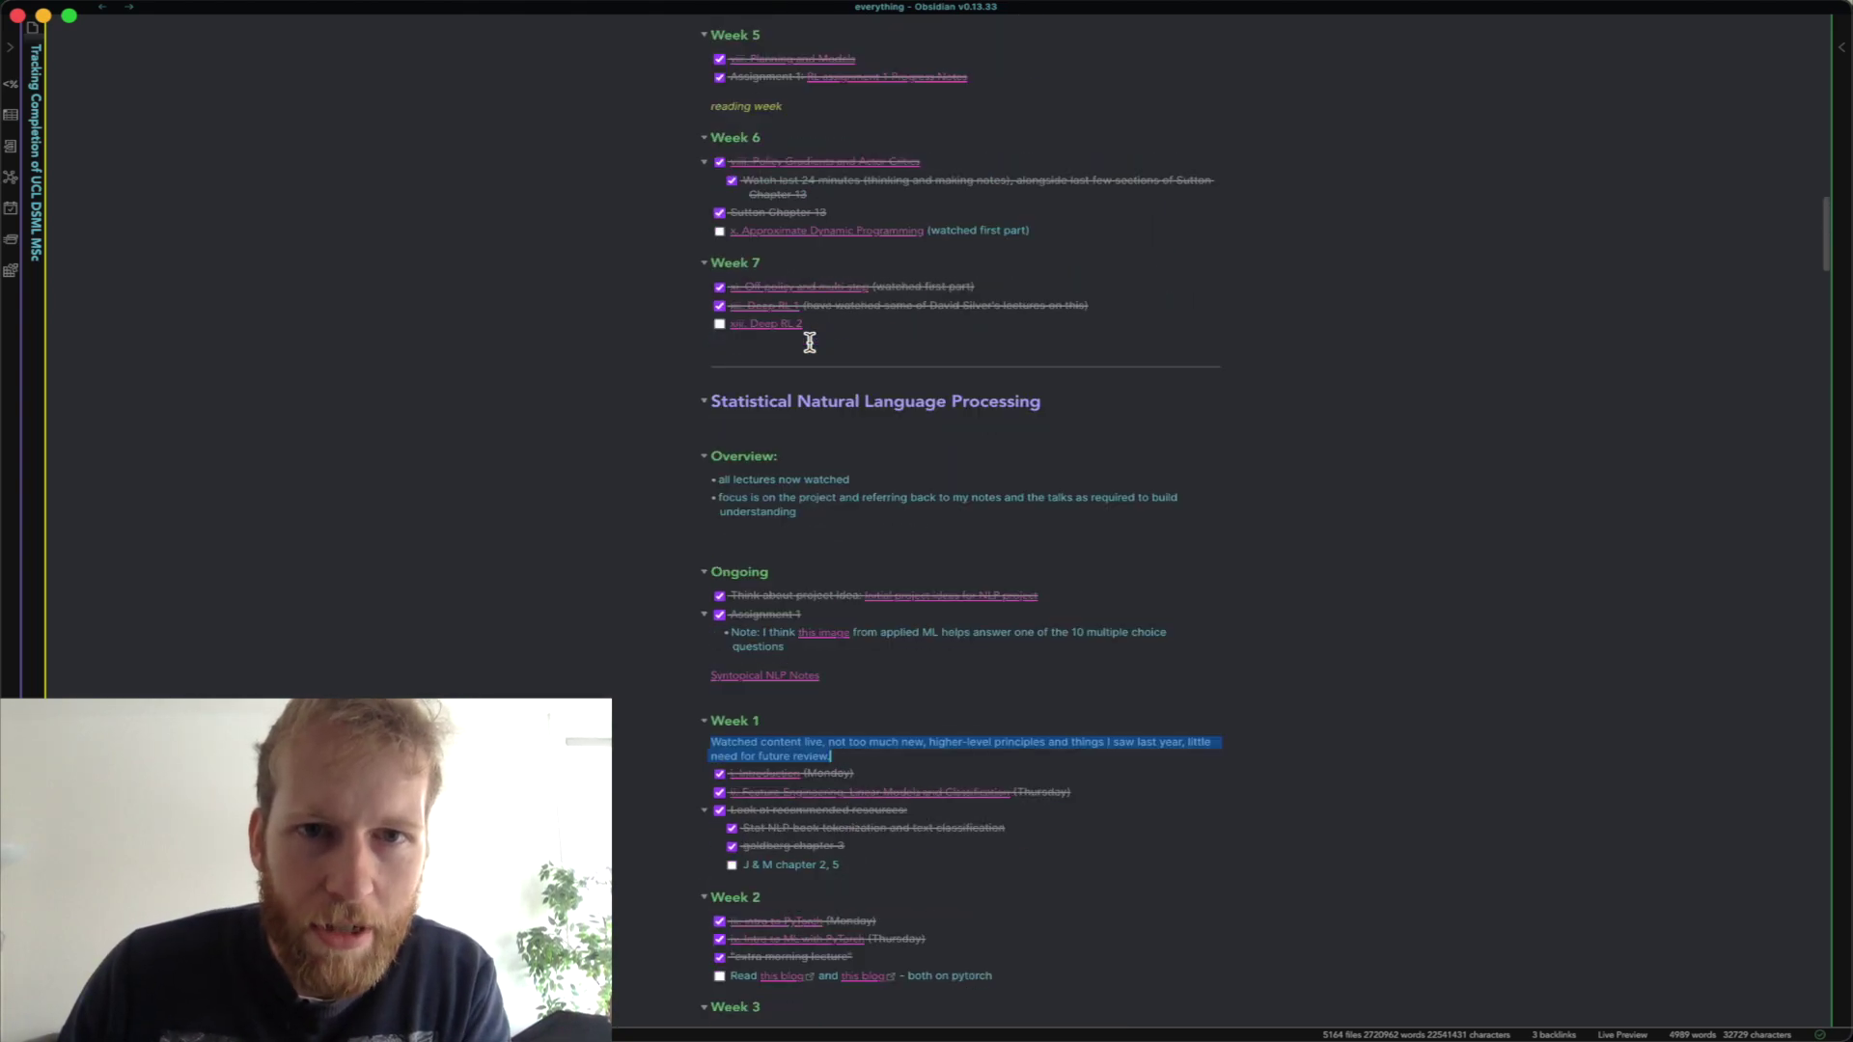
Highlight the Week 1 review comment under Reinforcement learning, and open its Exploration vs Exploitation synthesis note before returning to the tracking note.
{"action": "scroll", "coordinate": [813, 379], "scroll_direction": "up", "scroll_amount": 10}
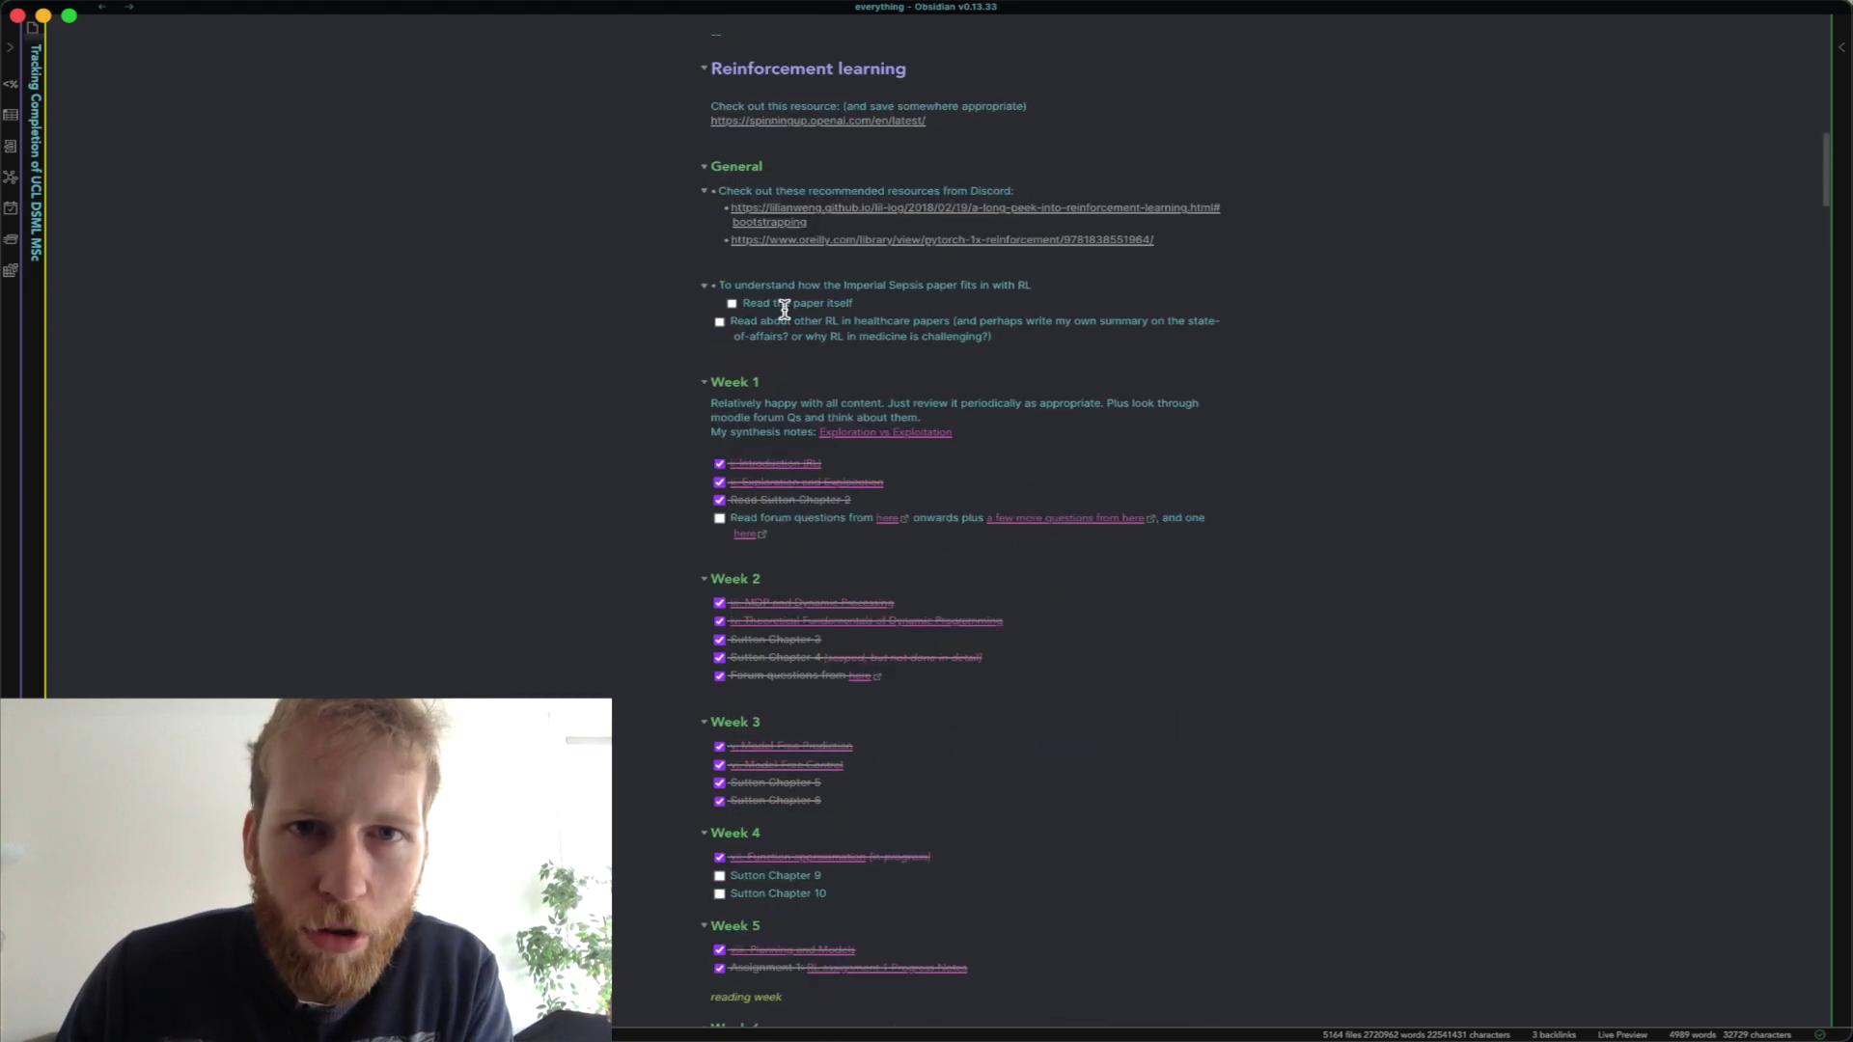
{"action": "triple_click", "coordinate": [748, 404]}
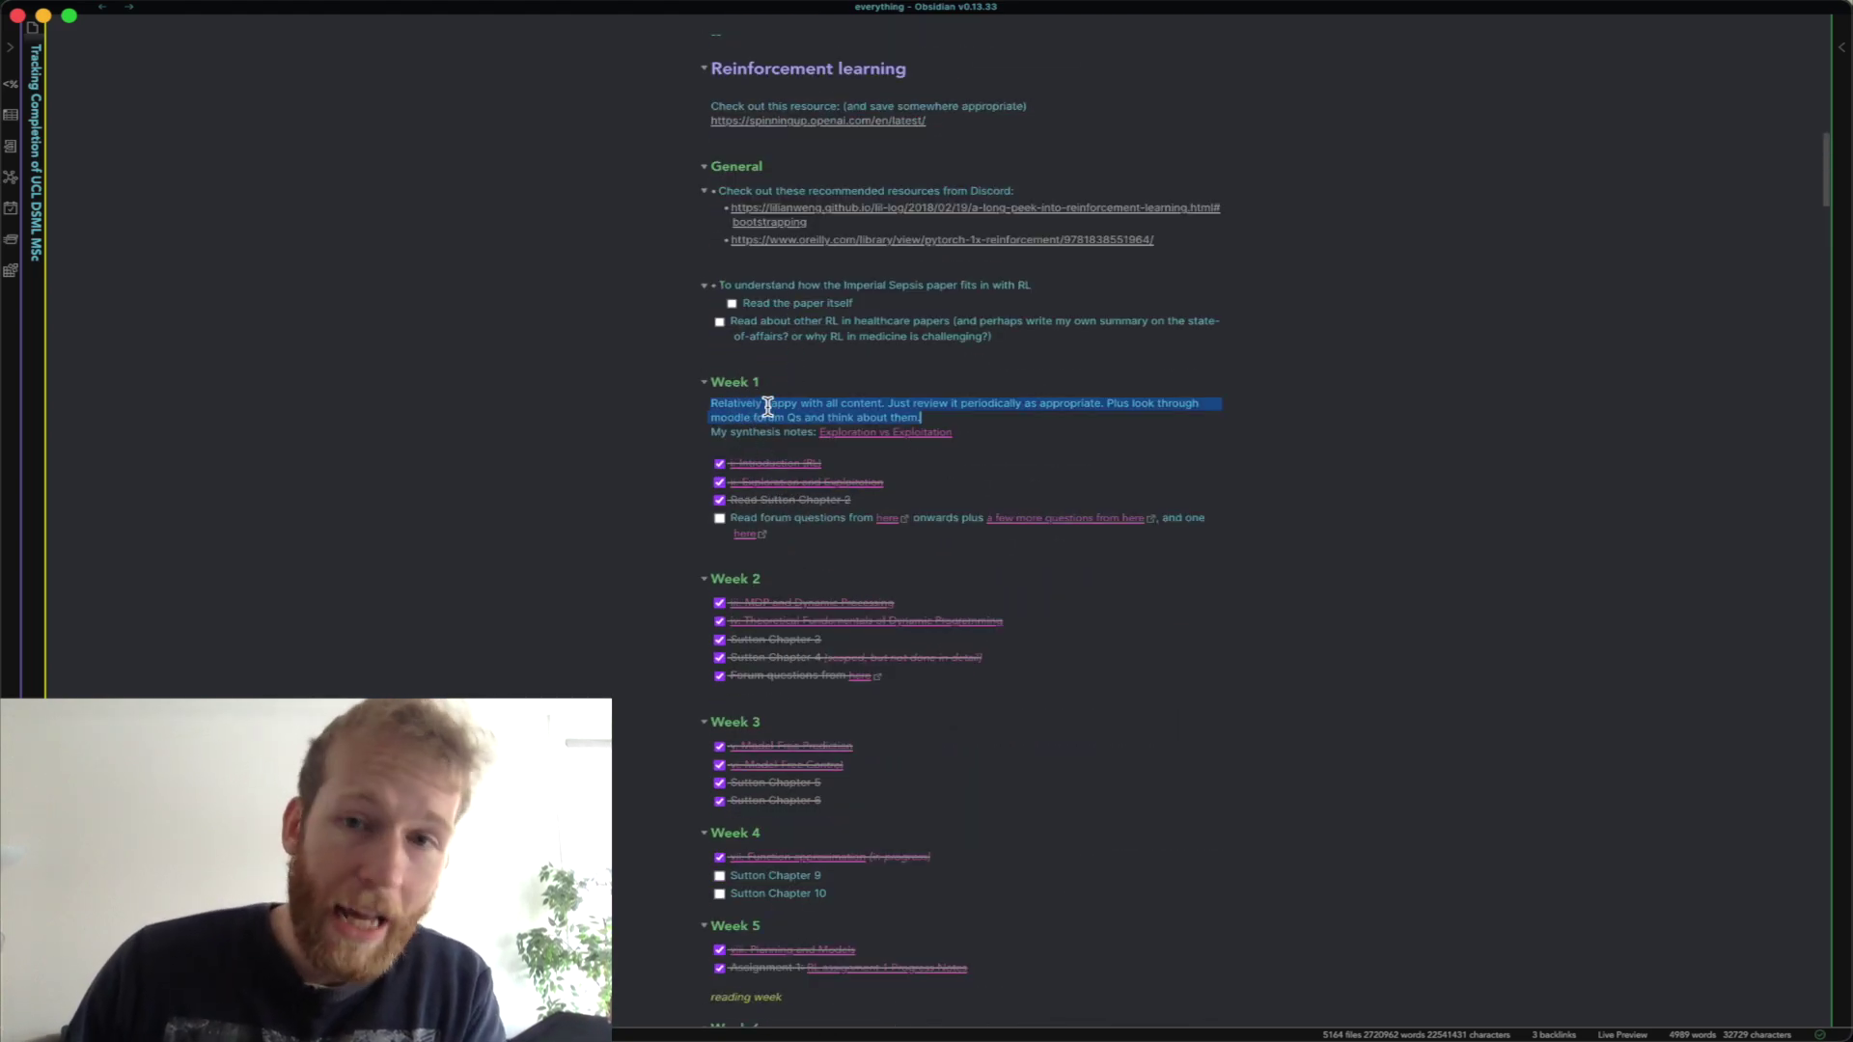
{"action": "left_click", "coordinate": [847, 415]}
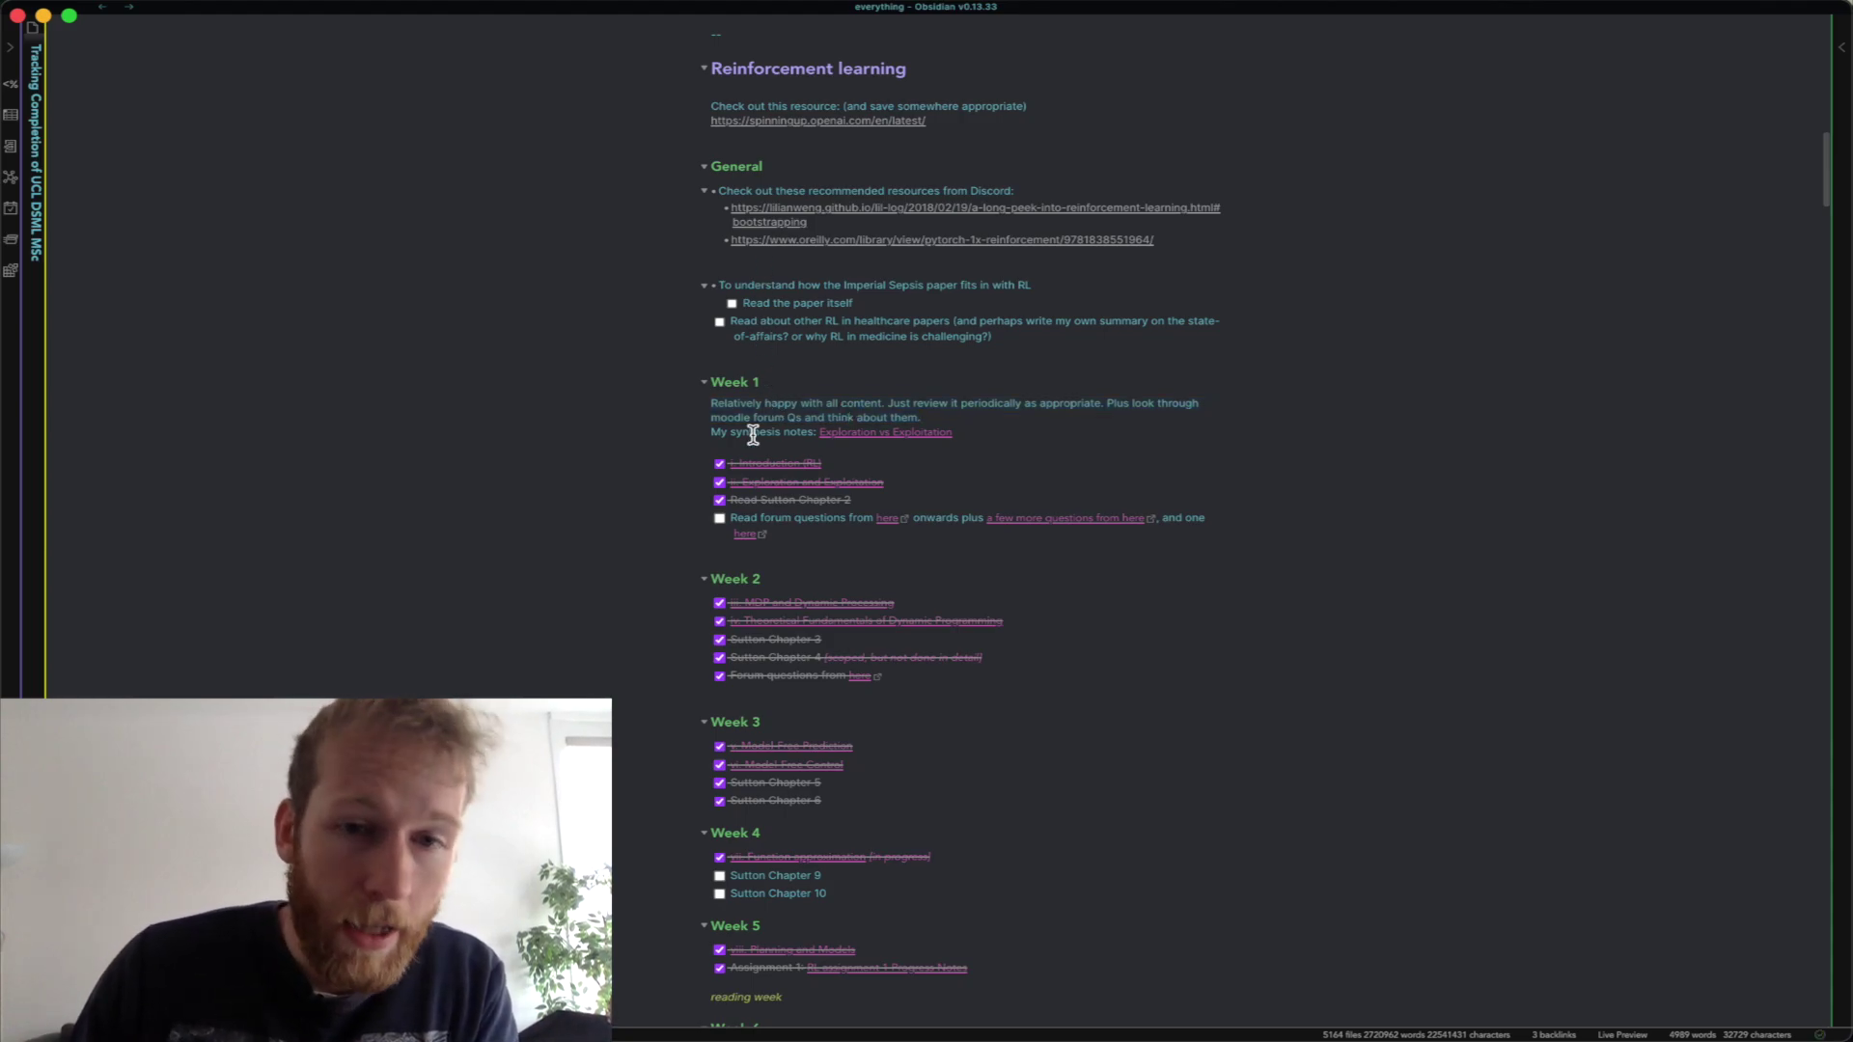
{"action": "left_click", "coordinate": [946, 432]}
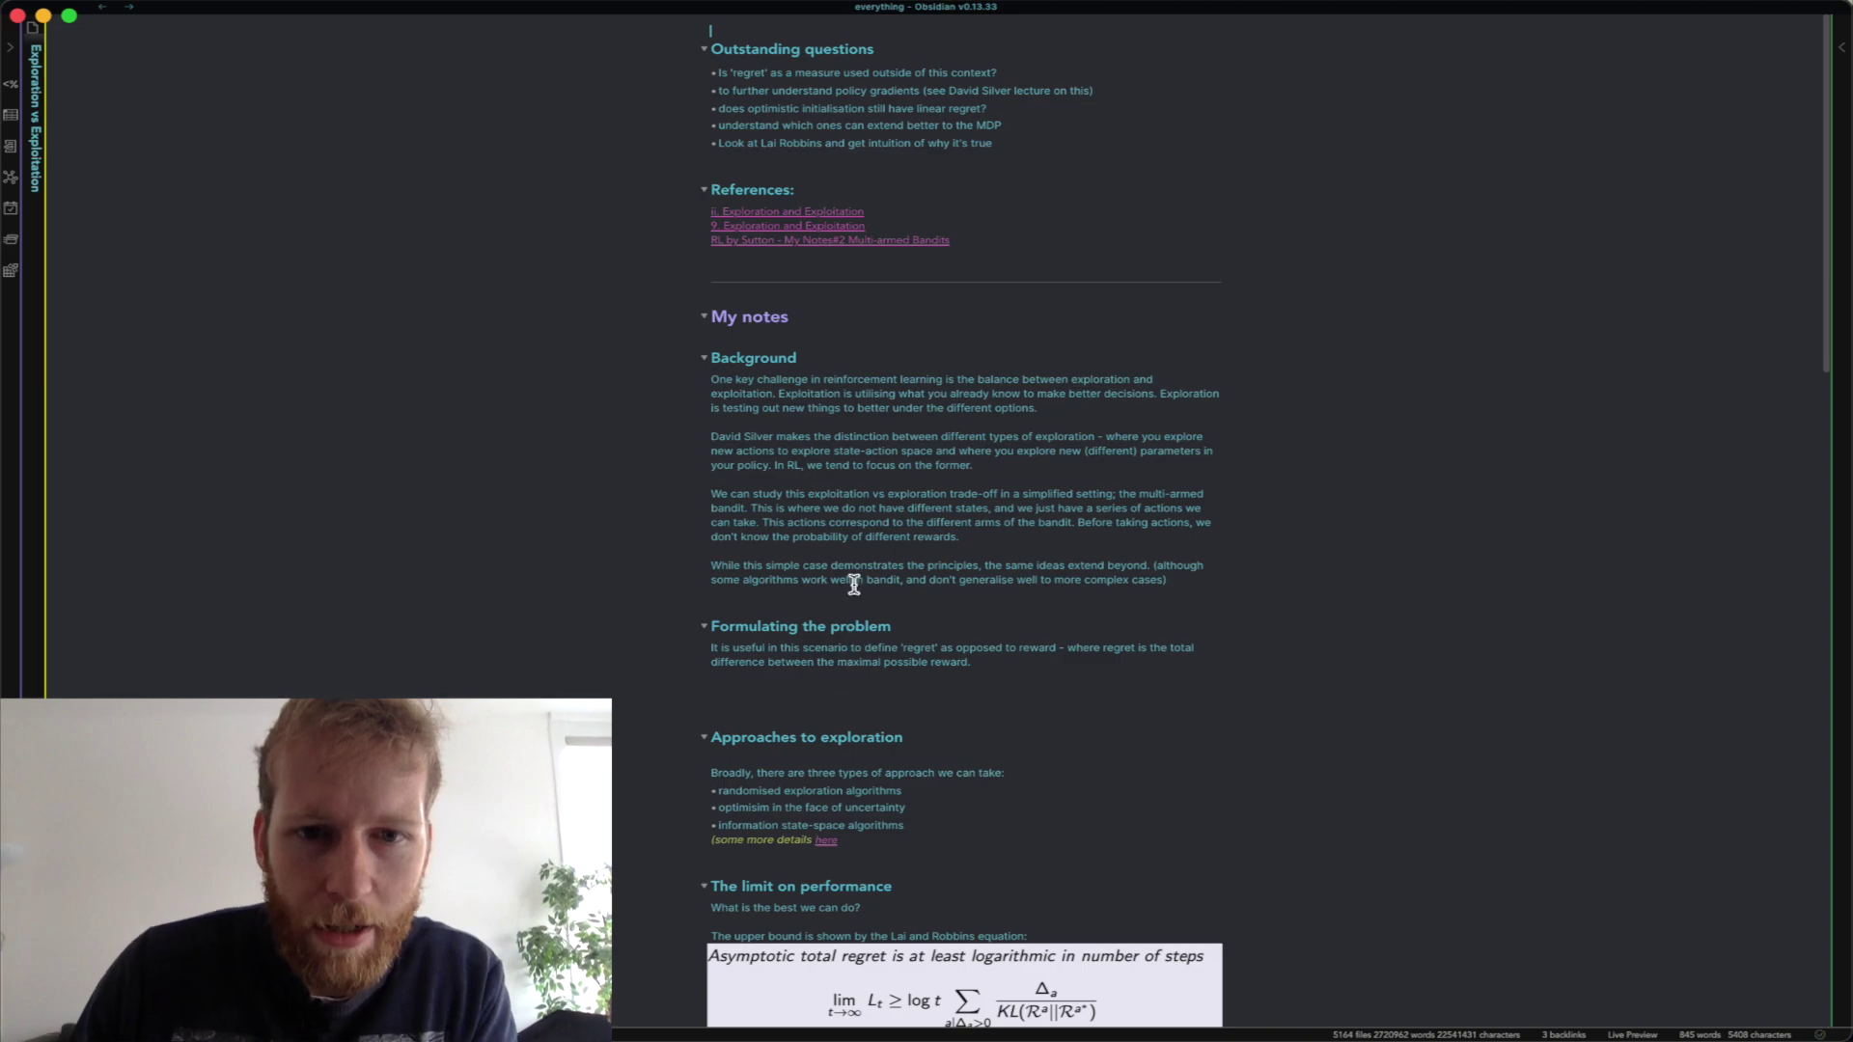
{"action": "left_click", "coordinate": [102, 7]}
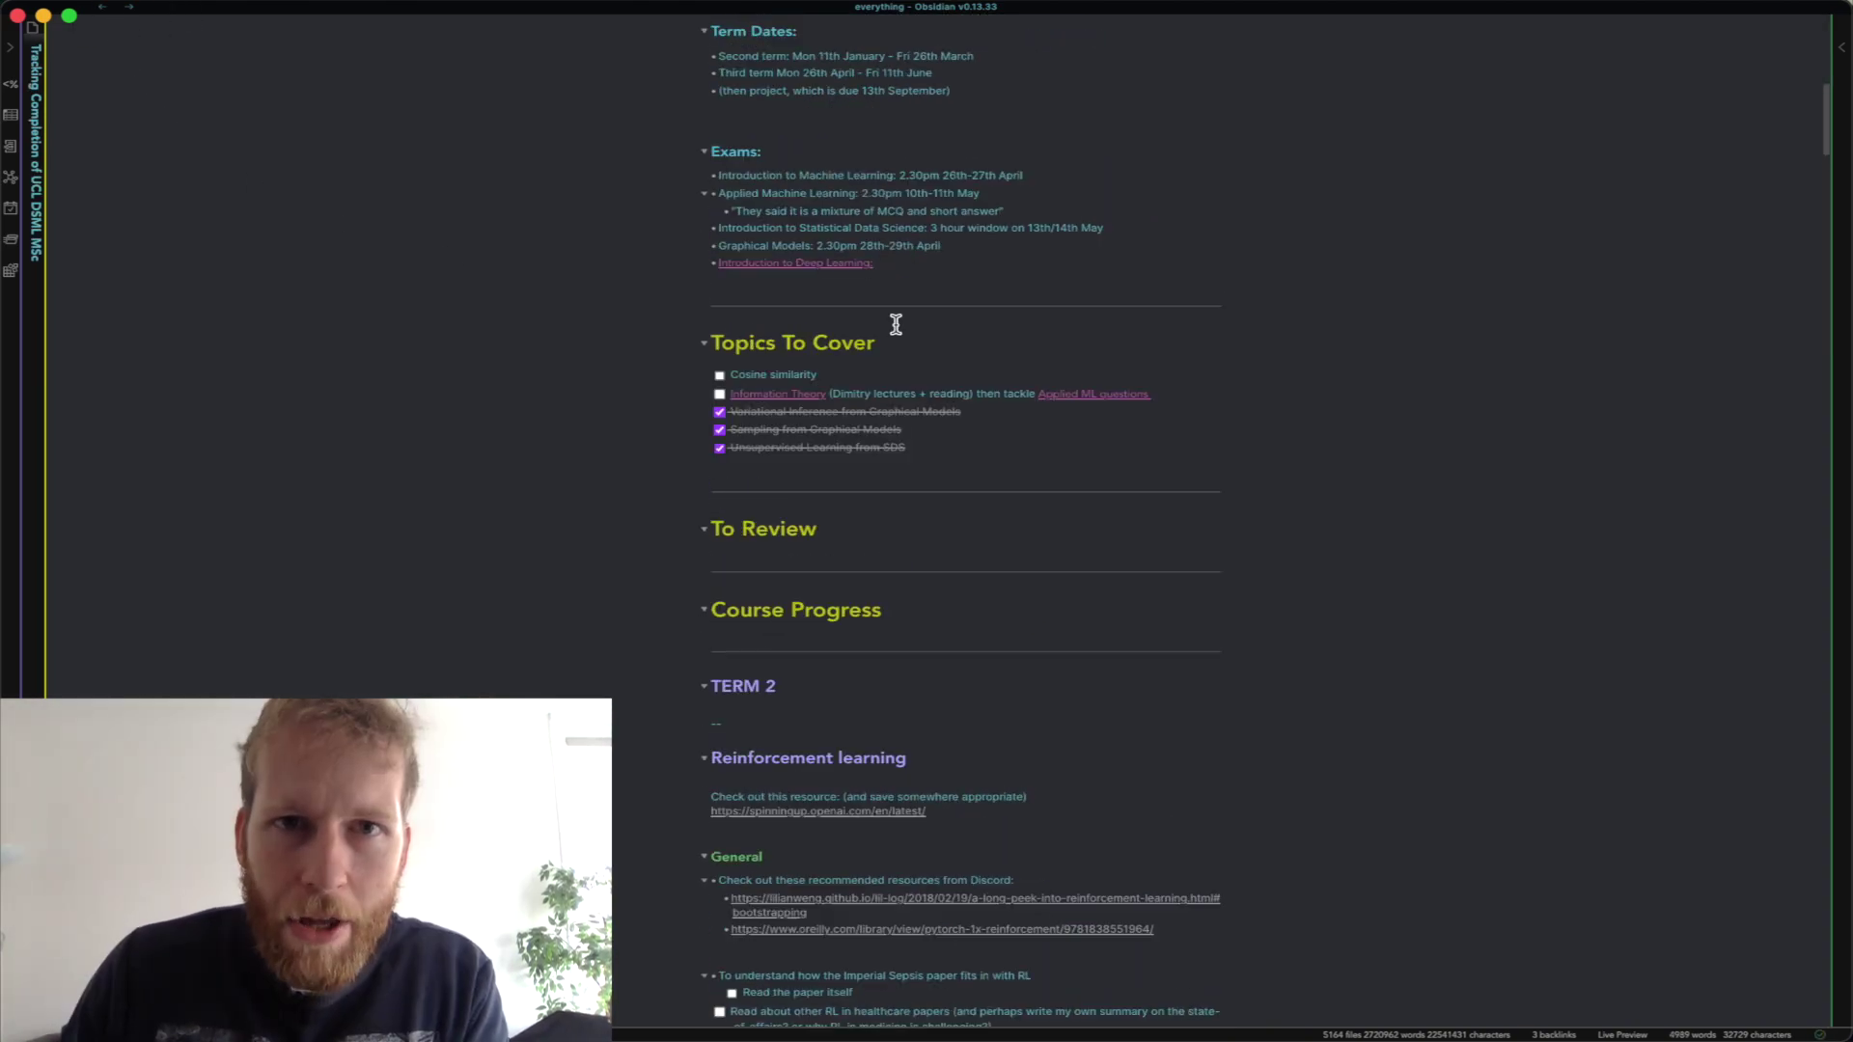
Open the Tracking Exam Completion note from the Strategy section and look over its Statistical Data Science section, highlighting the heading.
{"action": "scroll", "coordinate": [900, 315], "scroll_direction": "up", "scroll_amount": 10}
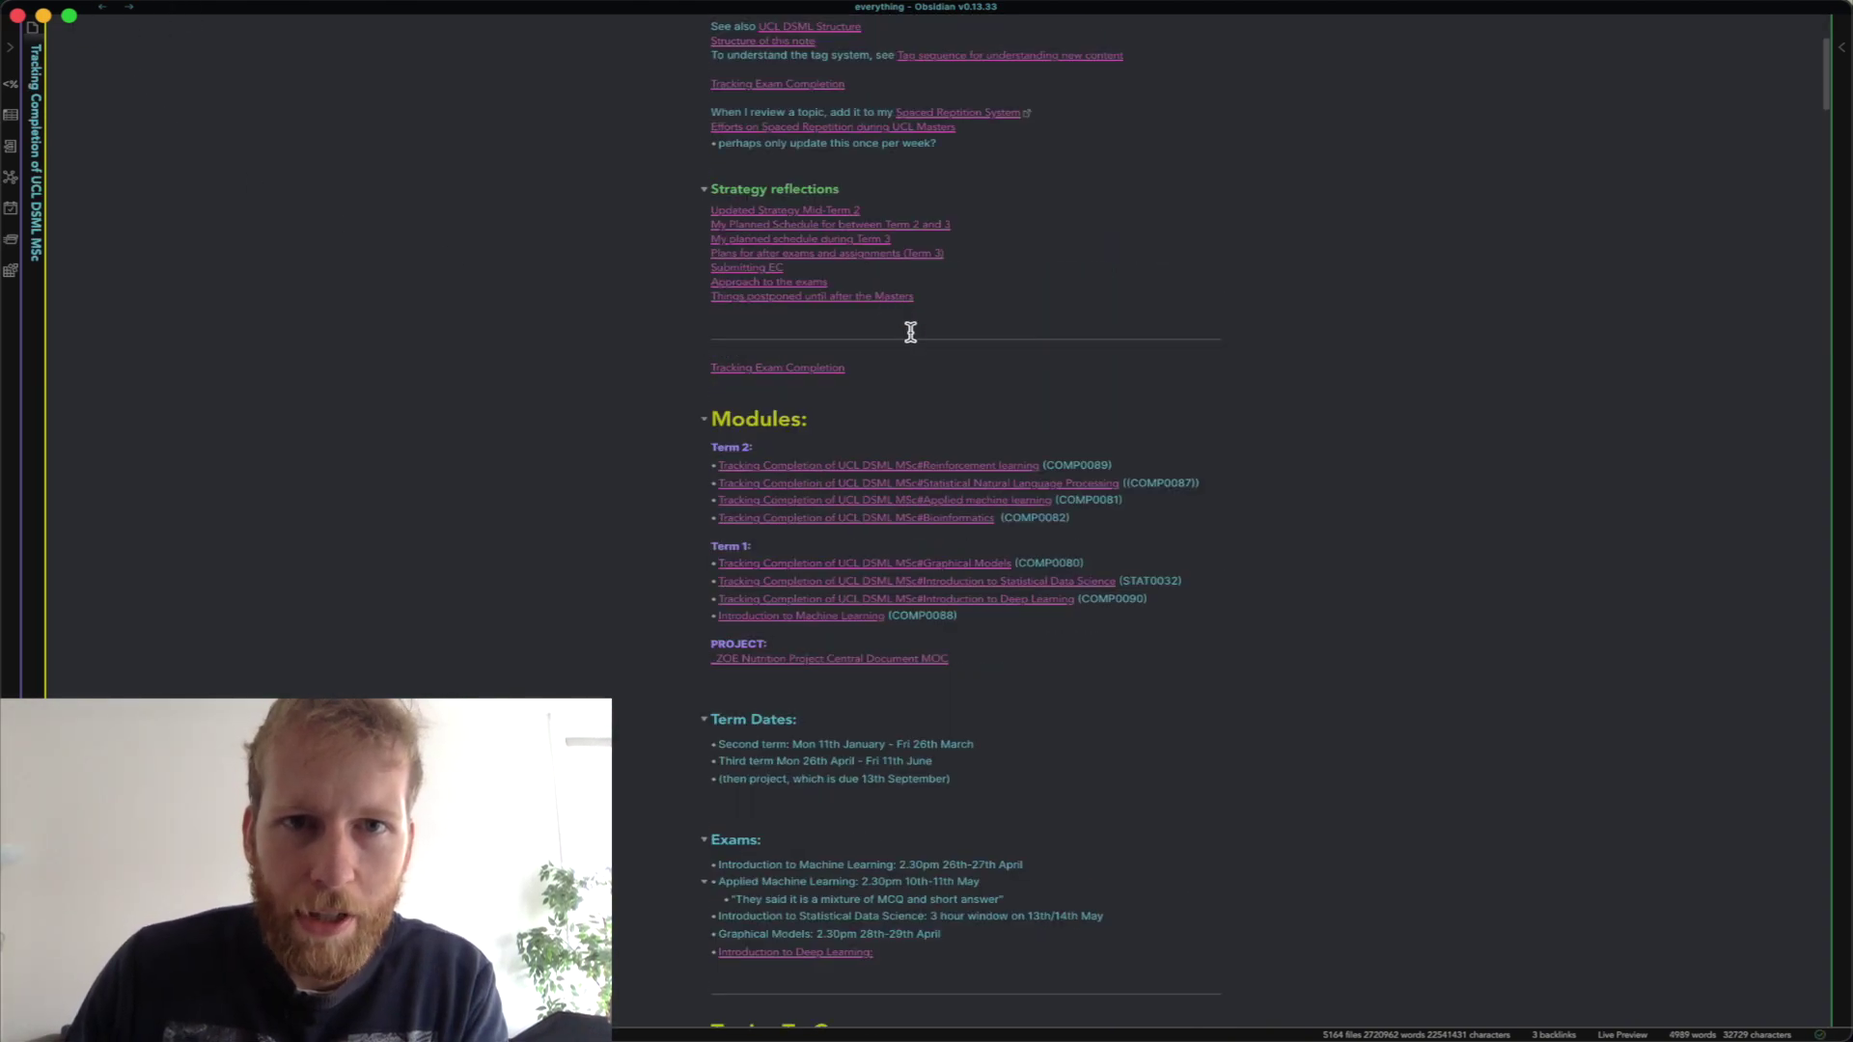
{"action": "scroll", "coordinate": [919, 377], "scroll_direction": "up", "scroll_amount": 3}
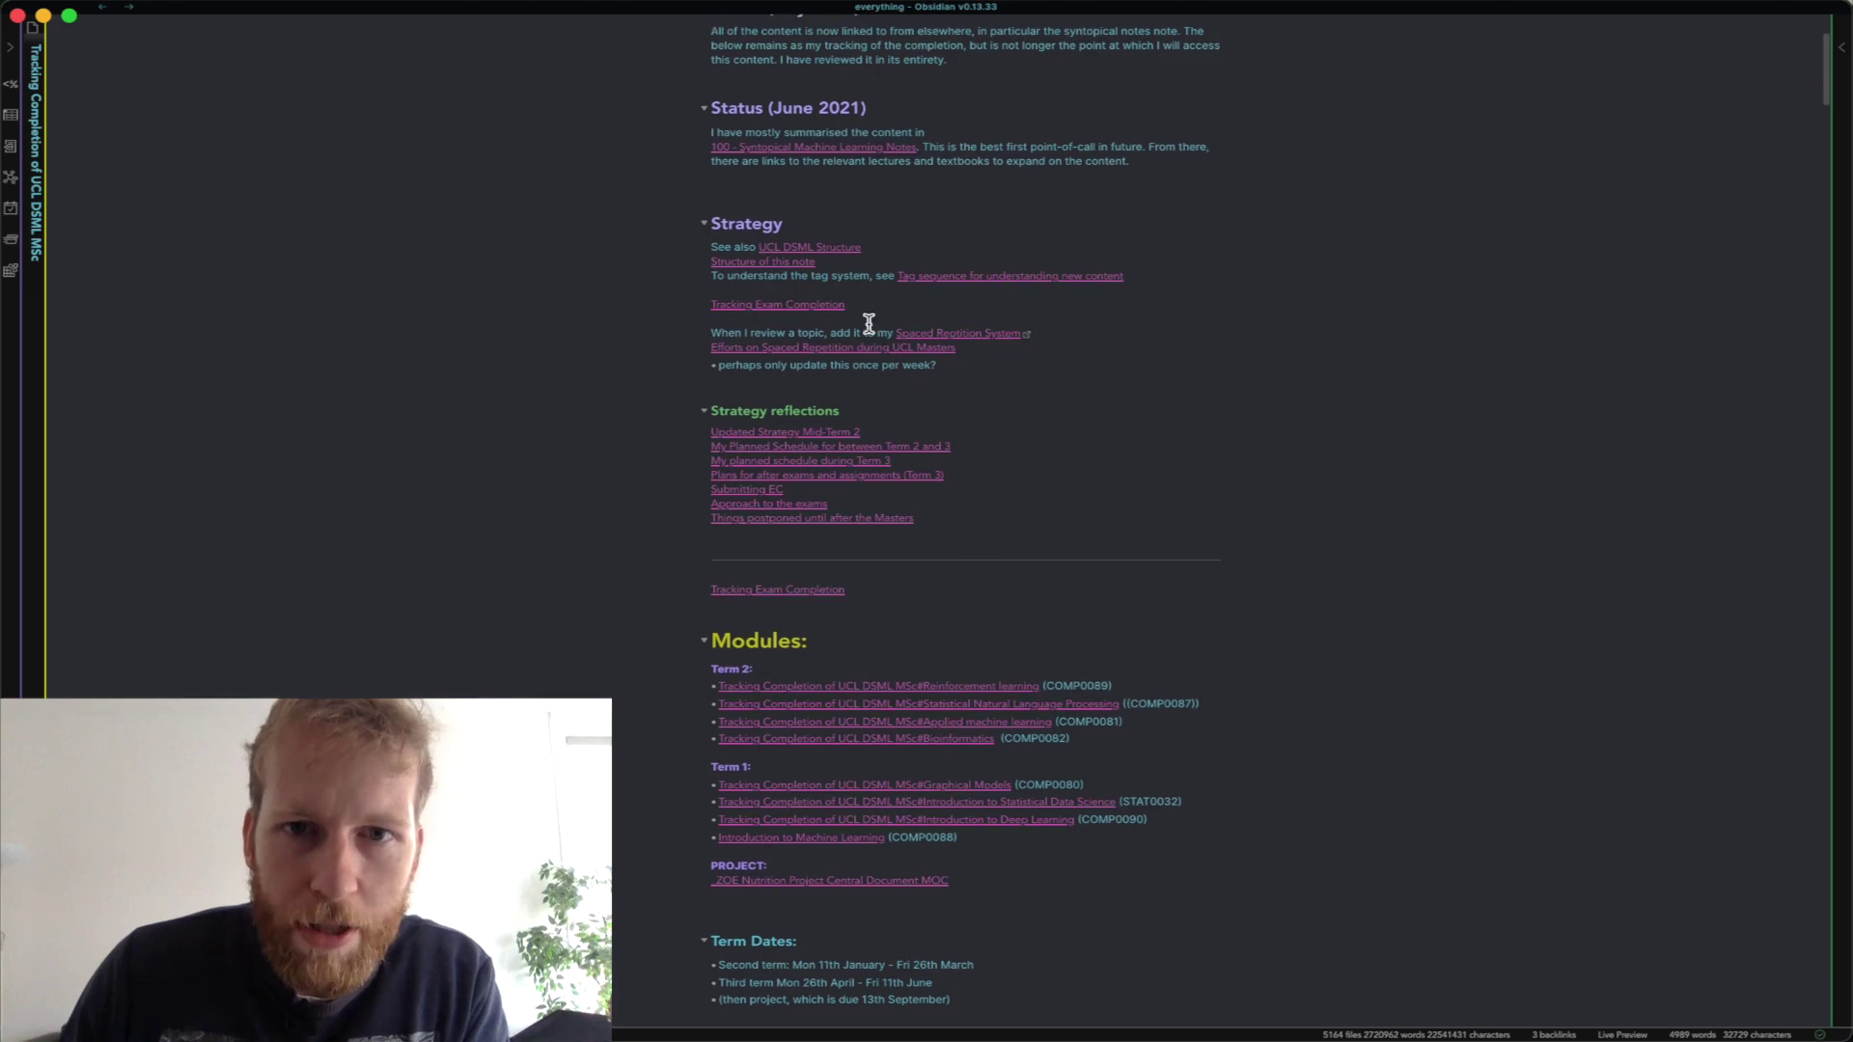
{"action": "left_click", "coordinate": [807, 306]}
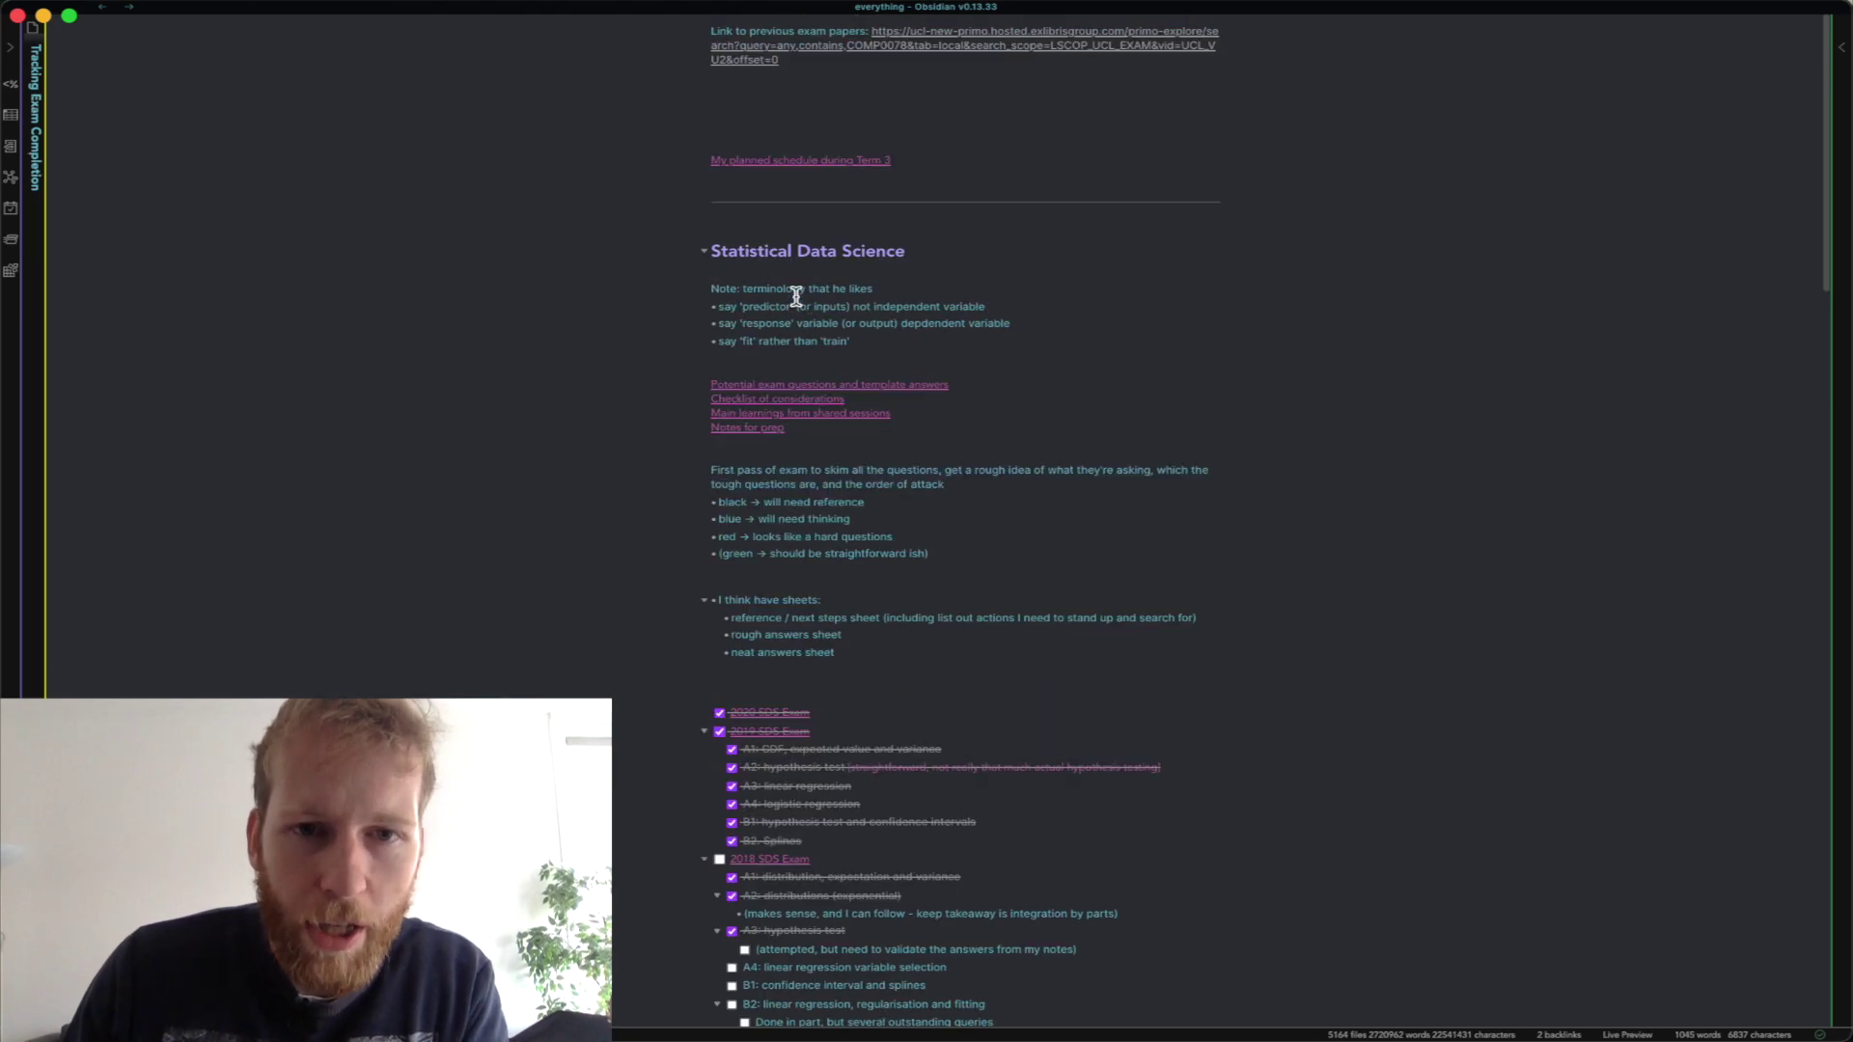
{"action": "scroll", "coordinate": [856, 339], "scroll_direction": "down", "scroll_amount": 5}
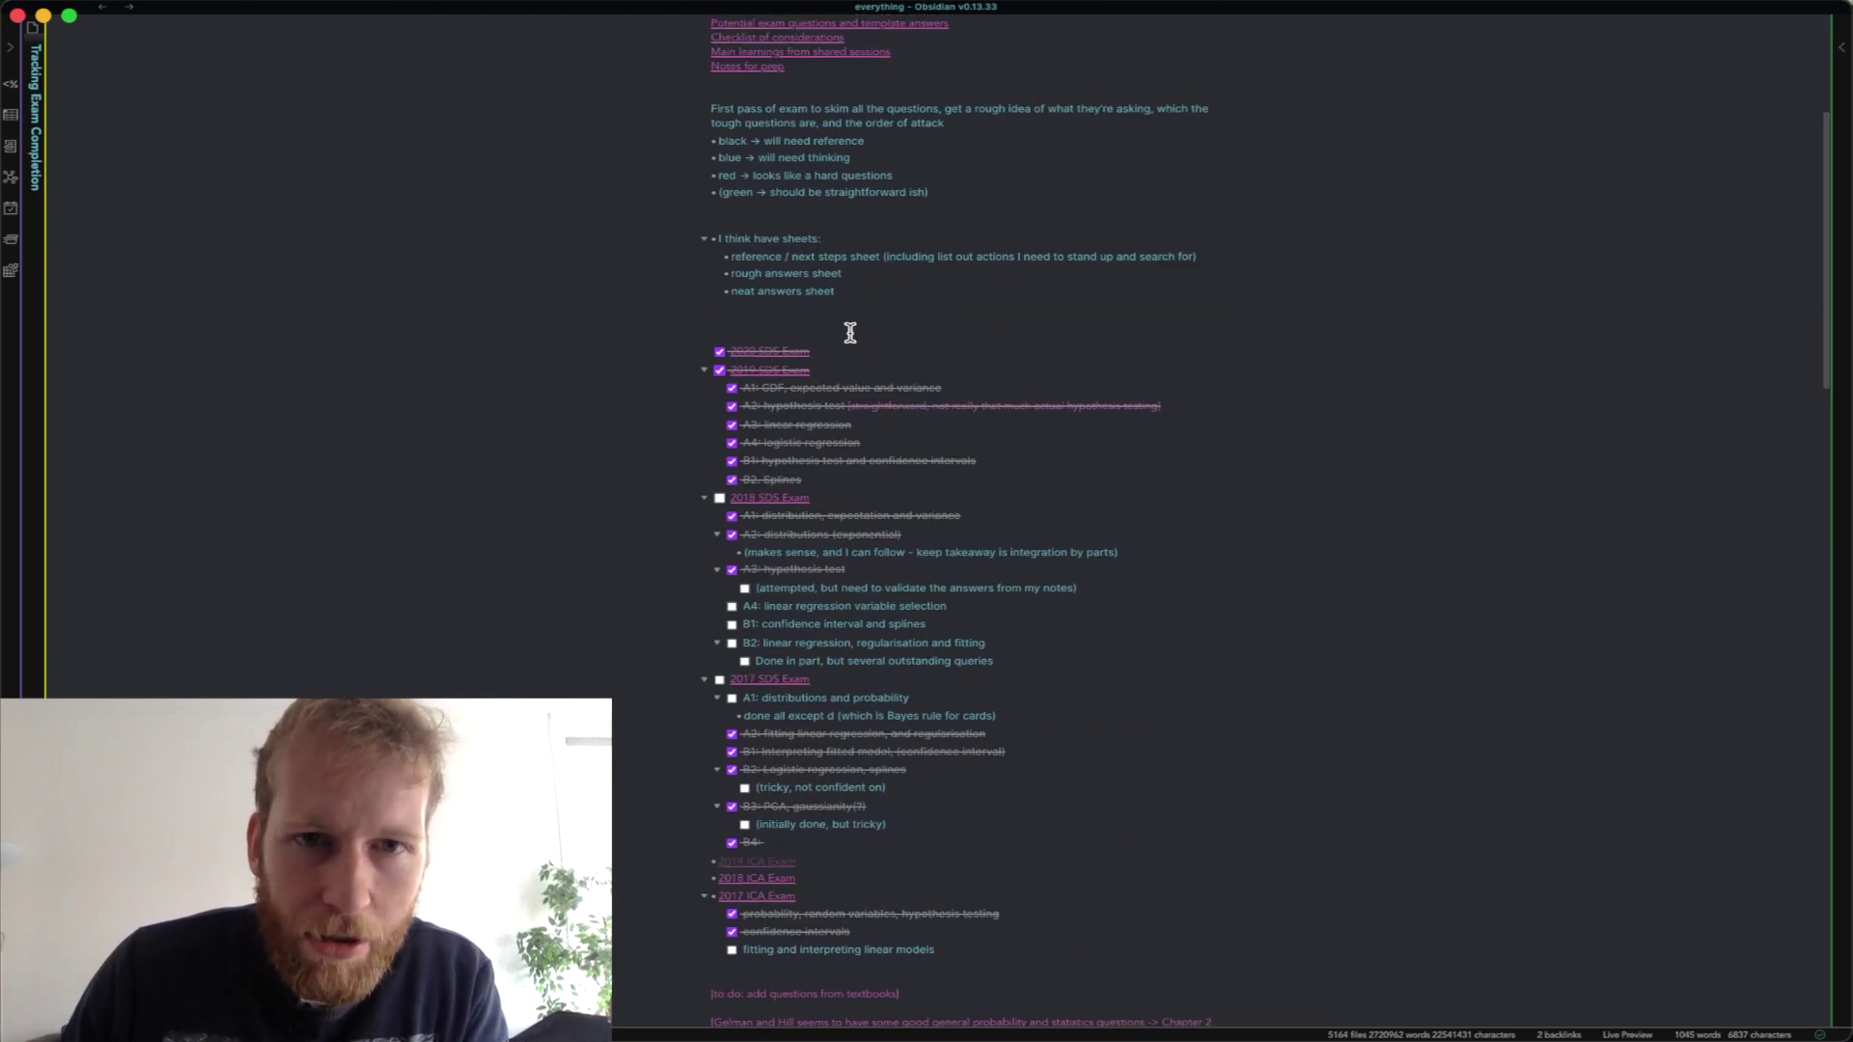
{"action": "scroll", "coordinate": [788, 359], "scroll_direction": "up", "scroll_amount": 2}
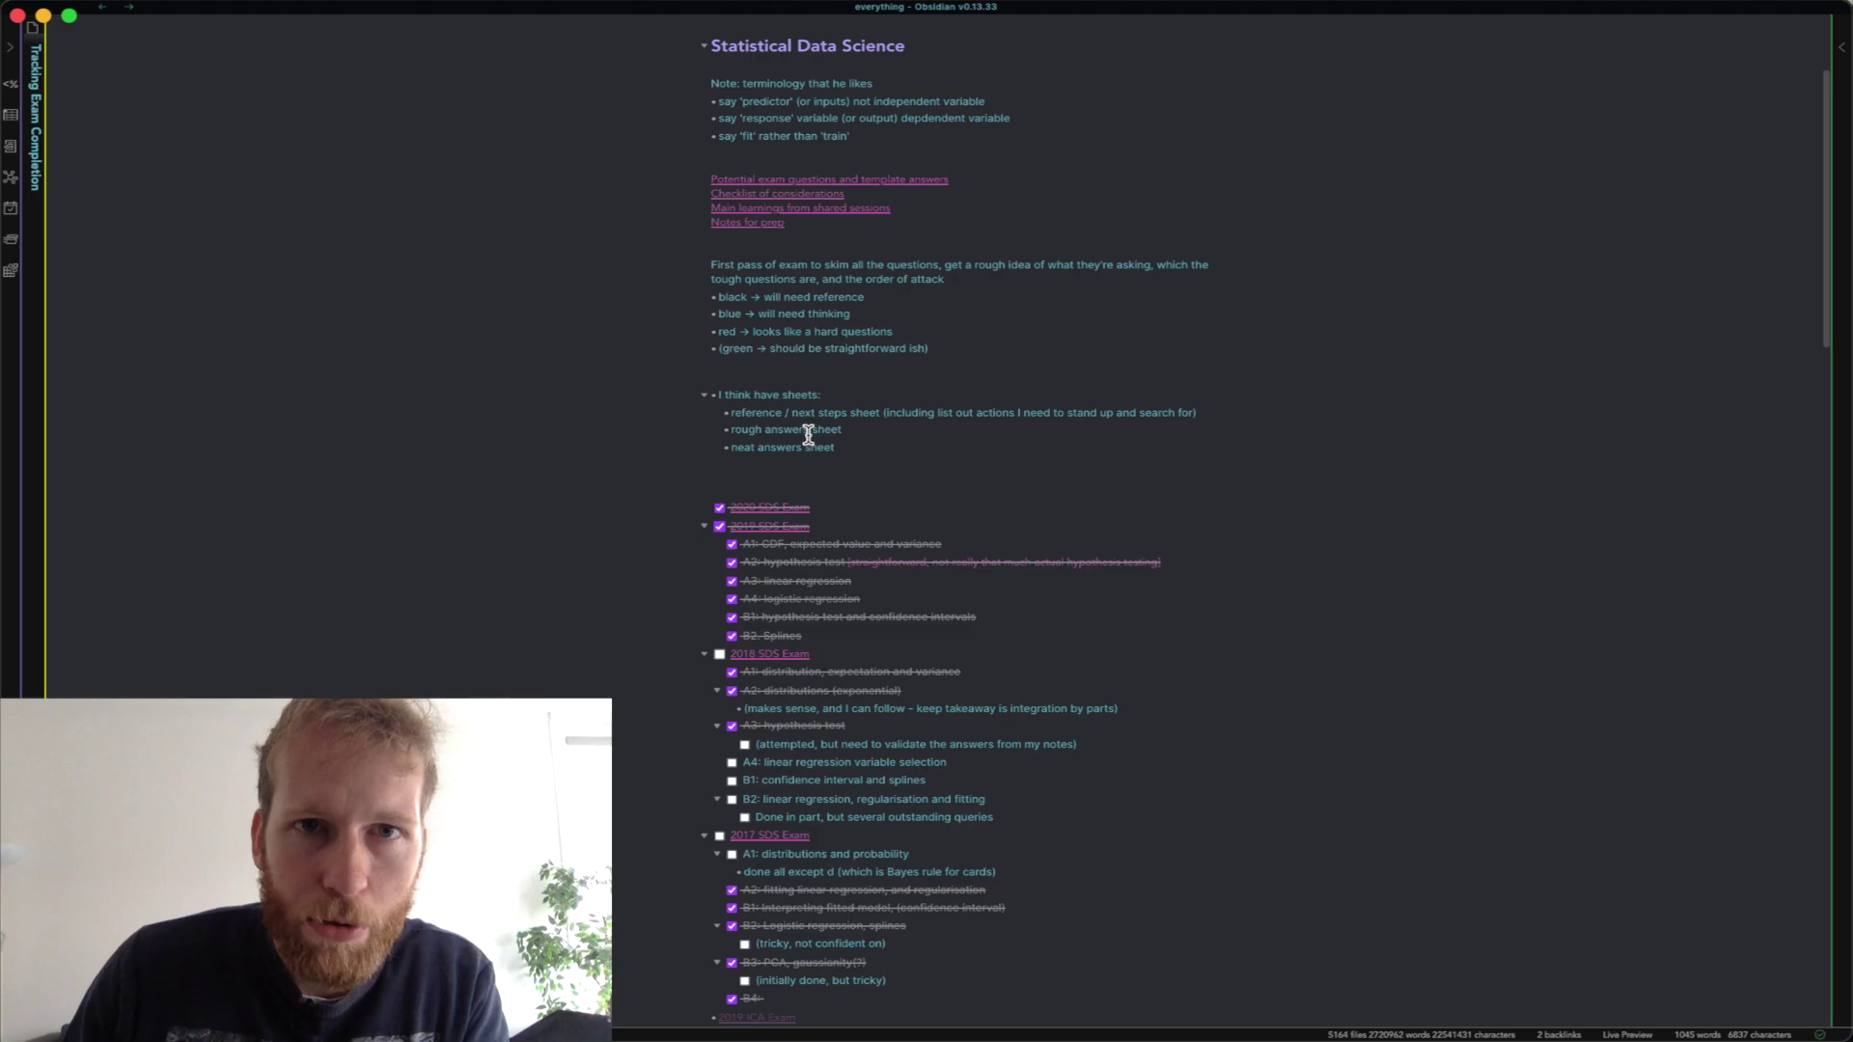
{"action": "left_click", "coordinate": [730, 47]}
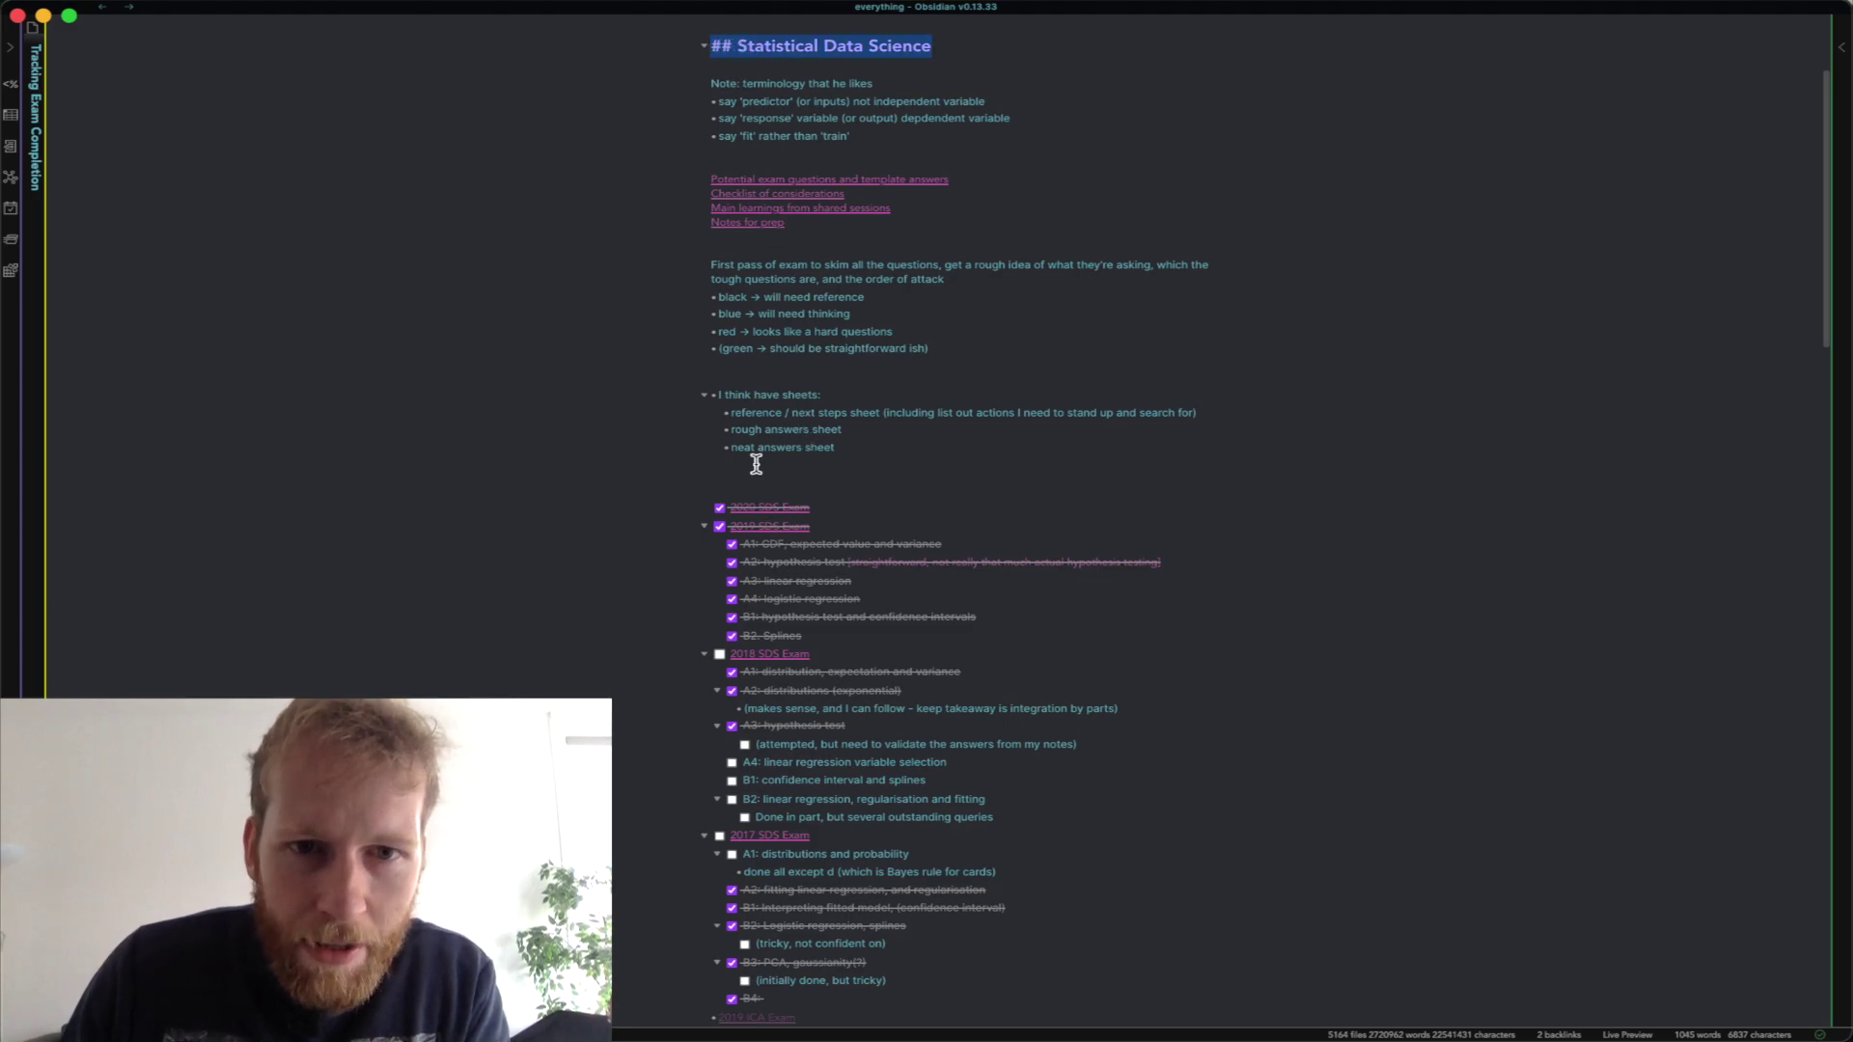
Open the 2019 SDS Exam note from the exam checklist and read through its answers from A1 to B1.
{"action": "scroll", "coordinate": [754, 454], "scroll_direction": "down", "scroll_amount": 4}
{"action": "left_click", "coordinate": [738, 237]}
{"action": "left_click", "coordinate": [765, 278]}
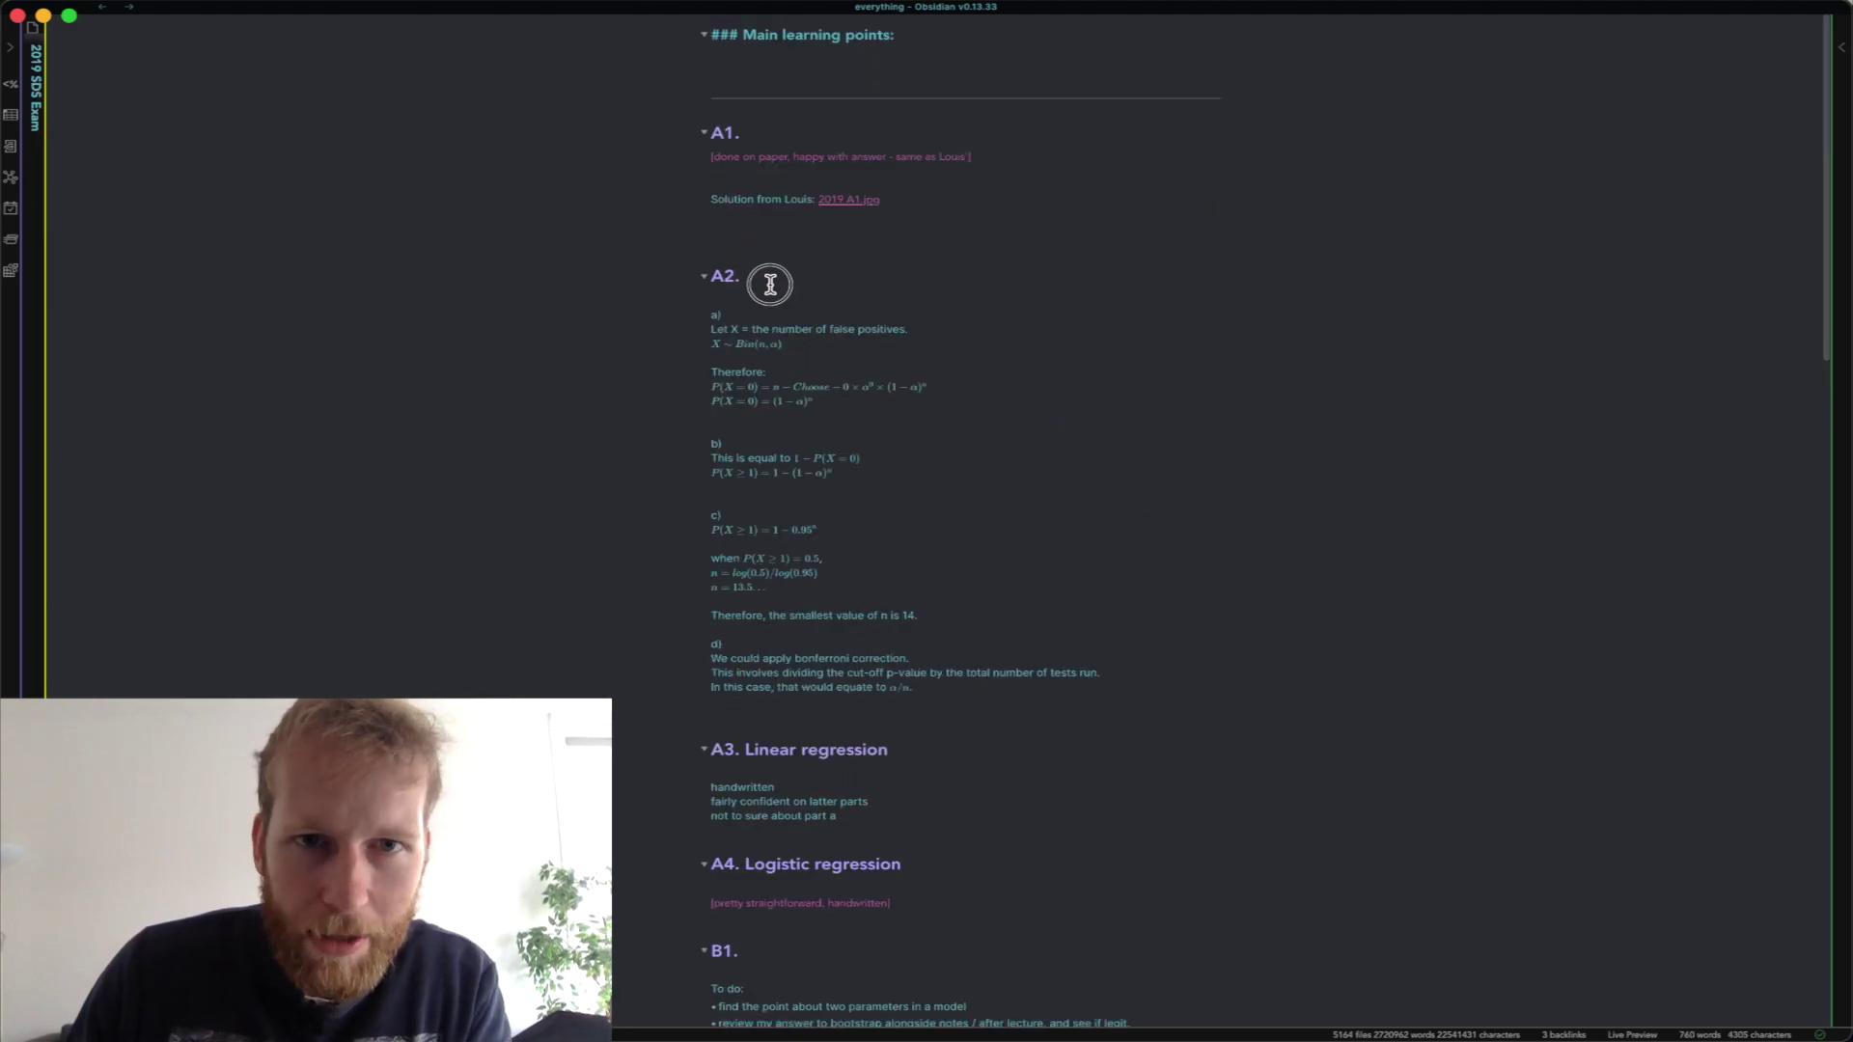
{"action": "scroll", "coordinate": [830, 483], "scroll_direction": "down", "scroll_amount": 5}
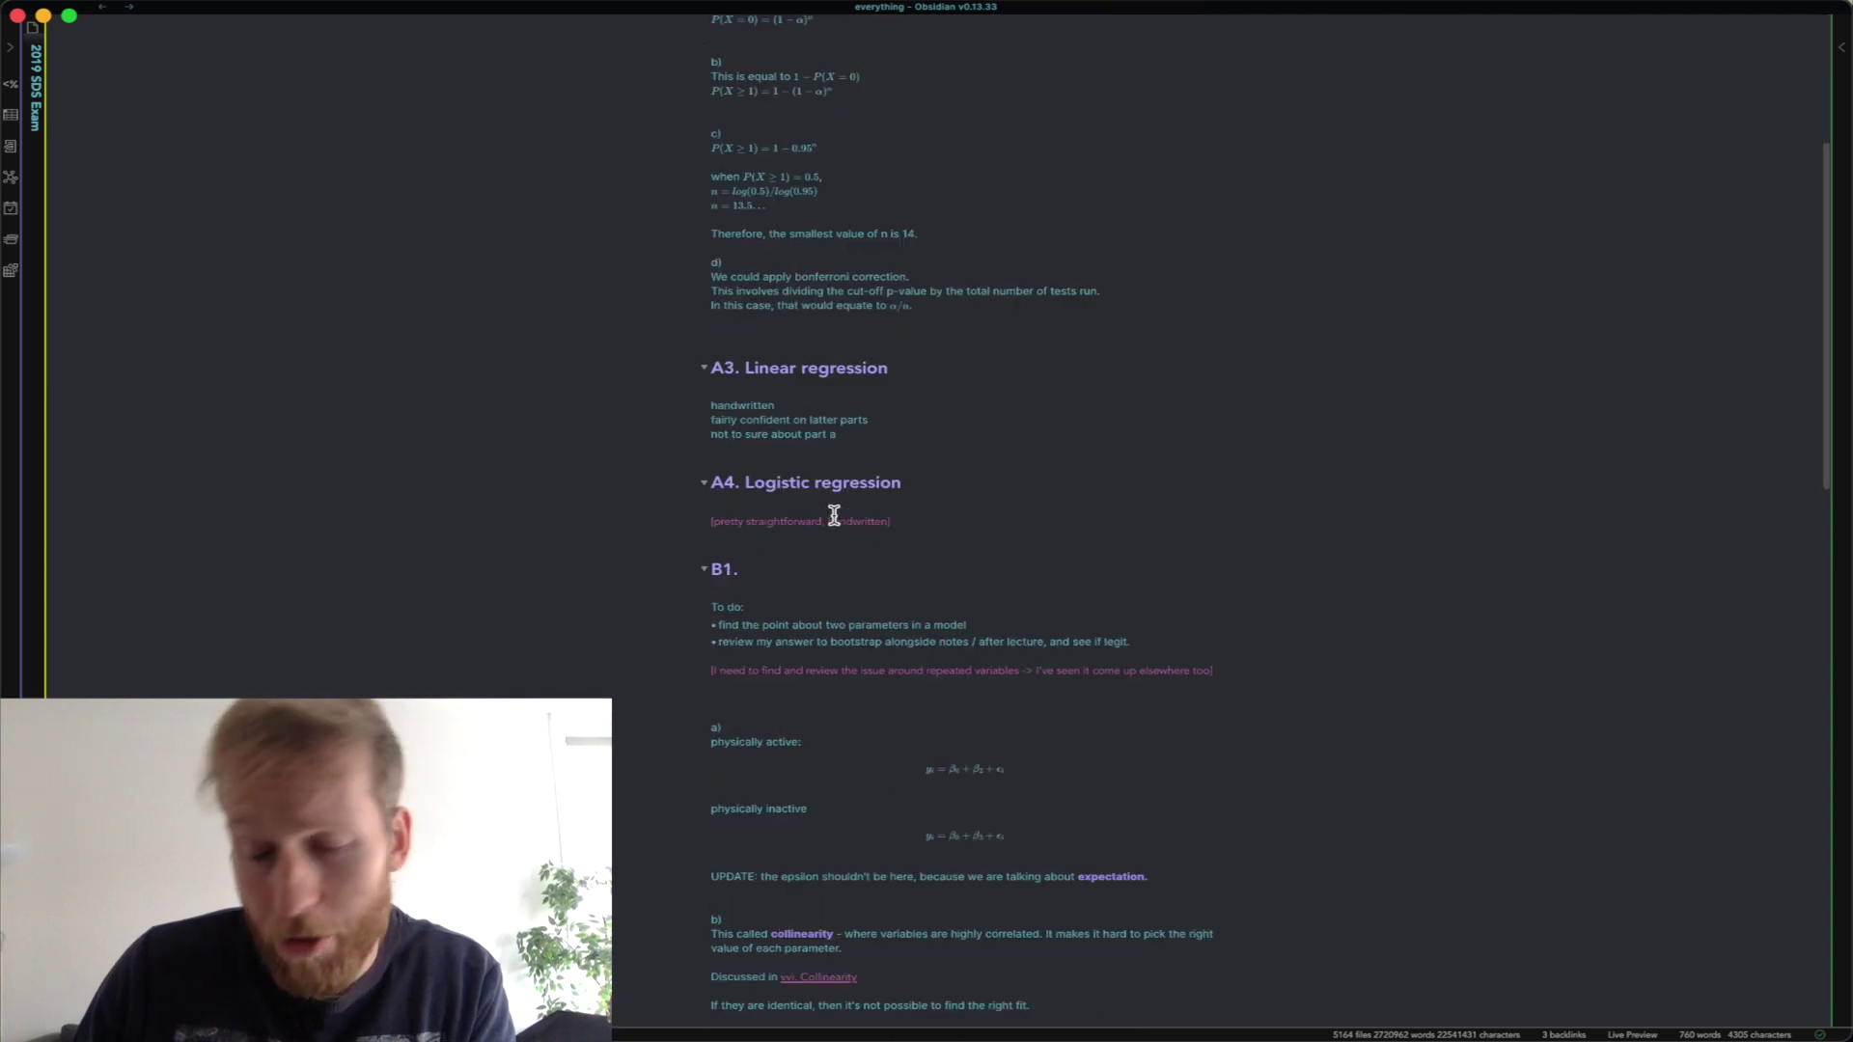
{"action": "scroll", "coordinate": [847, 548], "scroll_direction": "down", "scroll_amount": 6}
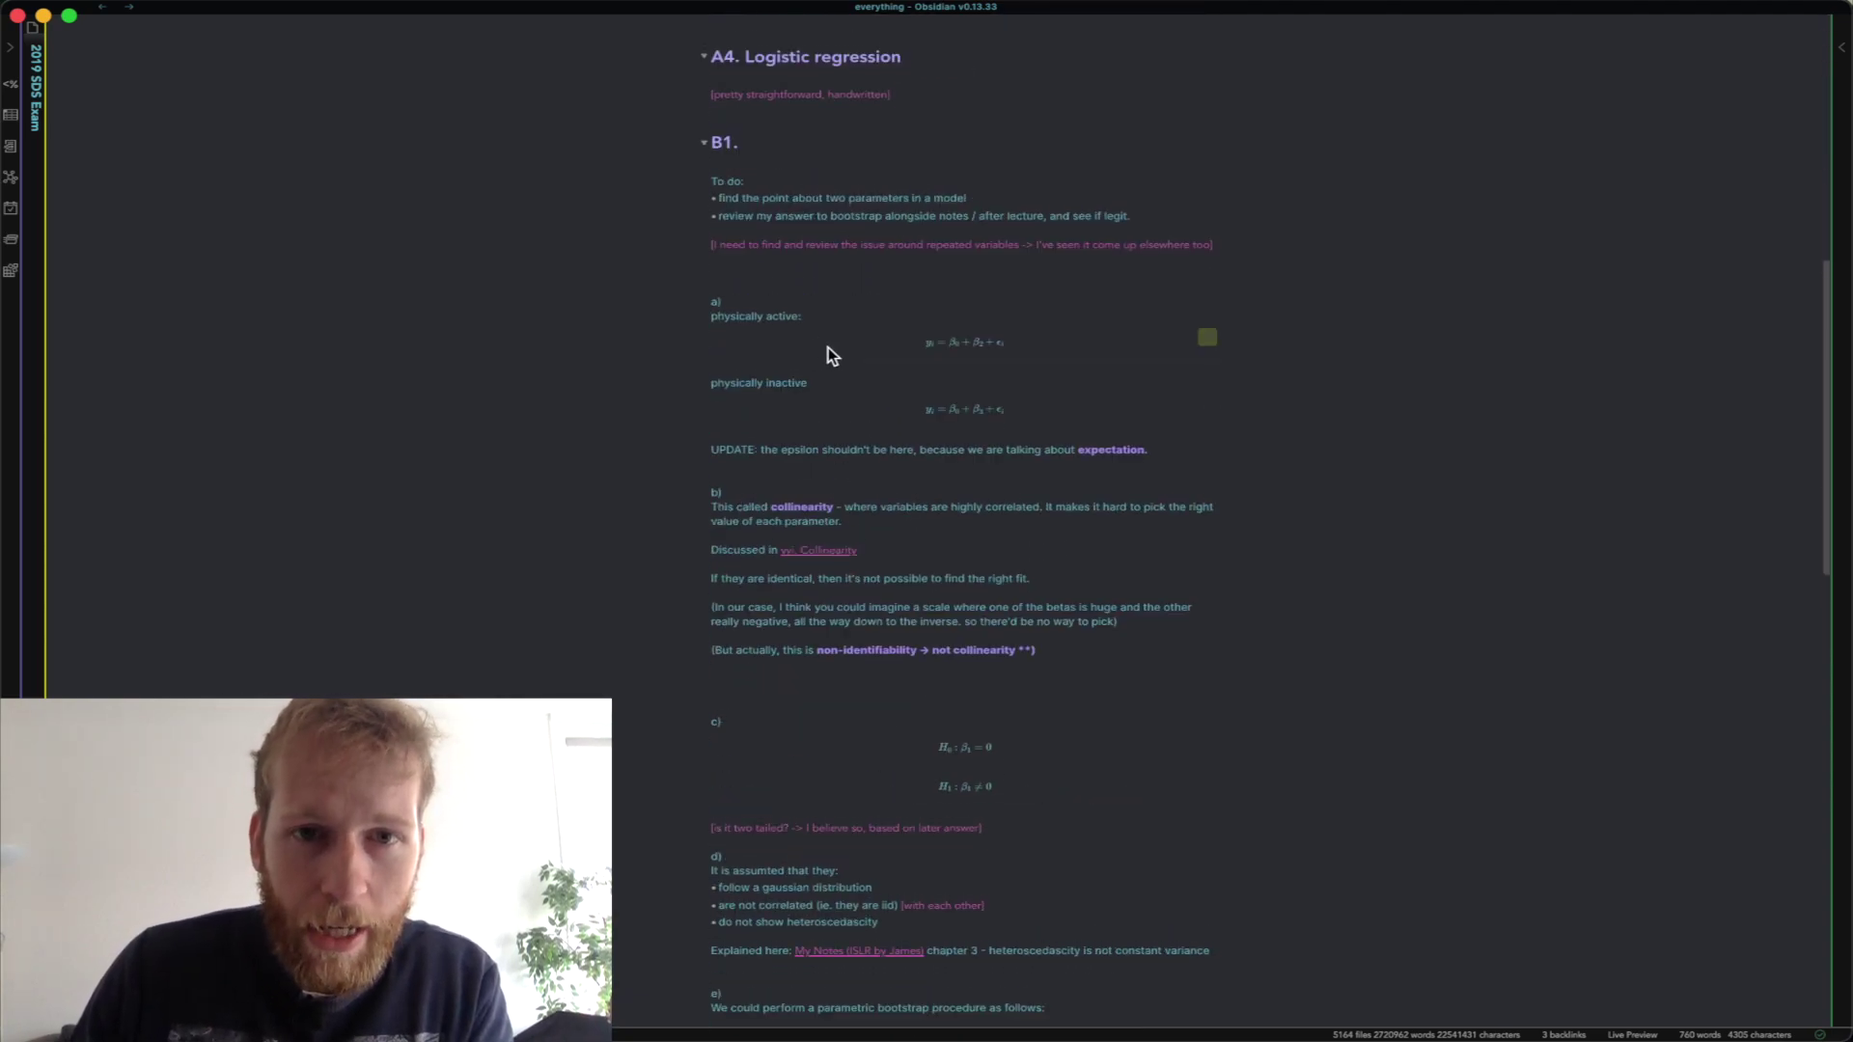
{"action": "scroll", "coordinate": [831, 356], "scroll_direction": "down", "scroll_amount": 8}
{"action": "scroll", "coordinate": [859, 518], "scroll_direction": "up", "scroll_amount": 13}
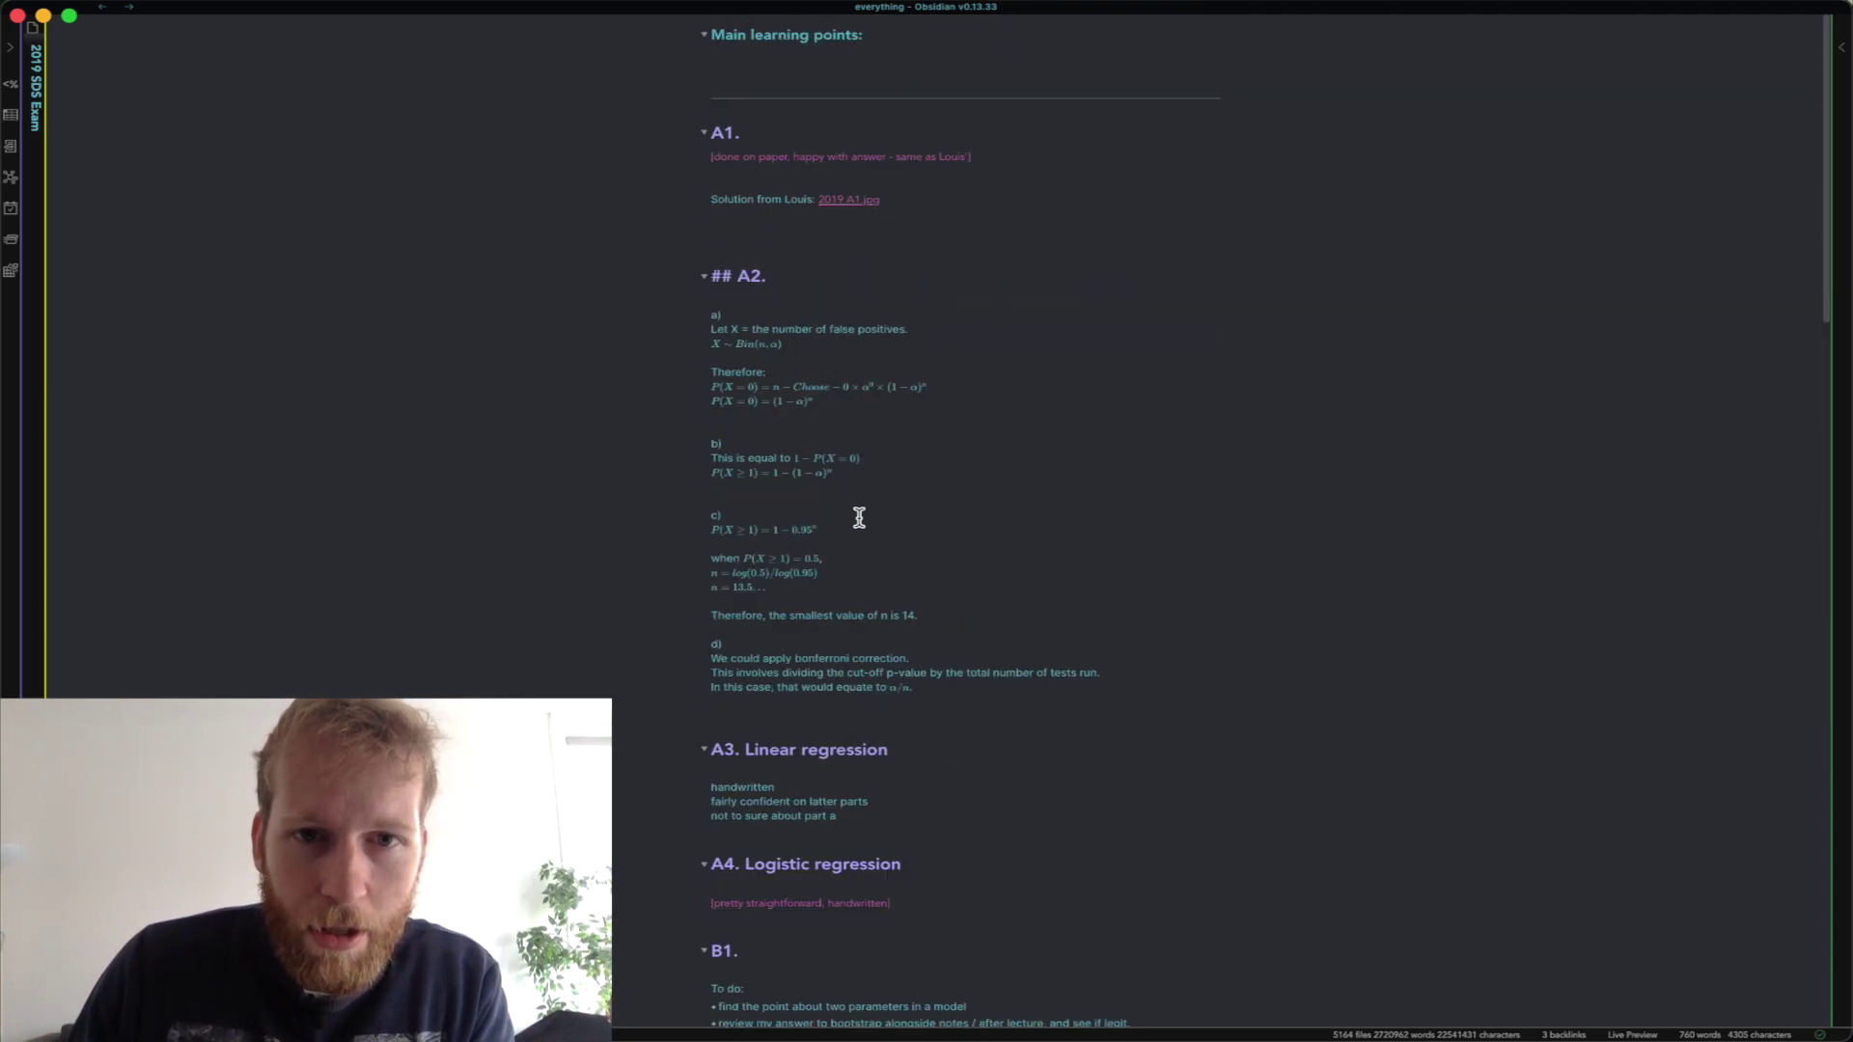
Review the A1, A2 and B1 answers in the 2019 SDS Exam note, and return to the UCL DSML MSc tracking note.
{"action": "left_click", "coordinate": [739, 132]}
{"action": "left_click", "coordinate": [758, 174]}
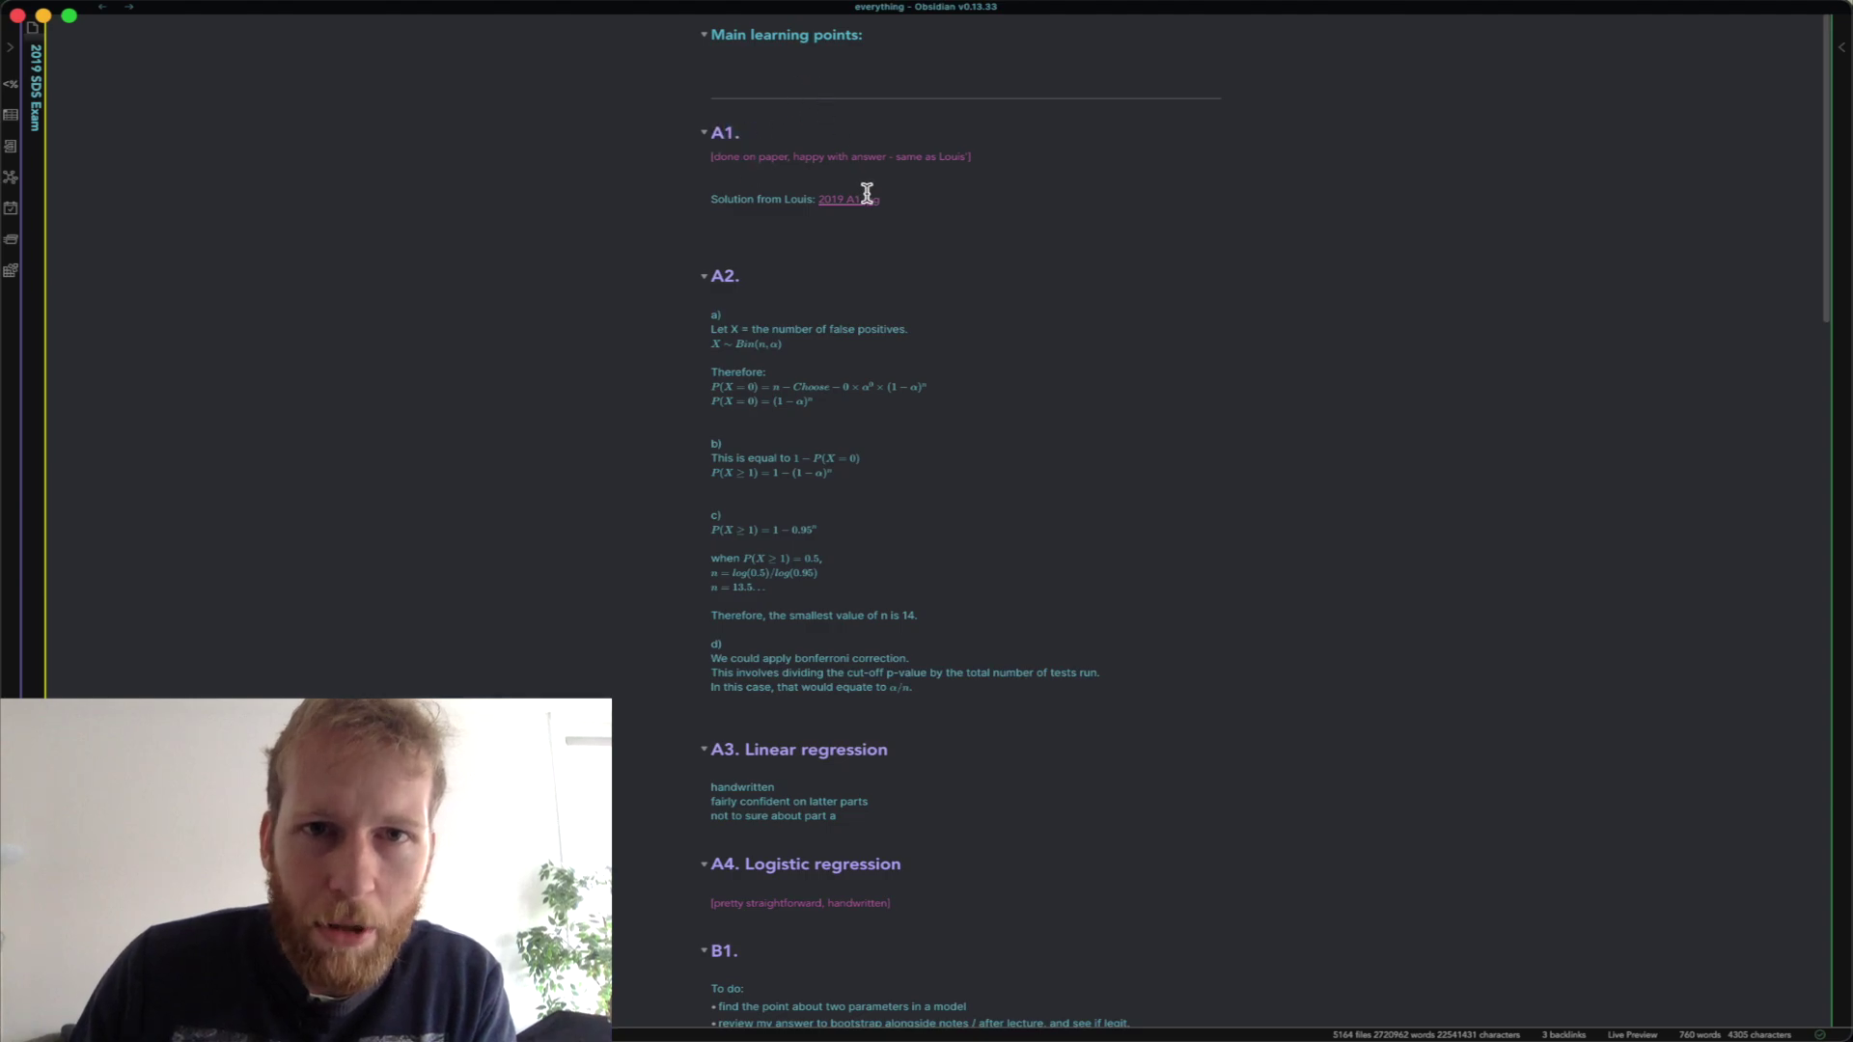
{"action": "triple_click", "coordinate": [759, 269]}
{"action": "scroll", "coordinate": [897, 551], "scroll_direction": "down", "scroll_amount": 3}
{"action": "scroll", "coordinate": [842, 513], "scroll_direction": "down", "scroll_amount": 7}
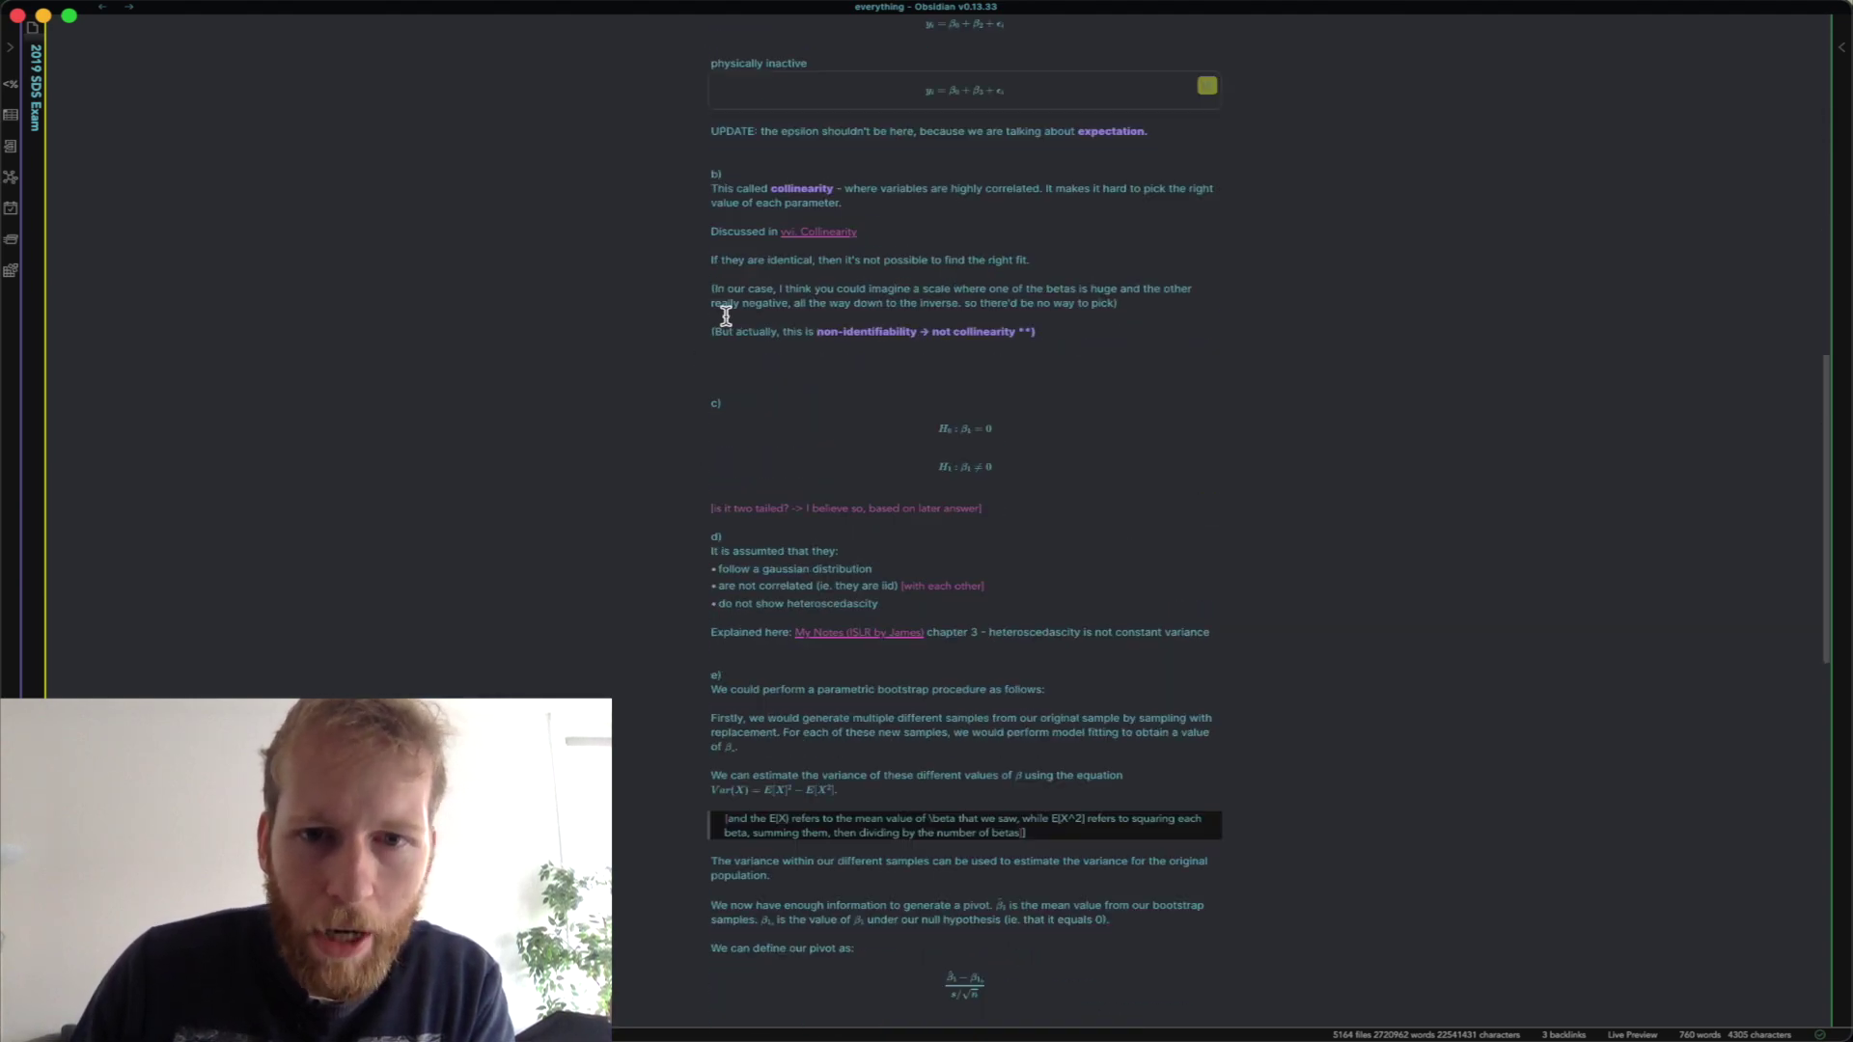
{"action": "scroll", "coordinate": [910, 538], "scroll_direction": "down", "scroll_amount": 7}
{"action": "scroll", "coordinate": [841, 587], "scroll_direction": "up", "scroll_amount": 15}
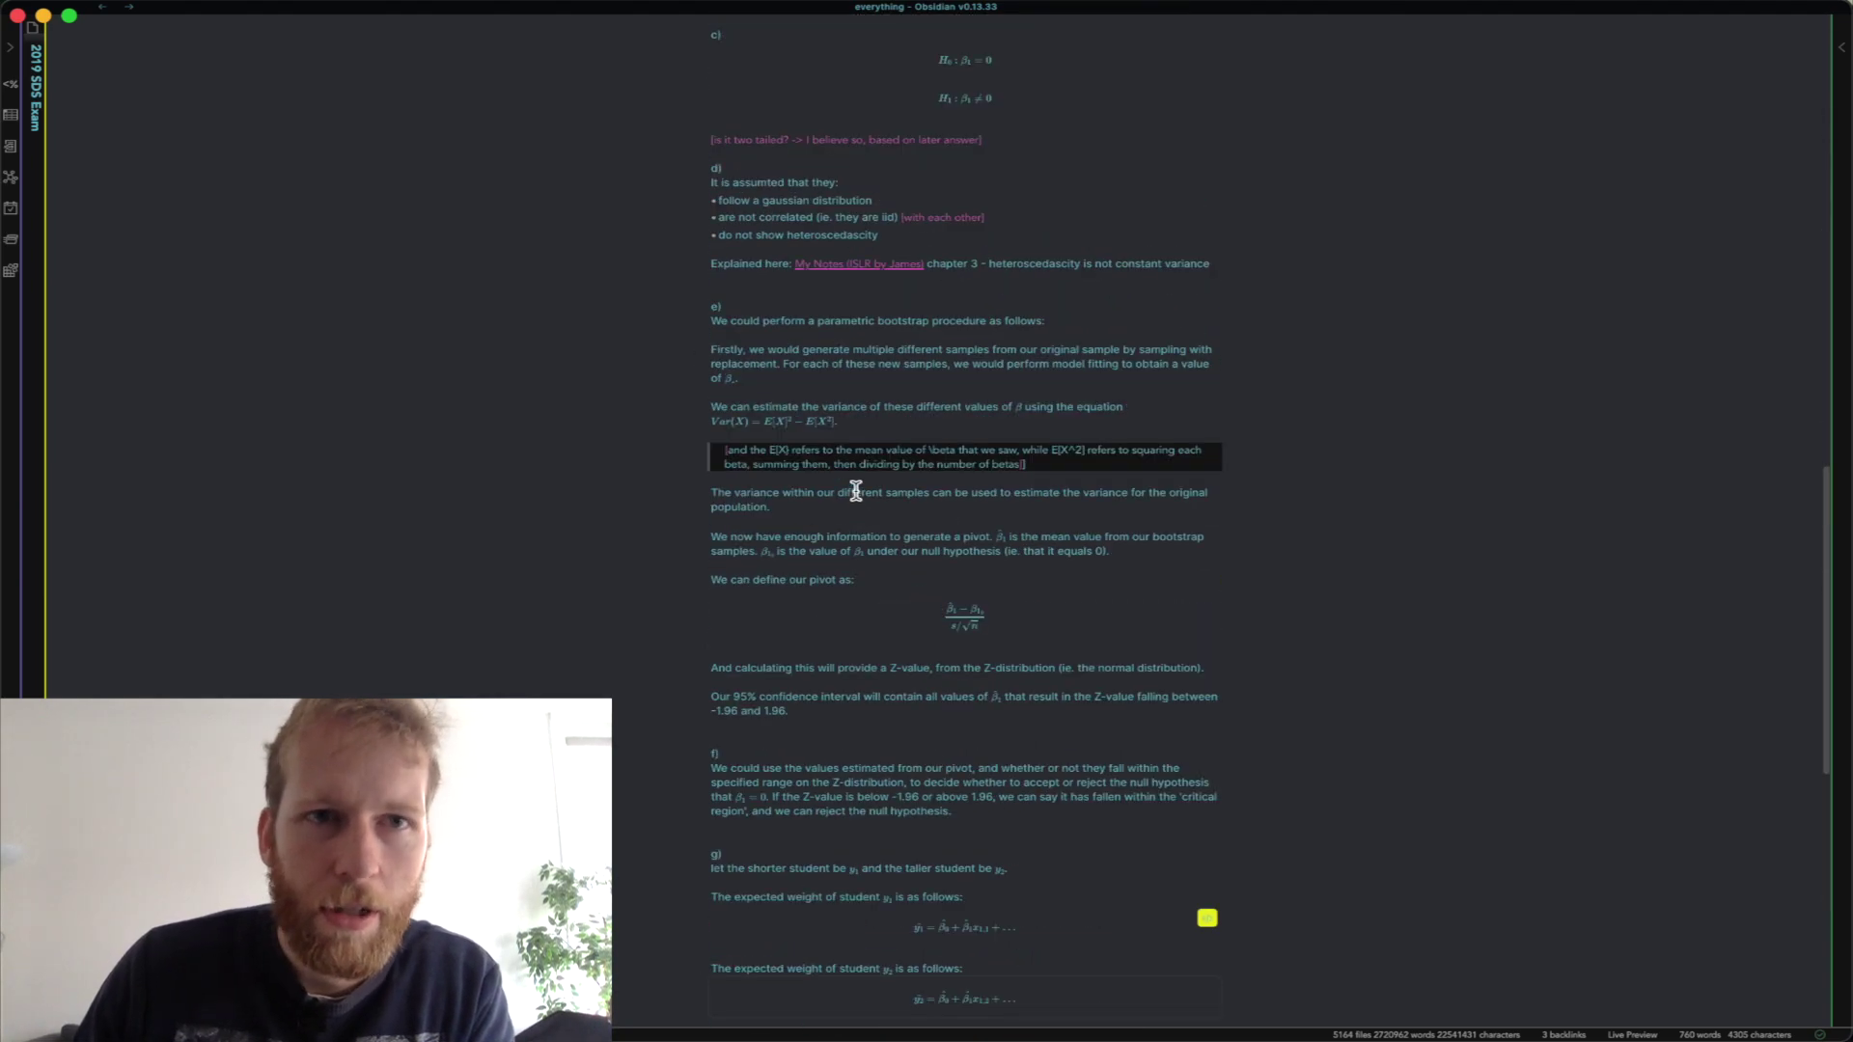
{"action": "left_click", "coordinate": [97, 13]}
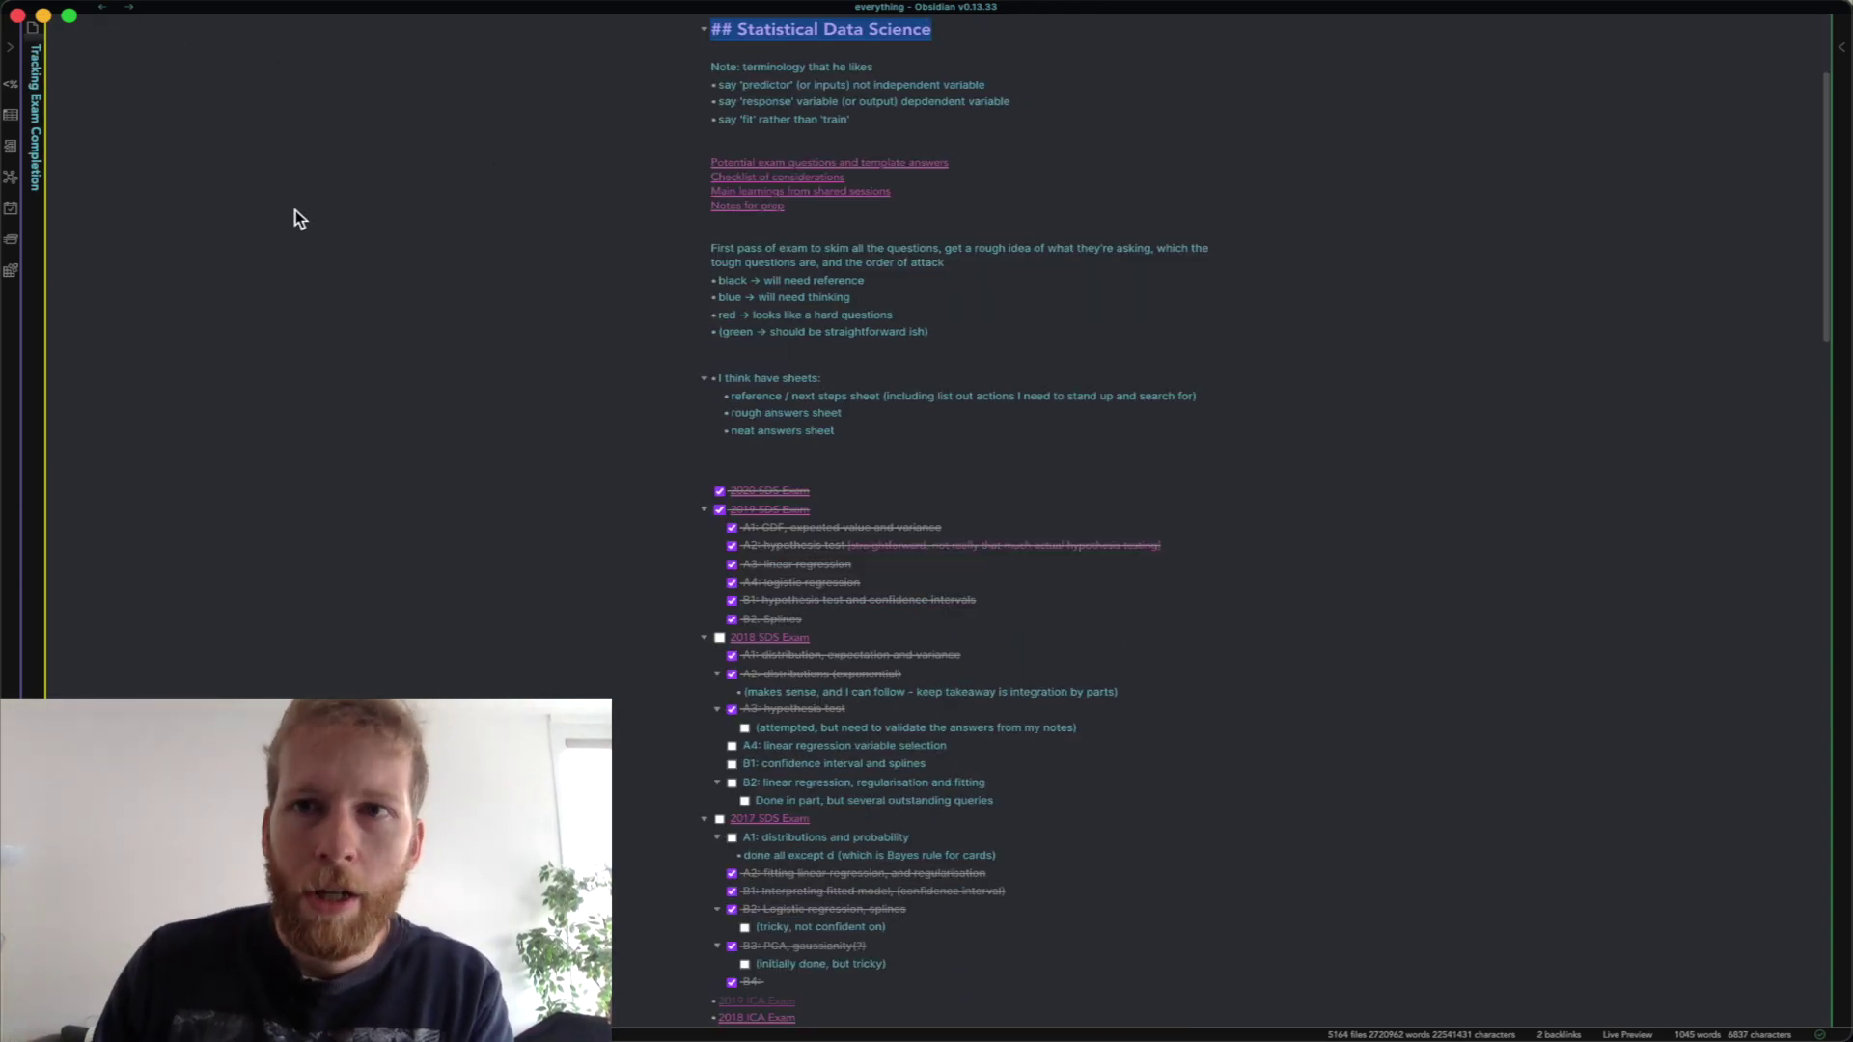
{"action": "left_click", "coordinate": [100, 7]}
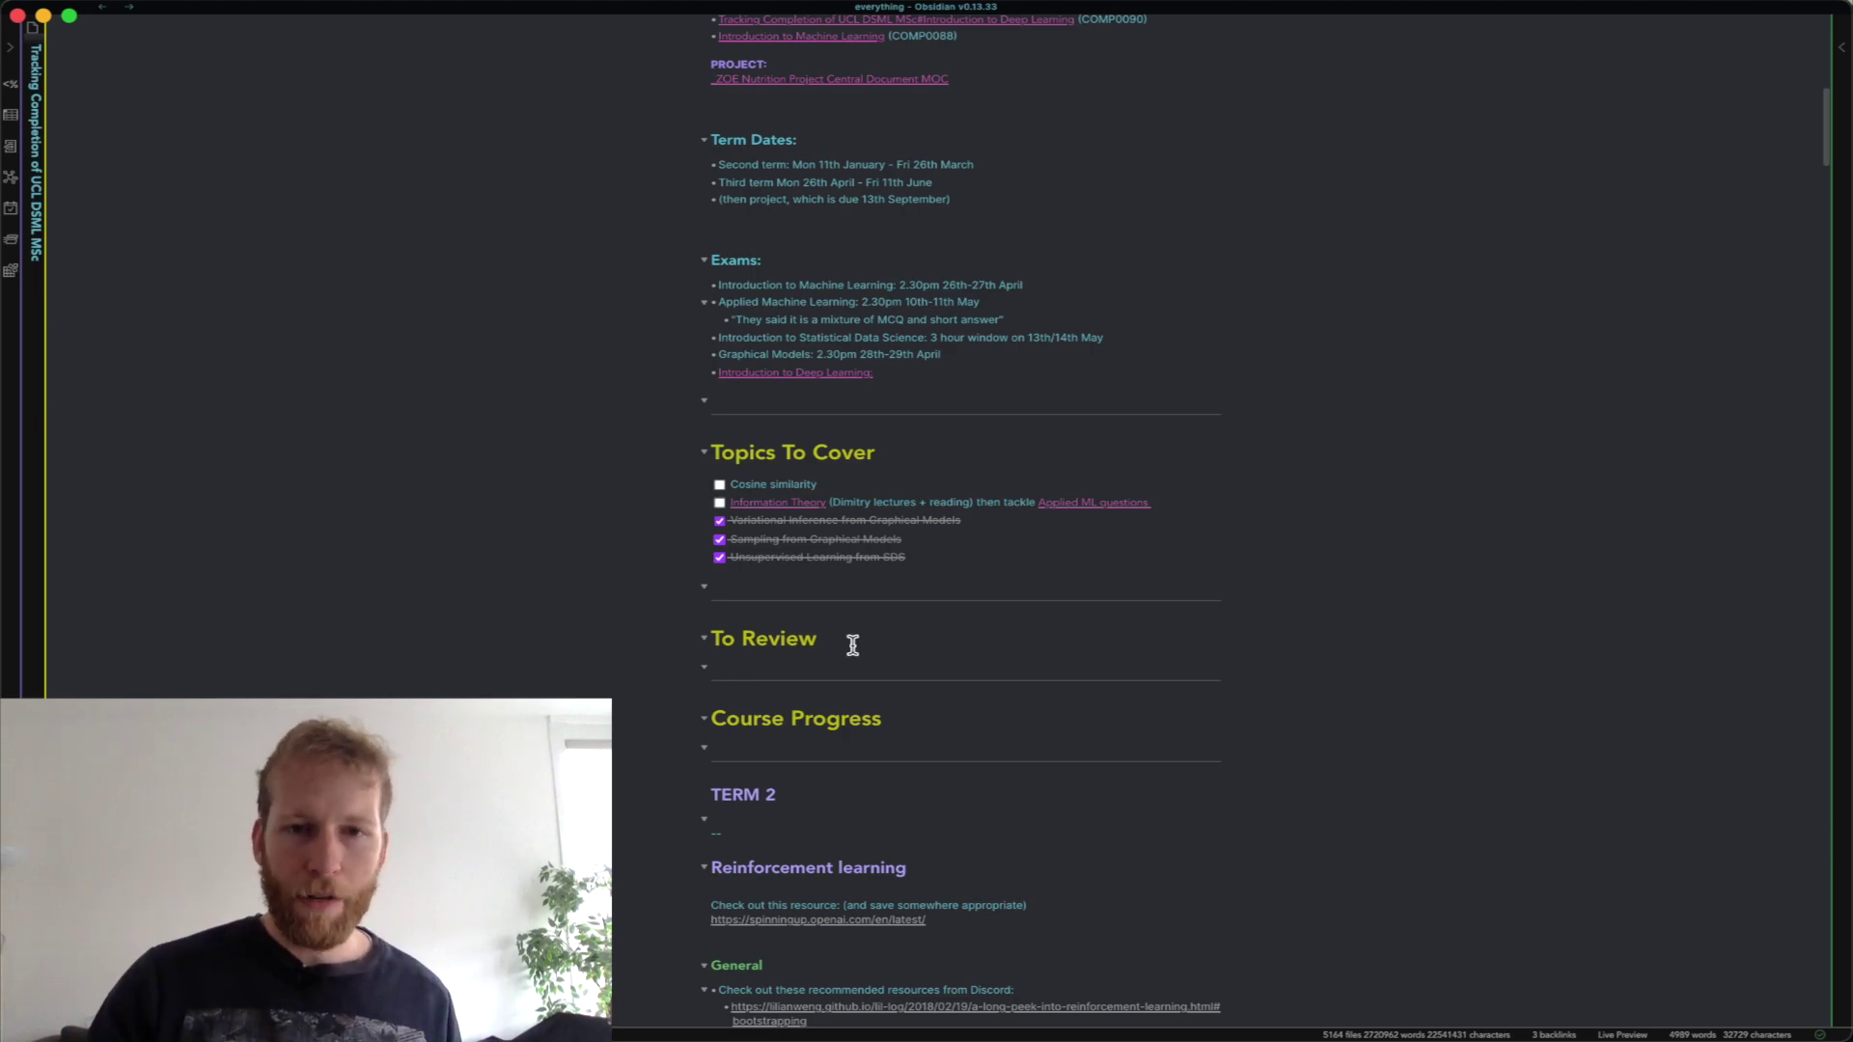
Look through the weekly checklists of Reinforcement learning, Statistical Natural Language Processing and Applied machine learning, ending at the latter's Week 3.
{"action": "scroll", "coordinate": [850, 642], "scroll_direction": "down", "scroll_amount": 10}
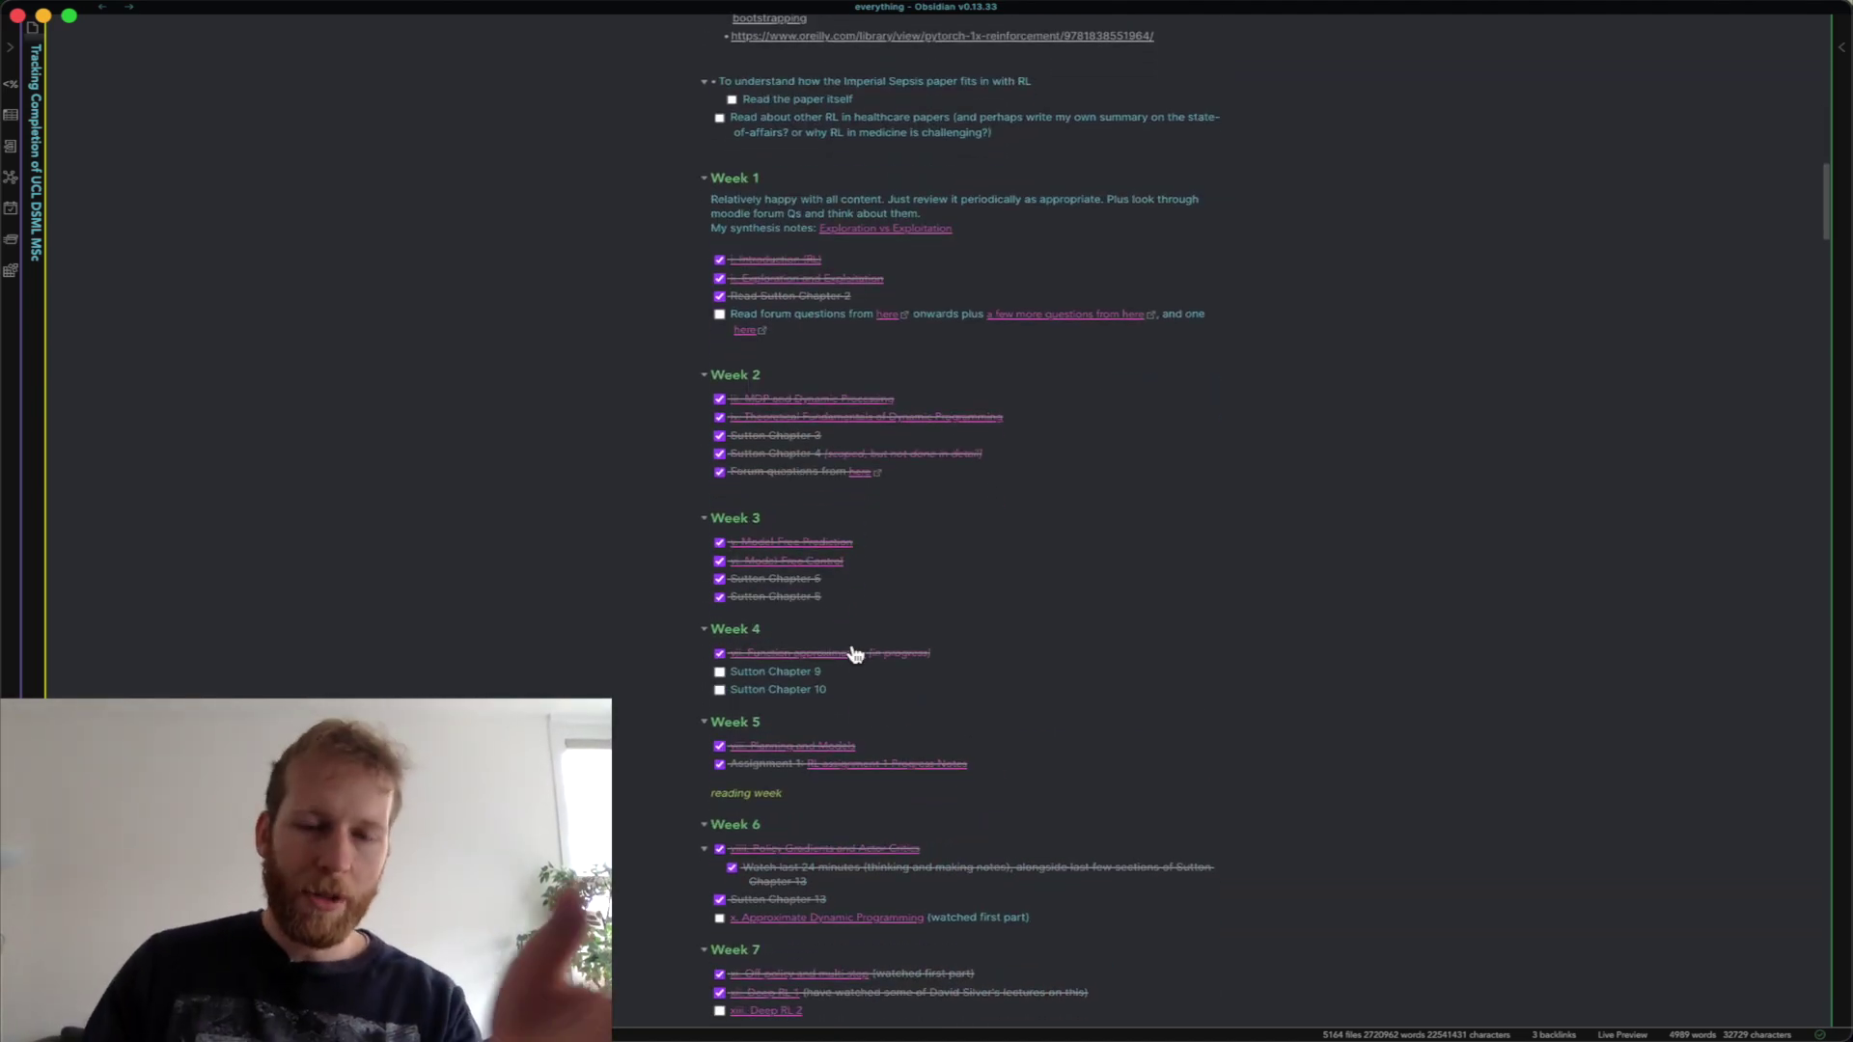
{"action": "scroll", "coordinate": [901, 595], "scroll_direction": "down", "scroll_amount": 15}
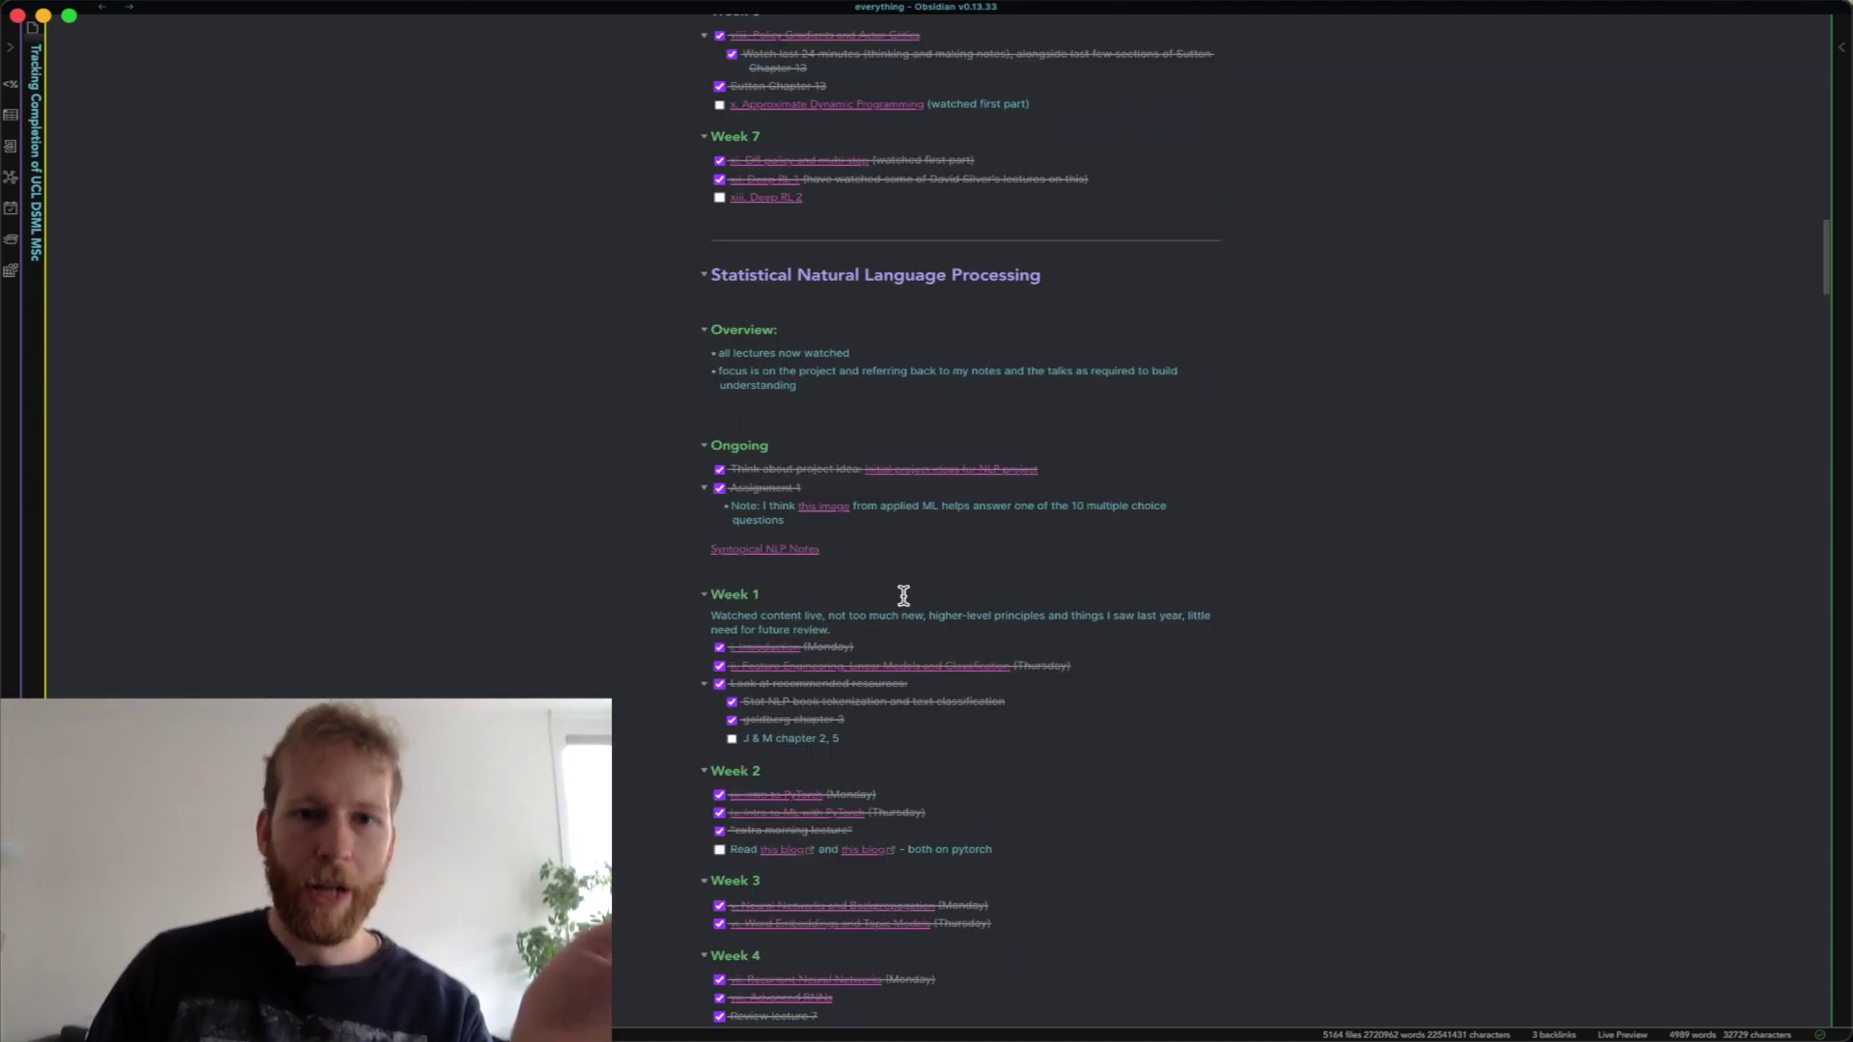
{"action": "scroll", "coordinate": [934, 772], "scroll_direction": "down", "scroll_amount": 3}
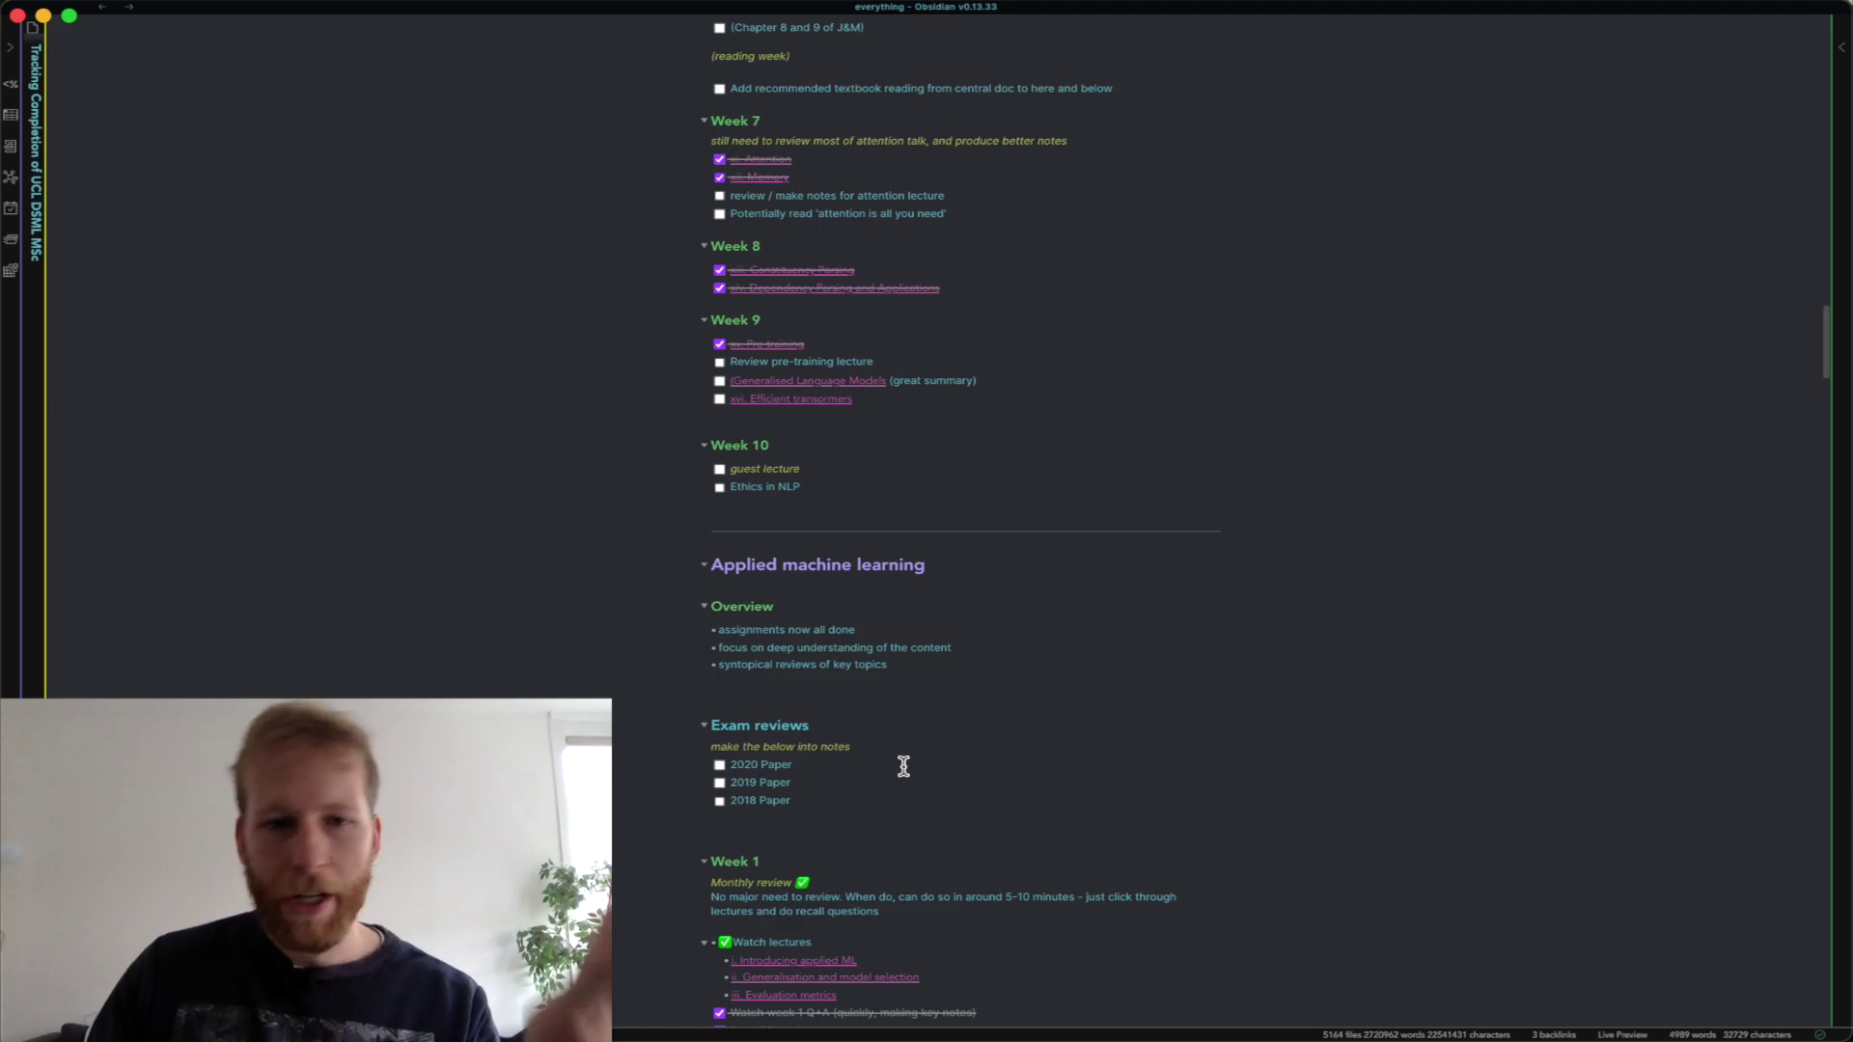
{"action": "scroll", "coordinate": [1014, 344], "scroll_direction": "up", "scroll_amount": 11}
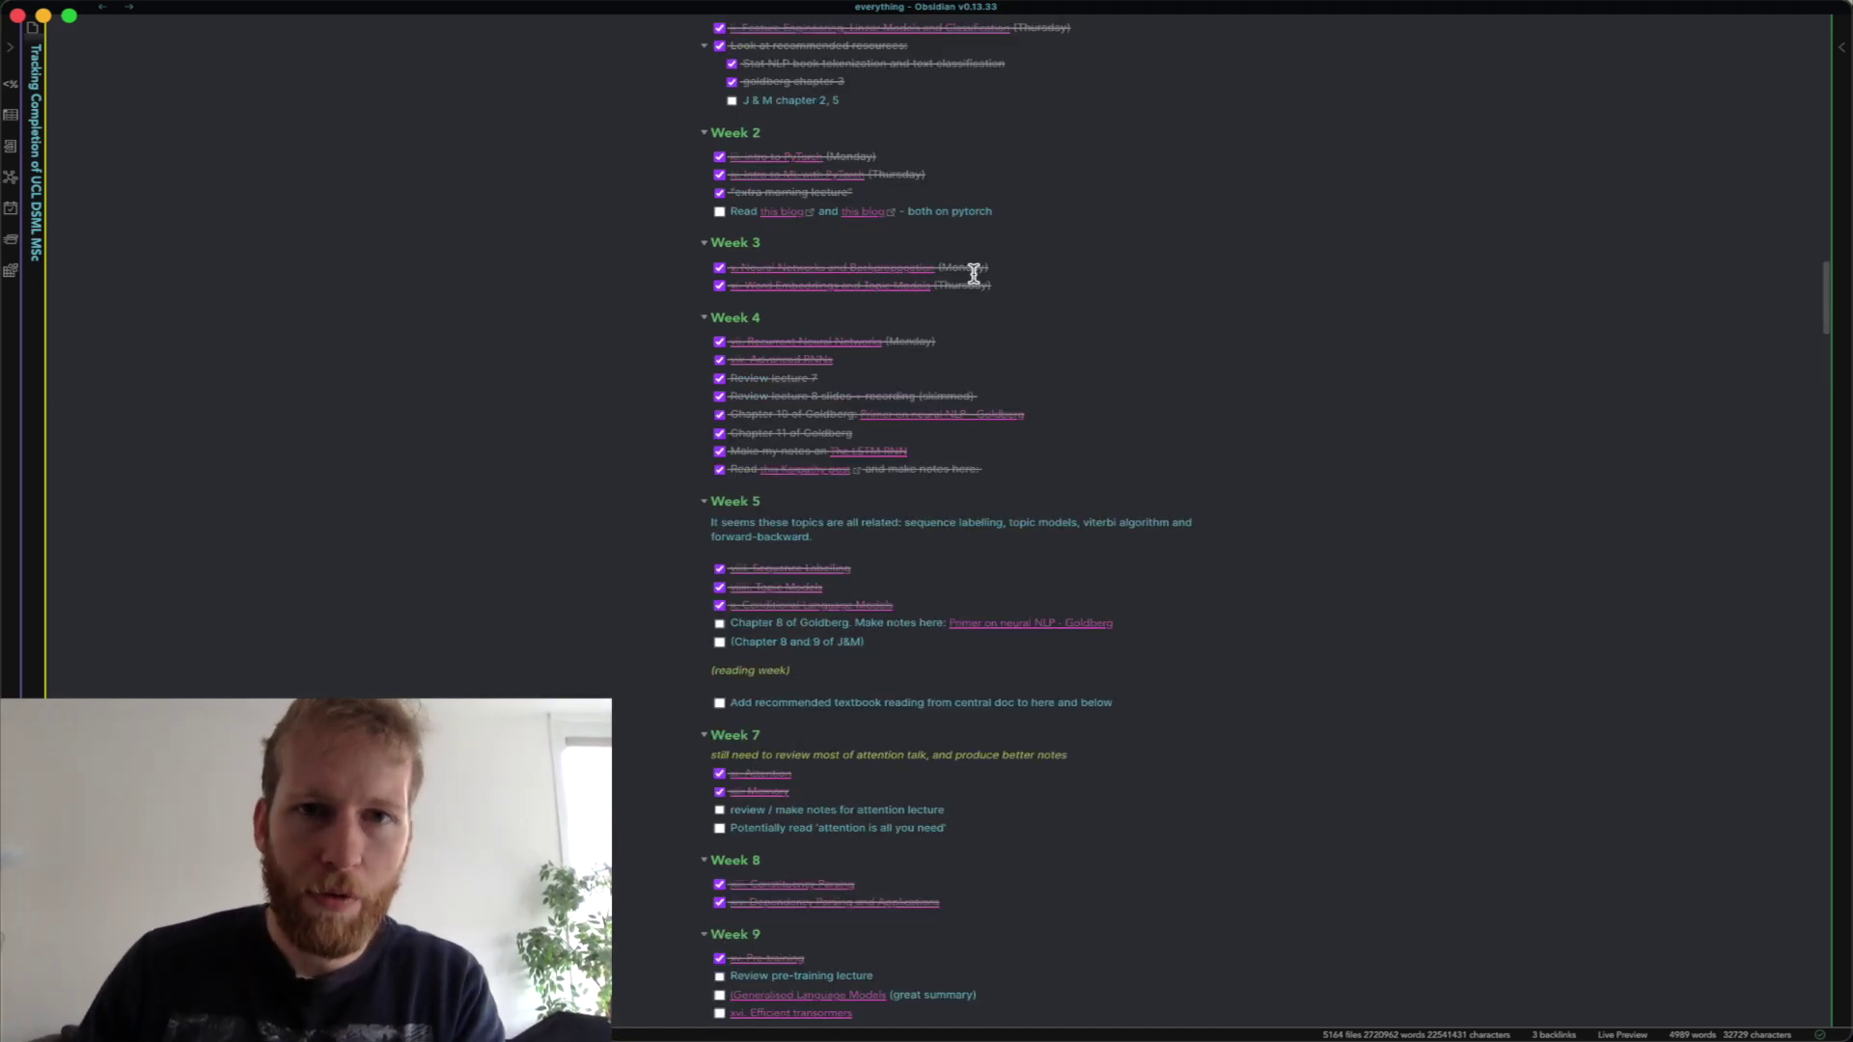
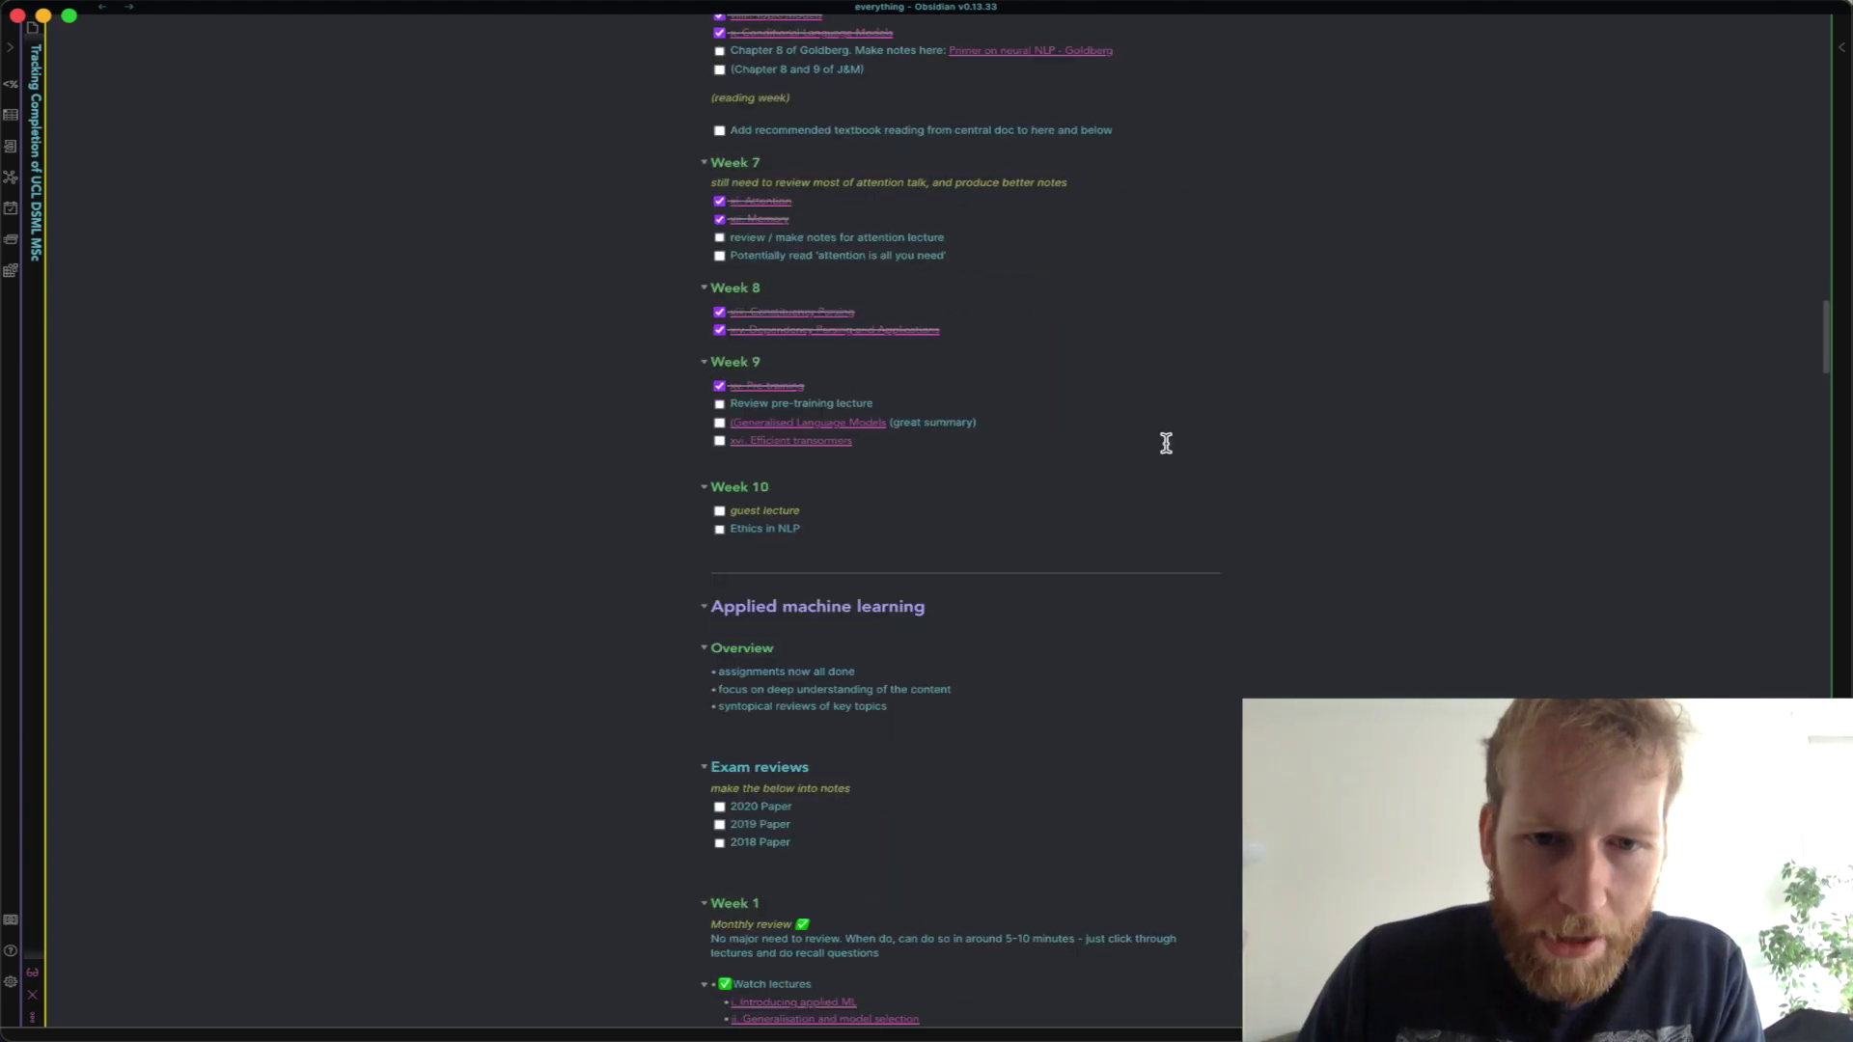
{"action": "scroll", "coordinate": [1006, 482], "scroll_direction": "down", "scroll_amount": 1}
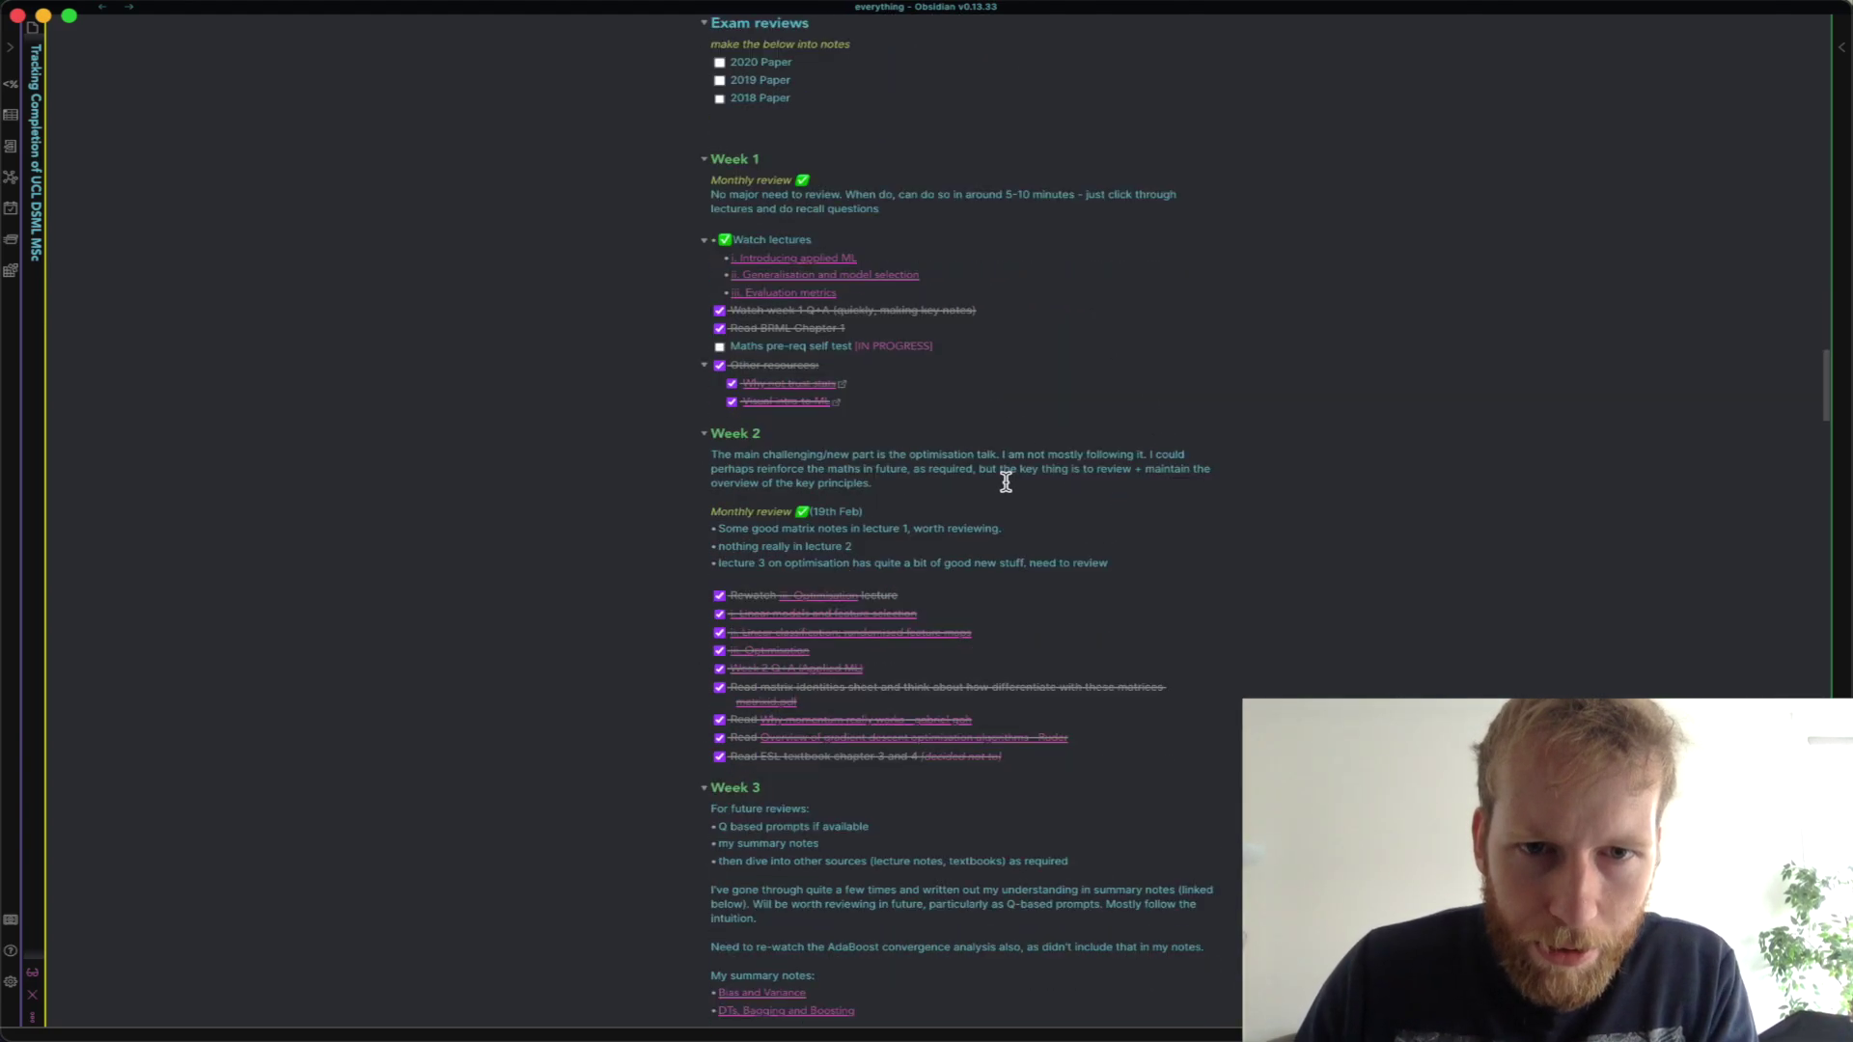
{"action": "scroll", "coordinate": [772, 606], "scroll_direction": "down", "scroll_amount": 10}
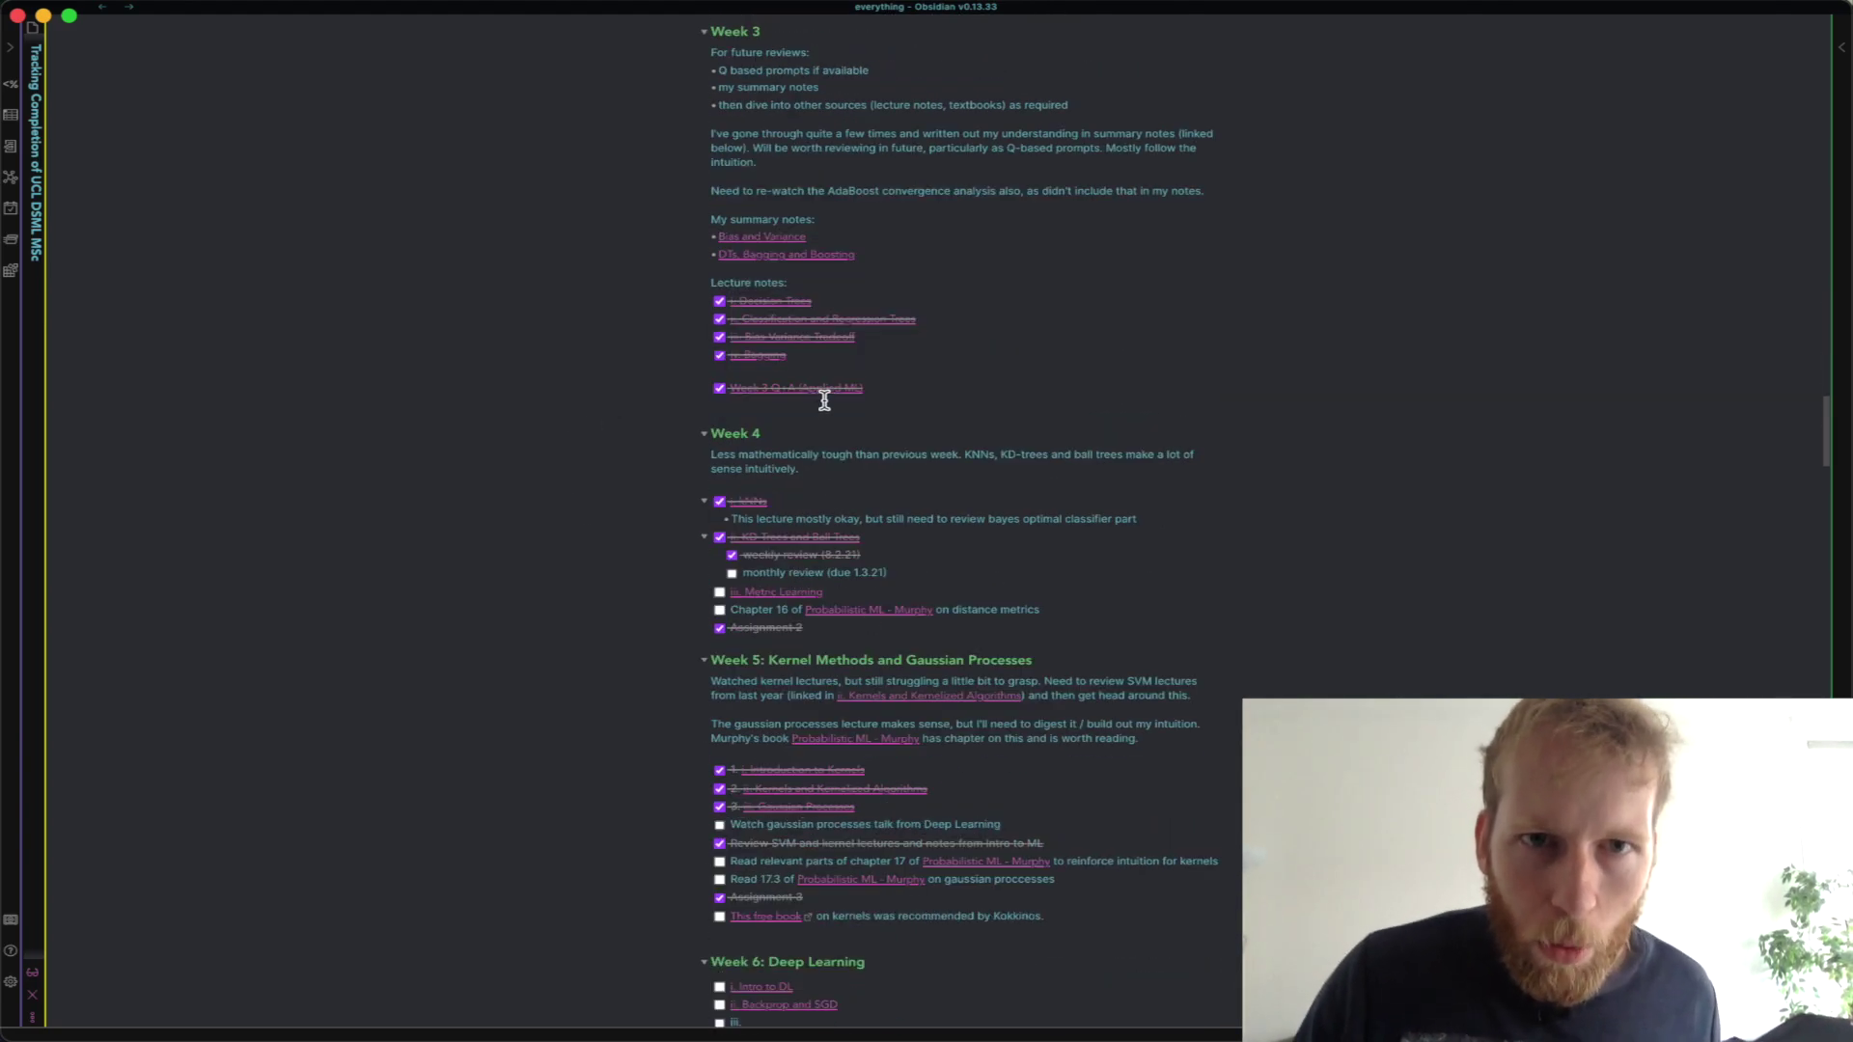
{"action": "scroll", "coordinate": [787, 241], "scroll_direction": "up", "scroll_amount": 4}
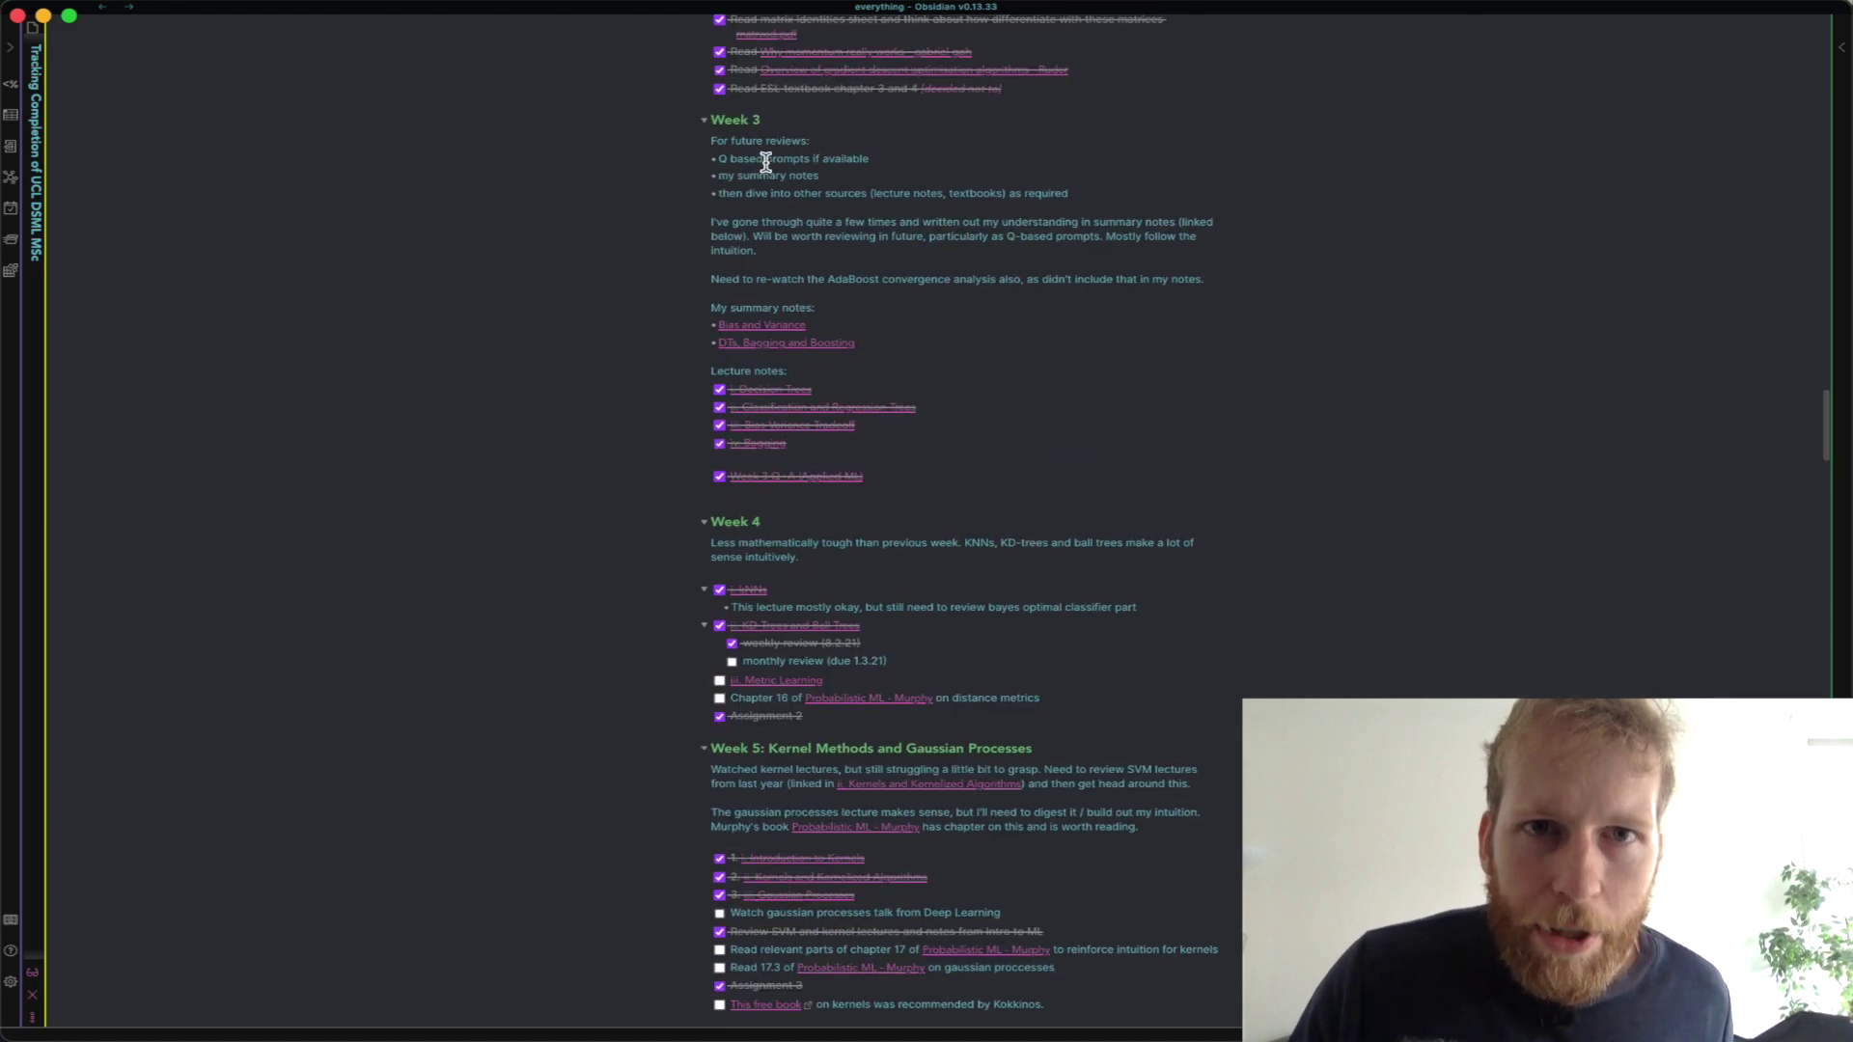
Open the iv. Bagging lecture note from Applied machine learning and examine its self-test/recall questions.
{"action": "left_click", "coordinate": [764, 643]}
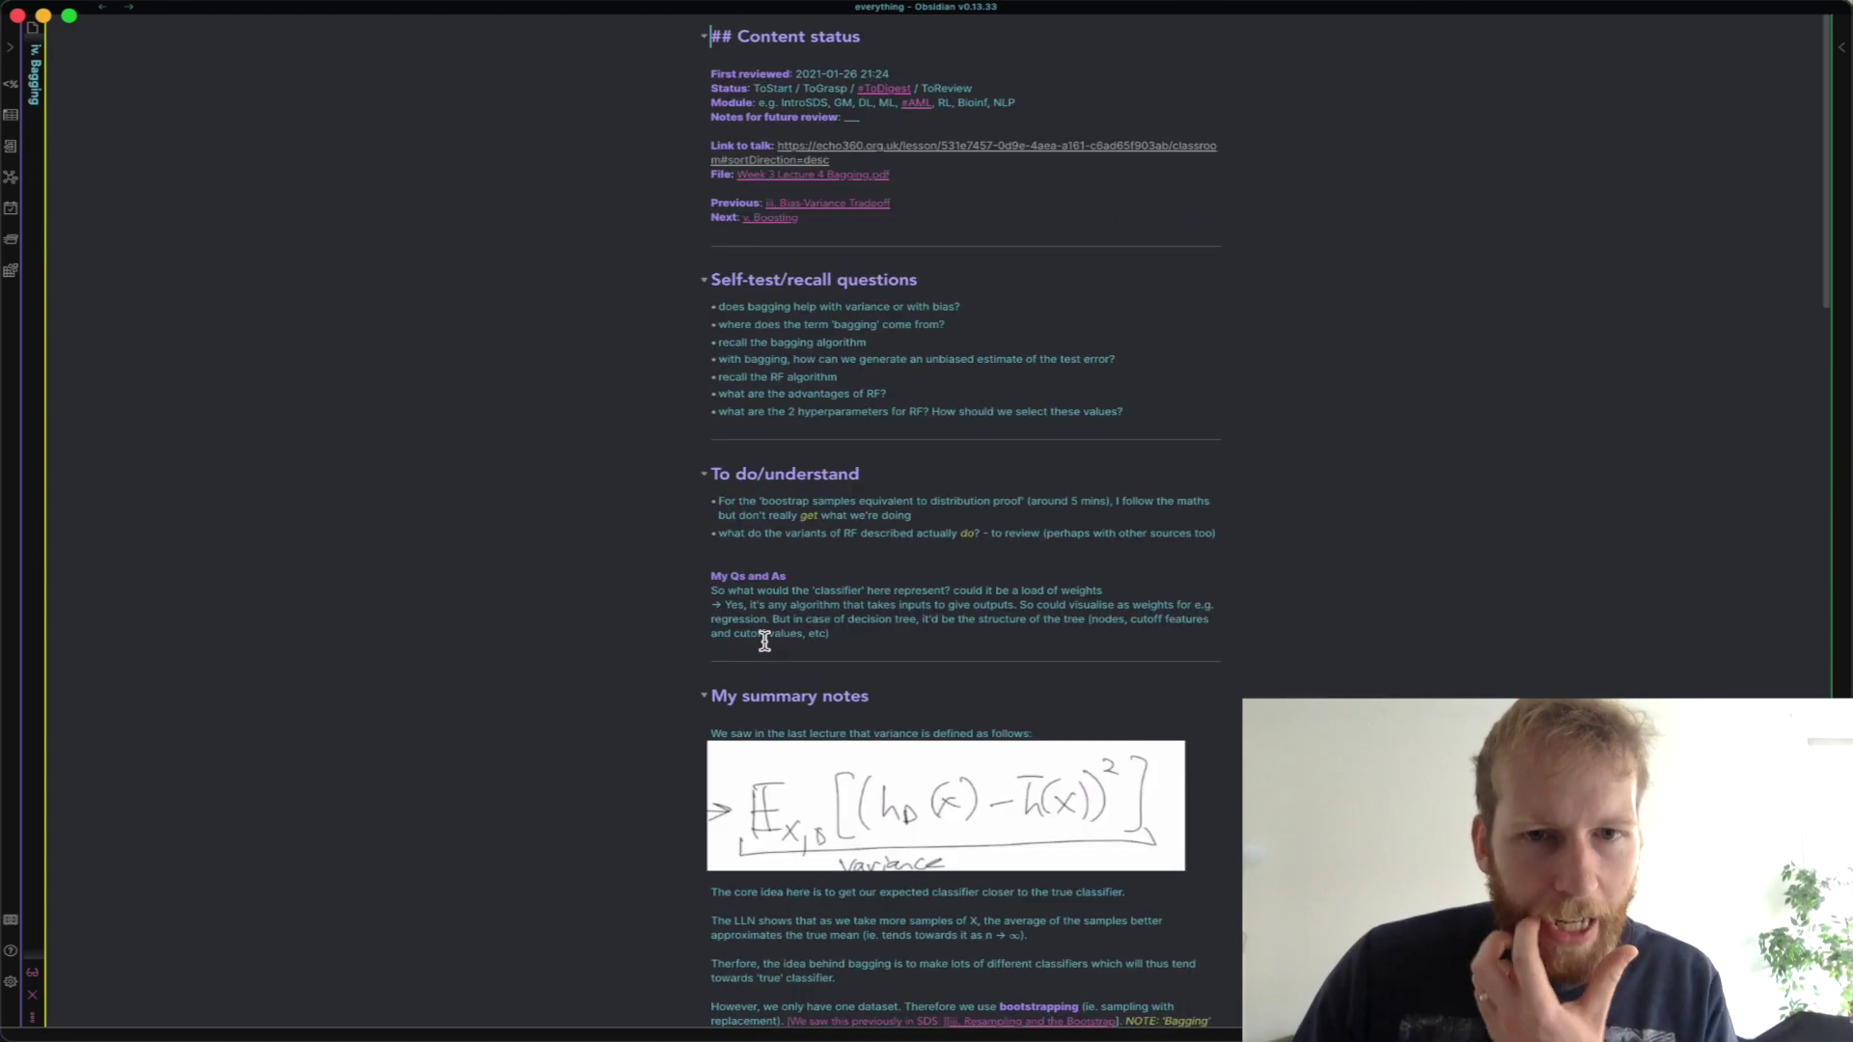
{"action": "left_click", "coordinate": [958, 280]}
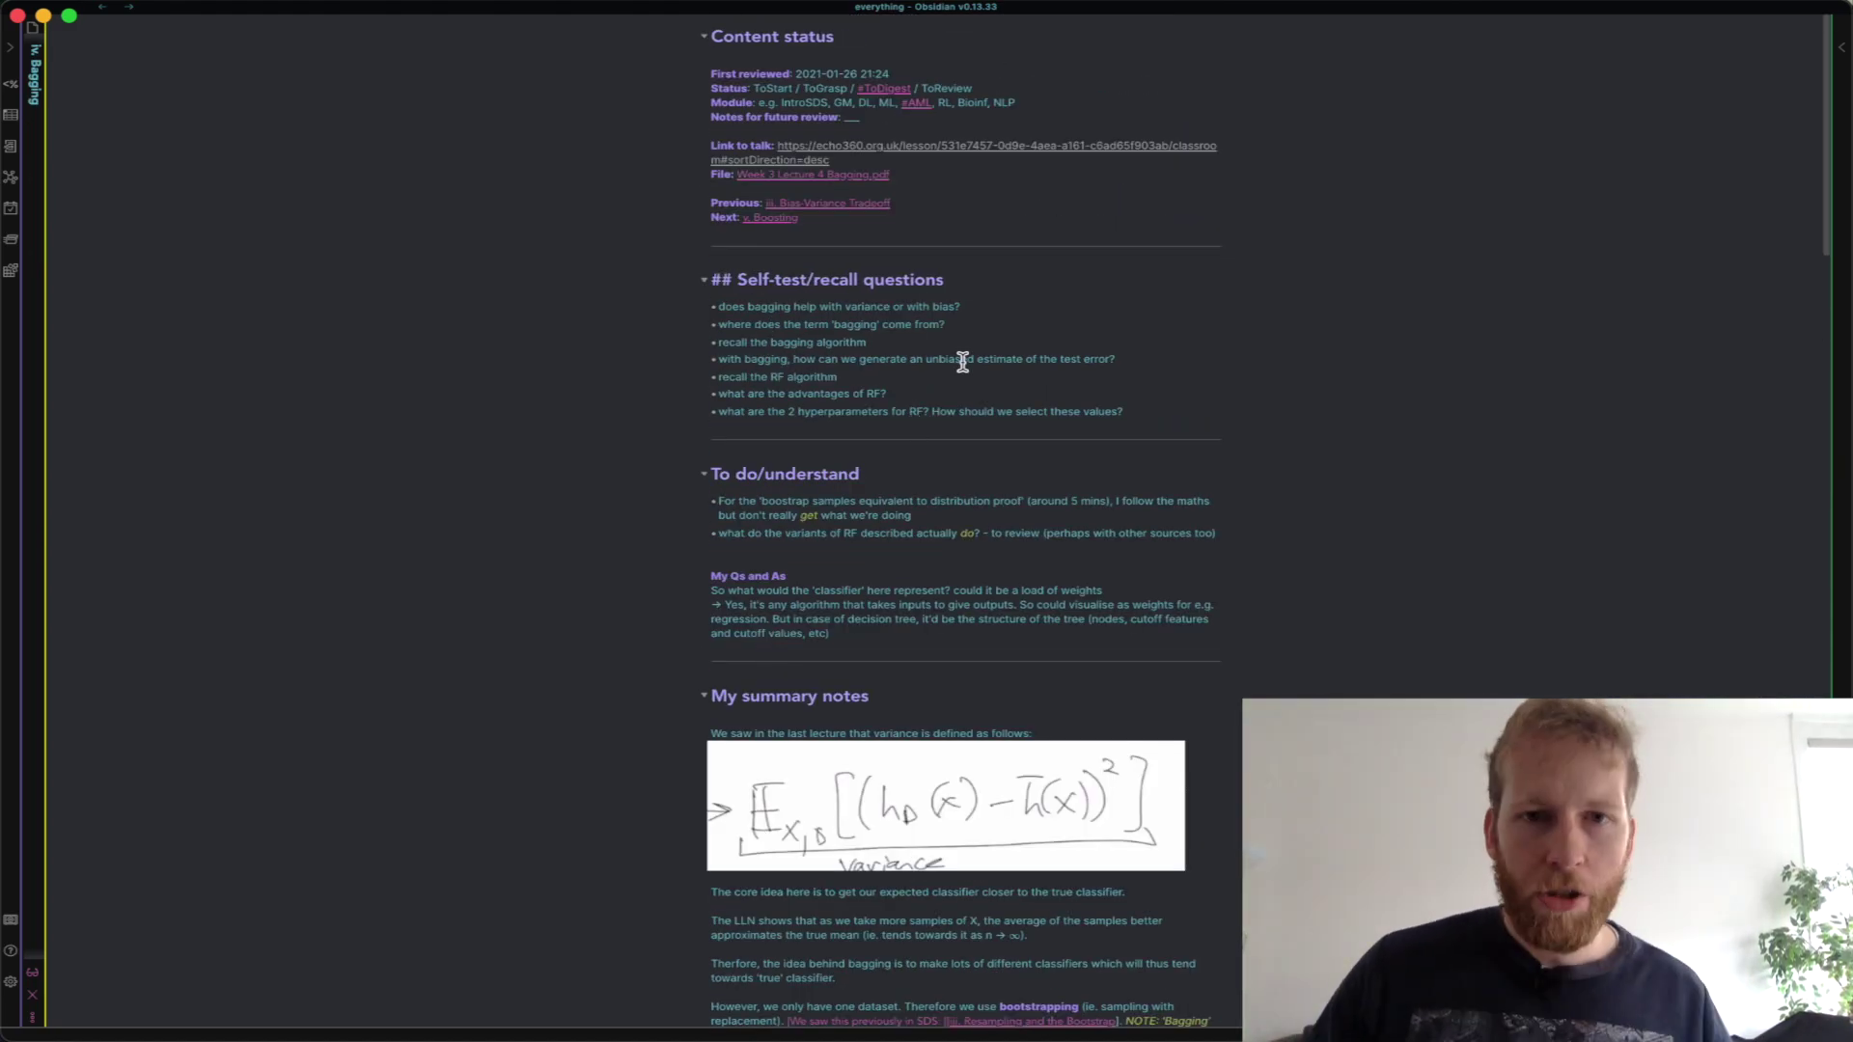
{"action": "left_click", "coordinate": [982, 395]}
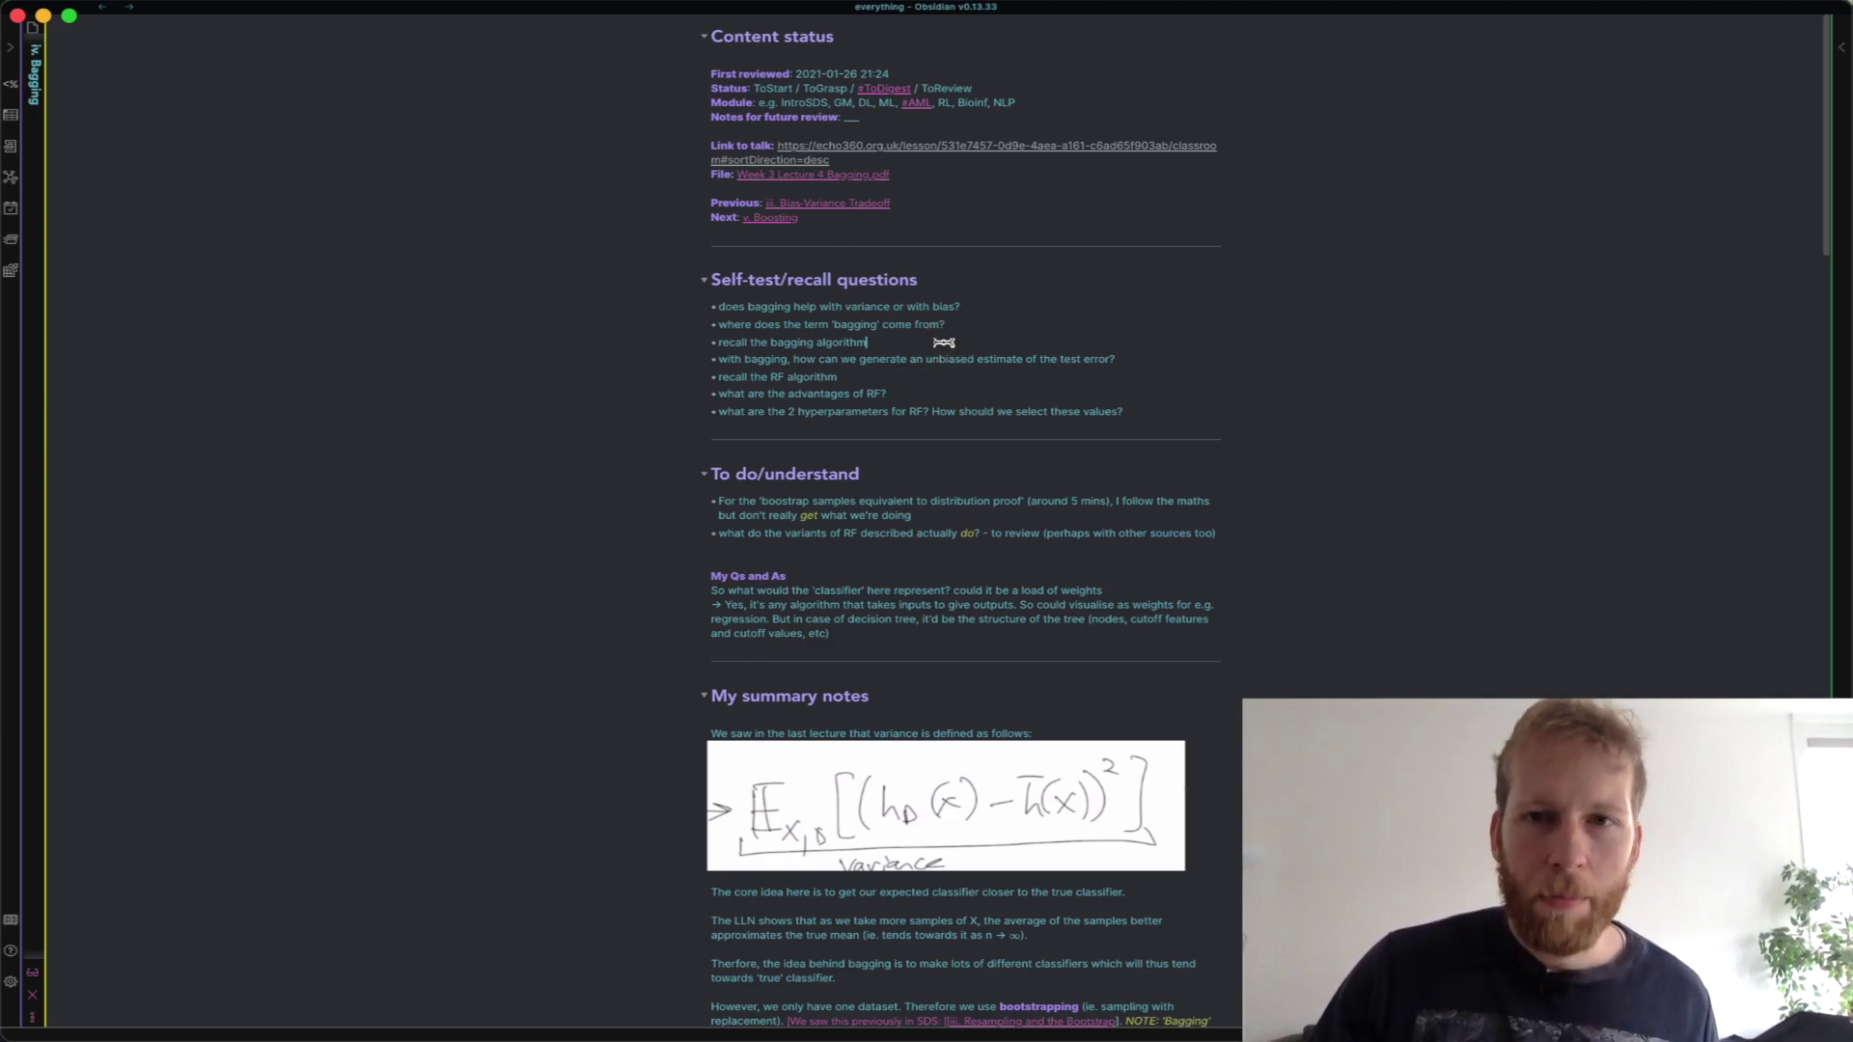
Split the view beside the Bagging note and create a note titled "New lecture notes on bagging" there.
{"action": "key", "text": "super+backslash"}
{"action": "left_click", "coordinate": [1363, 265]}
{"action": "key", "text": "super+n"}
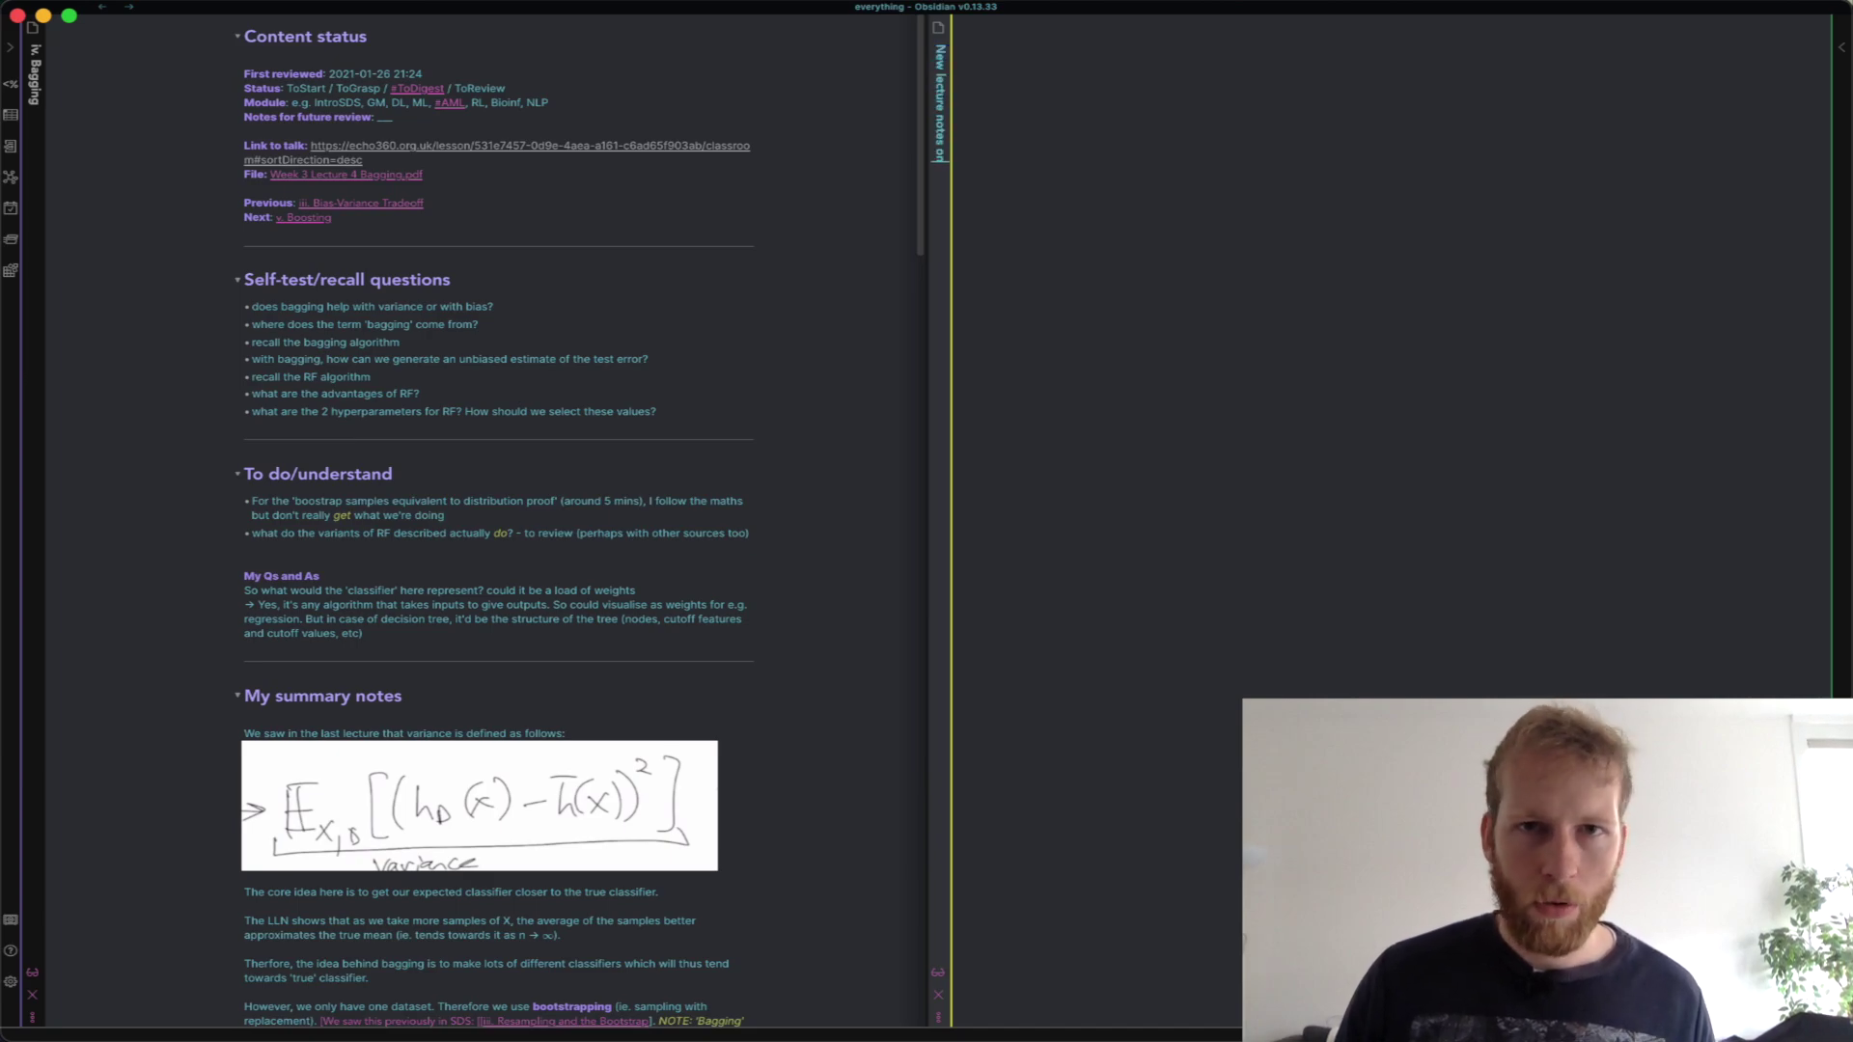
Insert the "Lecture notes (UCL)" template into the new bagging note and place the cursor on its Link to talk line.
{"action": "key", "text": "super+t"}
{"action": "type", "text": "lectu"}
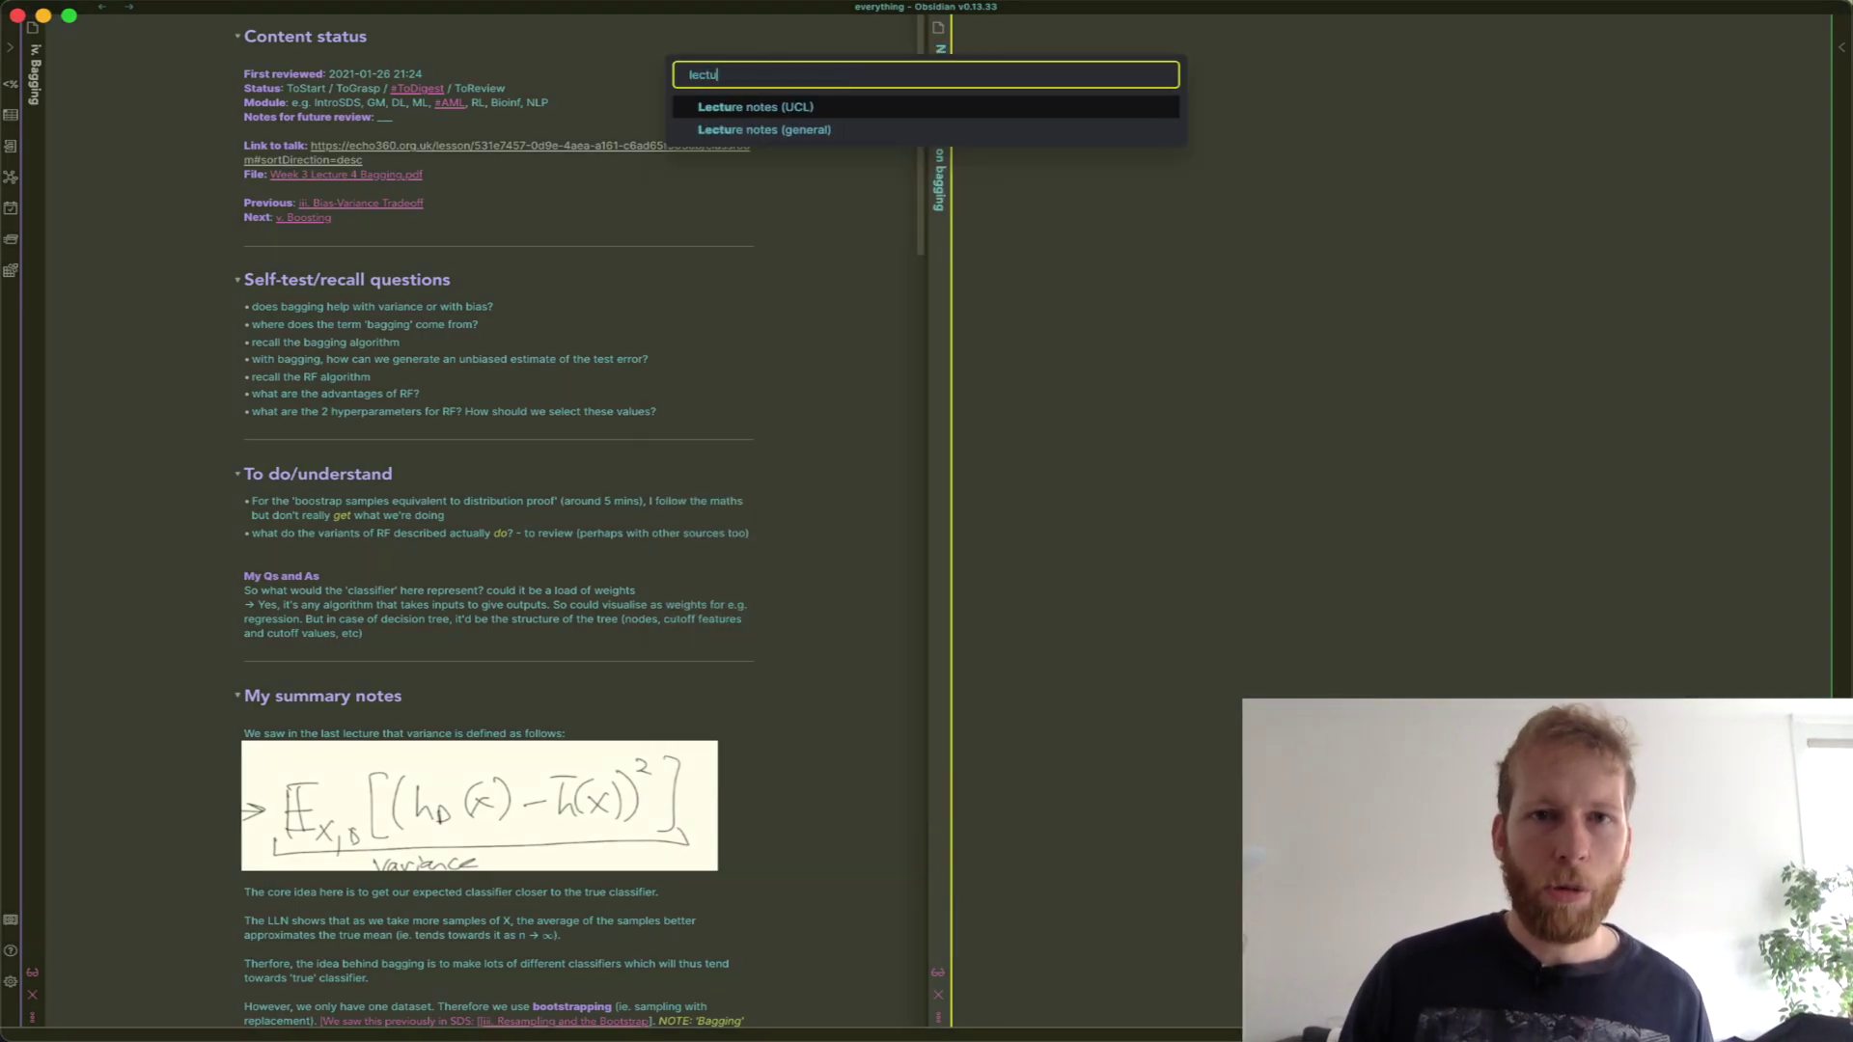
{"action": "key", "text": "Return"}
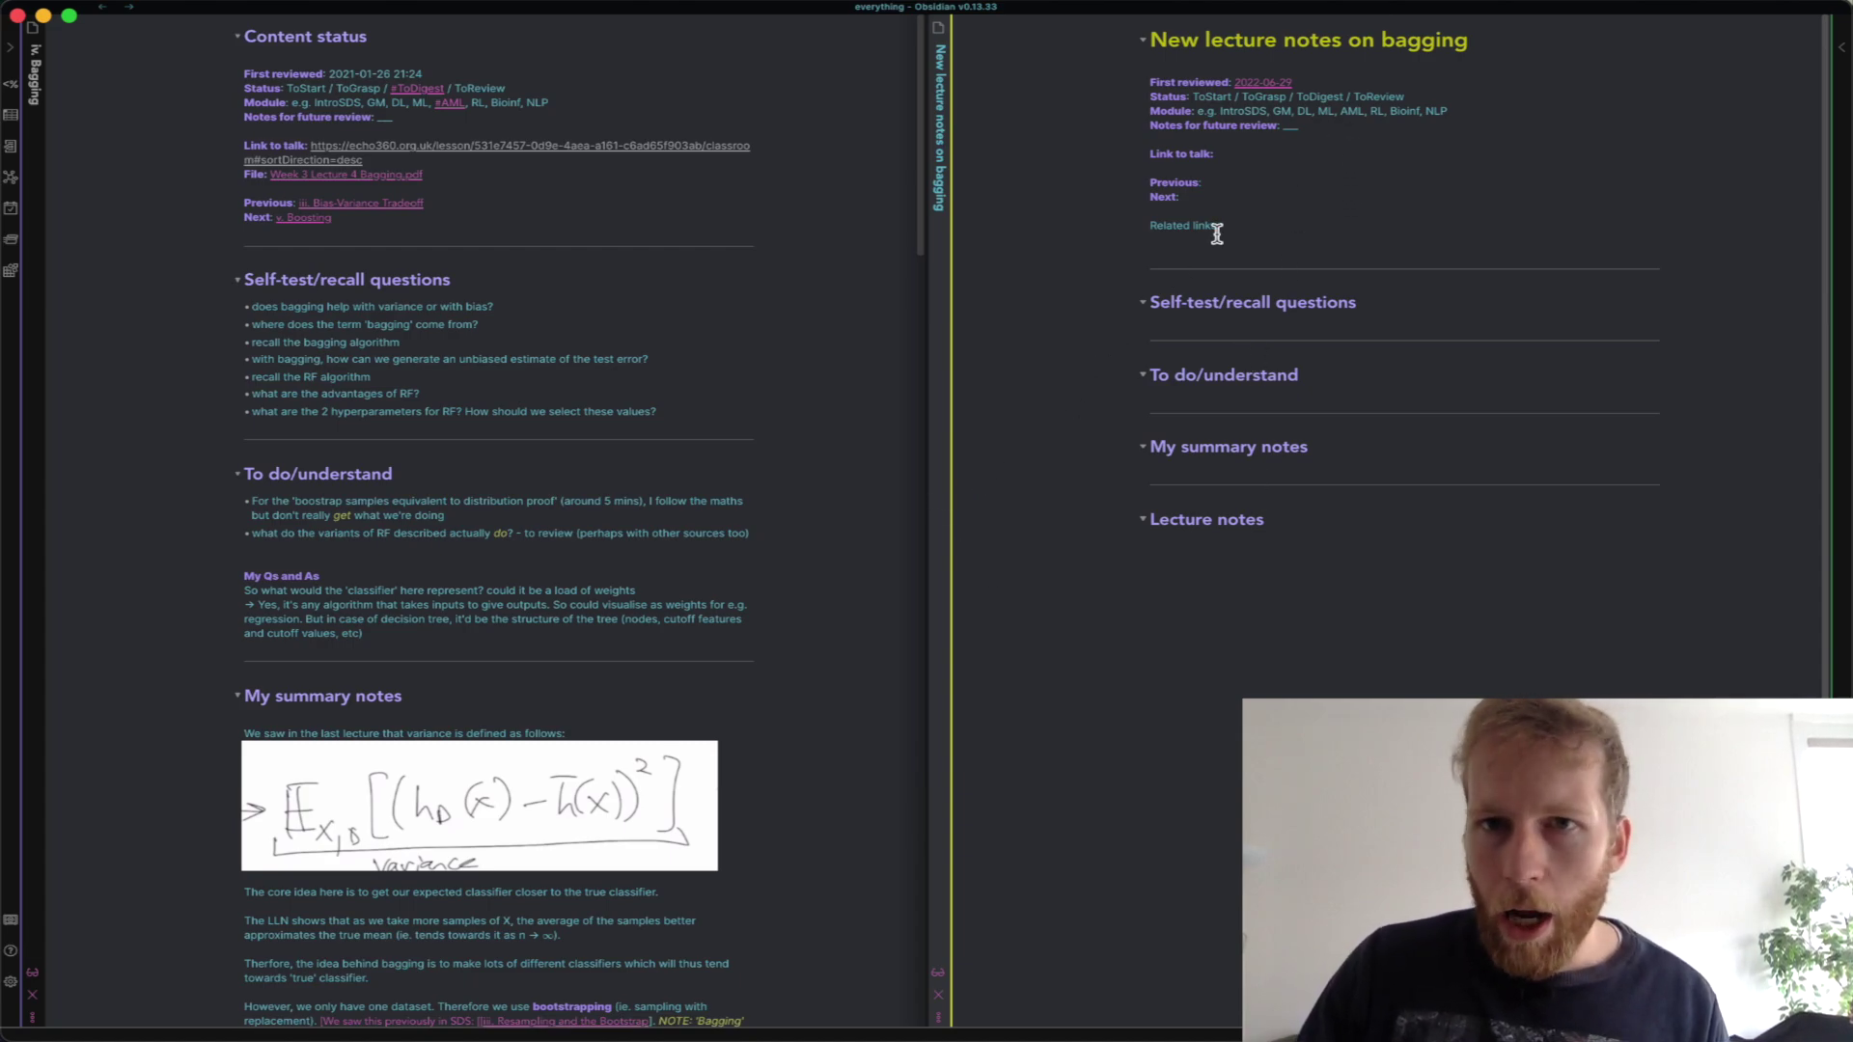
{"action": "left_click", "coordinate": [1294, 153]}
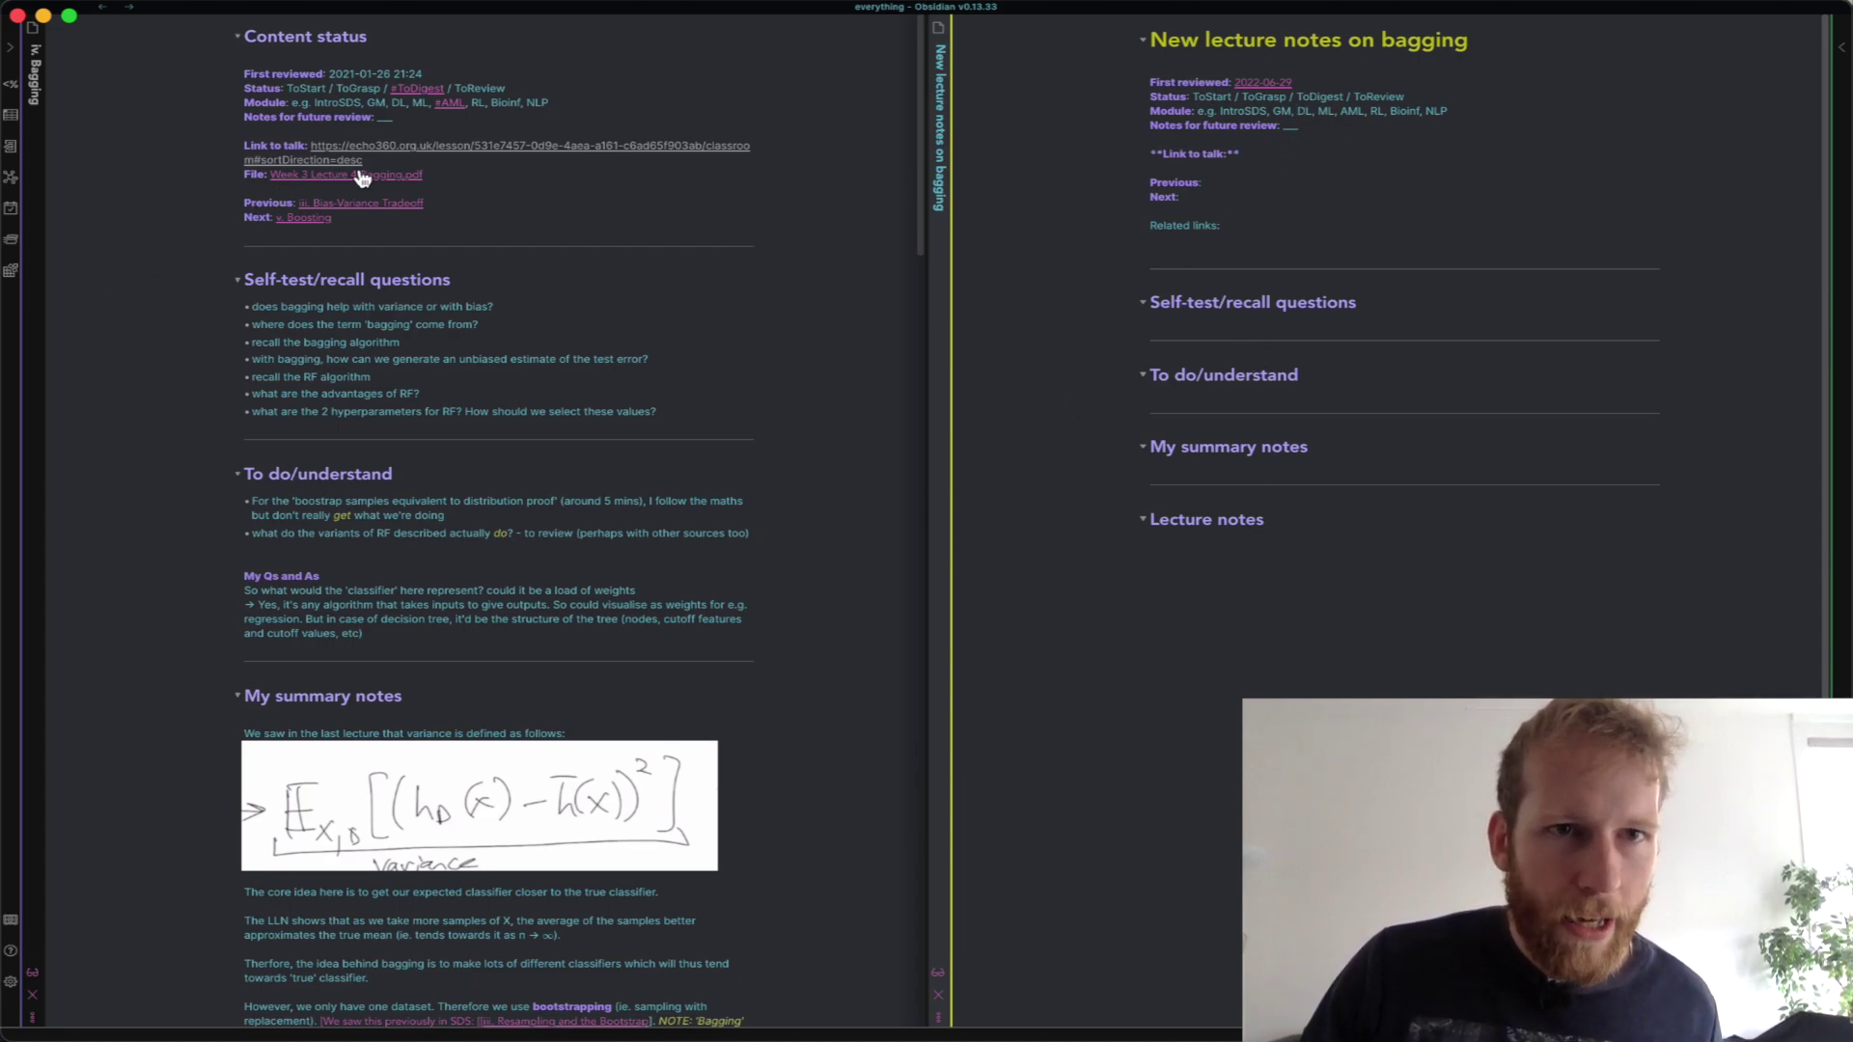
{"action": "left_click_drag", "start_coordinate": [363, 164], "coordinate": [311, 145]}
{"action": "left_click", "coordinate": [1239, 154]}
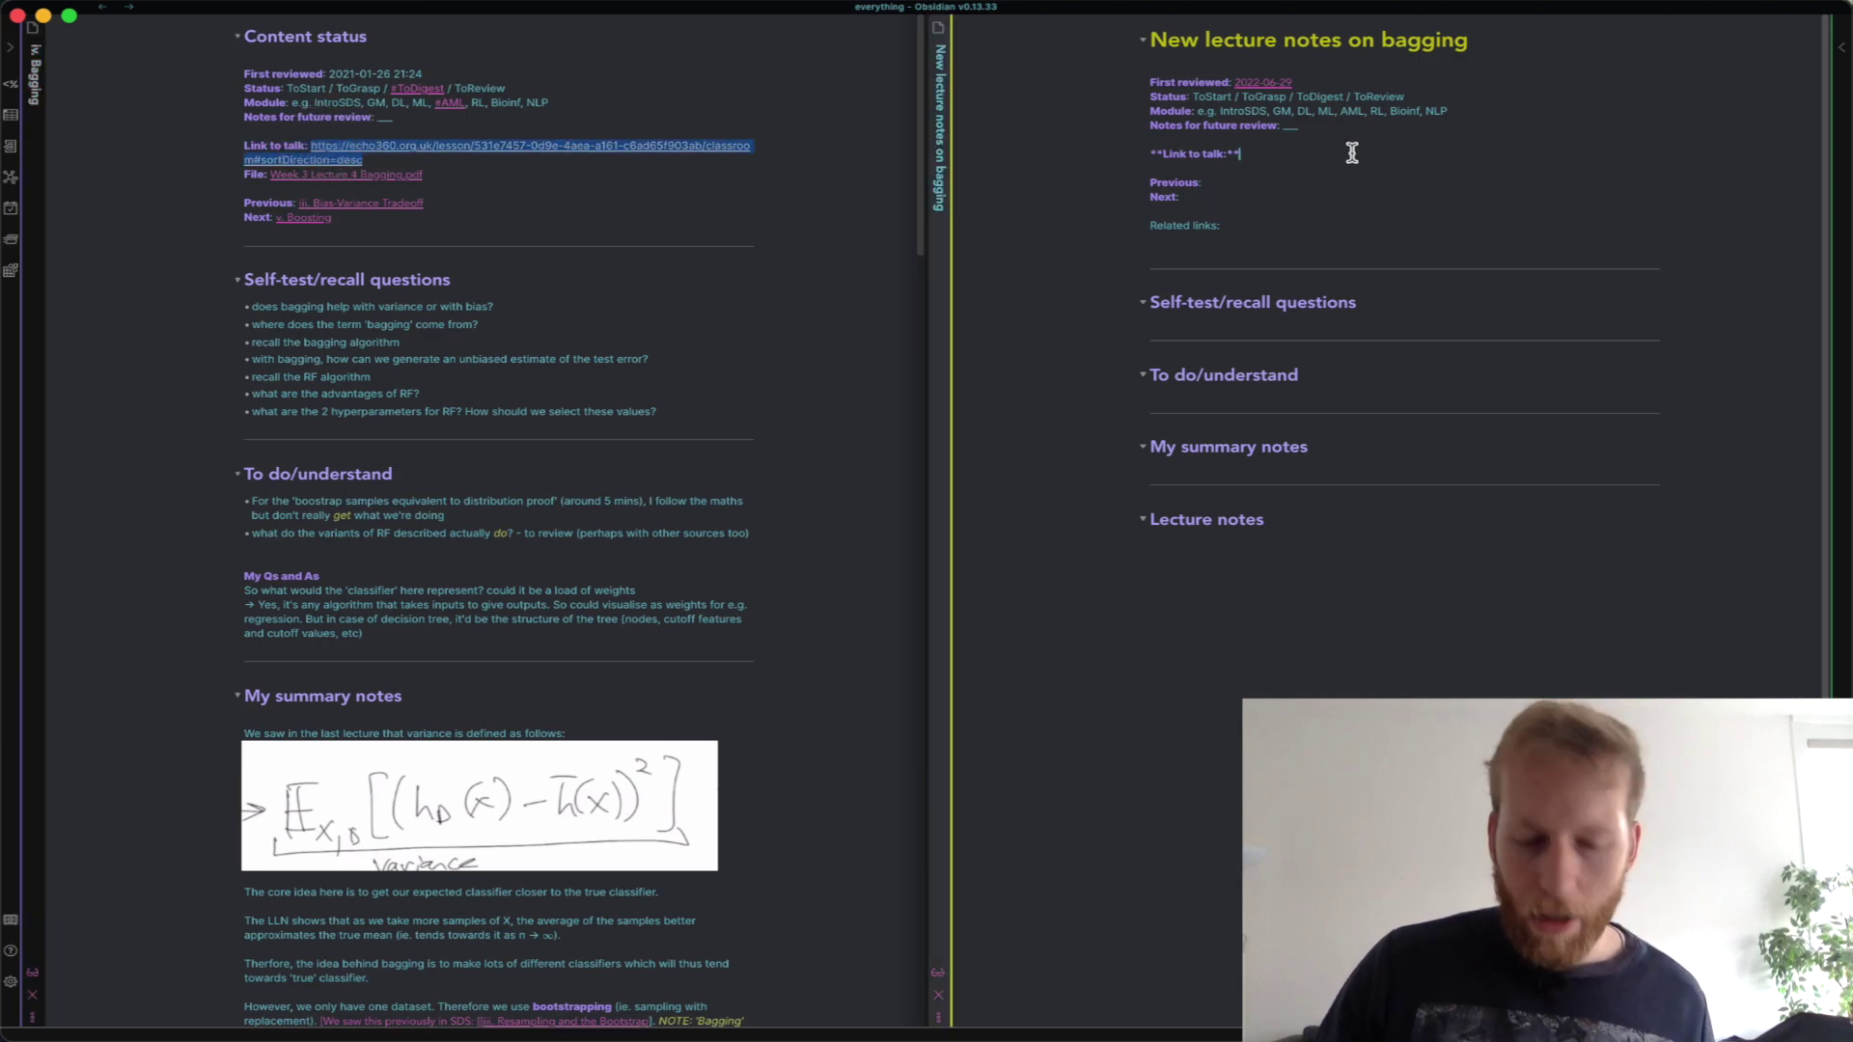
{"action": "type", "text": "https://"}
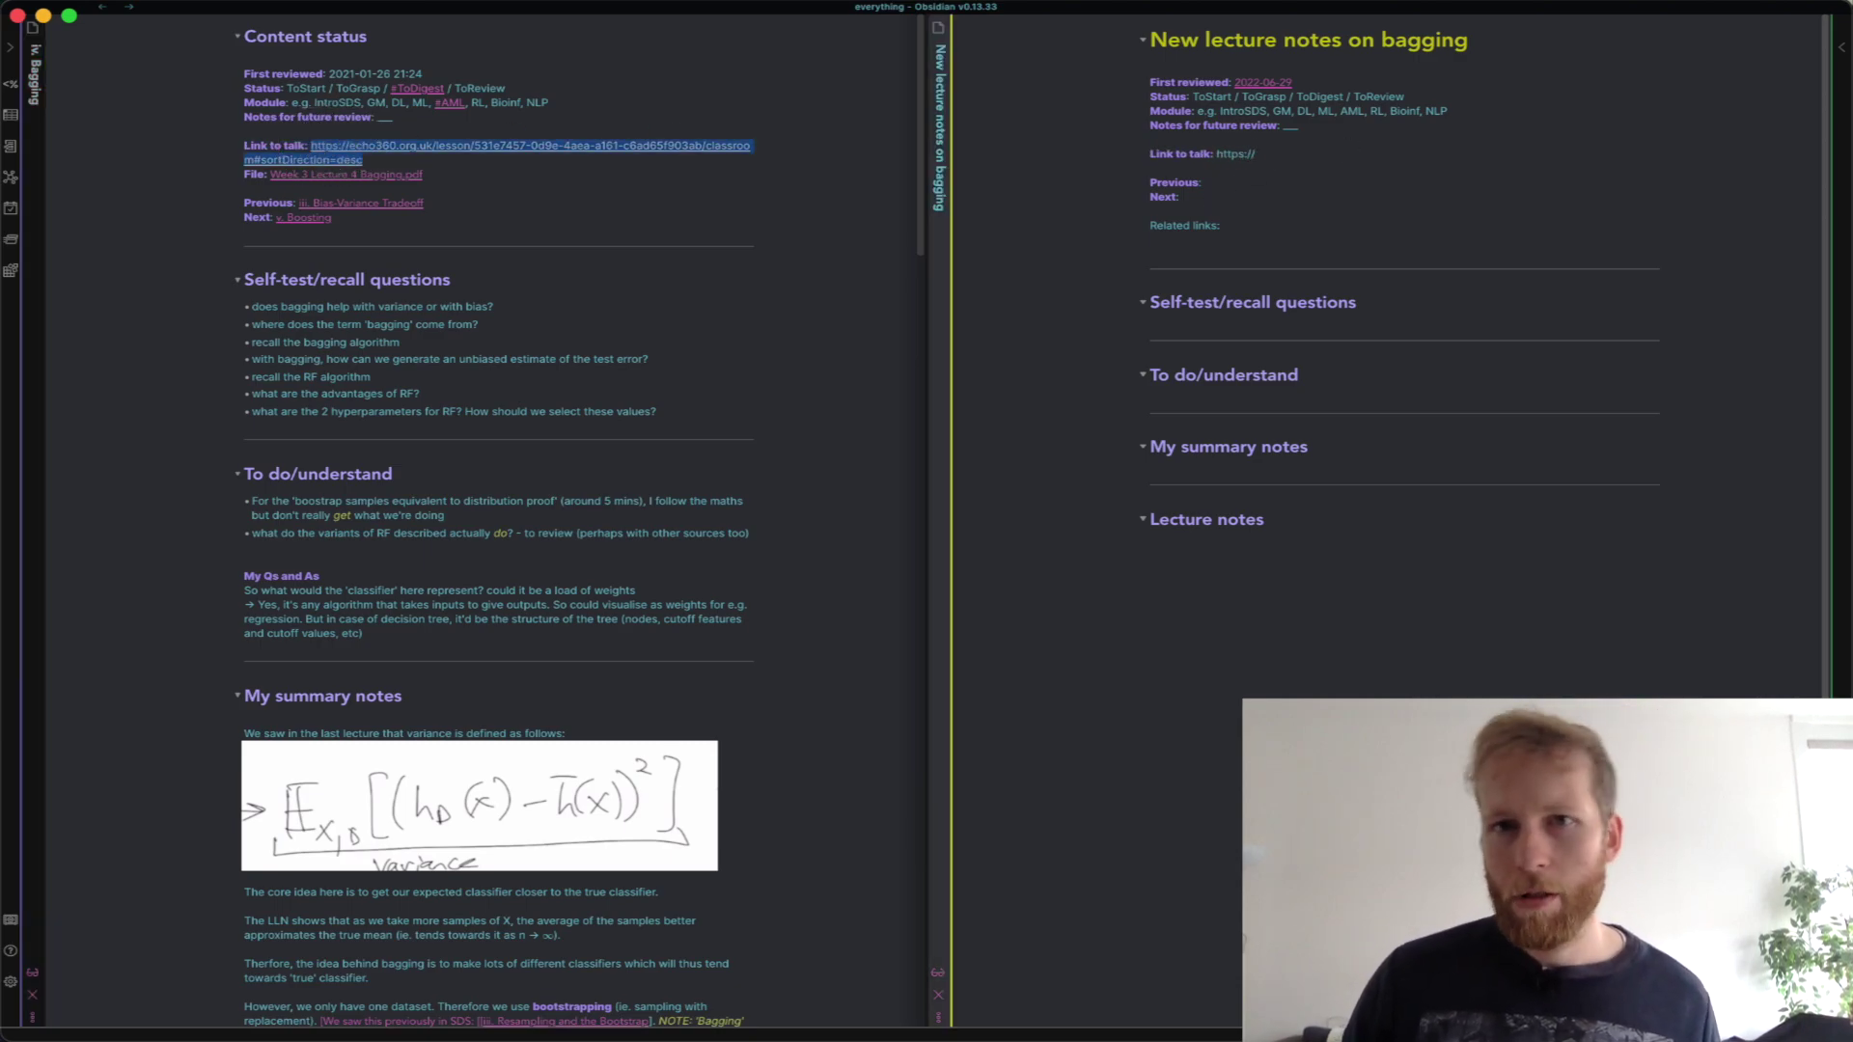
{"action": "type", "text": "link-to-talk.com"}
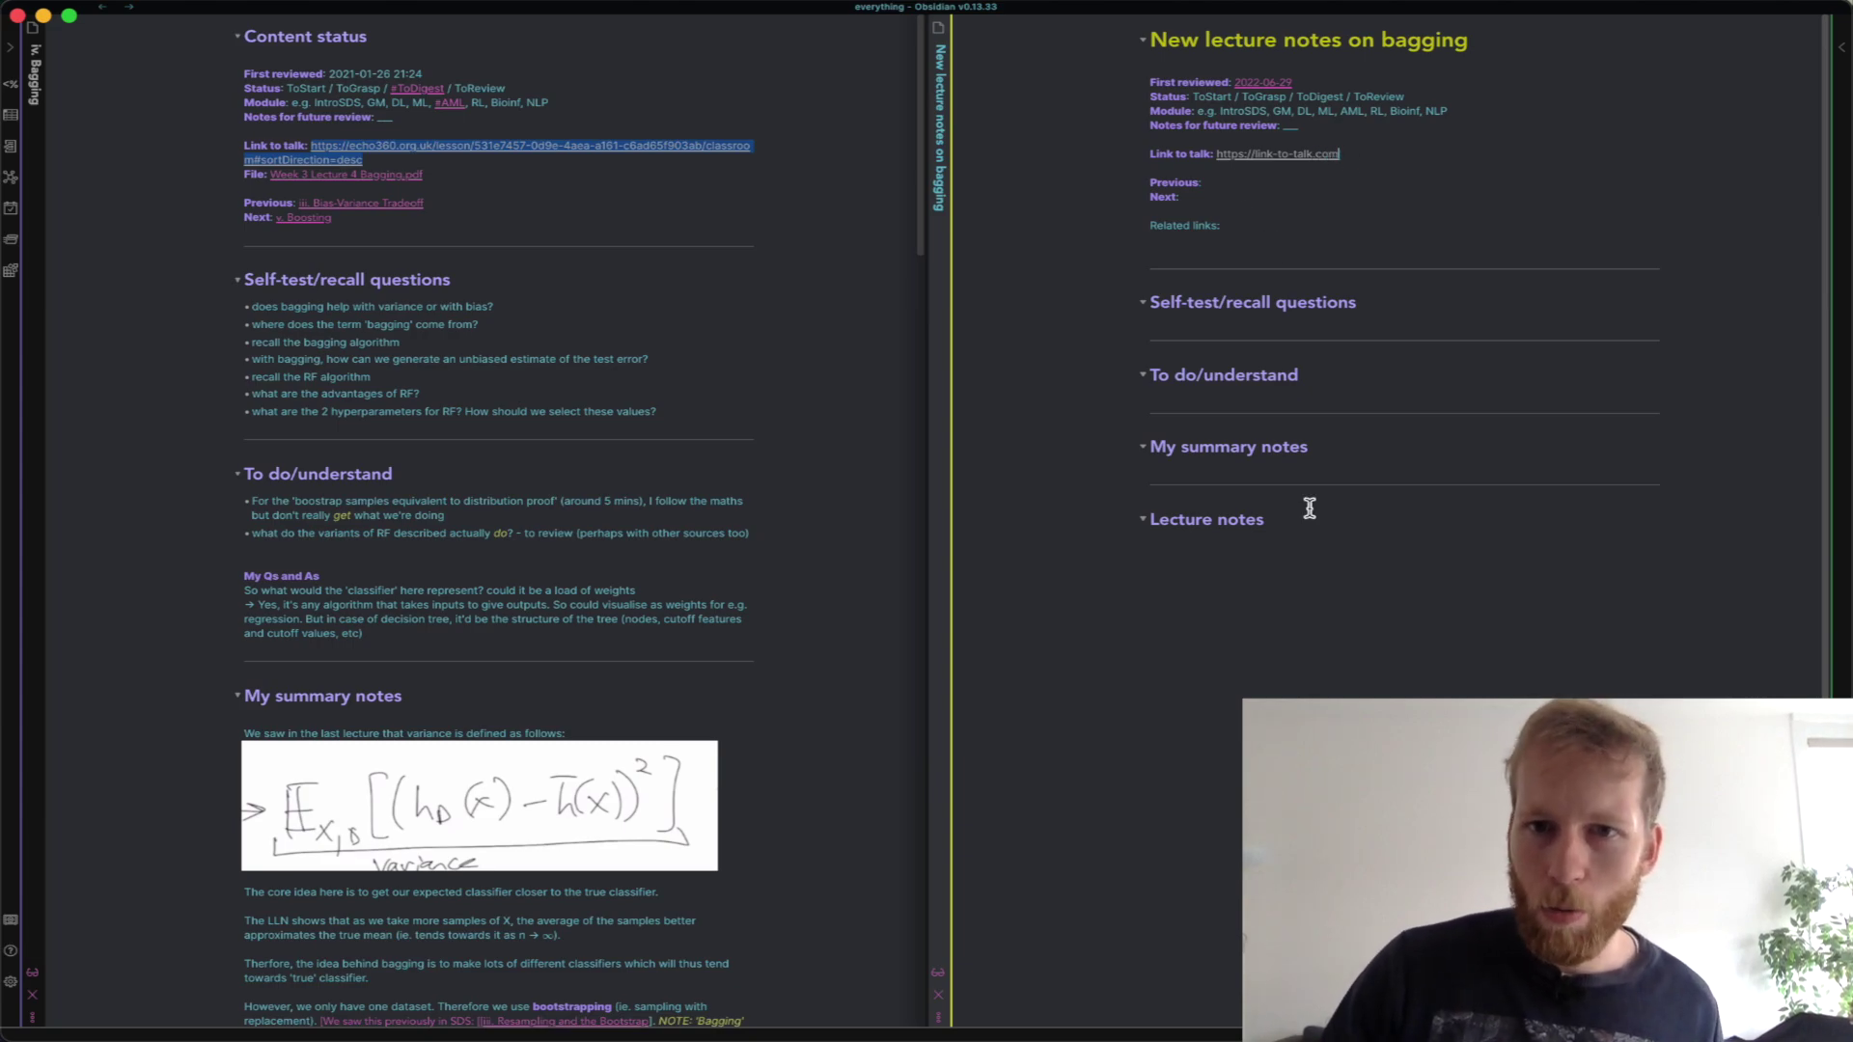
Place the cursor under the new note's Lecture notes heading and examine the existing Bagging note's summary and lecture notes.
{"action": "left_click", "coordinate": [1151, 519]}
{"action": "left_click", "coordinate": [1150, 571]}
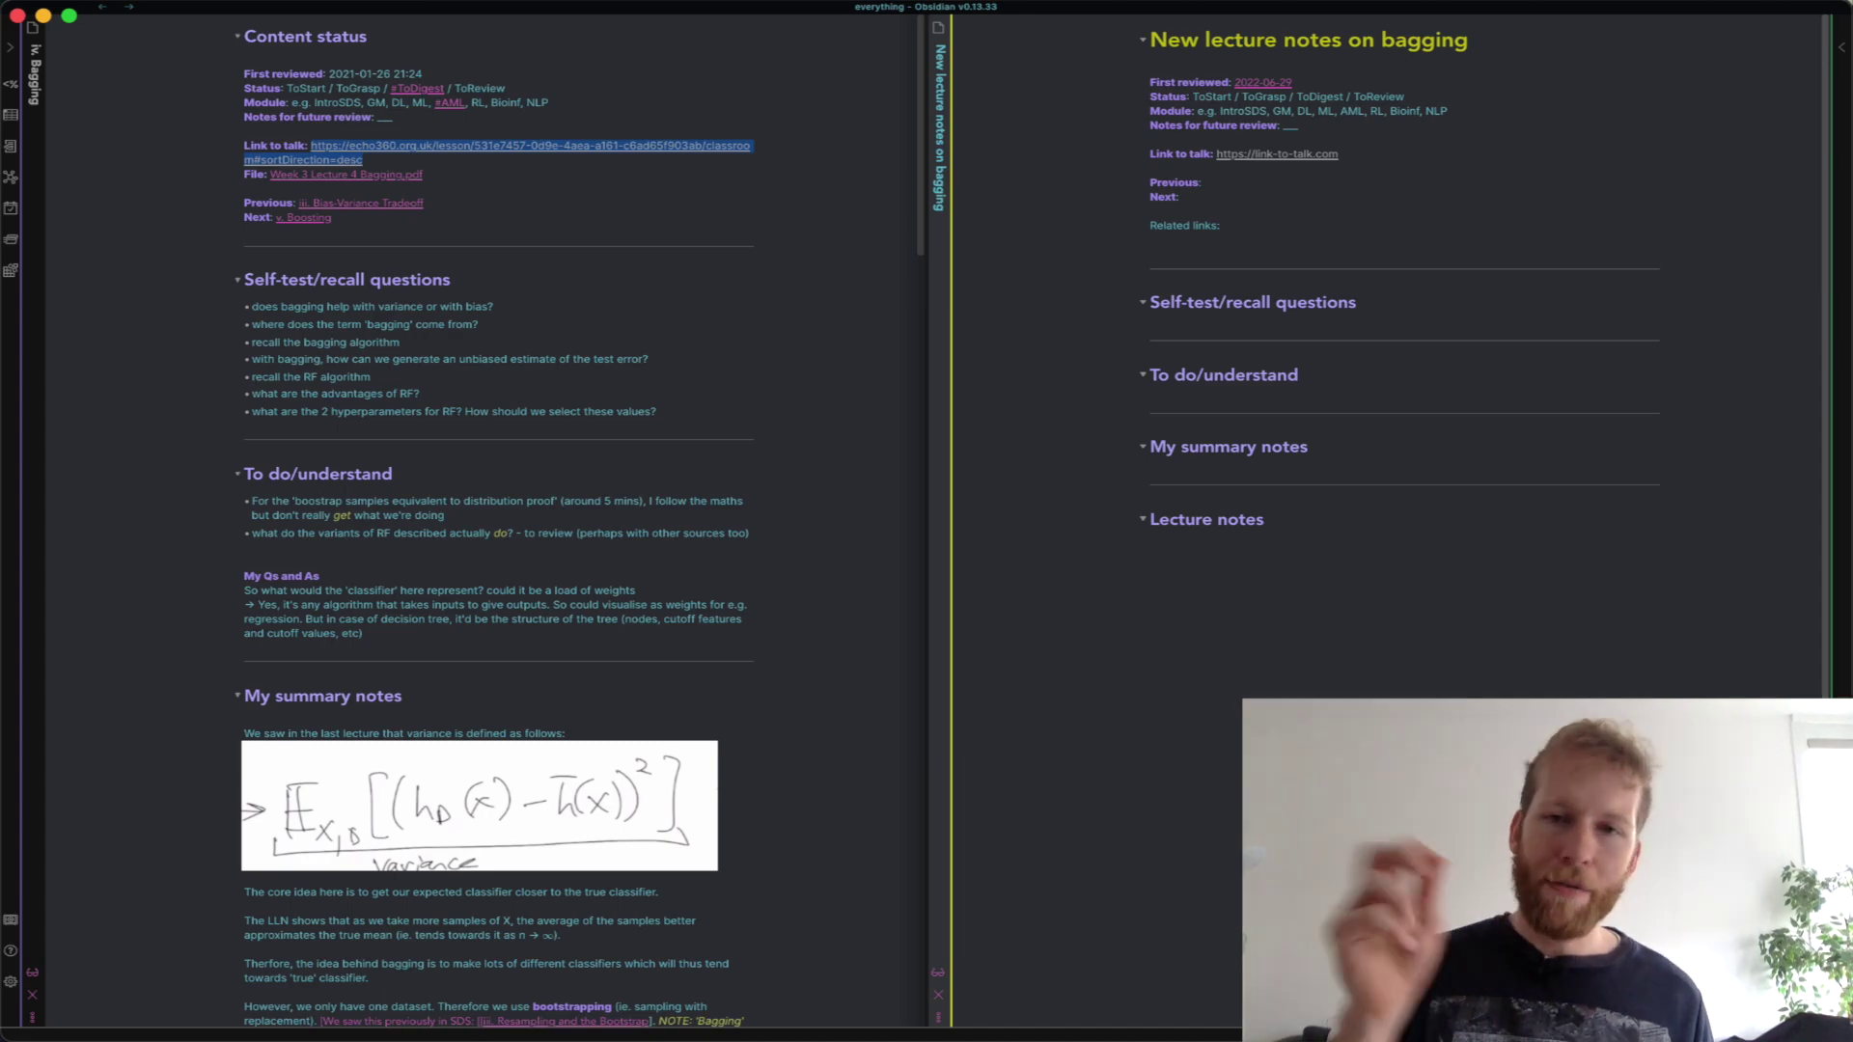
{"action": "scroll", "coordinate": [1351, 606], "scroll_direction": "down", "scroll_amount": 3}
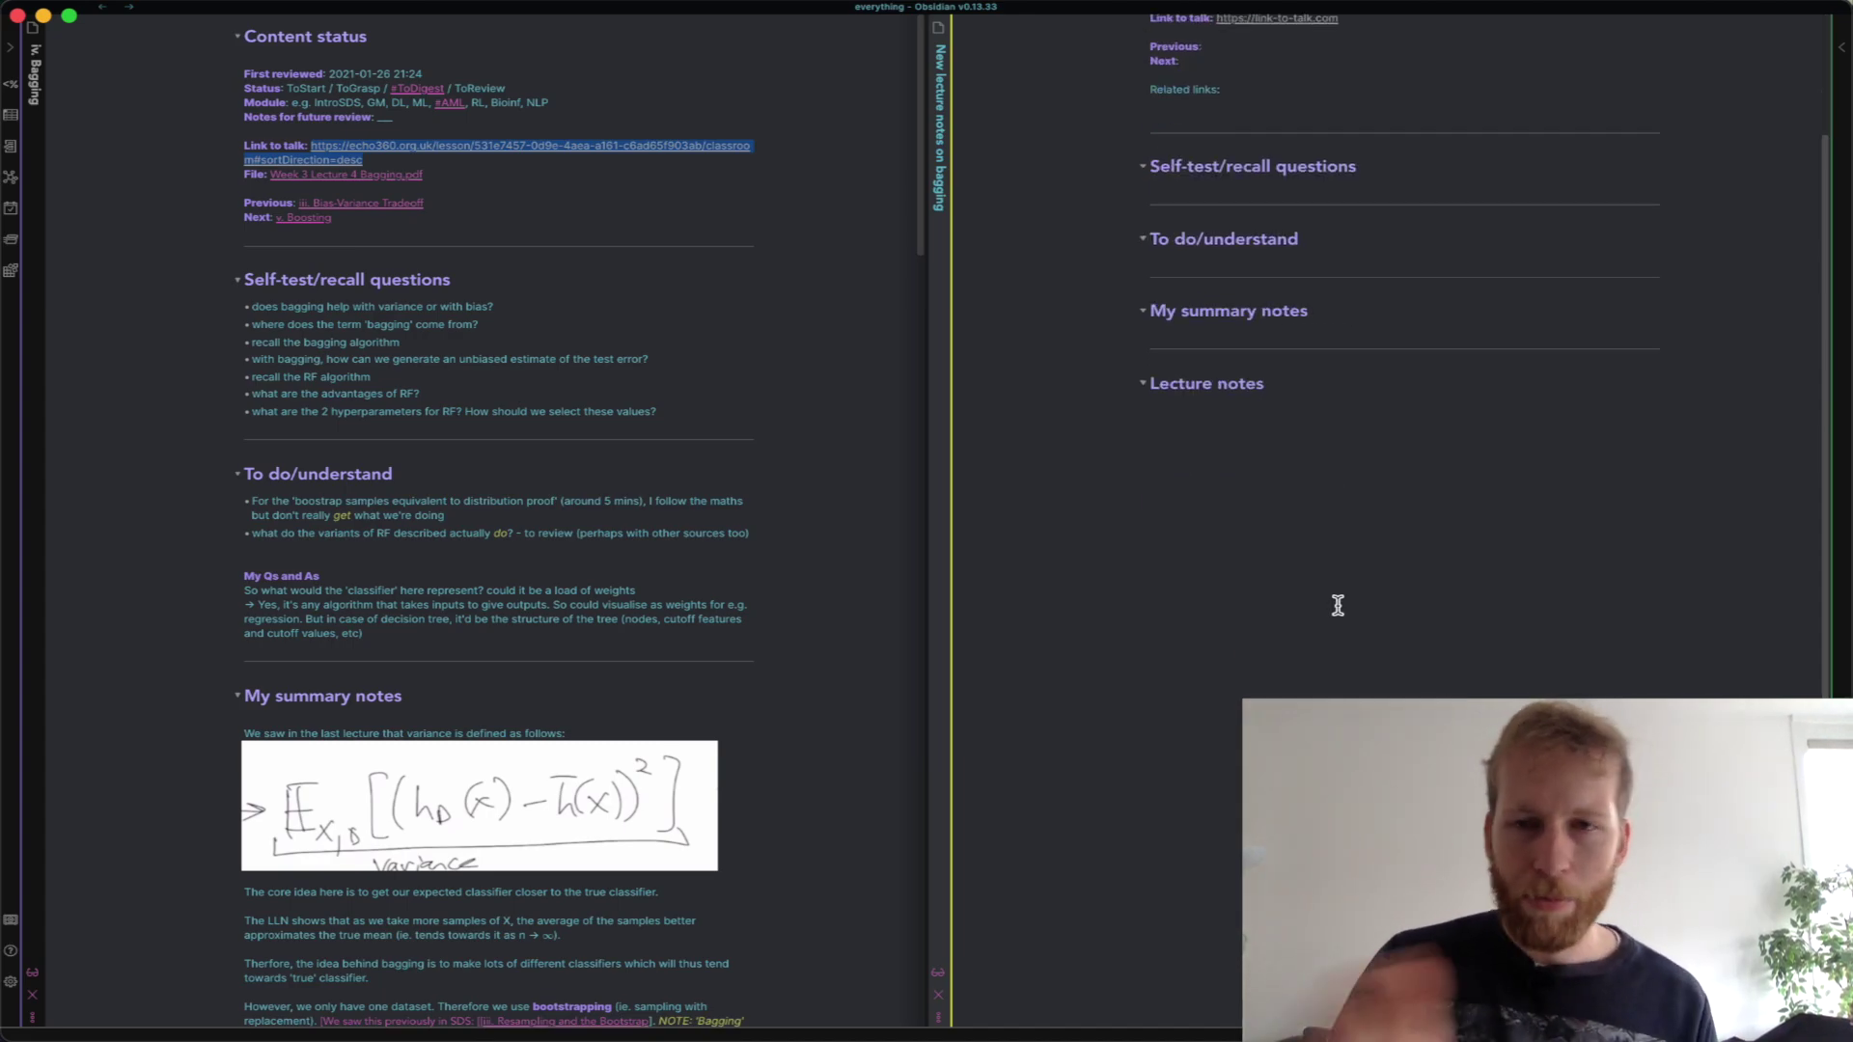
{"action": "scroll", "coordinate": [847, 673], "scroll_direction": "down", "scroll_amount": 7}
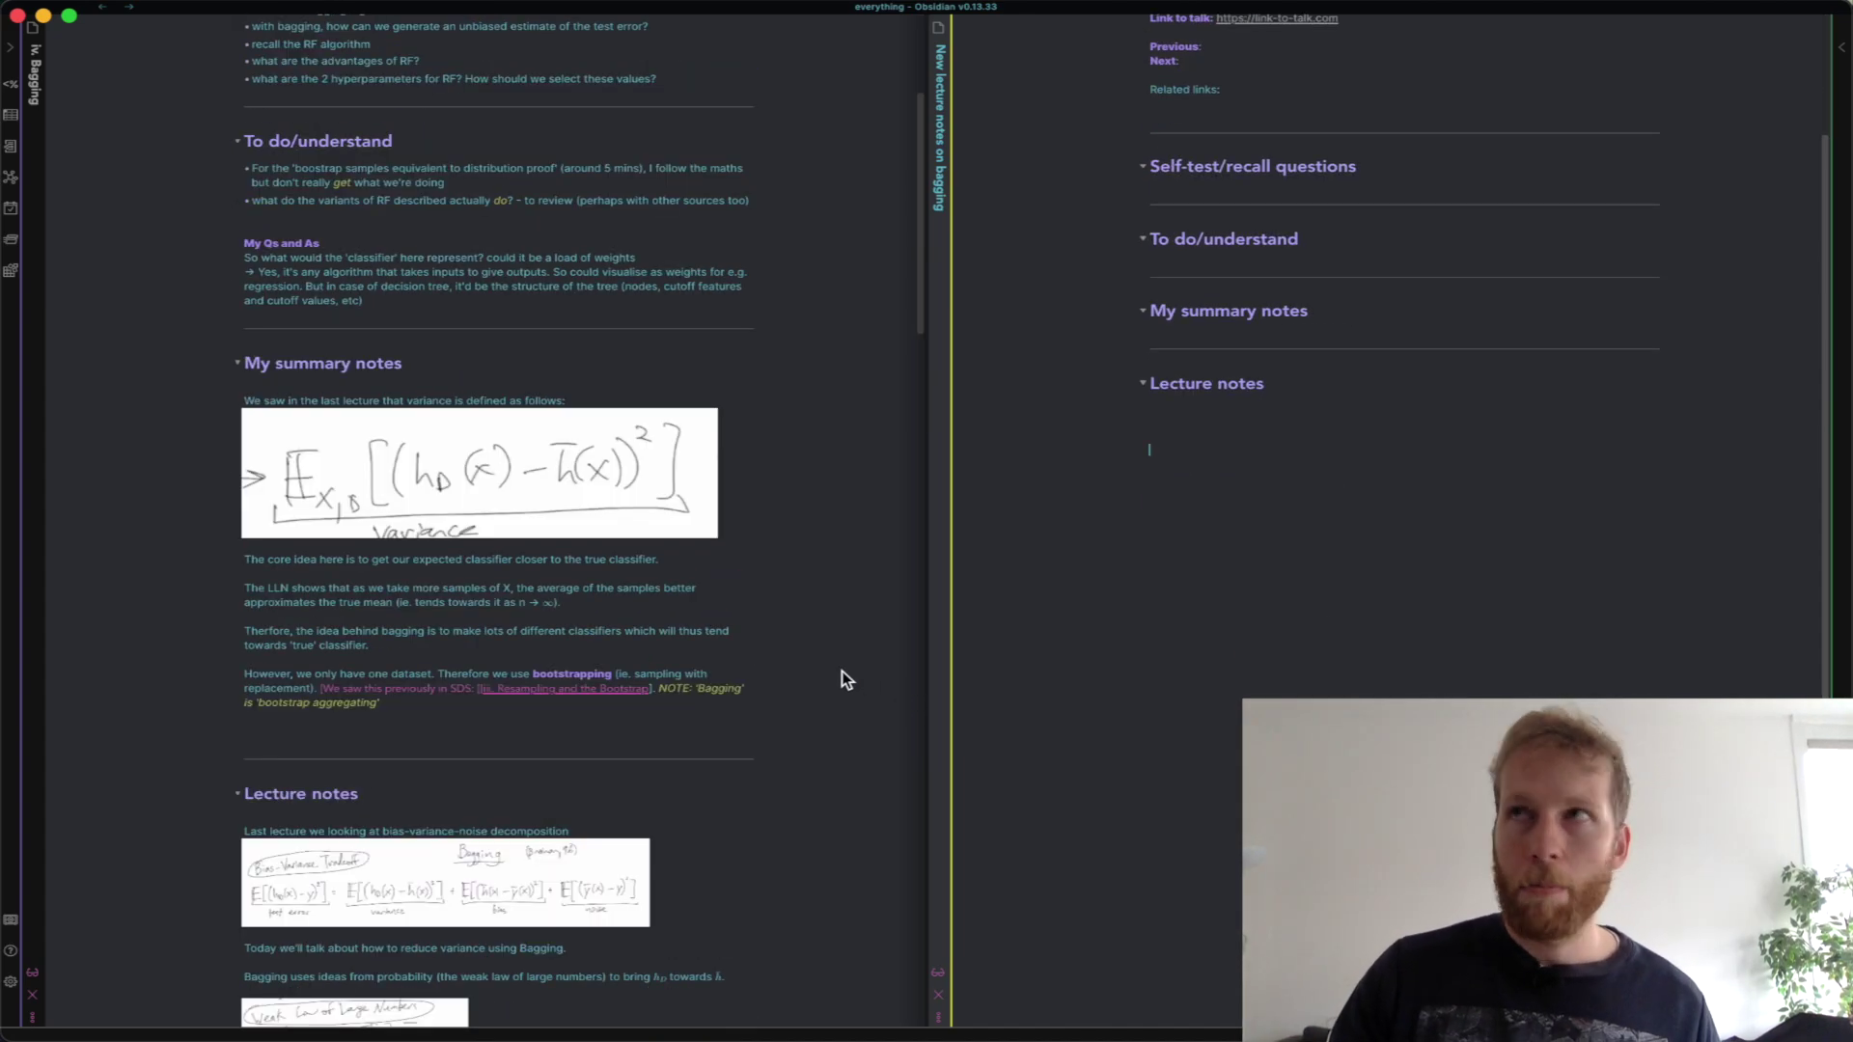
{"action": "scroll", "coordinate": [795, 608], "scroll_direction": "down", "scroll_amount": 3}
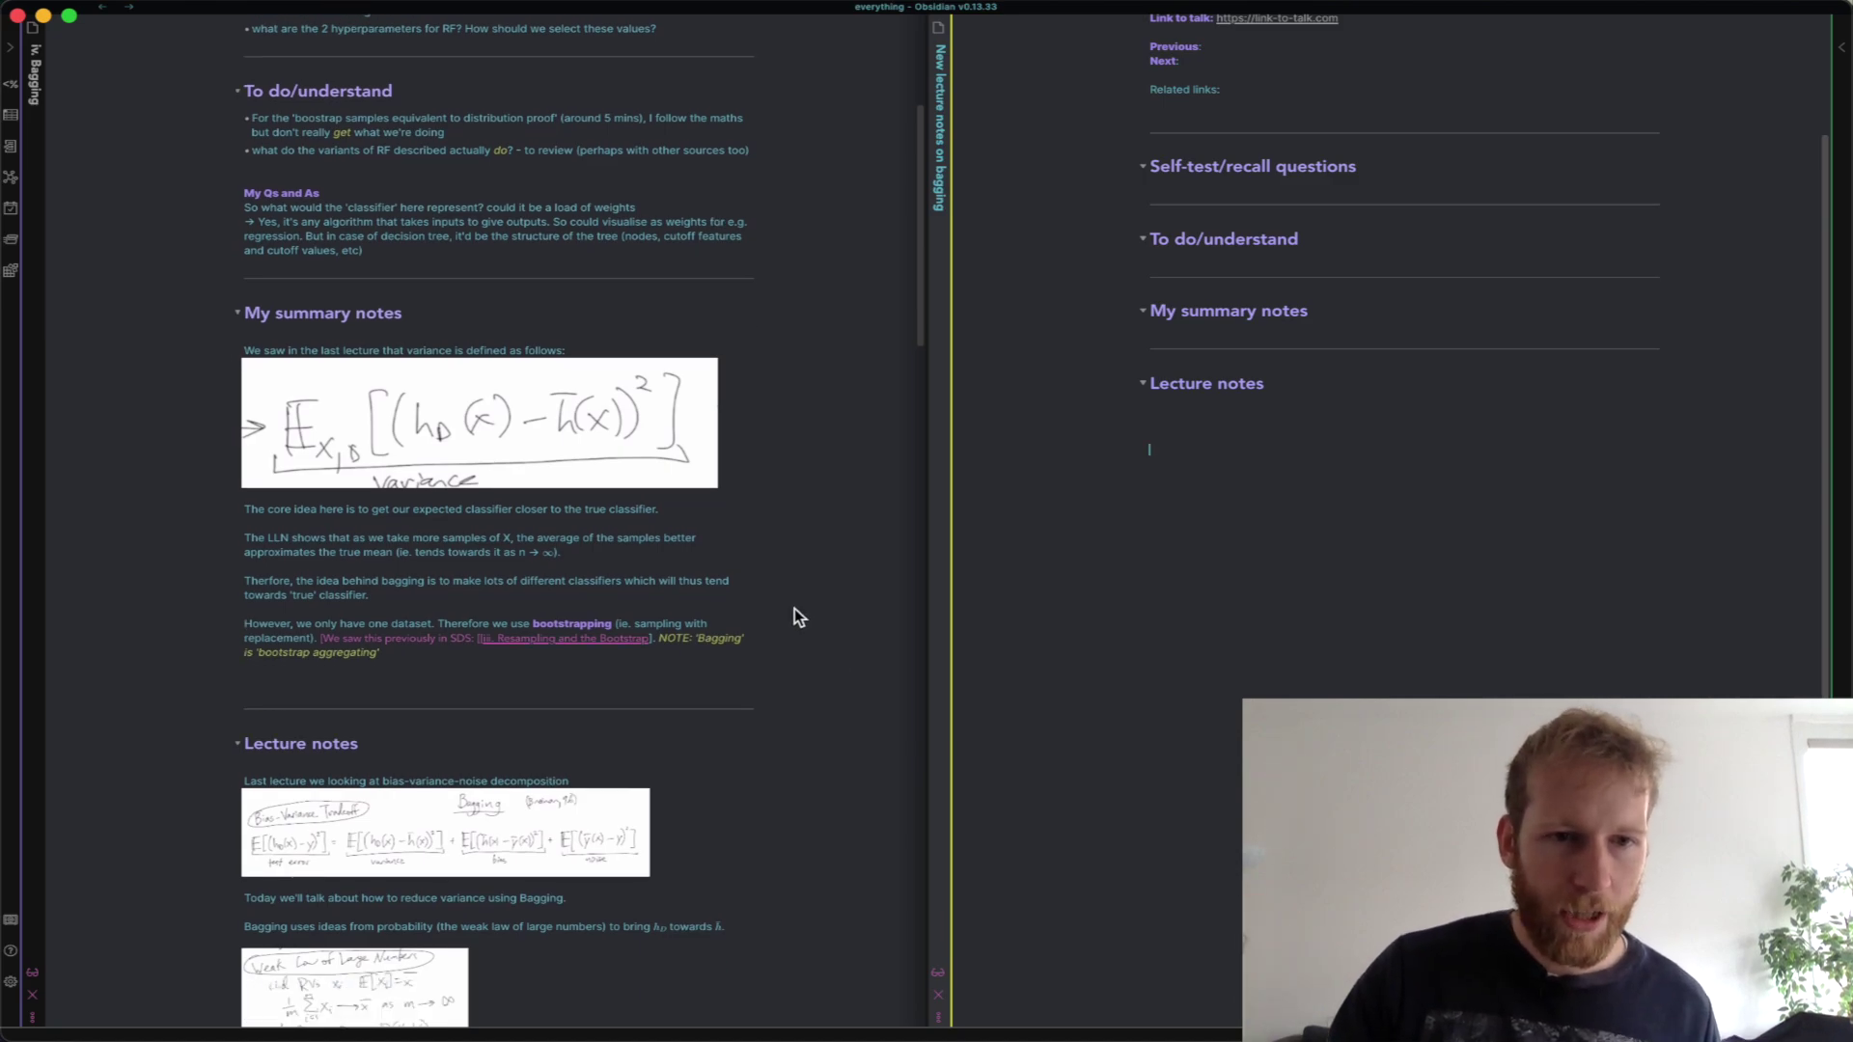
{"action": "scroll", "coordinate": [463, 757], "scroll_direction": "down", "scroll_amount": 2}
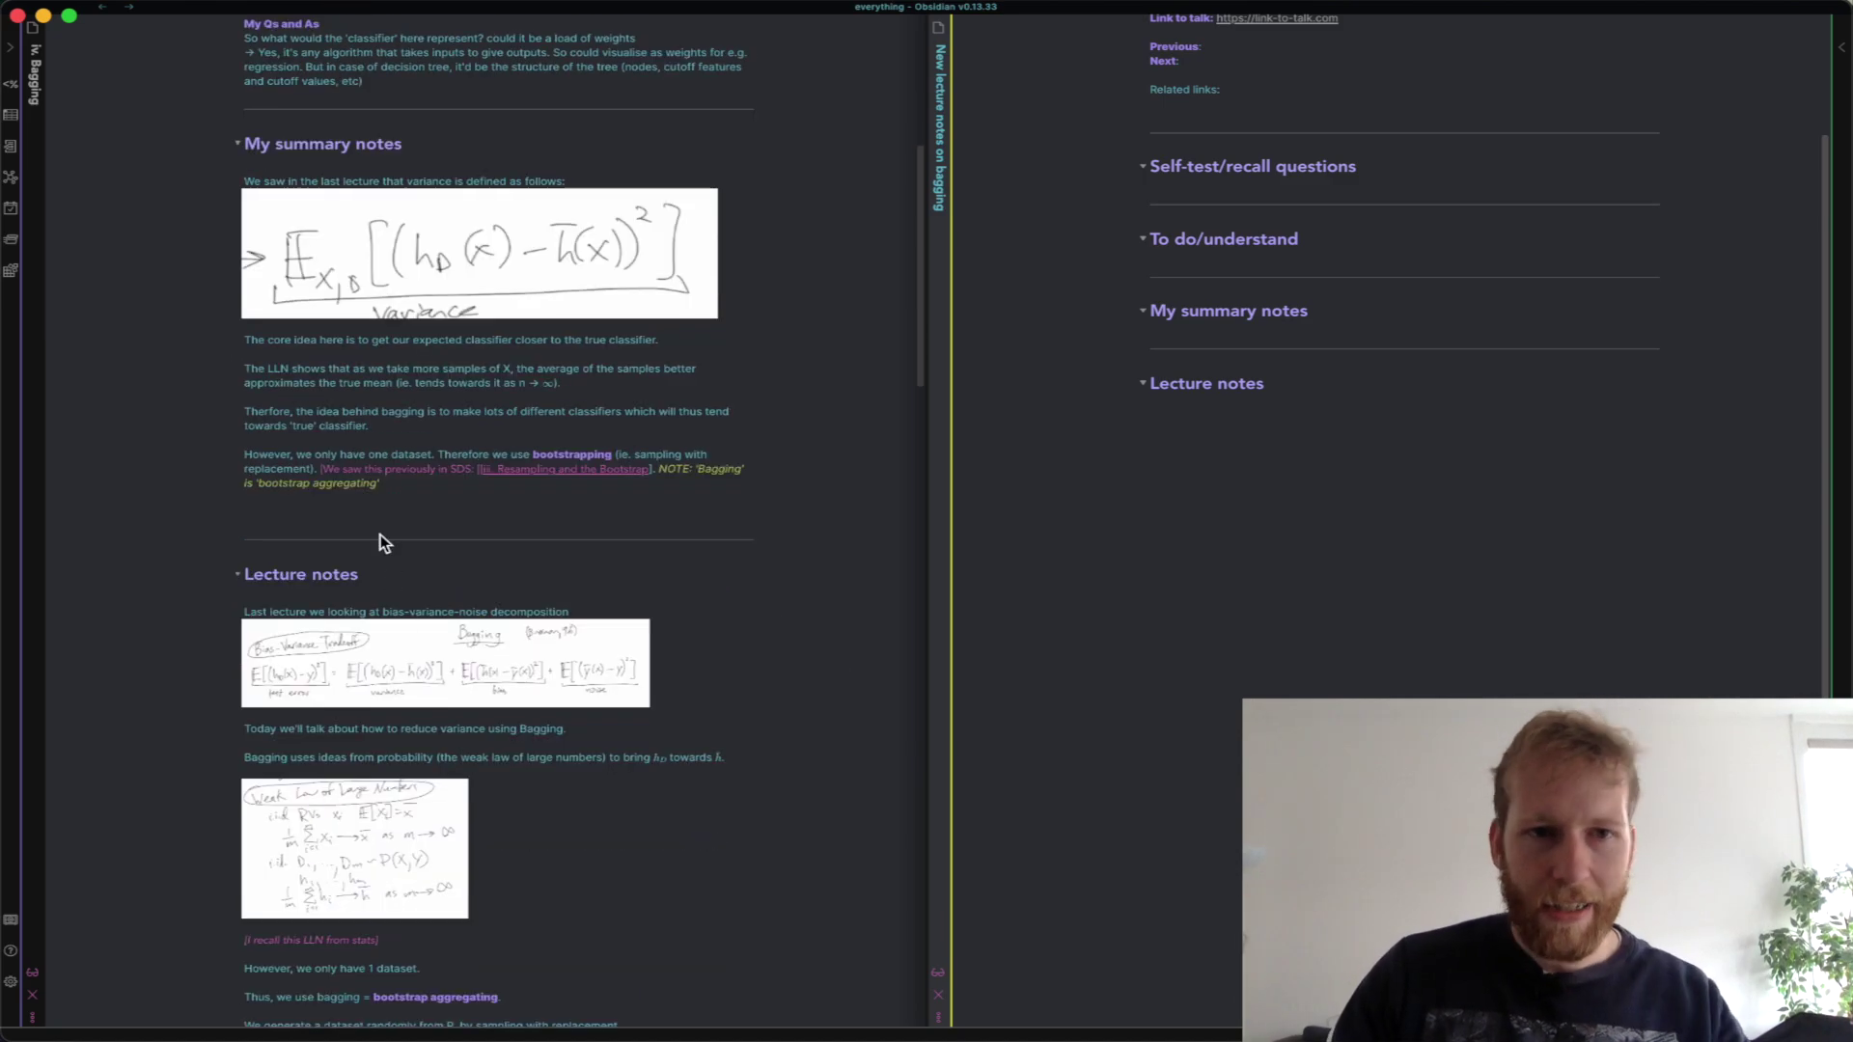
{"action": "scroll", "coordinate": [382, 705], "scroll_direction": "down", "scroll_amount": 3}
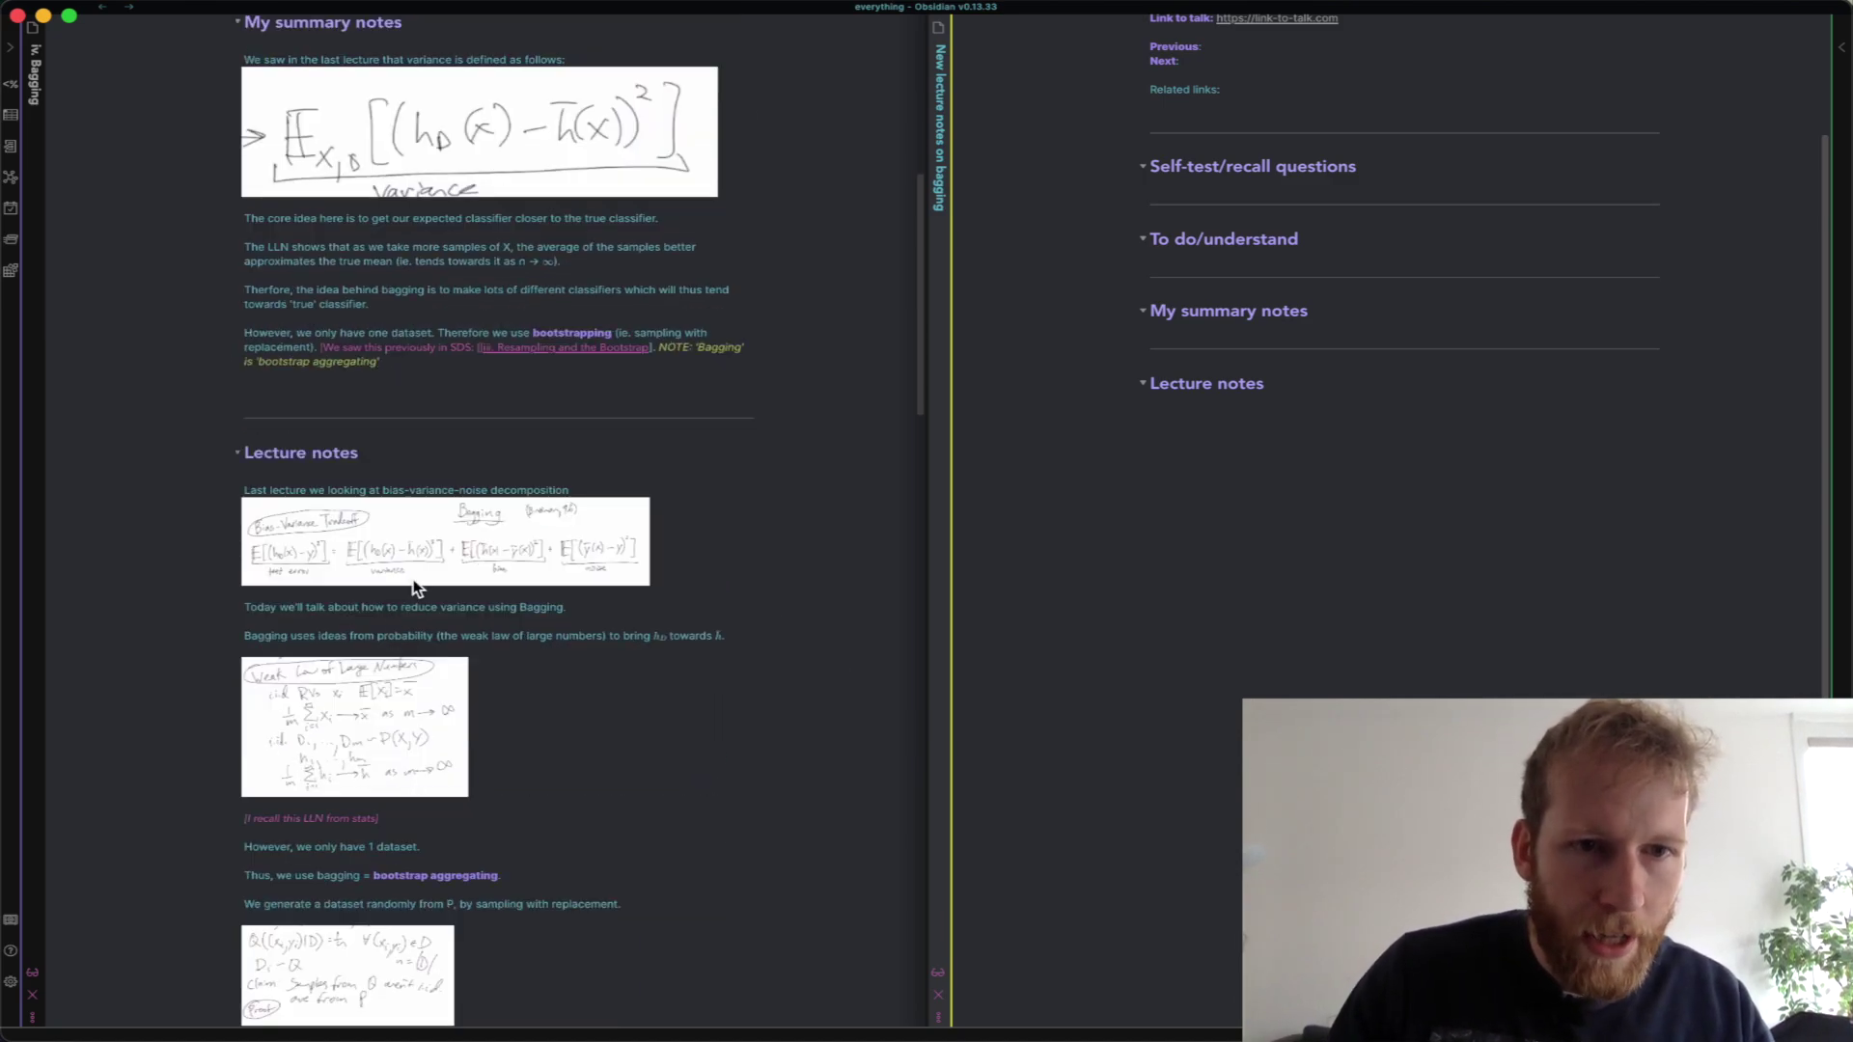
{"action": "scroll", "coordinate": [449, 560], "scroll_direction": "down", "scroll_amount": 6}
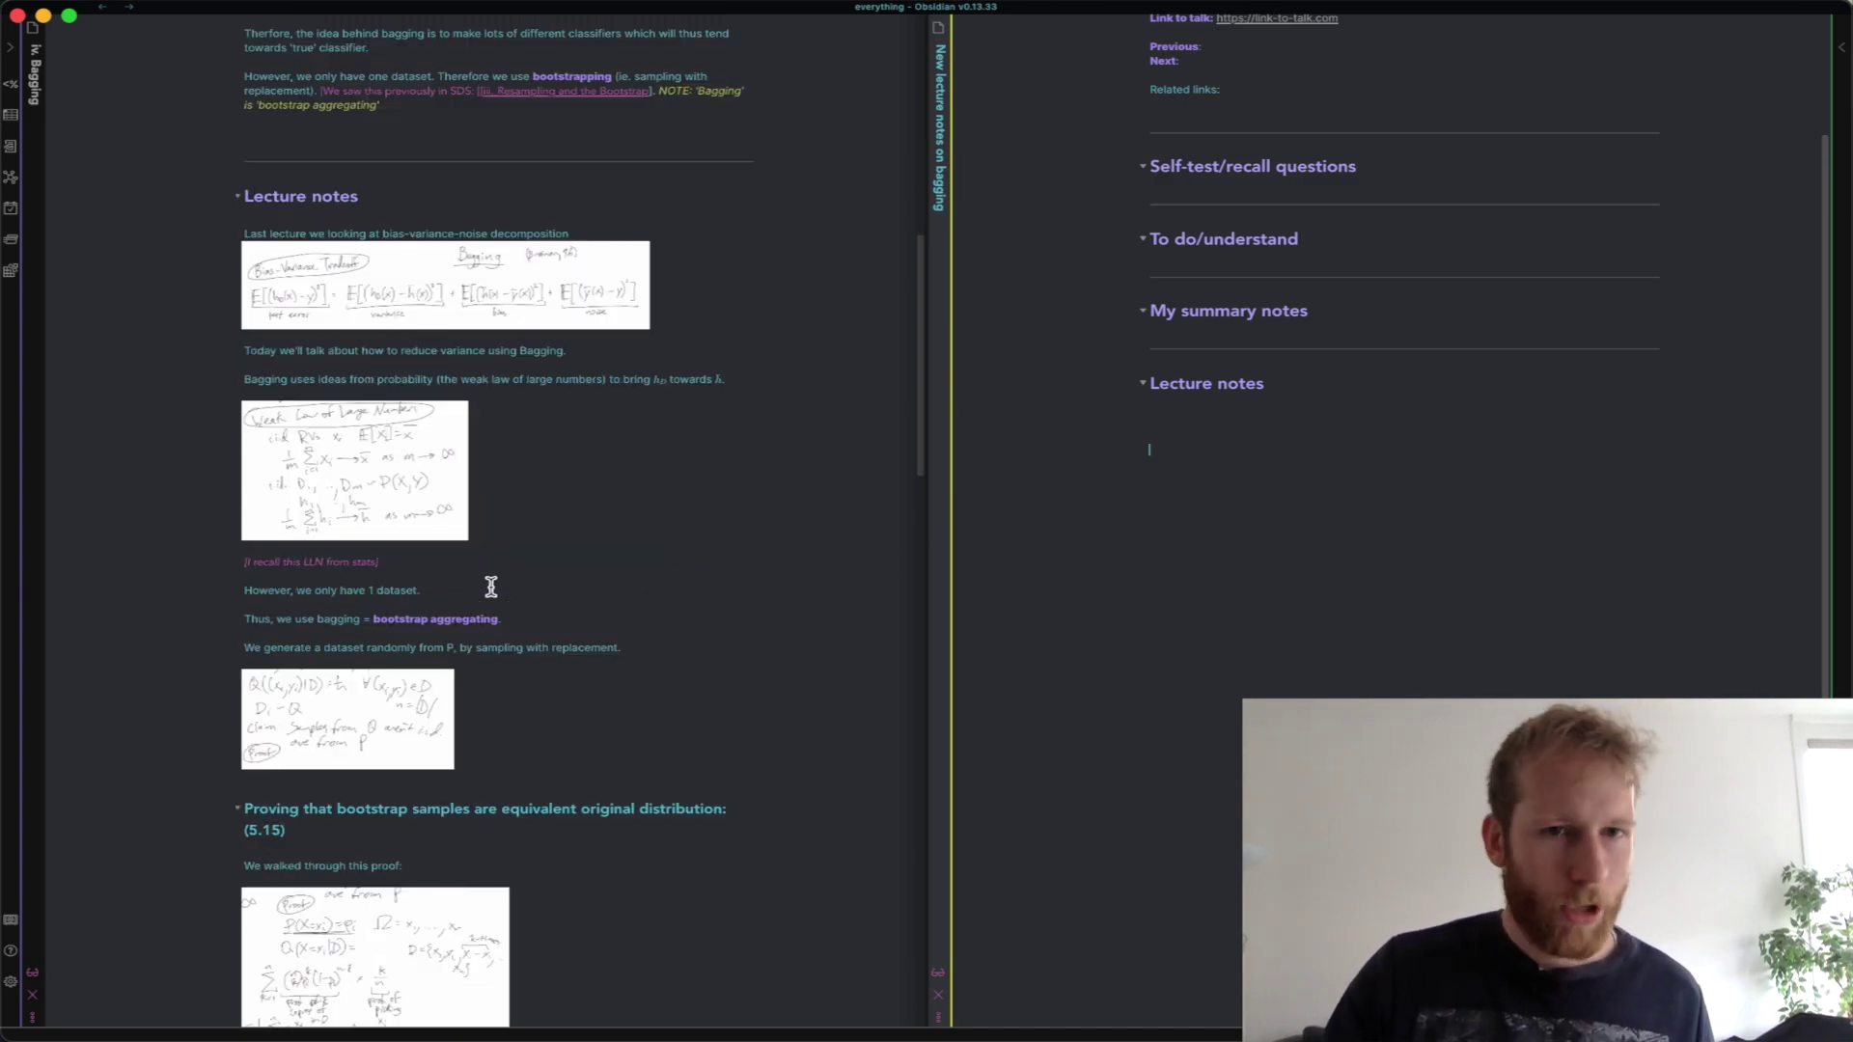
Capture the bootstrap aggregating passage with its sampling formula, paste the screenshot under the new note's Lecture notes heading, and undo the paste.
{"action": "key", "text": "super+shift+4"}
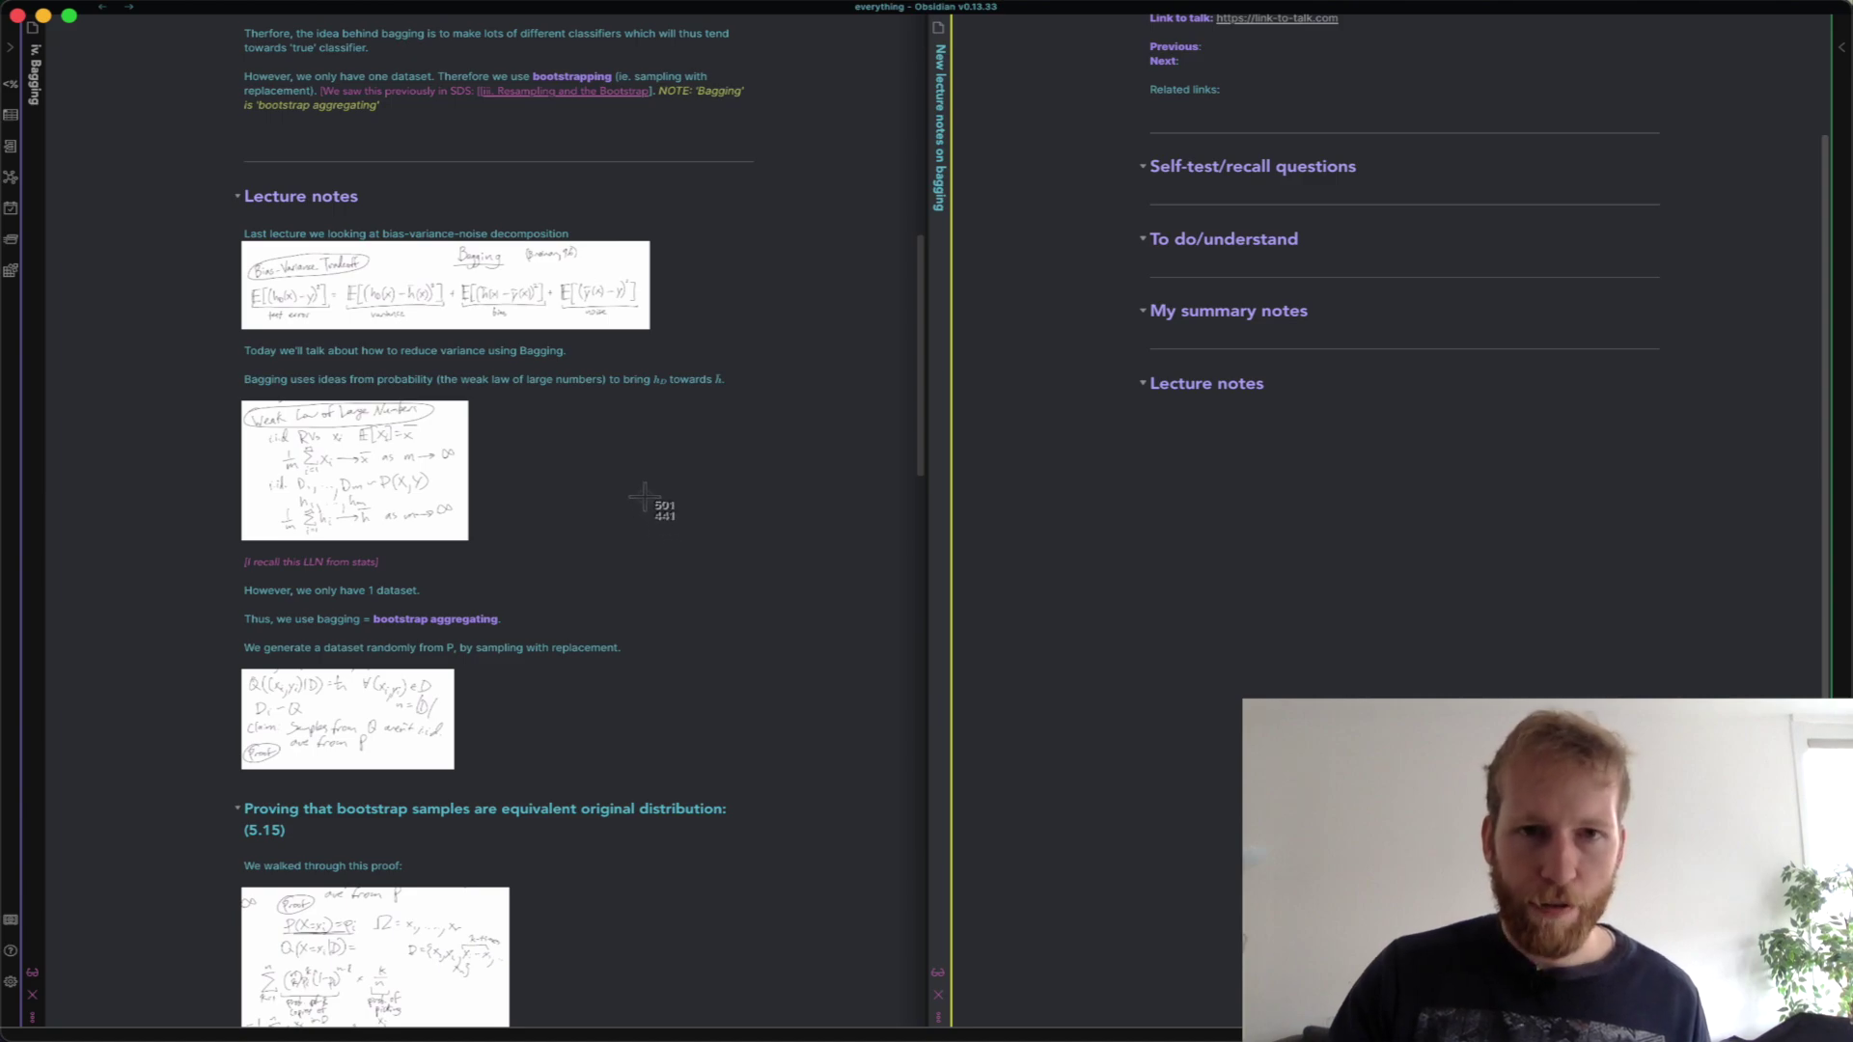
{"action": "left_click_drag", "start_coordinate": [628, 414], "coordinate": [1625, 1013]}
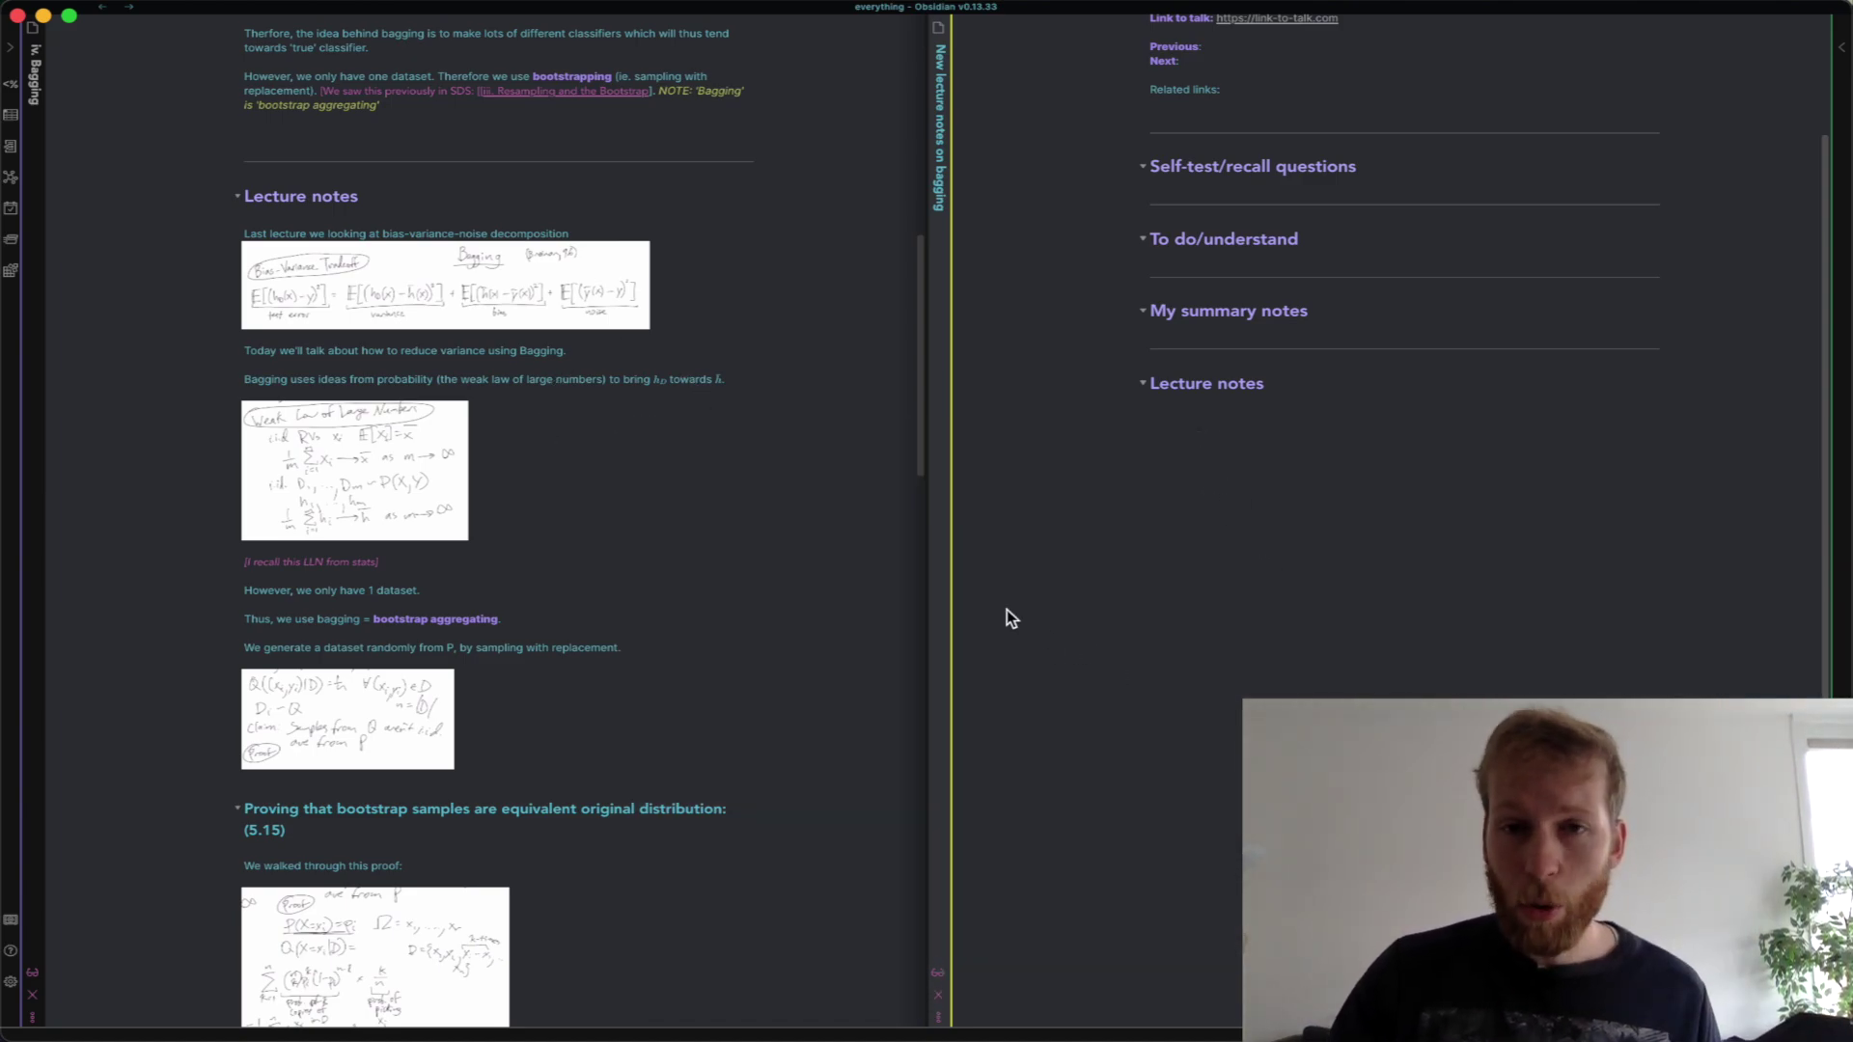
{"action": "key", "text": "super+shift+5"}
{"action": "left_click", "coordinate": [277, 653]}
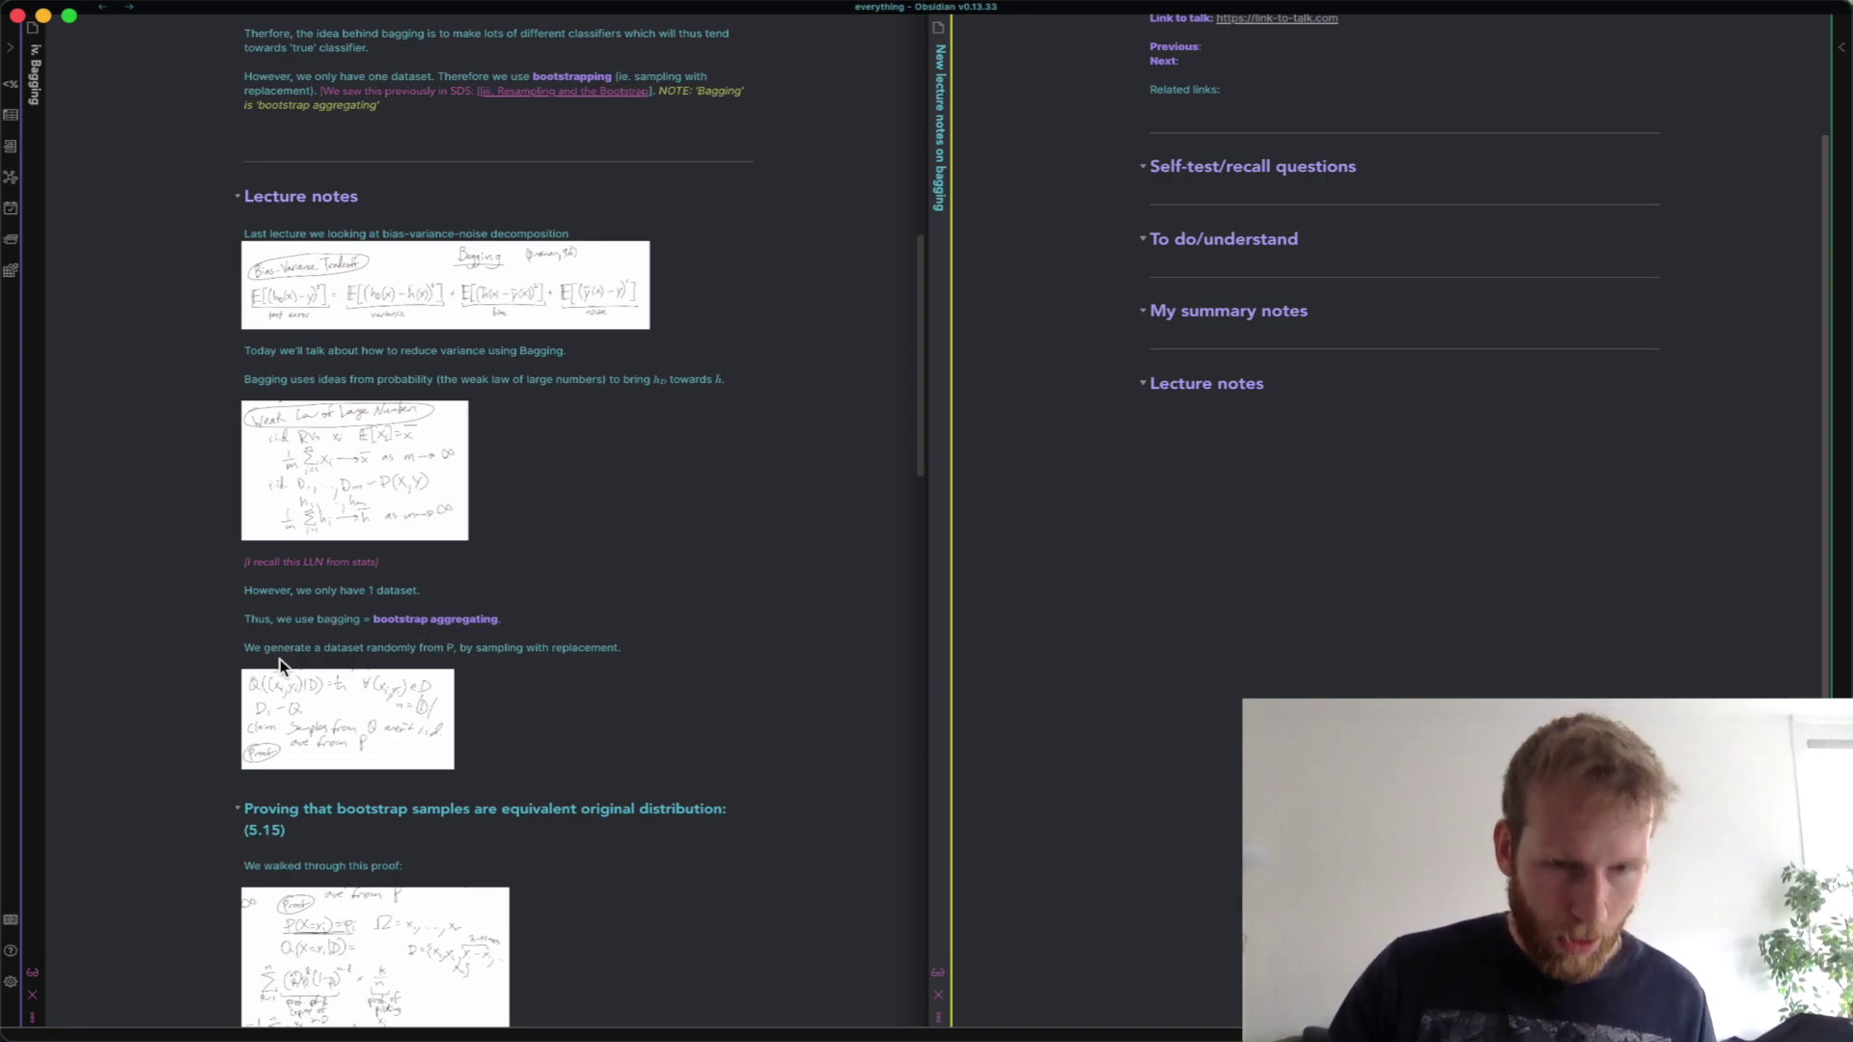
{"action": "left_click_drag", "start_coordinate": [186, 614], "coordinate": [703, 778]}
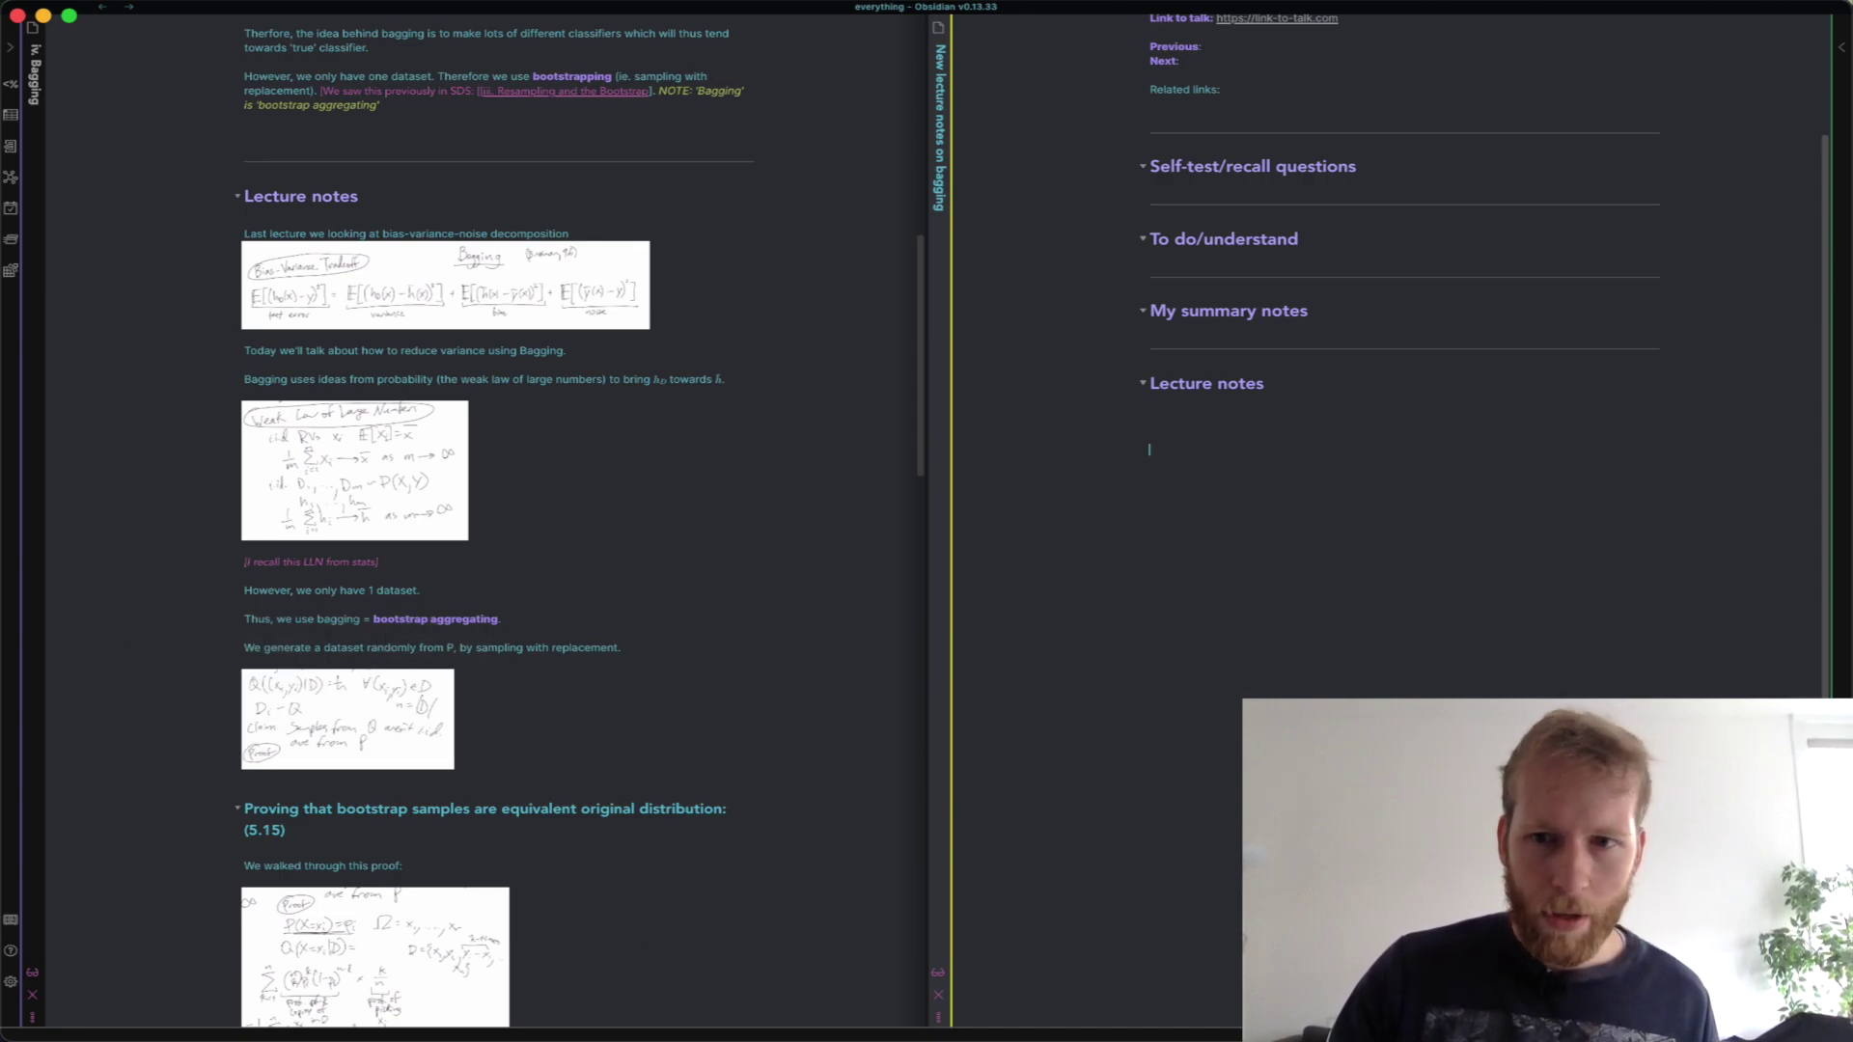
{"action": "key", "text": "super+v"}
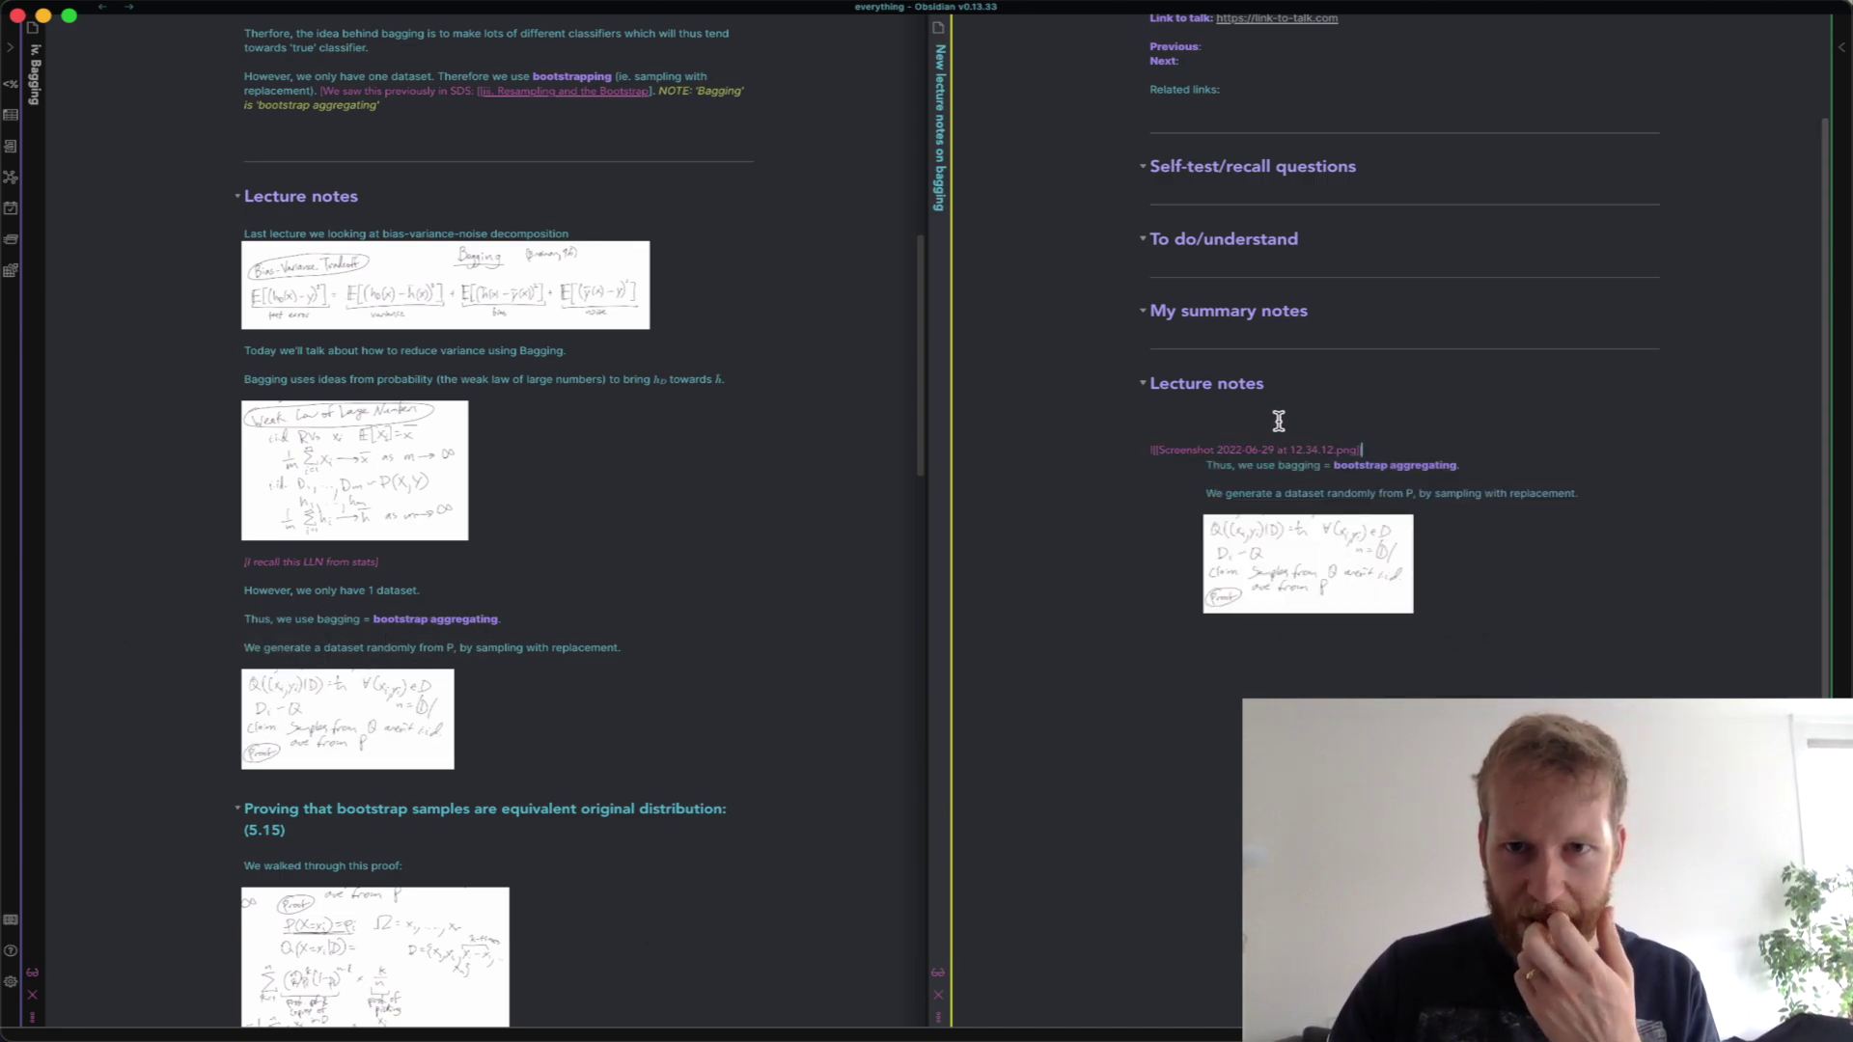
{"action": "left_click", "coordinate": [1278, 418]}
{"action": "key", "text": "super+z"}
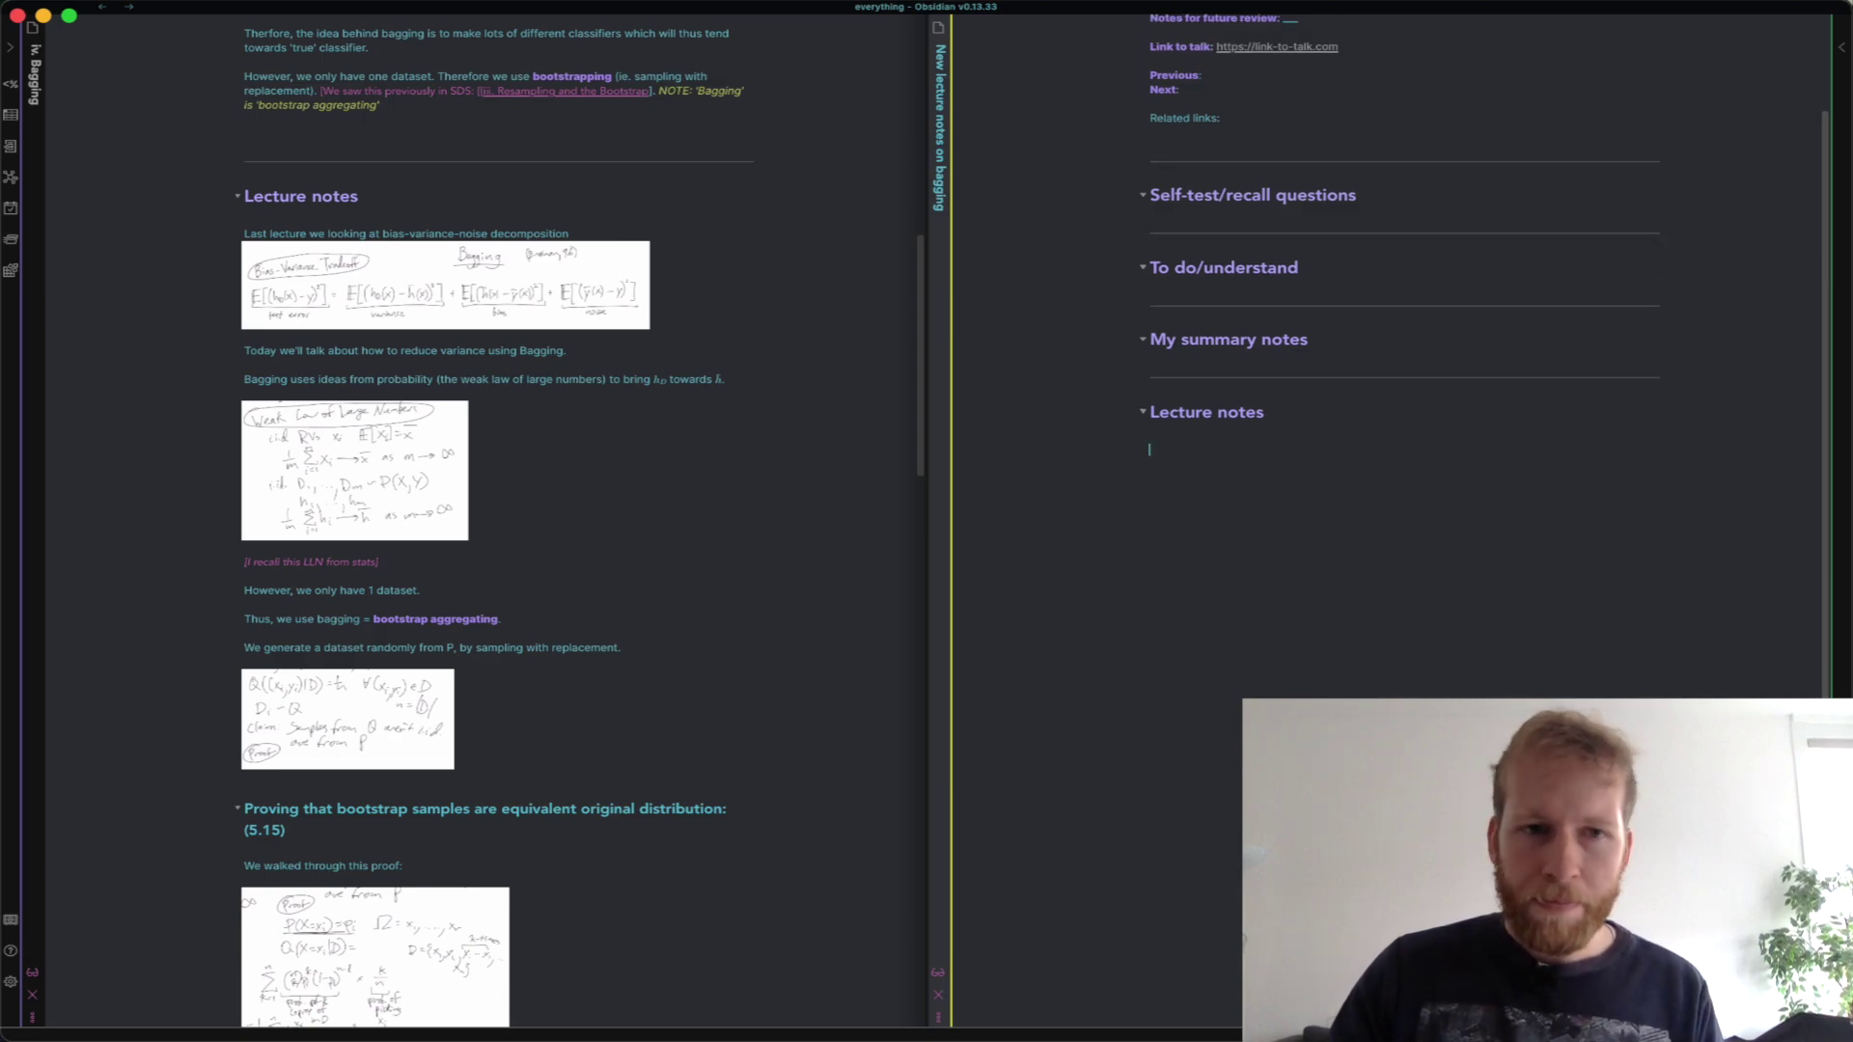
Examine the bootstrap proof, bagging algorithm and Advantages sections in the existing Bagging note.
{"action": "scroll", "coordinate": [826, 538], "scroll_direction": "down", "scroll_amount": 1}
{"action": "scroll", "coordinate": [826, 531], "scroll_direction": "down", "scroll_amount": 5}
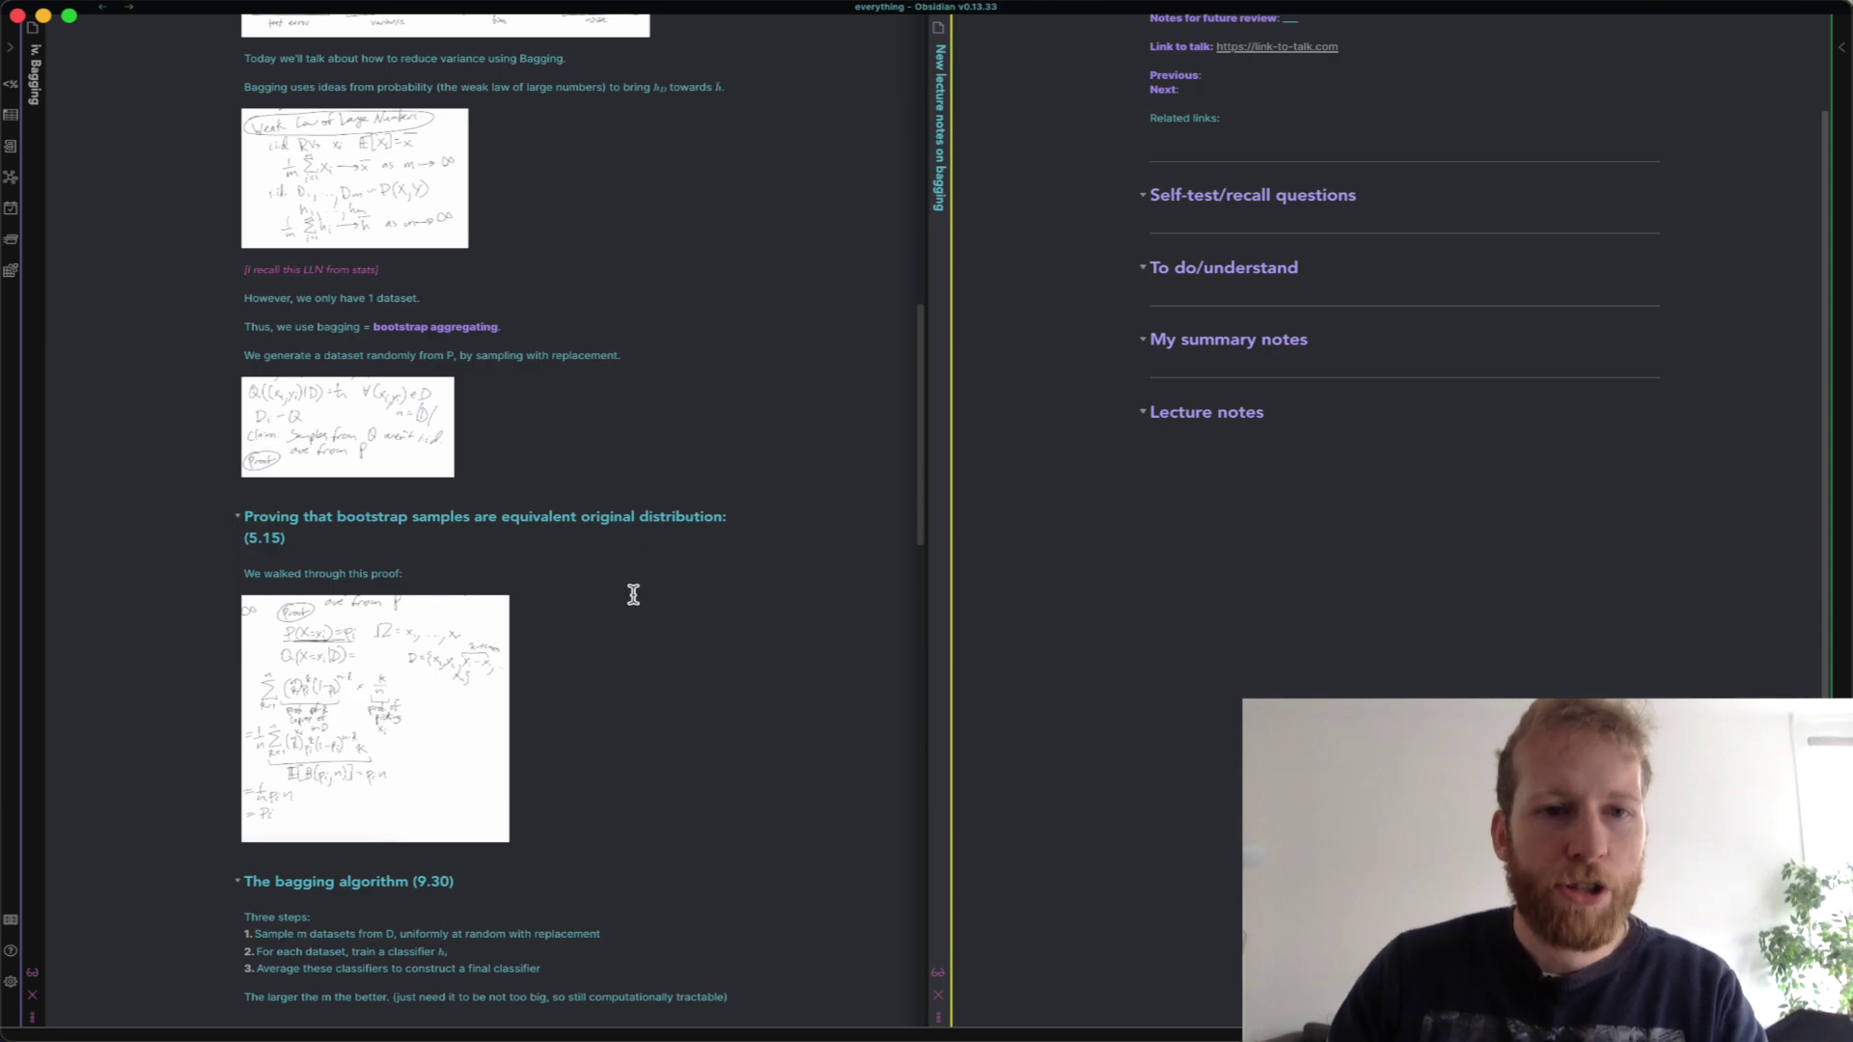
{"action": "scroll", "coordinate": [633, 591], "scroll_direction": "down", "scroll_amount": 4}
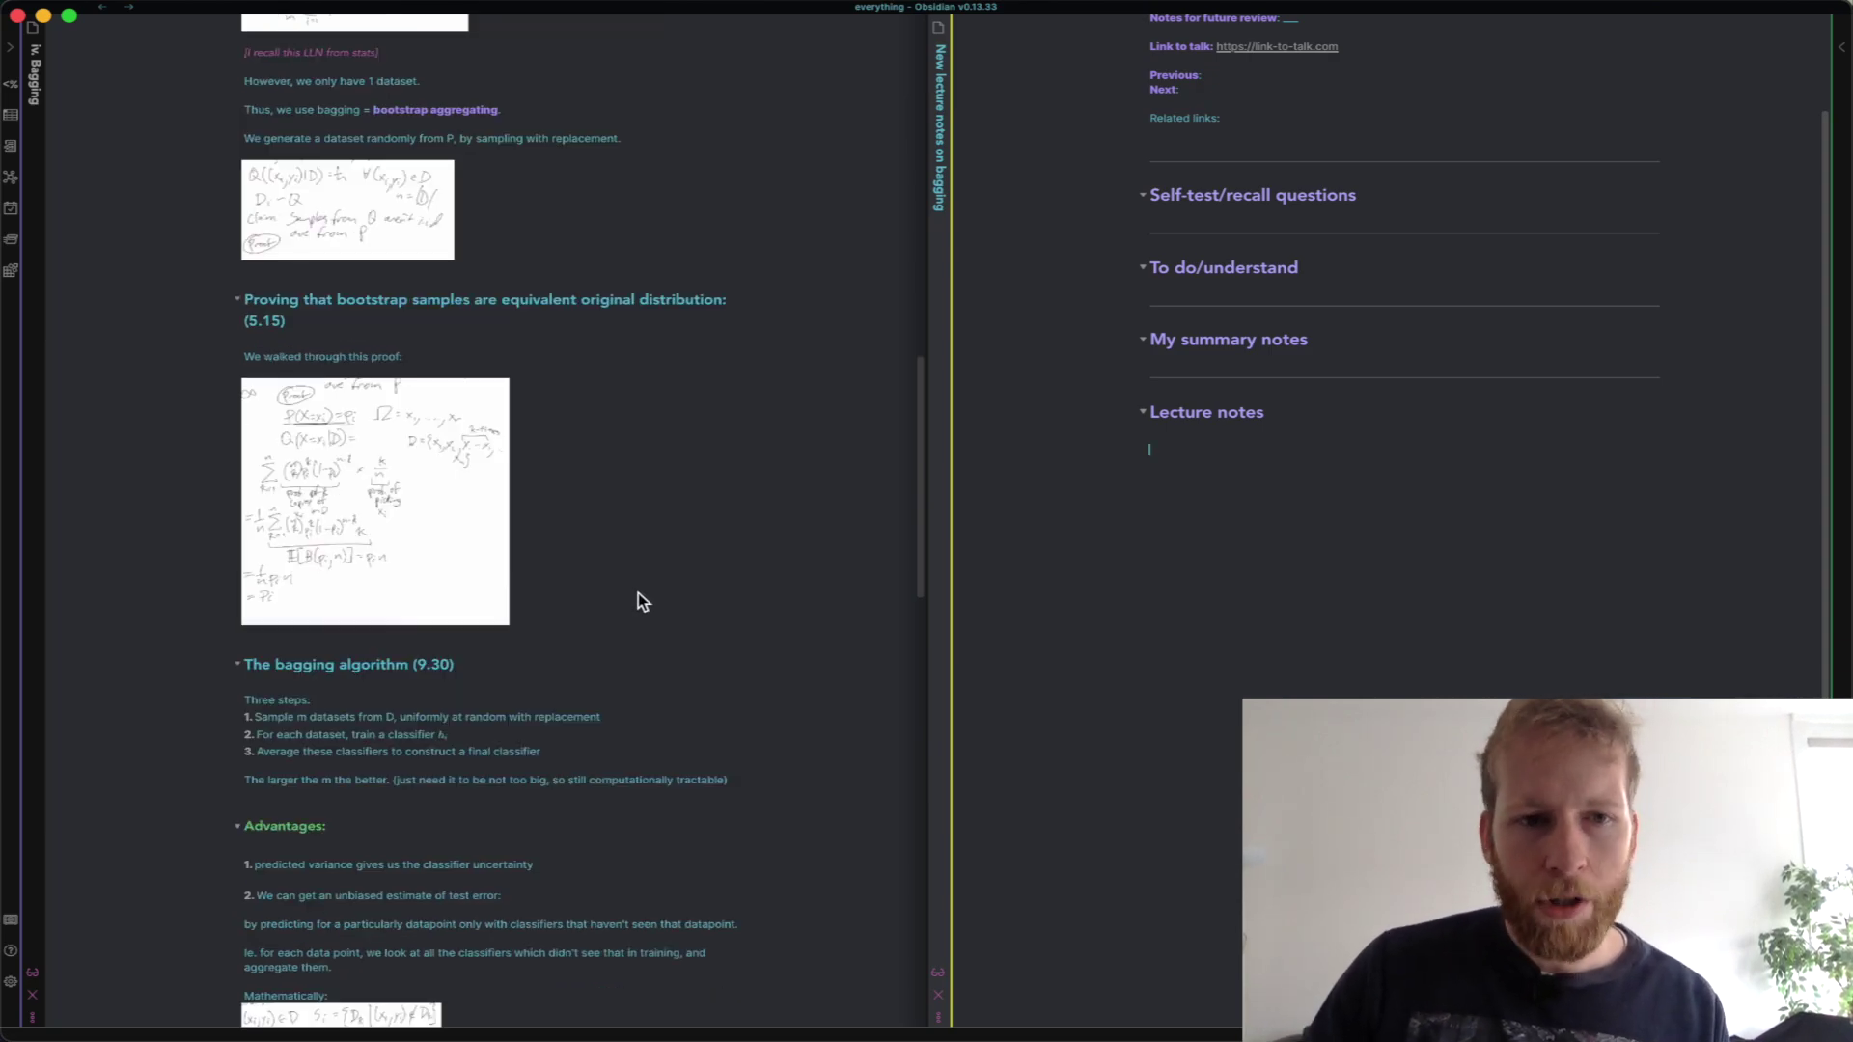
{"action": "scroll", "coordinate": [639, 594], "scroll_direction": "down", "scroll_amount": 1}
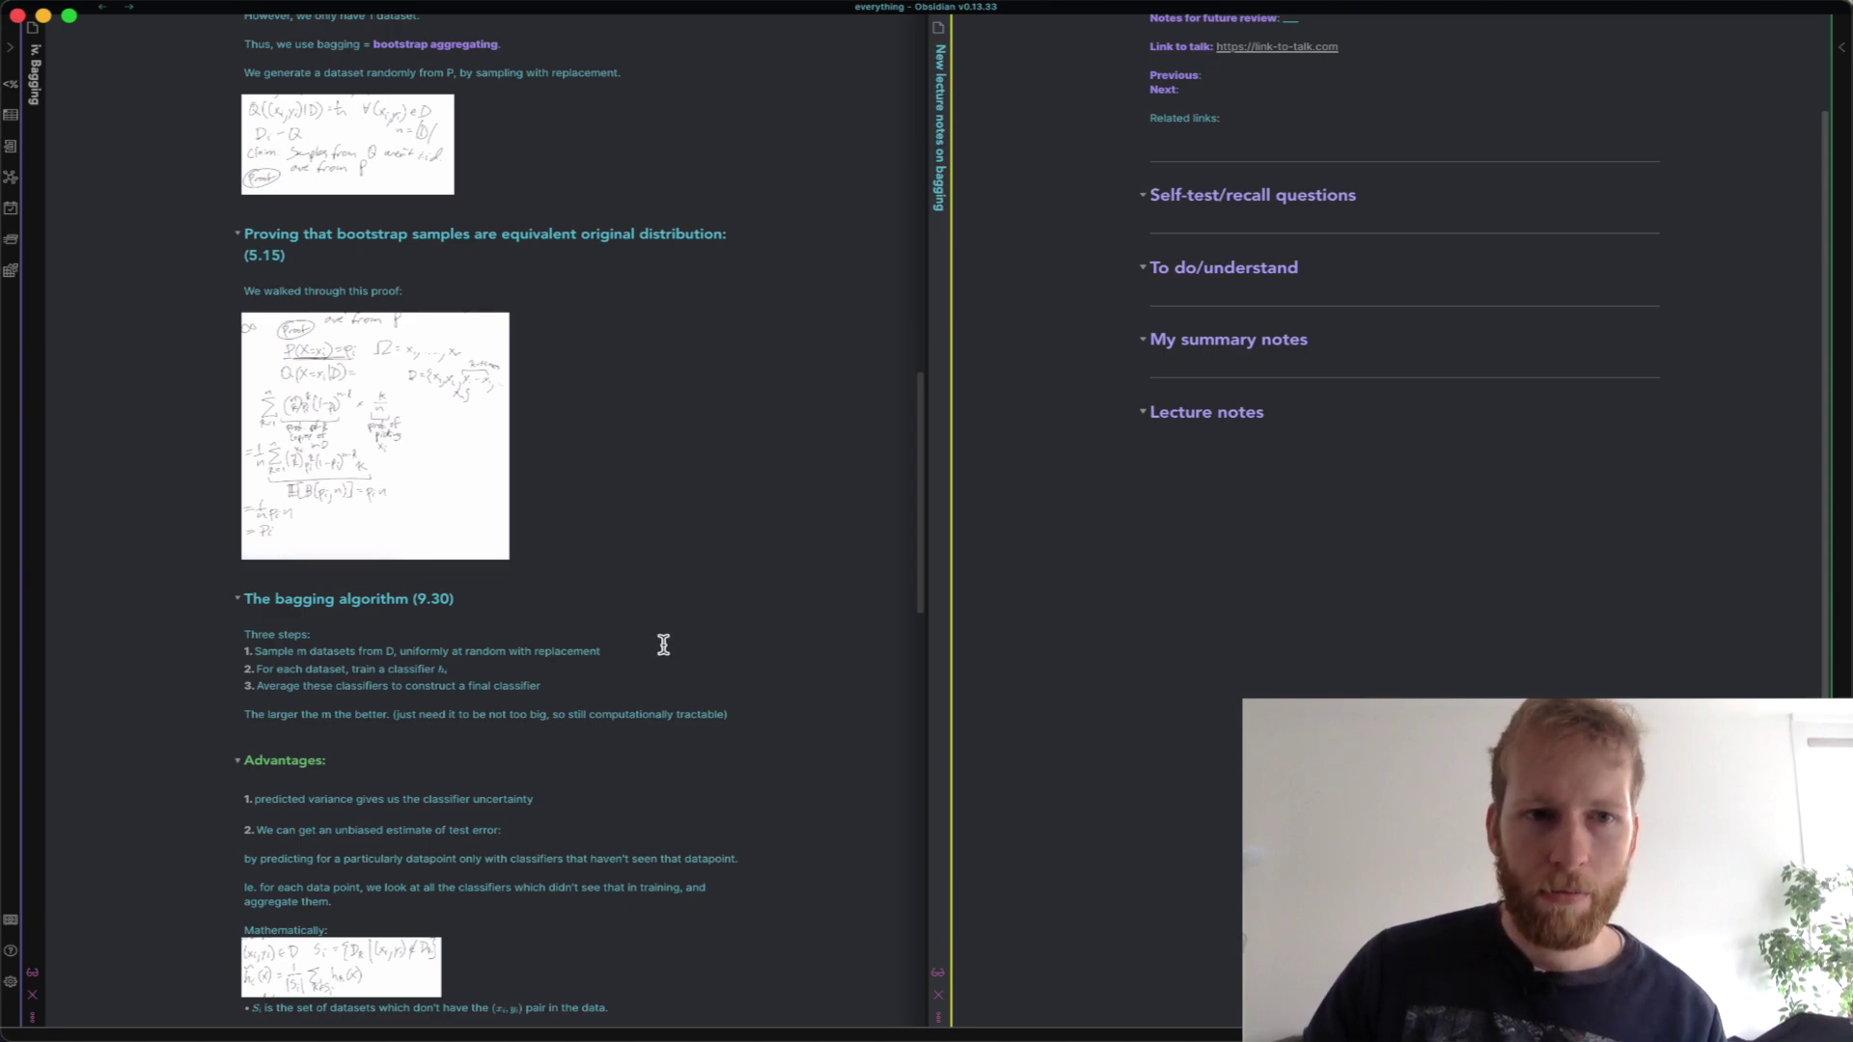
{"action": "scroll", "coordinate": [663, 645], "scroll_direction": "down", "scroll_amount": 1}
{"action": "scroll", "coordinate": [845, 395], "scroll_direction": "up", "scroll_amount": 1}
Add an empty line under the Self-test/recall questions heading of the new bagging note.
{"action": "left_click_drag", "start_coordinate": [1276, 187], "coordinate": [1323, 364]}
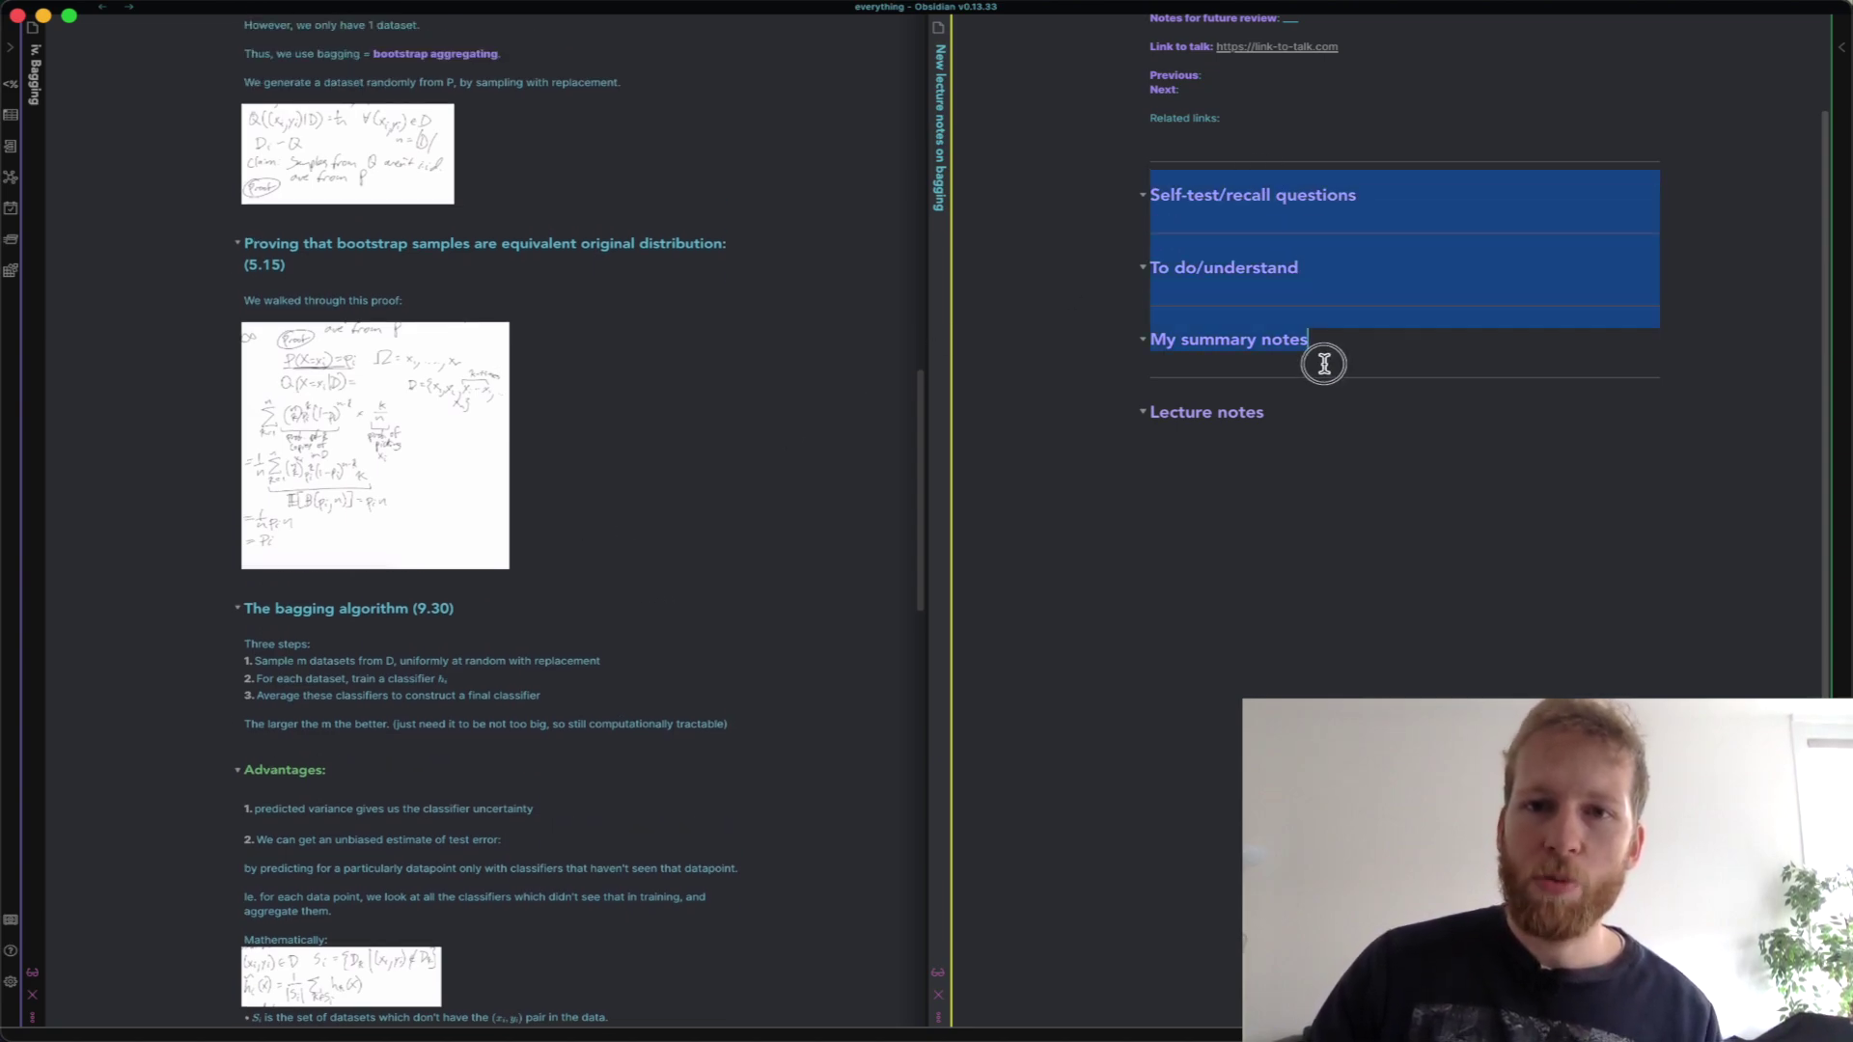
{"action": "left_click", "coordinate": [1230, 218]}
{"action": "left_click", "coordinate": [1226, 193]}
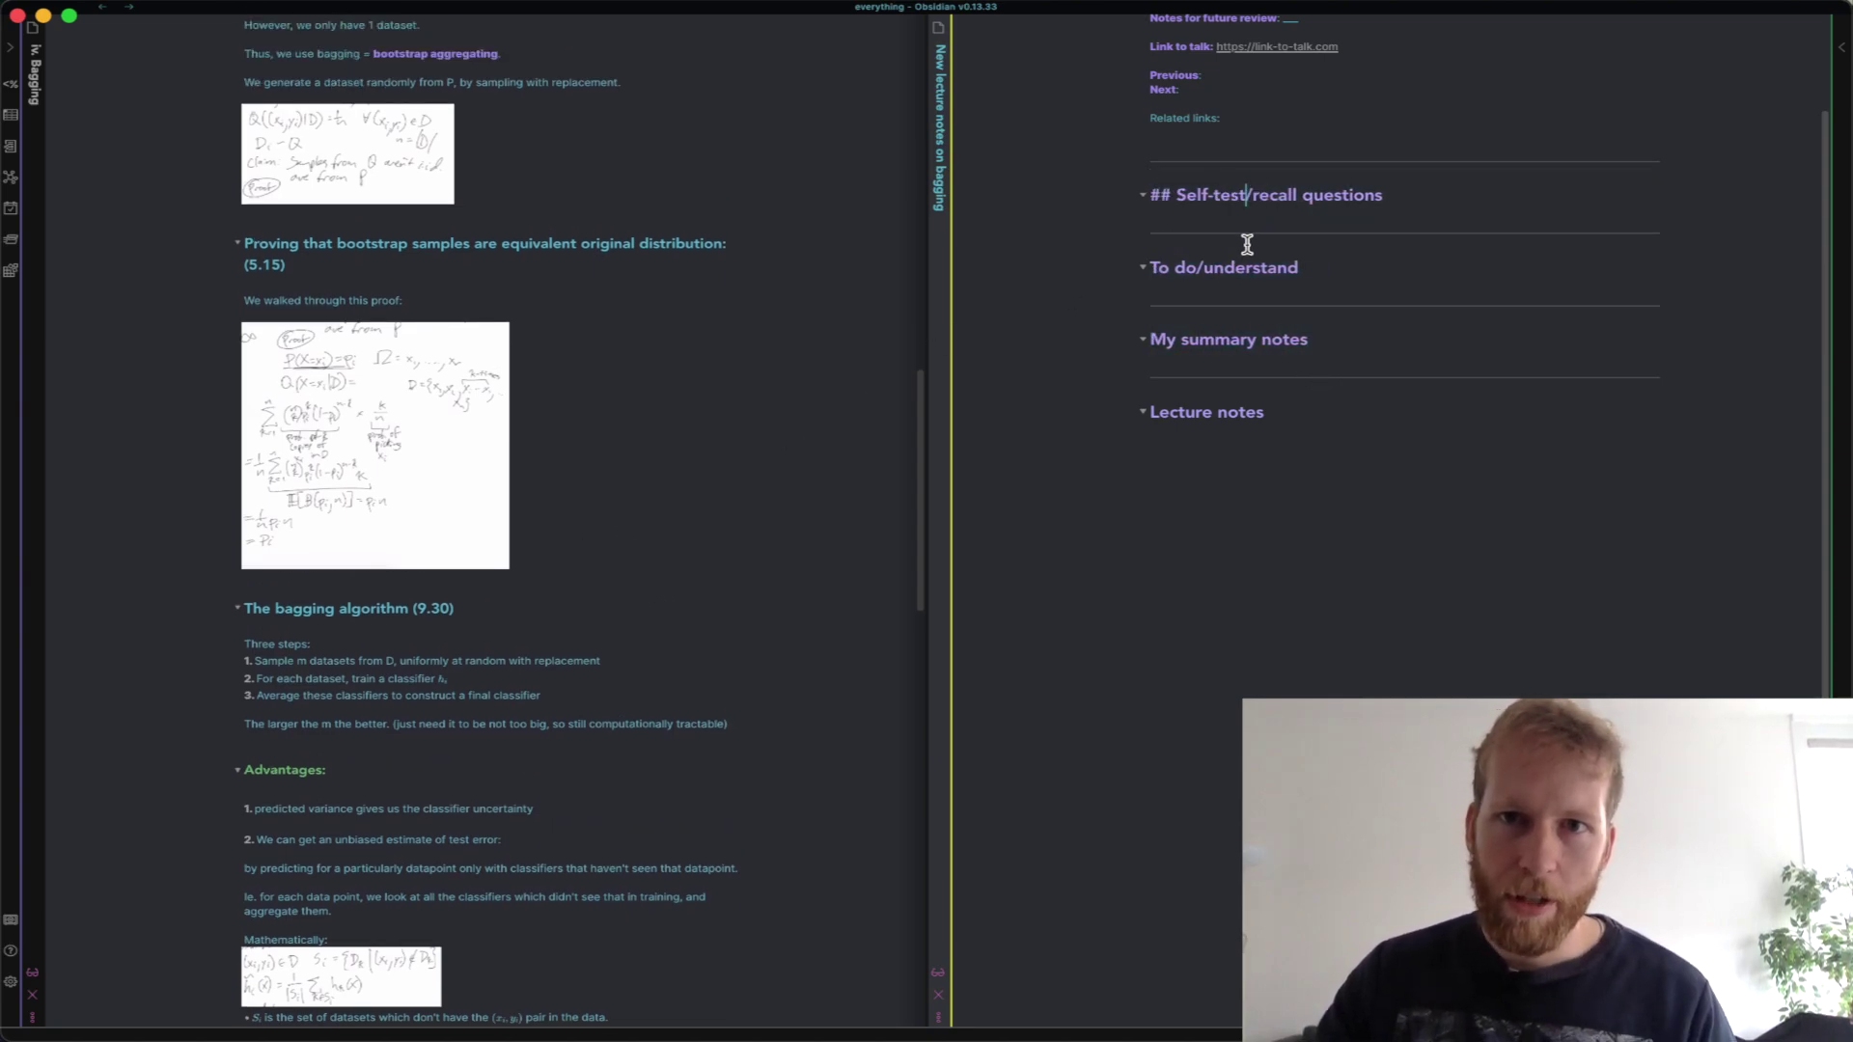
{"action": "scroll", "coordinate": [1255, 280], "scroll_direction": "up", "scroll_amount": 1}
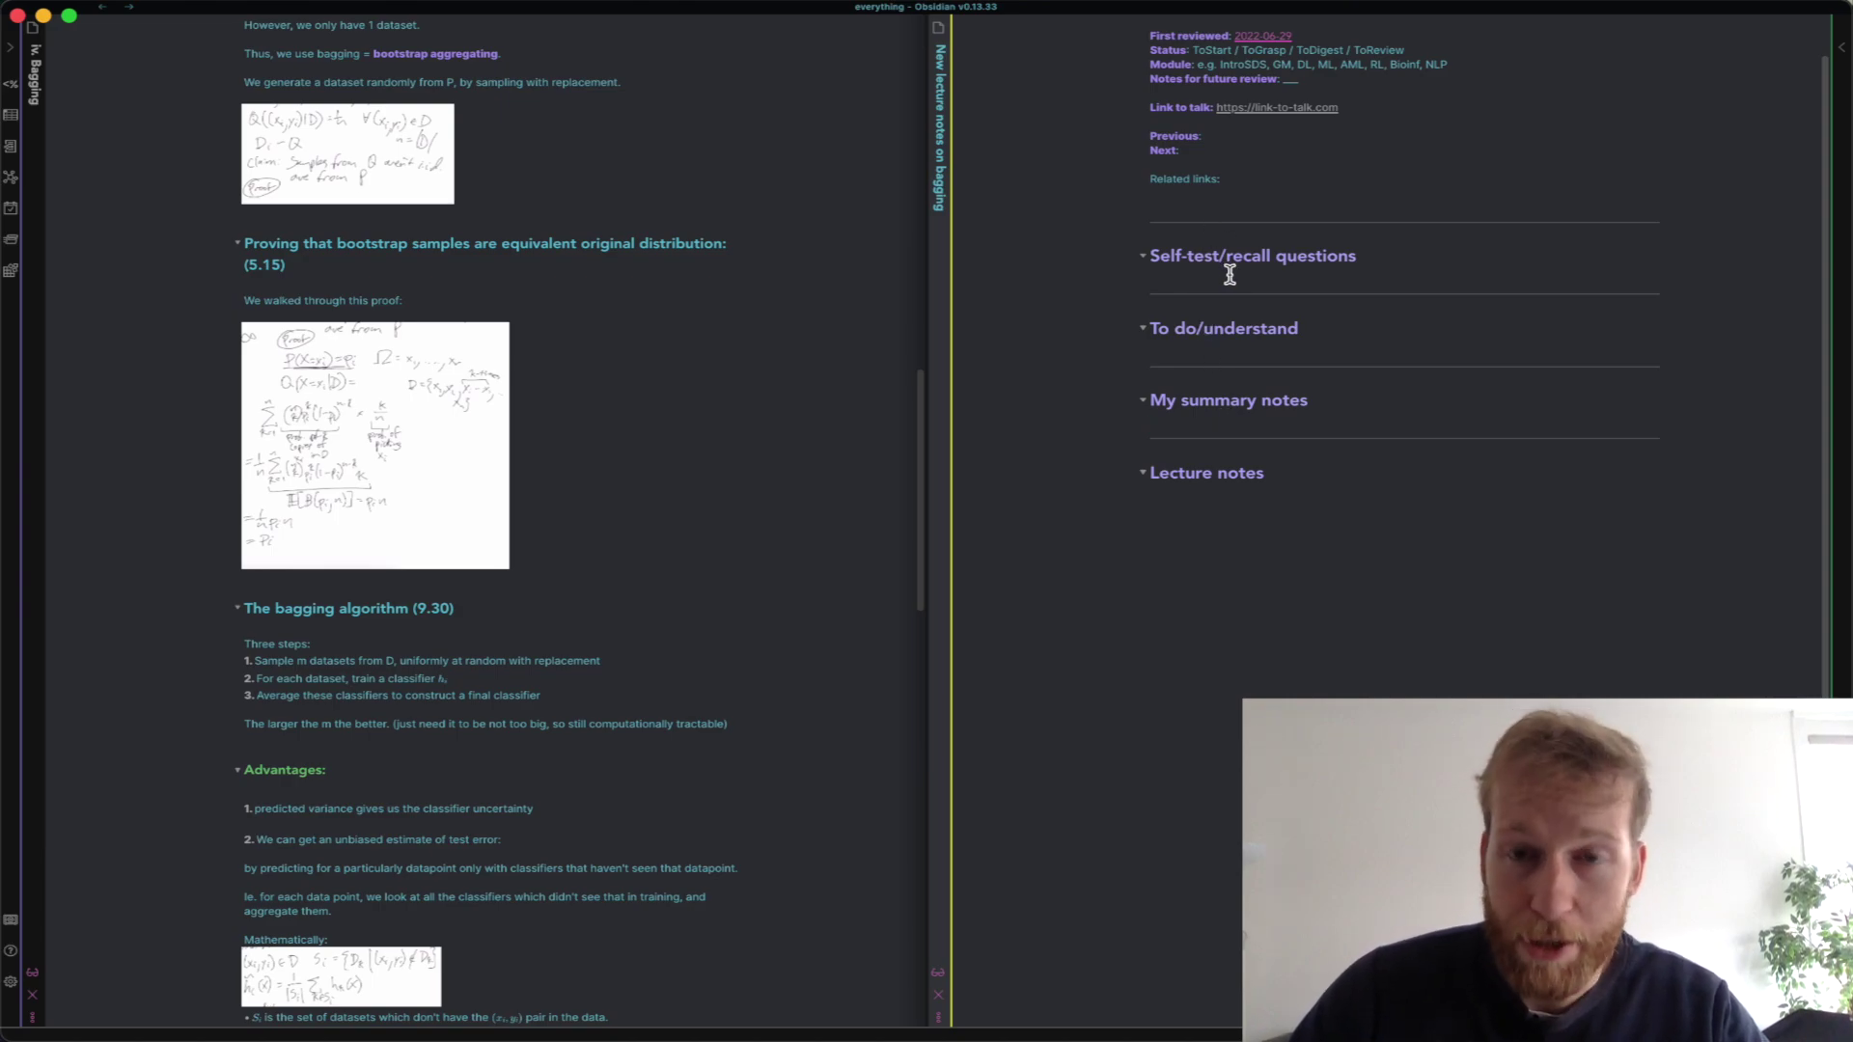
{"action": "triple_click", "coordinate": [1356, 263]}
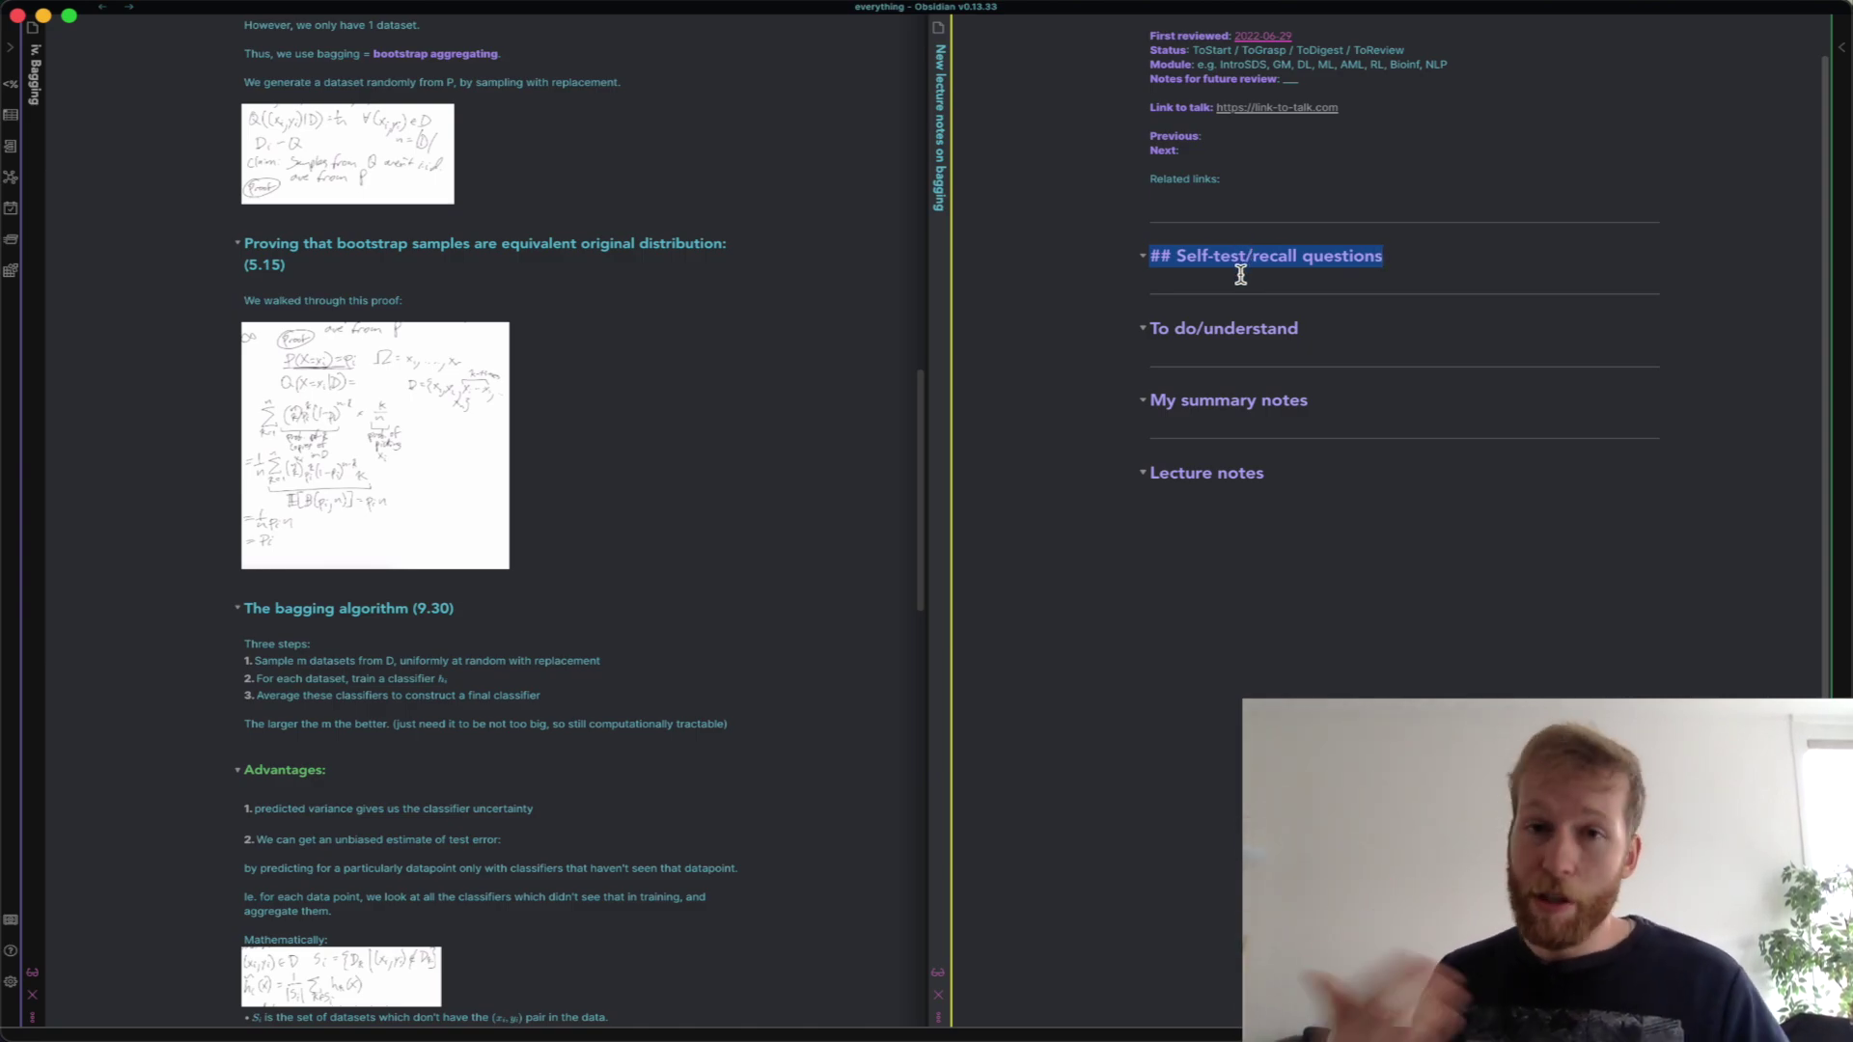
{"action": "left_click", "coordinate": [1240, 275]}
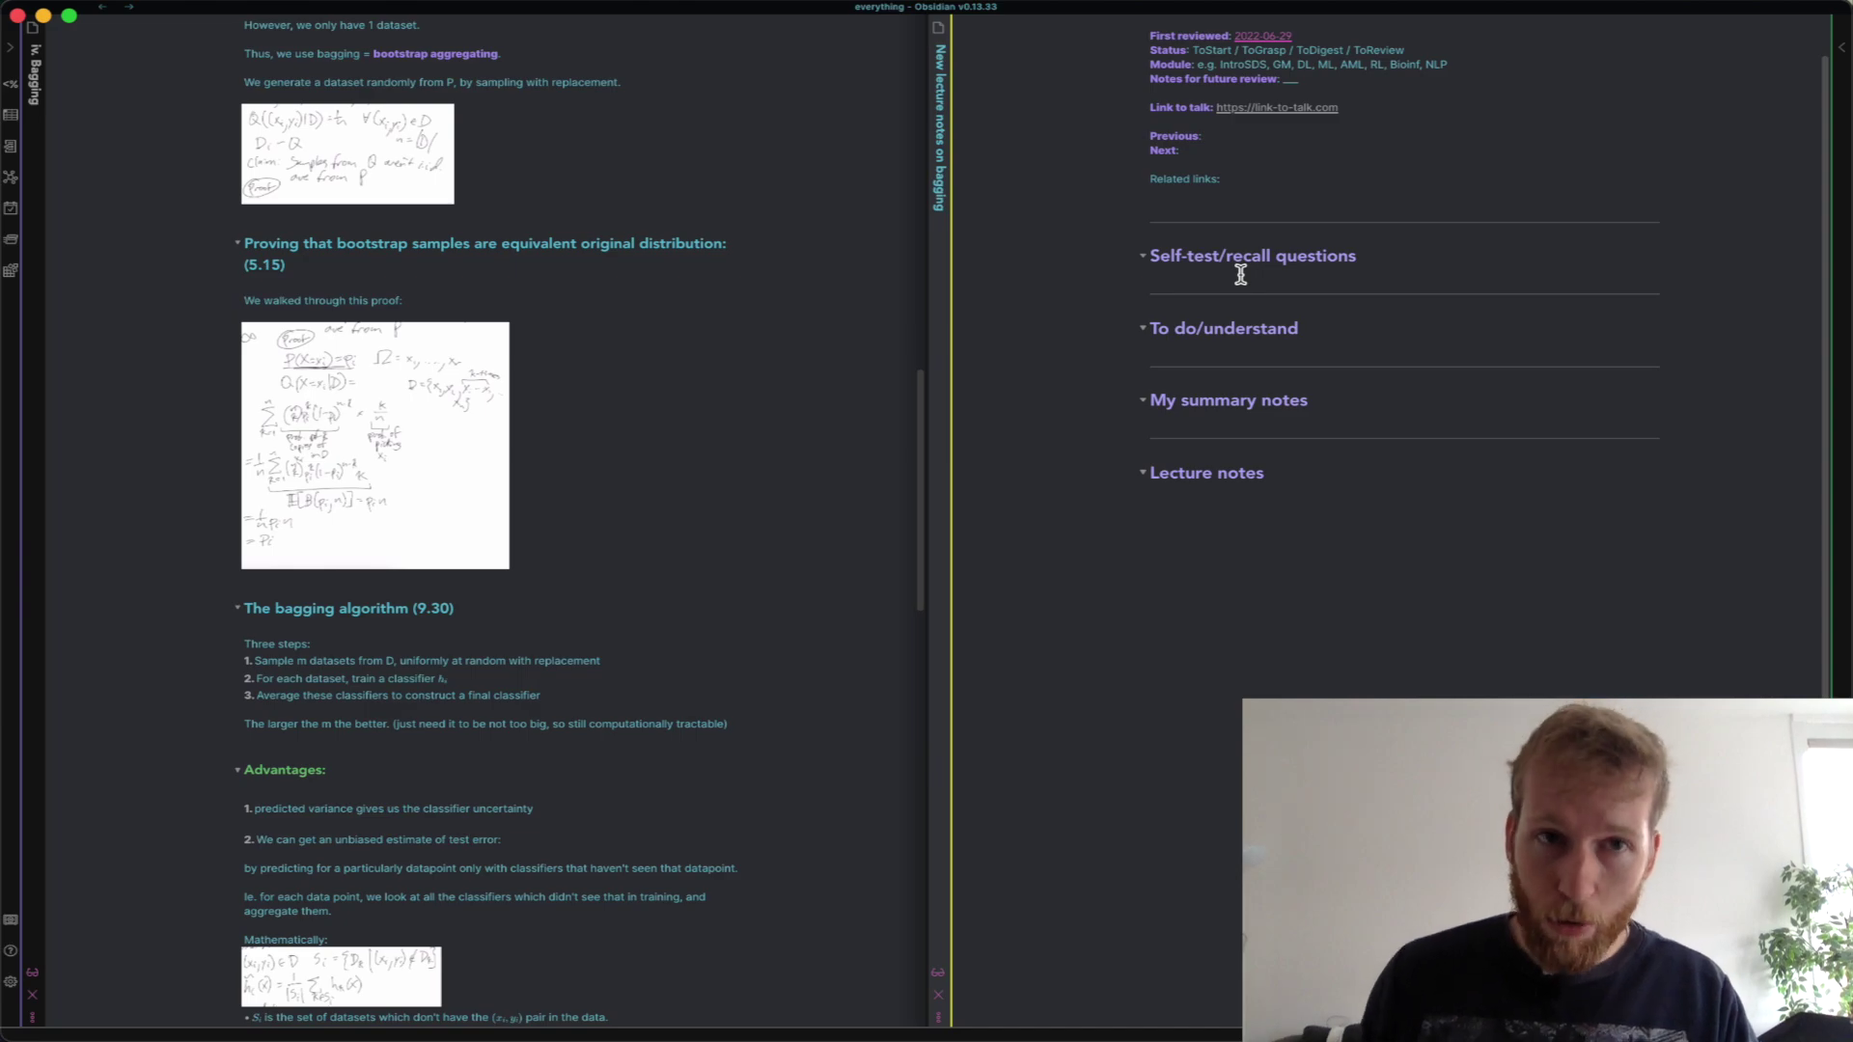
{"action": "key", "text": "Return"}
Examine the existing Bagging note's self-test questions, starting with the variance-or-bias one, alongside the lecture notes they draw on.
{"action": "scroll", "coordinate": [385, 306], "scroll_direction": "up", "scroll_amount": 15}
{"action": "left_click", "coordinate": [383, 311]}
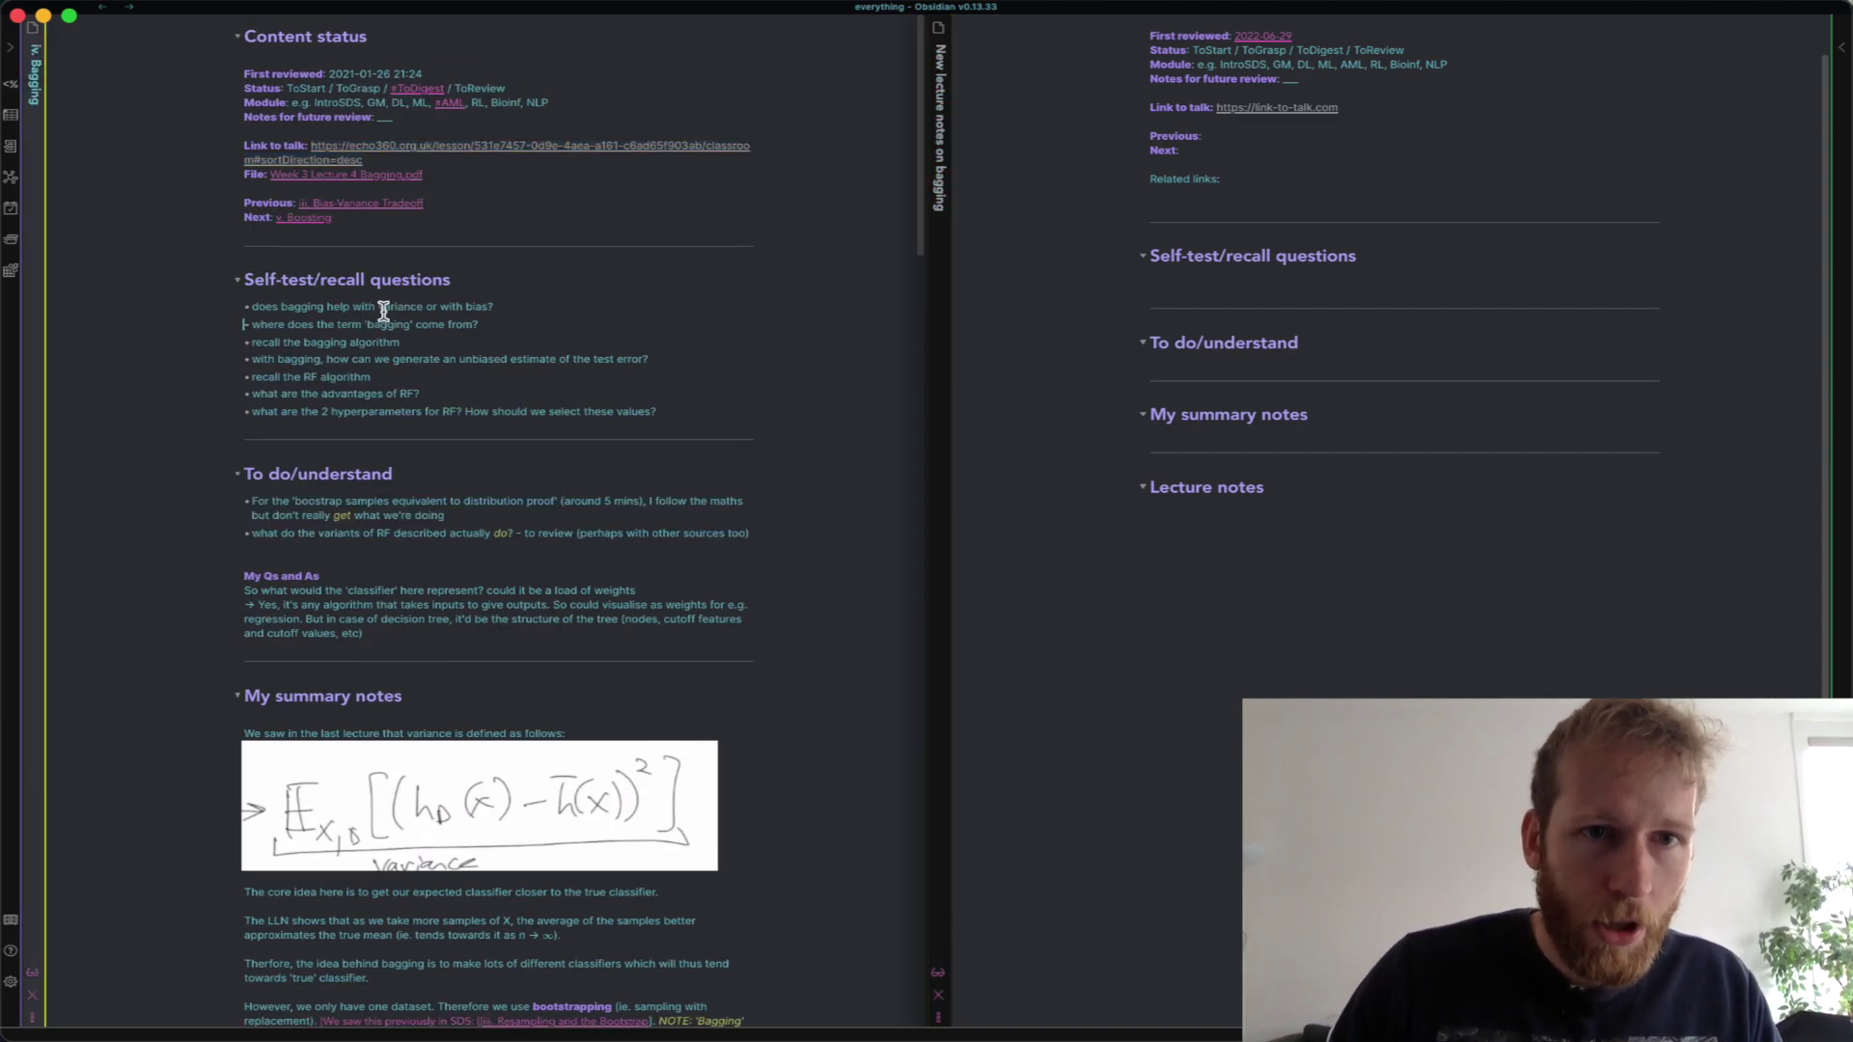
{"action": "left_click_drag", "start_coordinate": [383, 310], "coordinate": [391, 324]}
{"action": "left_click", "coordinate": [395, 305]}
{"action": "left_click", "coordinate": [391, 309]}
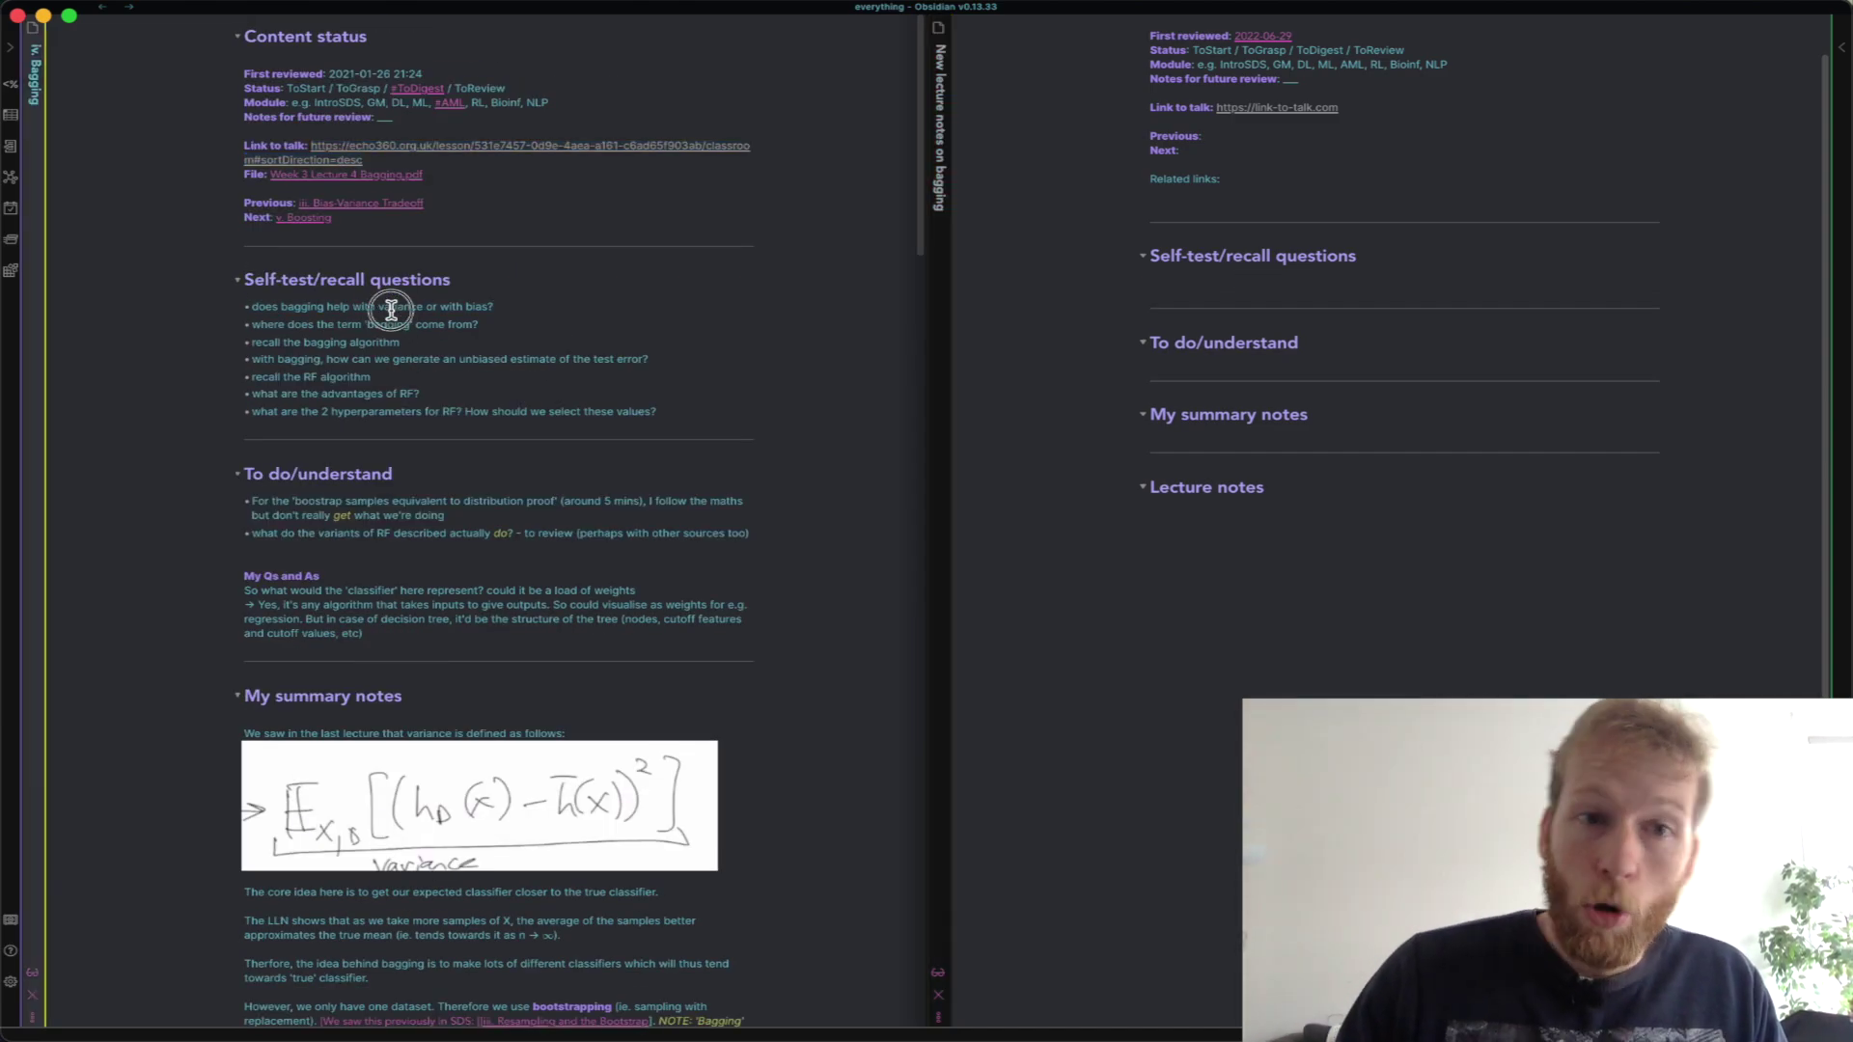
{"action": "triple_click", "coordinate": [391, 309]}
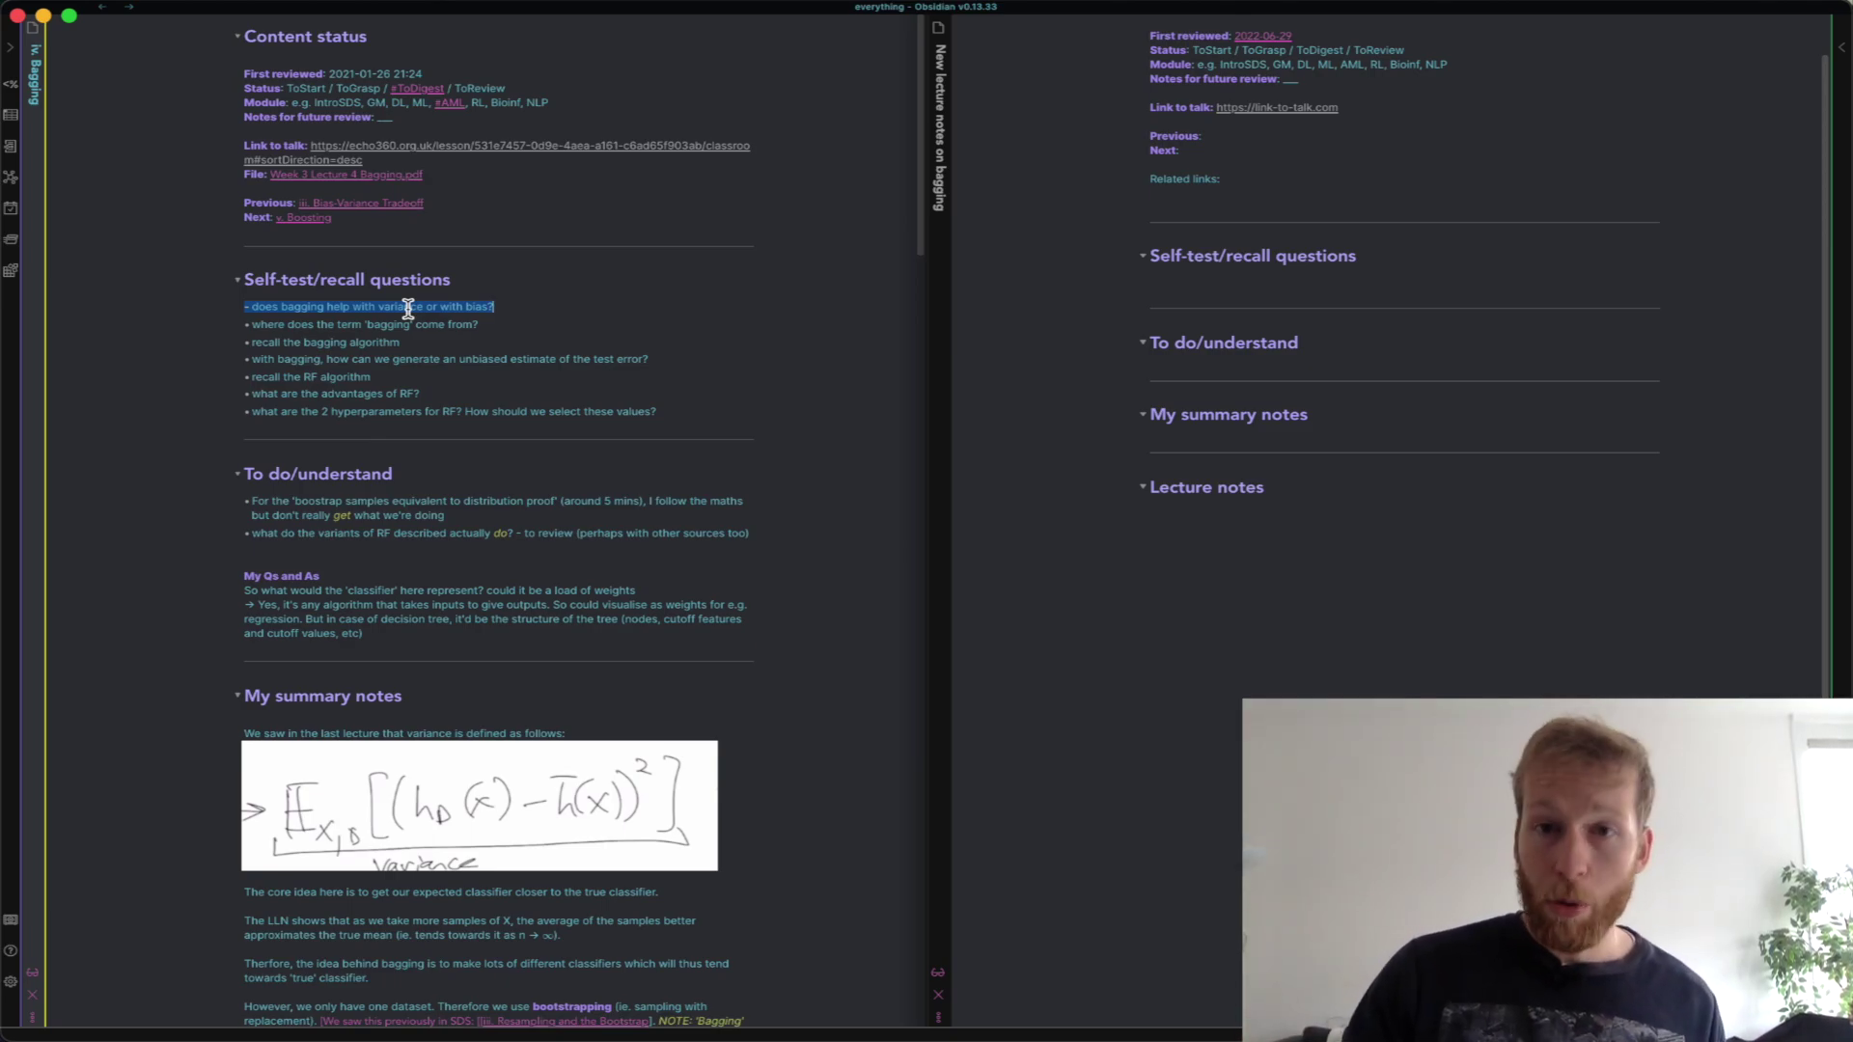
{"action": "left_click", "coordinate": [649, 319]}
{"action": "scroll", "coordinate": [650, 541], "scroll_direction": "down", "scroll_amount": 10}
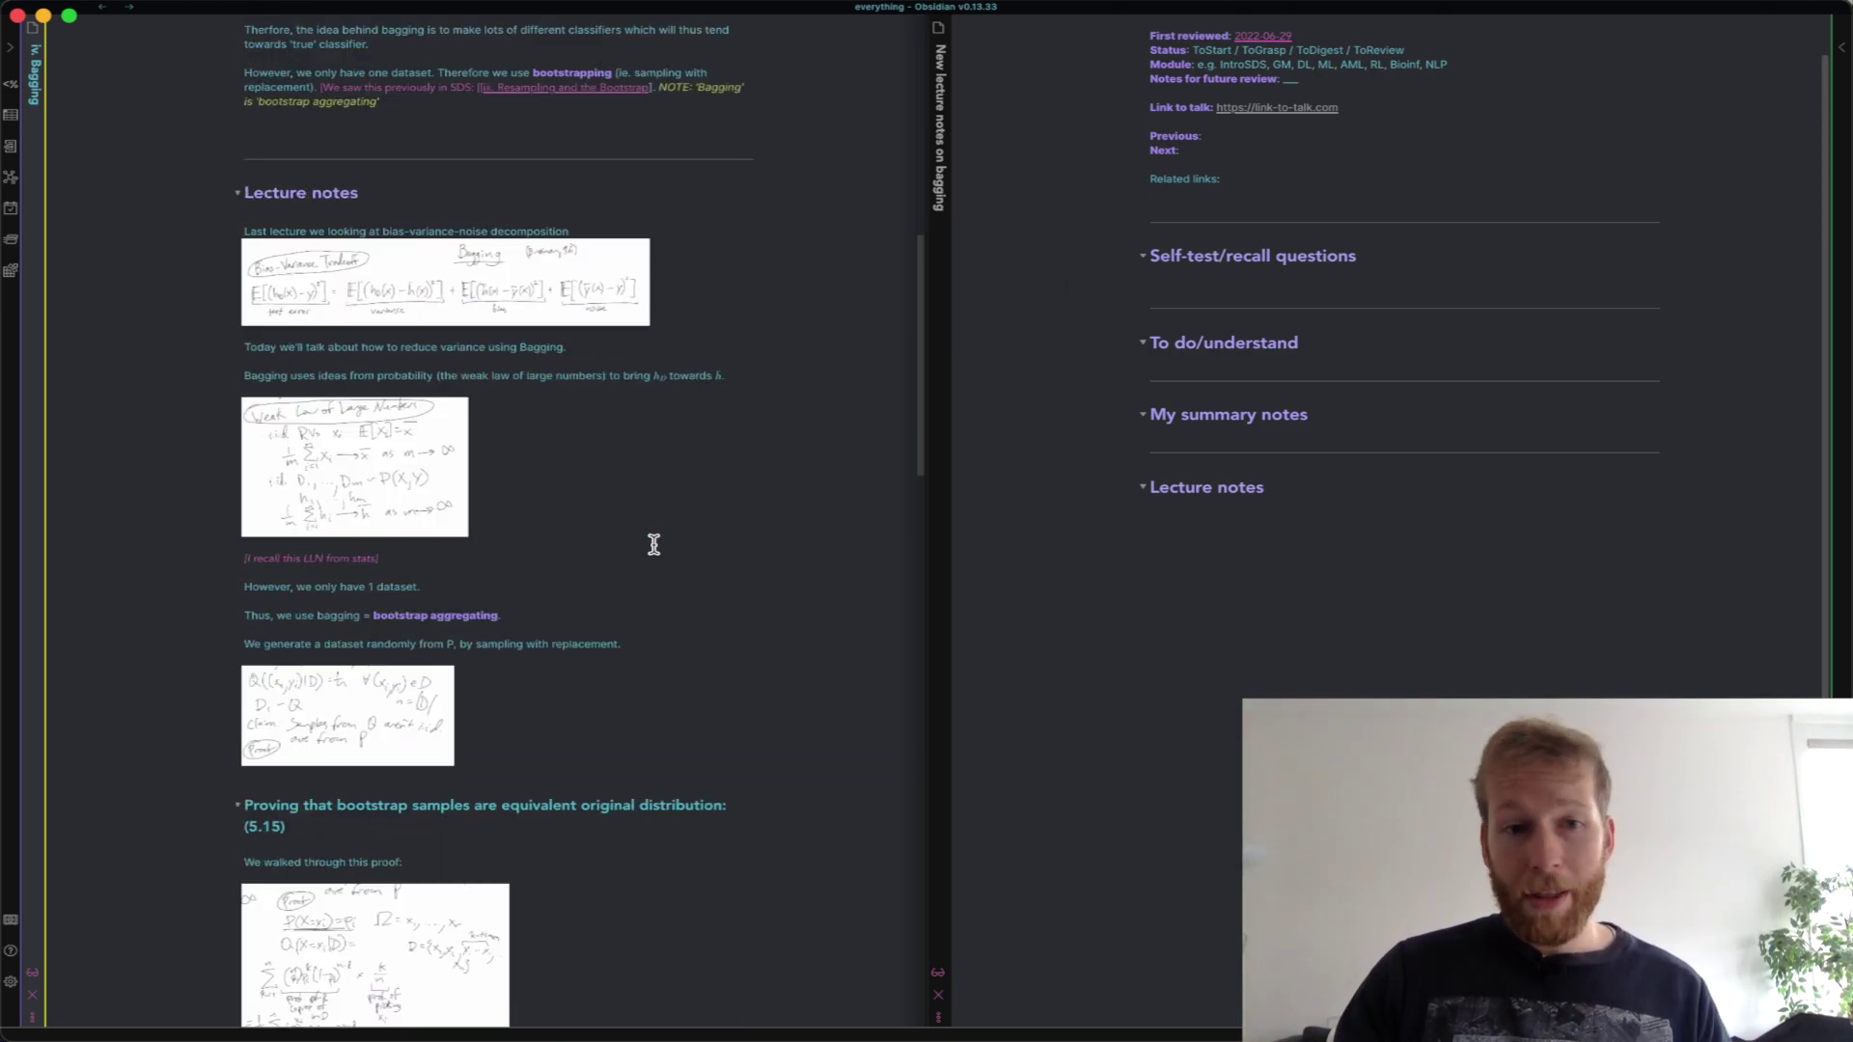
{"action": "scroll", "coordinate": [617, 550], "scroll_direction": "down", "scroll_amount": 2}
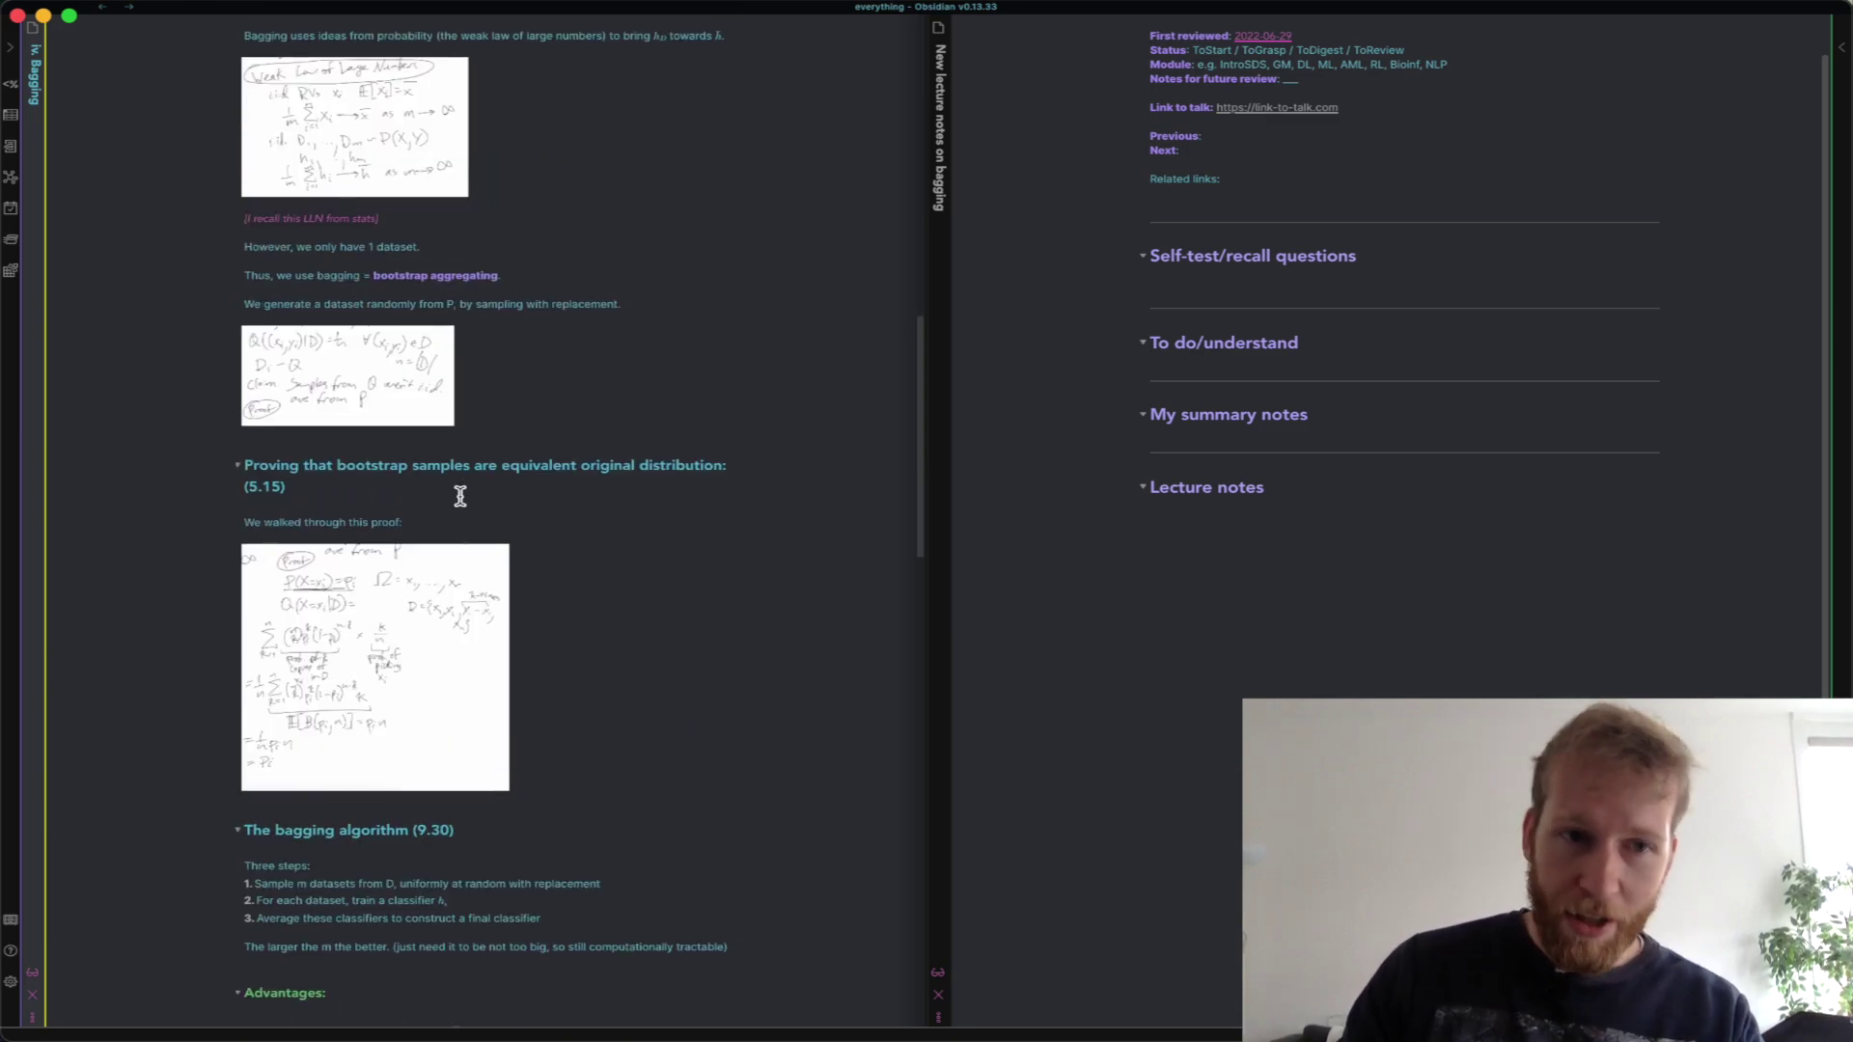
{"action": "scroll", "coordinate": [461, 496], "scroll_direction": "up", "scroll_amount": 12}
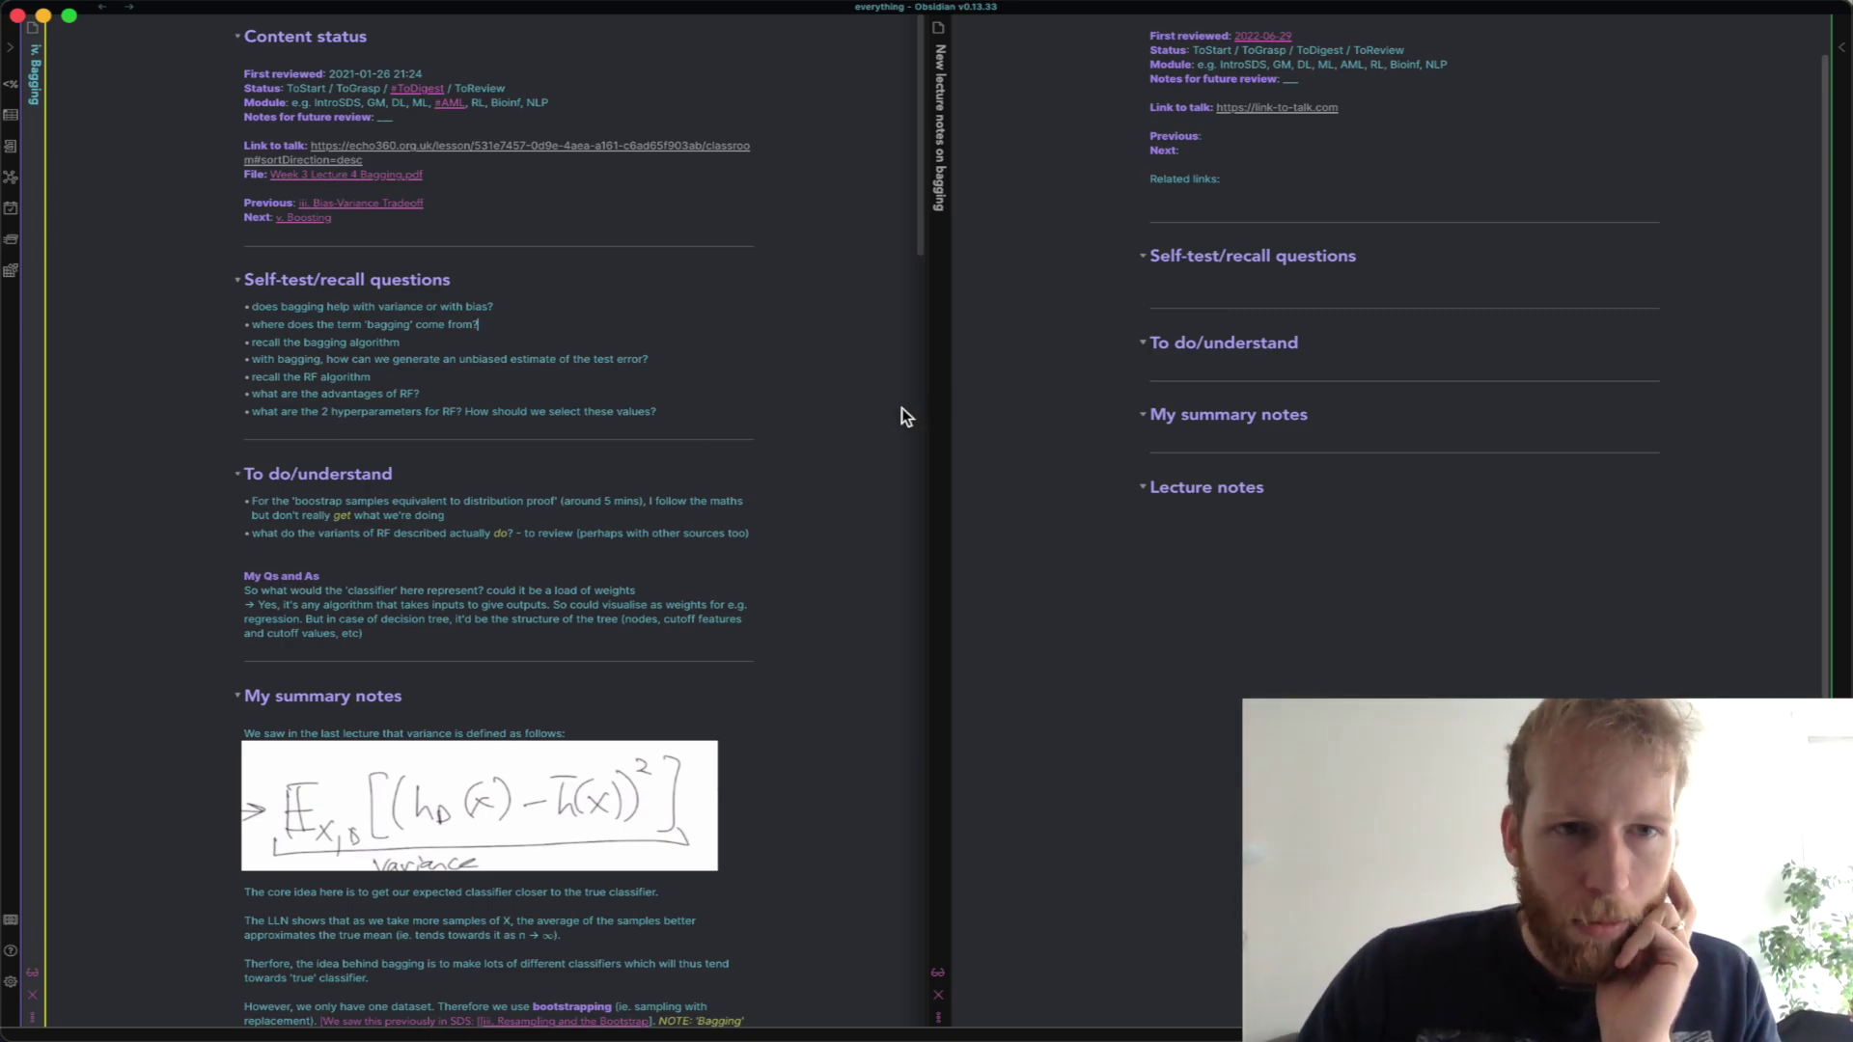
Add an empty line under the To do/understand heading of the new bagging note.
{"action": "left_click", "coordinate": [1188, 344]}
{"action": "left_click", "coordinate": [1213, 365]}
{"action": "key", "text": "Return"}
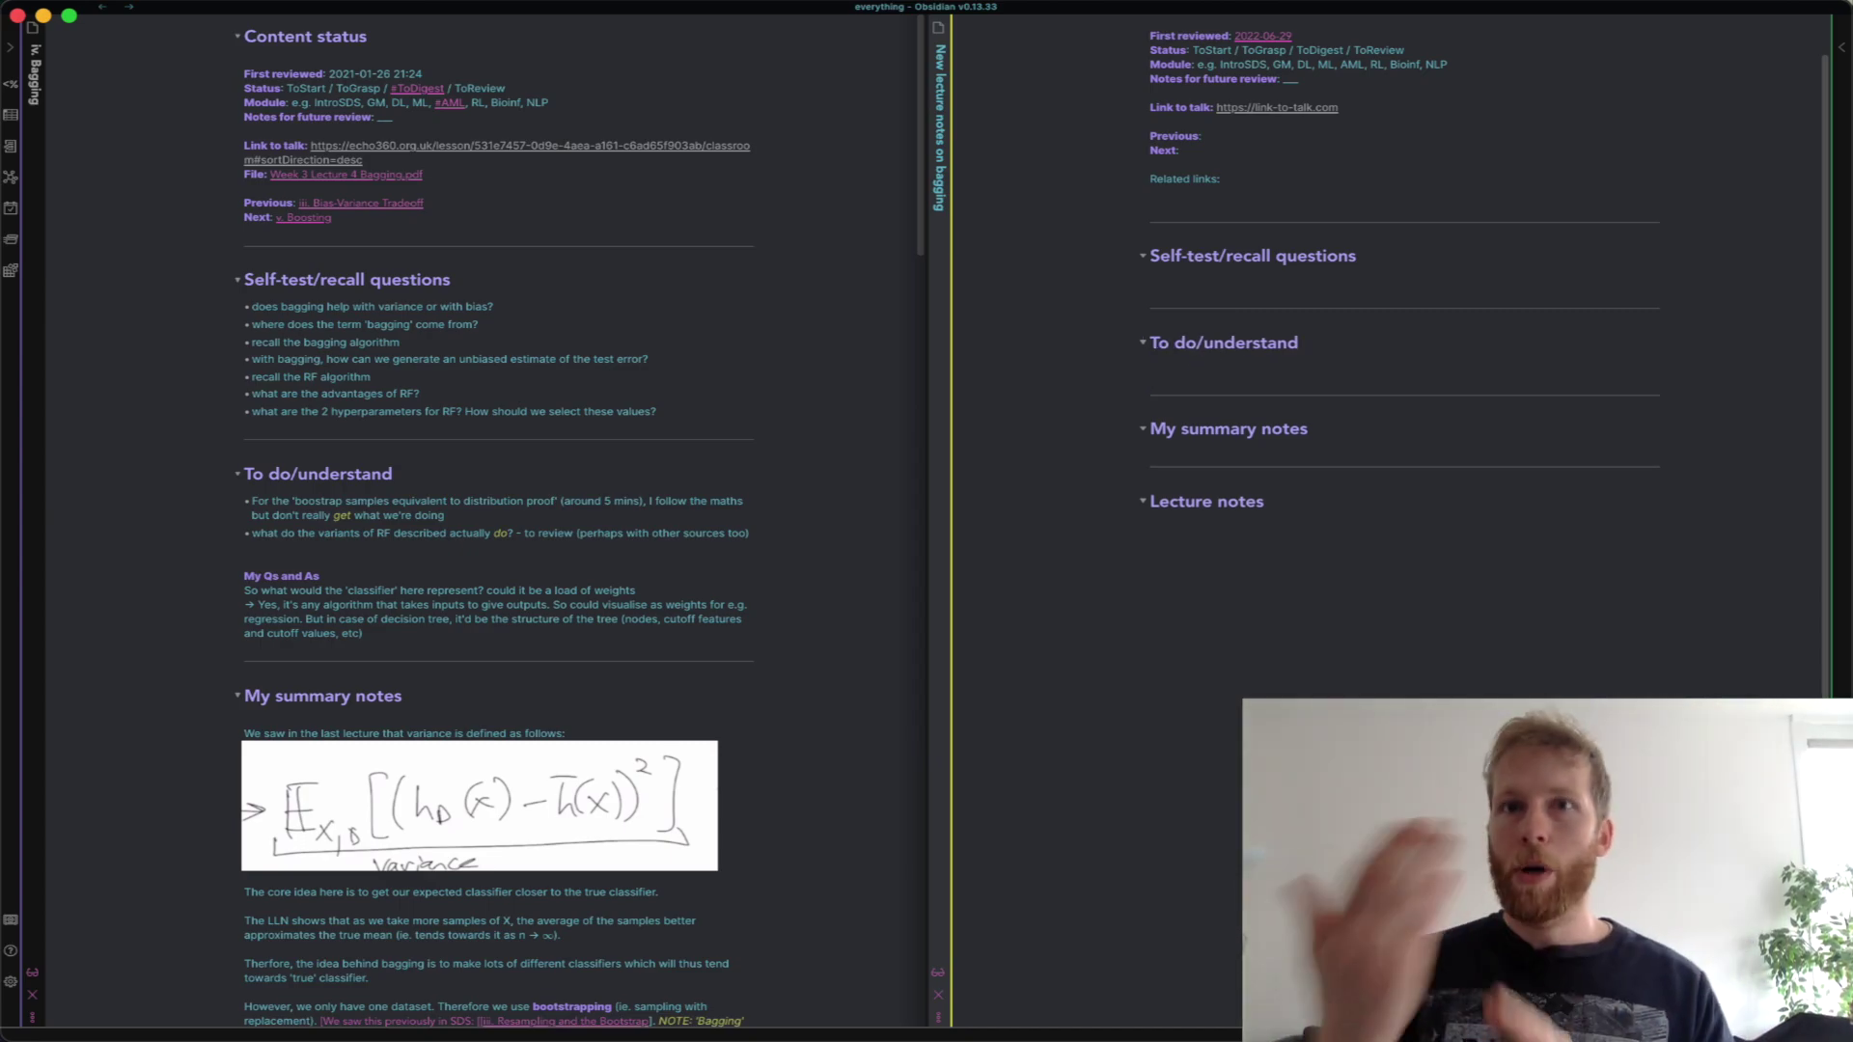
Look through the existing Bagging note's lecture notes and its To do/understand entries, keeping the cursor under the new note's To do/understand heading.
{"action": "scroll", "coordinate": [418, 436], "scroll_direction": "down", "scroll_amount": 5}
{"action": "scroll", "coordinate": [418, 436], "scroll_direction": "down", "scroll_amount": 6}
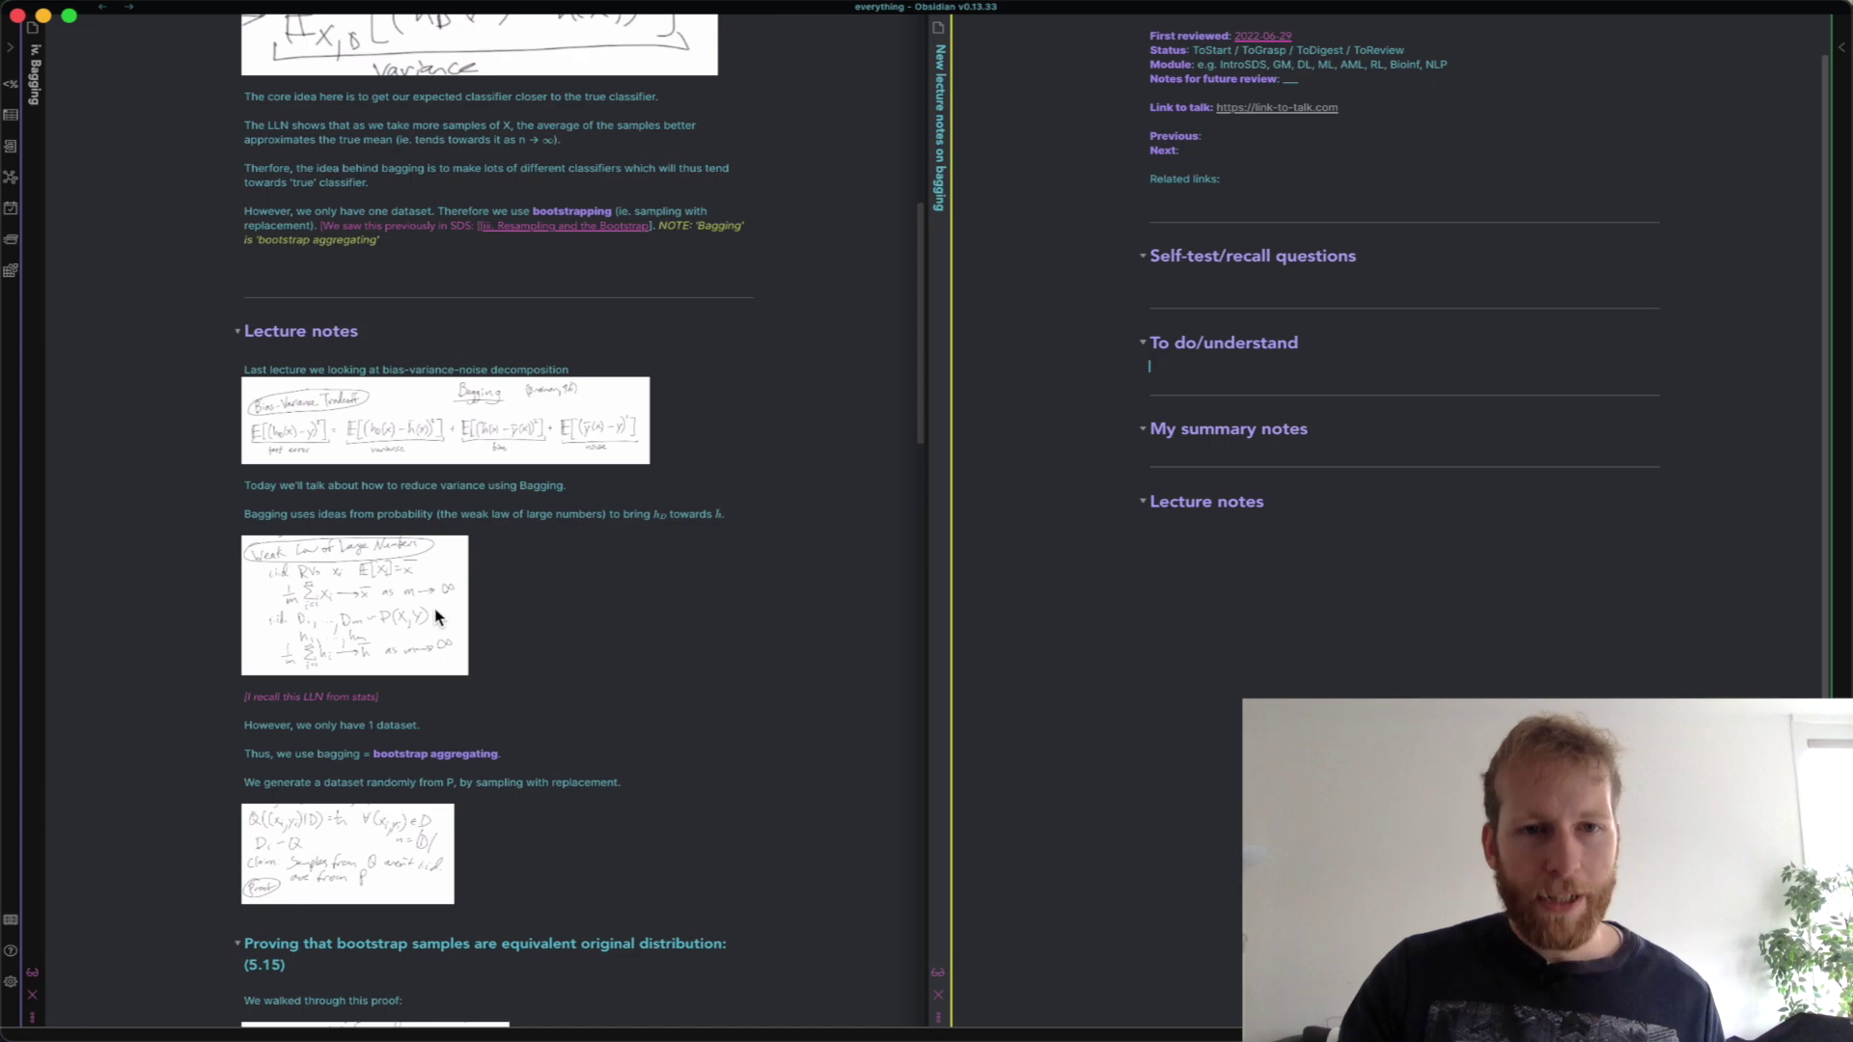
{"action": "left_click", "coordinate": [1406, 541]}
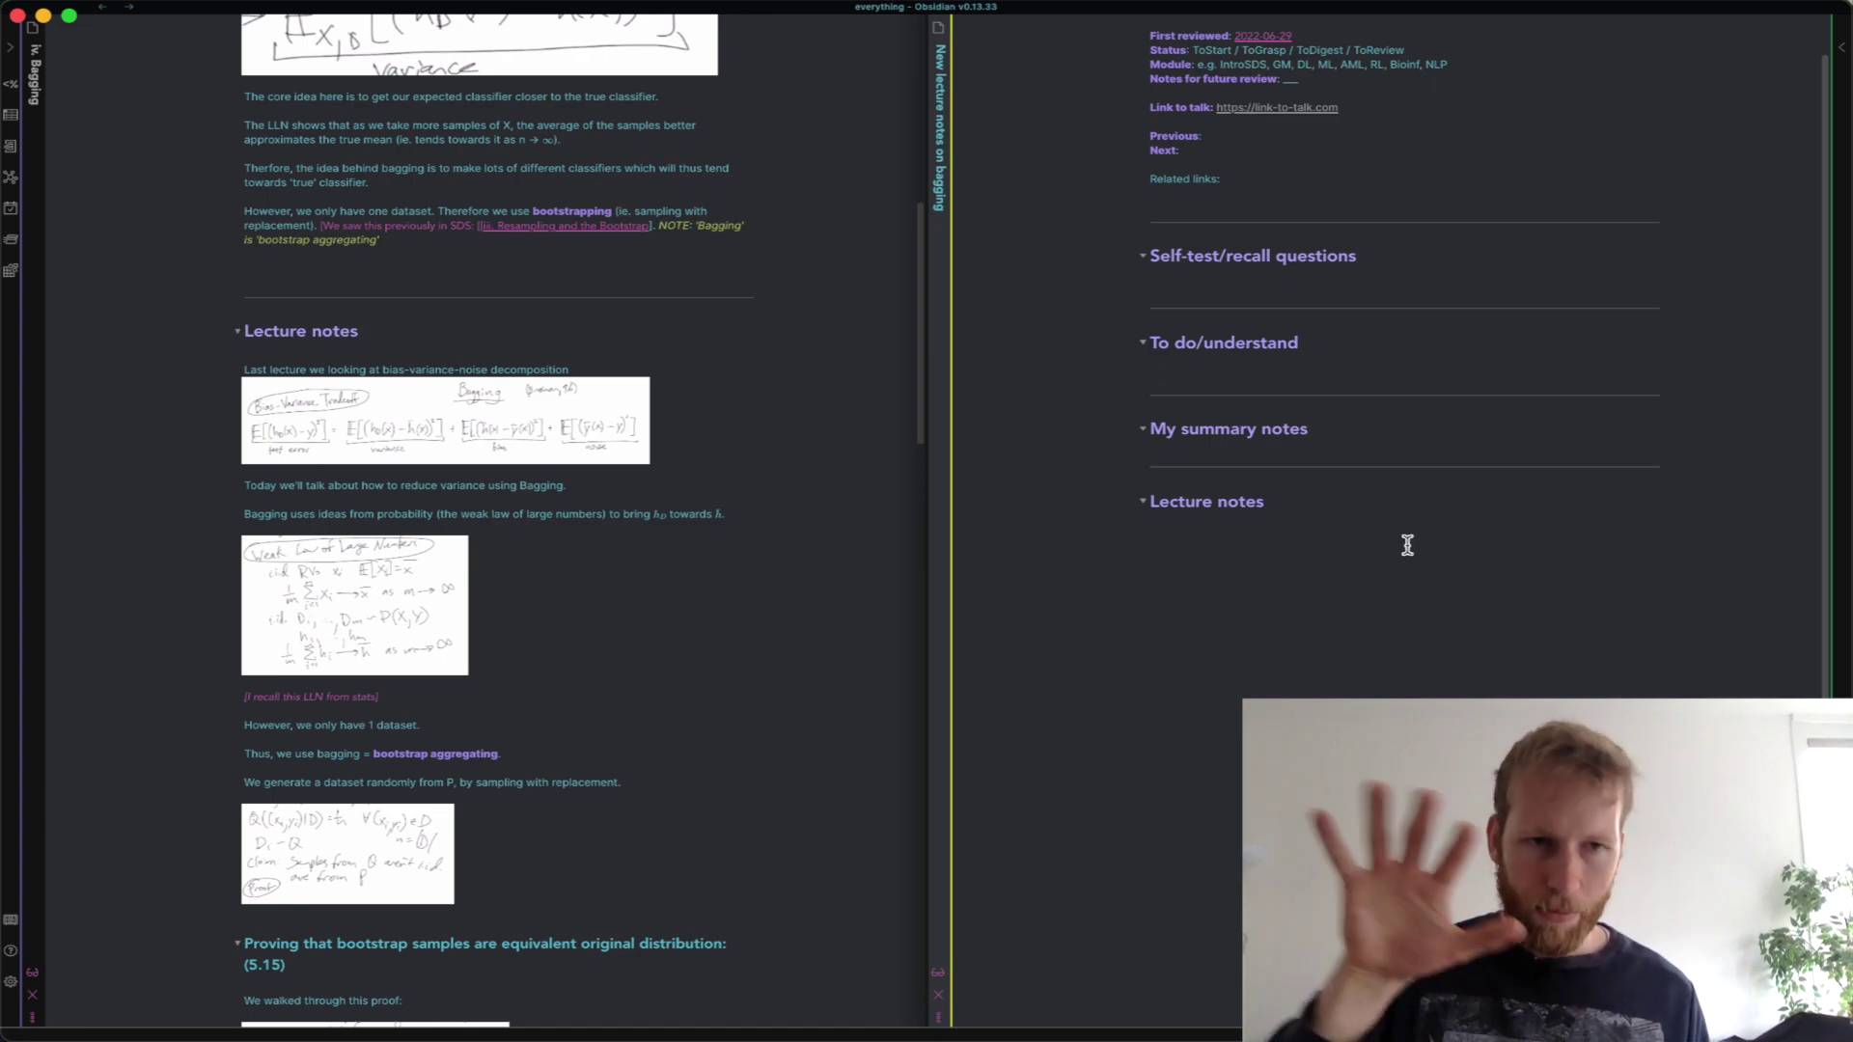
{"action": "left_click", "coordinate": [1325, 374]}
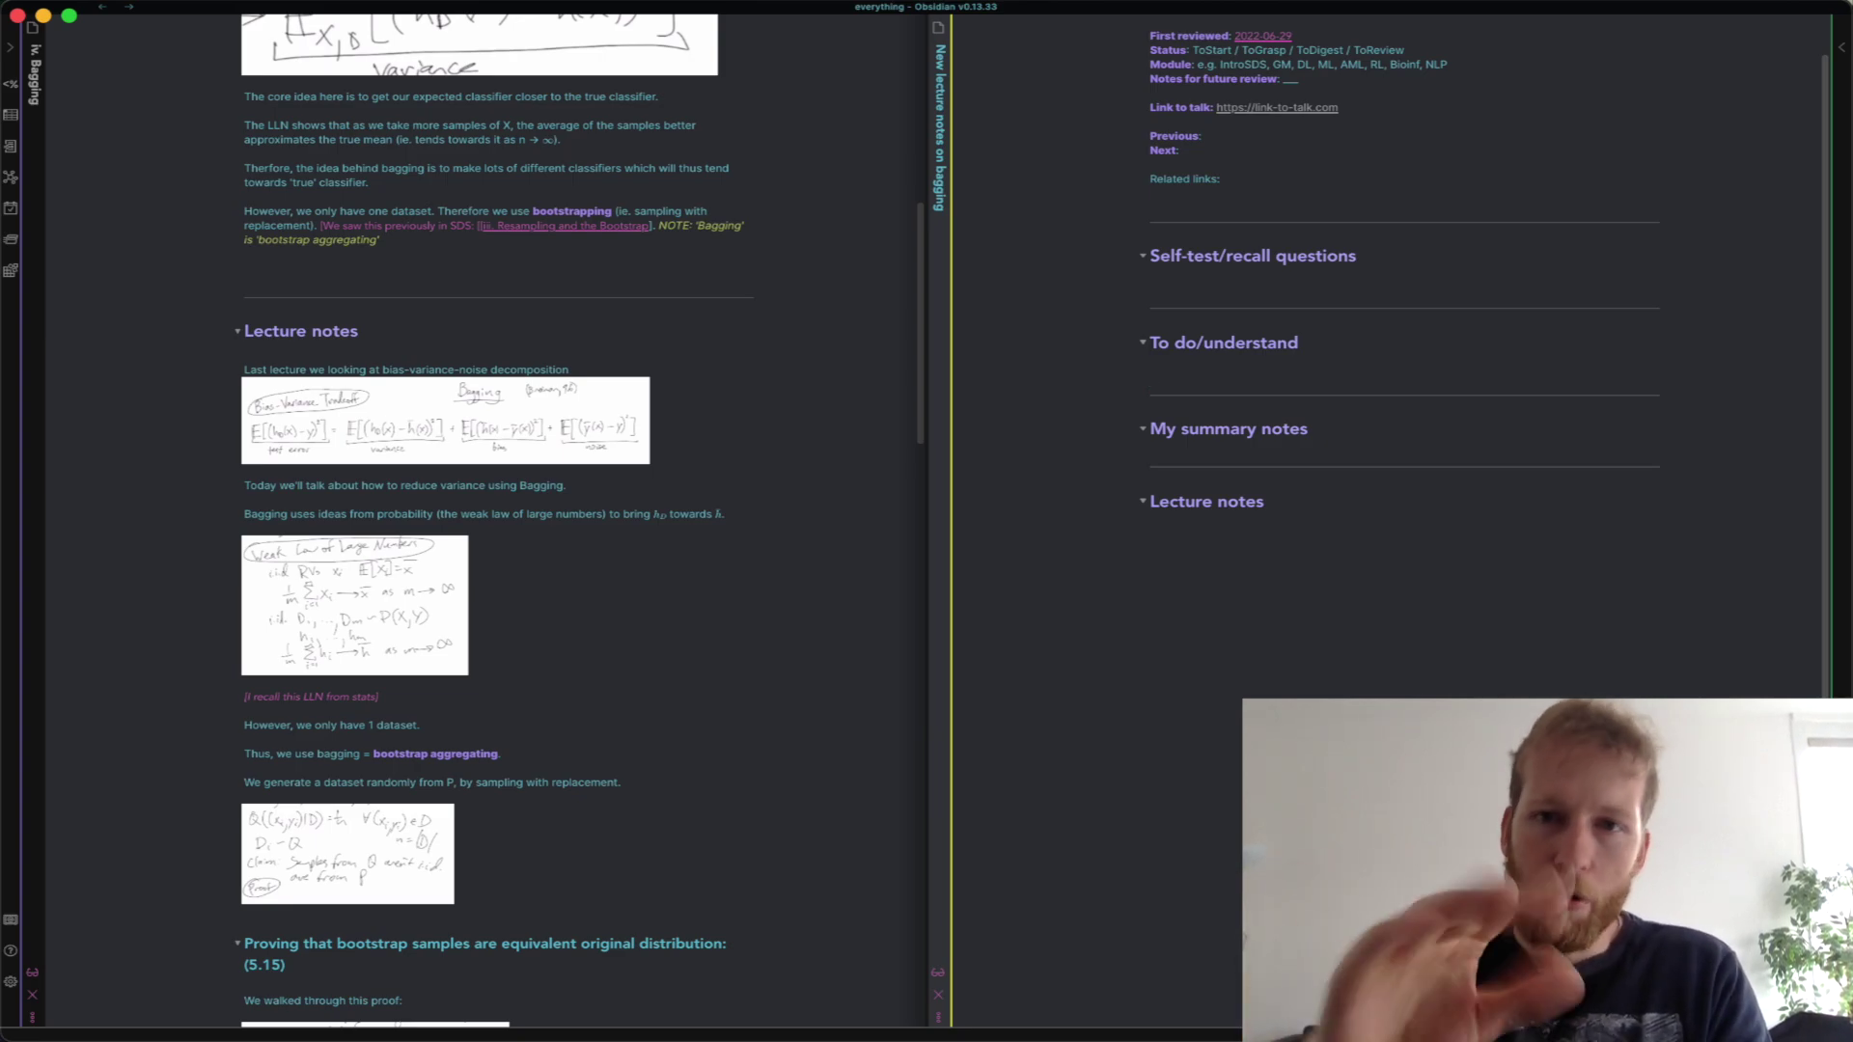
{"action": "scroll", "coordinate": [228, 553], "scroll_direction": "up", "scroll_amount": 10}
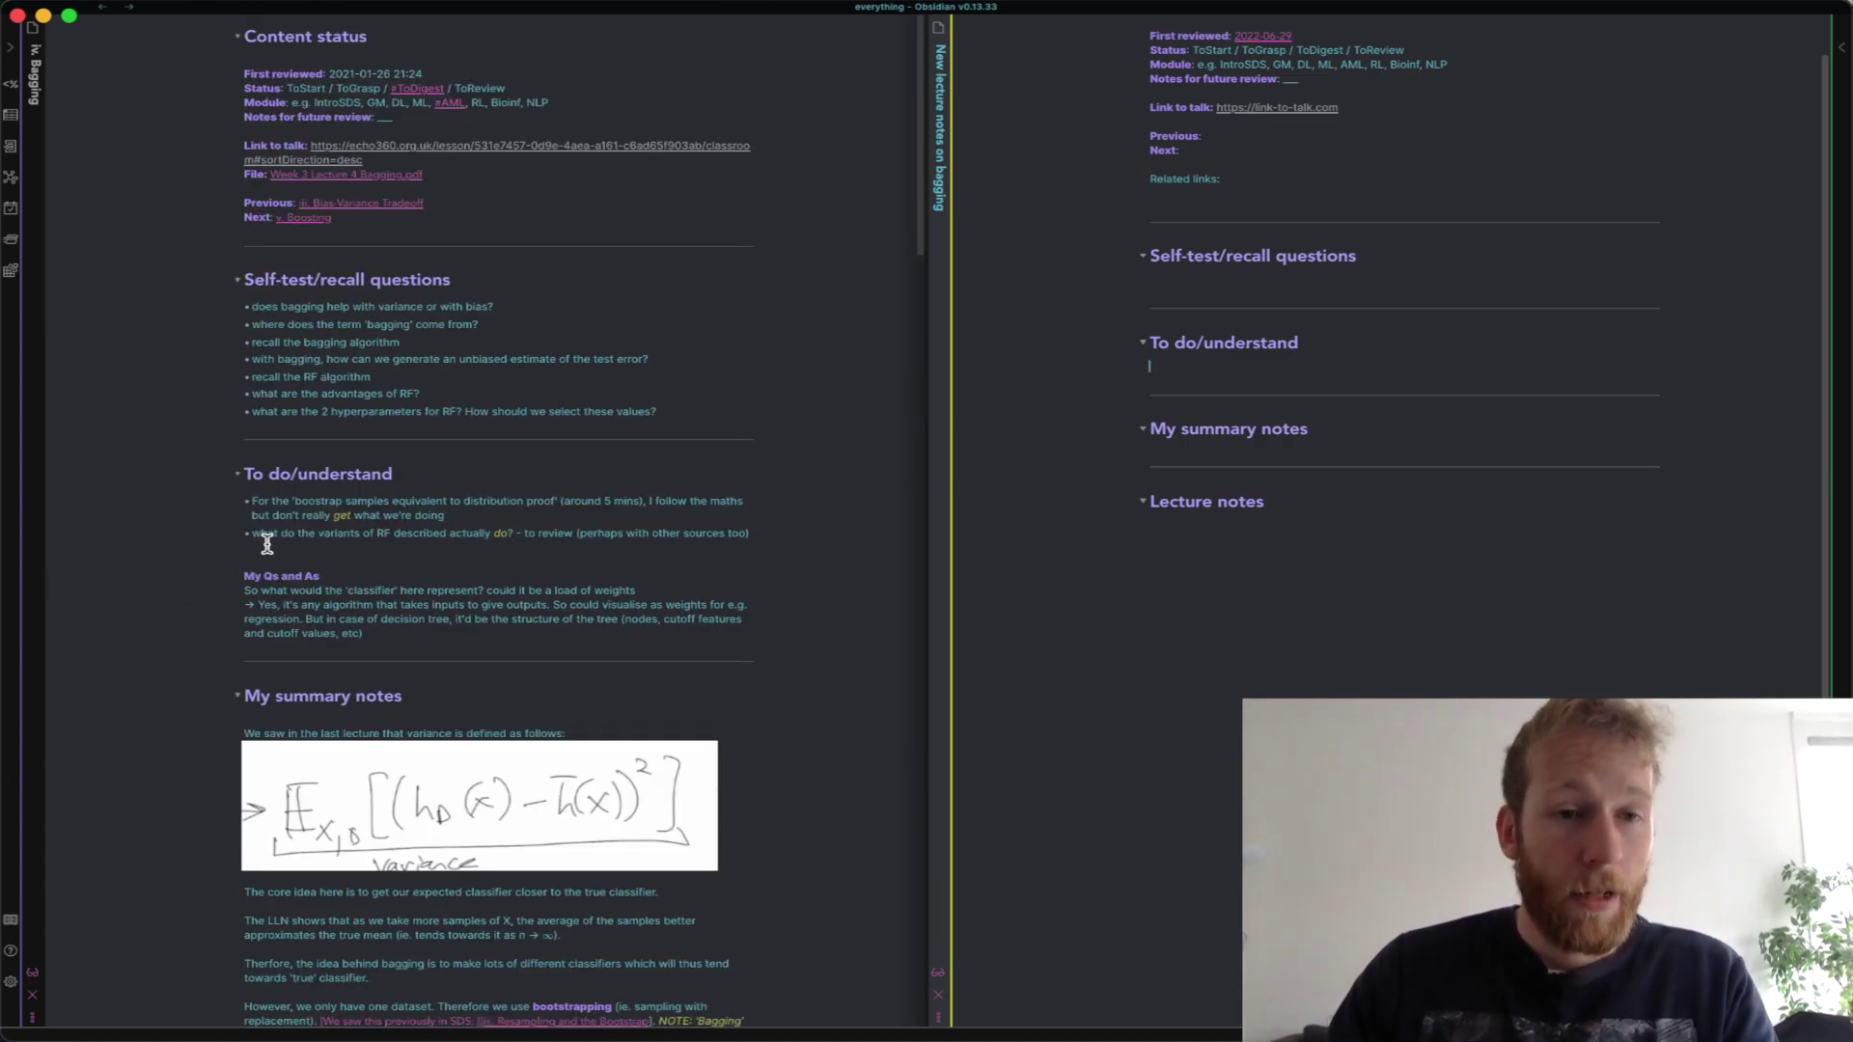
Highlight the bootstrap samples proof entry under To do/understand in the existing Bagging note to examine it.
{"action": "left_click_drag", "start_coordinate": [439, 515], "coordinate": [119, 495]}
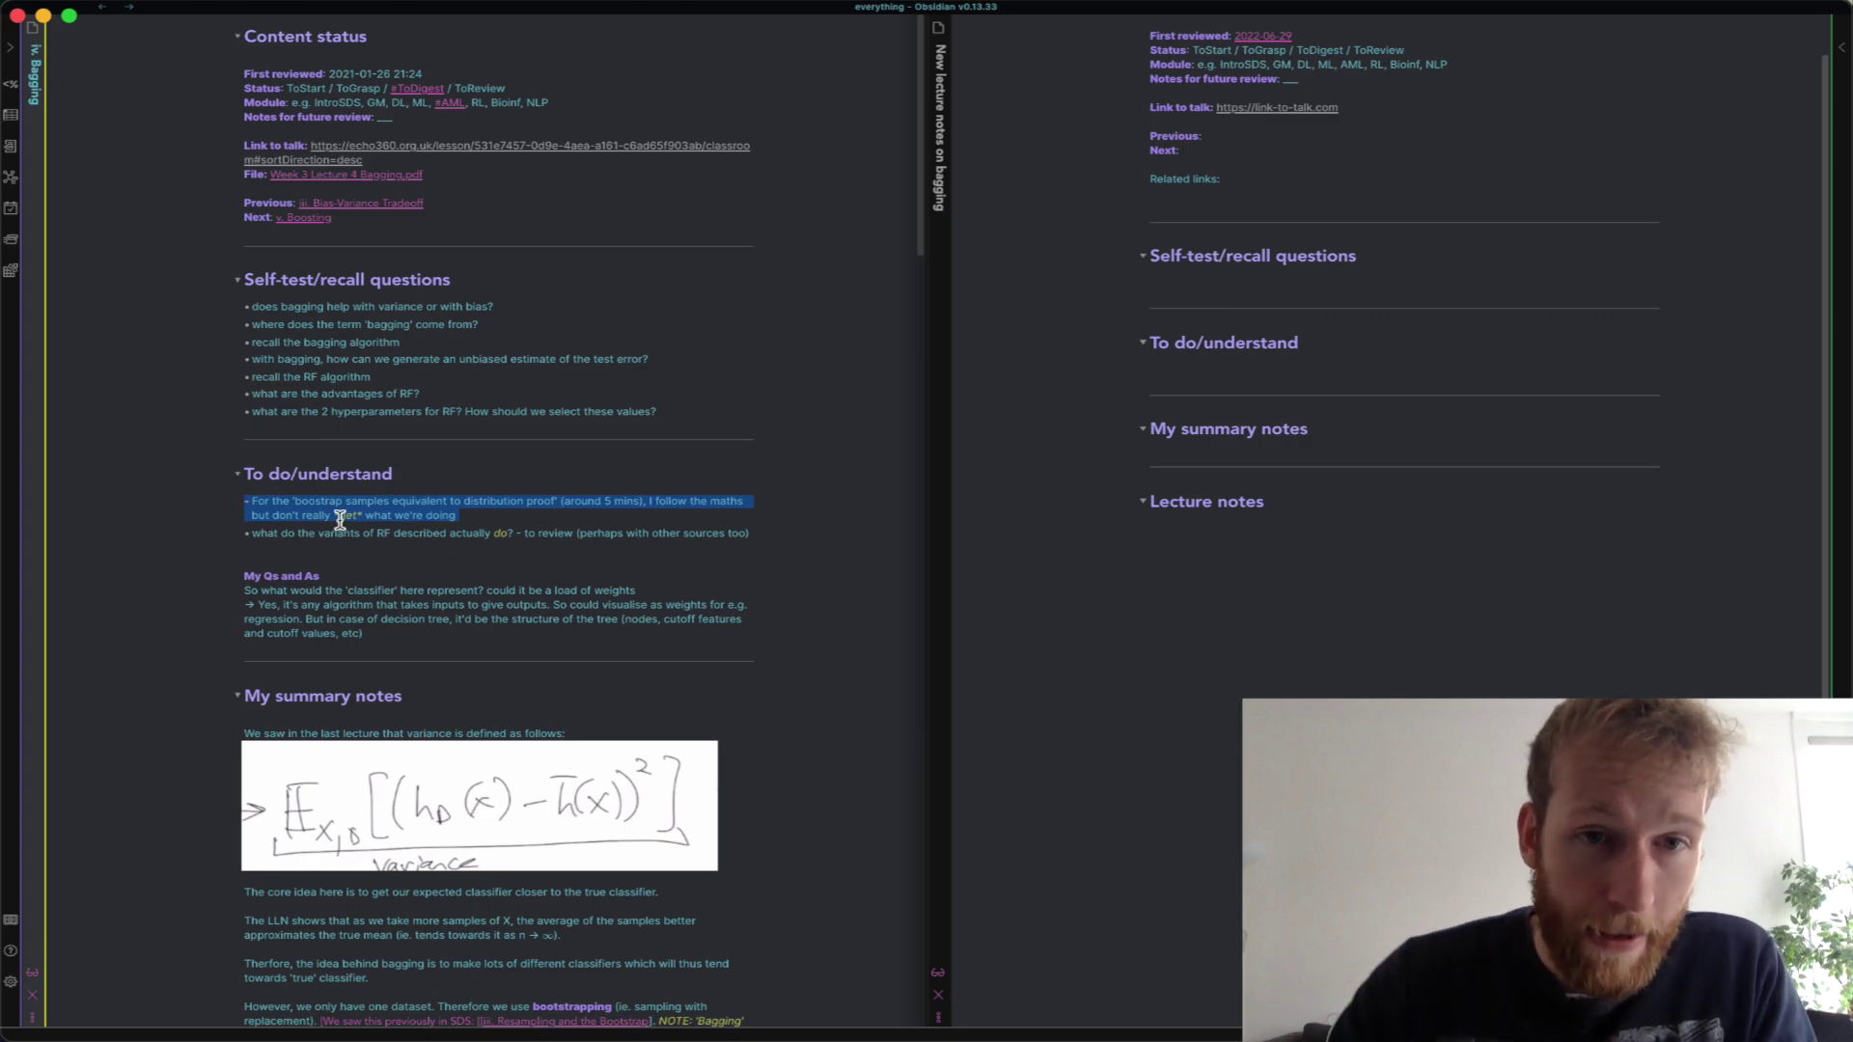
{"action": "left_click", "coordinate": [386, 514]}
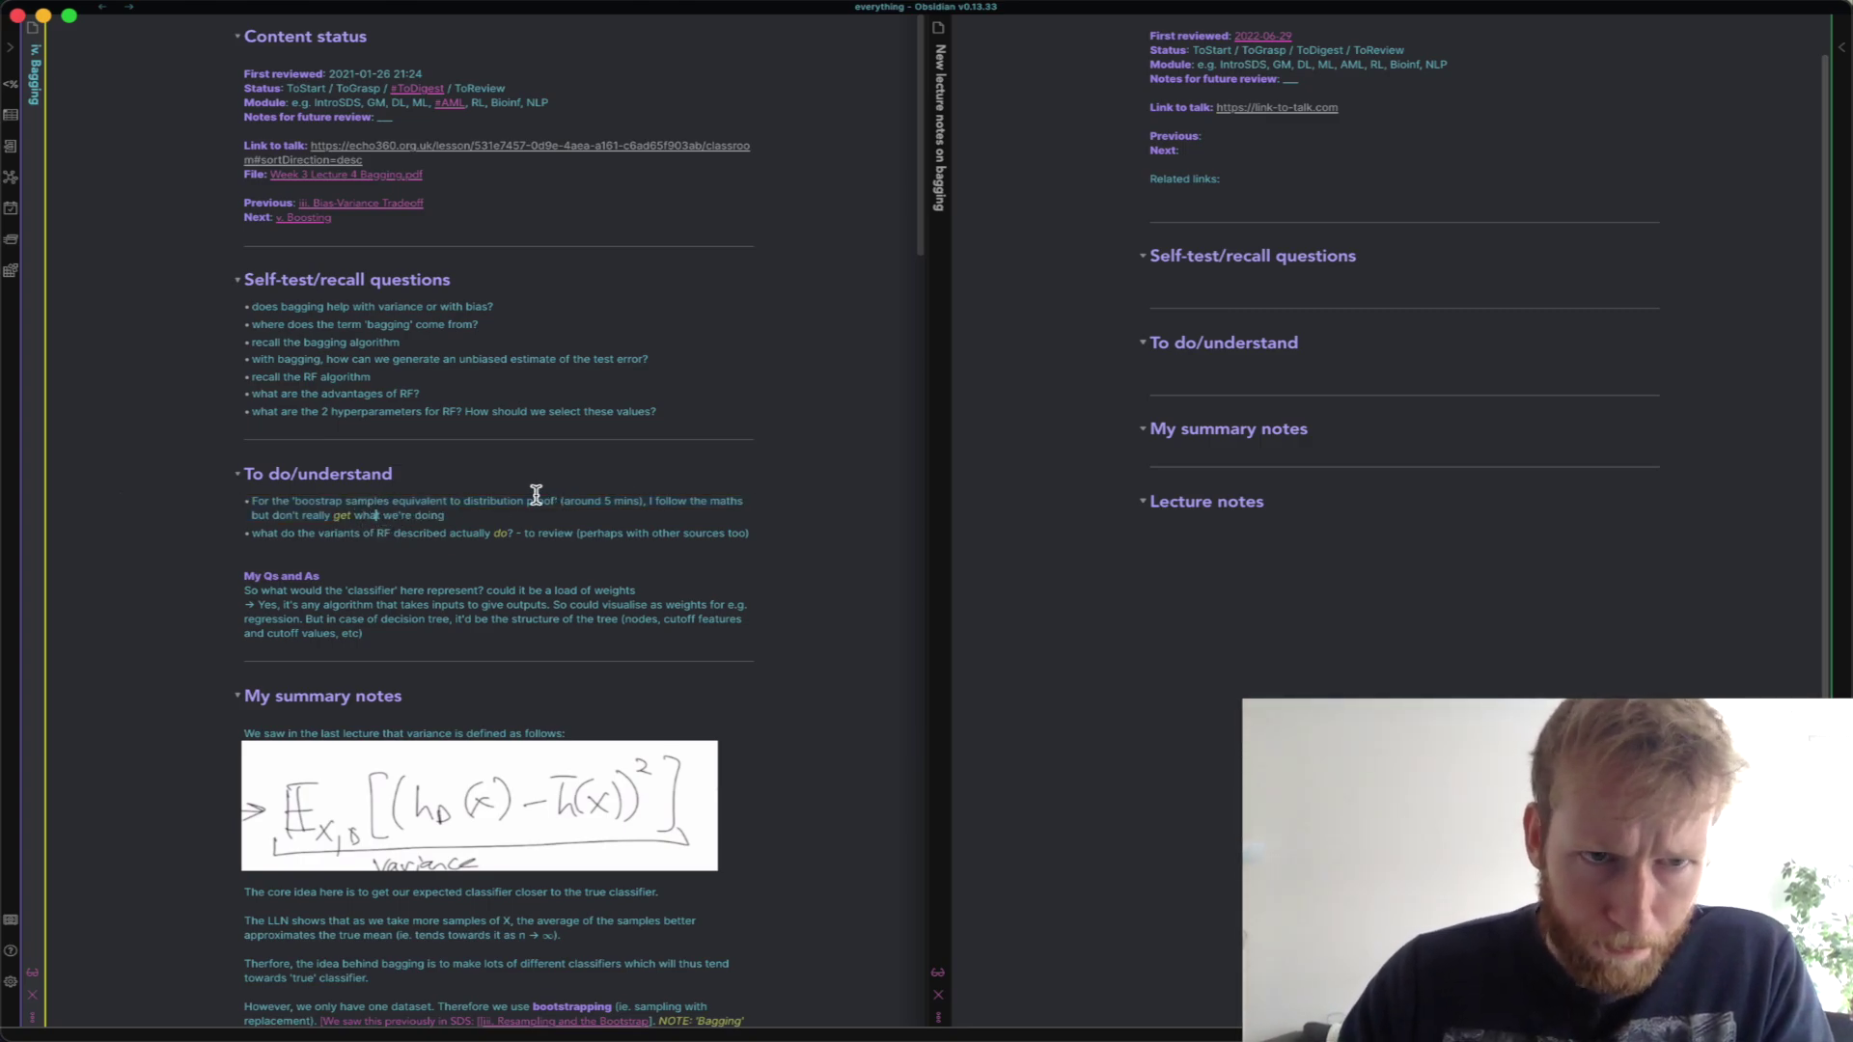
{"action": "left_click_drag", "start_coordinate": [499, 519], "coordinate": [265, 509]}
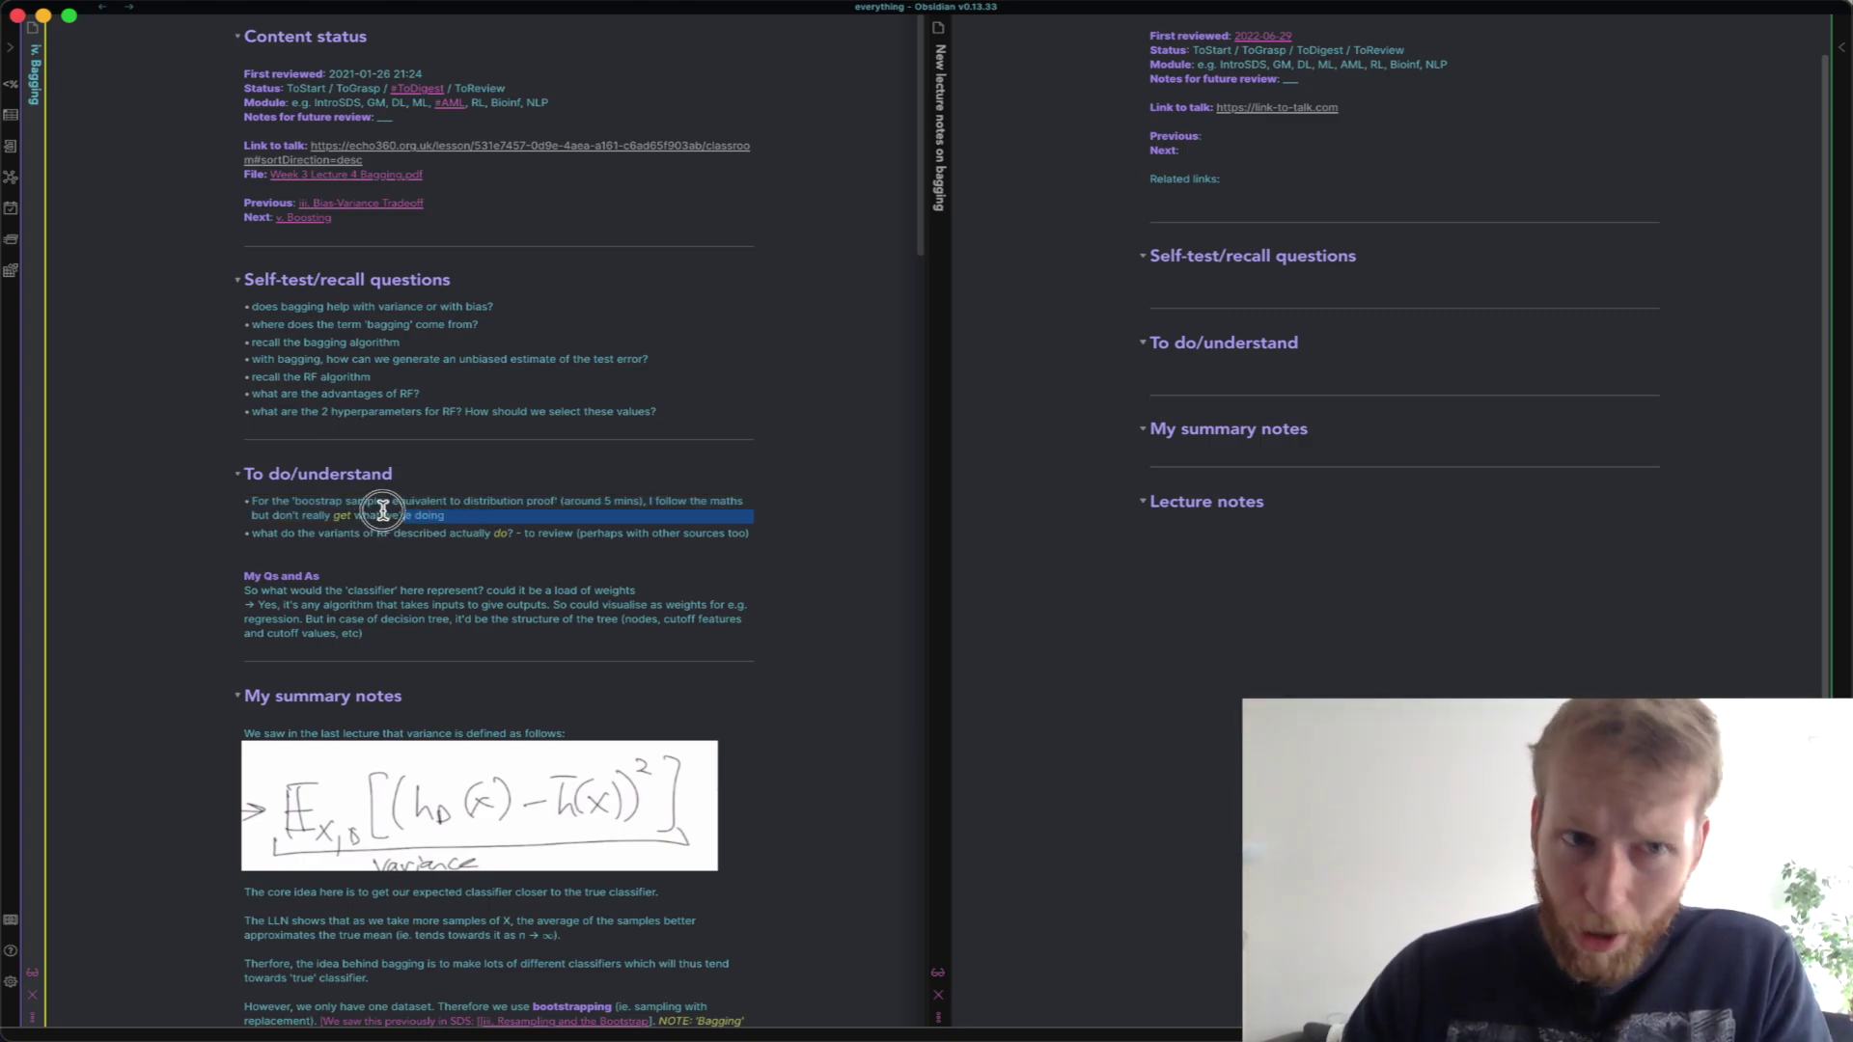
{"action": "left_click", "coordinate": [273, 503]}
{"action": "left_click_drag", "start_coordinate": [453, 516], "coordinate": [255, 501]}
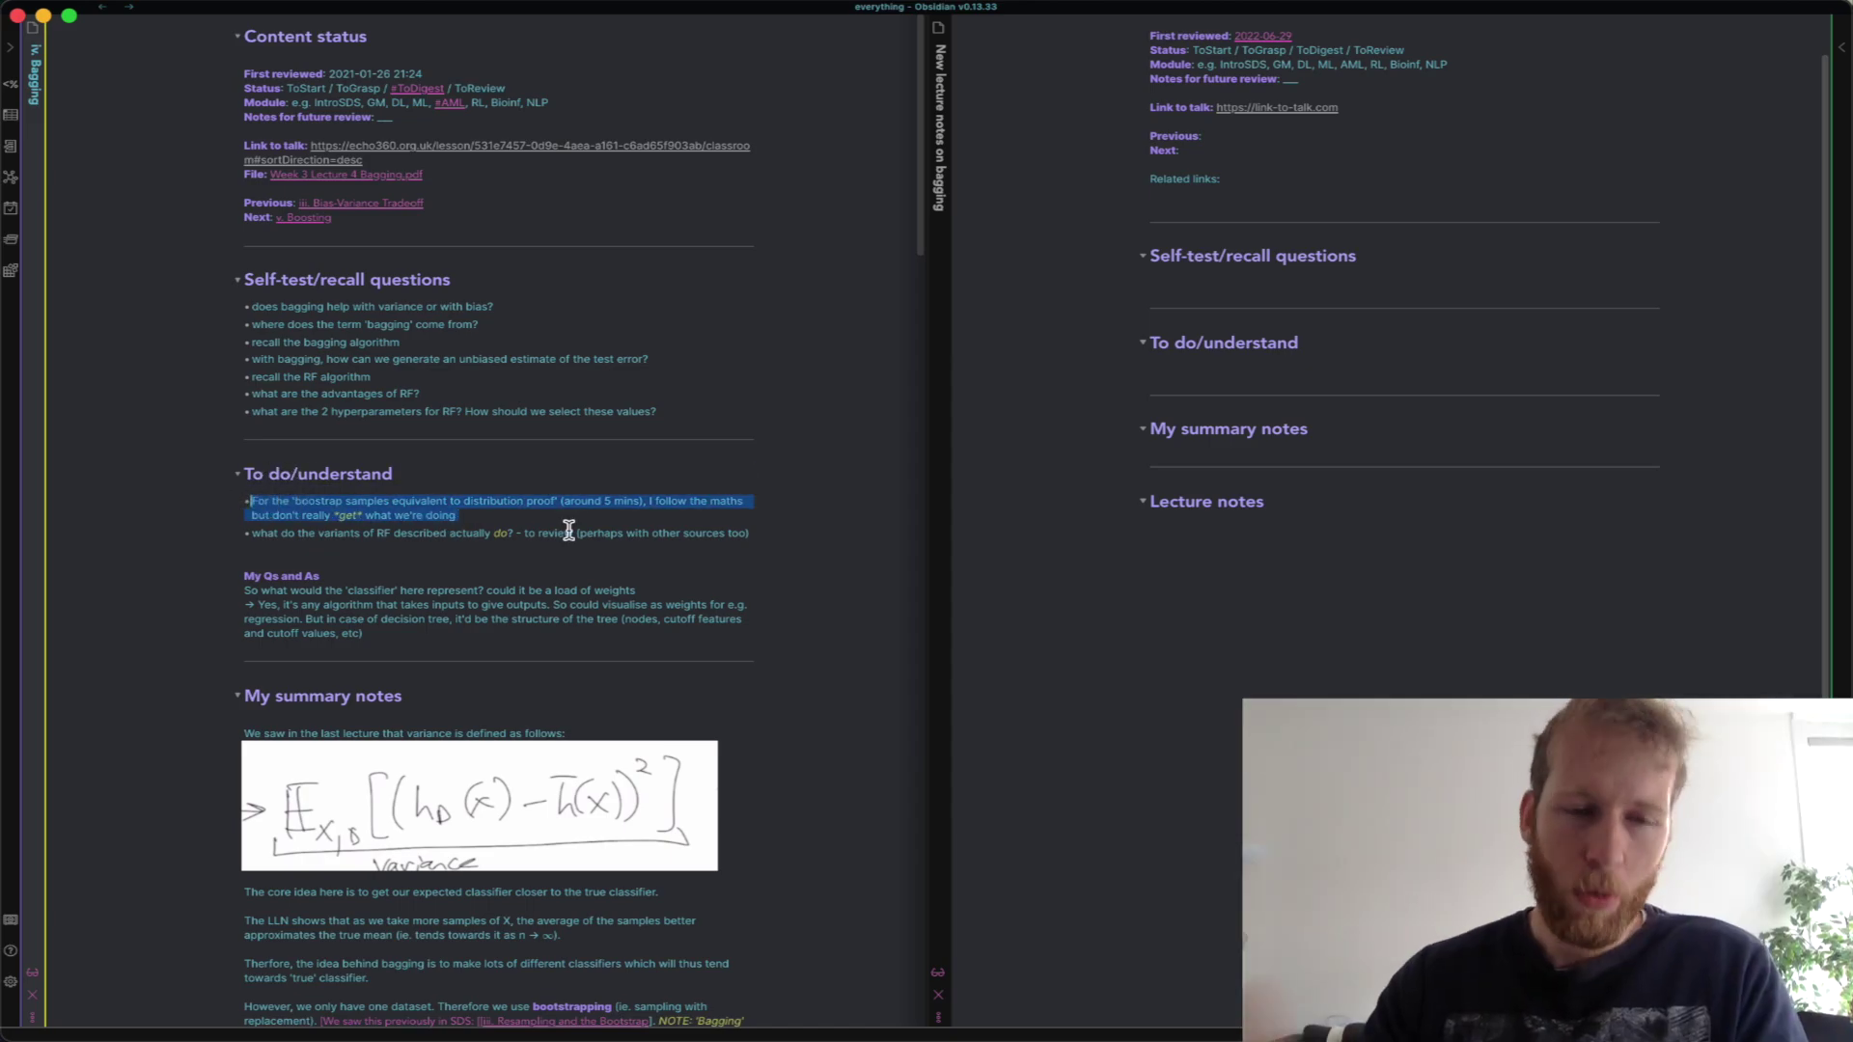
Add empty lines under the My summary notes heading of the new bagging note.
{"action": "scroll", "coordinate": [355, 406], "scroll_direction": "down", "scroll_amount": 4}
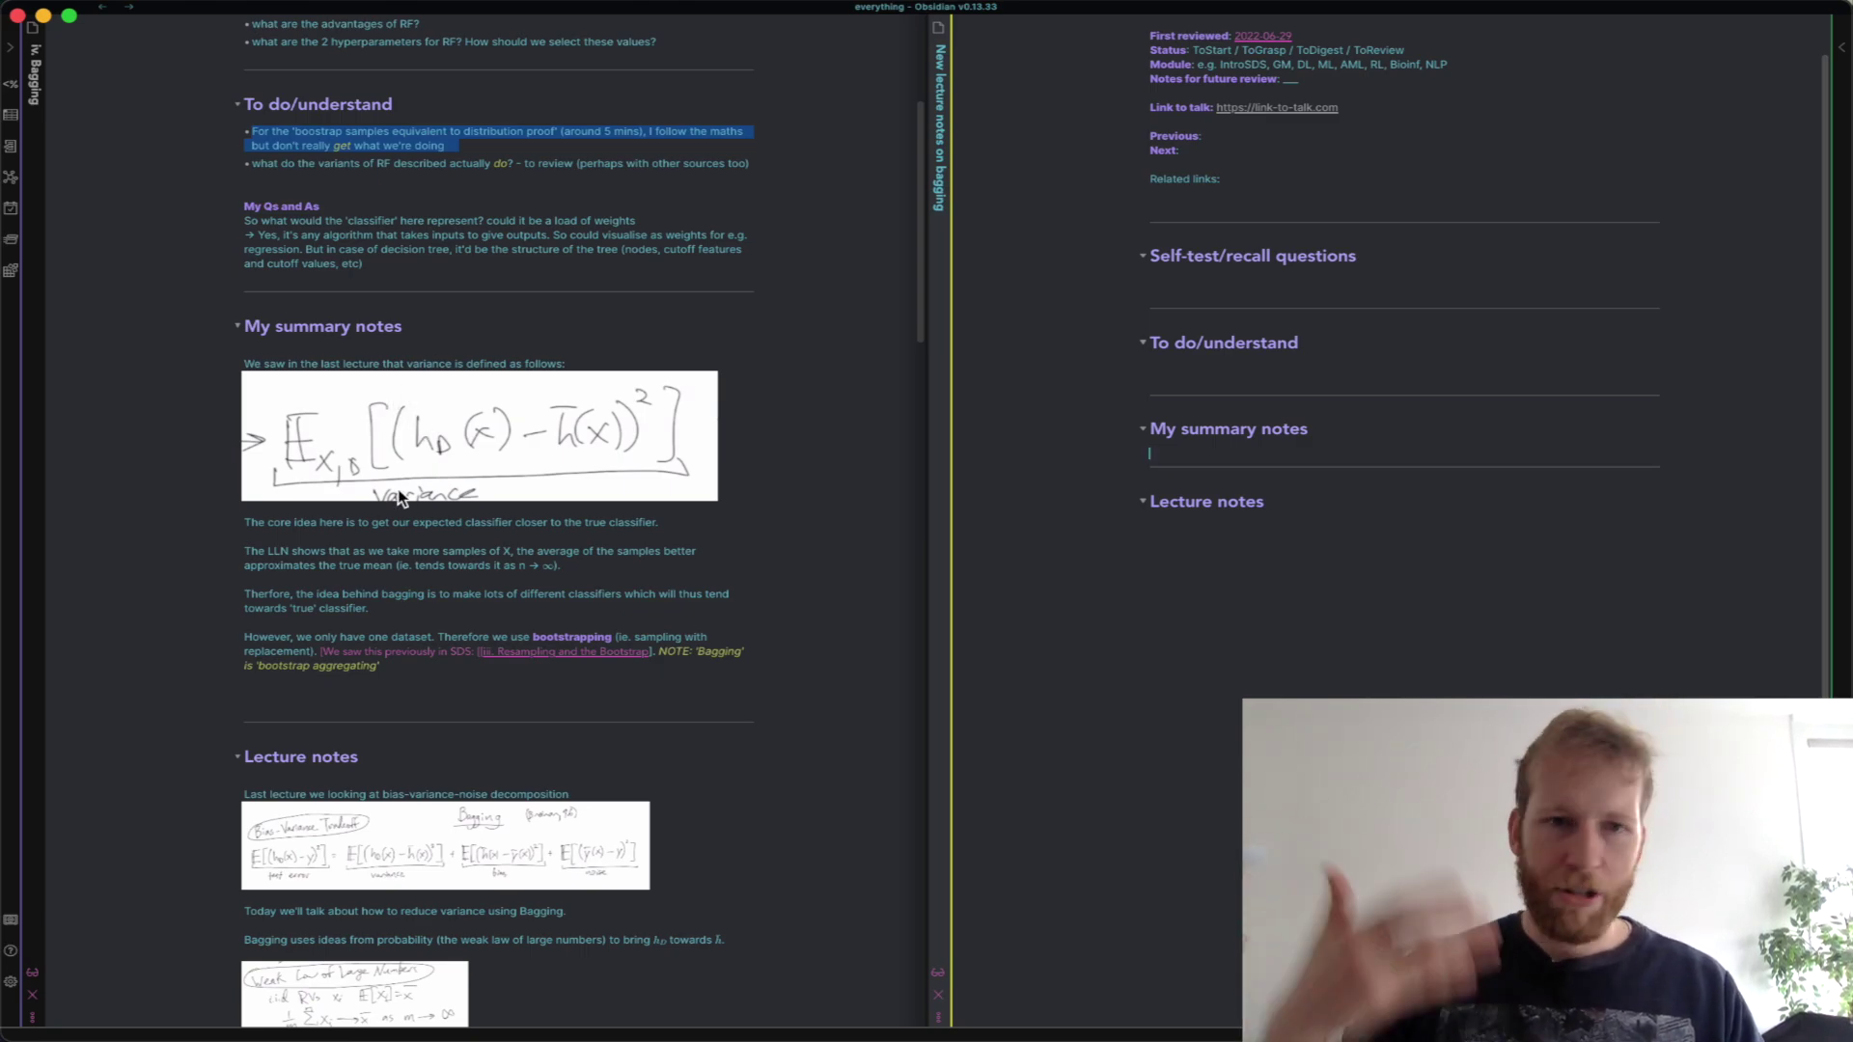
{"action": "left_click", "coordinate": [1399, 551]}
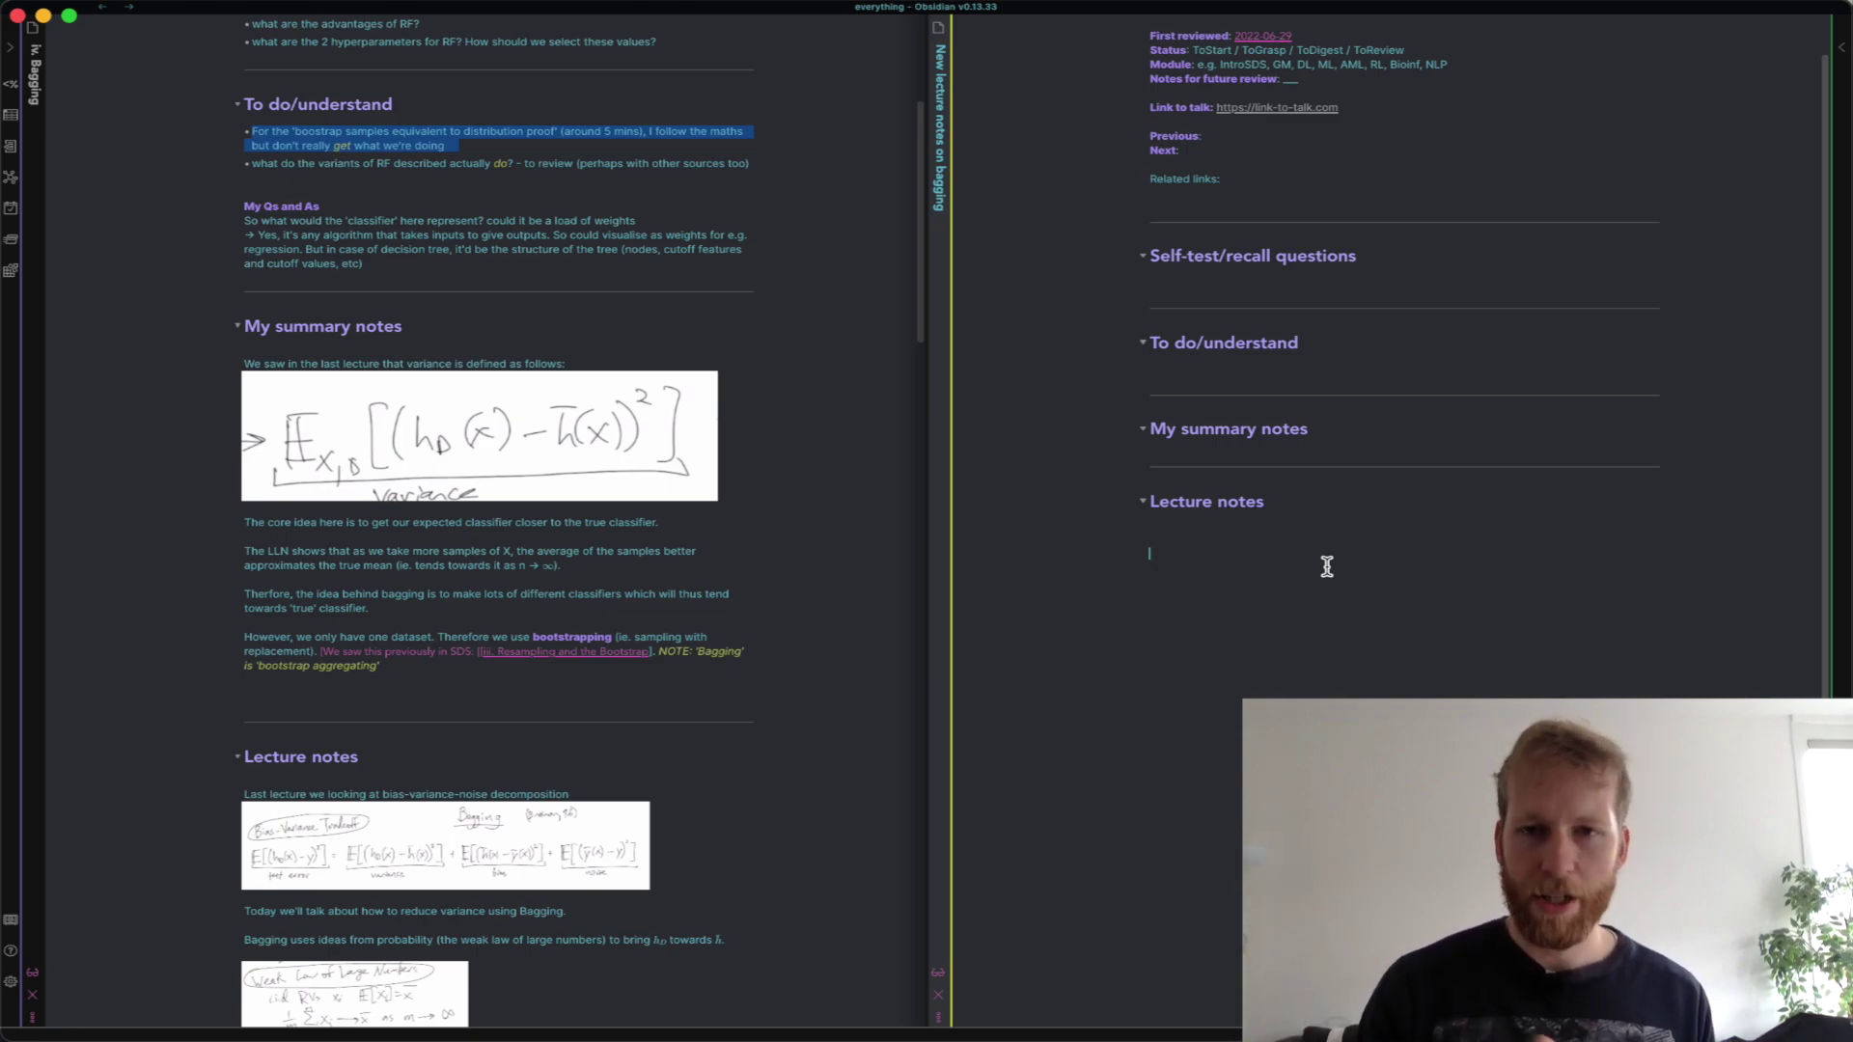
{"action": "left_click", "coordinate": [1294, 442]}
{"action": "key", "text": "Return"}
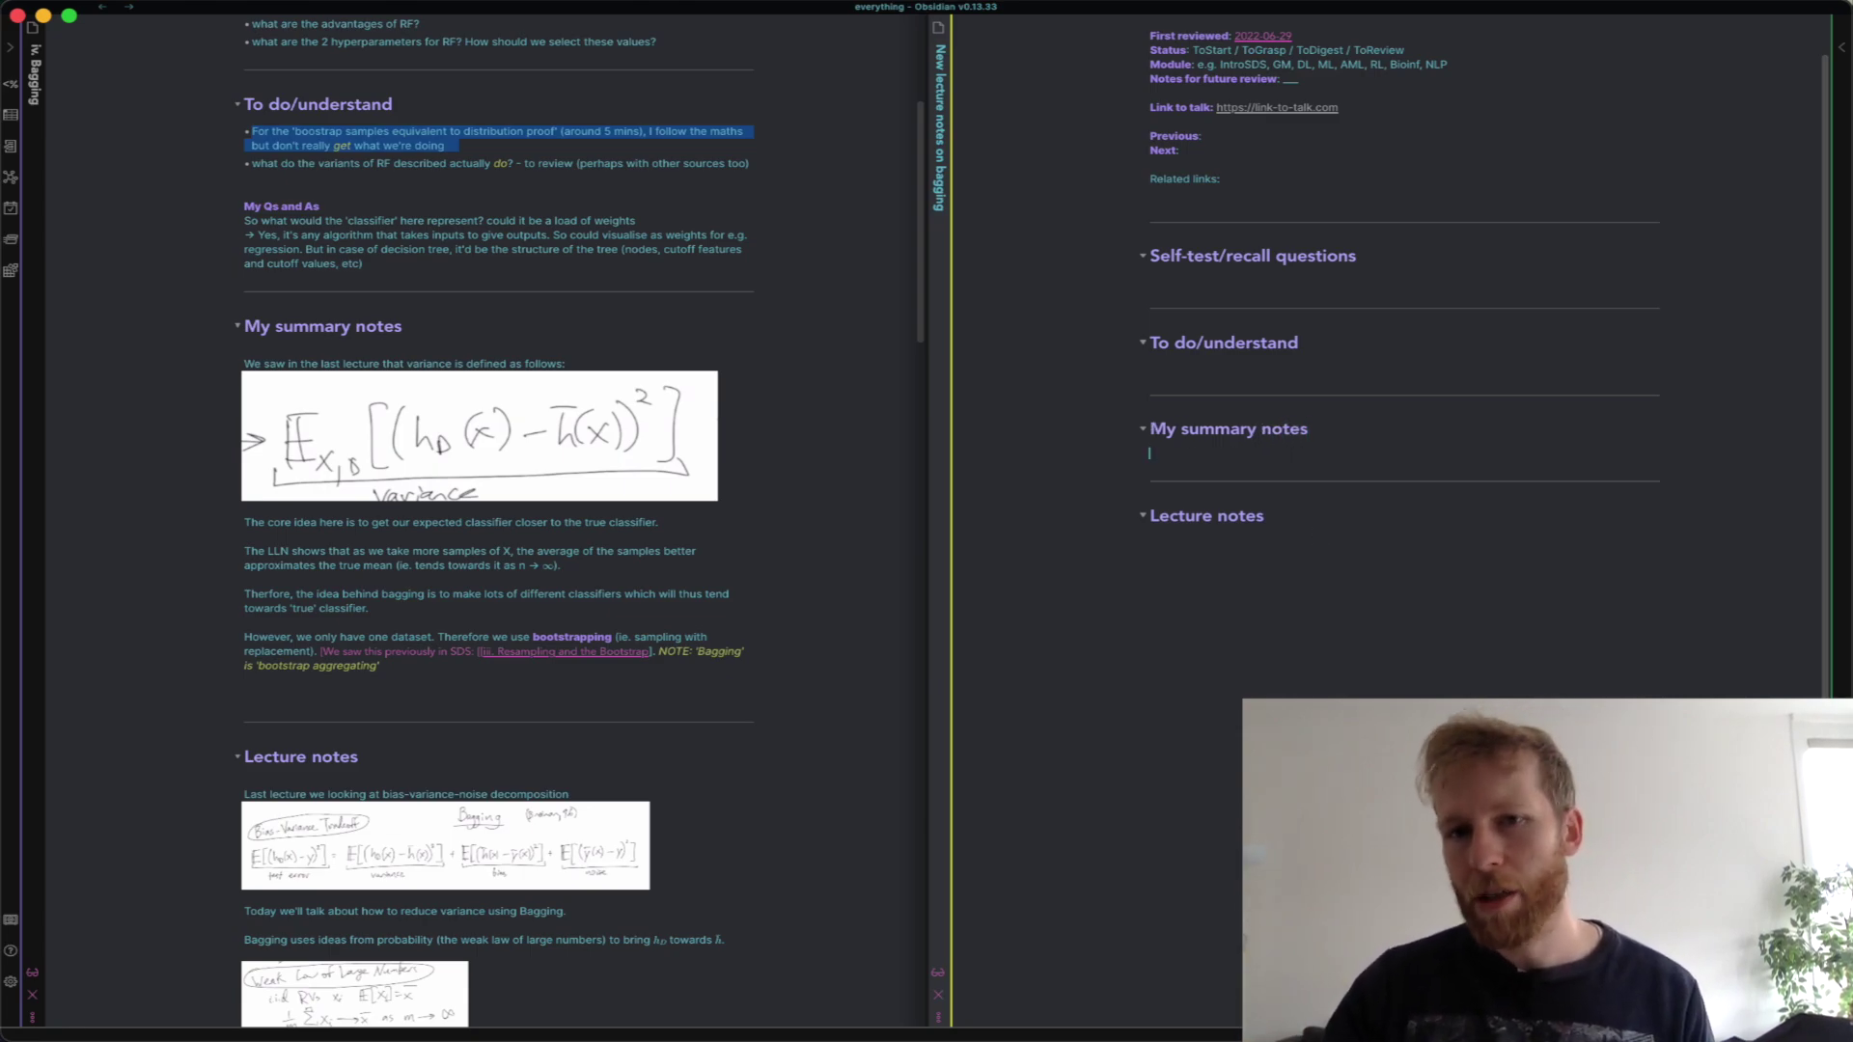
{"action": "left_click", "coordinate": [1315, 476]}
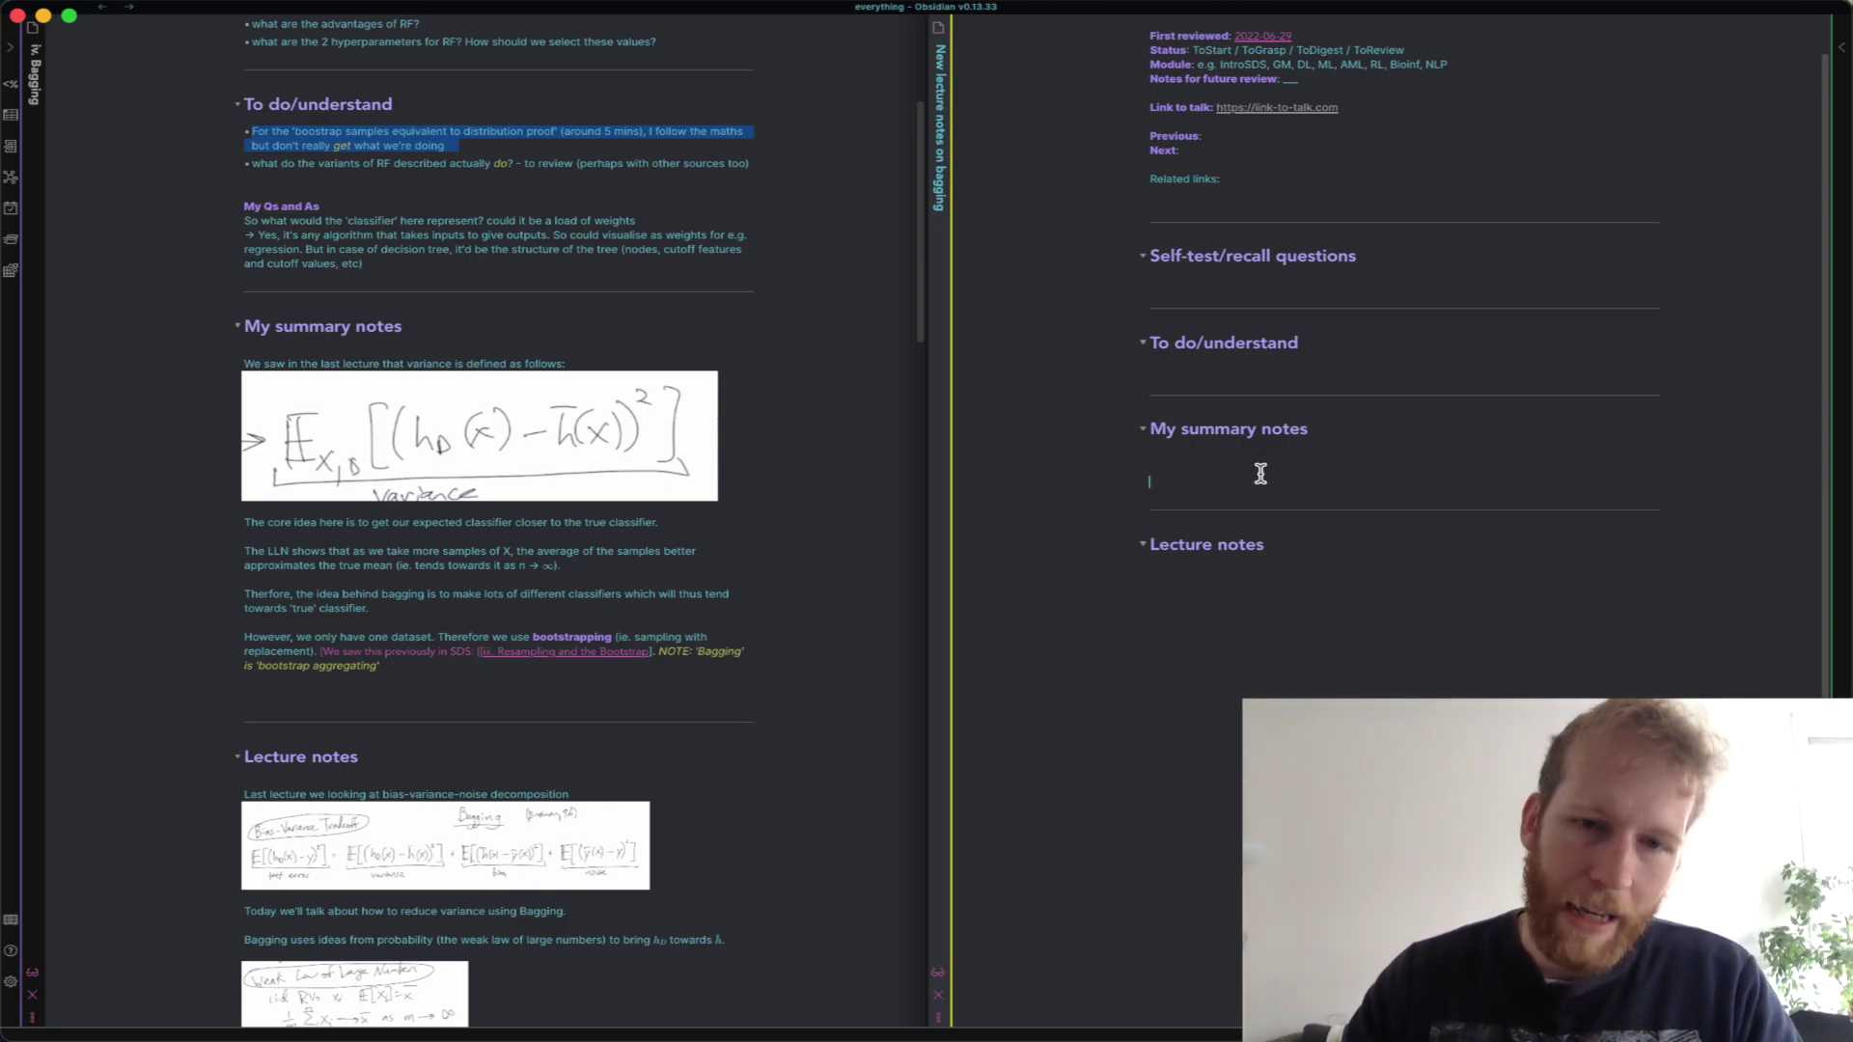
{"action": "left_click", "coordinate": [1258, 361]}
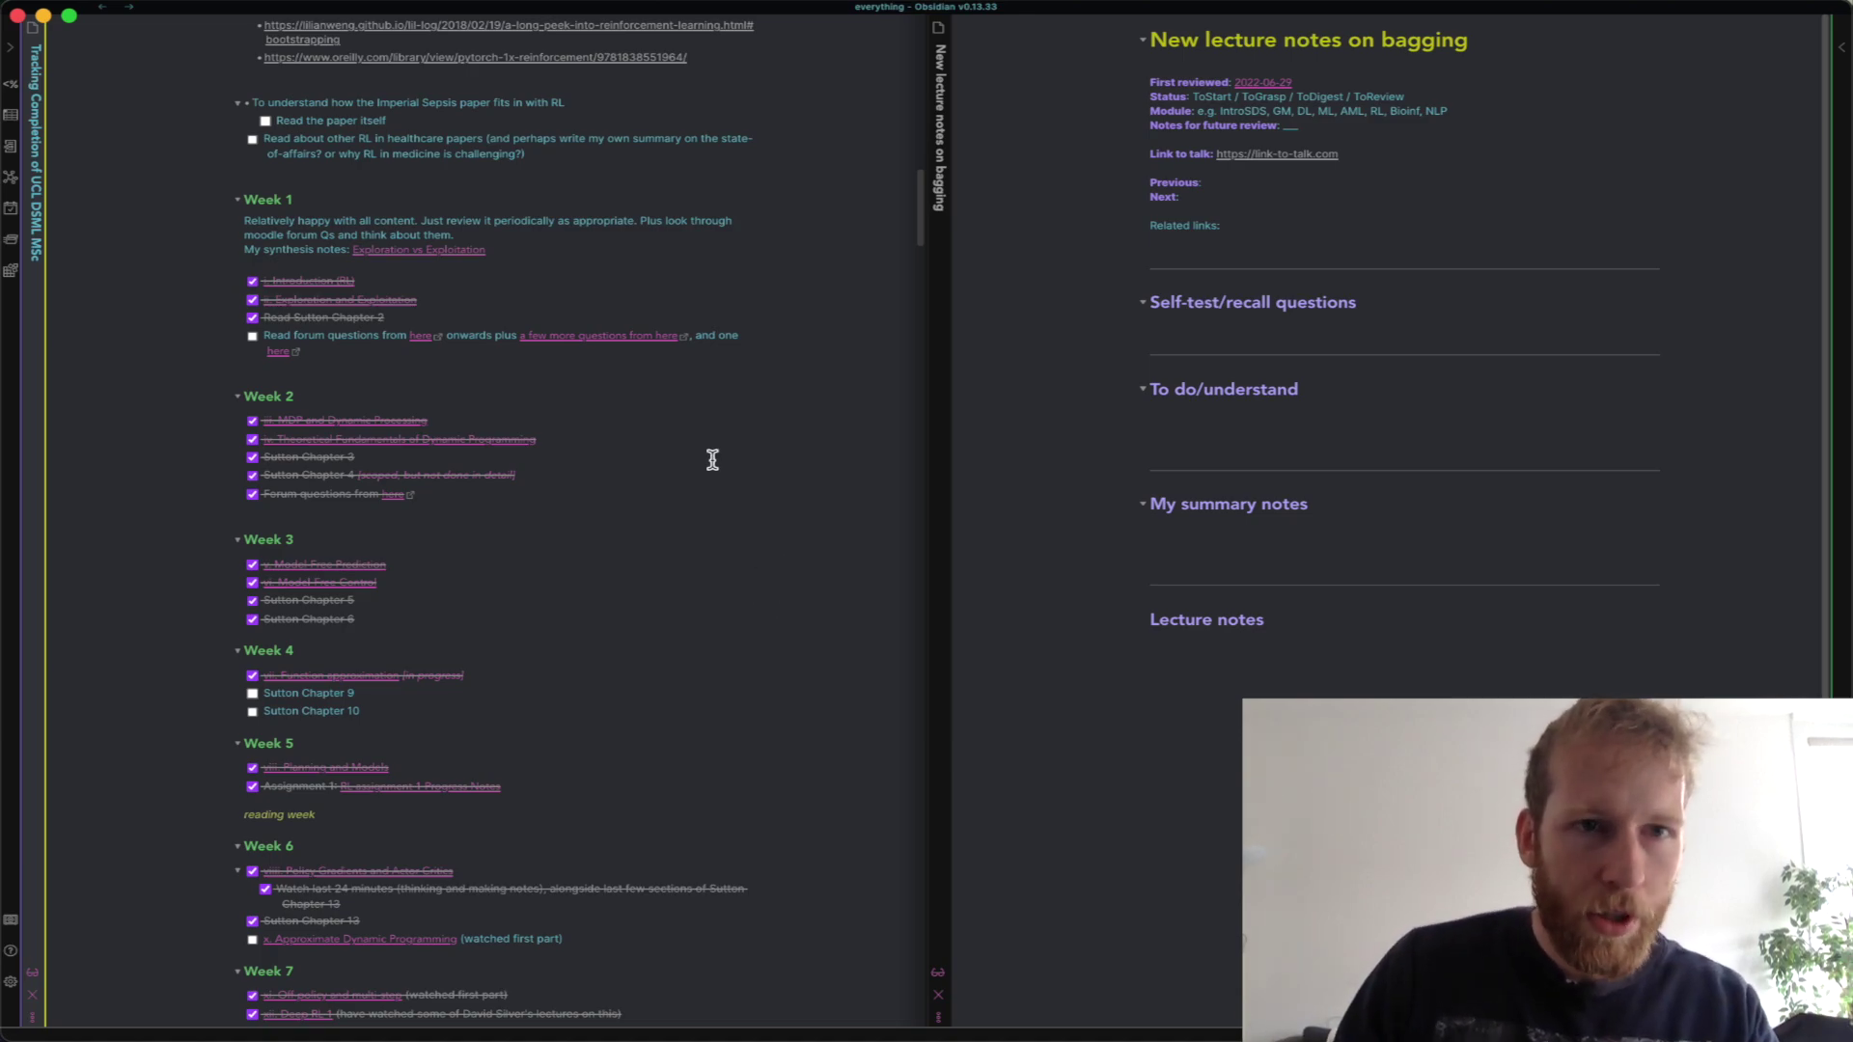
Open the Exploration vs Exploitation synthesis note, linked under Week 1 of the tracking note, in a new pane.
{"action": "scroll", "coordinate": [666, 366], "scroll_direction": "up", "scroll_amount": 1}
{"action": "left_click", "coordinate": [559, 304]}
{"action": "left_click", "coordinate": [396, 268]}
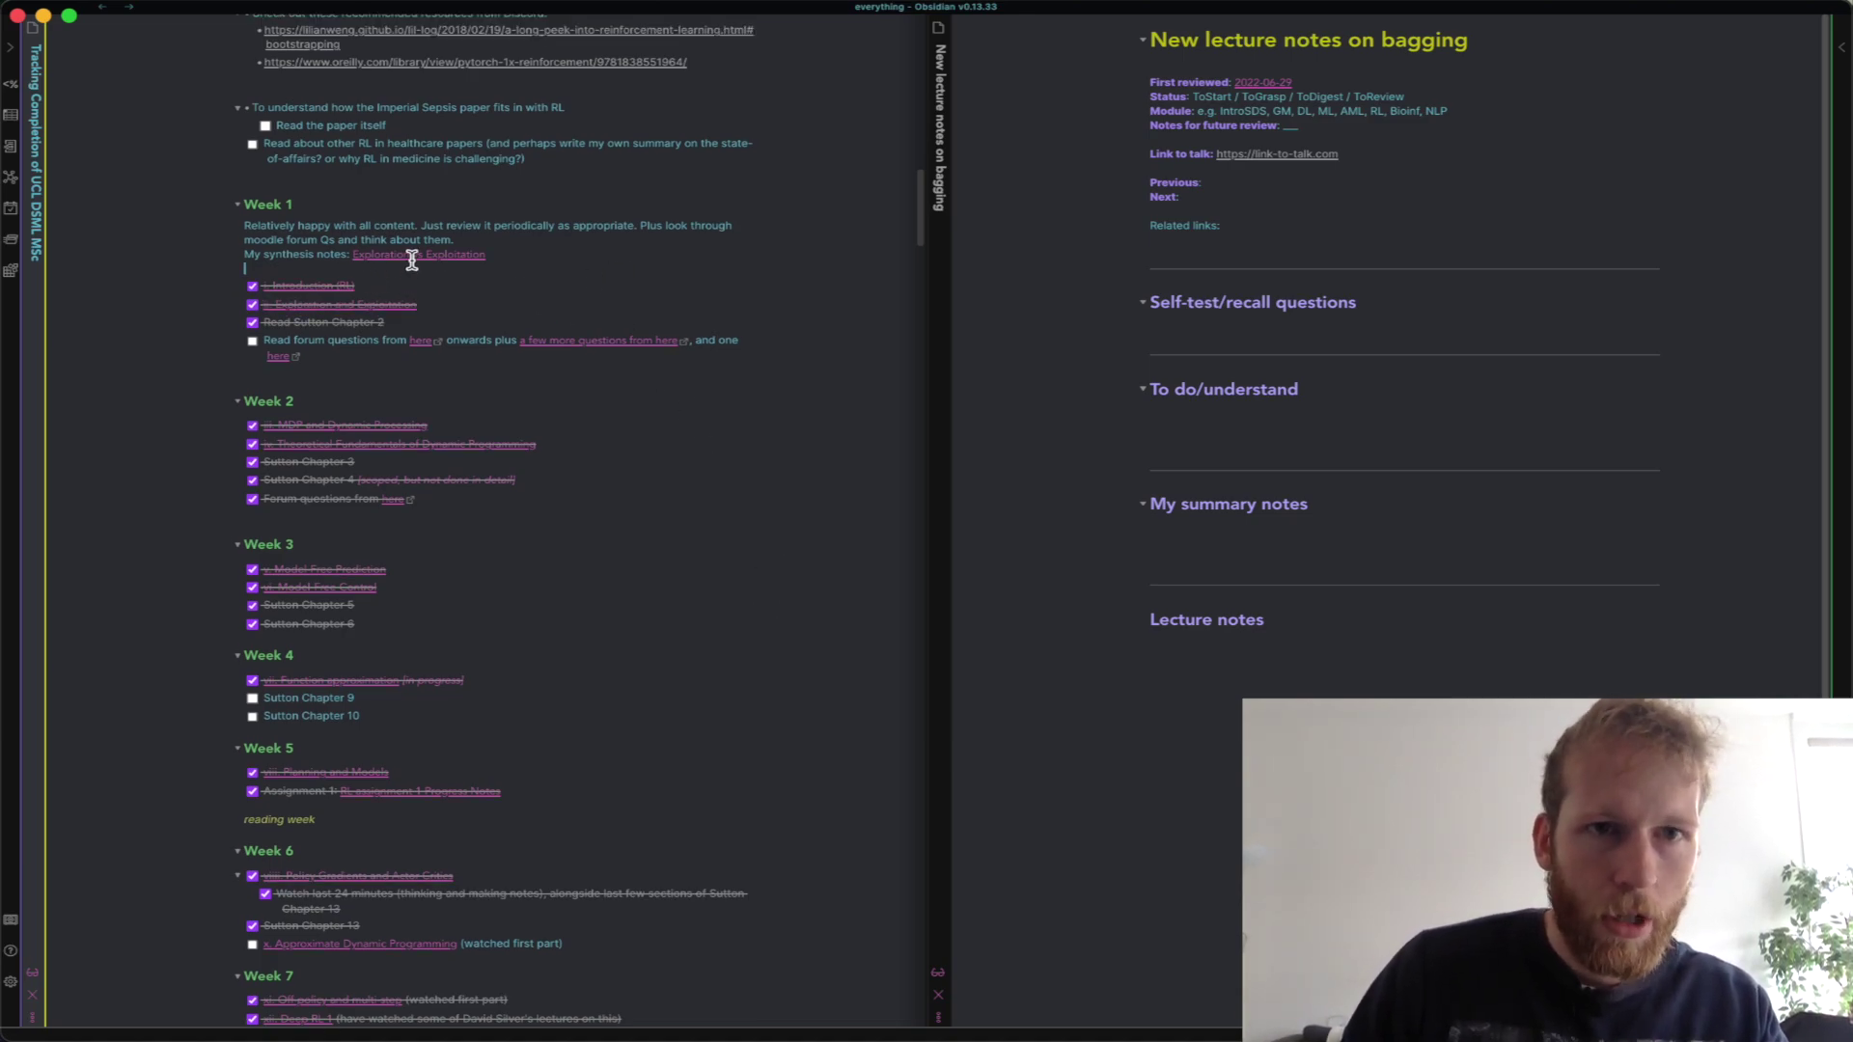
{"action": "right_click", "coordinate": [412, 259]}
{"action": "left_click", "coordinate": [459, 263]}
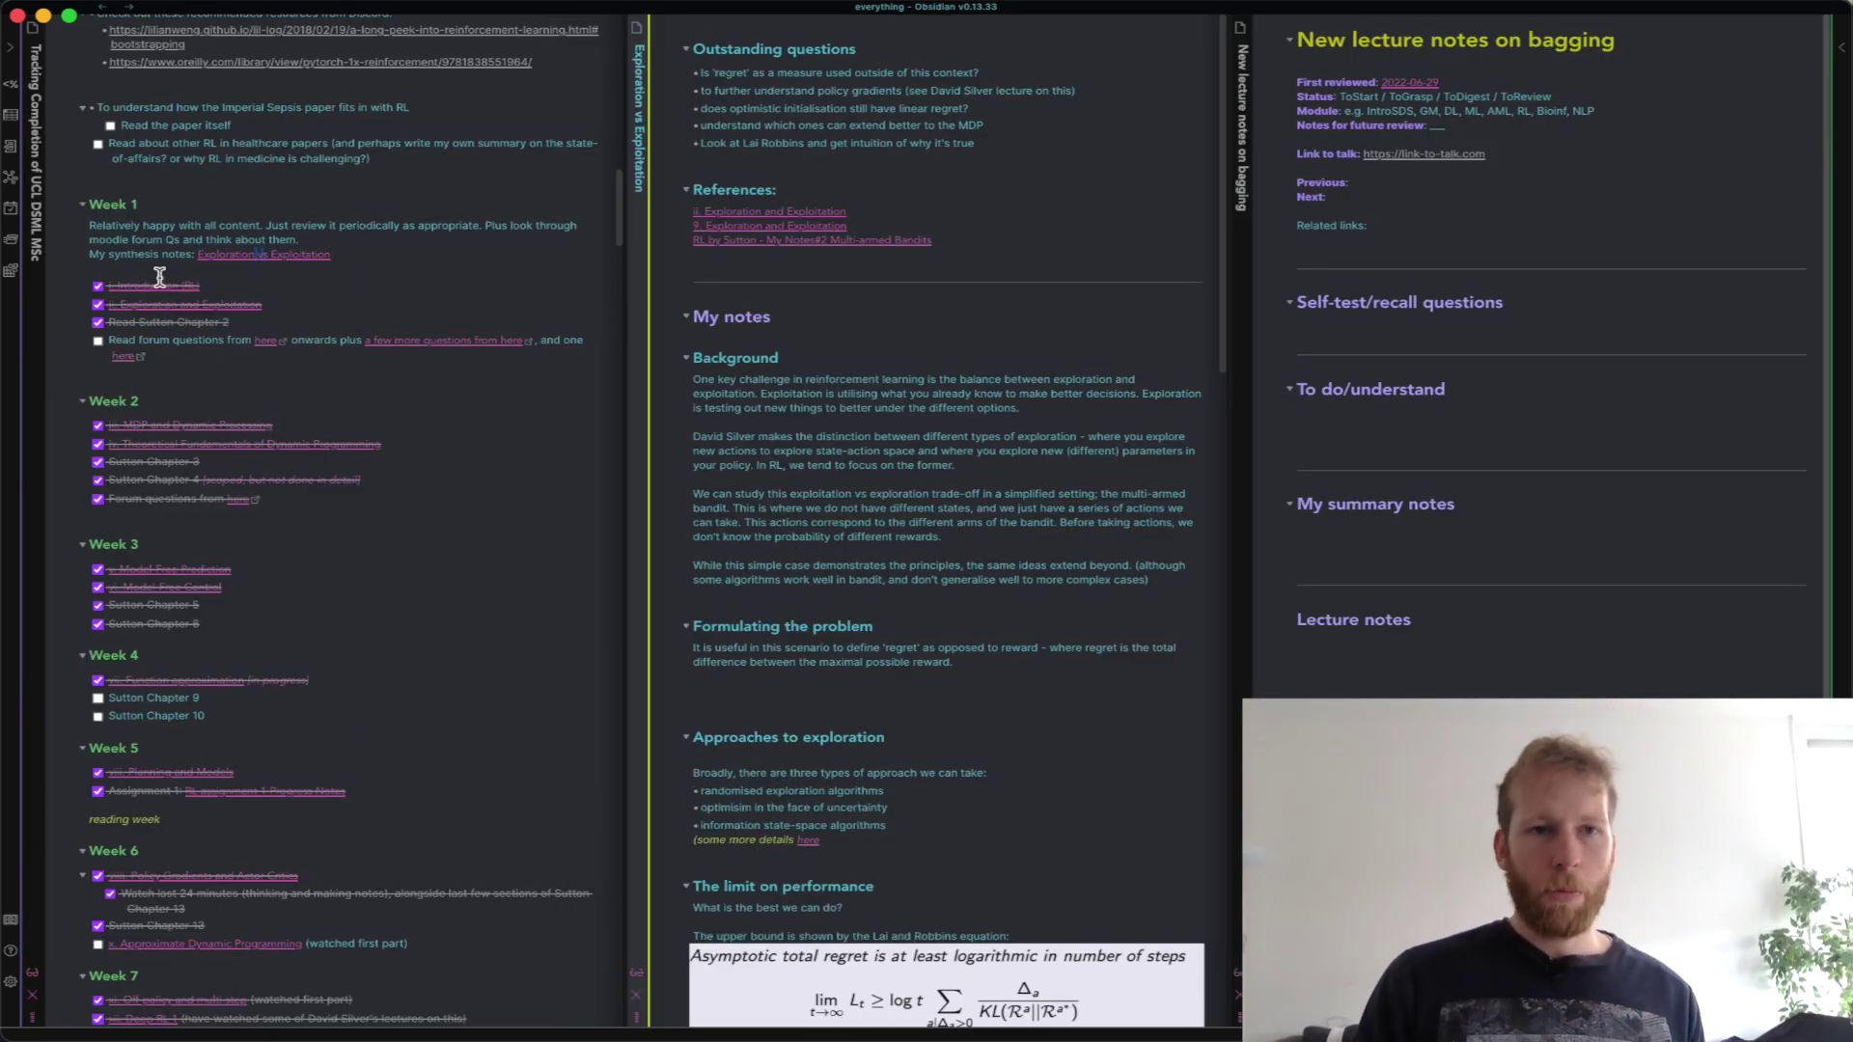
Look over the Week 1 items of the tracking note and read through the Exploration vs Exploitation note's sections.
{"action": "left_click", "coordinate": [236, 321]}
{"action": "left_click", "coordinate": [204, 349]}
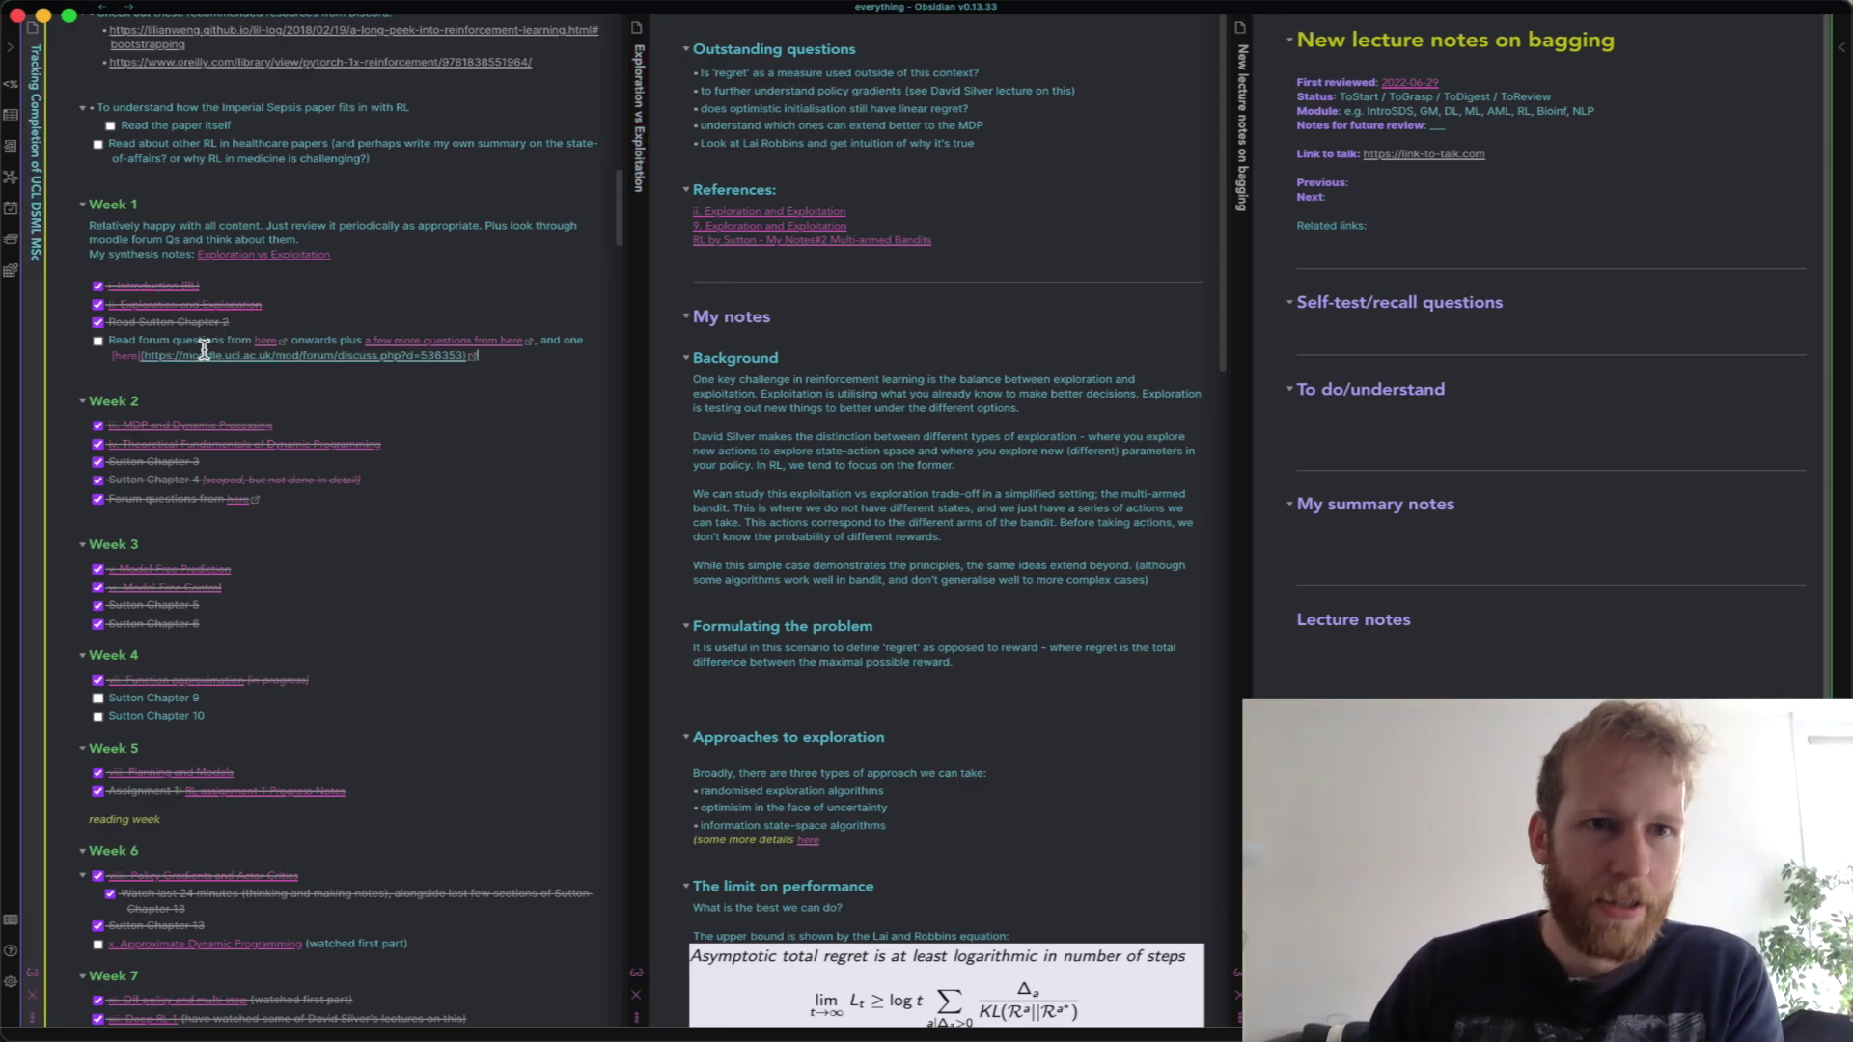
{"action": "left_click", "coordinate": [162, 339]}
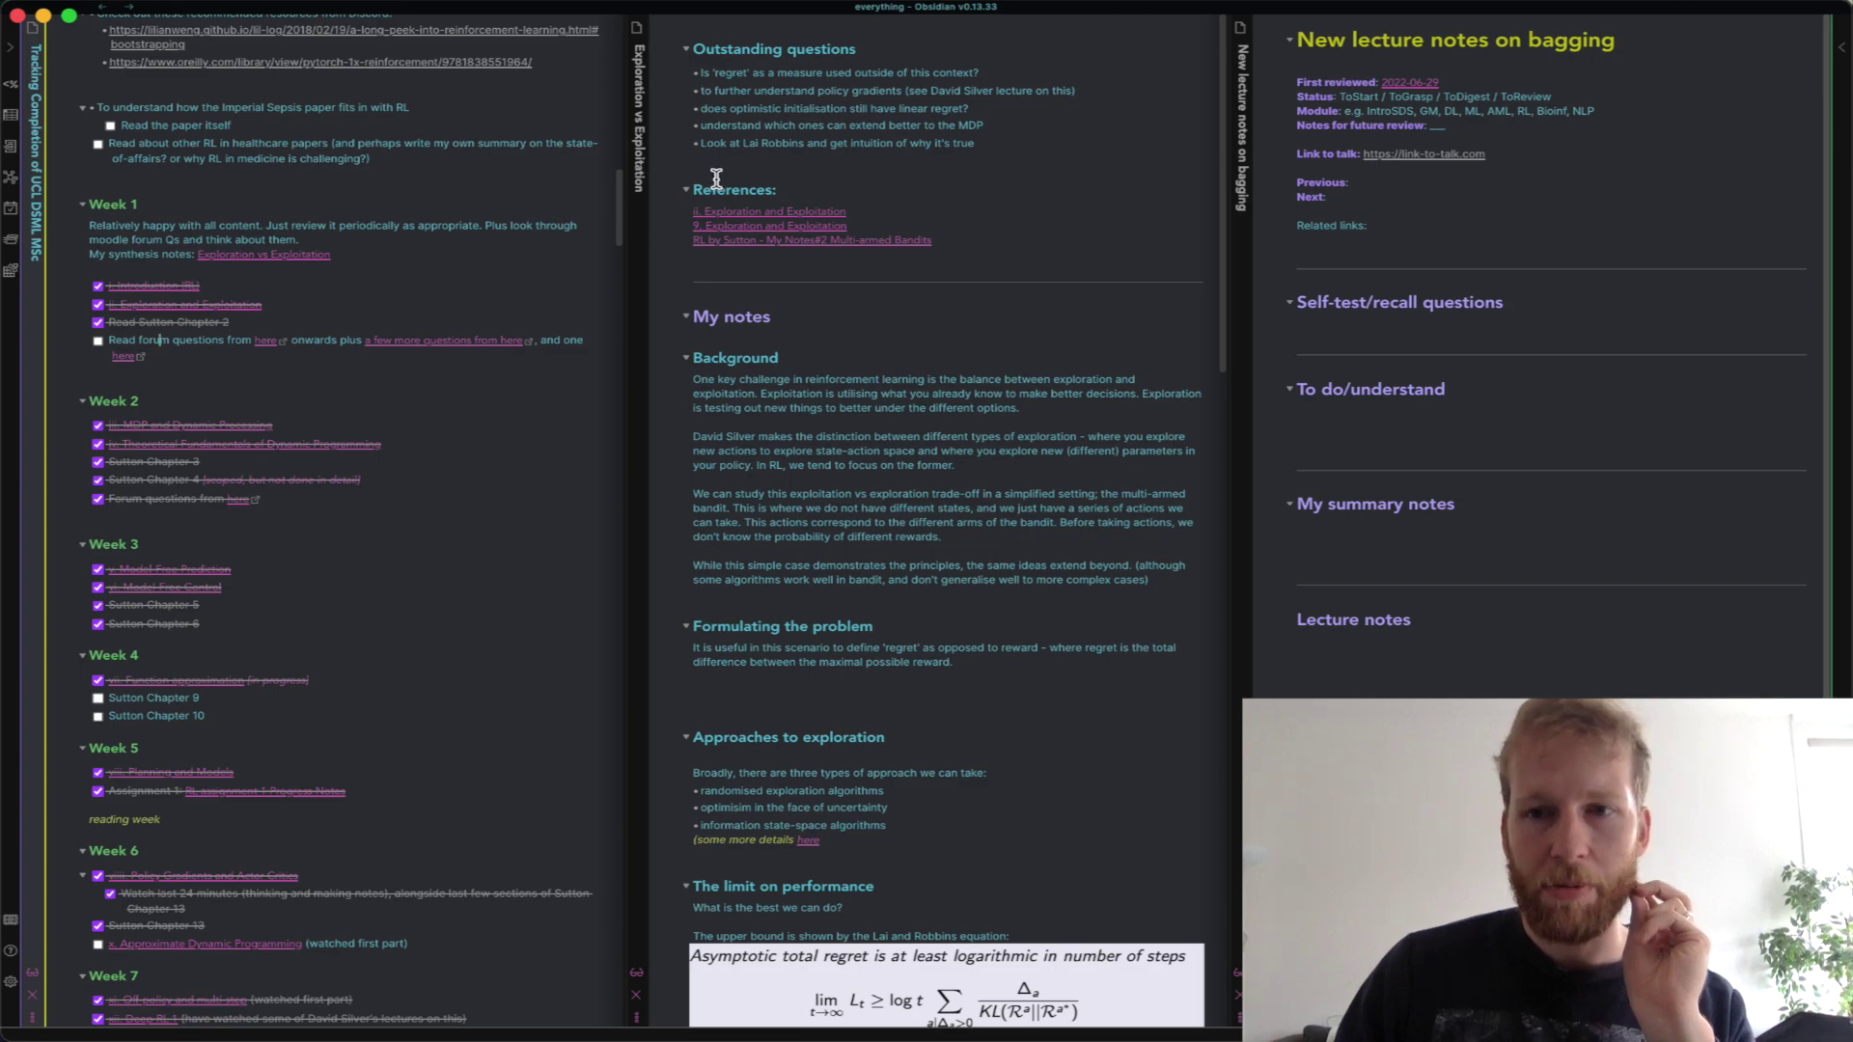
{"action": "left_click", "coordinate": [976, 625]}
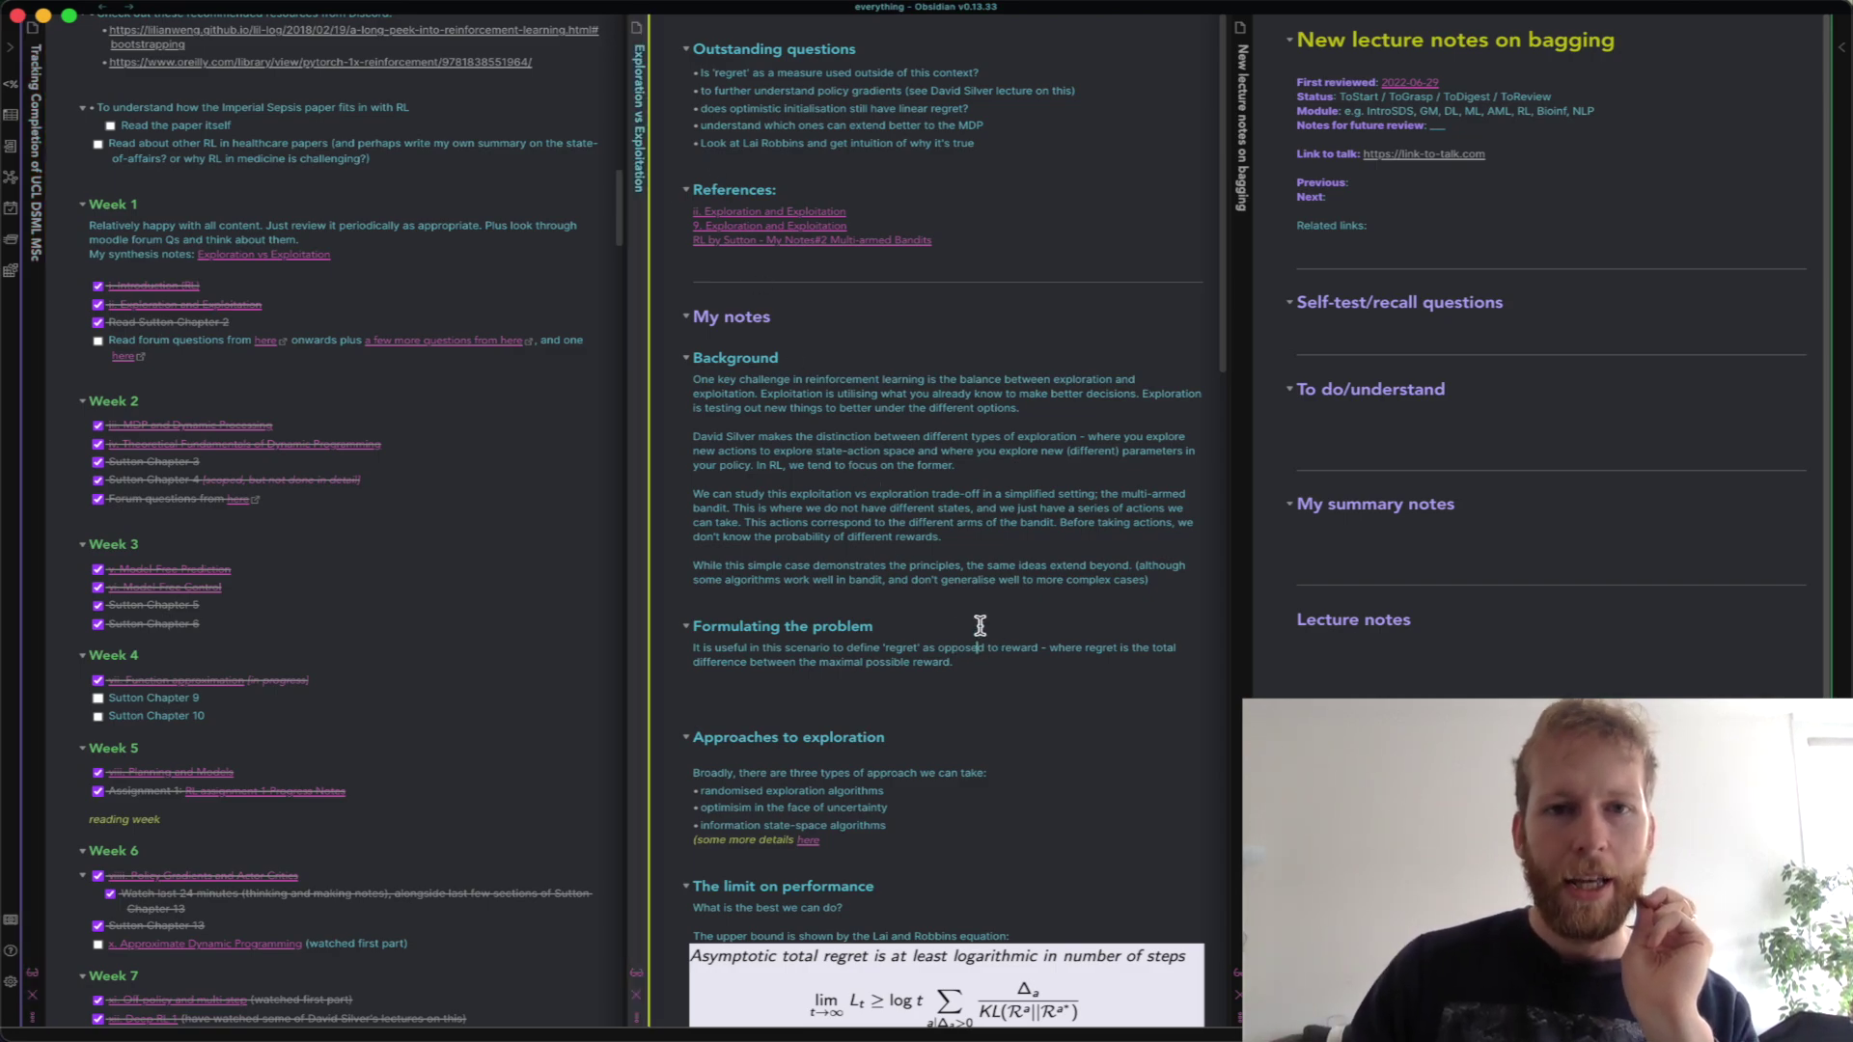
{"action": "scroll", "coordinate": [883, 558], "scroll_direction": "down", "scroll_amount": 1}
{"action": "scroll", "coordinate": [883, 558], "scroll_direction": "down", "scroll_amount": 12}
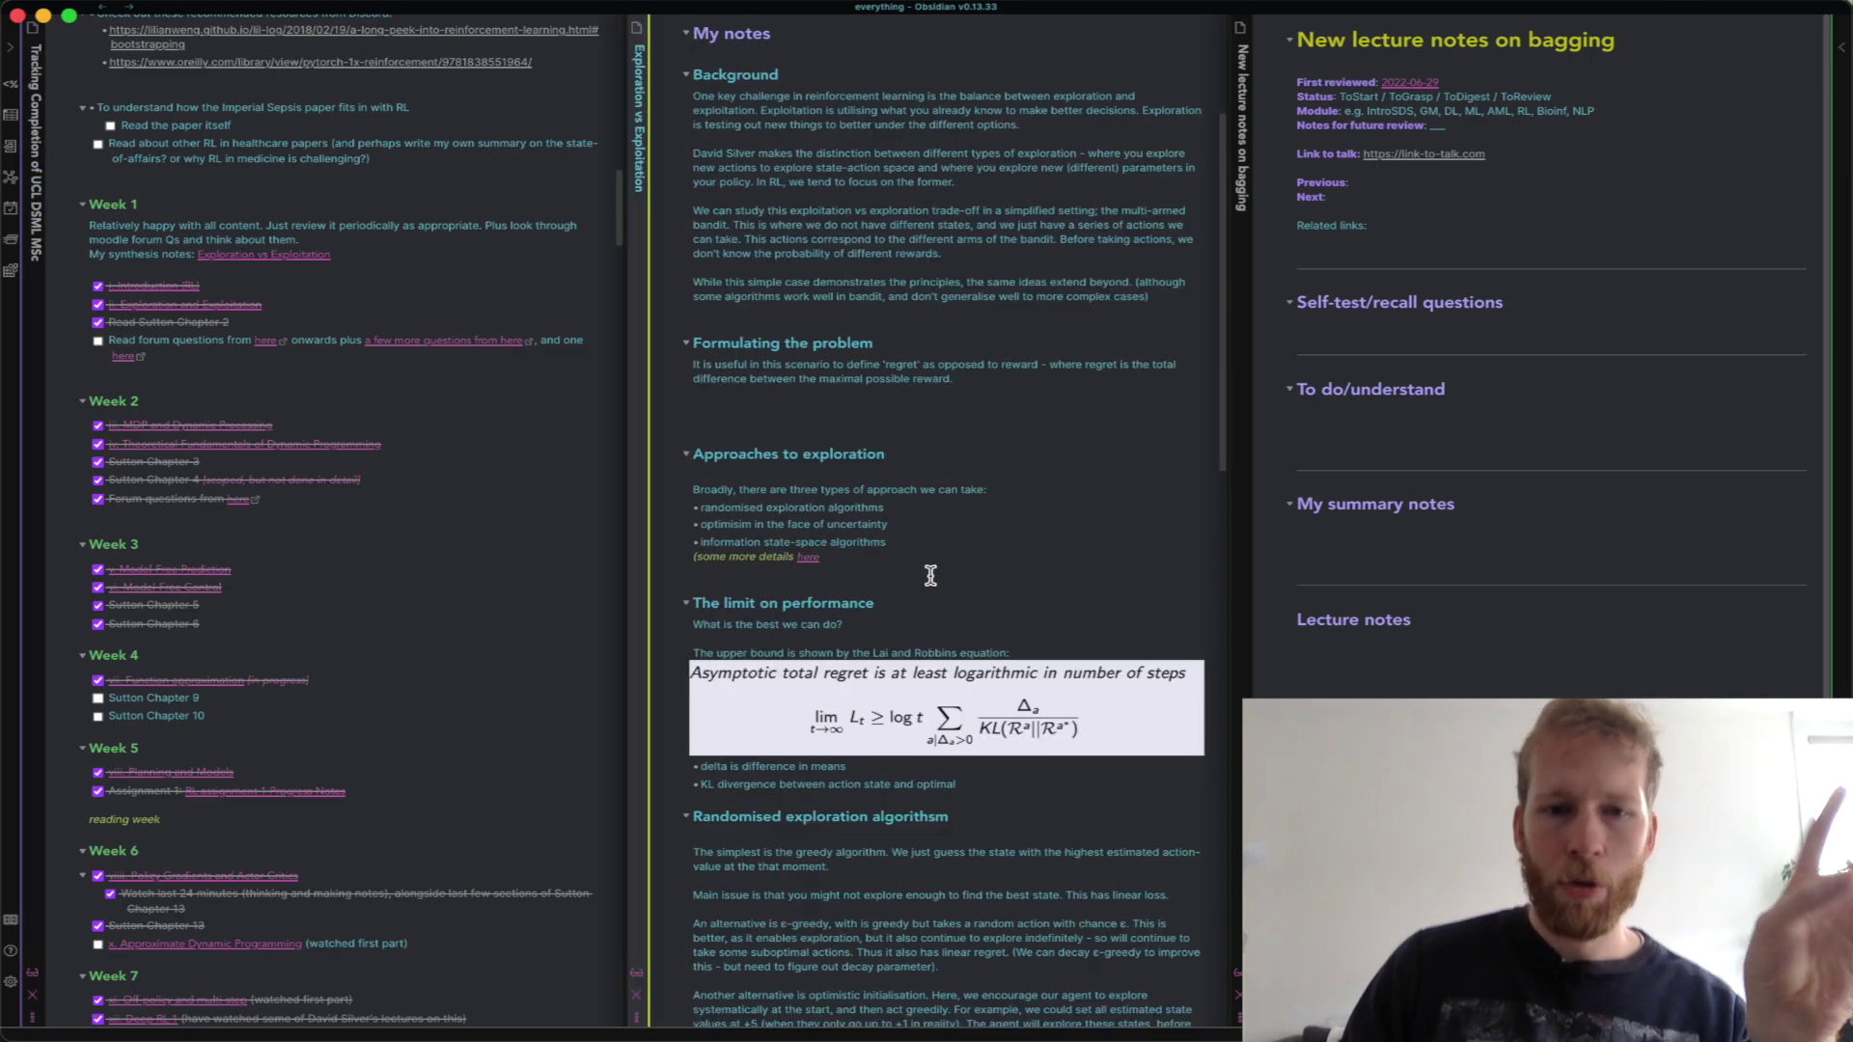
{"action": "scroll", "coordinate": [910, 384], "scroll_direction": "down", "scroll_amount": 10}
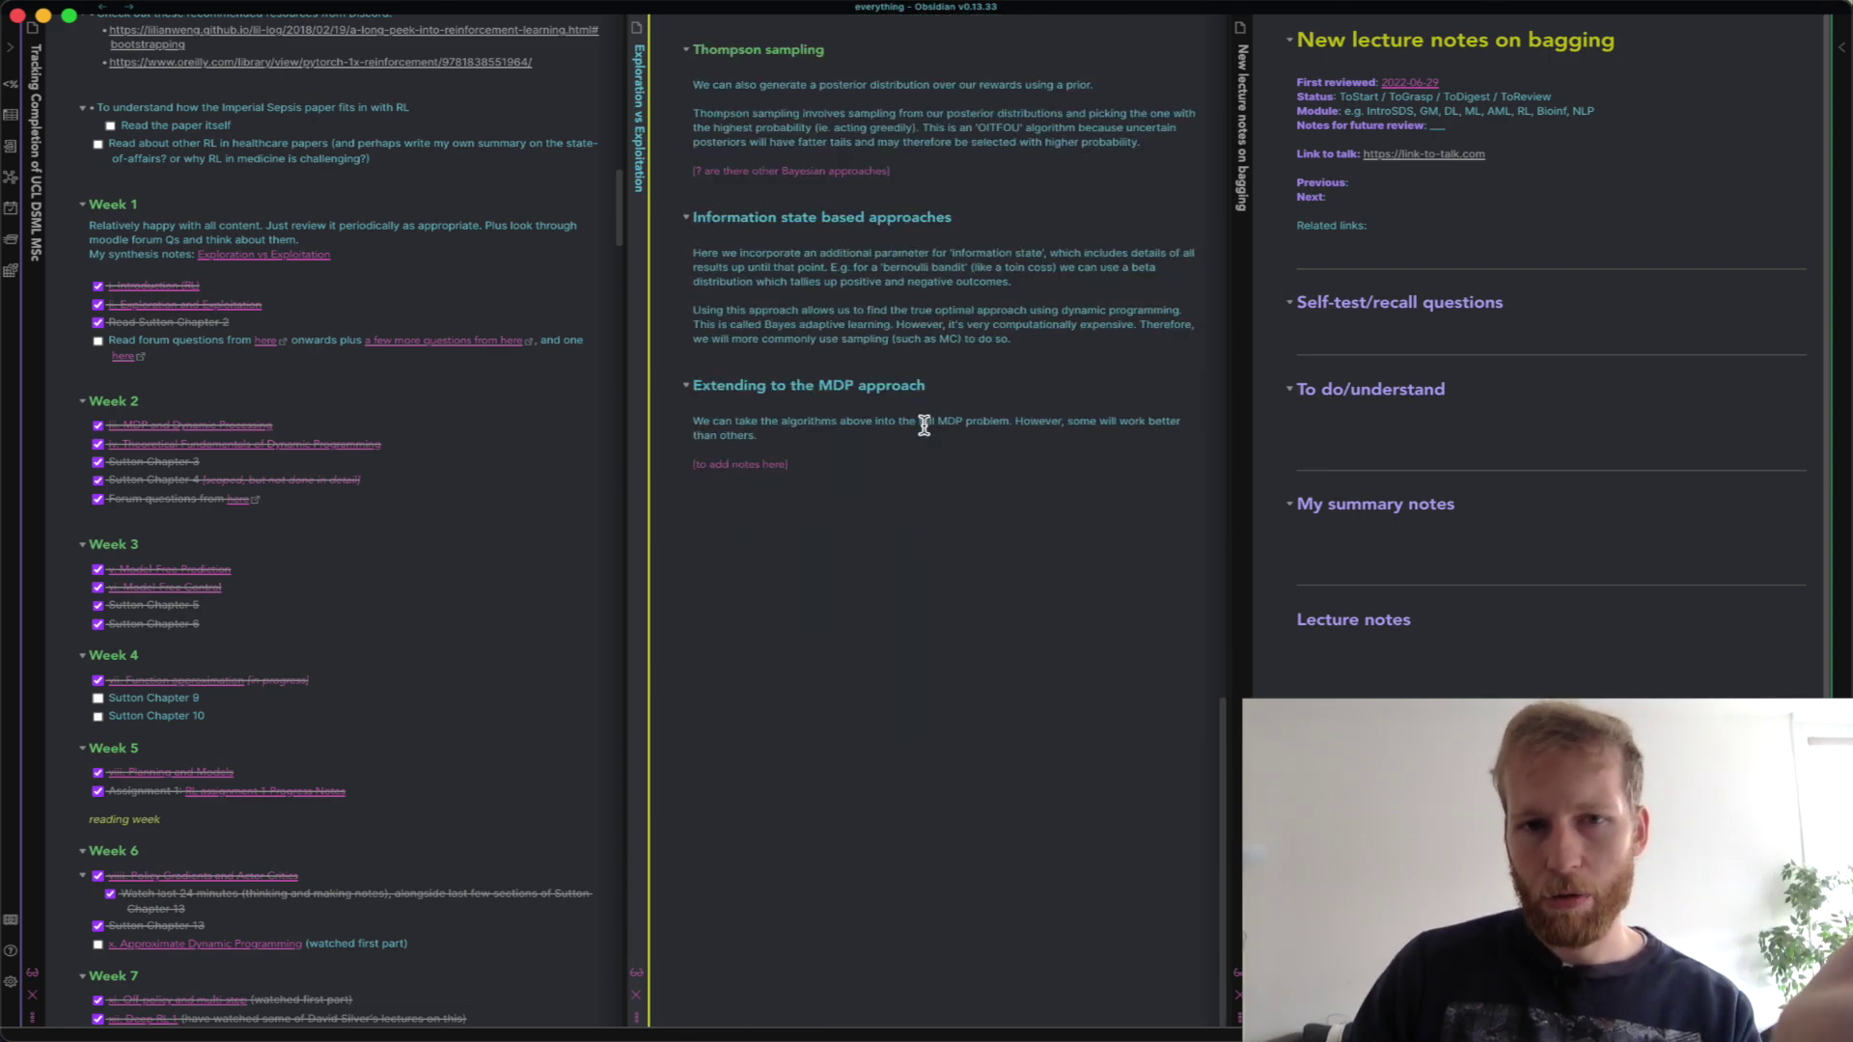
{"action": "scroll", "coordinate": [927, 429], "scroll_direction": "up", "scroll_amount": 20}
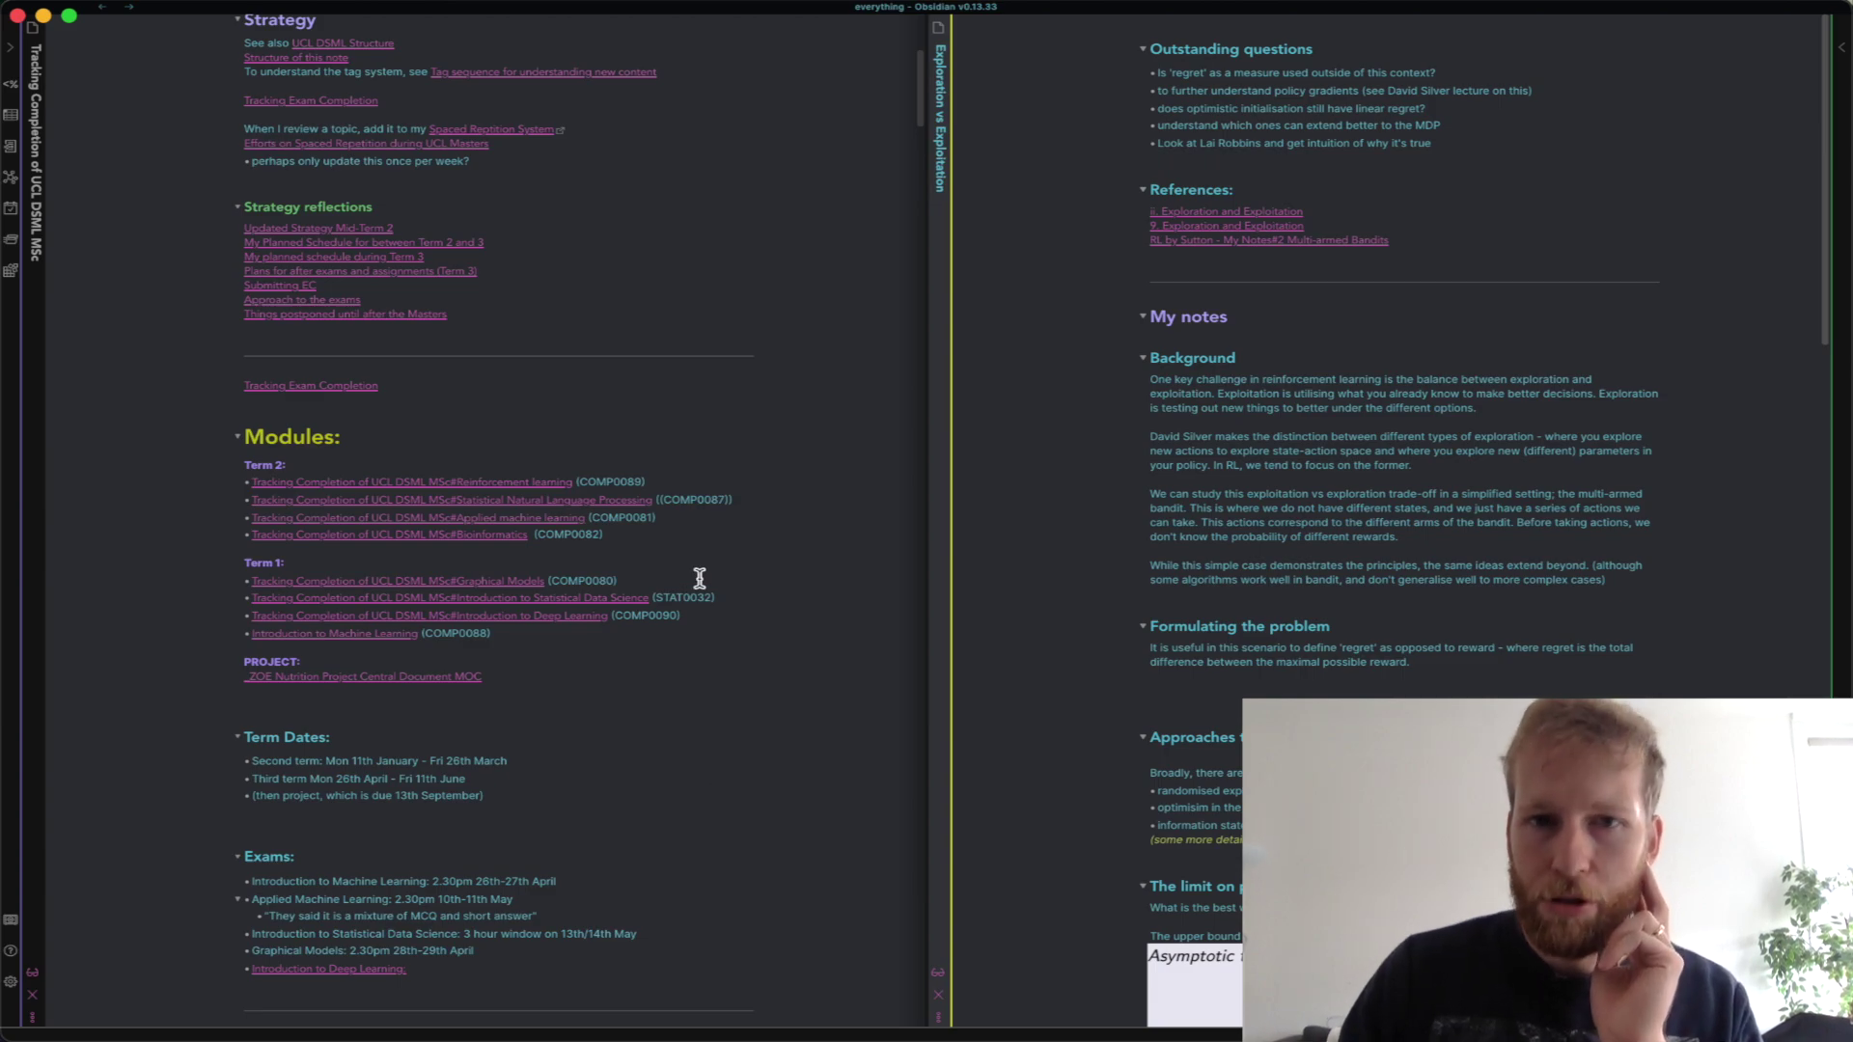
Find the "100 - Syntopical Machine Learning Notes" note with the search "100 syn" and open it in place of the Exploration vs Exploitation note.
{"action": "left_click", "coordinate": [641, 759]}
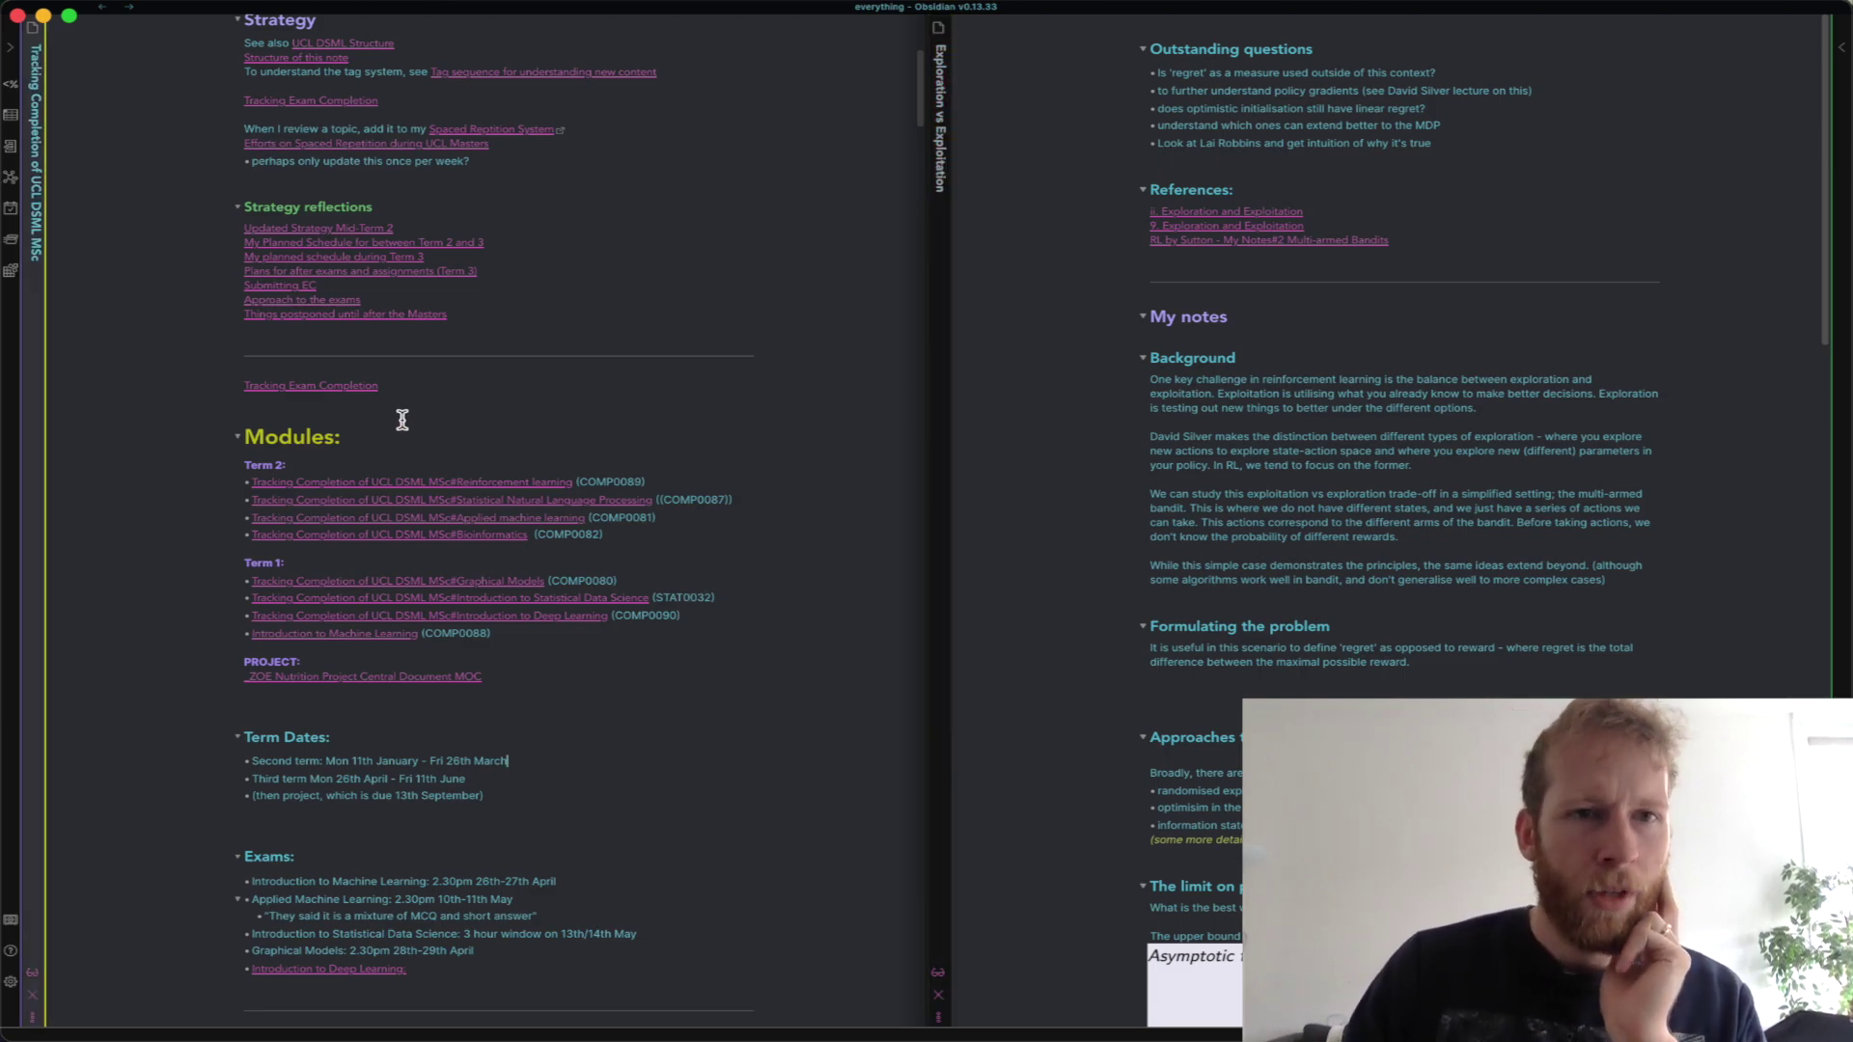
{"action": "left_click", "coordinate": [1203, 421]}
{"action": "key", "text": "super+o"}
{"action": "type", "text": "100"}
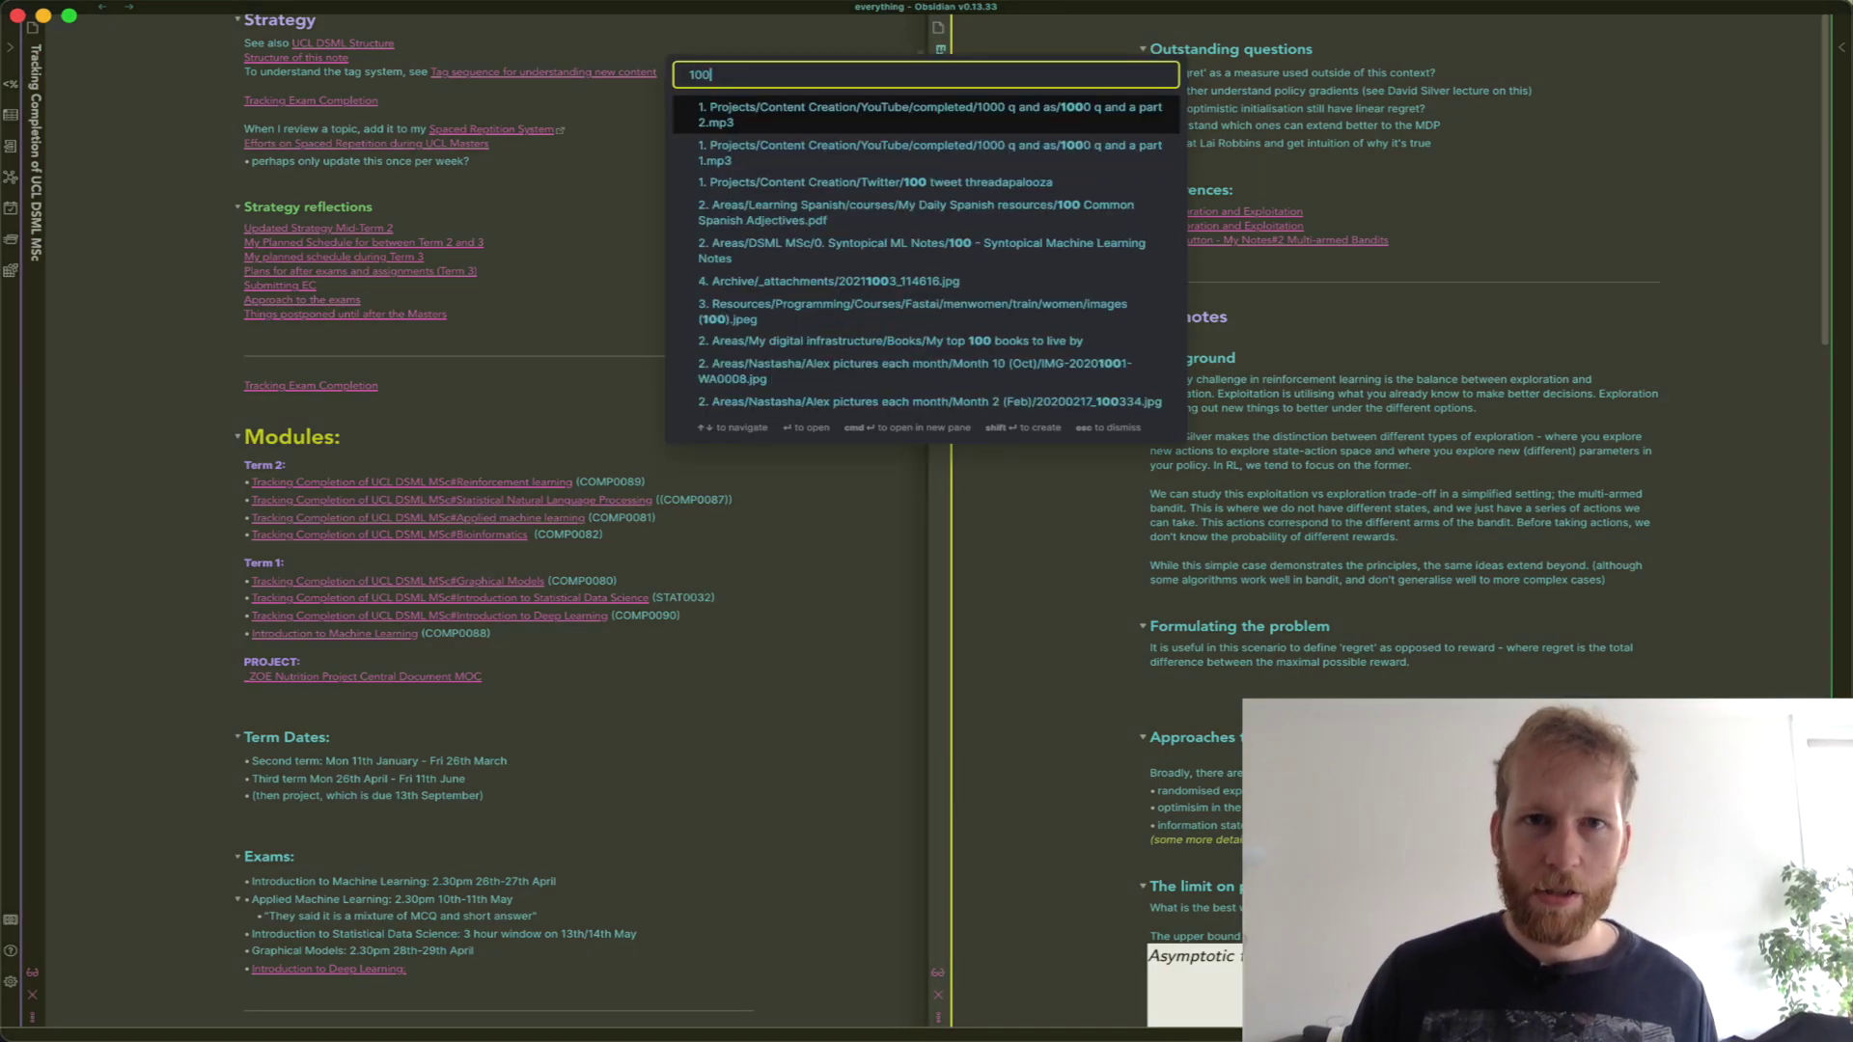
{"action": "type", "text": " syn"}
{"action": "key", "text": "Return"}
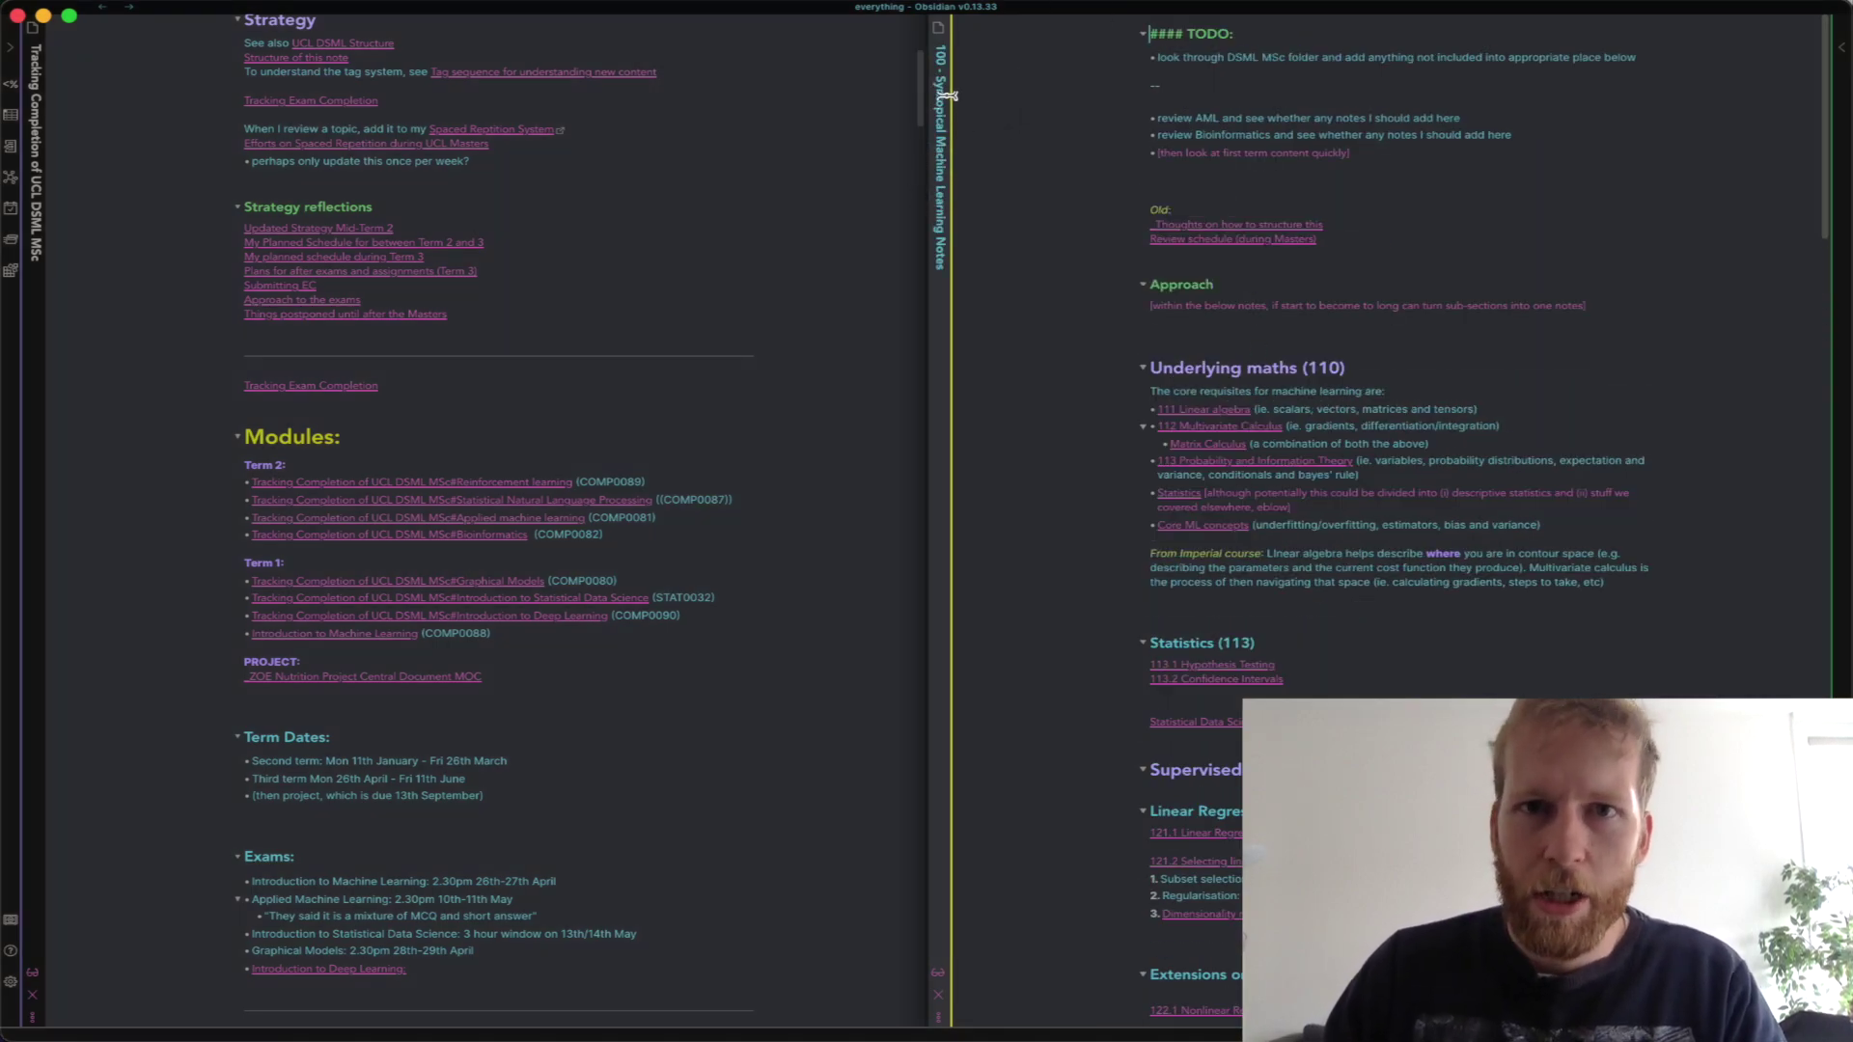
Examine how the syntopical note organises its numbered topics, from Underlying maths (110) through Supervised Learning to Probabilistic graphical models (140).
{"action": "left_click", "coordinate": [1204, 318]}
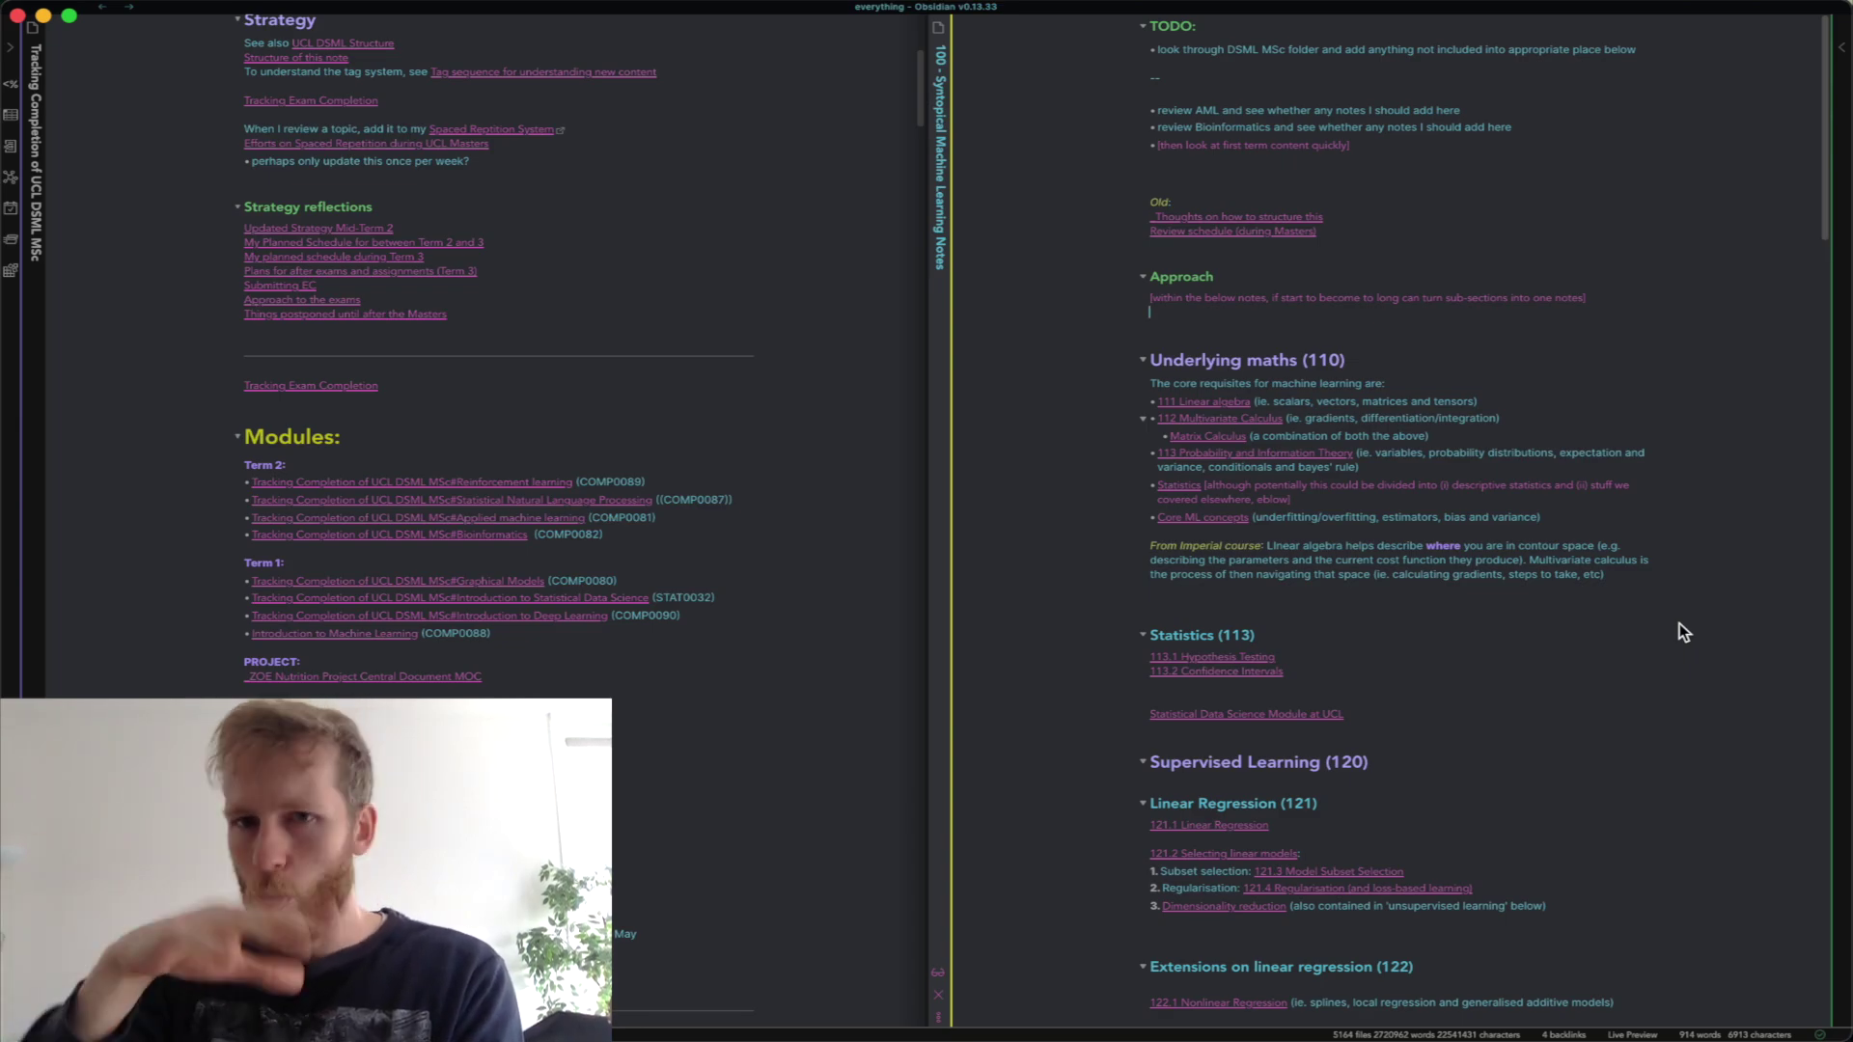
{"action": "scroll", "coordinate": [1211, 157], "scroll_direction": "down", "scroll_amount": 3}
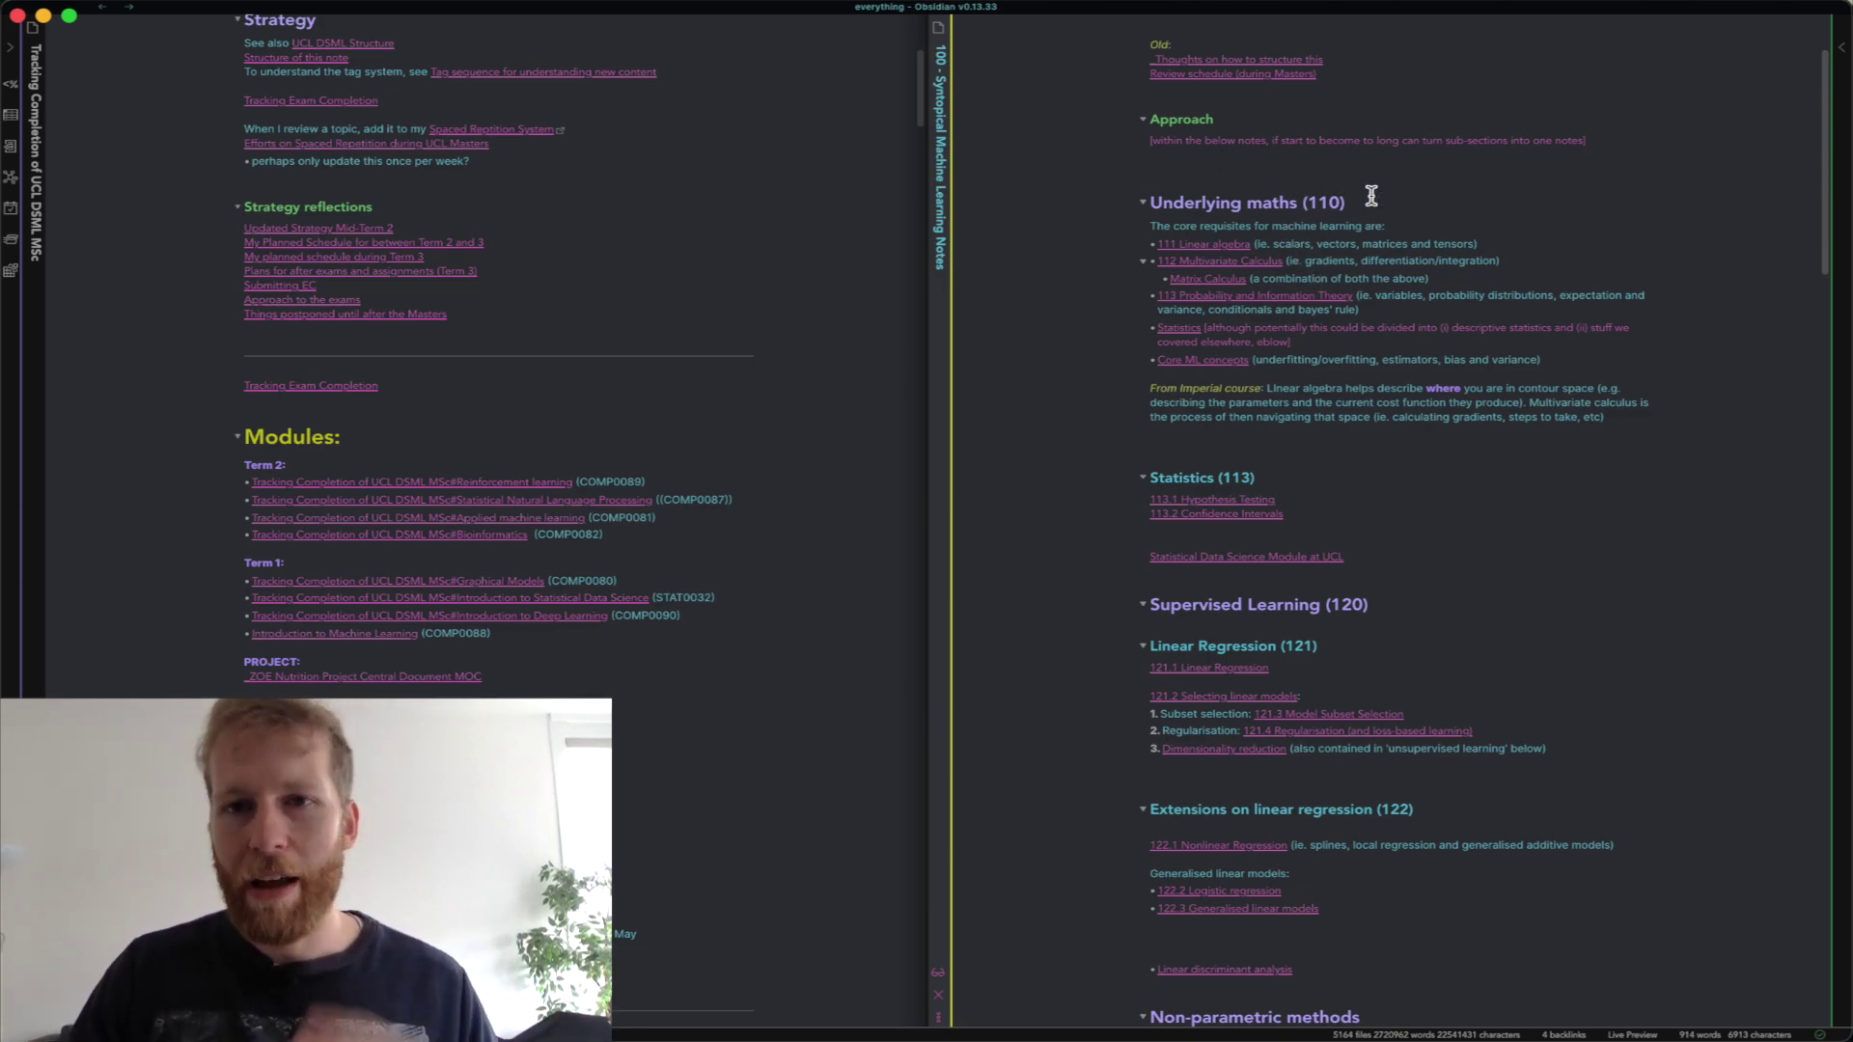
{"action": "scroll", "coordinate": [1383, 242], "scroll_direction": "down", "scroll_amount": 1}
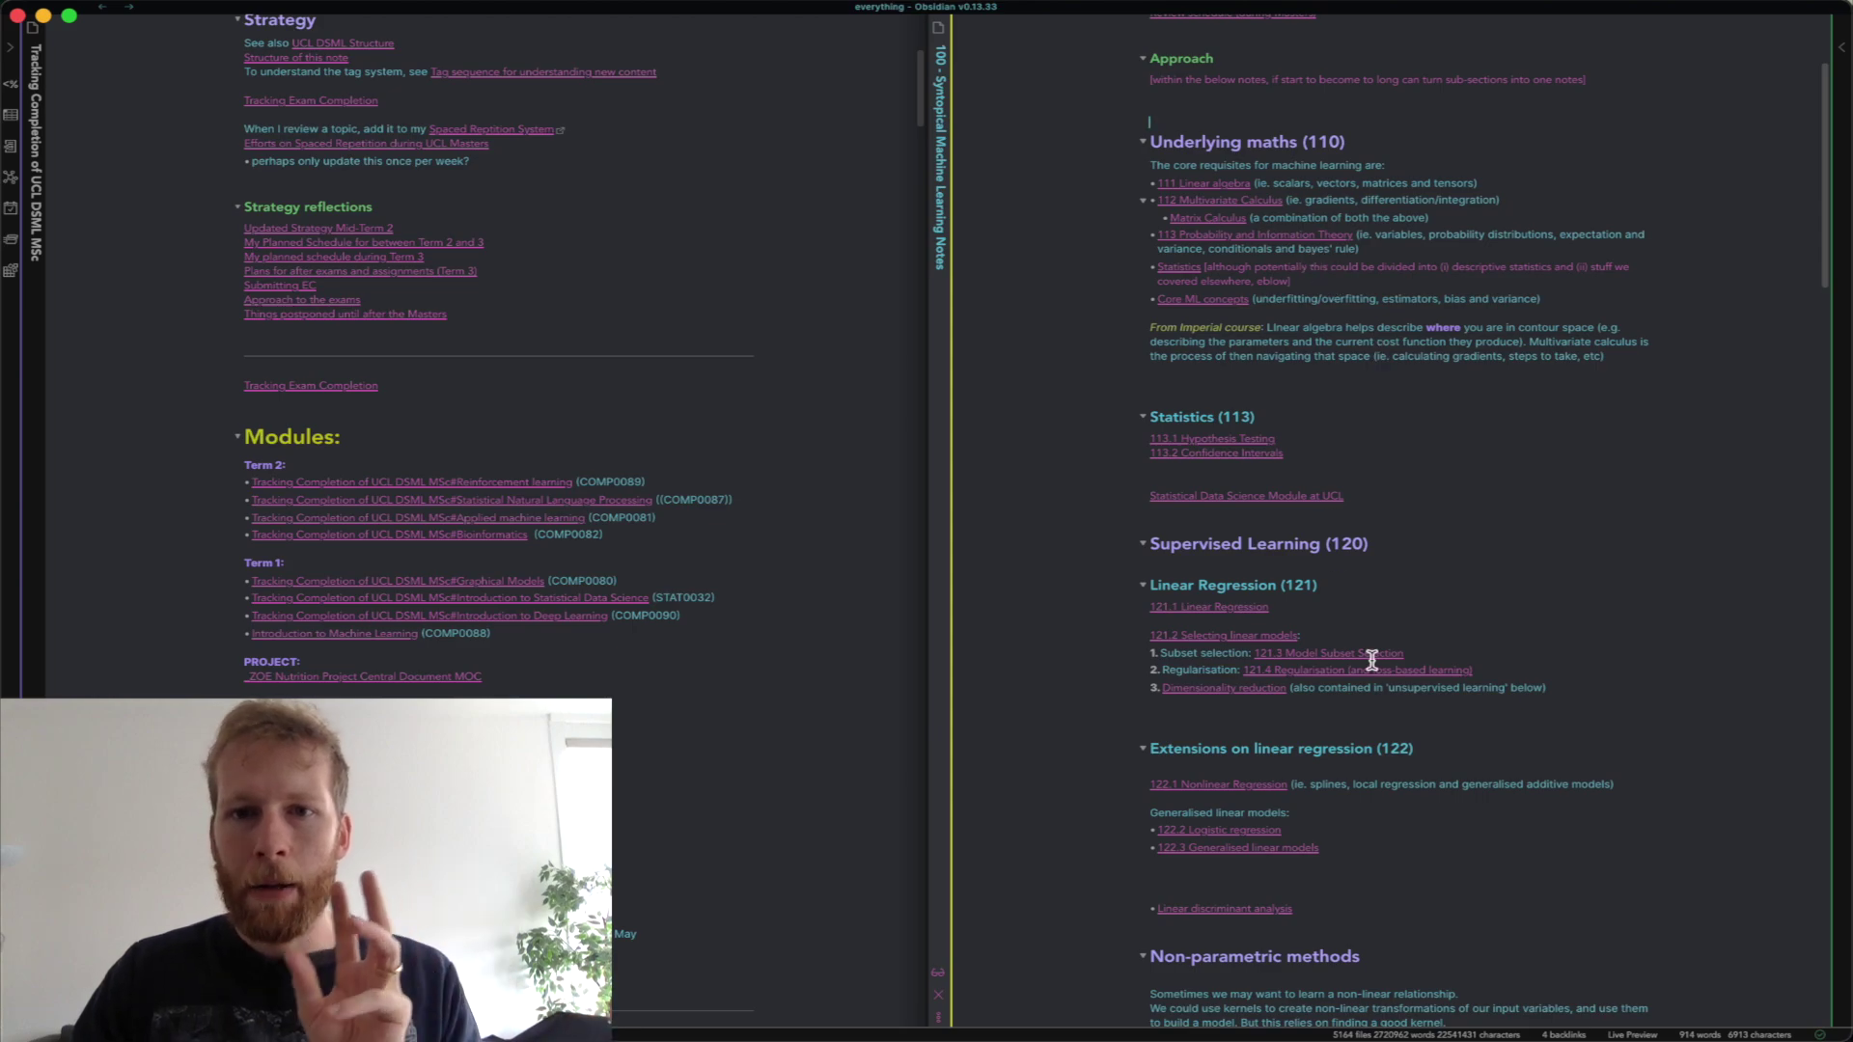
{"action": "scroll", "coordinate": [1341, 544], "scroll_direction": "down", "scroll_amount": 12}
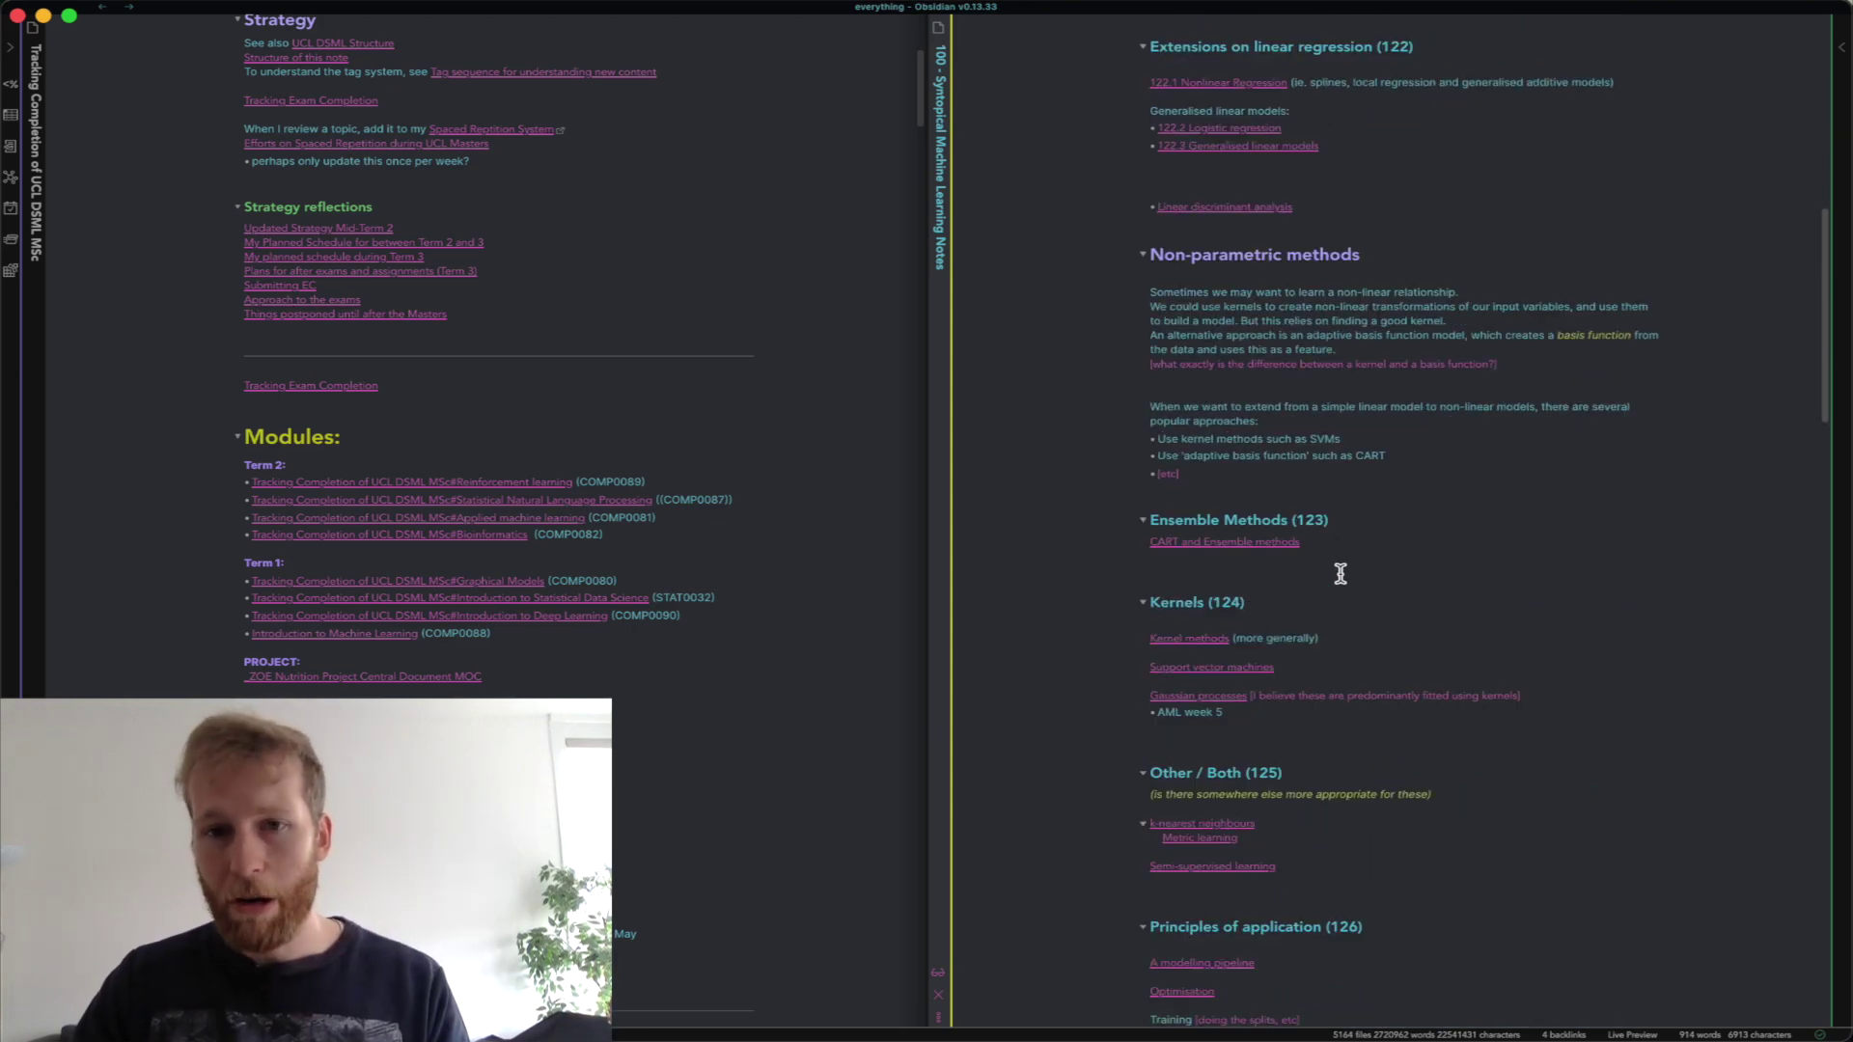
{"action": "scroll", "coordinate": [1330, 551], "scroll_direction": "down", "scroll_amount": 13}
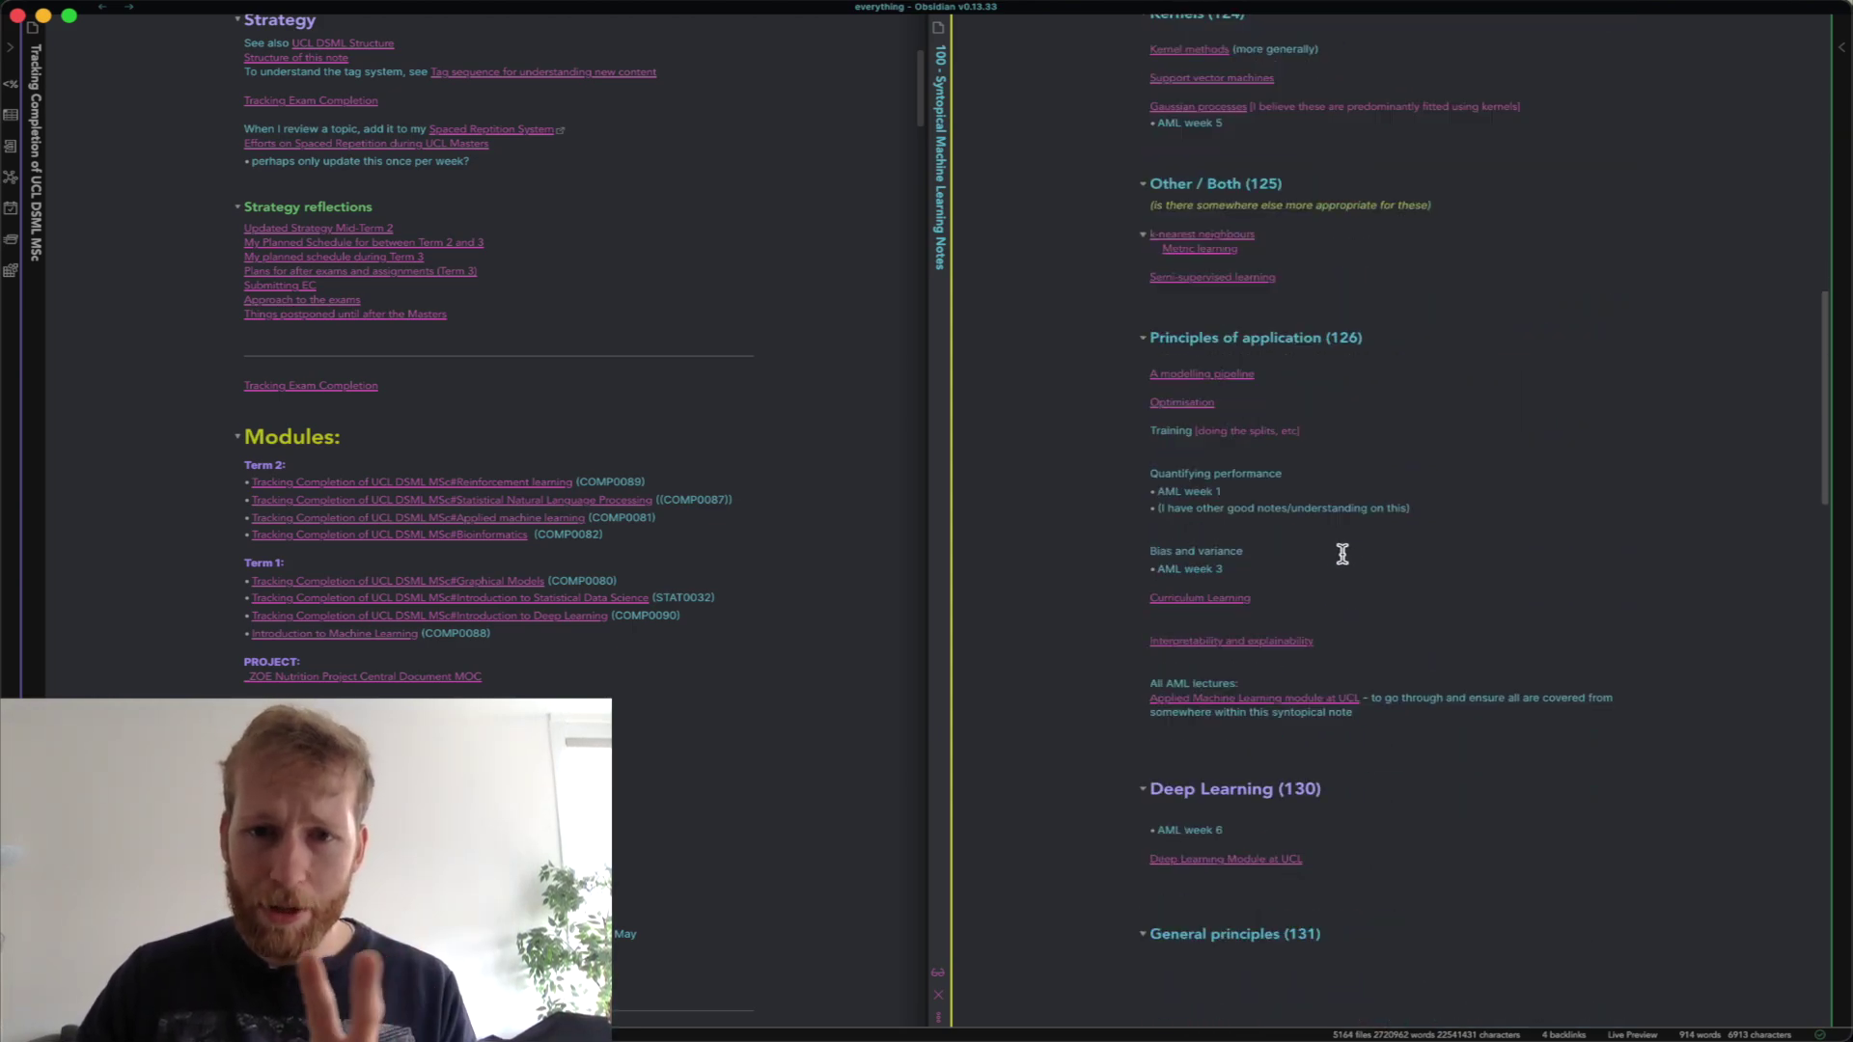
{"action": "scroll", "coordinate": [1340, 601], "scroll_direction": "down", "scroll_amount": 17}
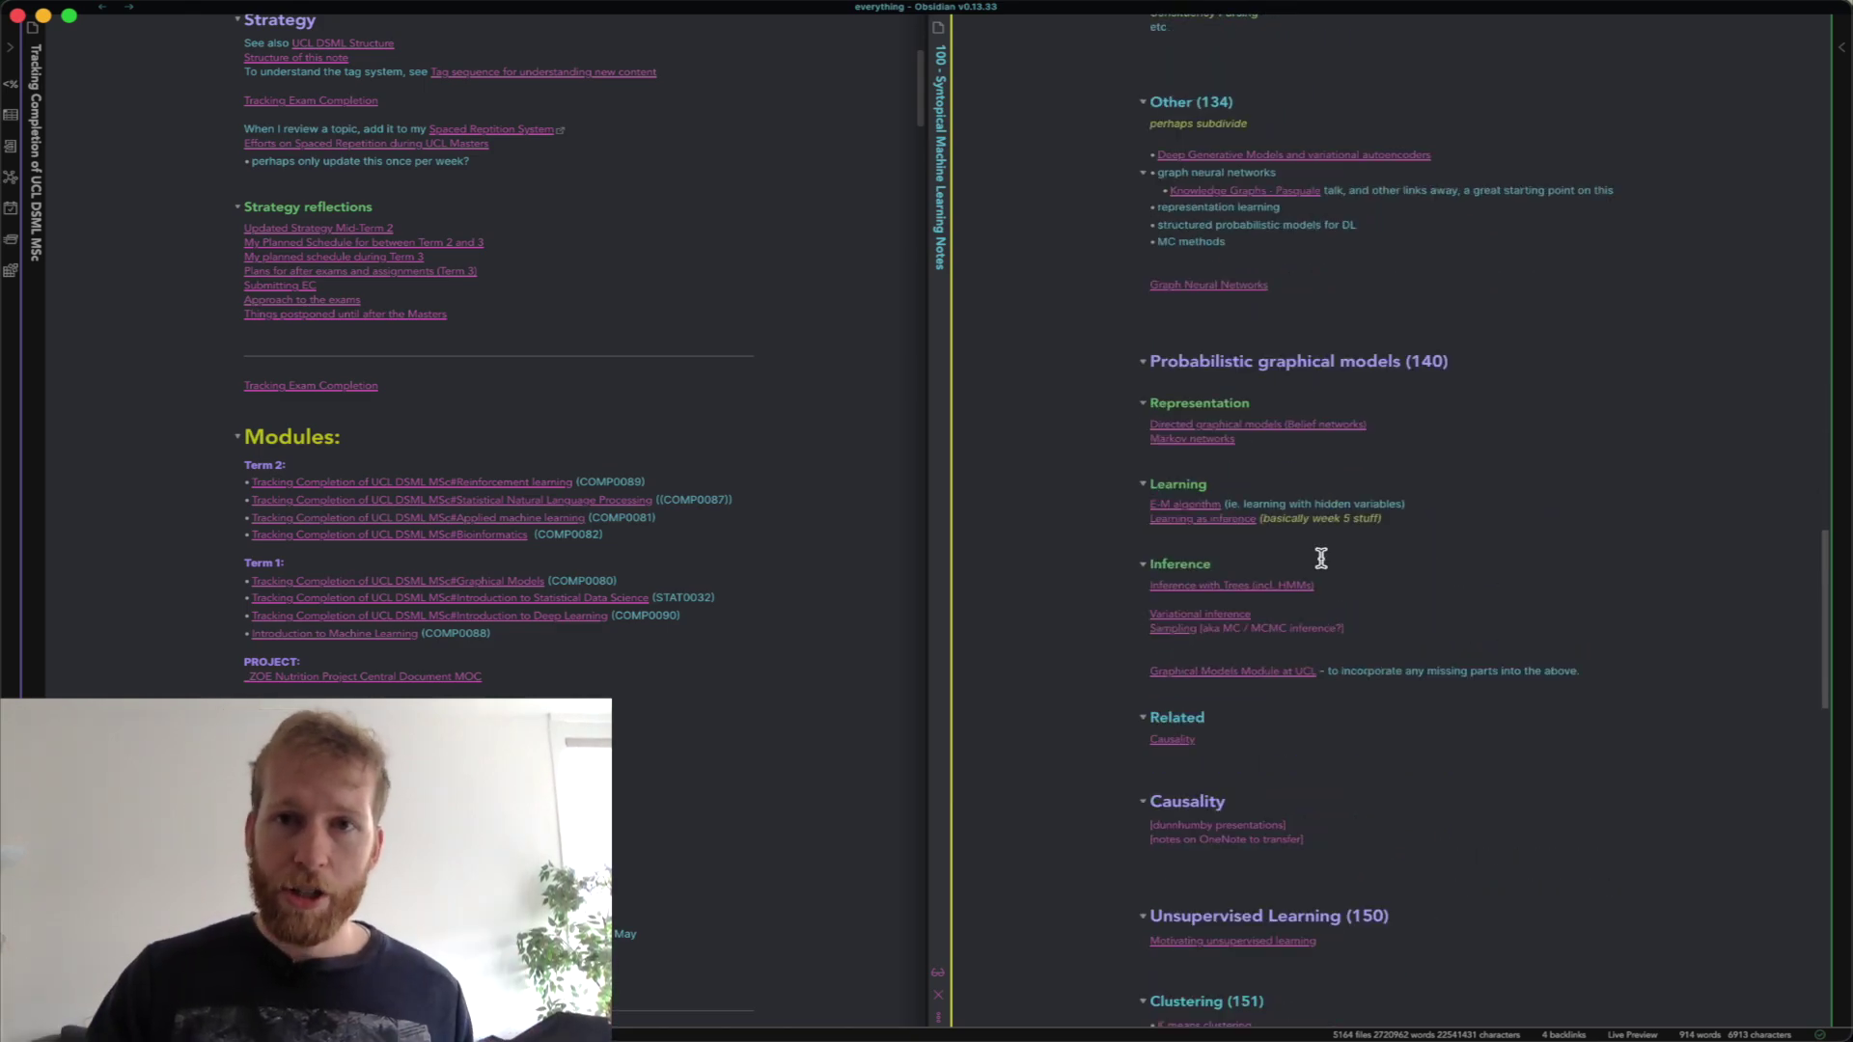
{"action": "scroll", "coordinate": [1309, 525], "scroll_direction": "up", "scroll_amount": 20}
{"action": "scroll", "coordinate": [1309, 523], "scroll_direction": "up", "scroll_amount": 5}
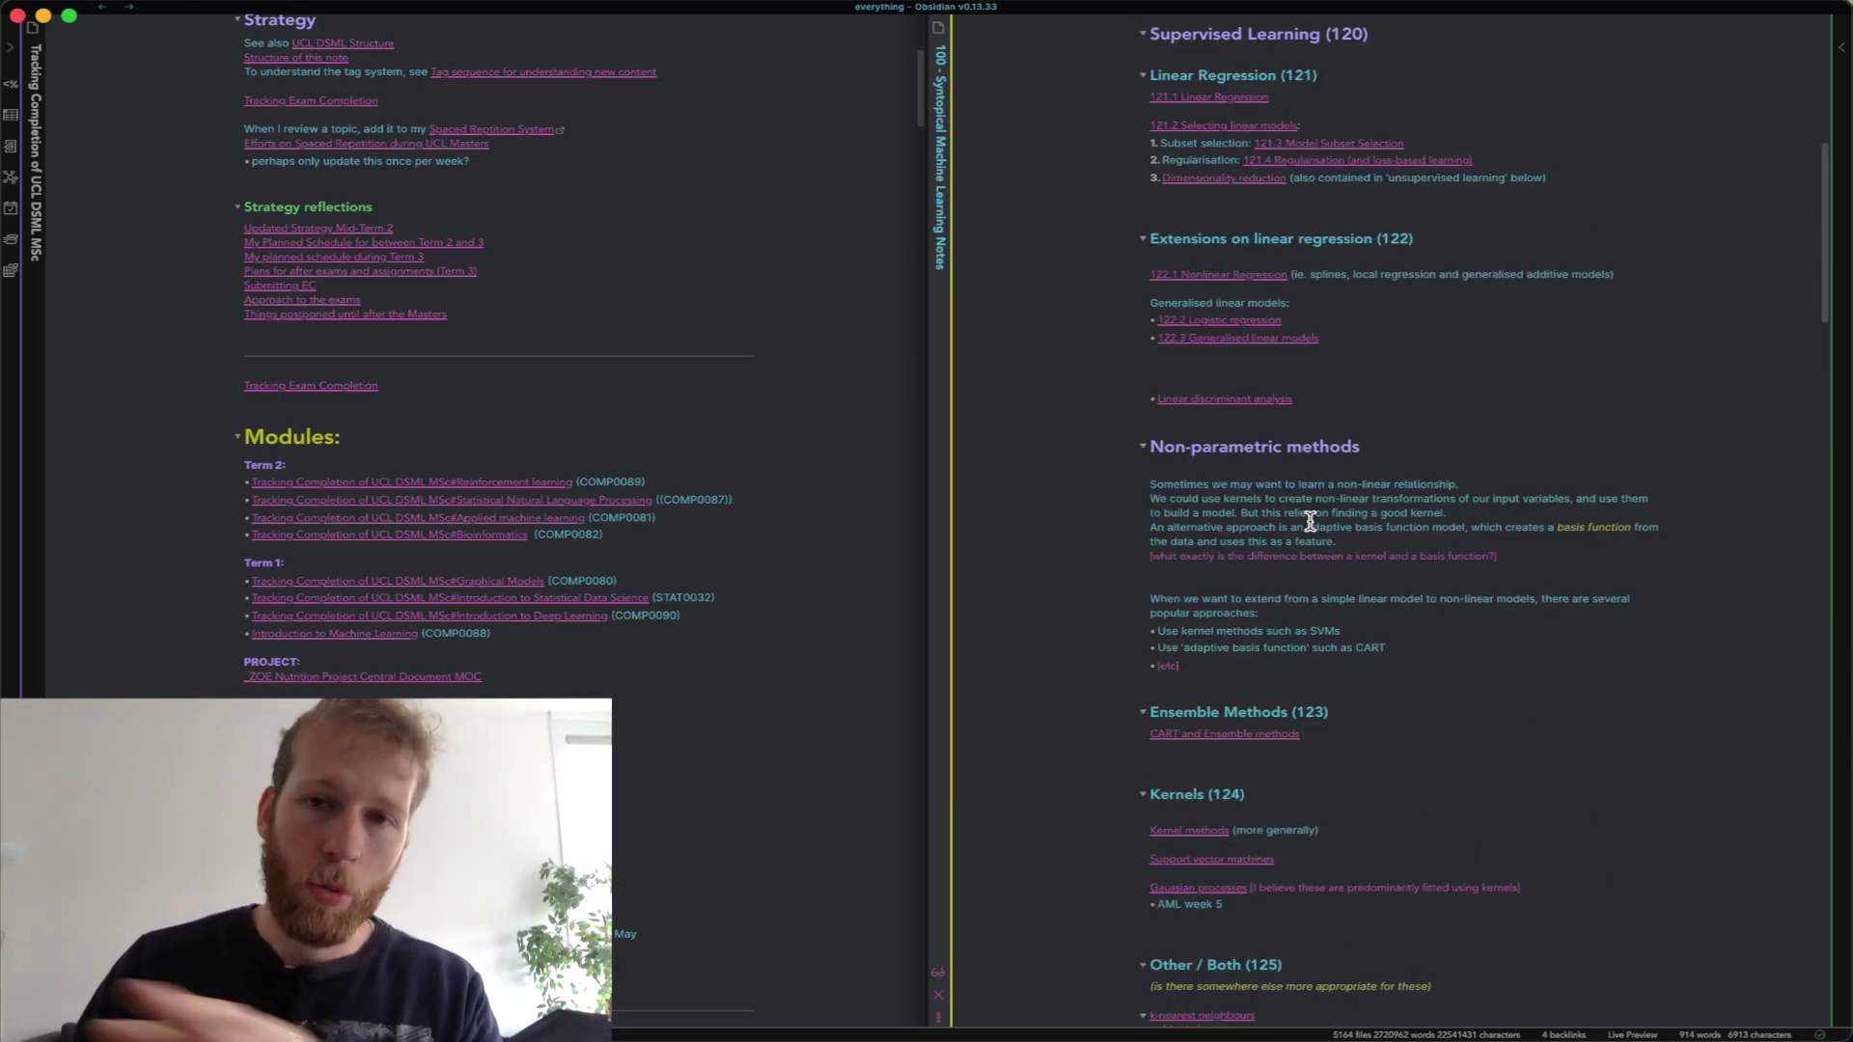
{"action": "scroll", "coordinate": [1310, 522], "scroll_direction": "up", "scroll_amount": 3}
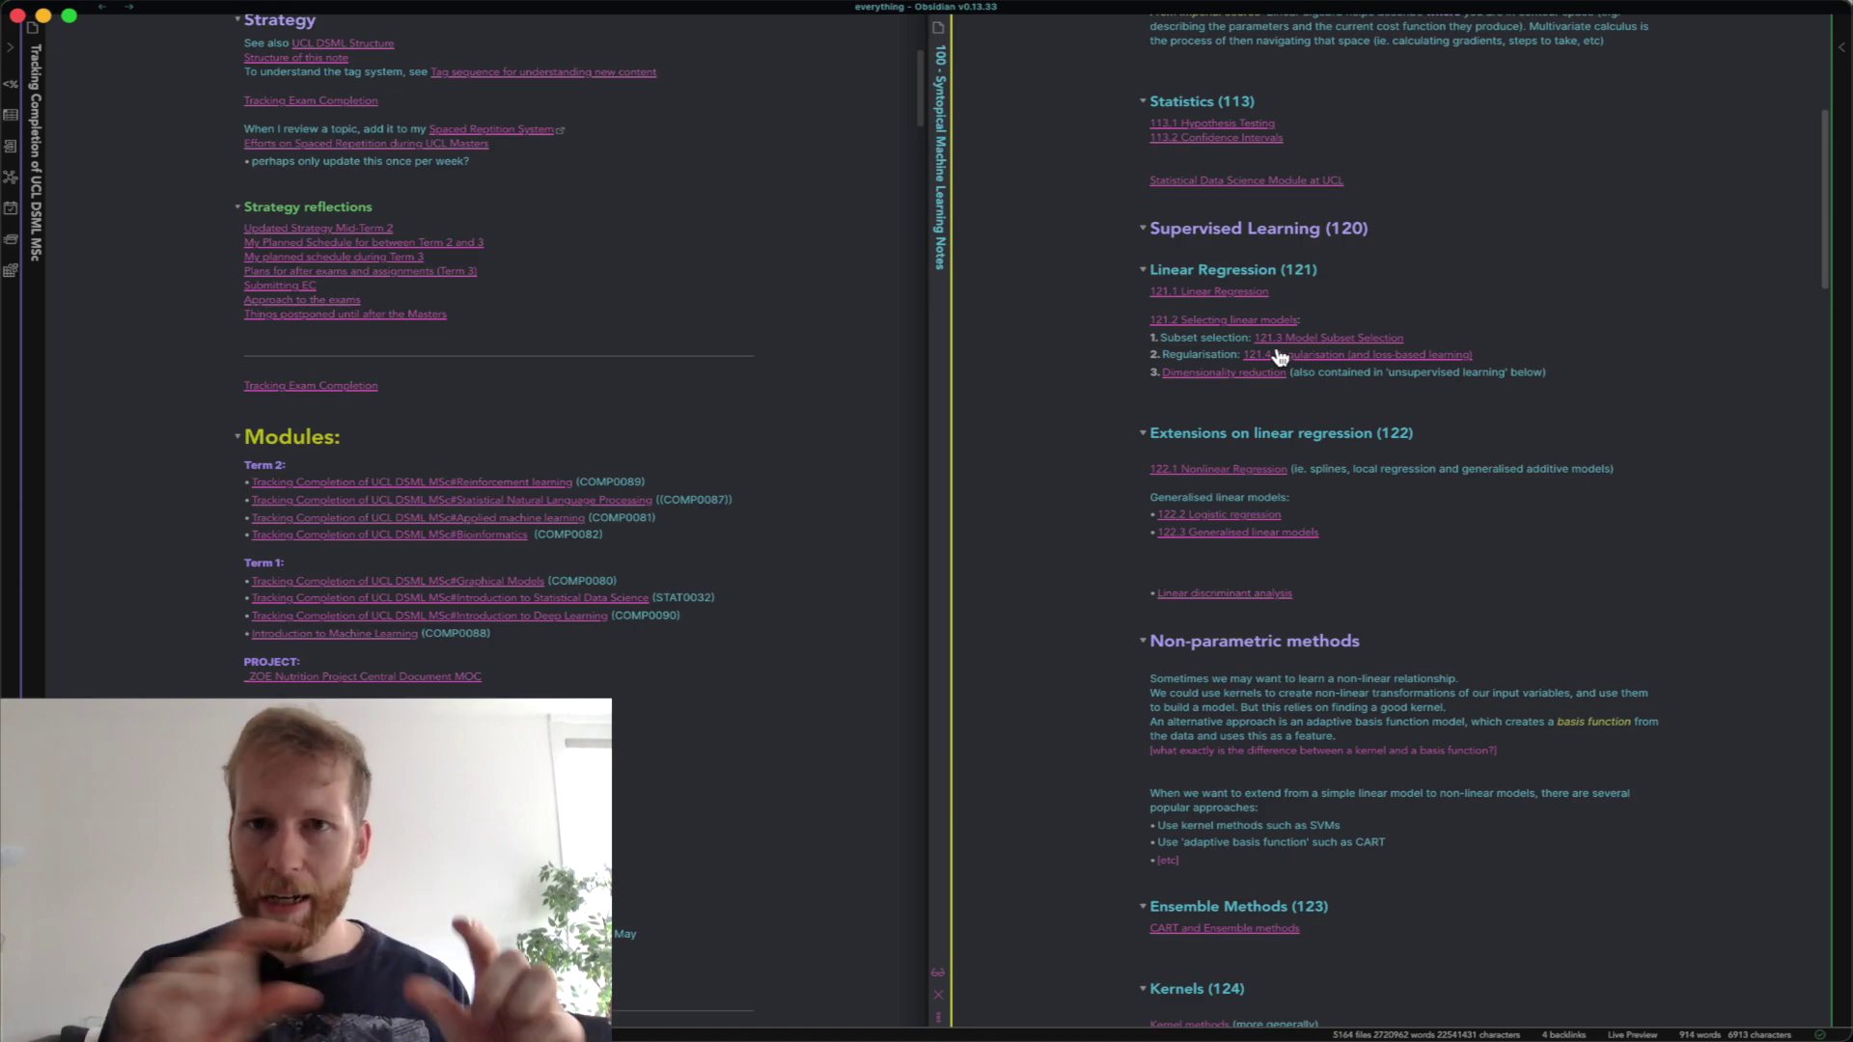
{"action": "scroll", "coordinate": [1291, 372], "scroll_direction": "up", "scroll_amount": 5}
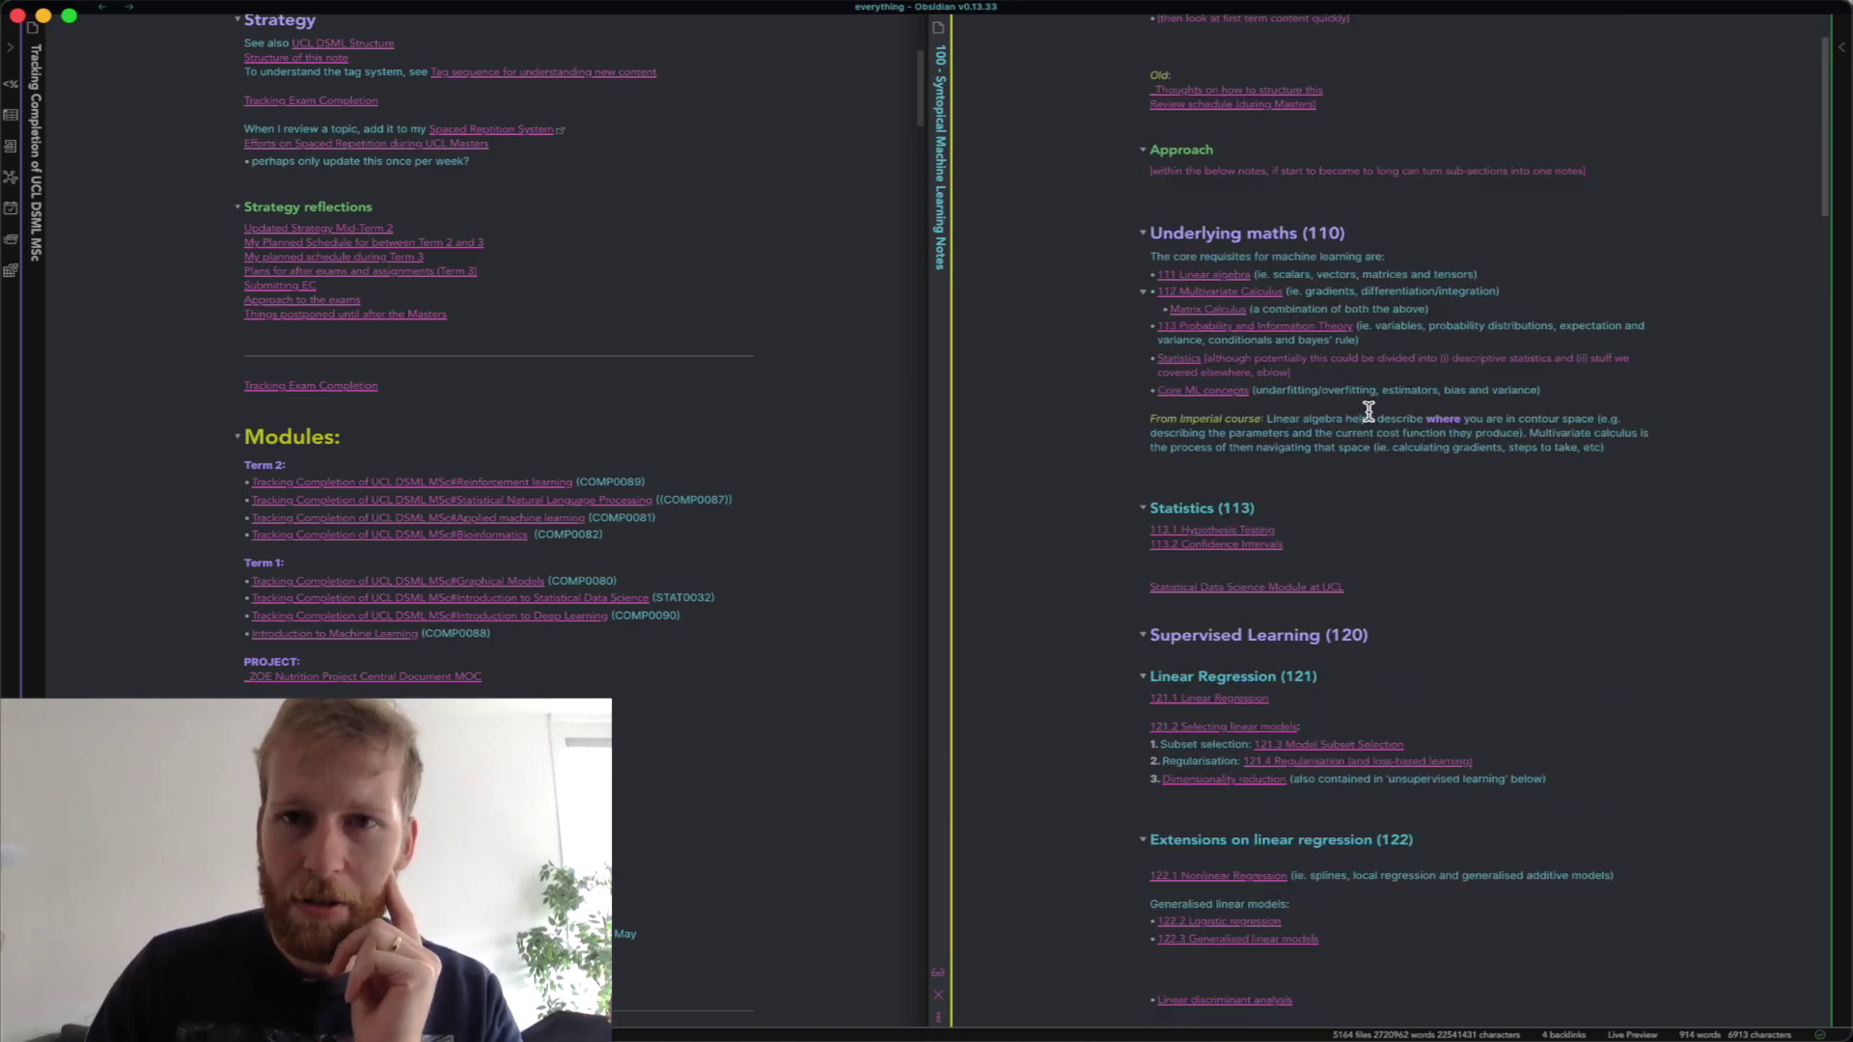
Open the CART and Ensemble methods note from the Ensemble Methods (123) section and highlight its Related list of notes, textbooks and lectures.
{"action": "scroll", "coordinate": [1447, 466], "scroll_direction": "down", "scroll_amount": 6}
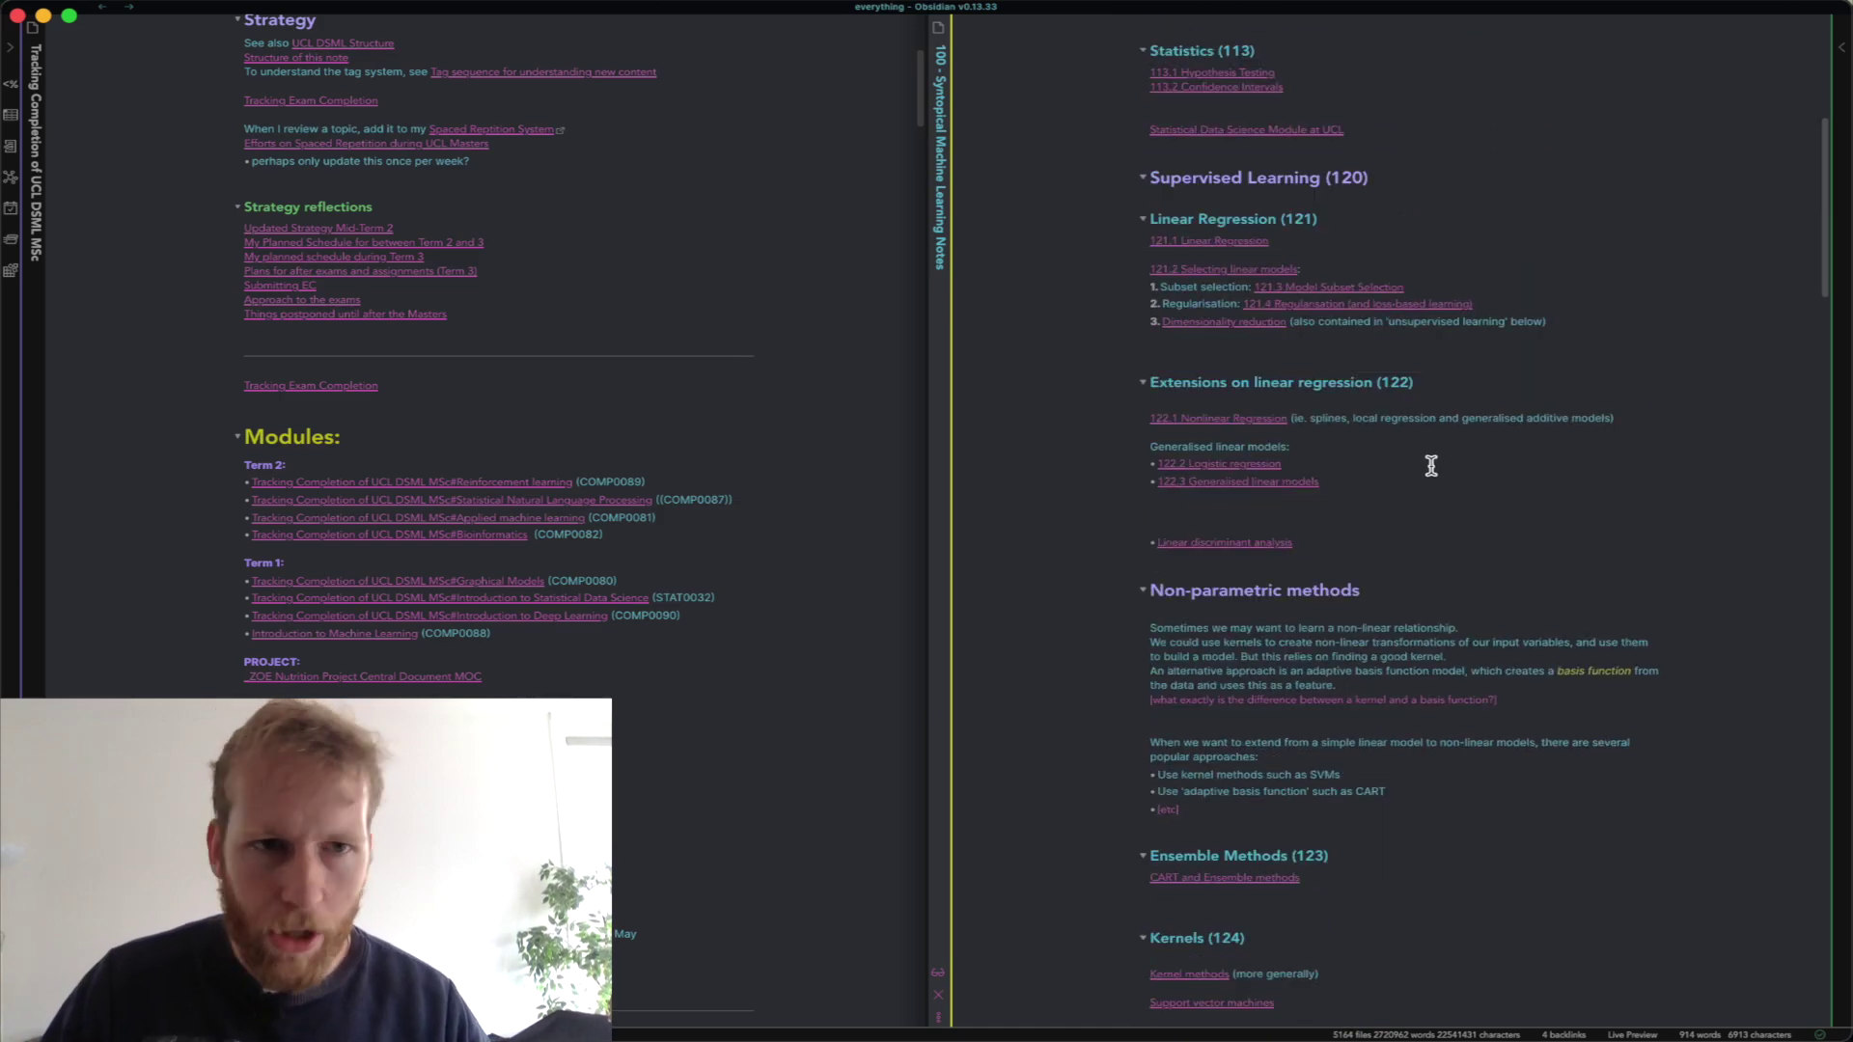
{"action": "scroll", "coordinate": [1413, 594], "scroll_direction": "down", "scroll_amount": 4}
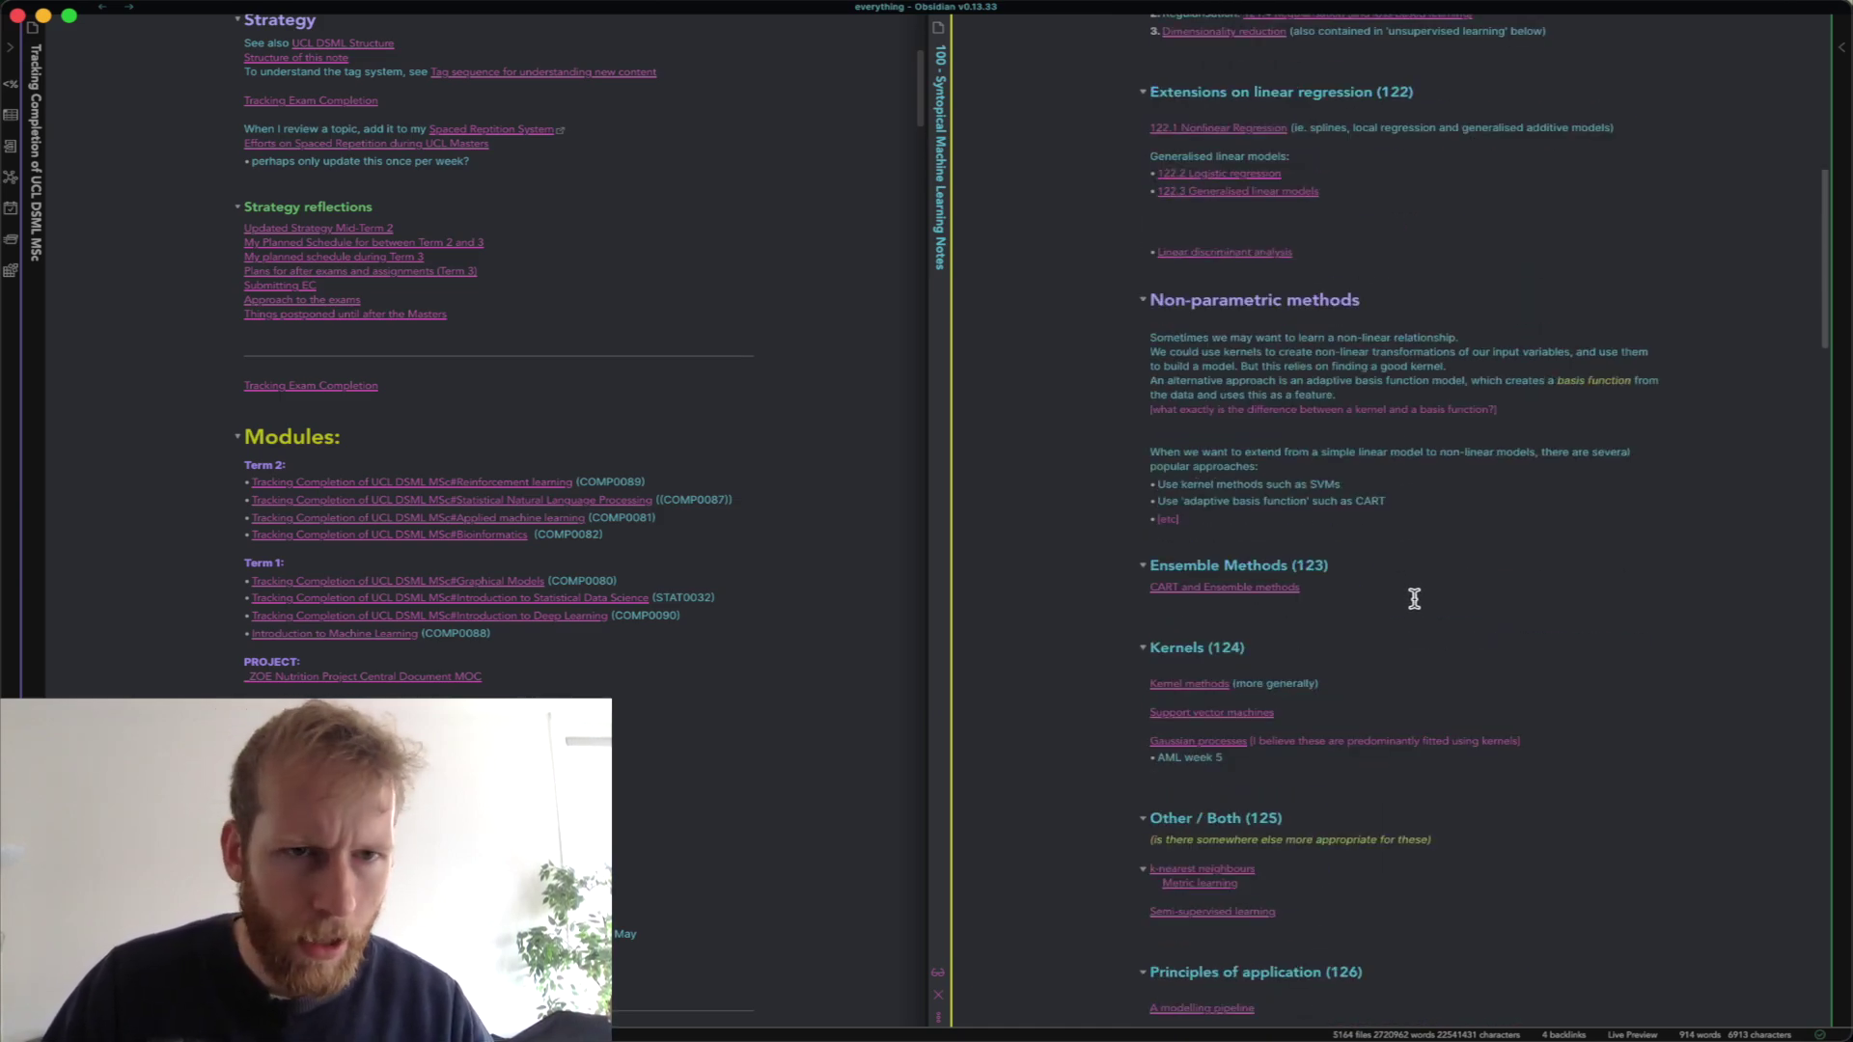
{"action": "scroll", "coordinate": [1412, 592], "scroll_direction": "down", "scroll_amount": 4}
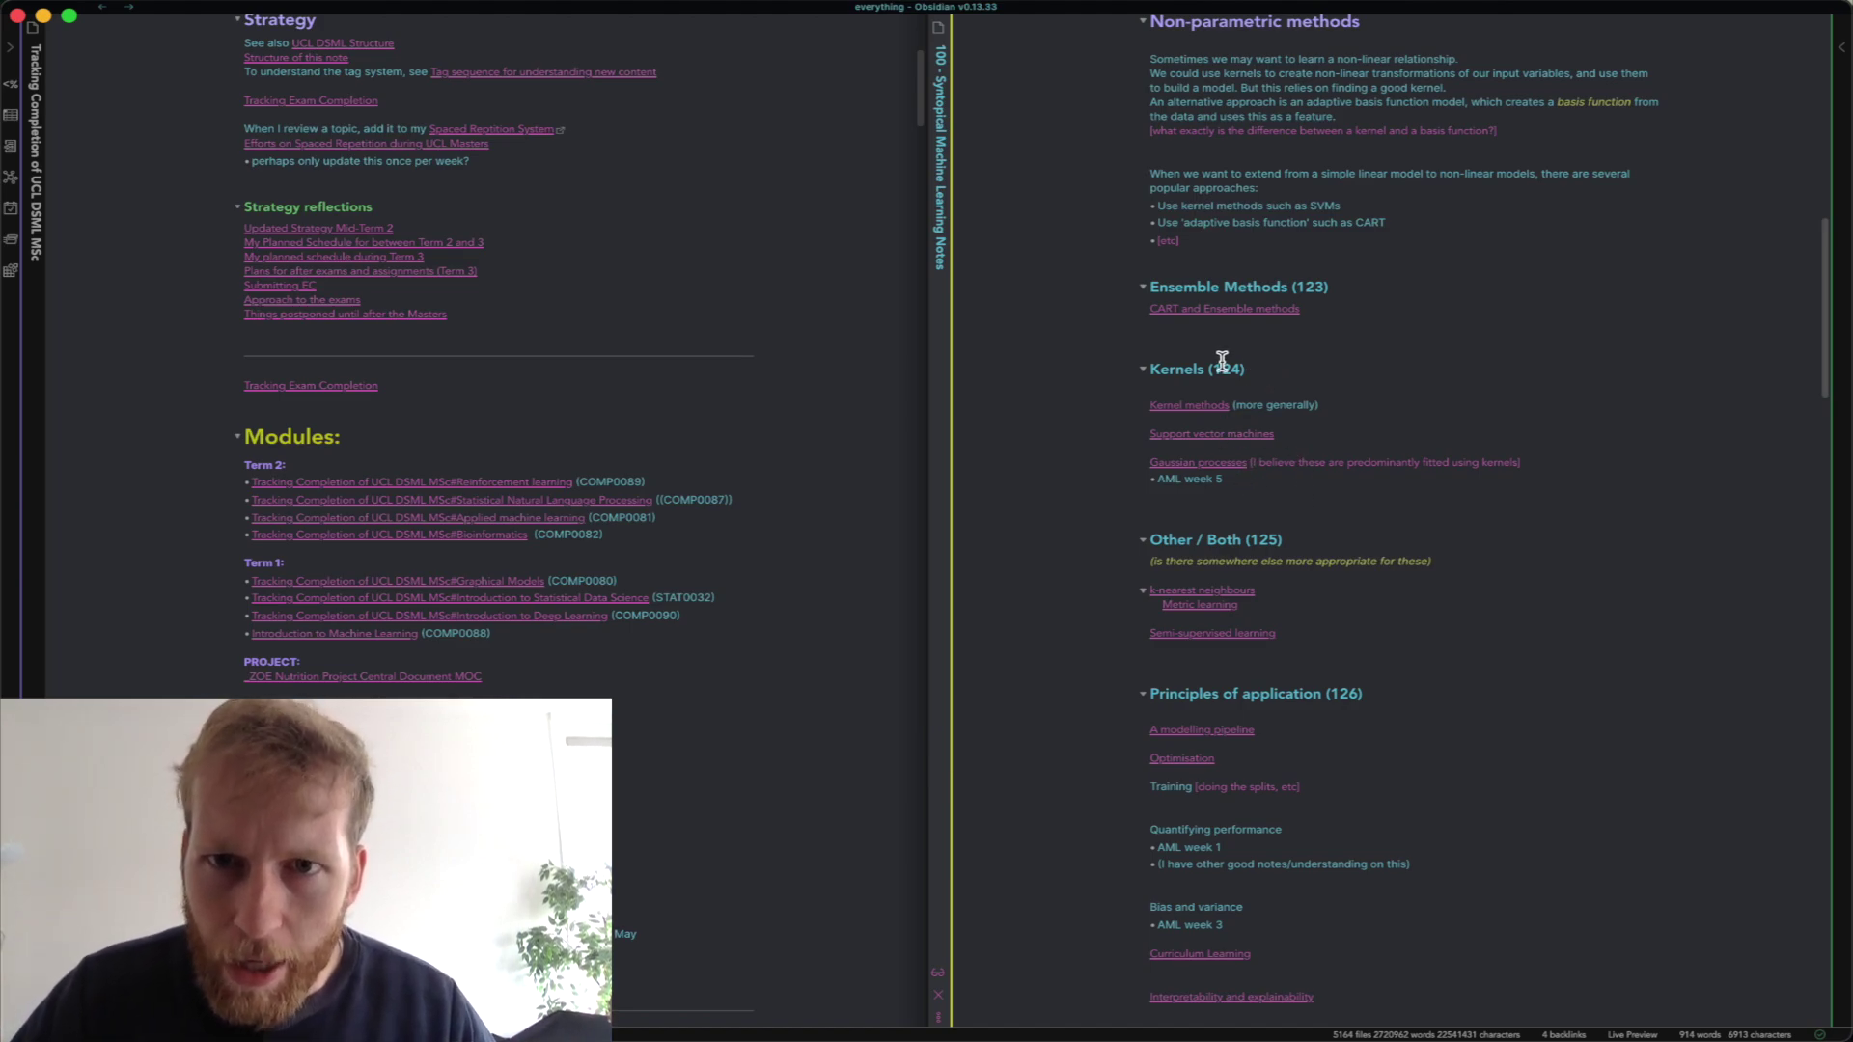
{"action": "left_click", "coordinate": [1217, 311]}
{"action": "scroll", "coordinate": [1298, 462], "scroll_direction": "down", "scroll_amount": 2}
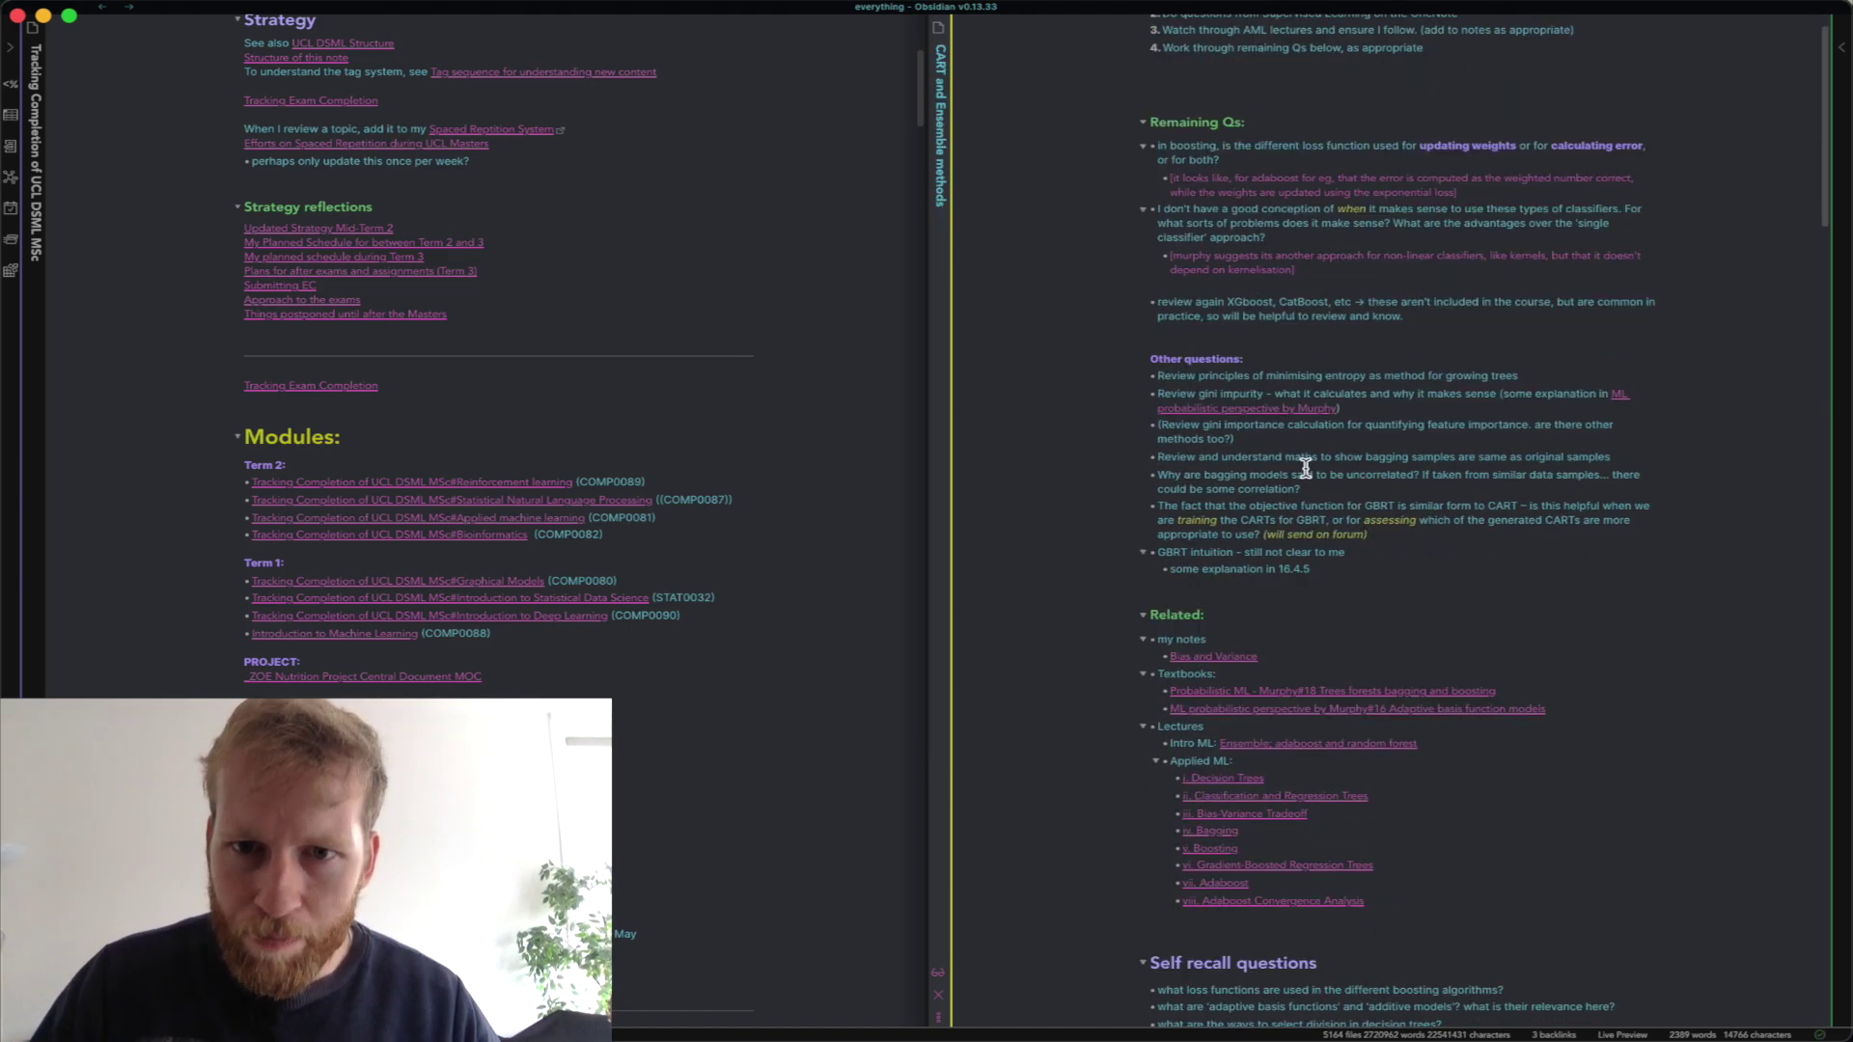
{"action": "left_click_drag", "start_coordinate": [1399, 927], "coordinate": [1085, 641]}
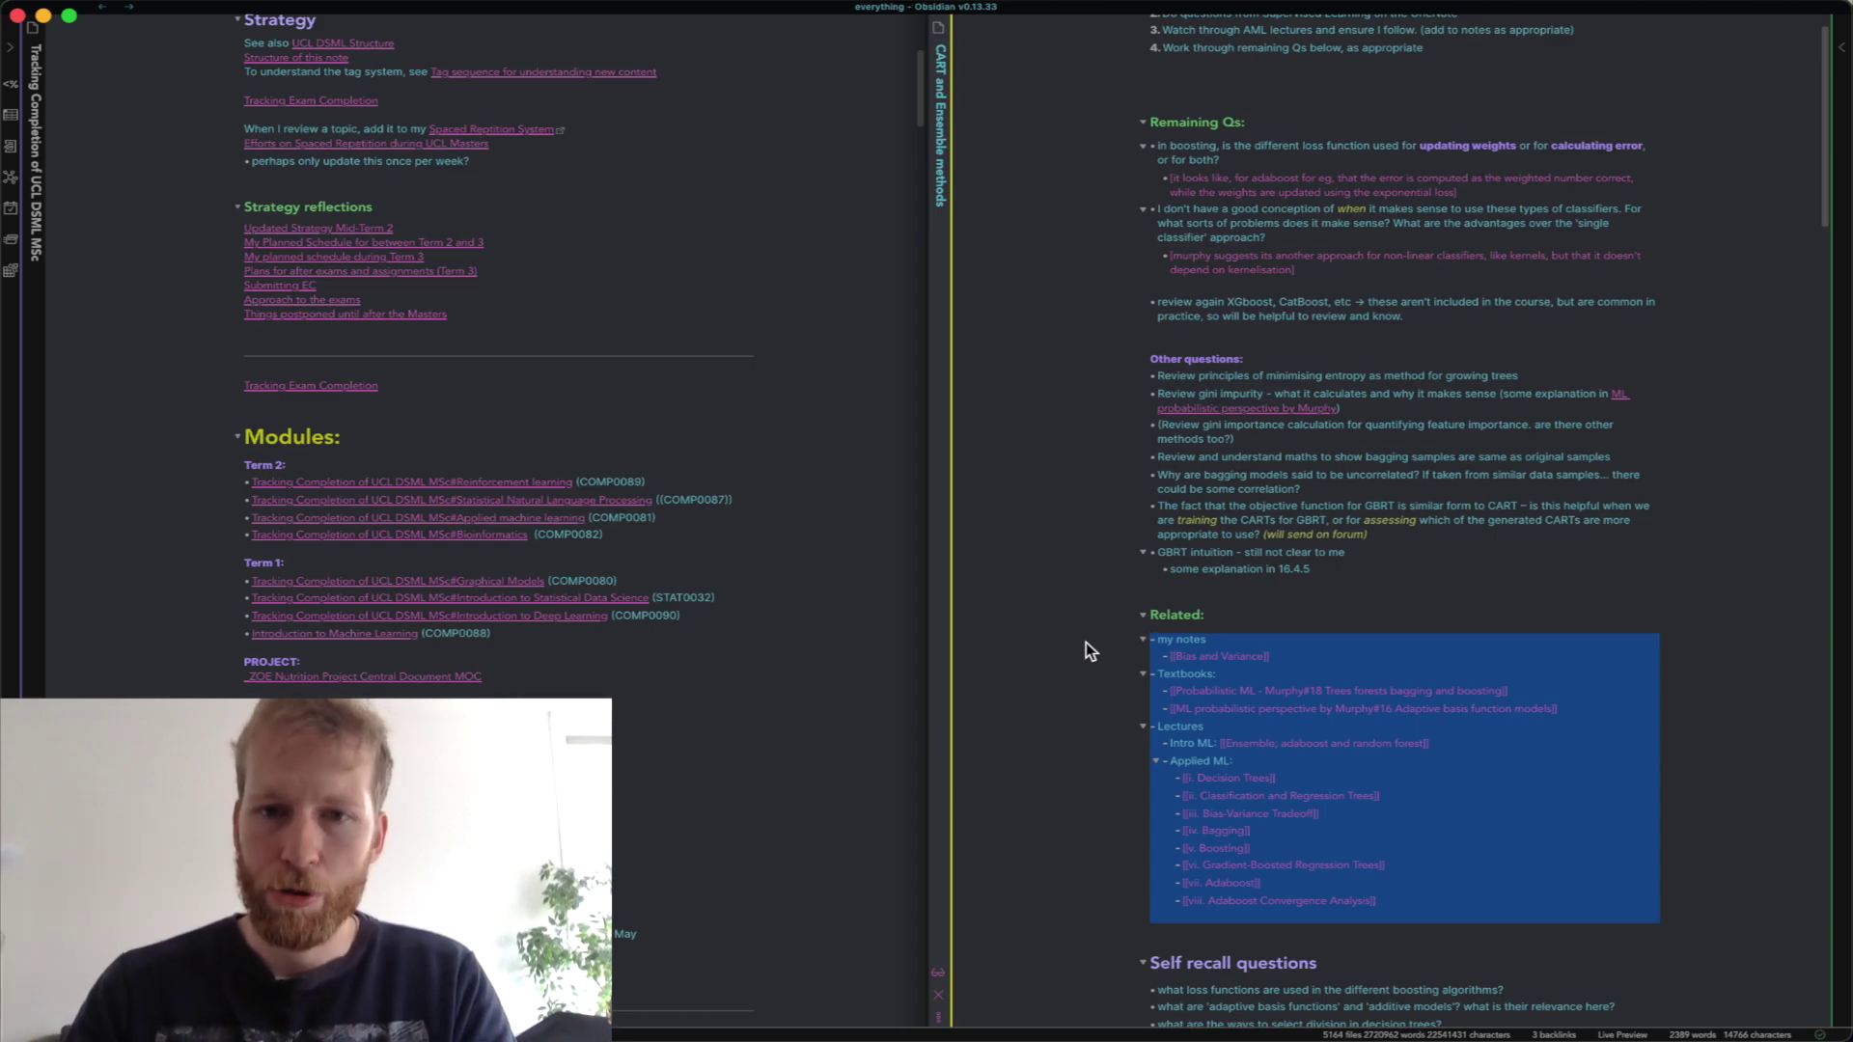
{"action": "left_click", "coordinate": [1200, 740]}
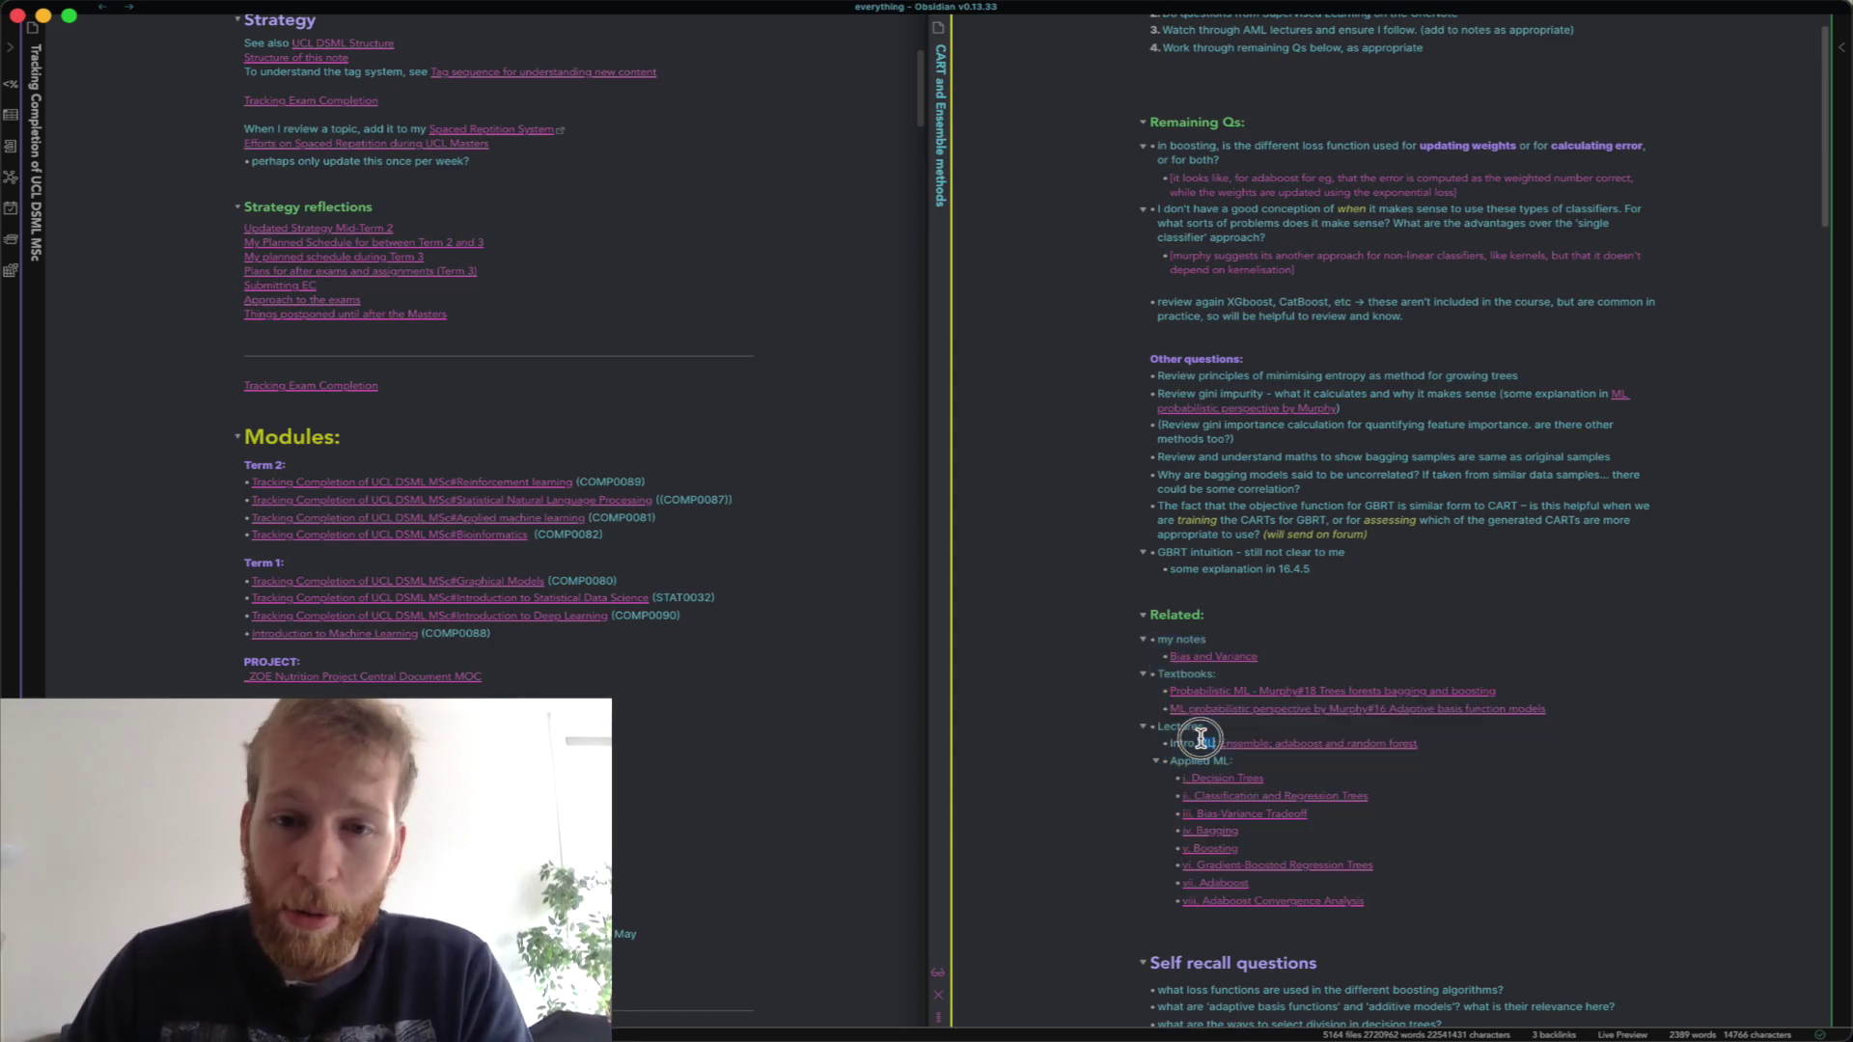
Highlight the Applied ML heading and the block of textbook and lecture links in the note's Related list.
{"action": "double_click", "coordinate": [1203, 741]}
{"action": "left_click", "coordinate": [1208, 750]}
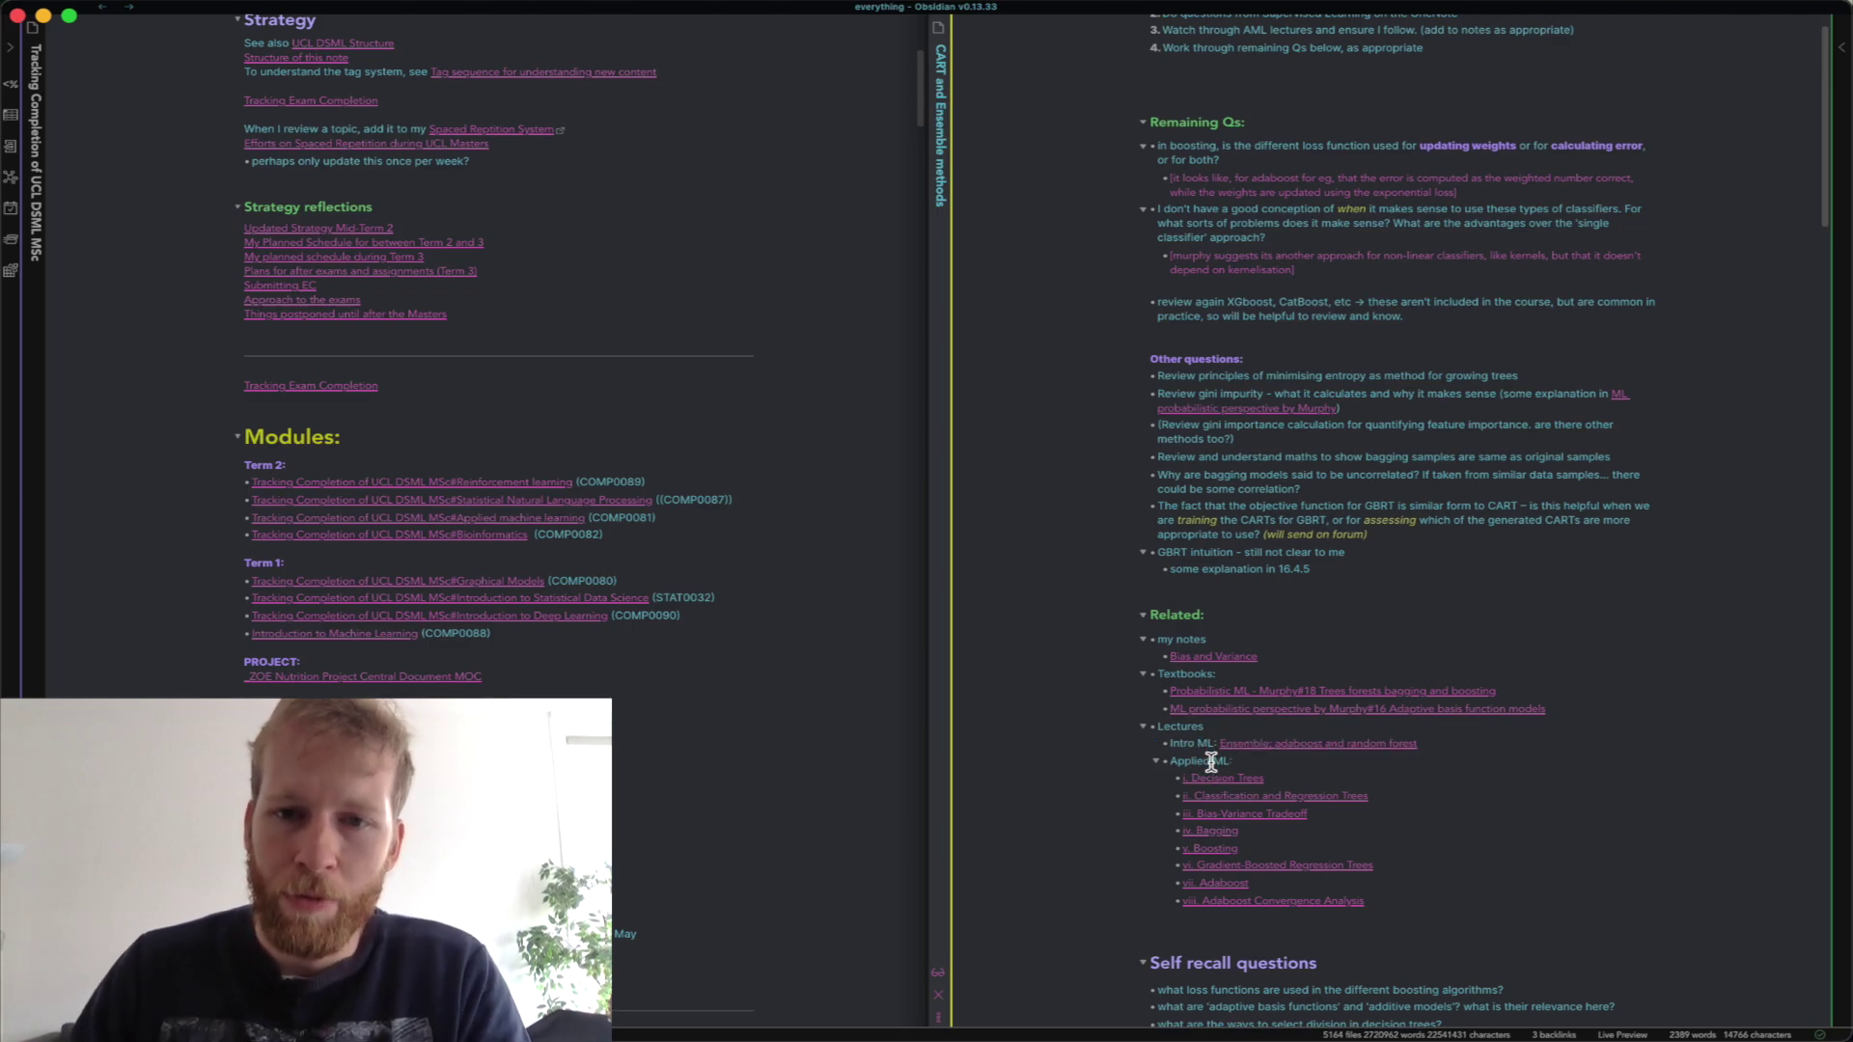
{"action": "triple_click", "coordinate": [1211, 762]}
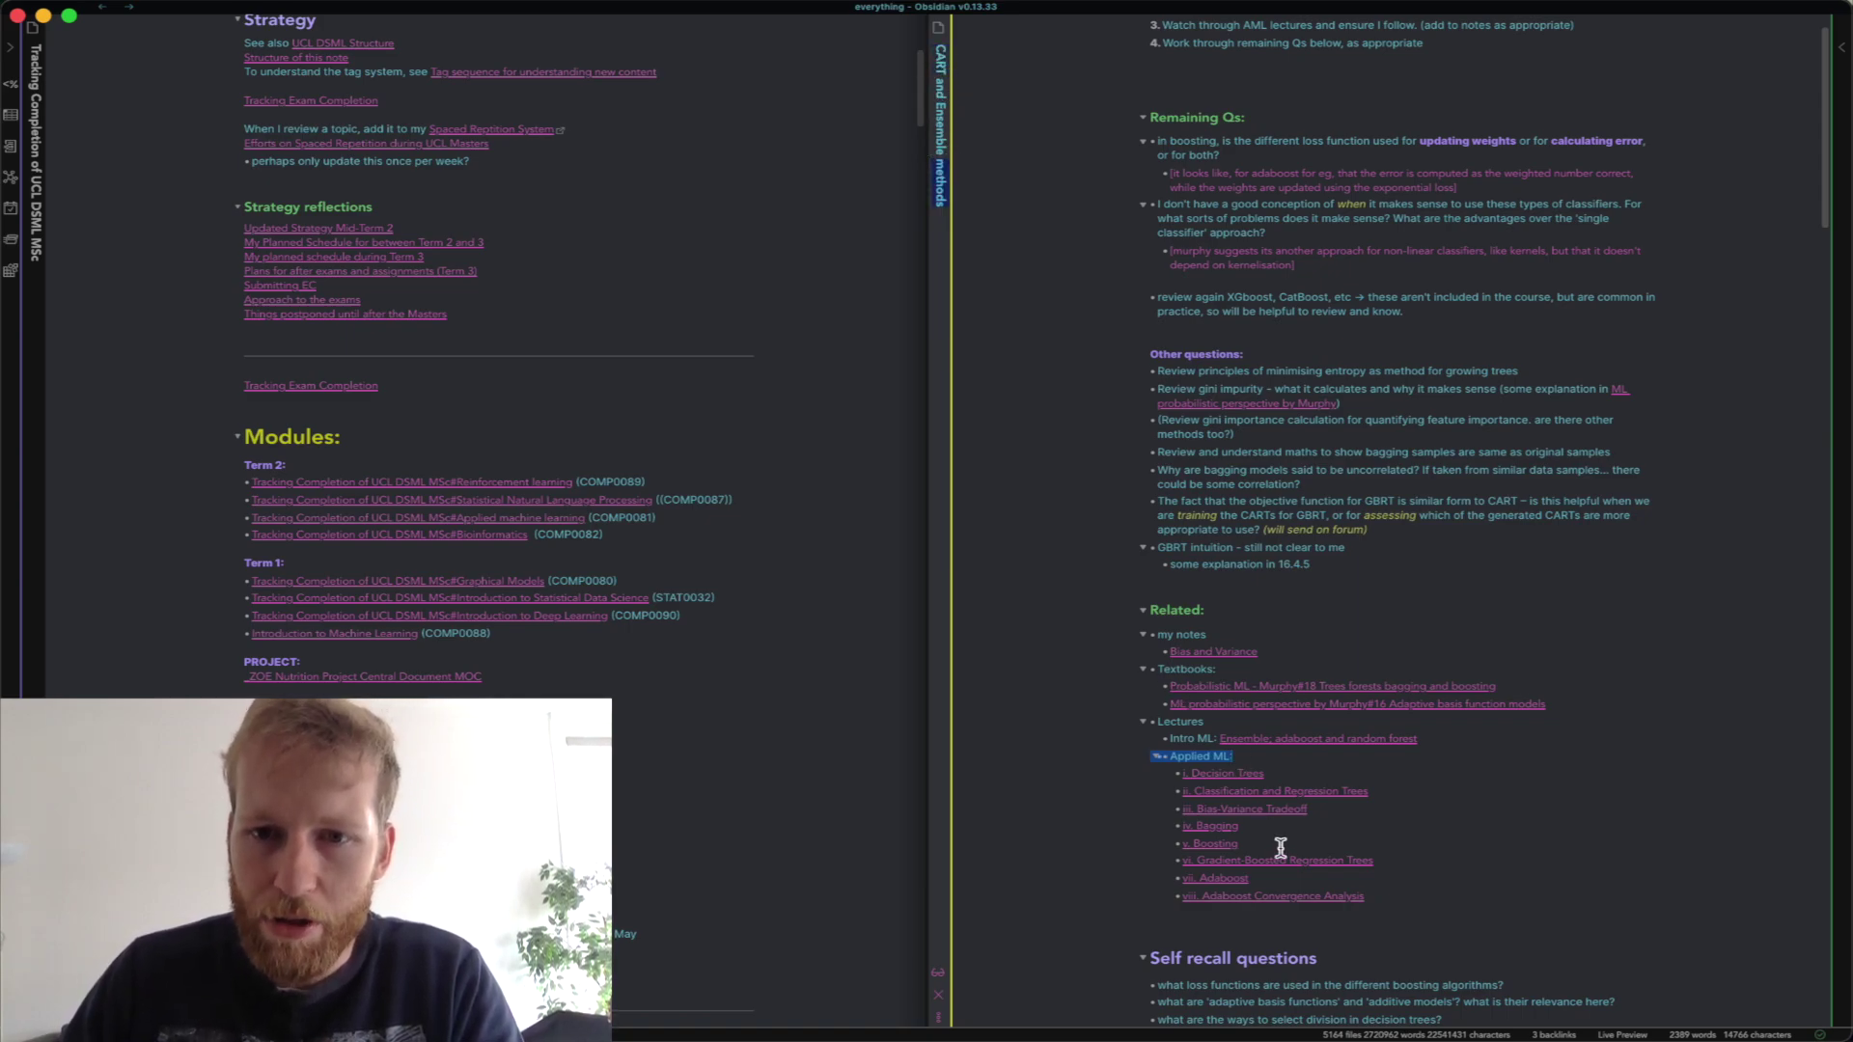
{"action": "left_click_drag", "start_coordinate": [1300, 922], "coordinate": [1148, 687]}
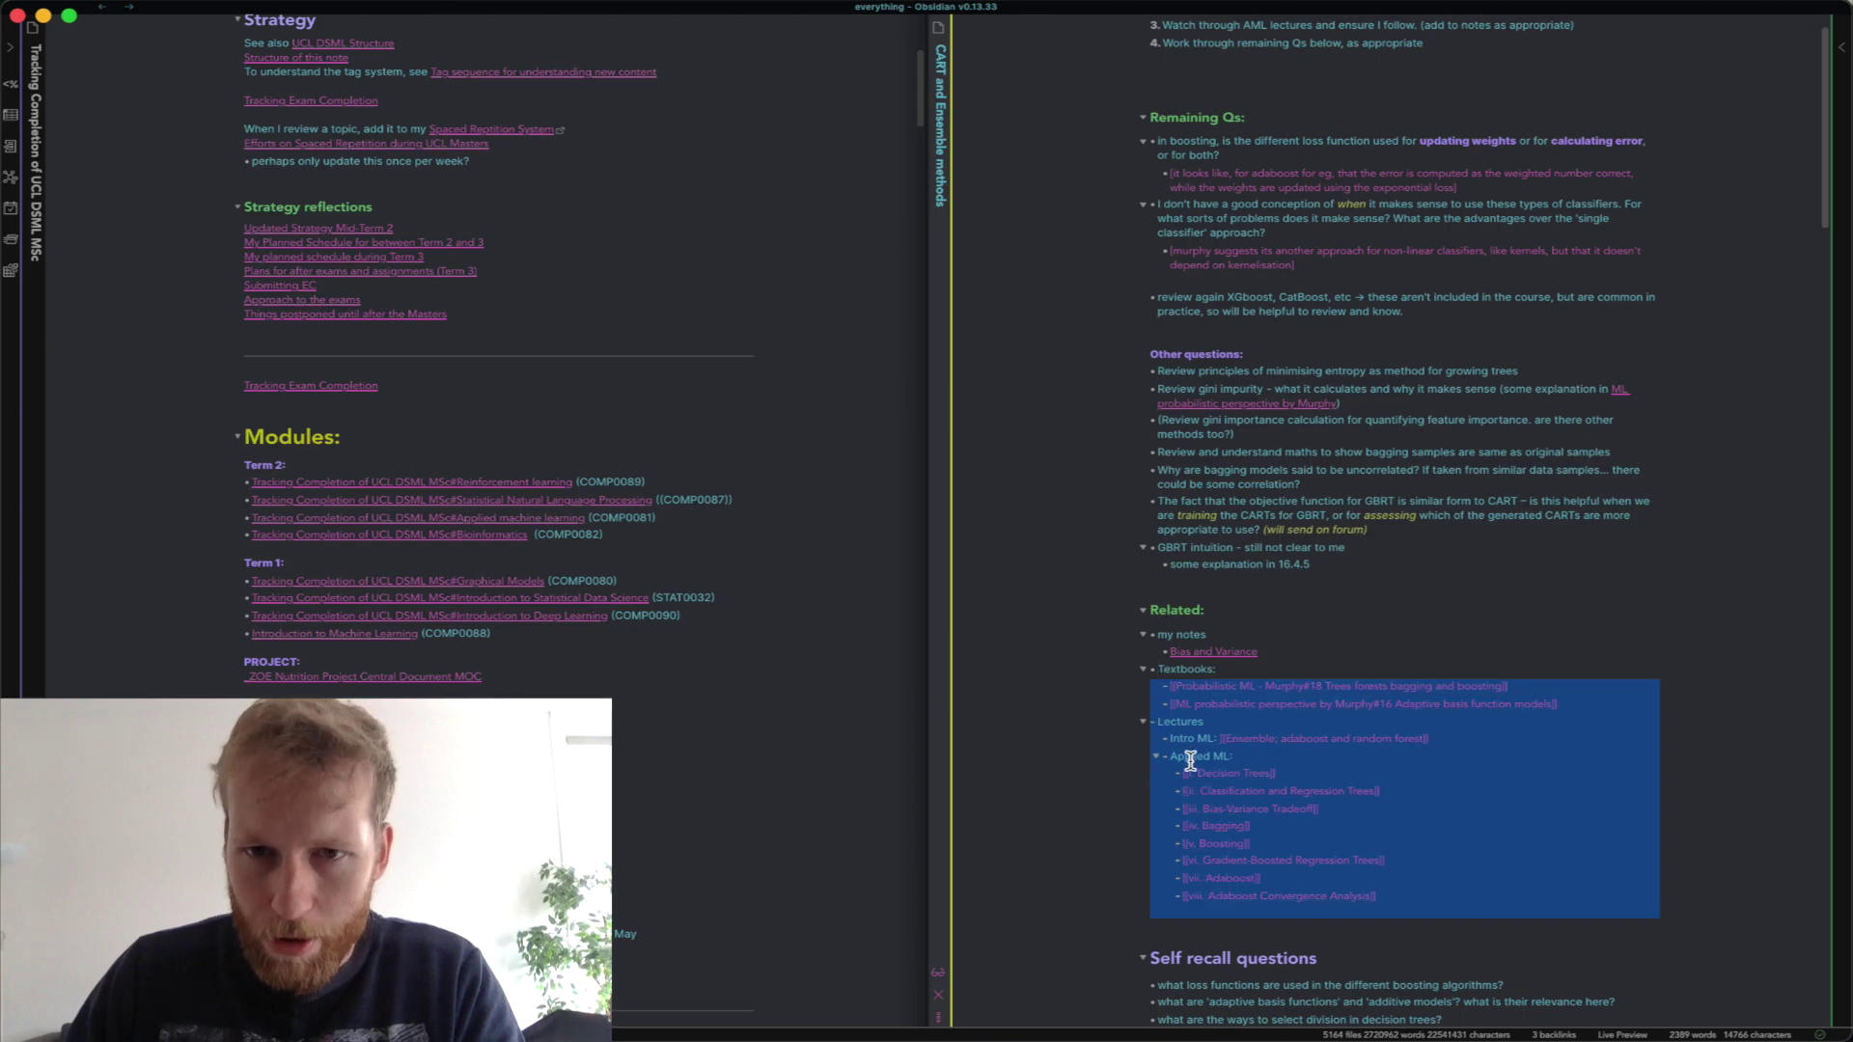
Open the Bias and Variance note from the Related list and return to the CART and Ensemble methods note.
{"action": "left_click", "coordinate": [1300, 672]}
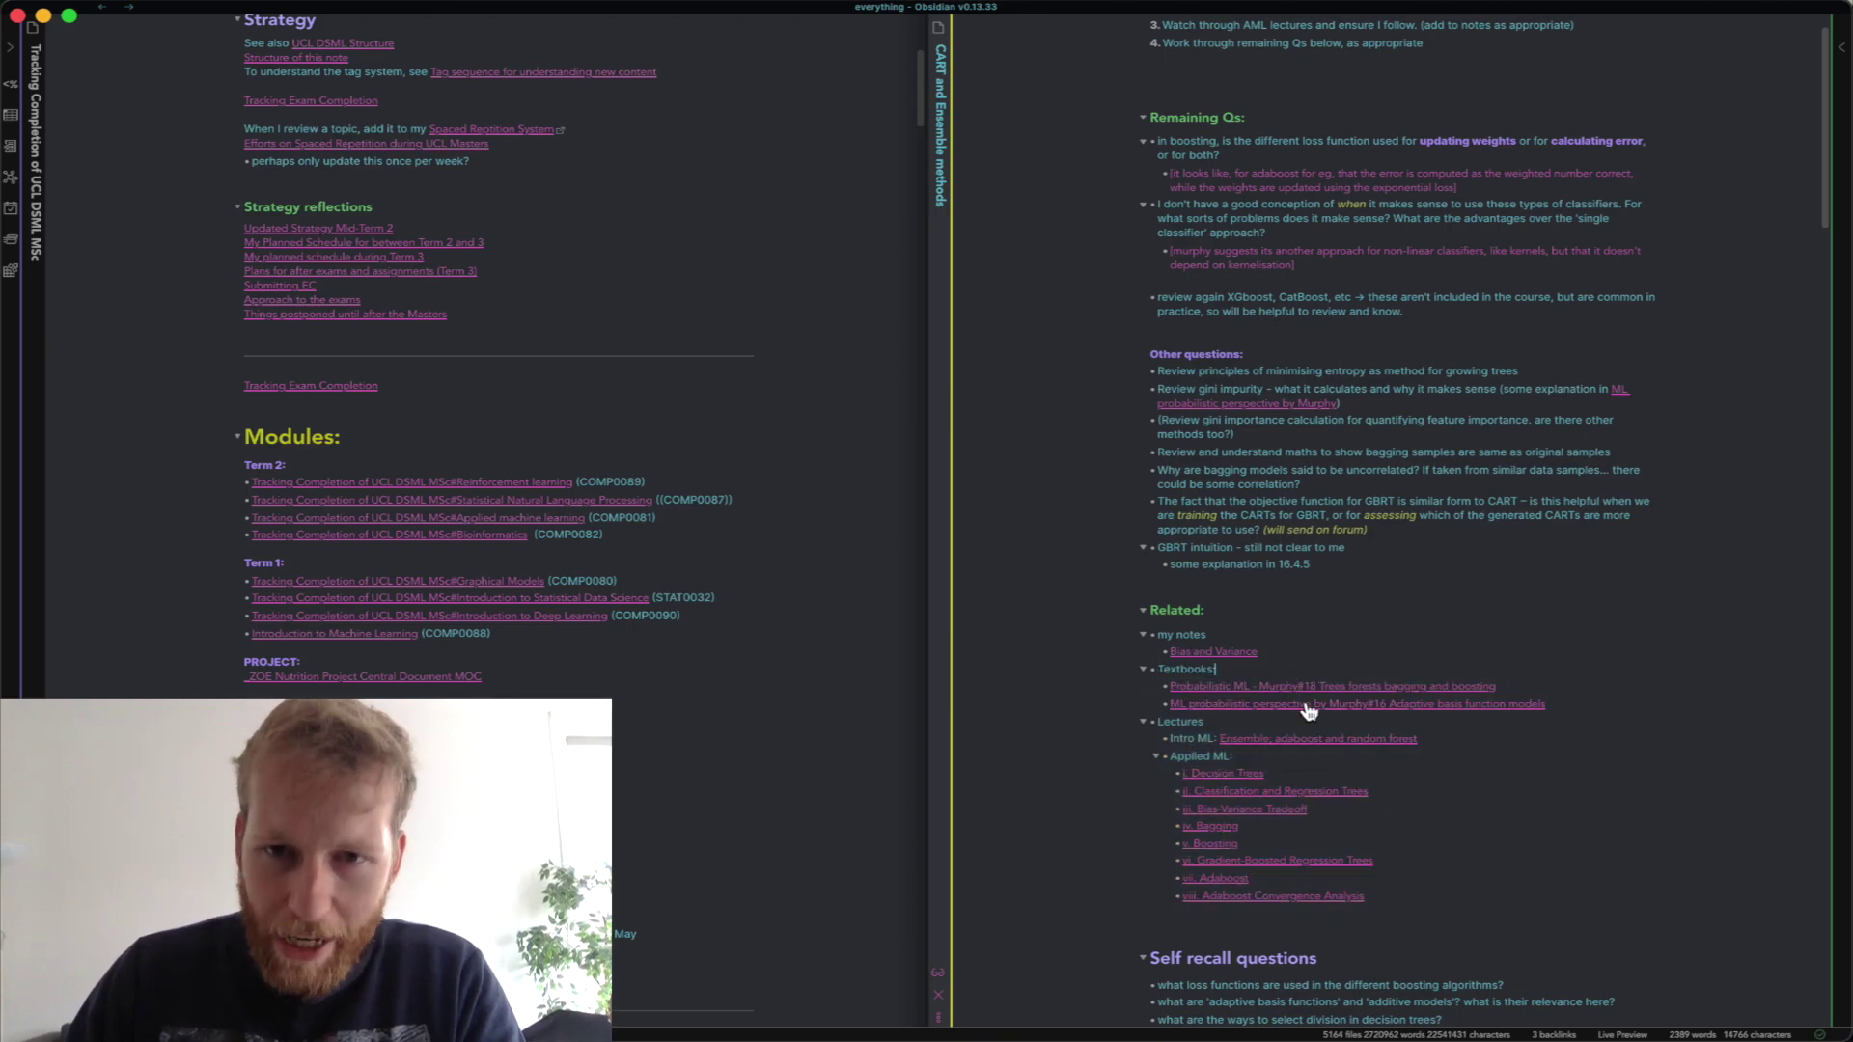
{"action": "left_click", "coordinate": [1222, 654]}
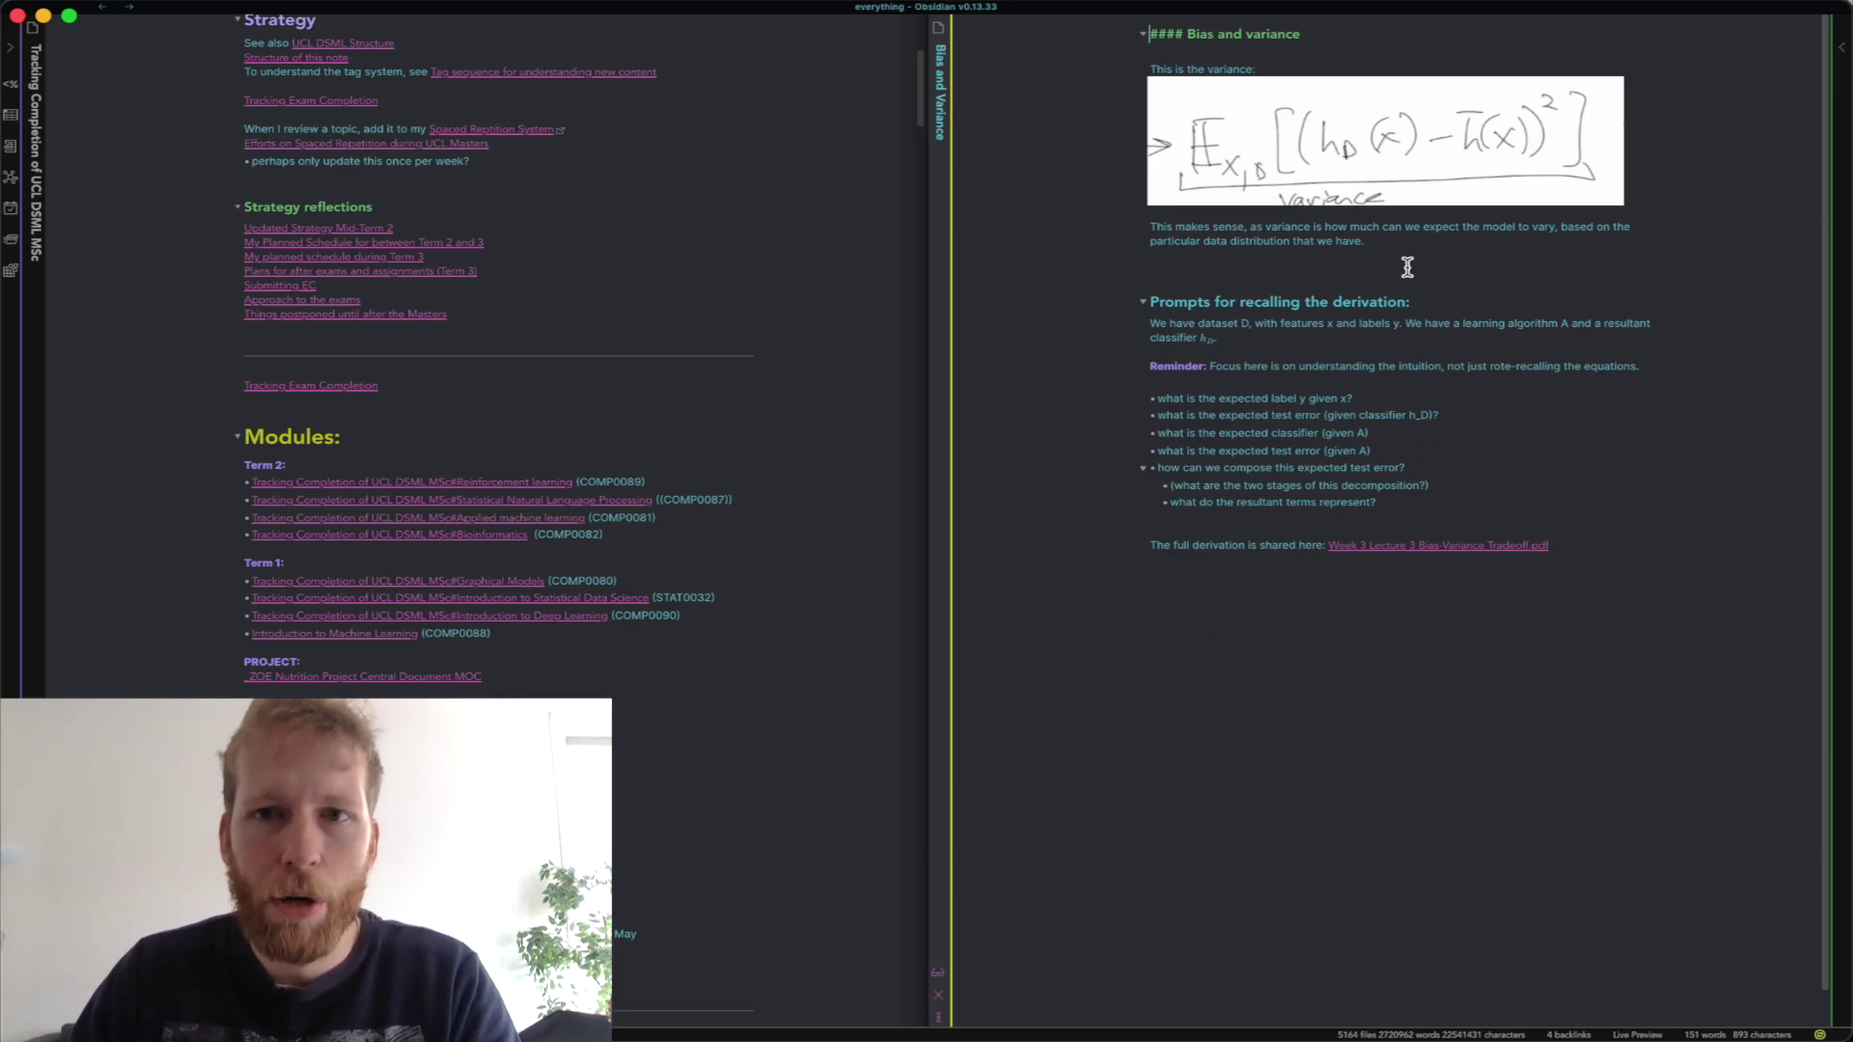
{"action": "left_click", "coordinate": [102, 8]}
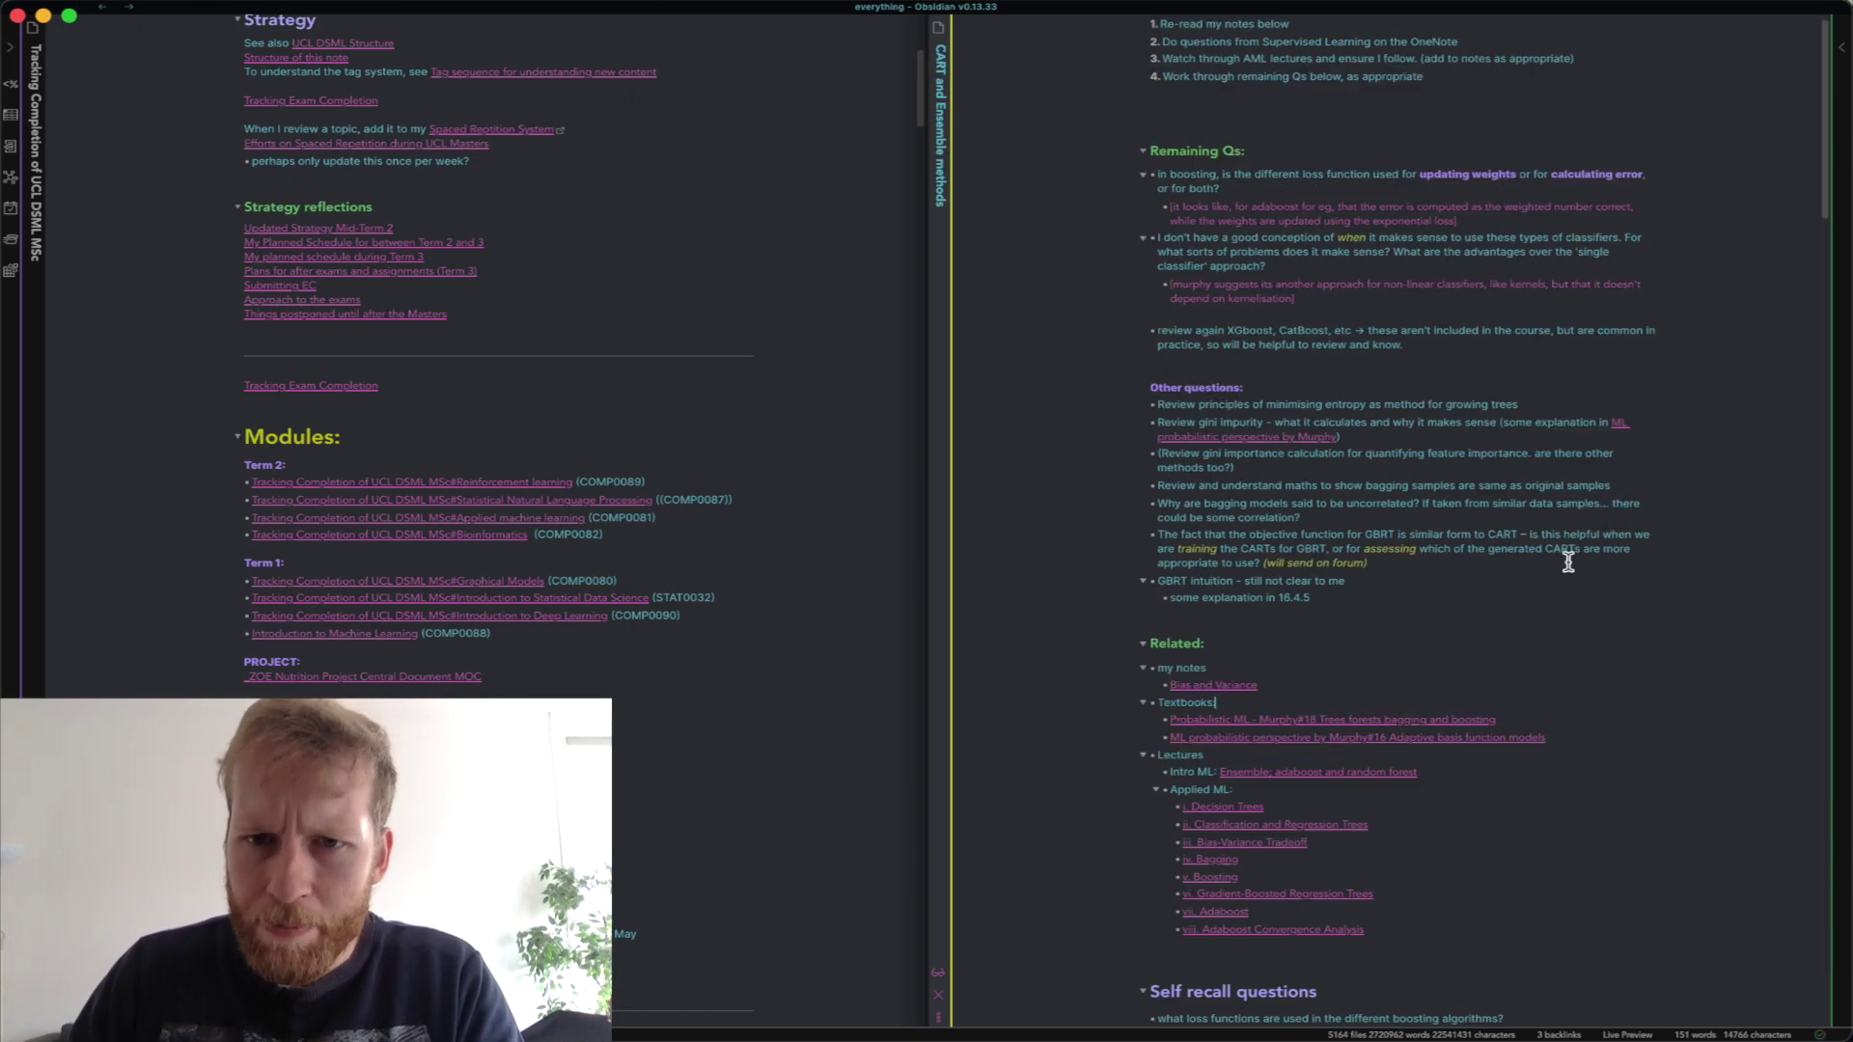
Open the textbook link "ML probabilistic perspective by Murphy#16 Adaptive basis function models" in a new pane.
{"action": "right_click", "coordinate": [1336, 726]}
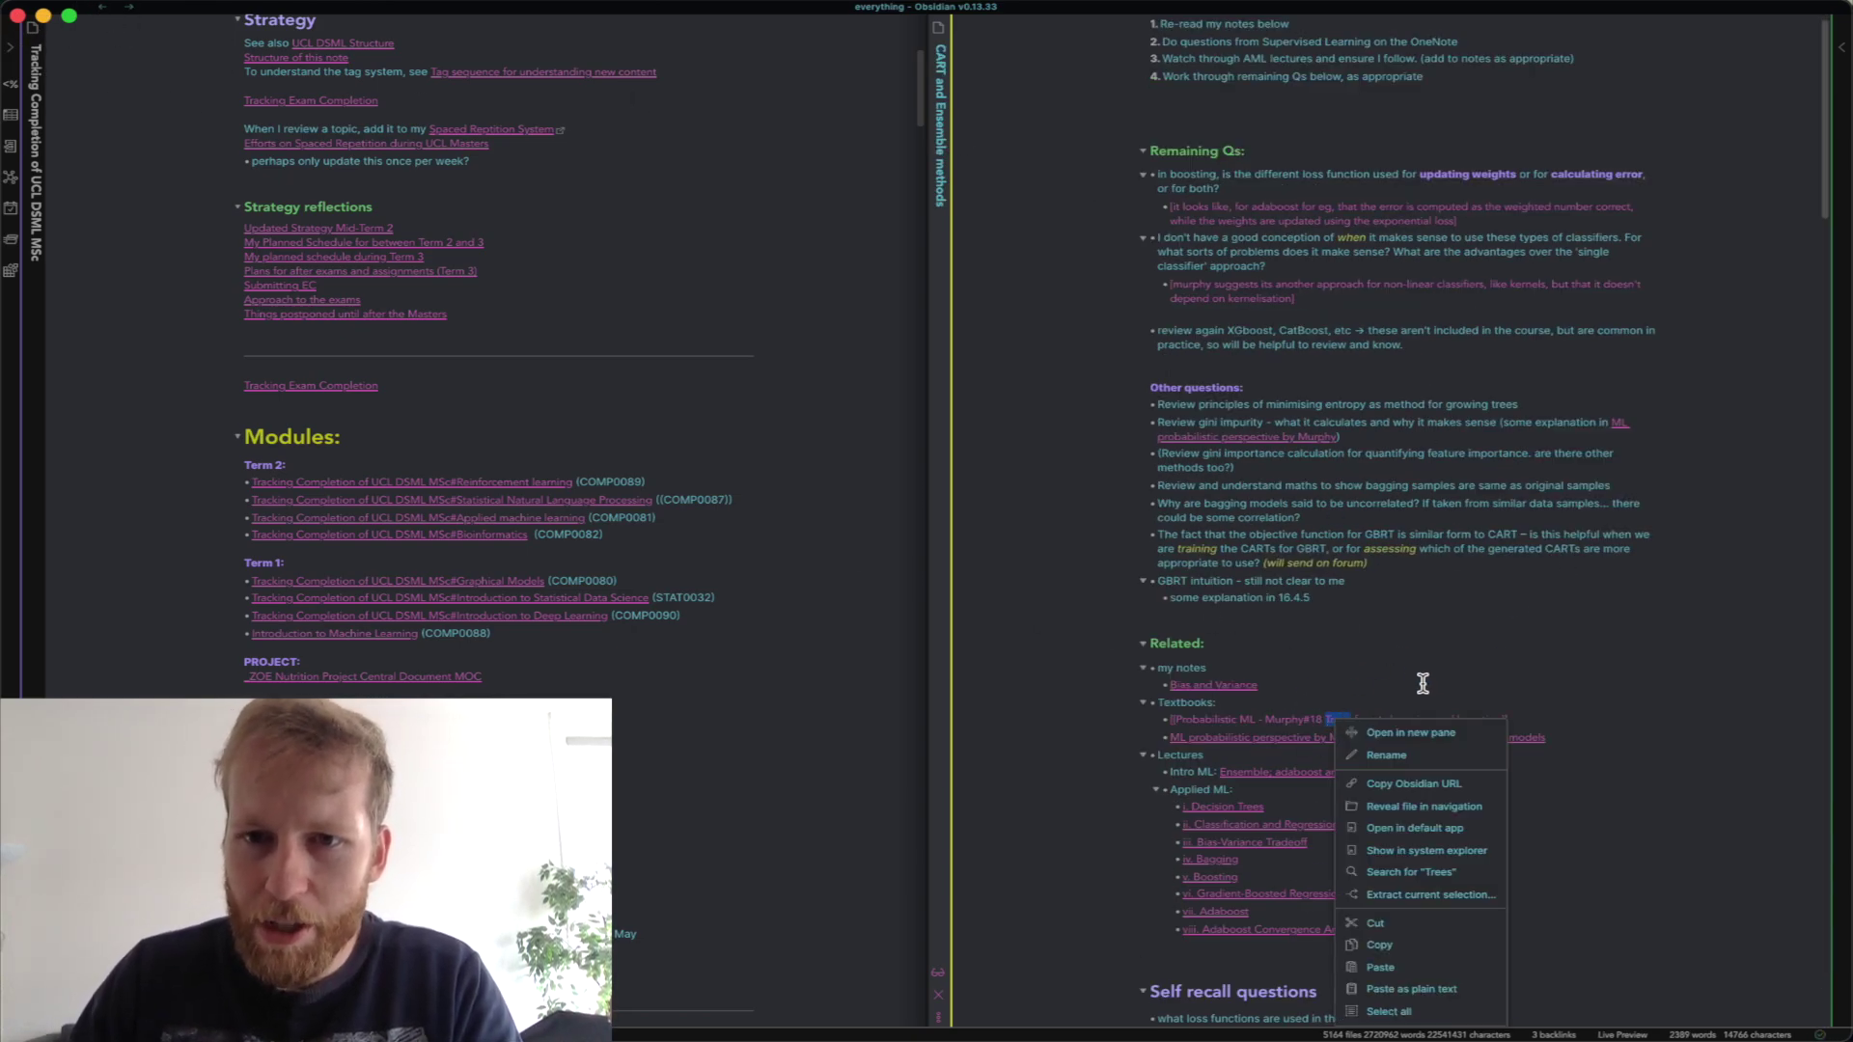
{"action": "left_click", "coordinate": [1433, 751]}
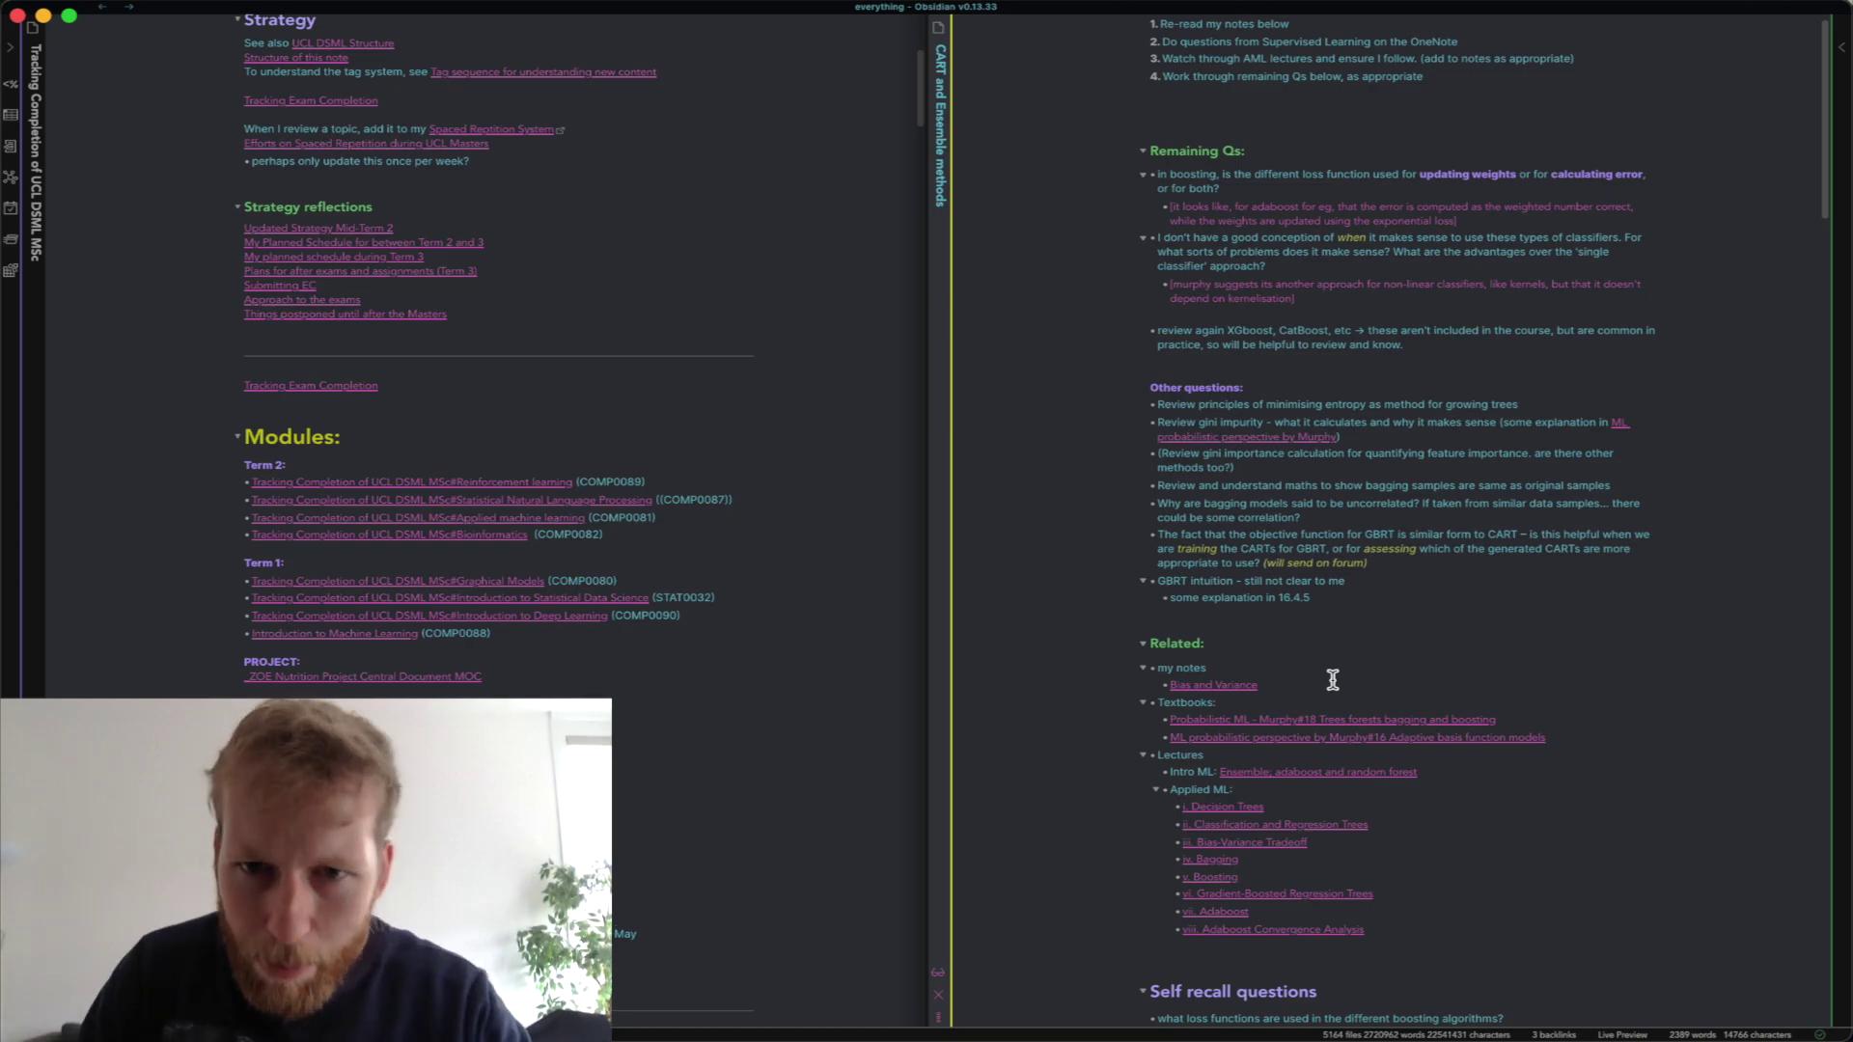
{"action": "right_click", "coordinate": [1361, 737]}
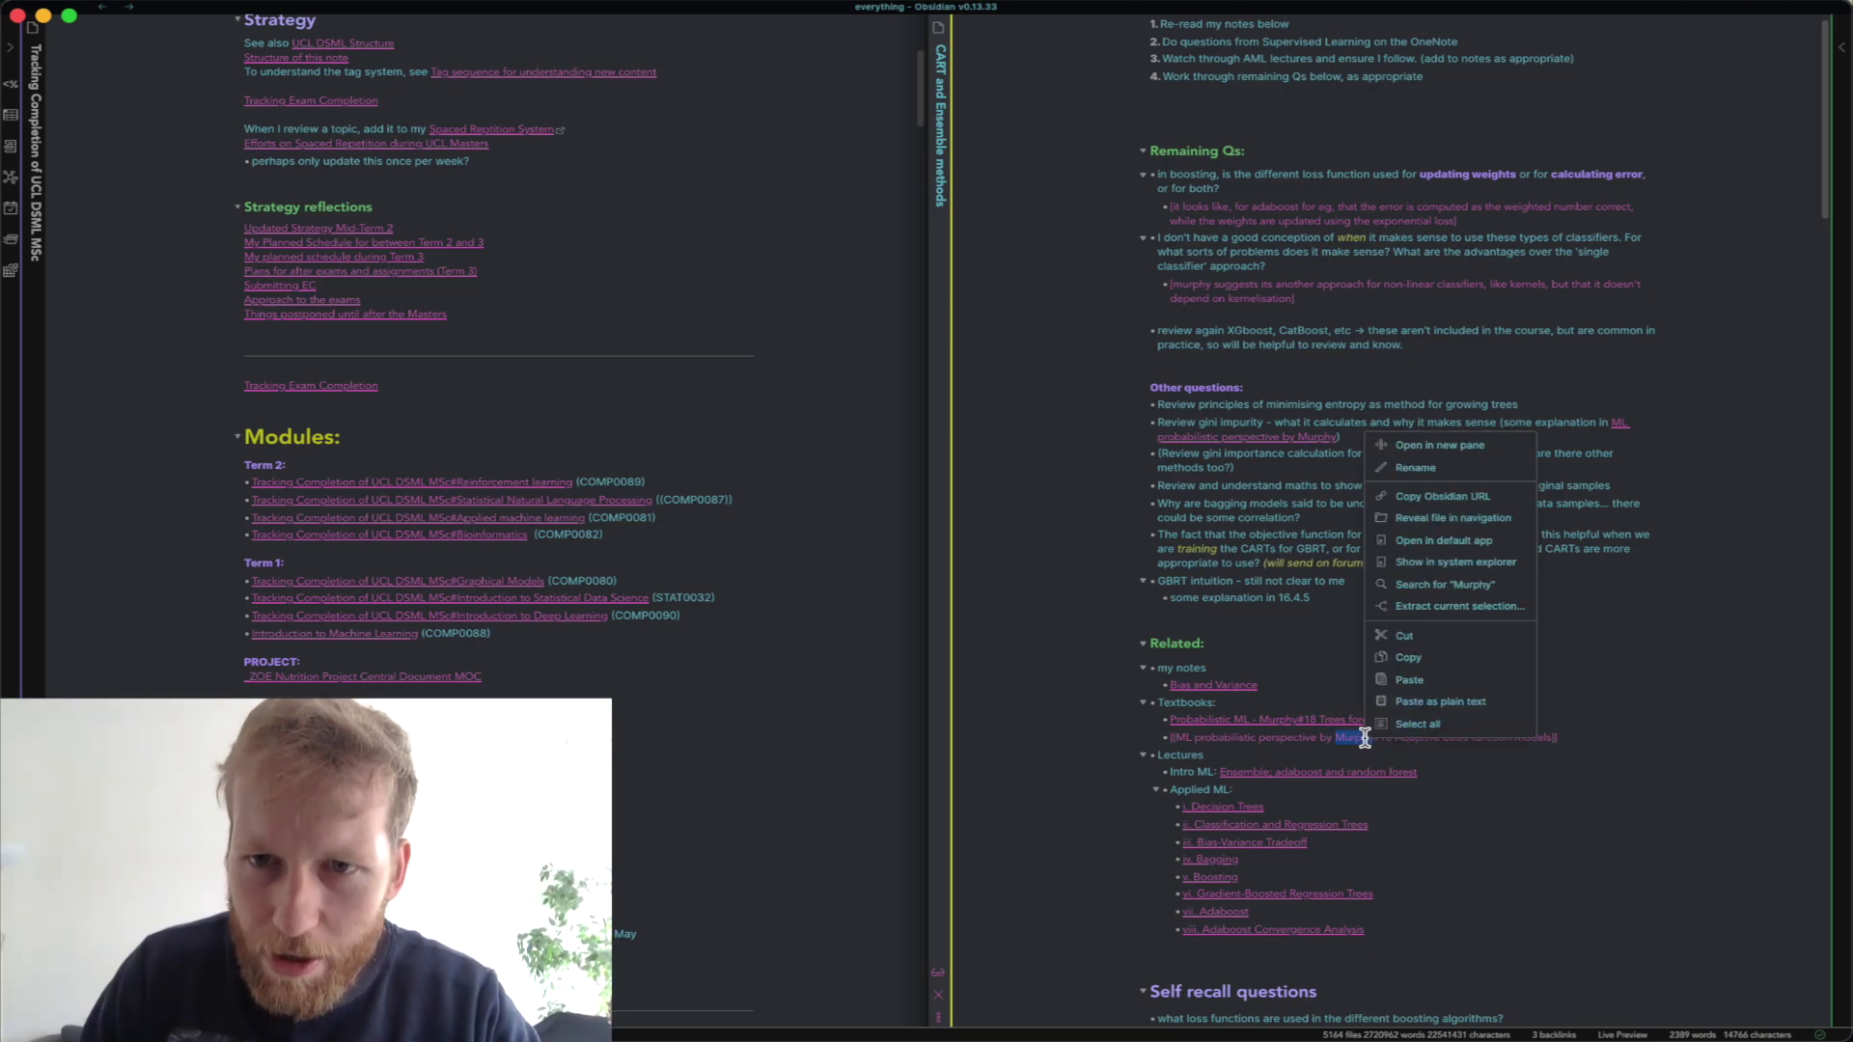
{"action": "left_click", "coordinate": [1435, 456]}
{"action": "scroll", "coordinate": [1535, 417], "scroll_direction": "up", "scroll_amount": 10}
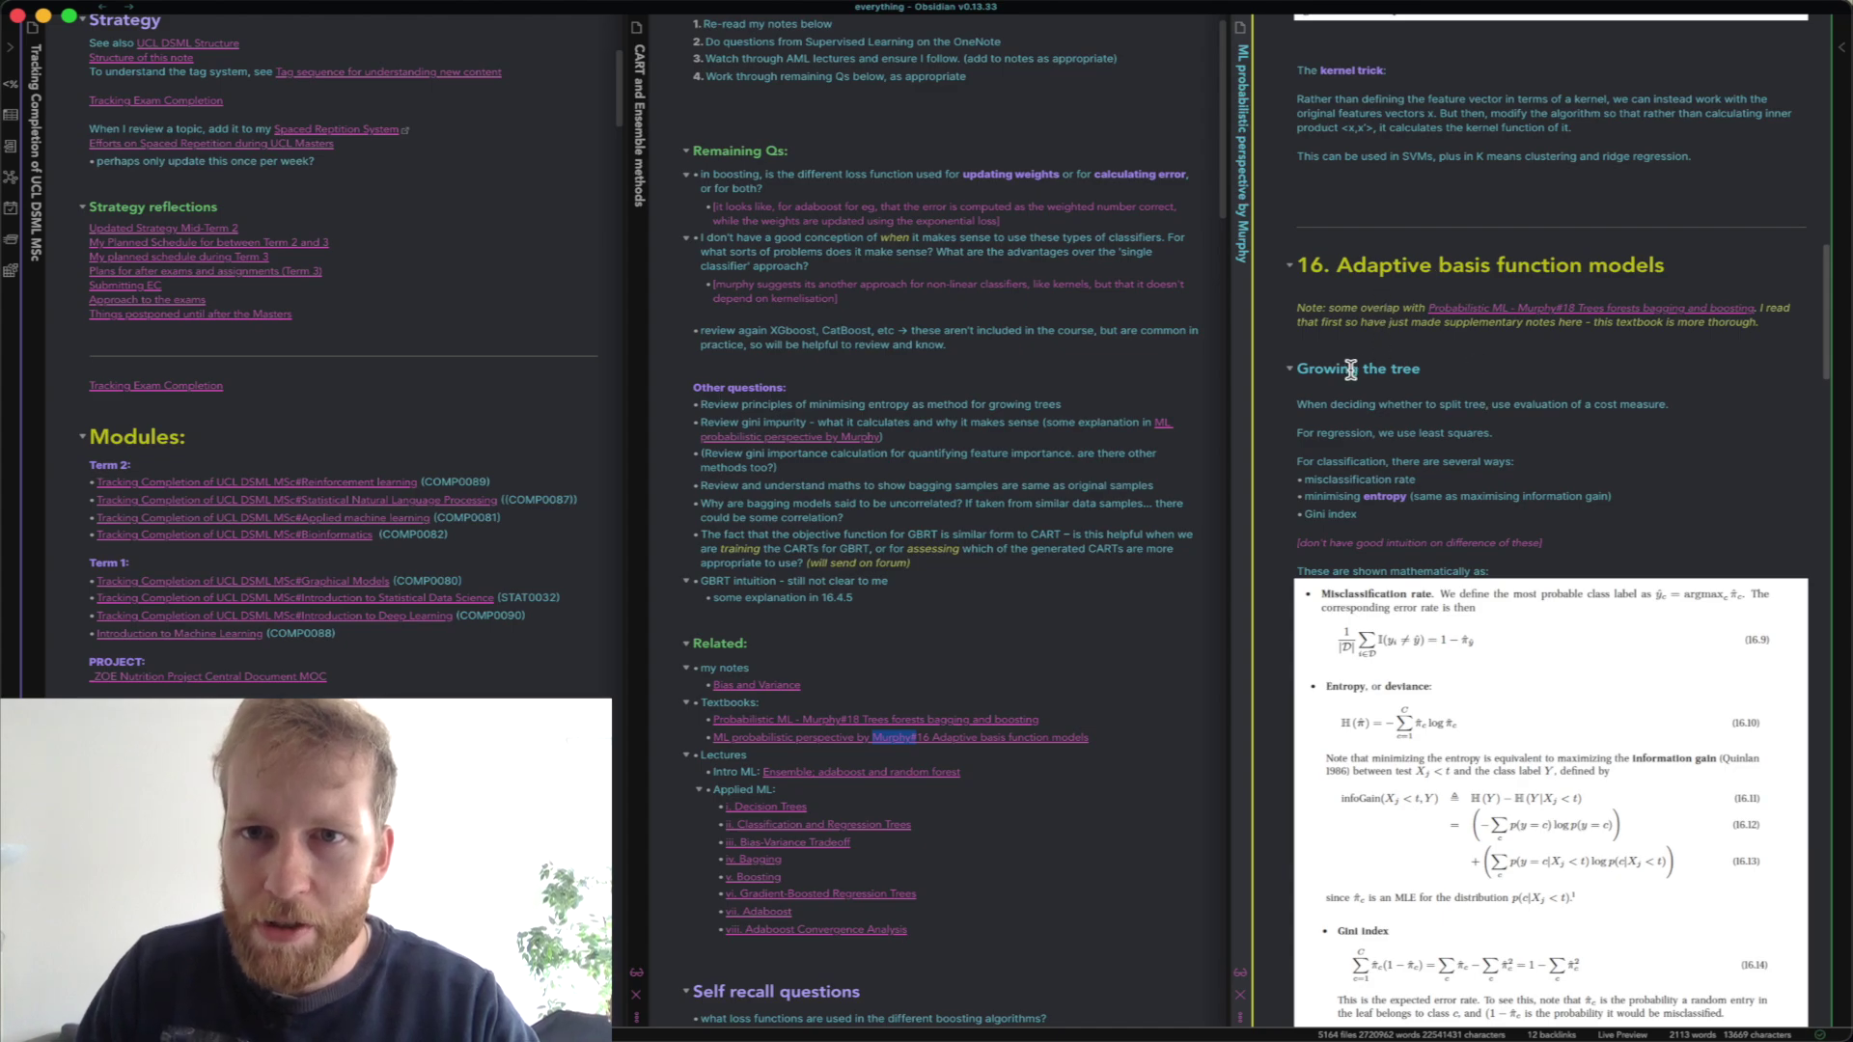
Highlight the Adaptive basis function models heading, read through its tree-growing and boosting sections, and close the textbook pane.
{"action": "left_click_drag", "start_coordinate": [1352, 266], "coordinate": [1743, 262]}
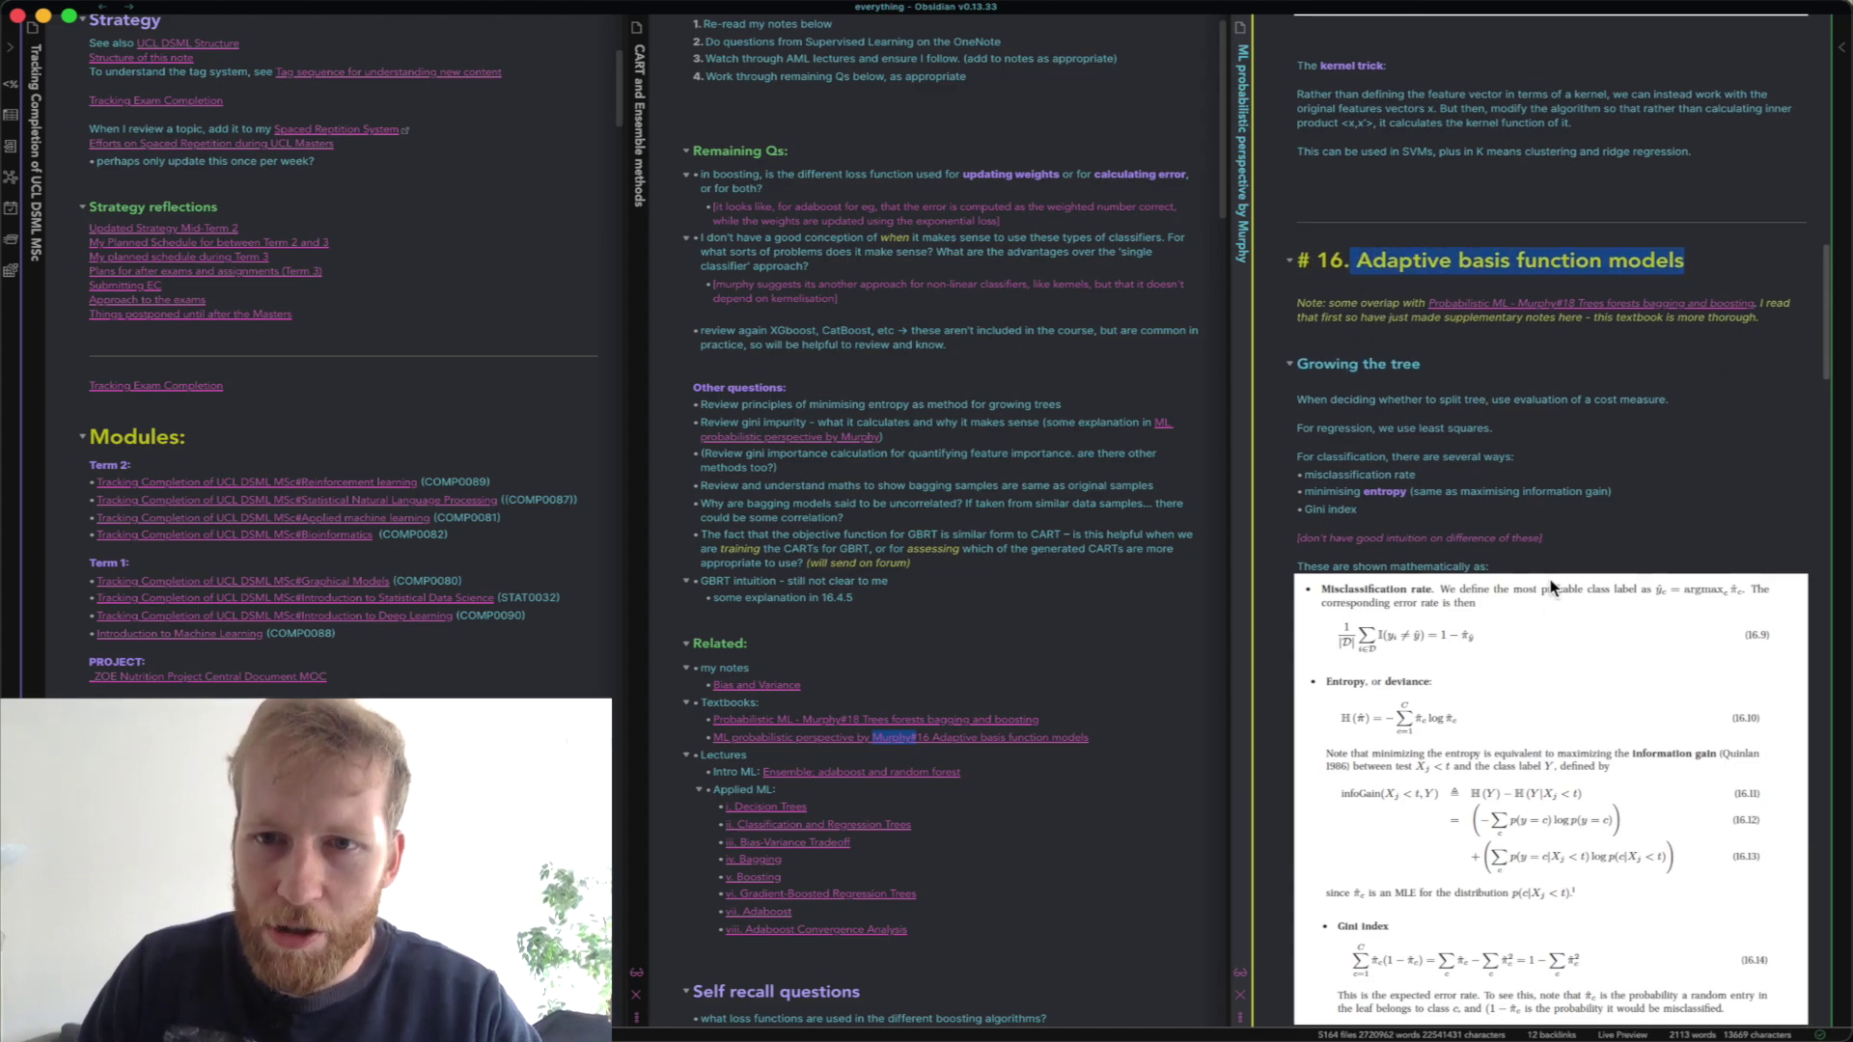
{"action": "scroll", "coordinate": [1550, 579], "scroll_direction": "down", "scroll_amount": 10}
{"action": "scroll", "coordinate": [1469, 401], "scroll_direction": "down", "scroll_amount": 15}
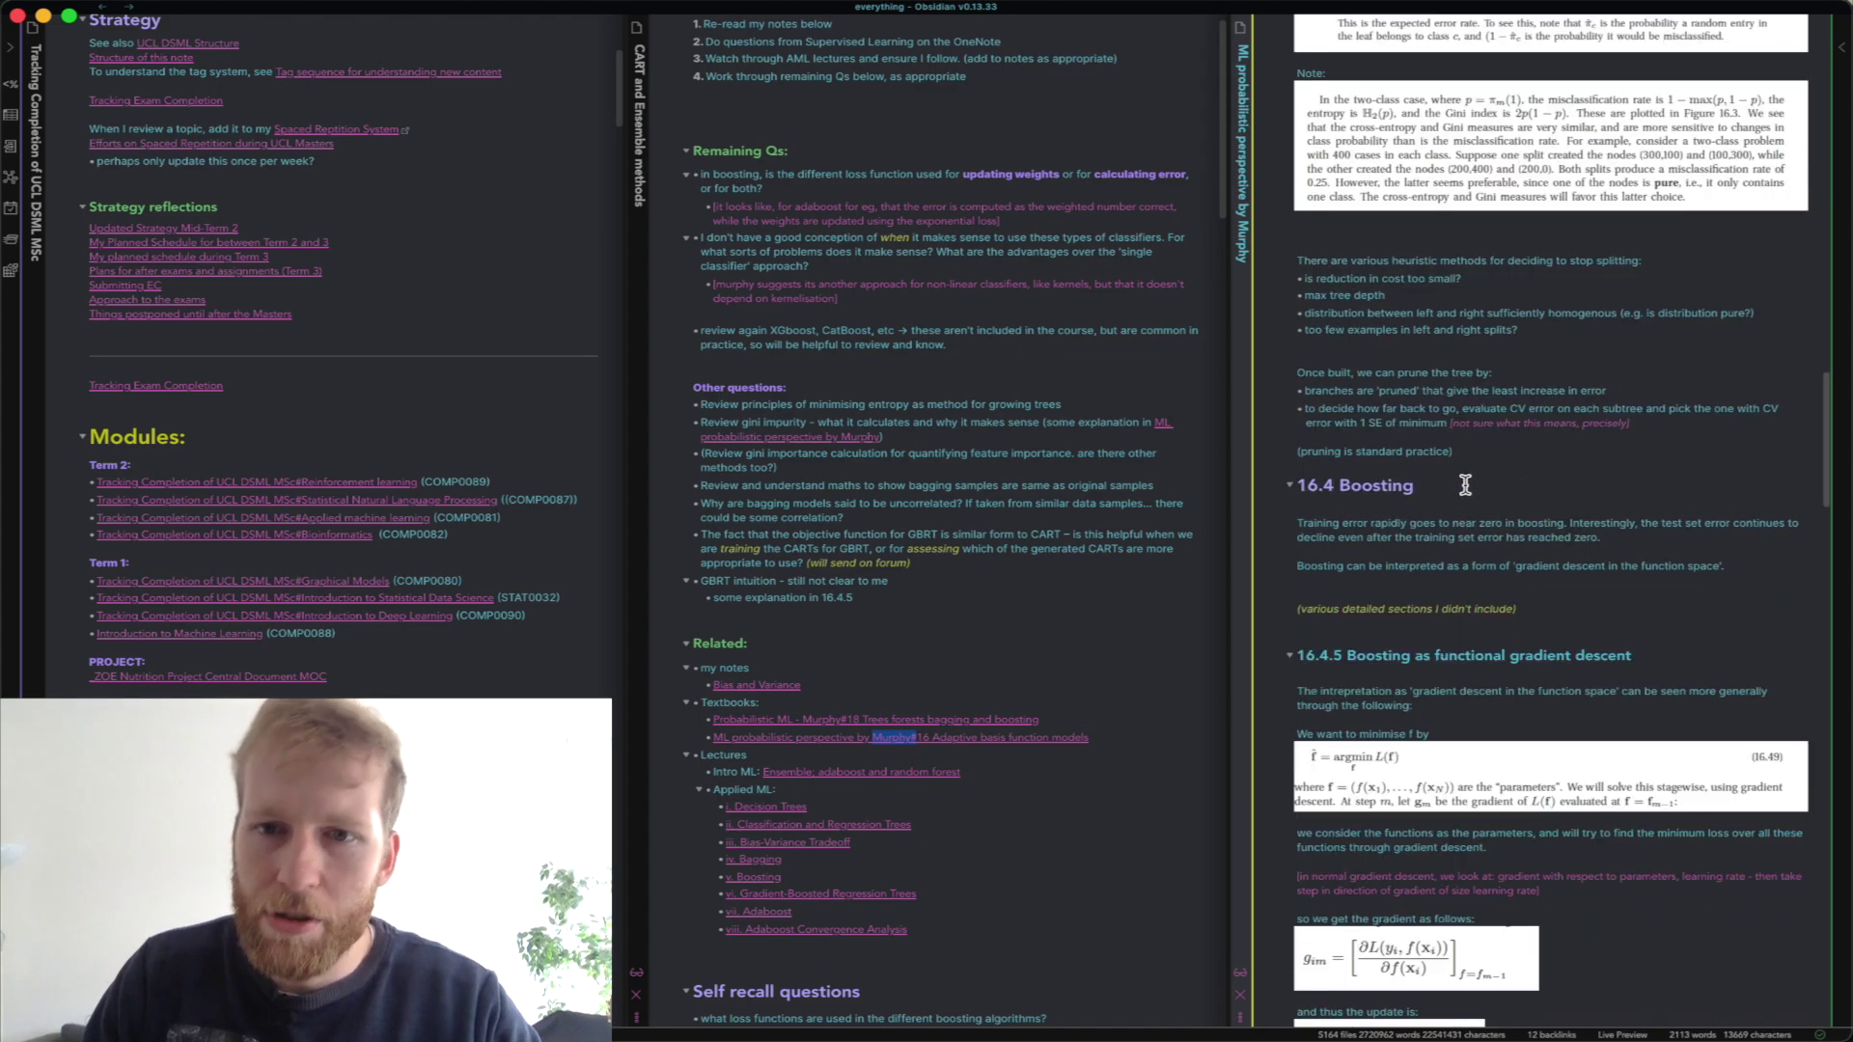
{"action": "scroll", "coordinate": [1371, 319], "scroll_direction": "up", "scroll_amount": 3}
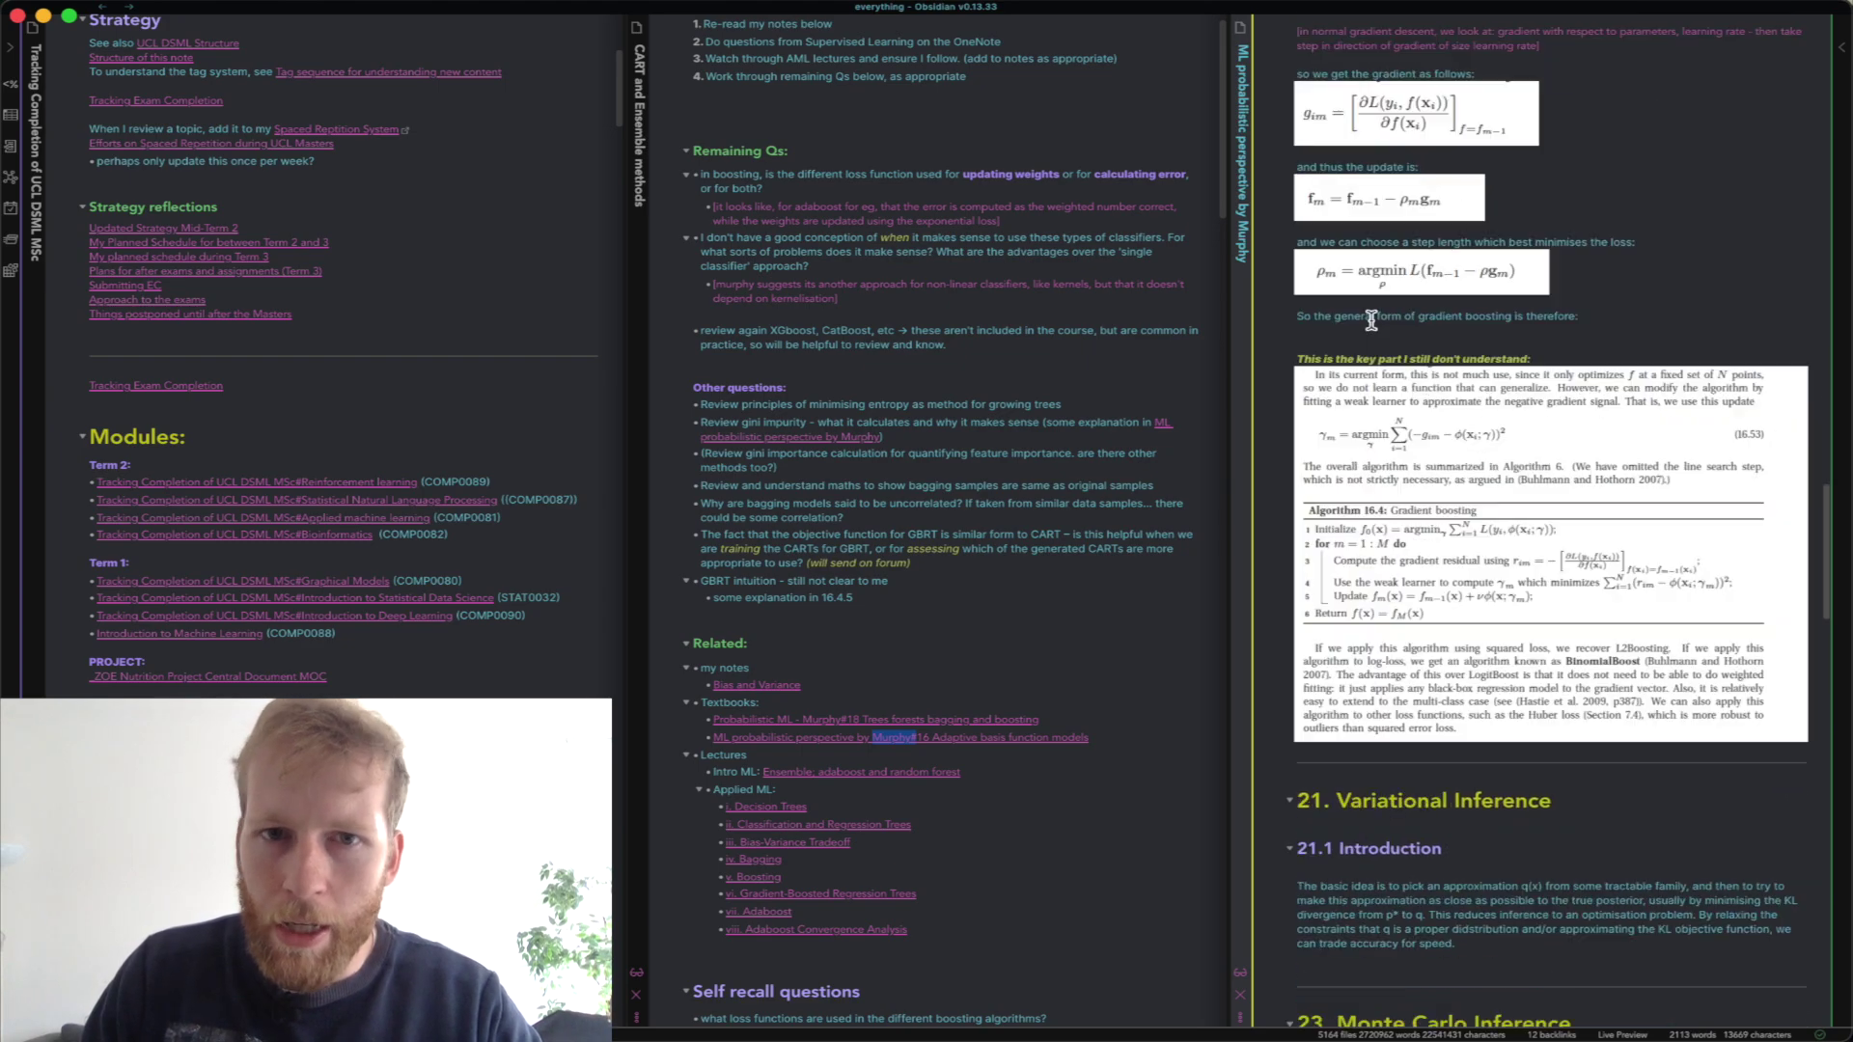
{"action": "left_click", "coordinate": [1240, 994]}
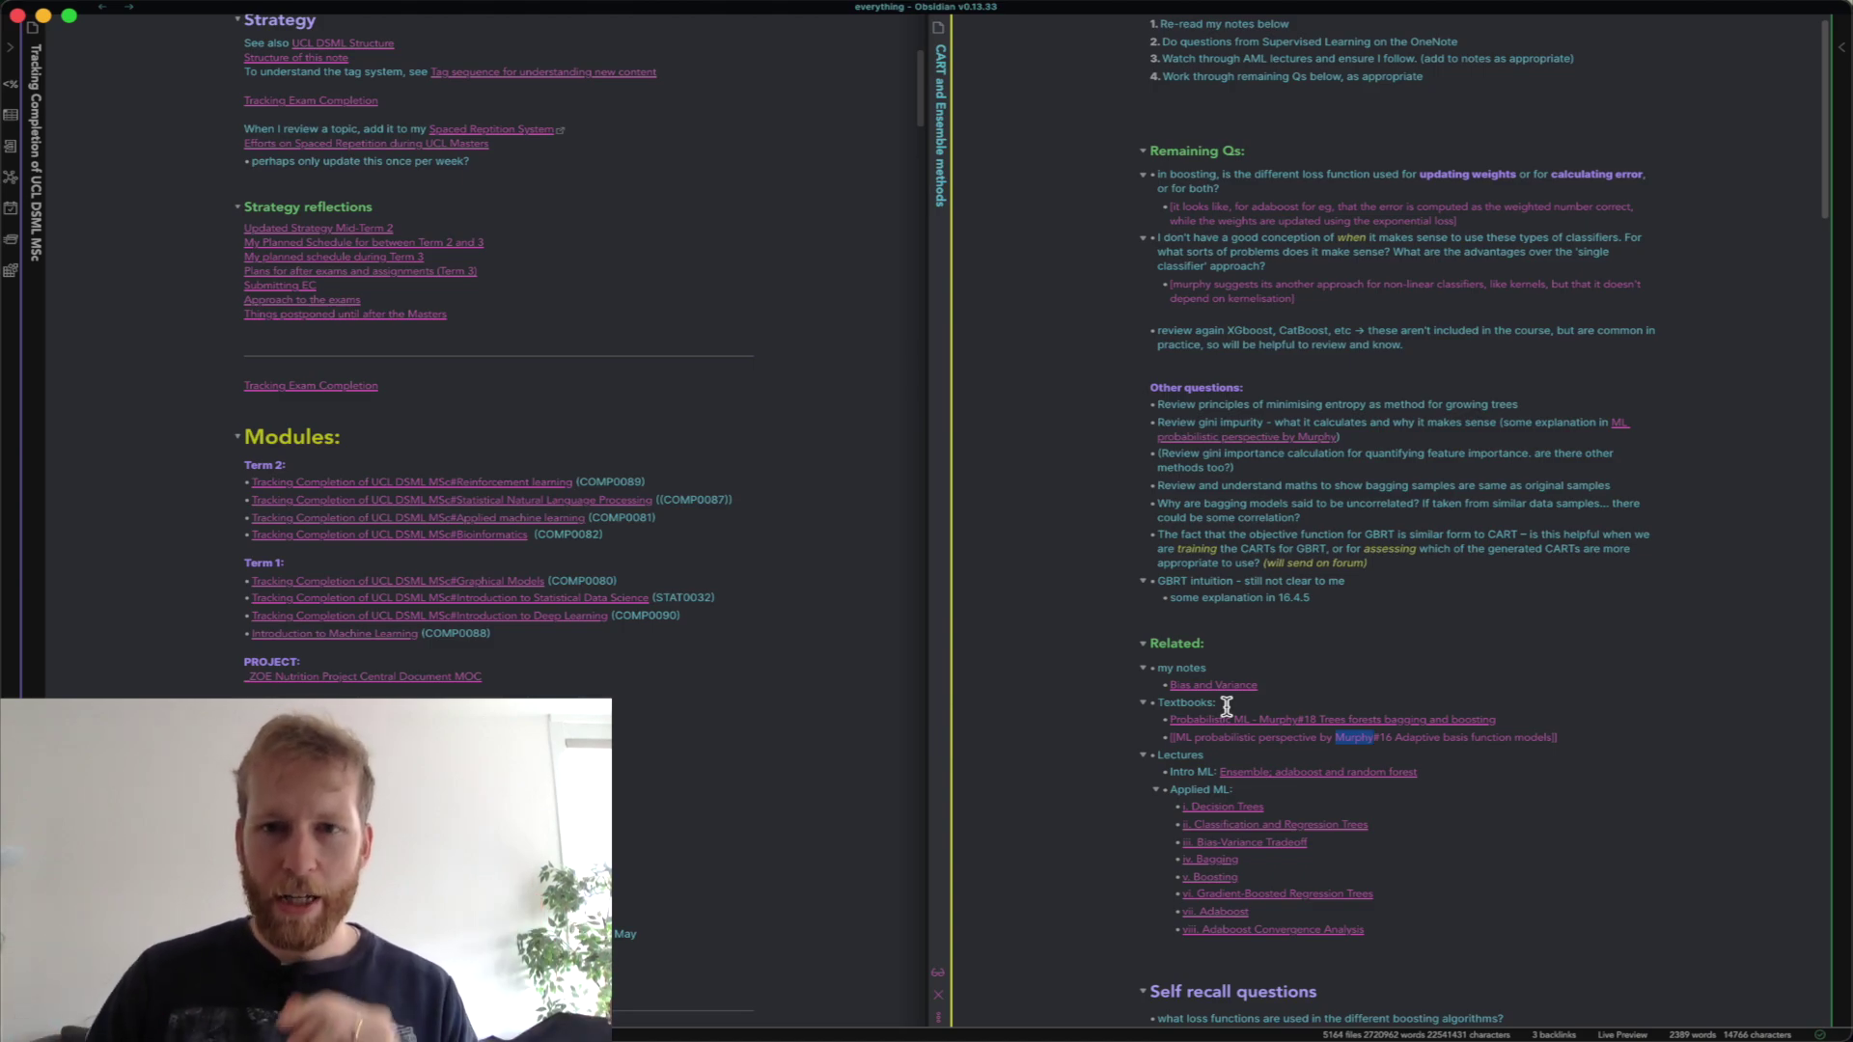
Highlight the whole Related list of the CART and Ensemble methods note, from my notes through the Applied ML lectures.
{"action": "left_click", "coordinate": [1231, 666]}
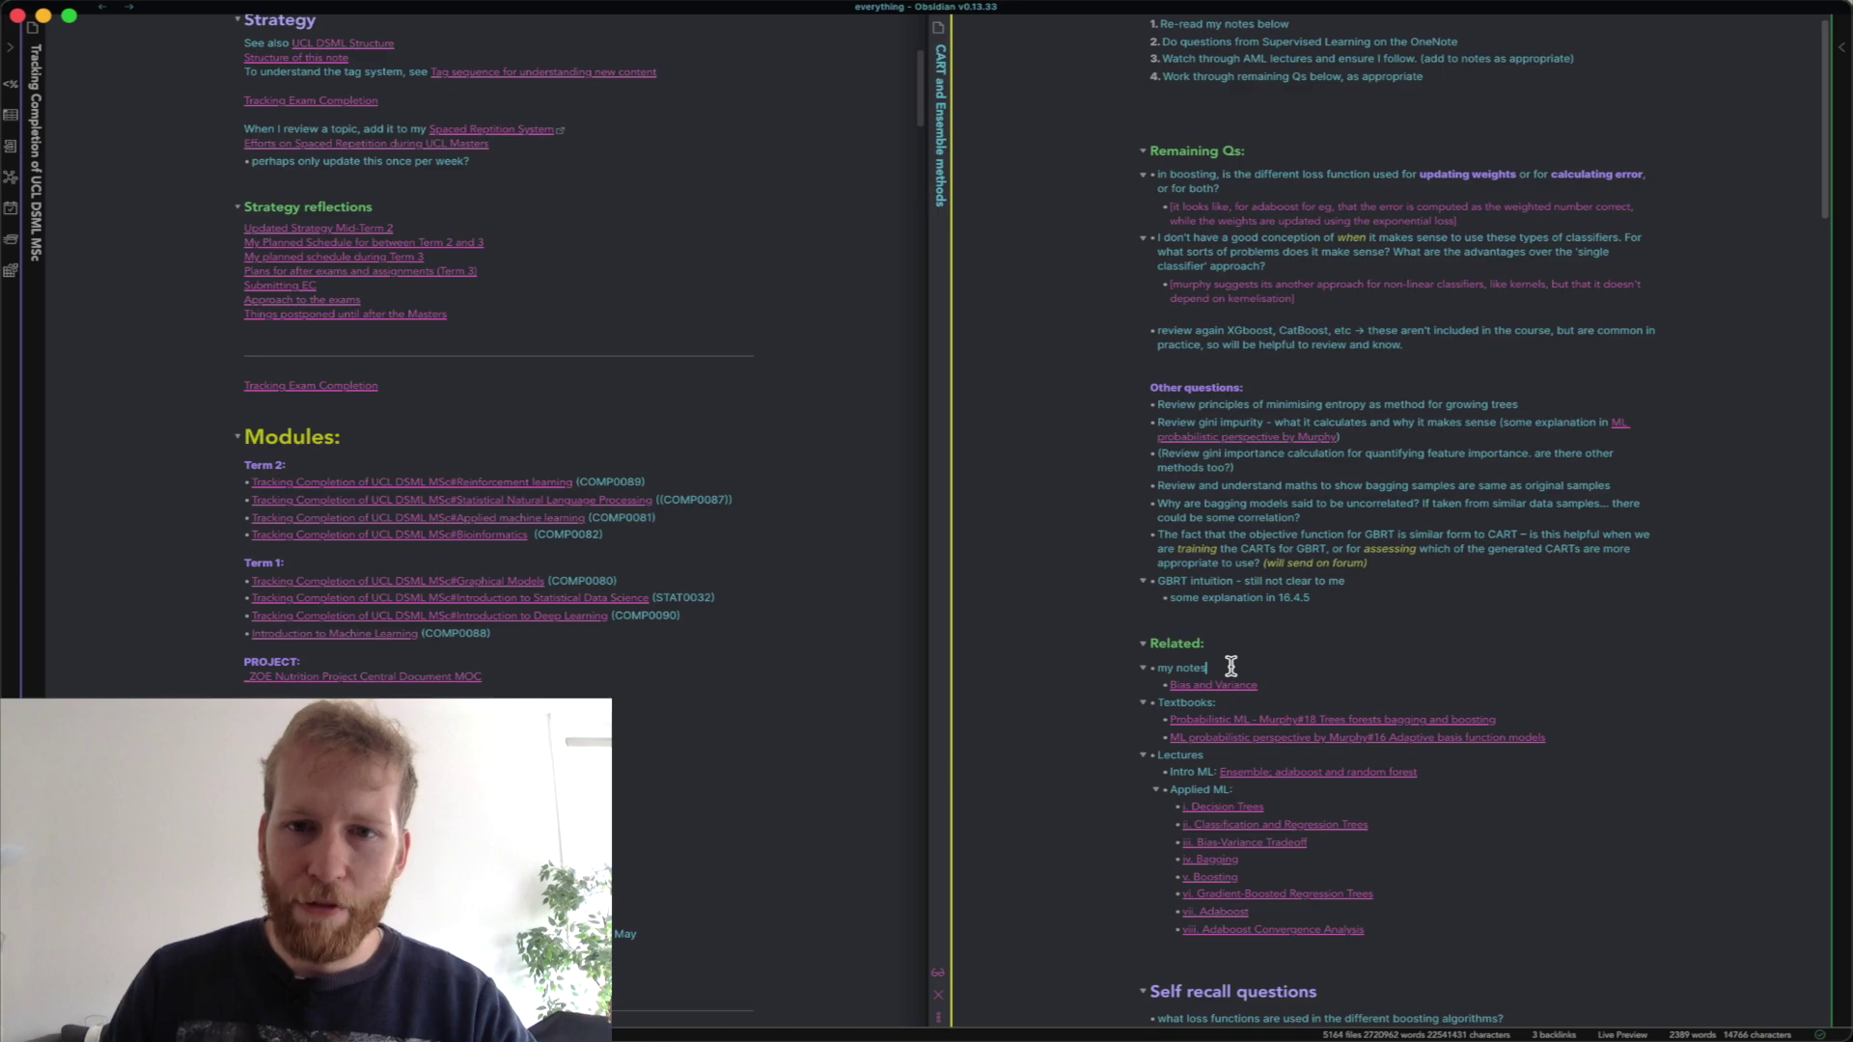
{"action": "scroll", "coordinate": [1238, 680], "scroll_direction": "down", "scroll_amount": 2}
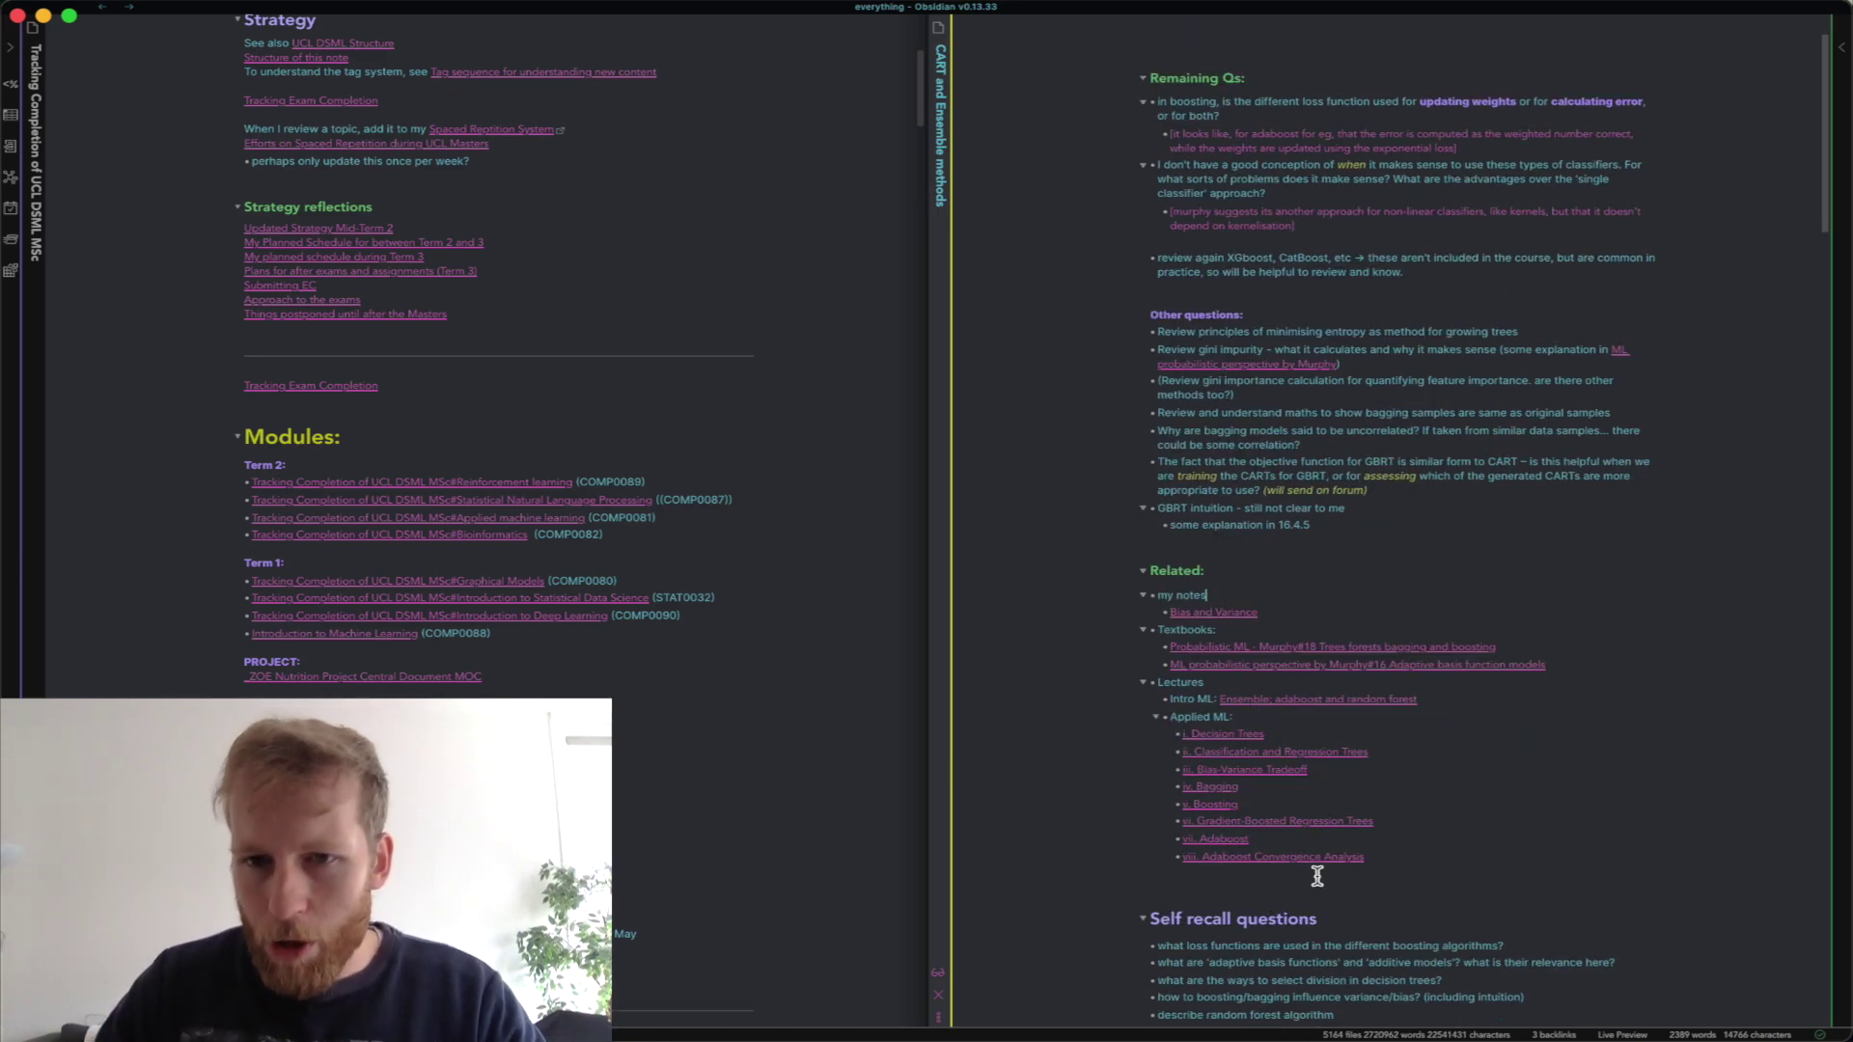
{"action": "left_click_drag", "start_coordinate": [1317, 875], "coordinate": [1154, 592]}
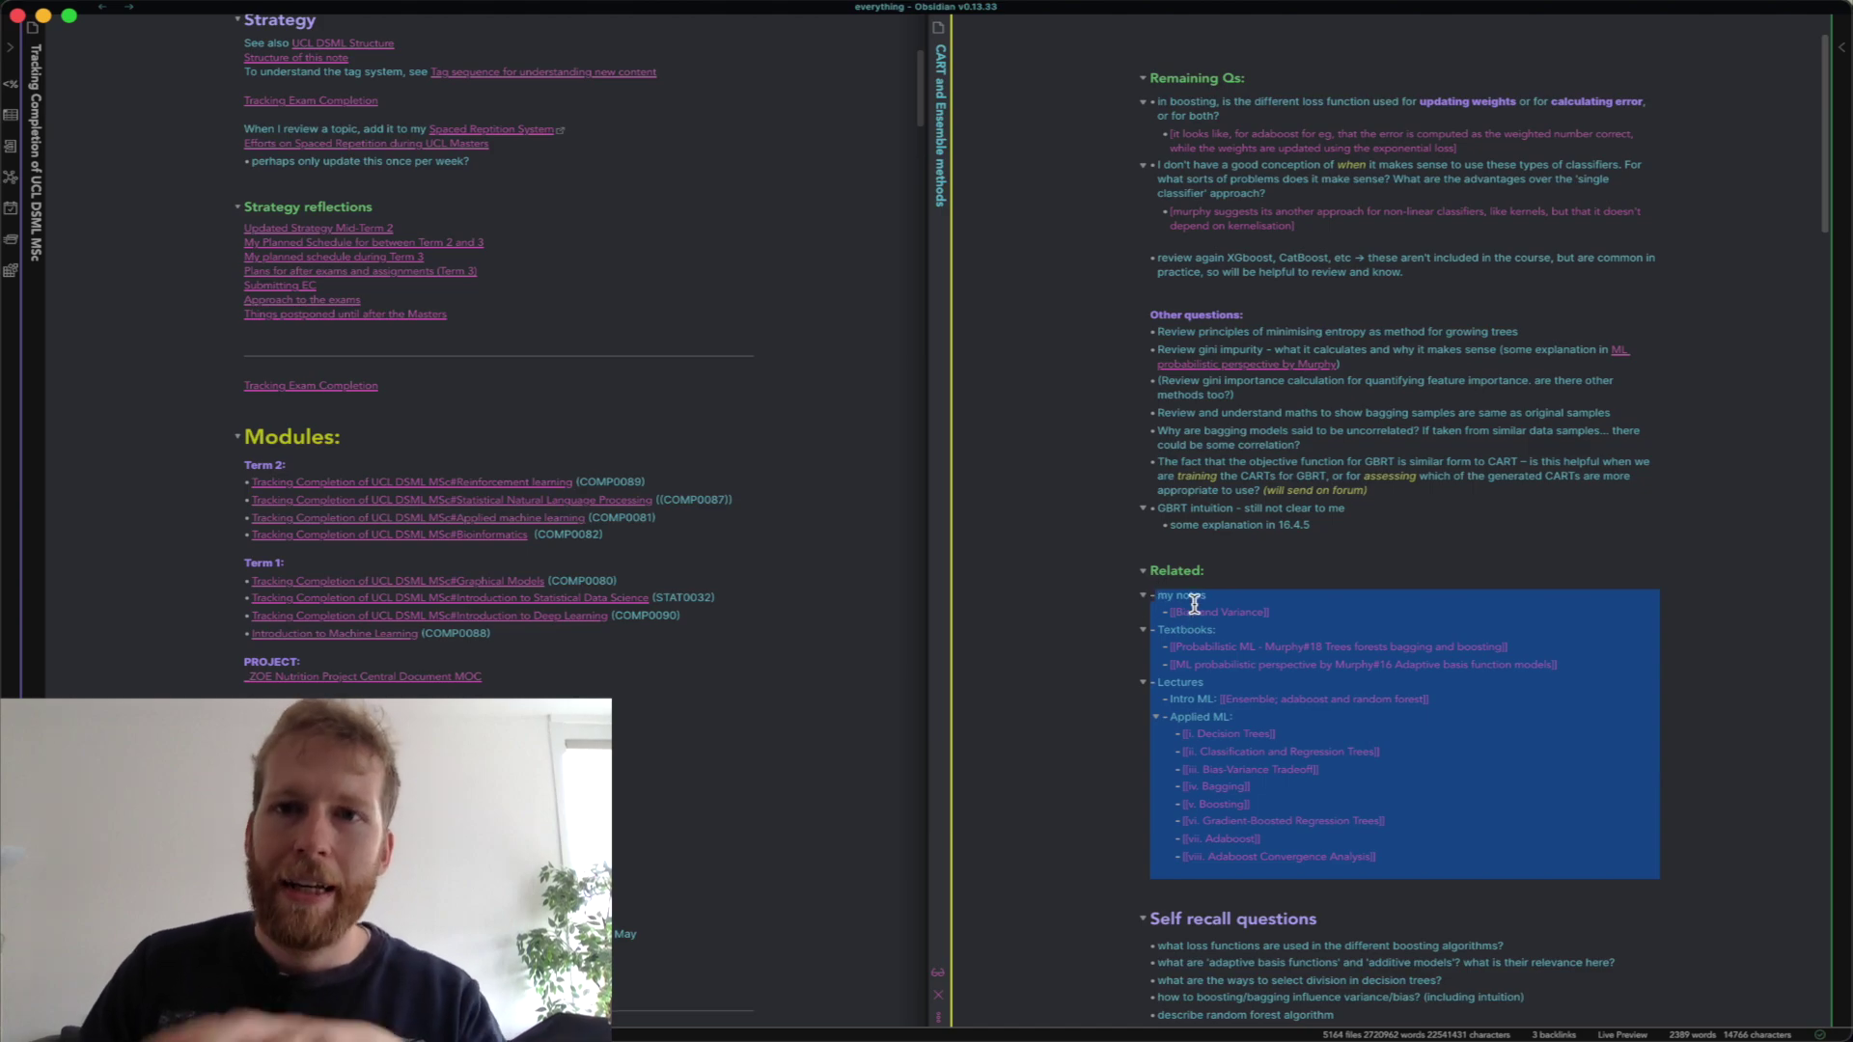
{"action": "scroll", "coordinate": [1206, 579], "scroll_direction": "up", "scroll_amount": 3}
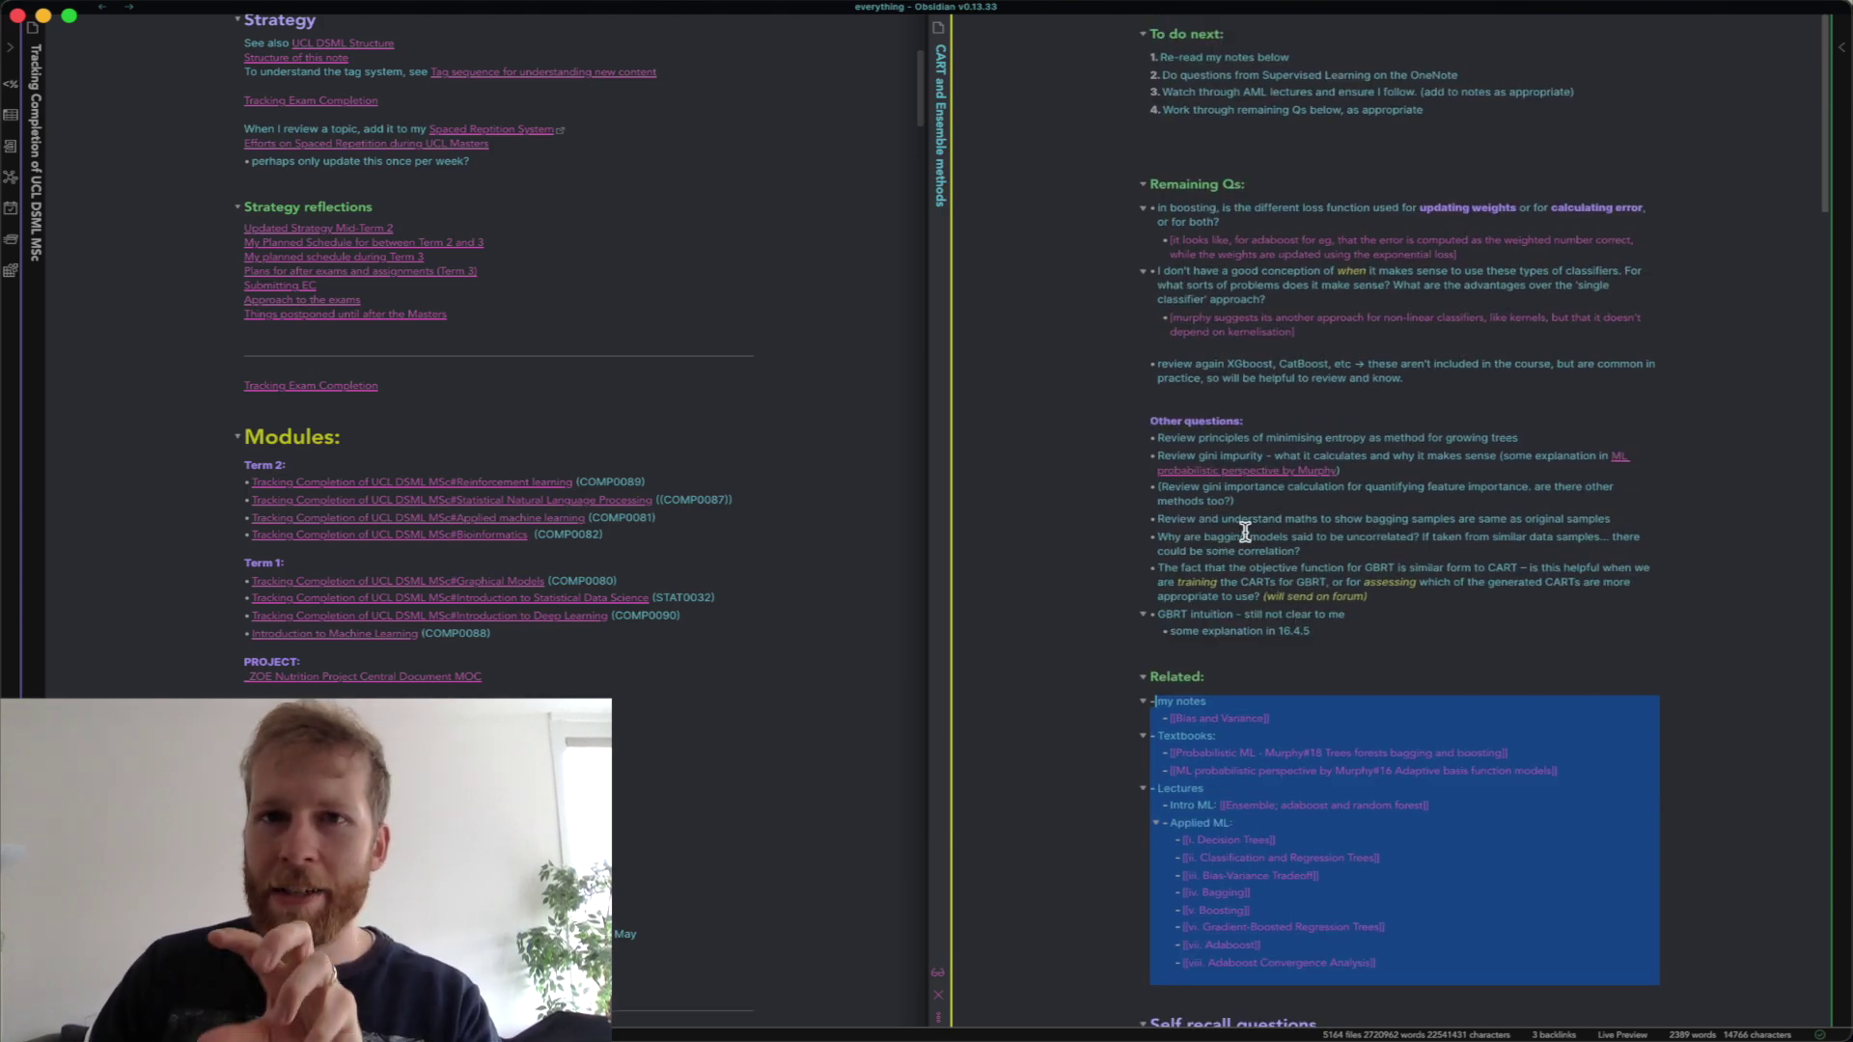
Examine the body of the CART and Ensemble methods note, from Decision trees and Bagging through Boosting and AdaBoost to Adaptive basis functions.
{"action": "scroll", "coordinate": [1255, 502], "scroll_direction": "down", "scroll_amount": 7}
{"action": "scroll", "coordinate": [1260, 500], "scroll_direction": "down", "scroll_amount": 5}
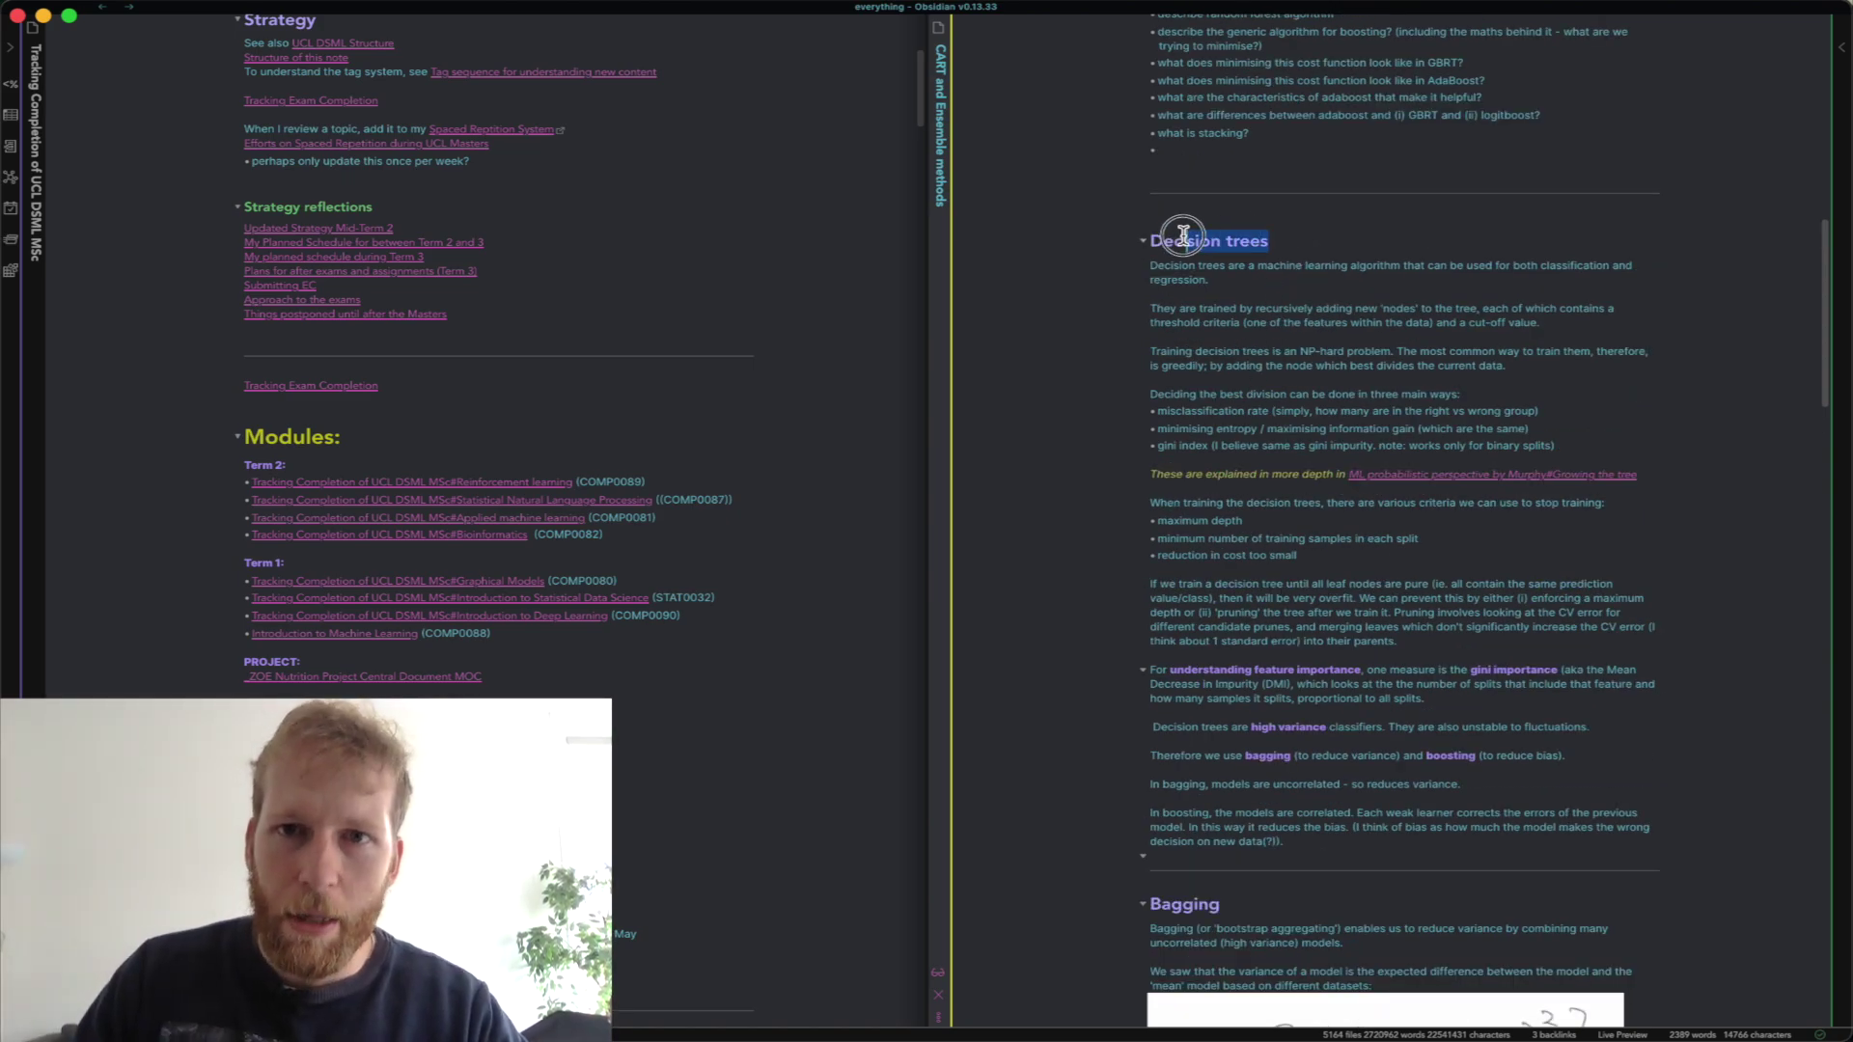
{"action": "scroll", "coordinate": [1264, 512], "scroll_direction": "down", "scroll_amount": 5}
{"action": "scroll", "coordinate": [1262, 502], "scroll_direction": "down", "scroll_amount": 7}
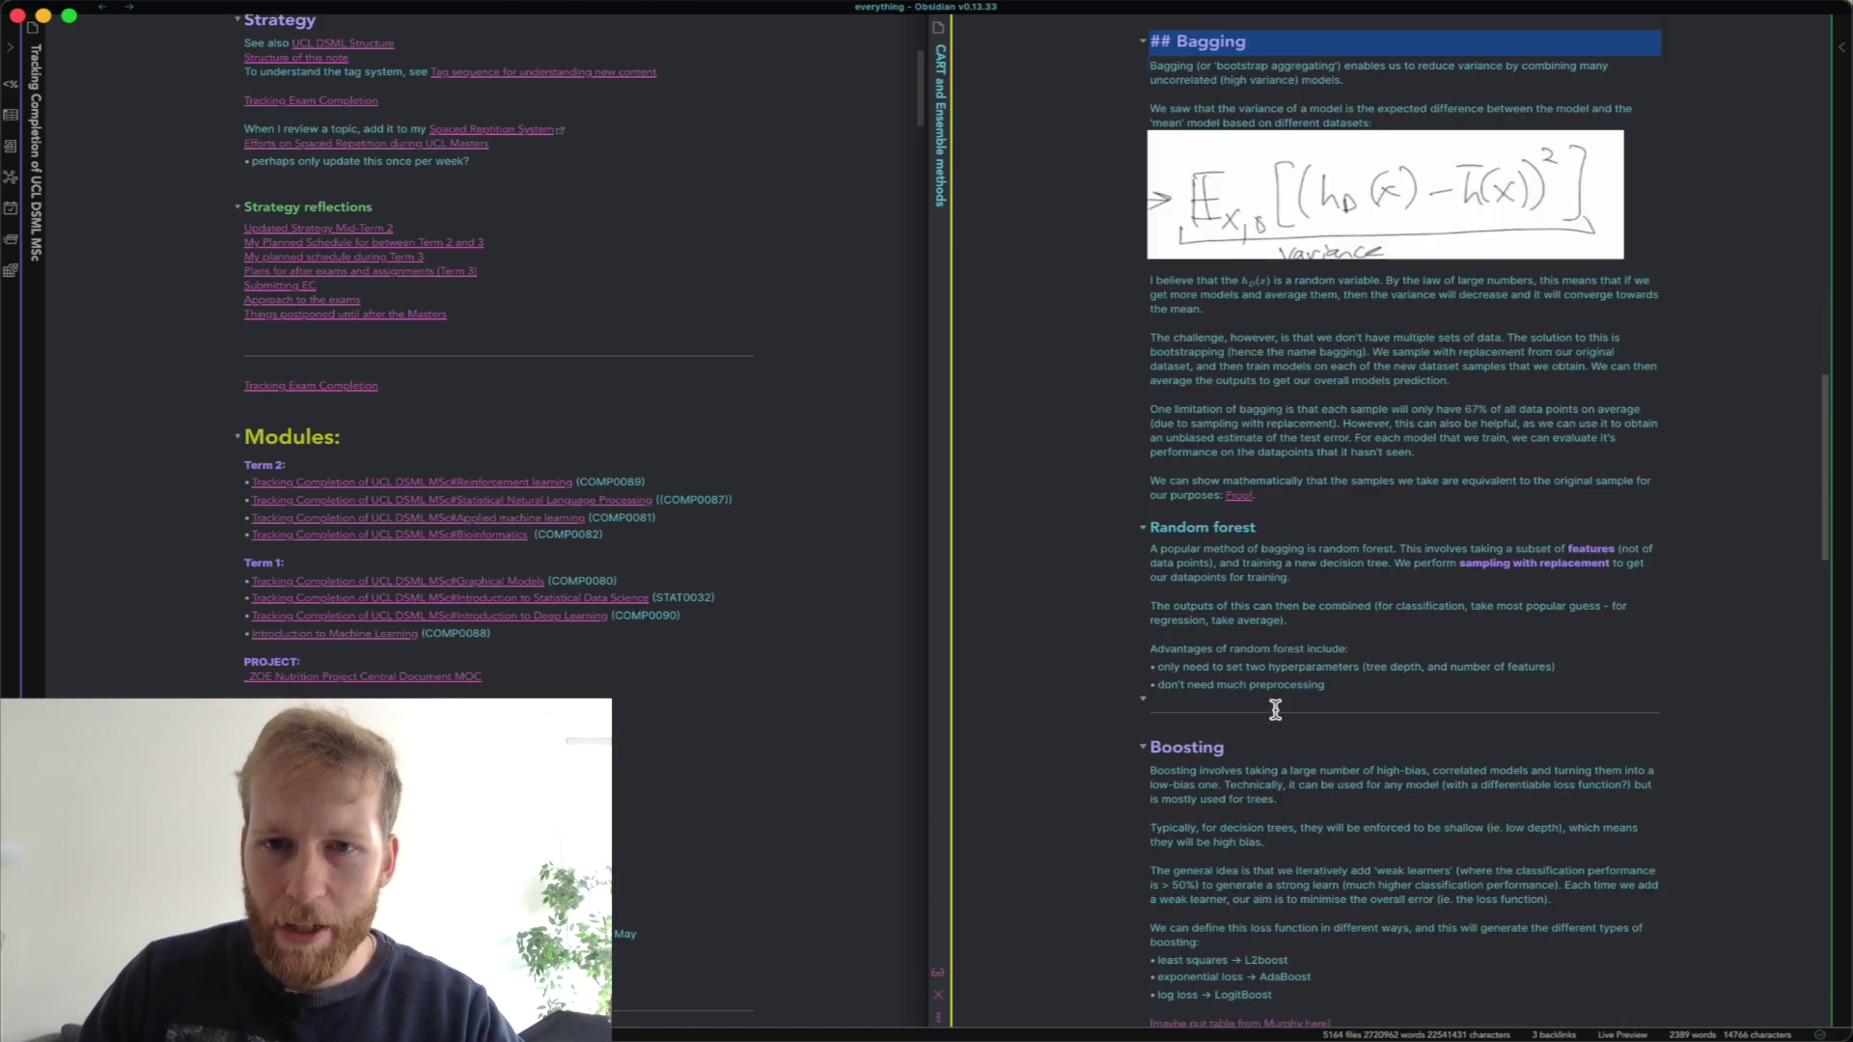
{"action": "scroll", "coordinate": [1255, 622], "scroll_direction": "down", "scroll_amount": 20}
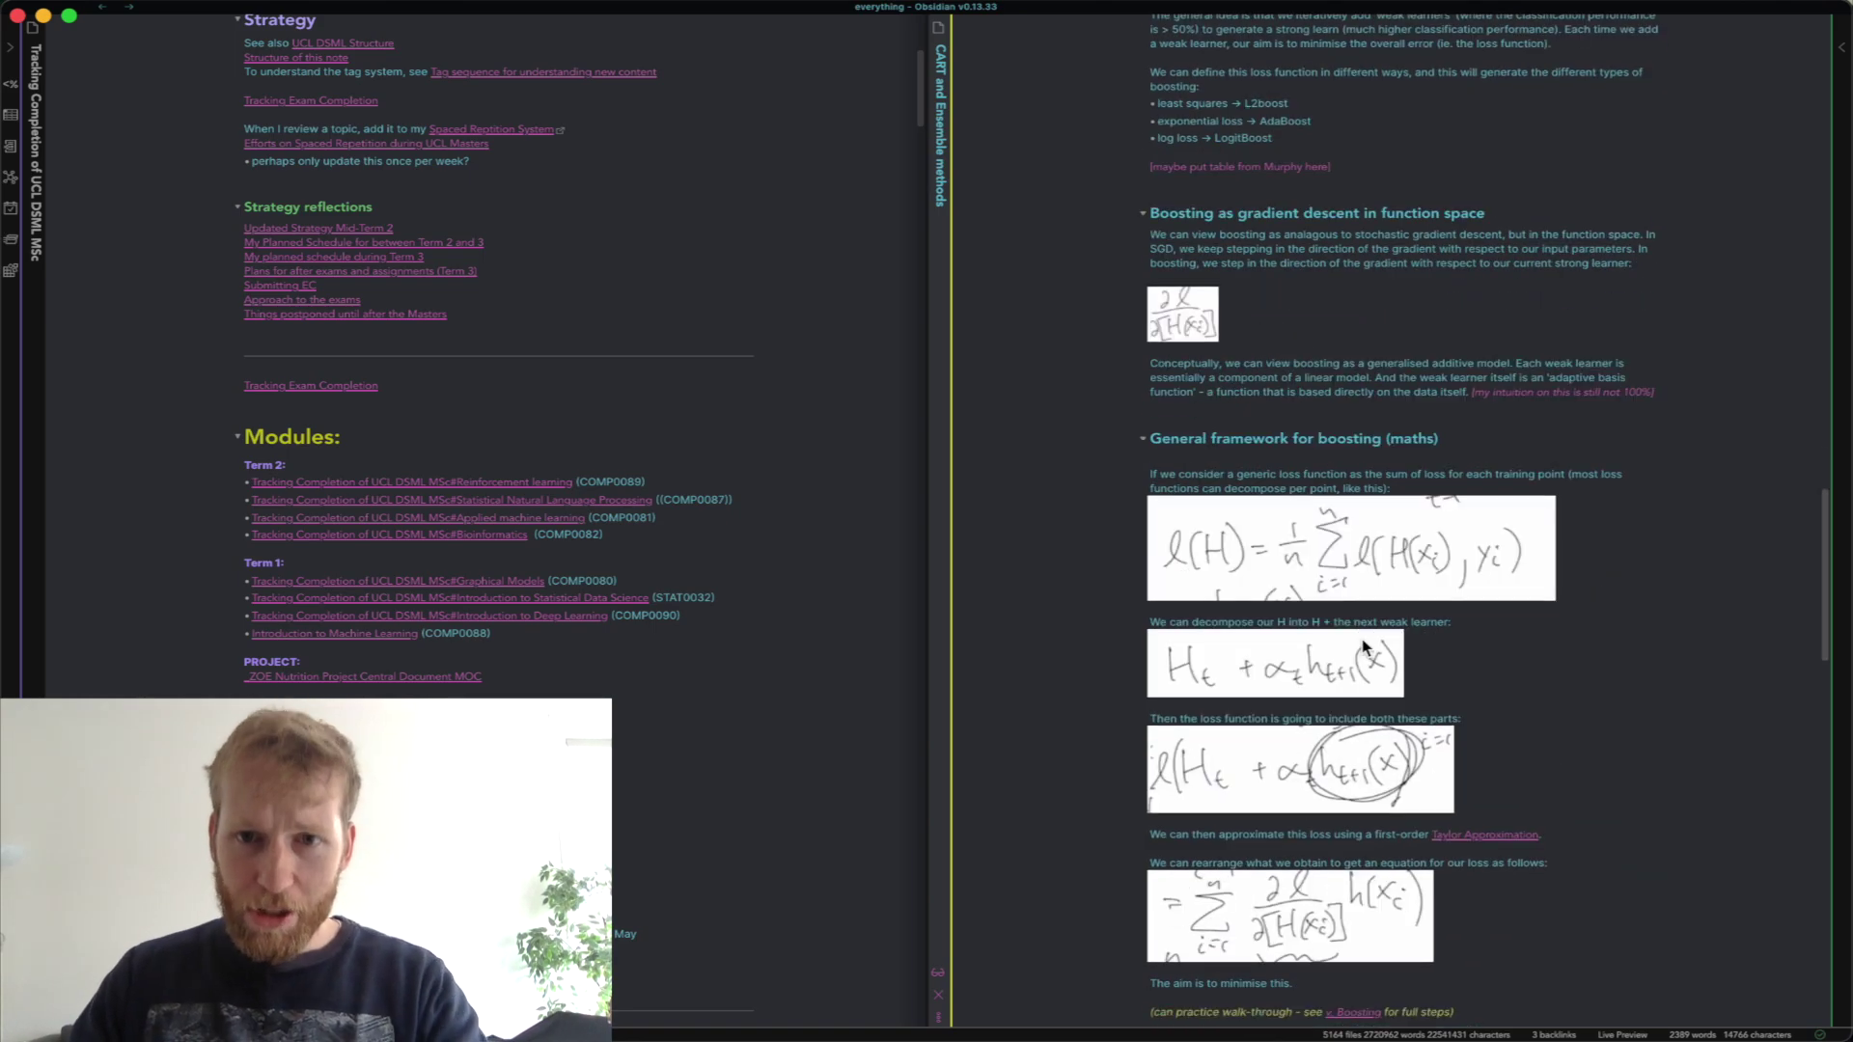
{"action": "scroll", "coordinate": [1370, 608], "scroll_direction": "down", "scroll_amount": 12}
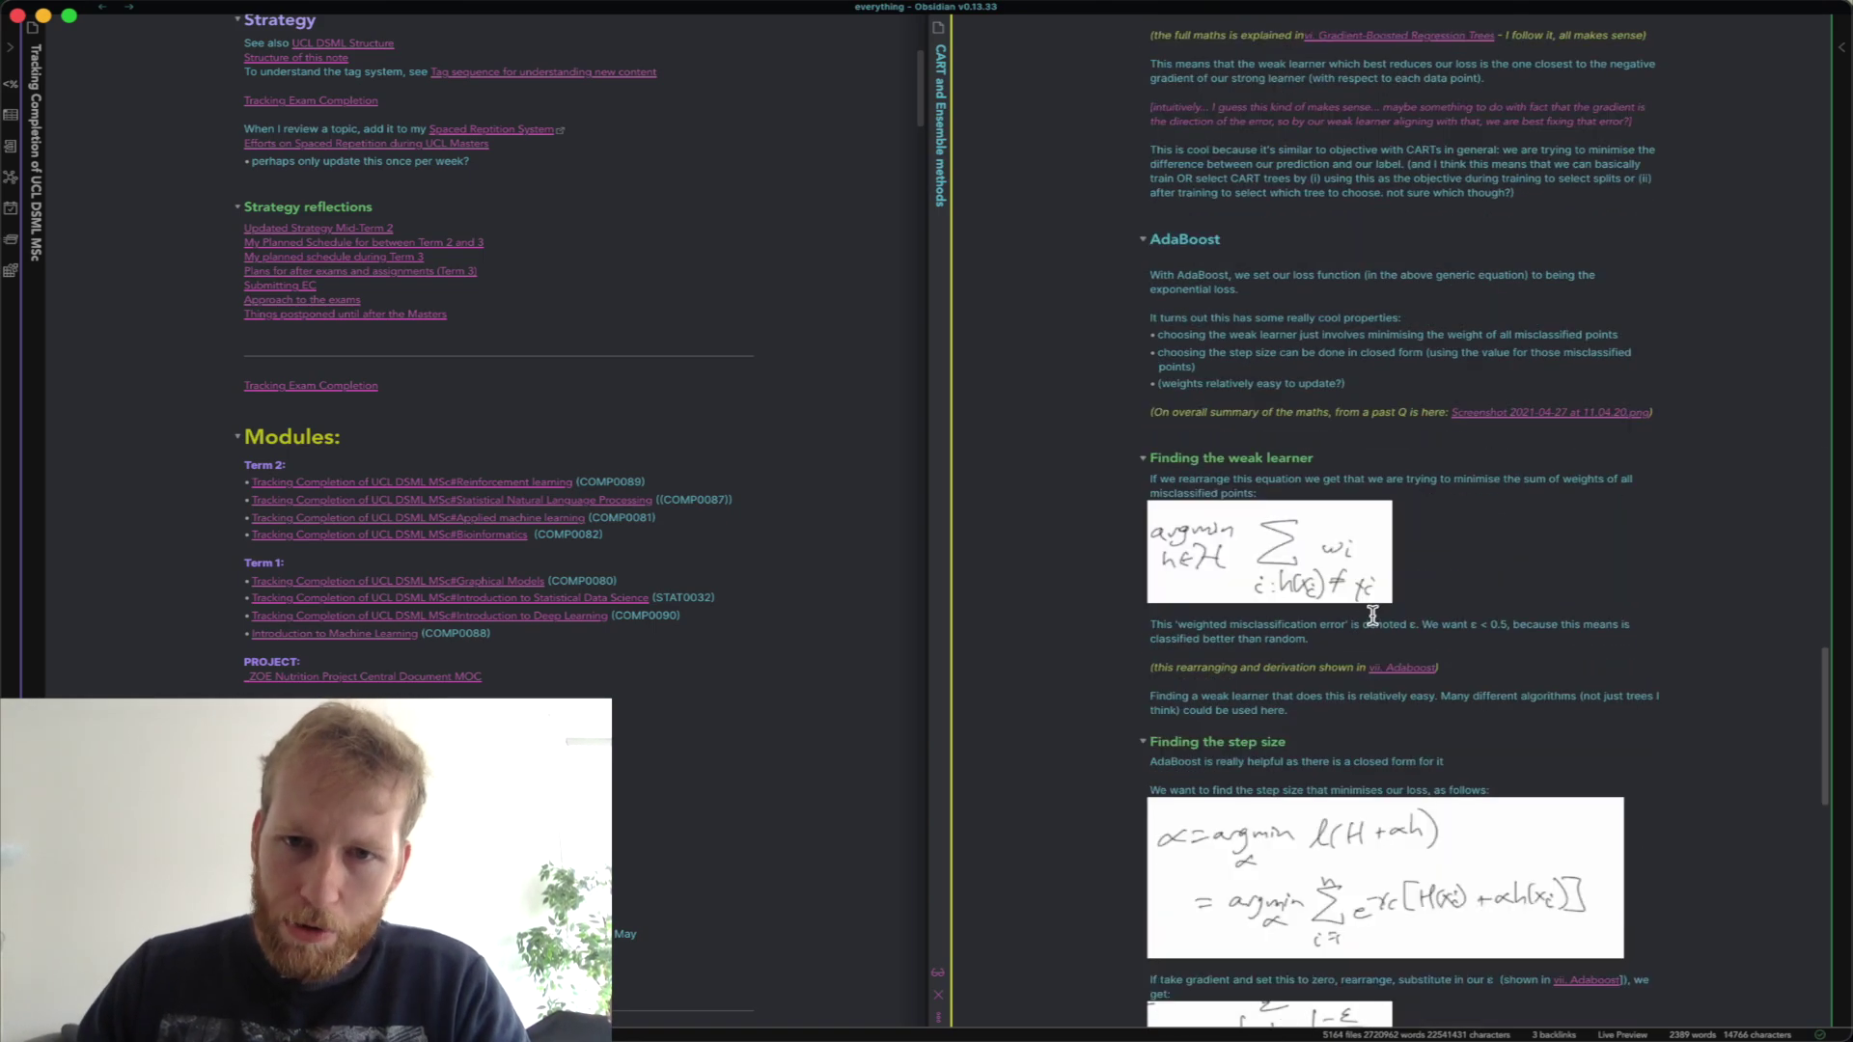
{"action": "scroll", "coordinate": [1330, 492], "scroll_direction": "down", "scroll_amount": 11}
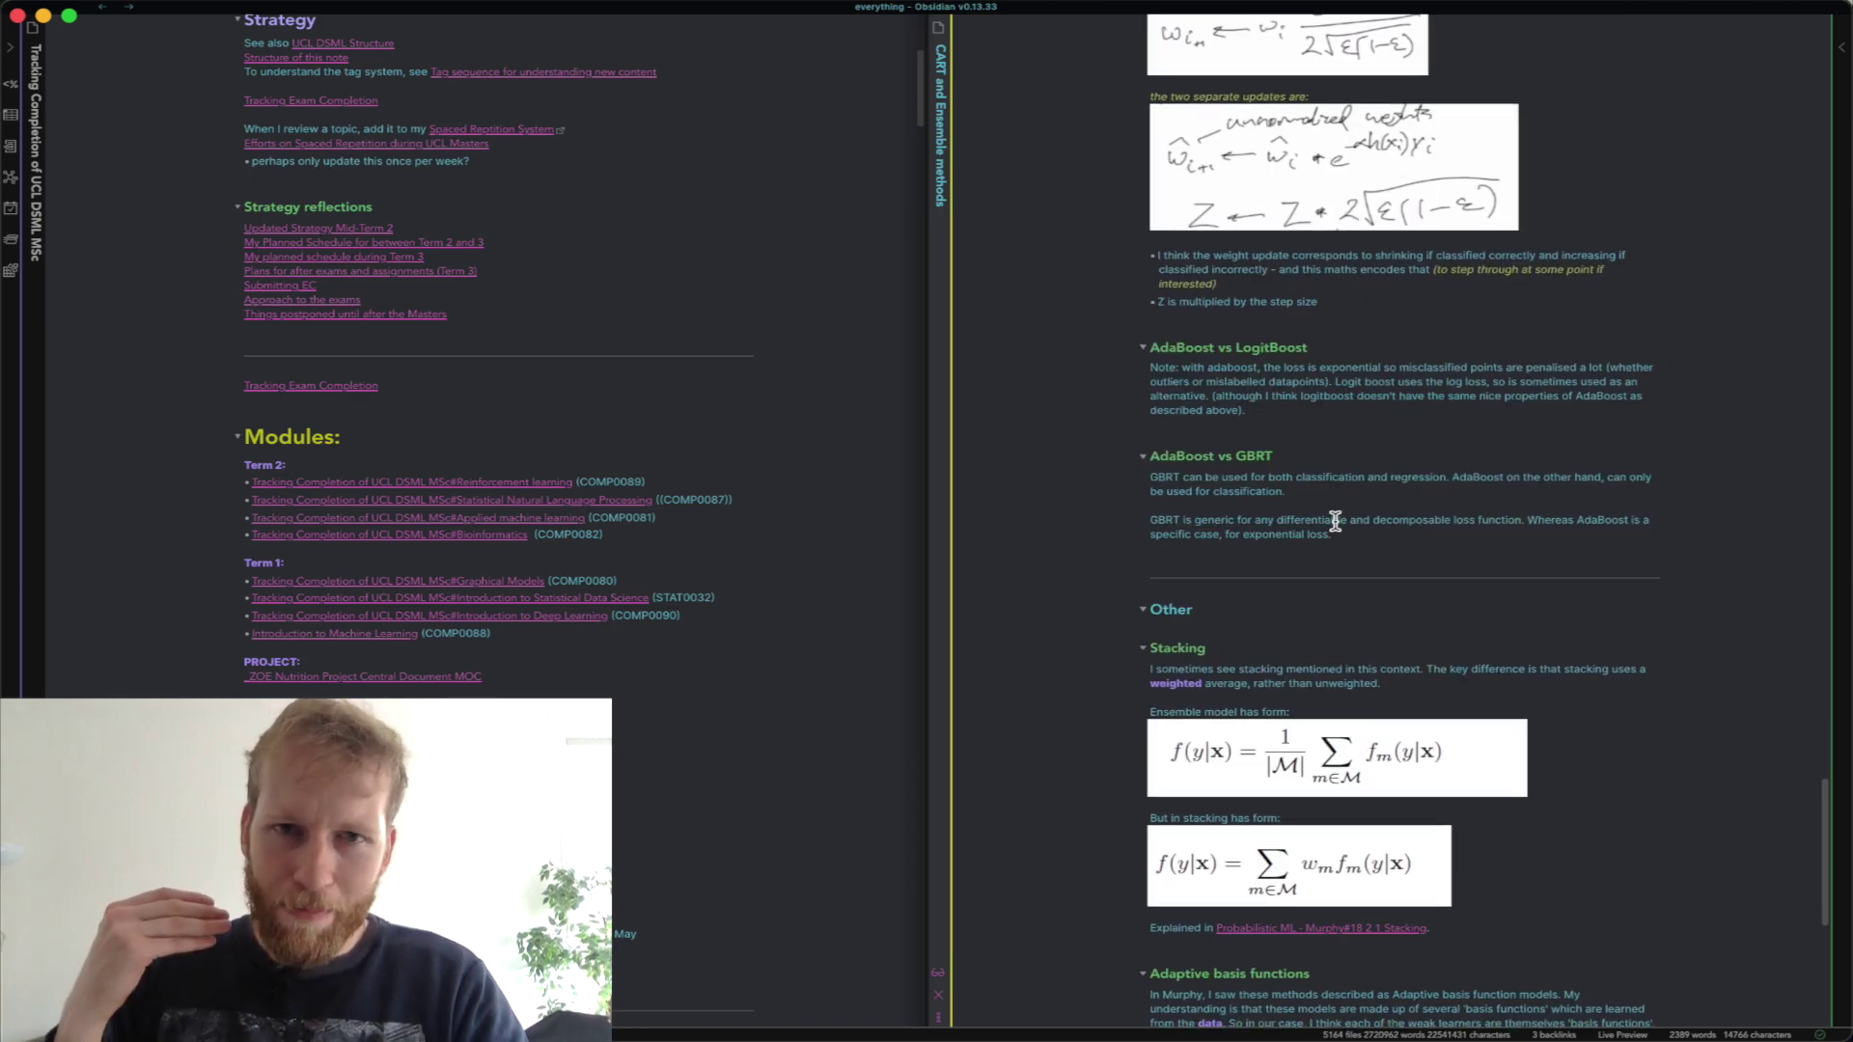
{"action": "scroll", "coordinate": [1341, 508], "scroll_direction": "down", "scroll_amount": 8}
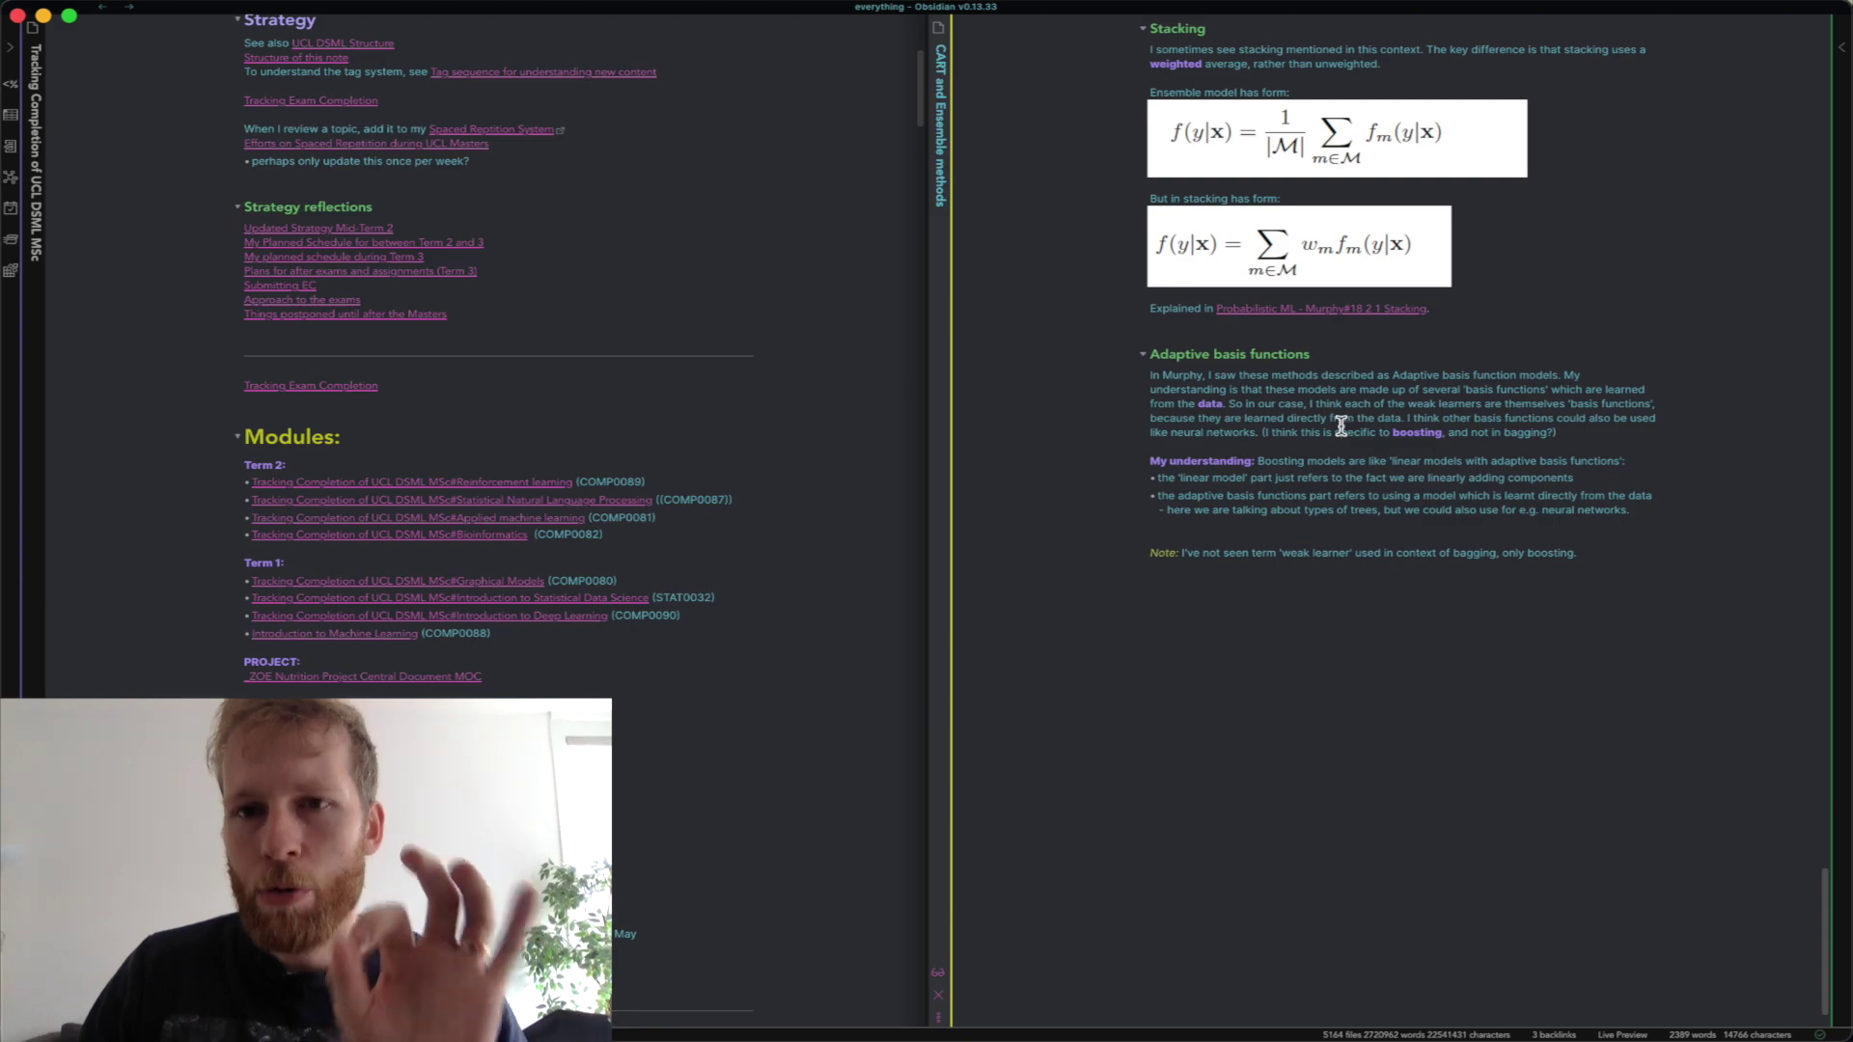
Go back to the Gradient-boosted regression trees (maths) section and highlight its heading and opening sentence.
{"action": "scroll", "coordinate": [1342, 425], "scroll_direction": "up", "scroll_amount": 4}
{"action": "scroll", "coordinate": [1354, 364], "scroll_direction": "up", "scroll_amount": 11}
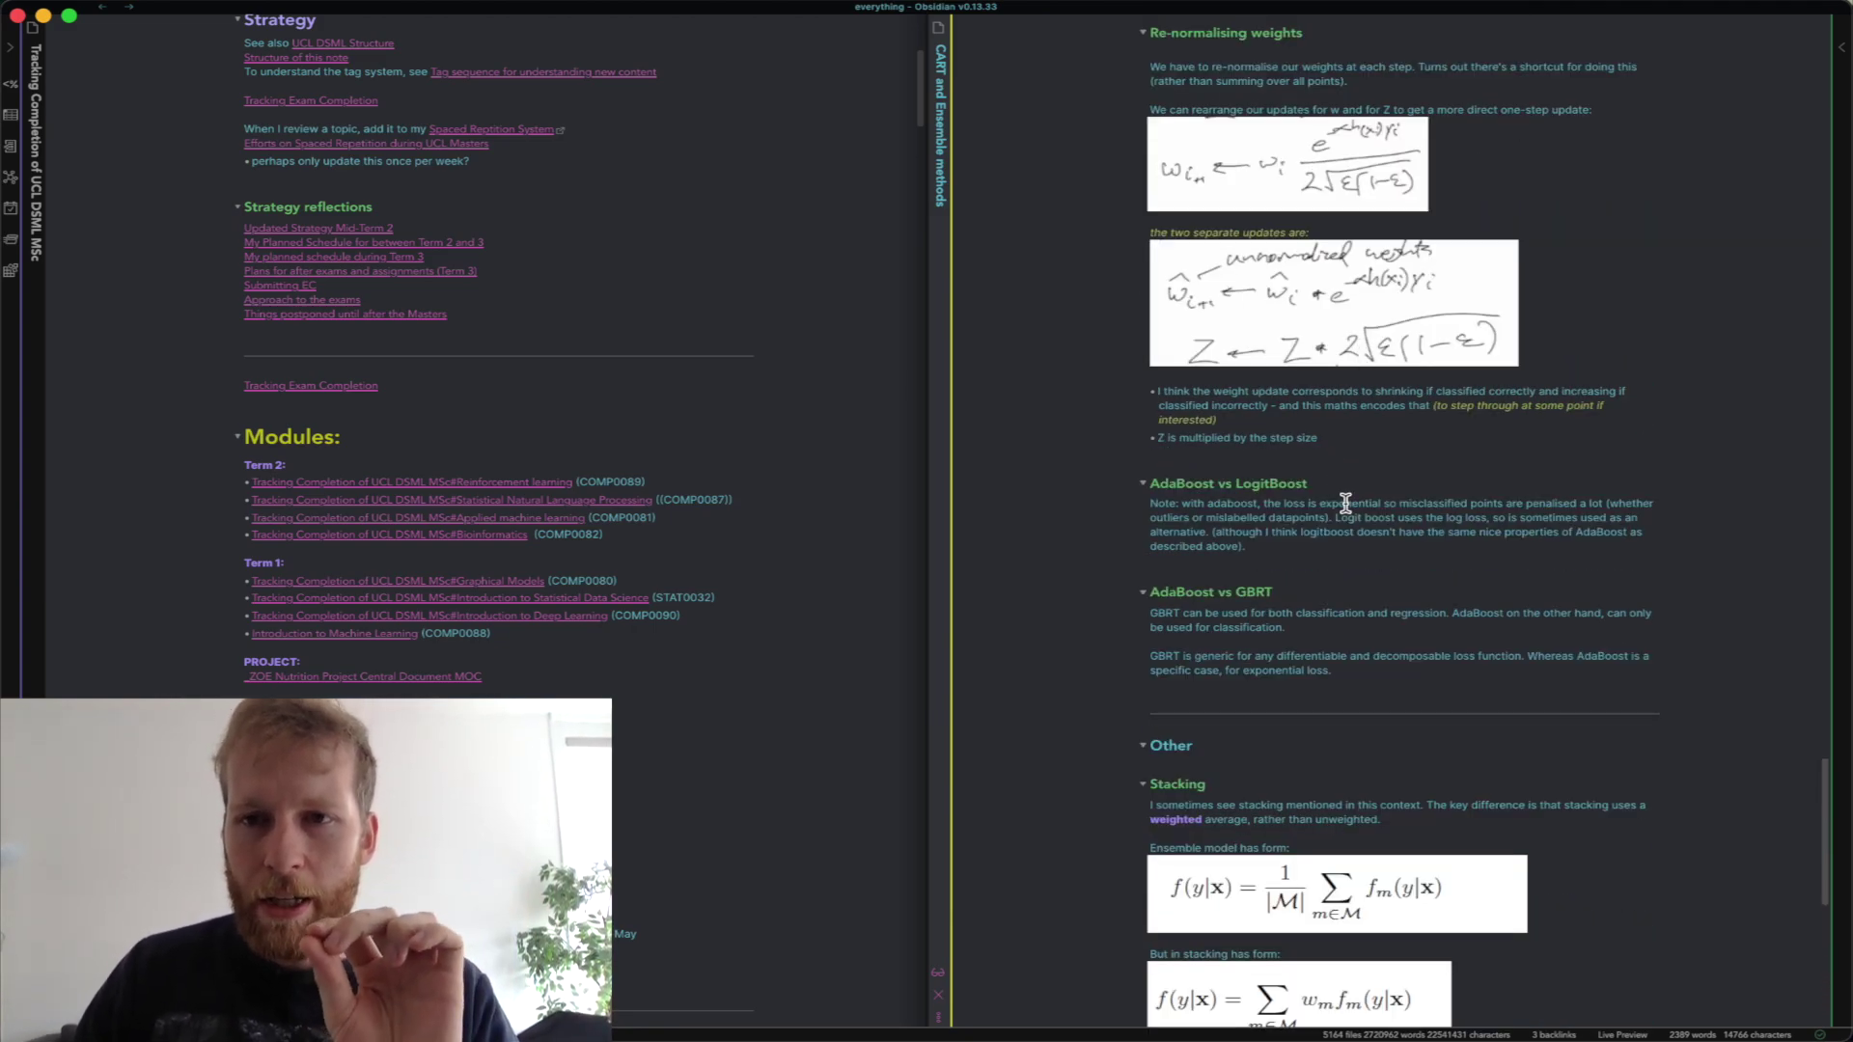
{"action": "scroll", "coordinate": [1345, 503], "scroll_direction": "up", "scroll_amount": 20}
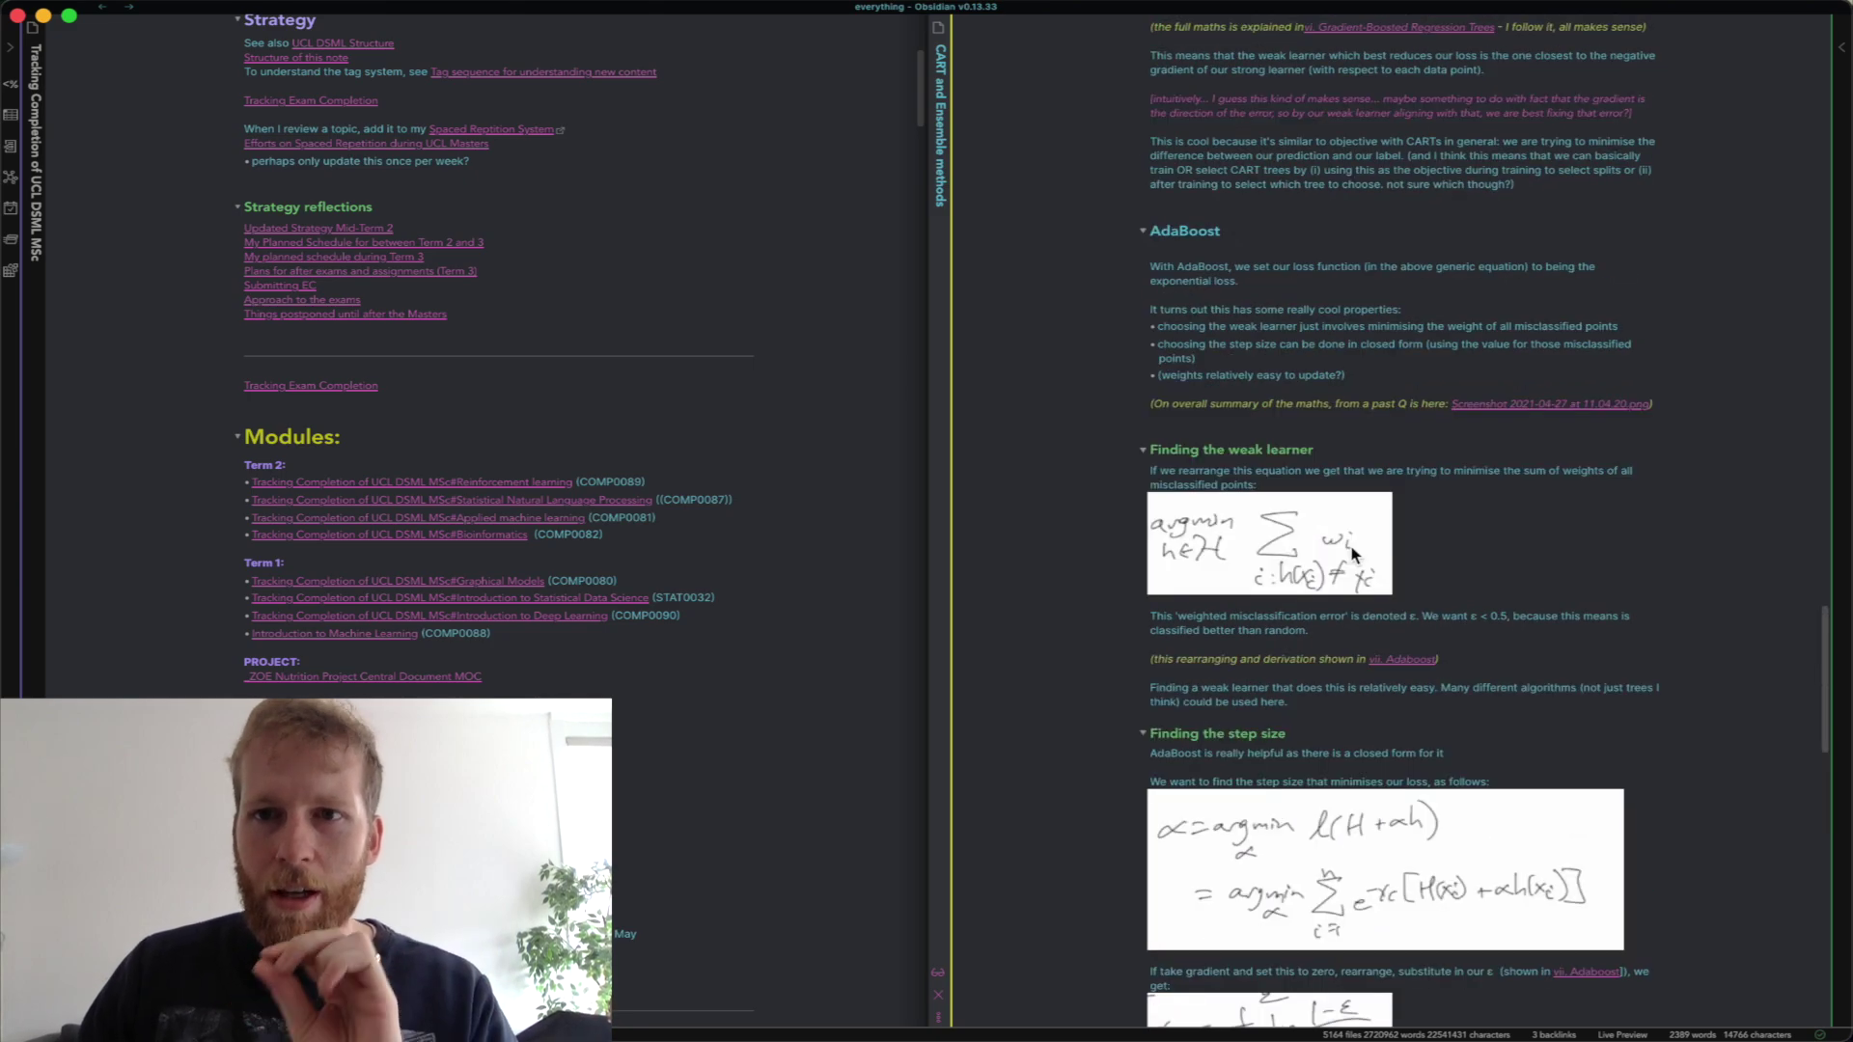
{"action": "scroll", "coordinate": [1354, 553], "scroll_direction": "up", "scroll_amount": 14}
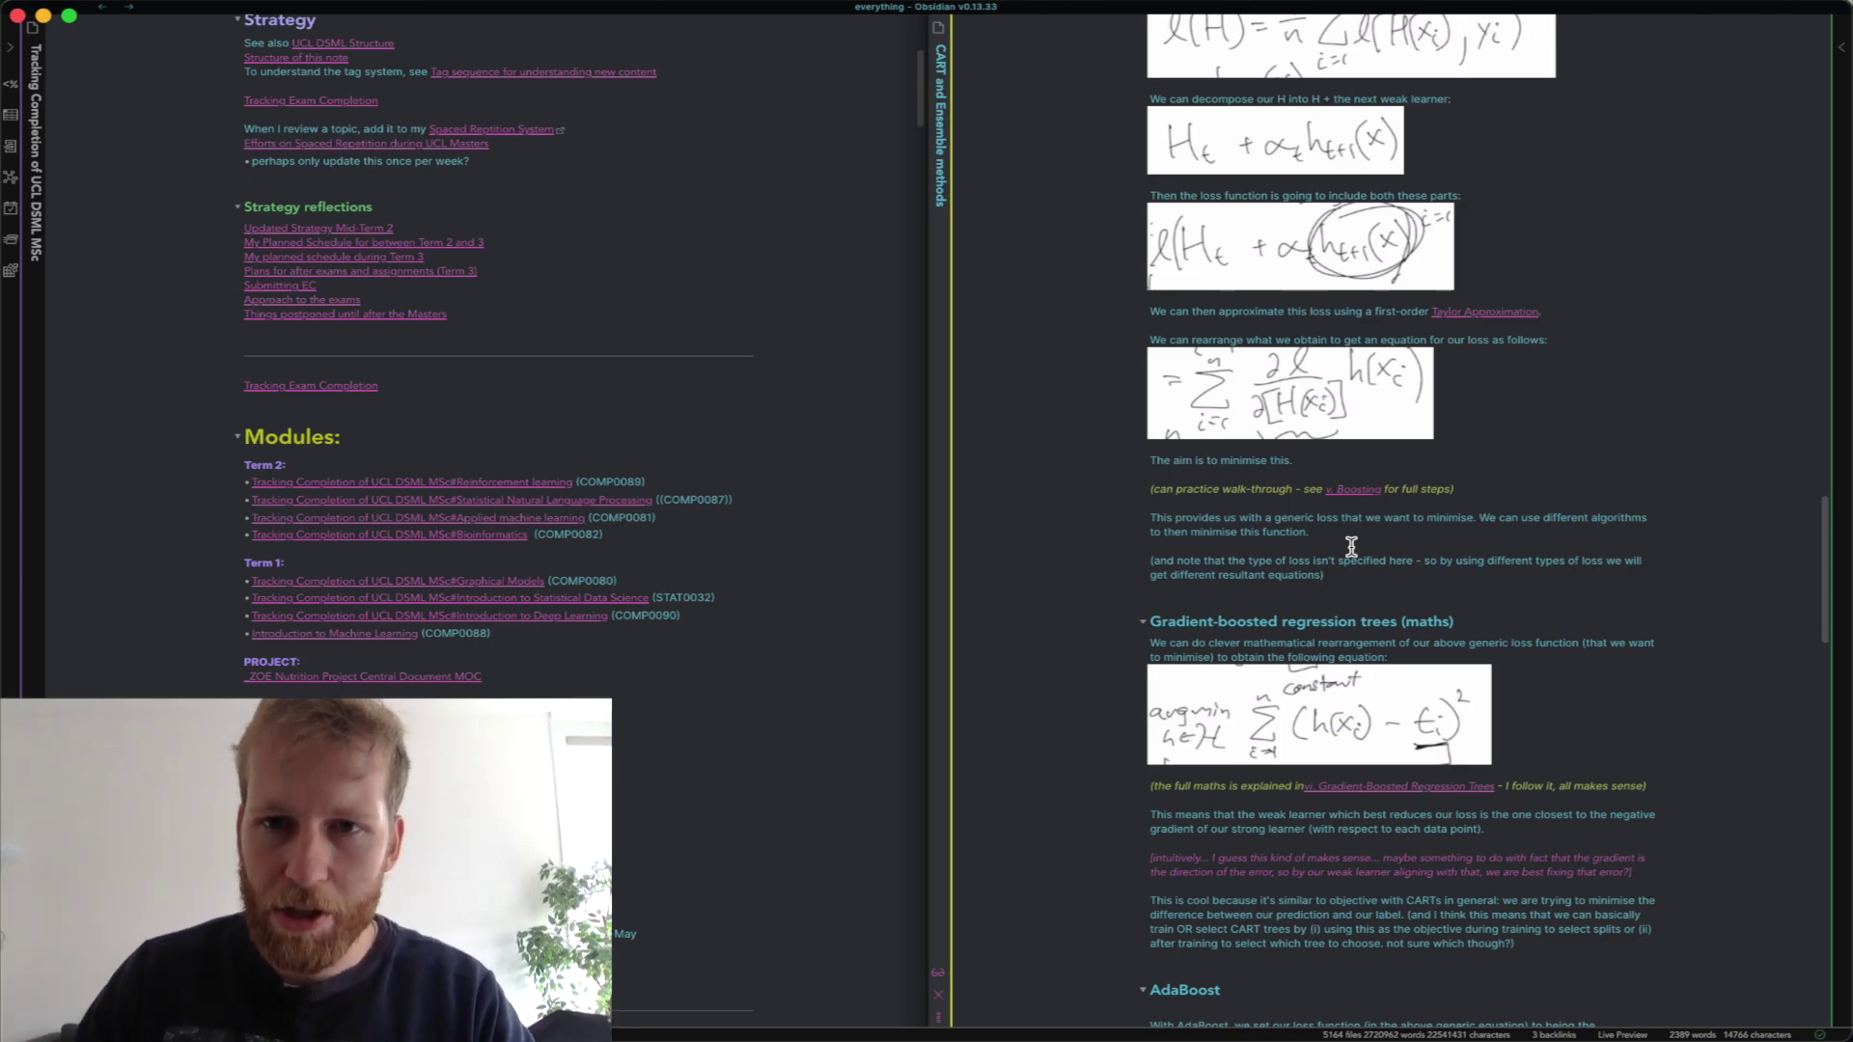
{"action": "scroll", "coordinate": [1356, 533], "scroll_direction": "up", "scroll_amount": 7}
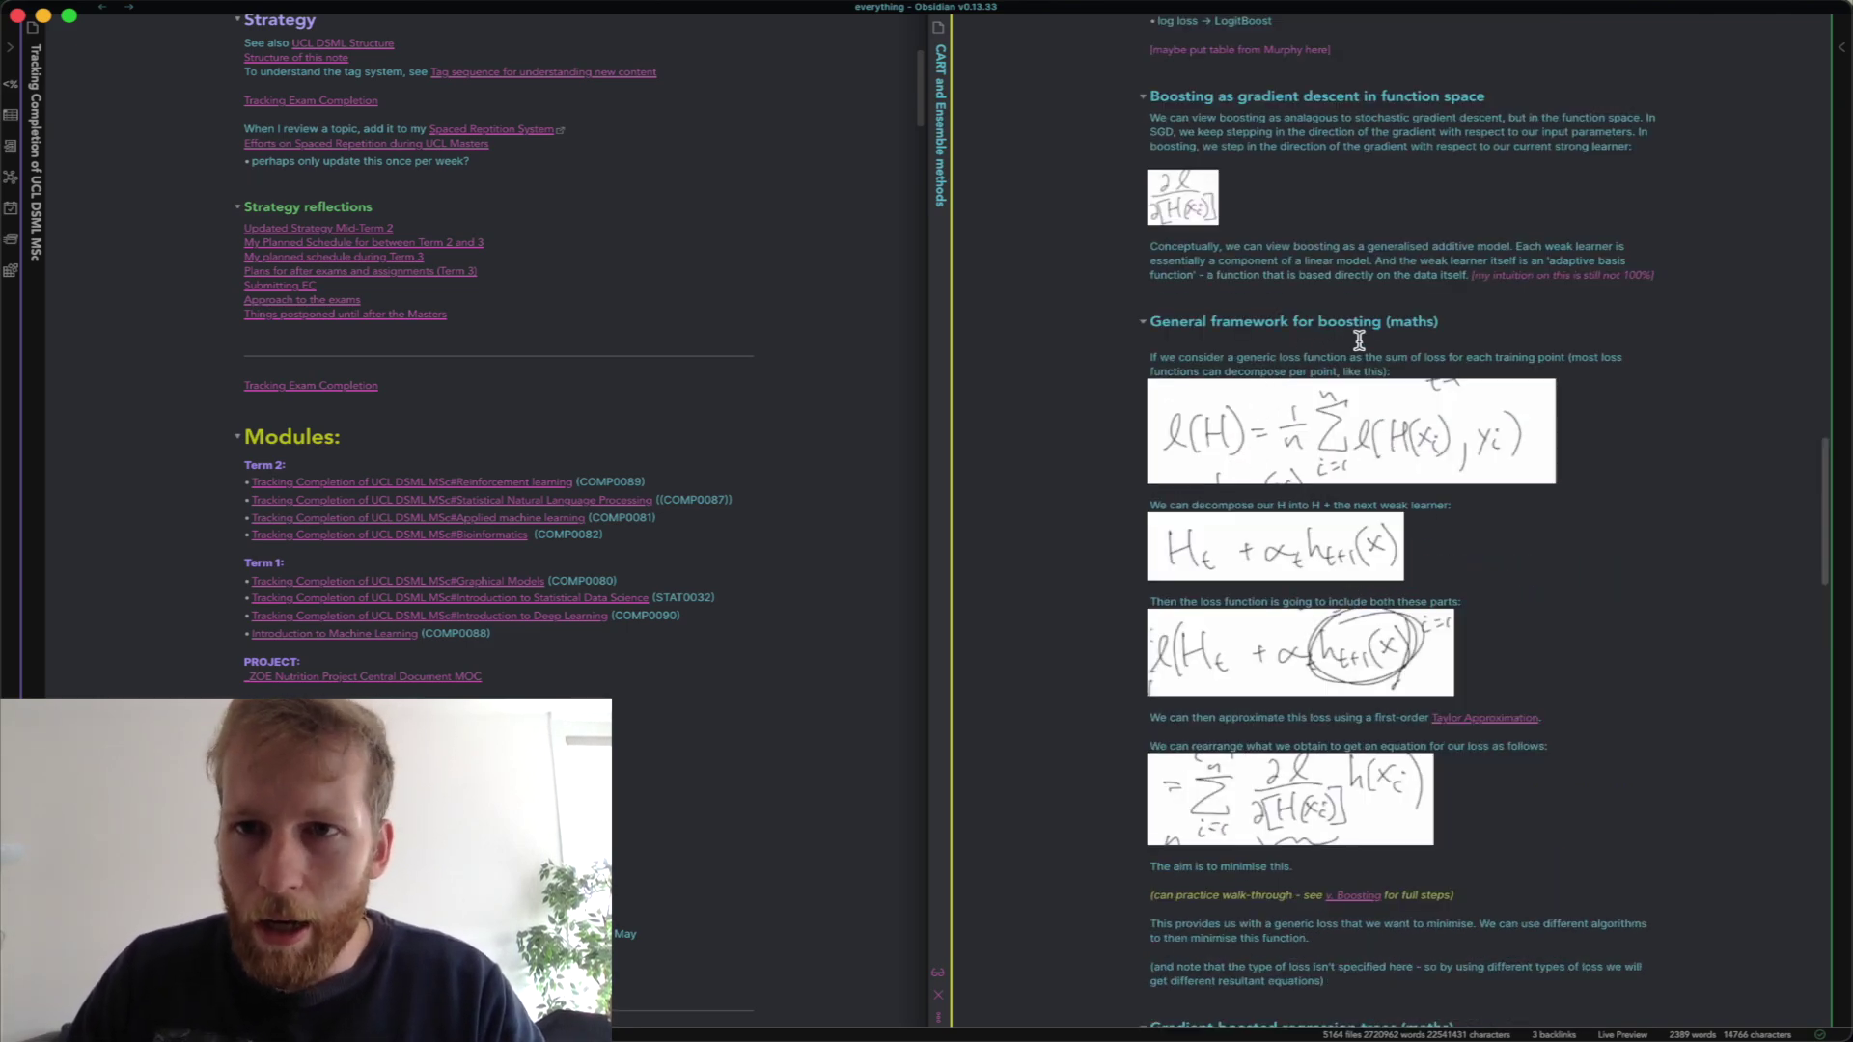
{"action": "scroll", "coordinate": [1359, 341], "scroll_direction": "down", "scroll_amount": 6}
{"action": "scroll", "coordinate": [1348, 589], "scroll_direction": "down", "scroll_amount": 1}
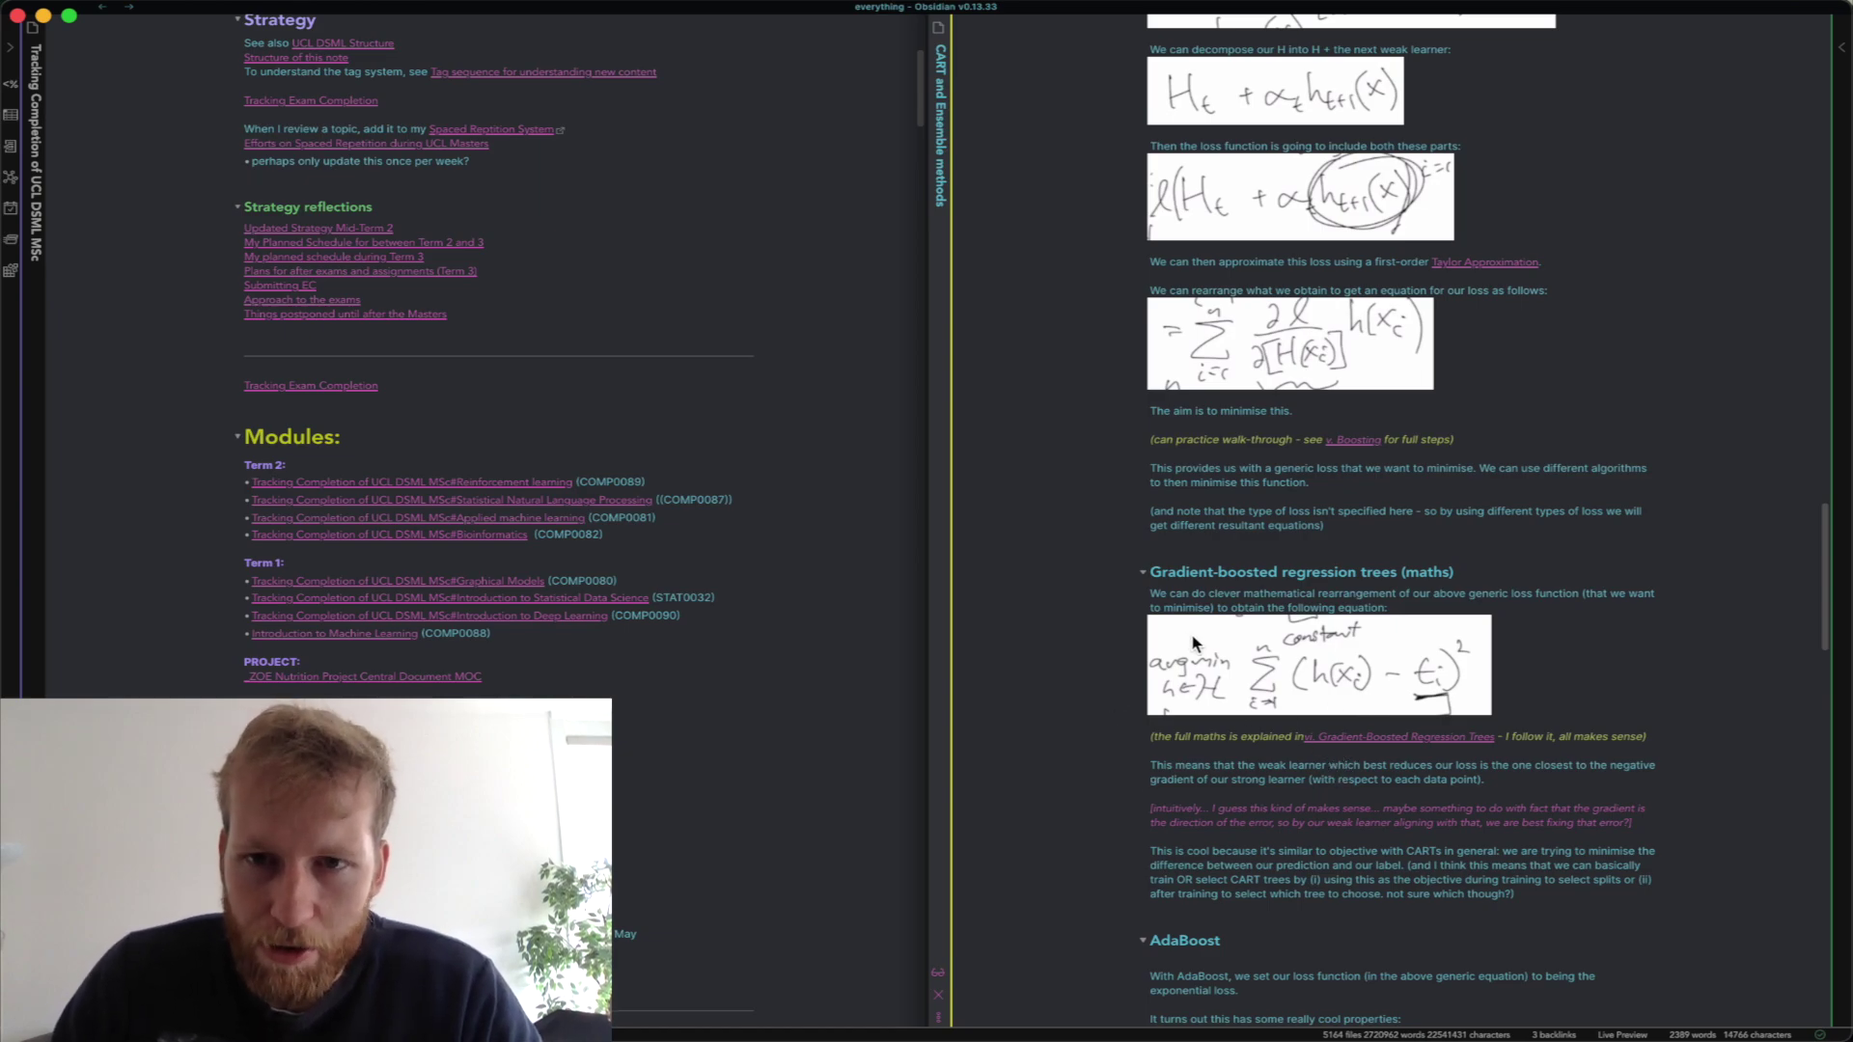
{"action": "triple_click", "coordinate": [1226, 579]}
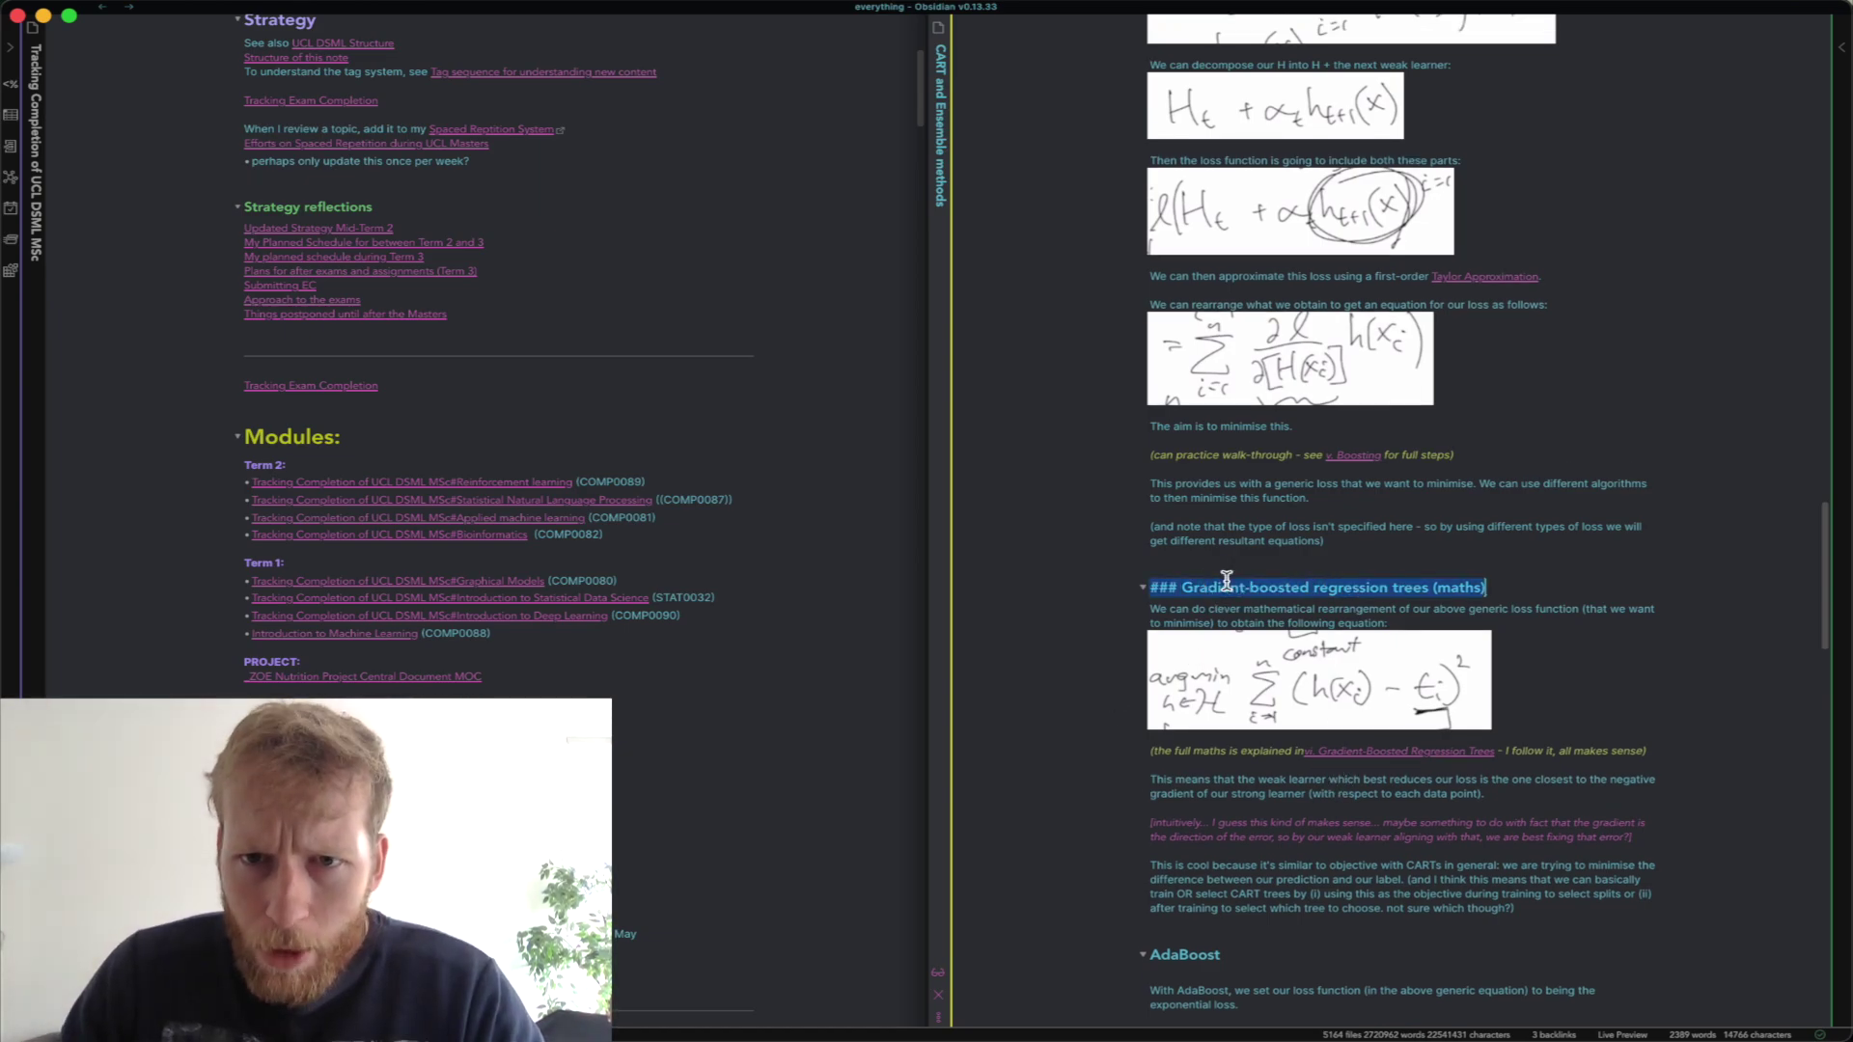
{"action": "triple_click", "coordinate": [1297, 618]}
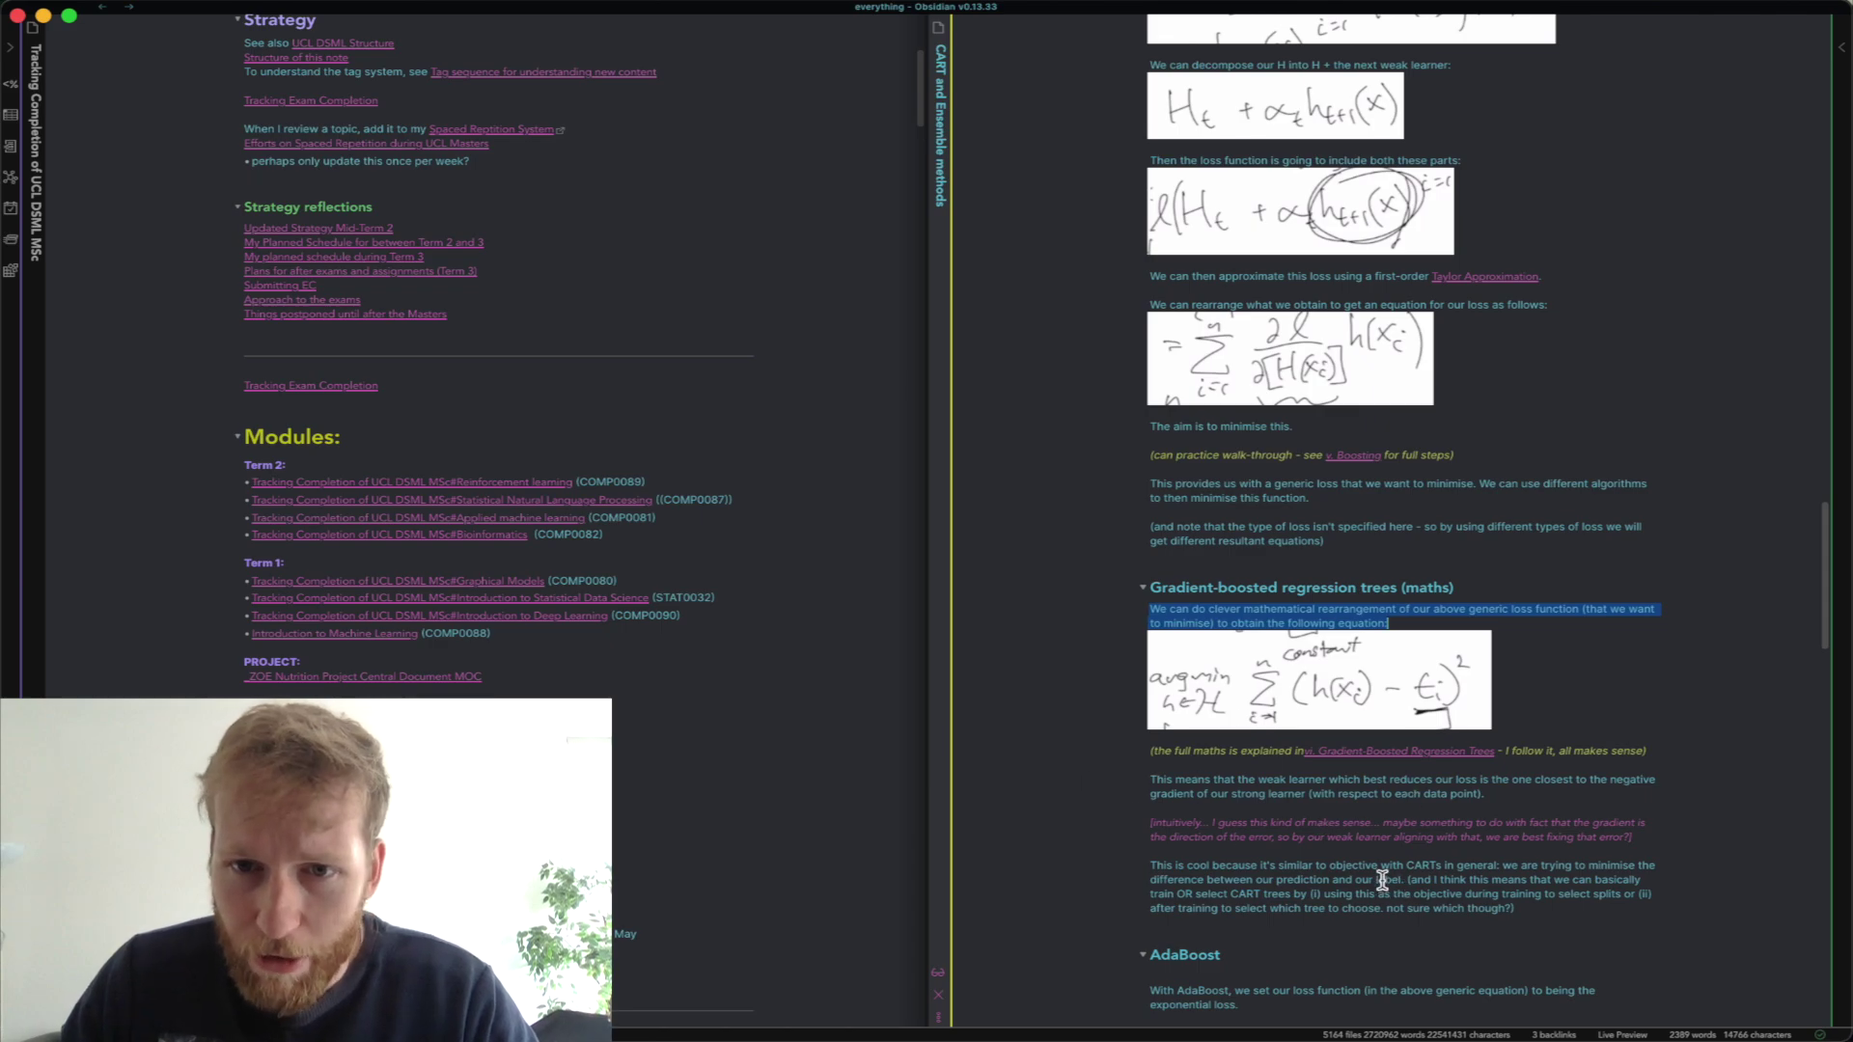
Open the linked vi. Gradient-Boosted Regression Trees lecture note and look over its content status, recall questions and summary notes.
{"action": "left_click", "coordinate": [1384, 753]}
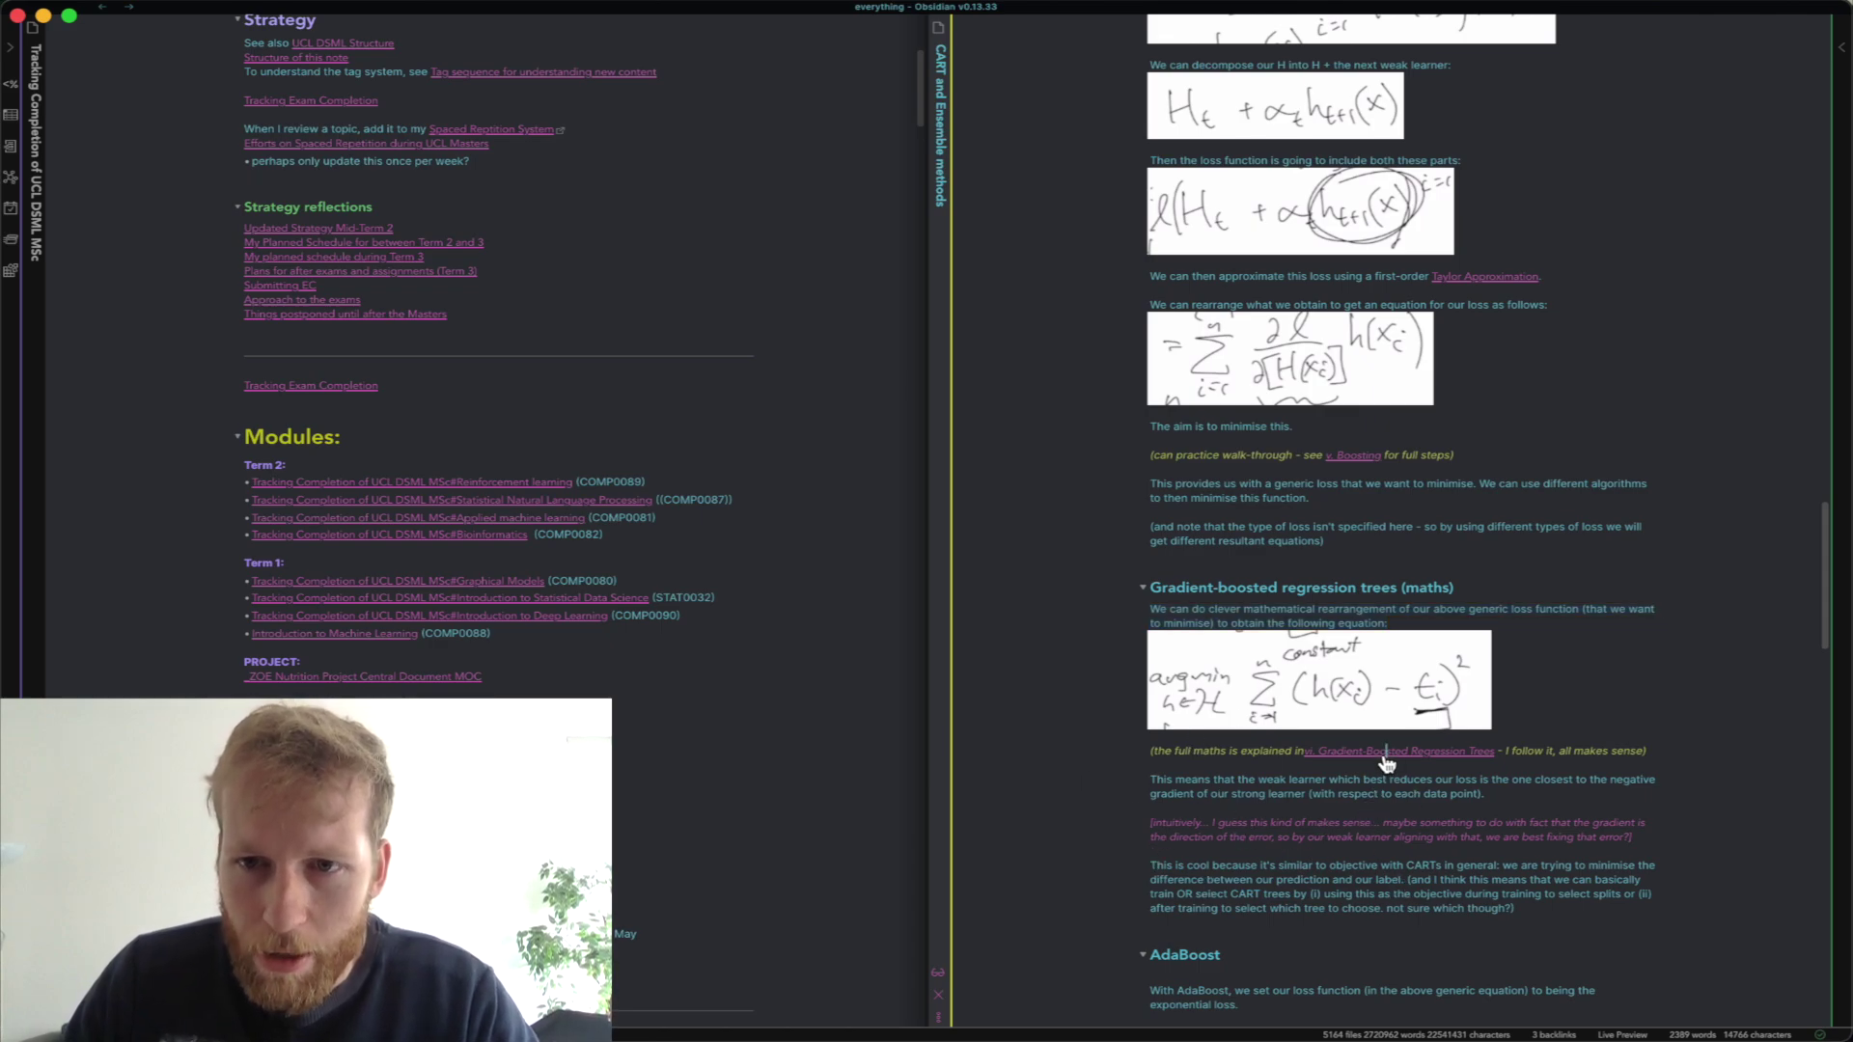
{"action": "scroll", "coordinate": [1402, 512], "scroll_direction": "down", "scroll_amount": 4}
{"action": "scroll", "coordinate": [1405, 518], "scroll_direction": "up", "scroll_amount": 4}
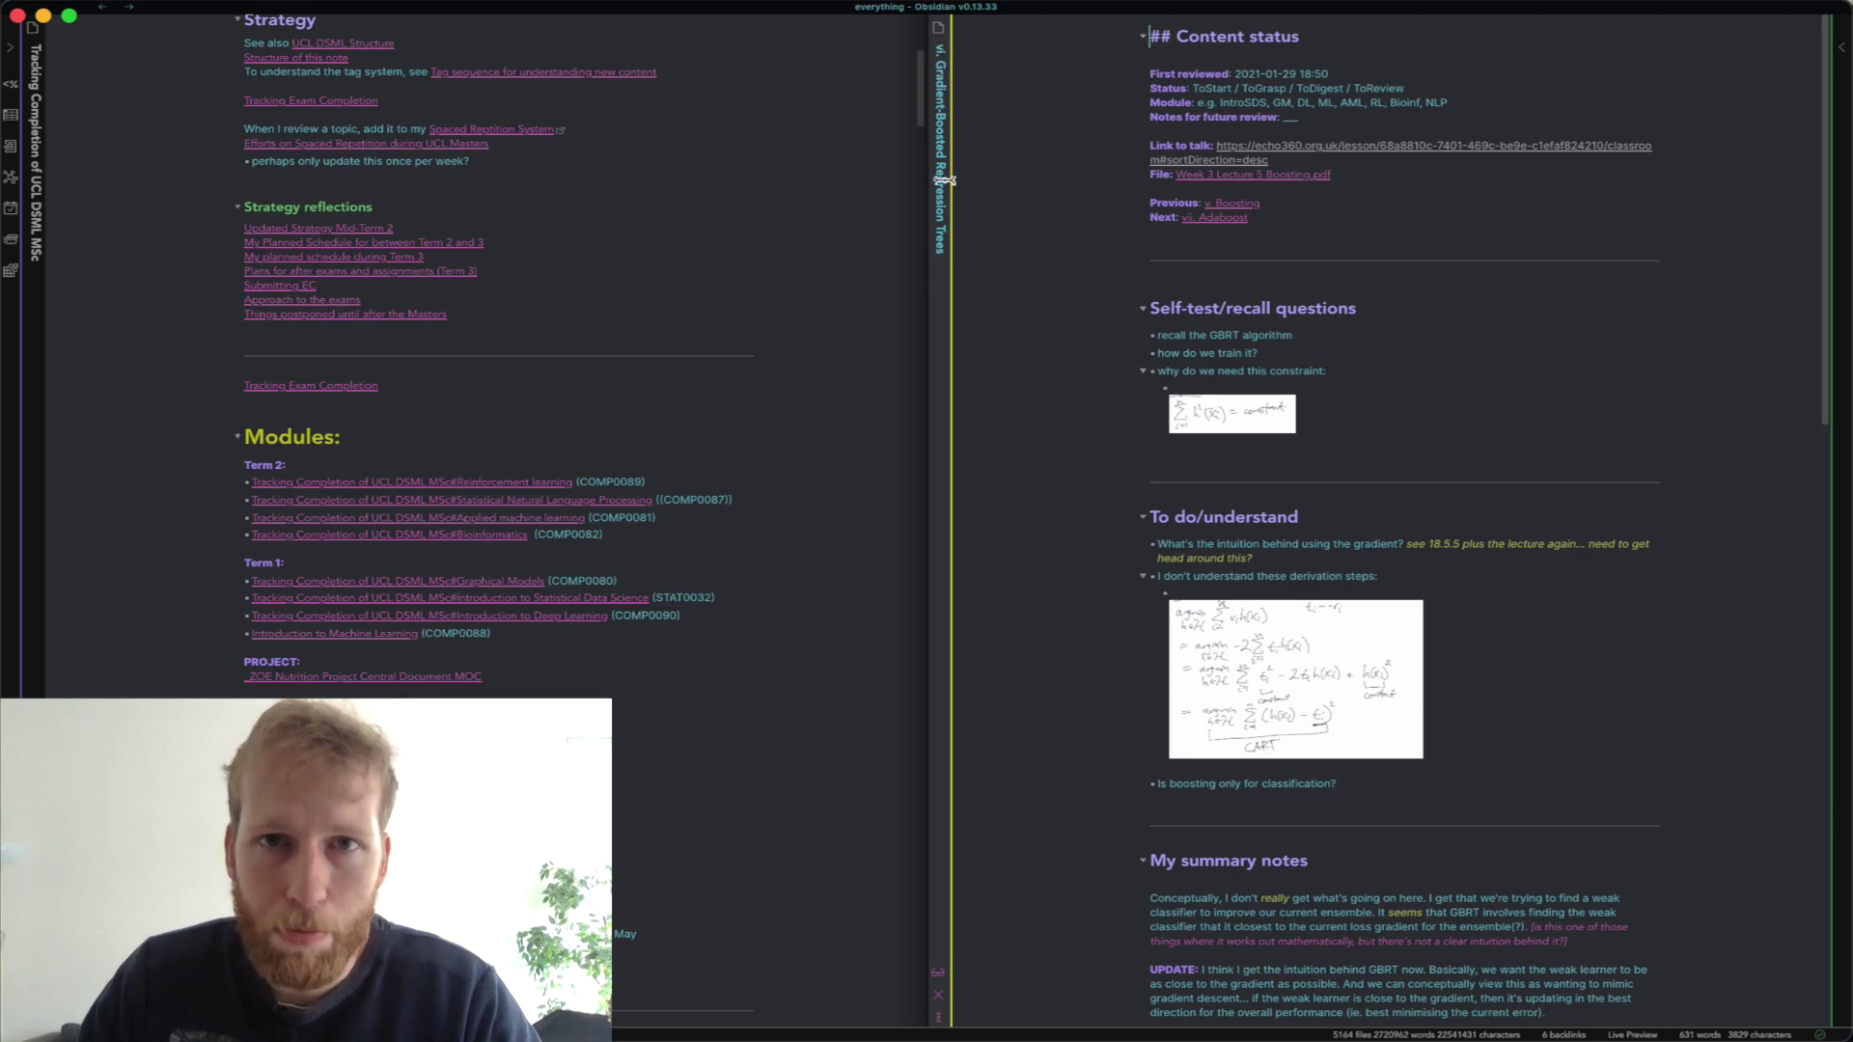
{"action": "scroll", "coordinate": [1344, 467], "scroll_direction": "down", "scroll_amount": 15}
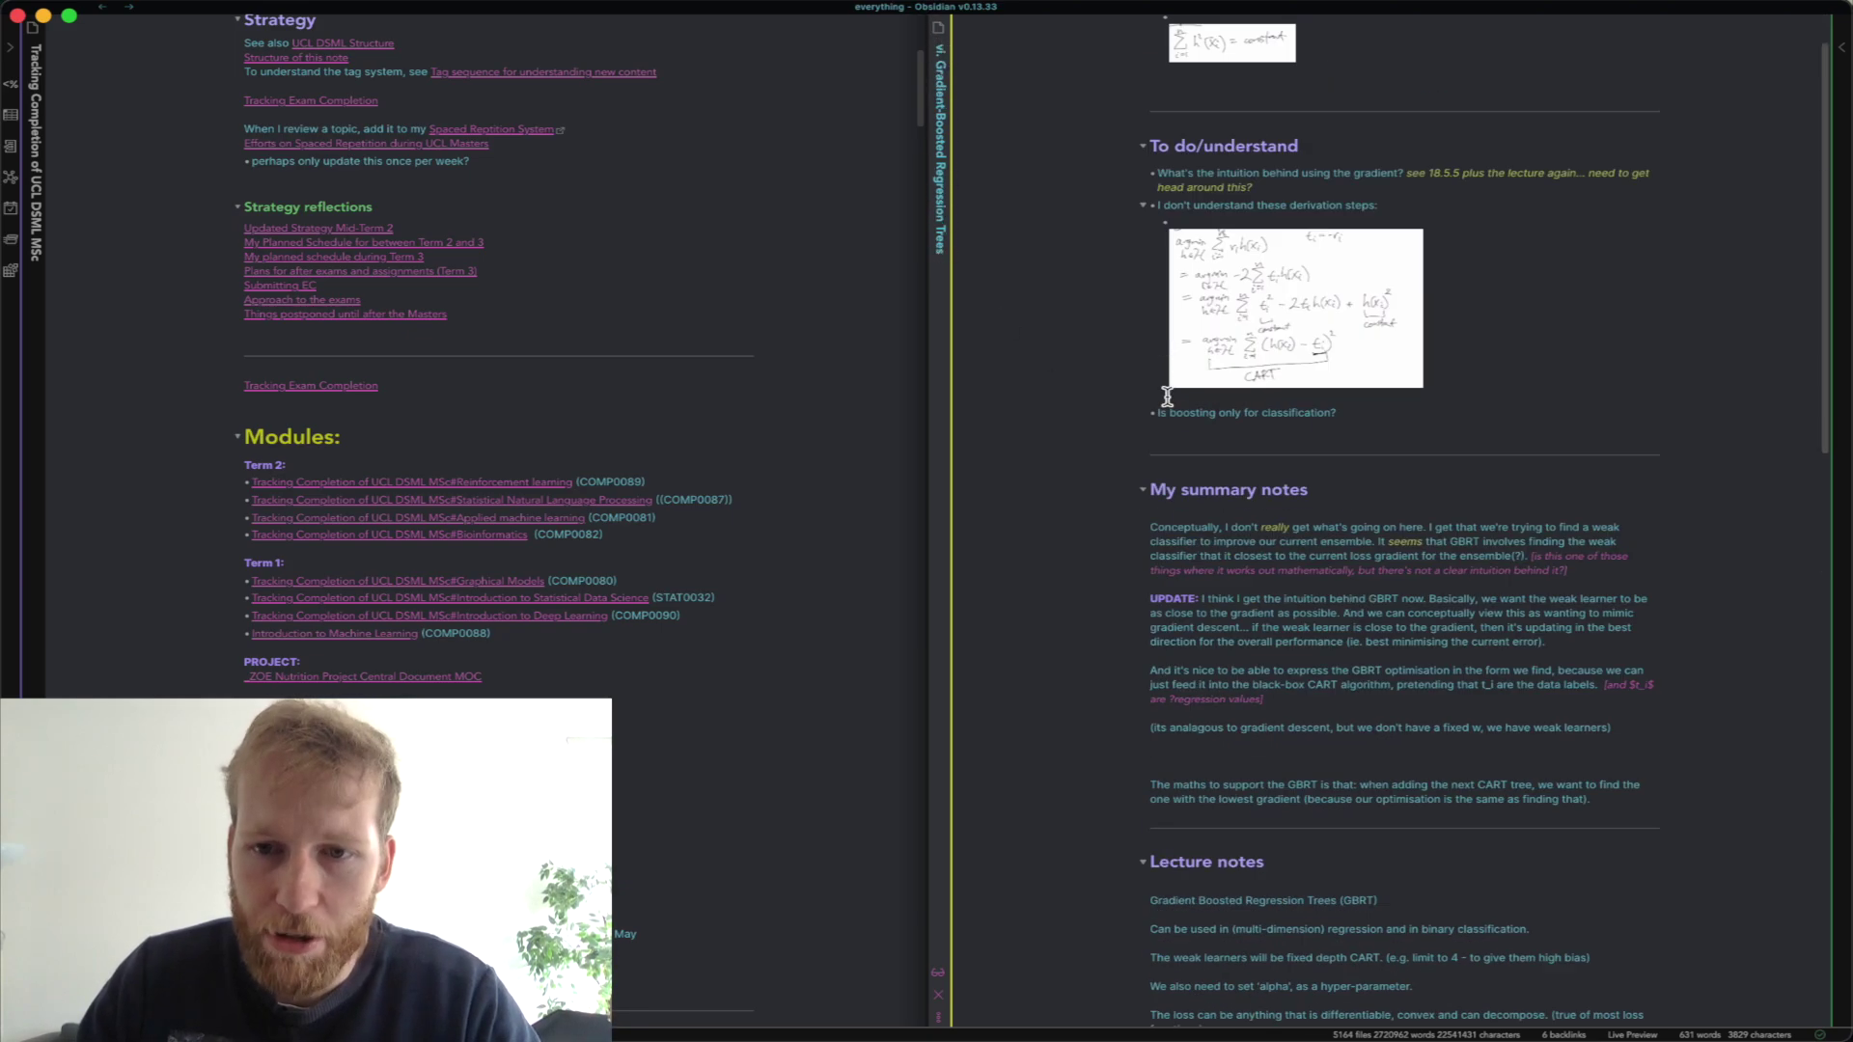
{"action": "scroll", "coordinate": [1313, 411], "scroll_direction": "up", "scroll_amount": 15}
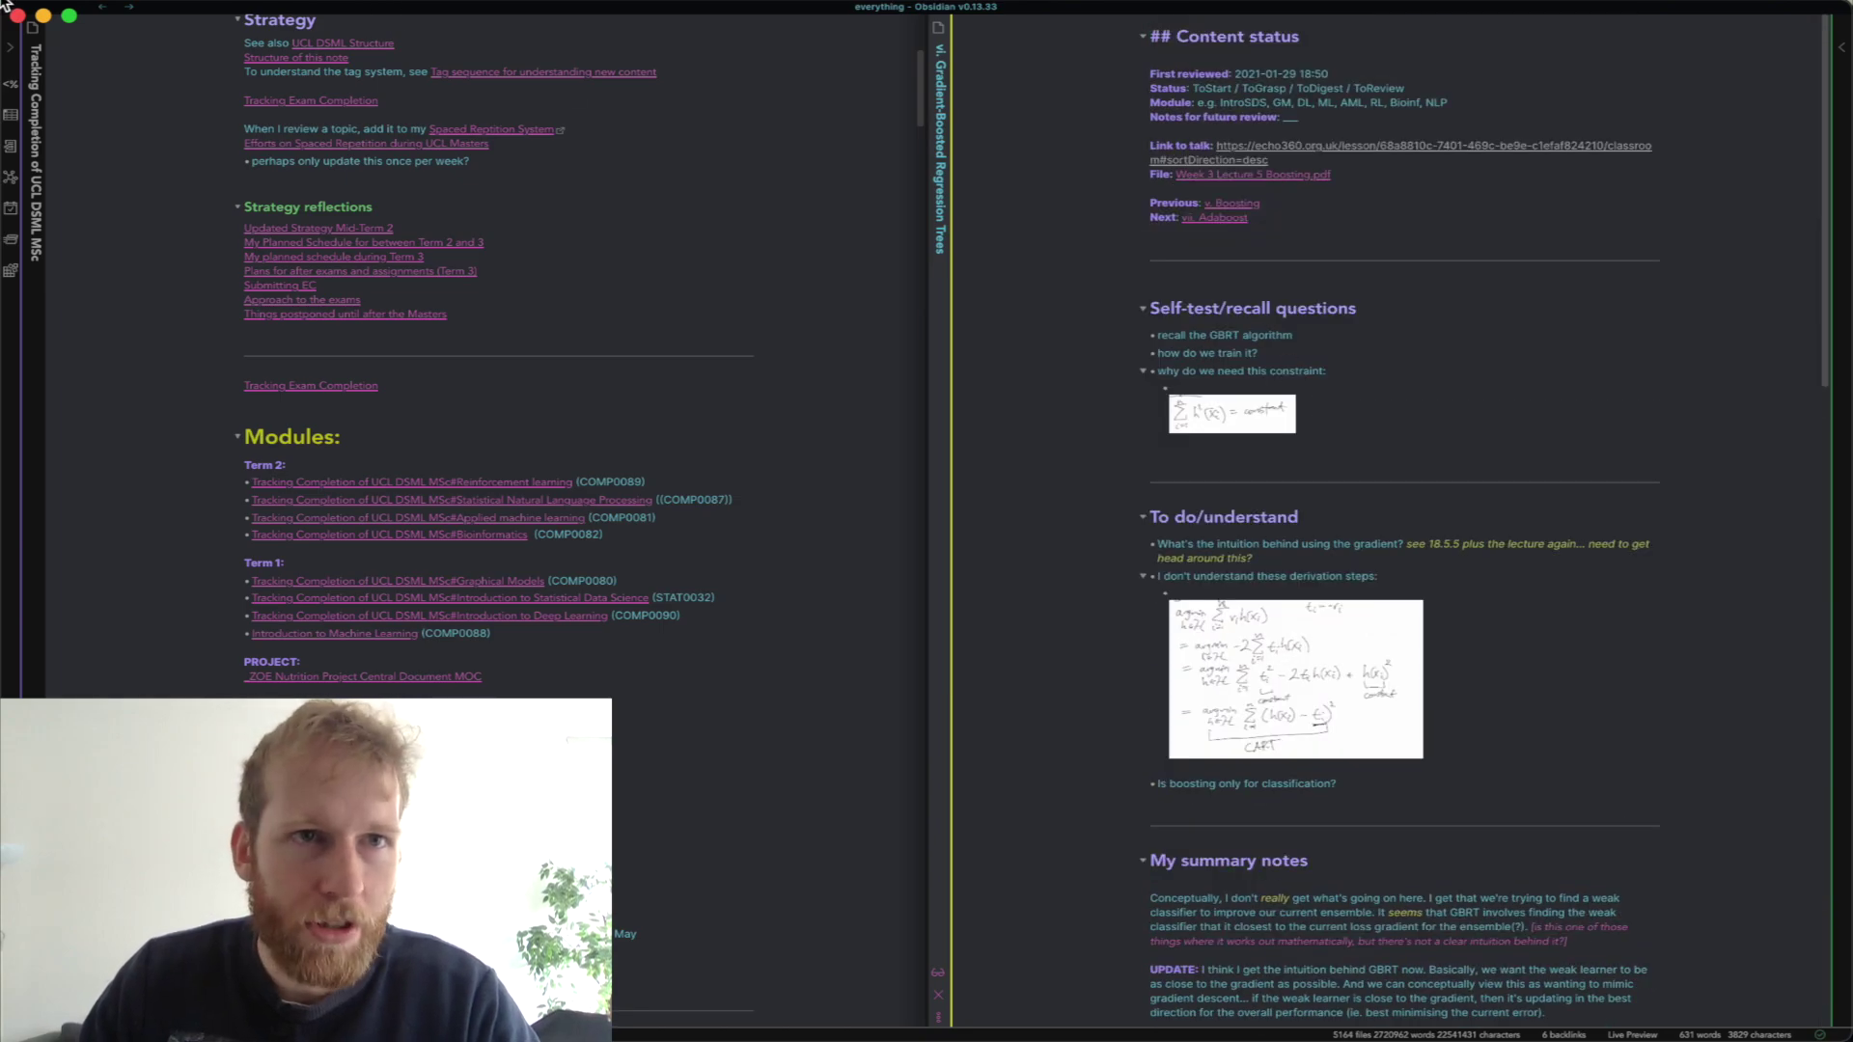
Follow the Previous links to the v. Boosting and iv. Bagging lecture notes and look through their contents.
{"action": "left_click", "coordinate": [1247, 206]}
{"action": "scroll", "coordinate": [1263, 443], "scroll_direction": "down", "scroll_amount": 10}
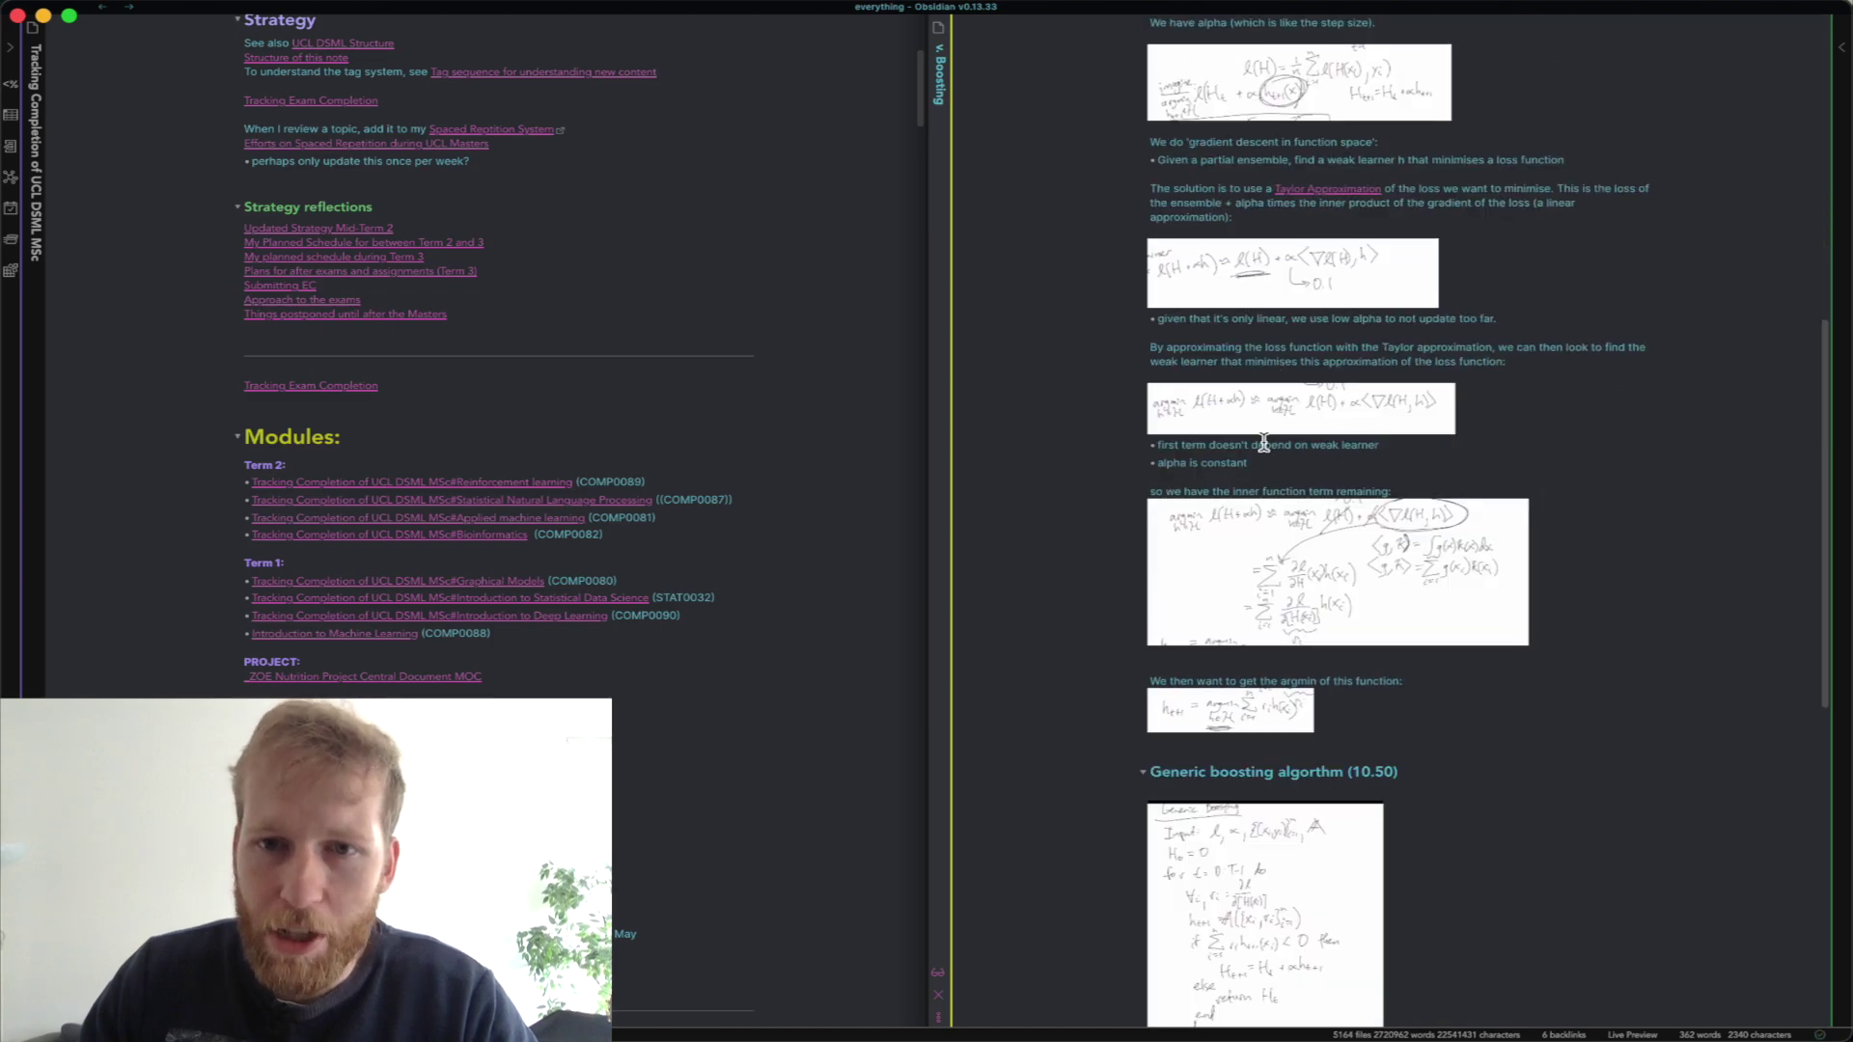
{"action": "scroll", "coordinate": [1287, 363], "scroll_direction": "up", "scroll_amount": 15}
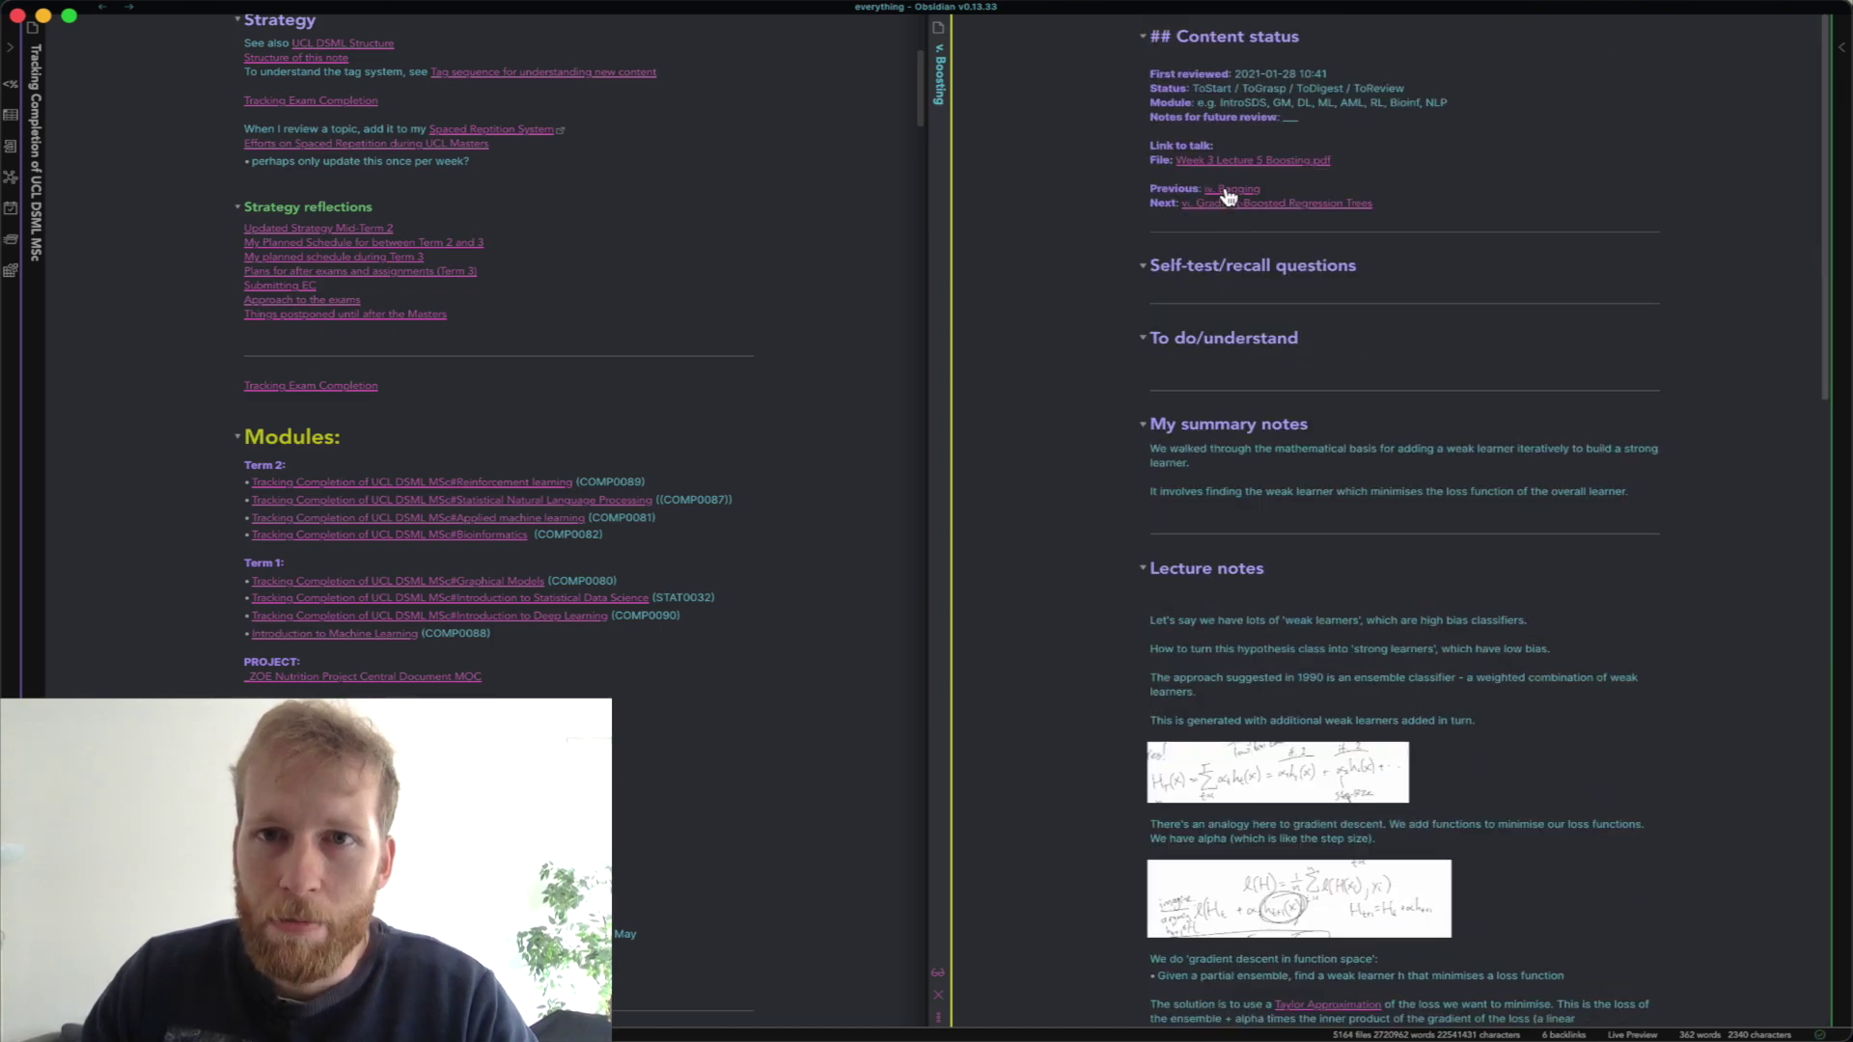
{"action": "left_click", "coordinate": [1226, 191]}
{"action": "scroll", "coordinate": [1356, 215], "scroll_direction": "down", "scroll_amount": 15}
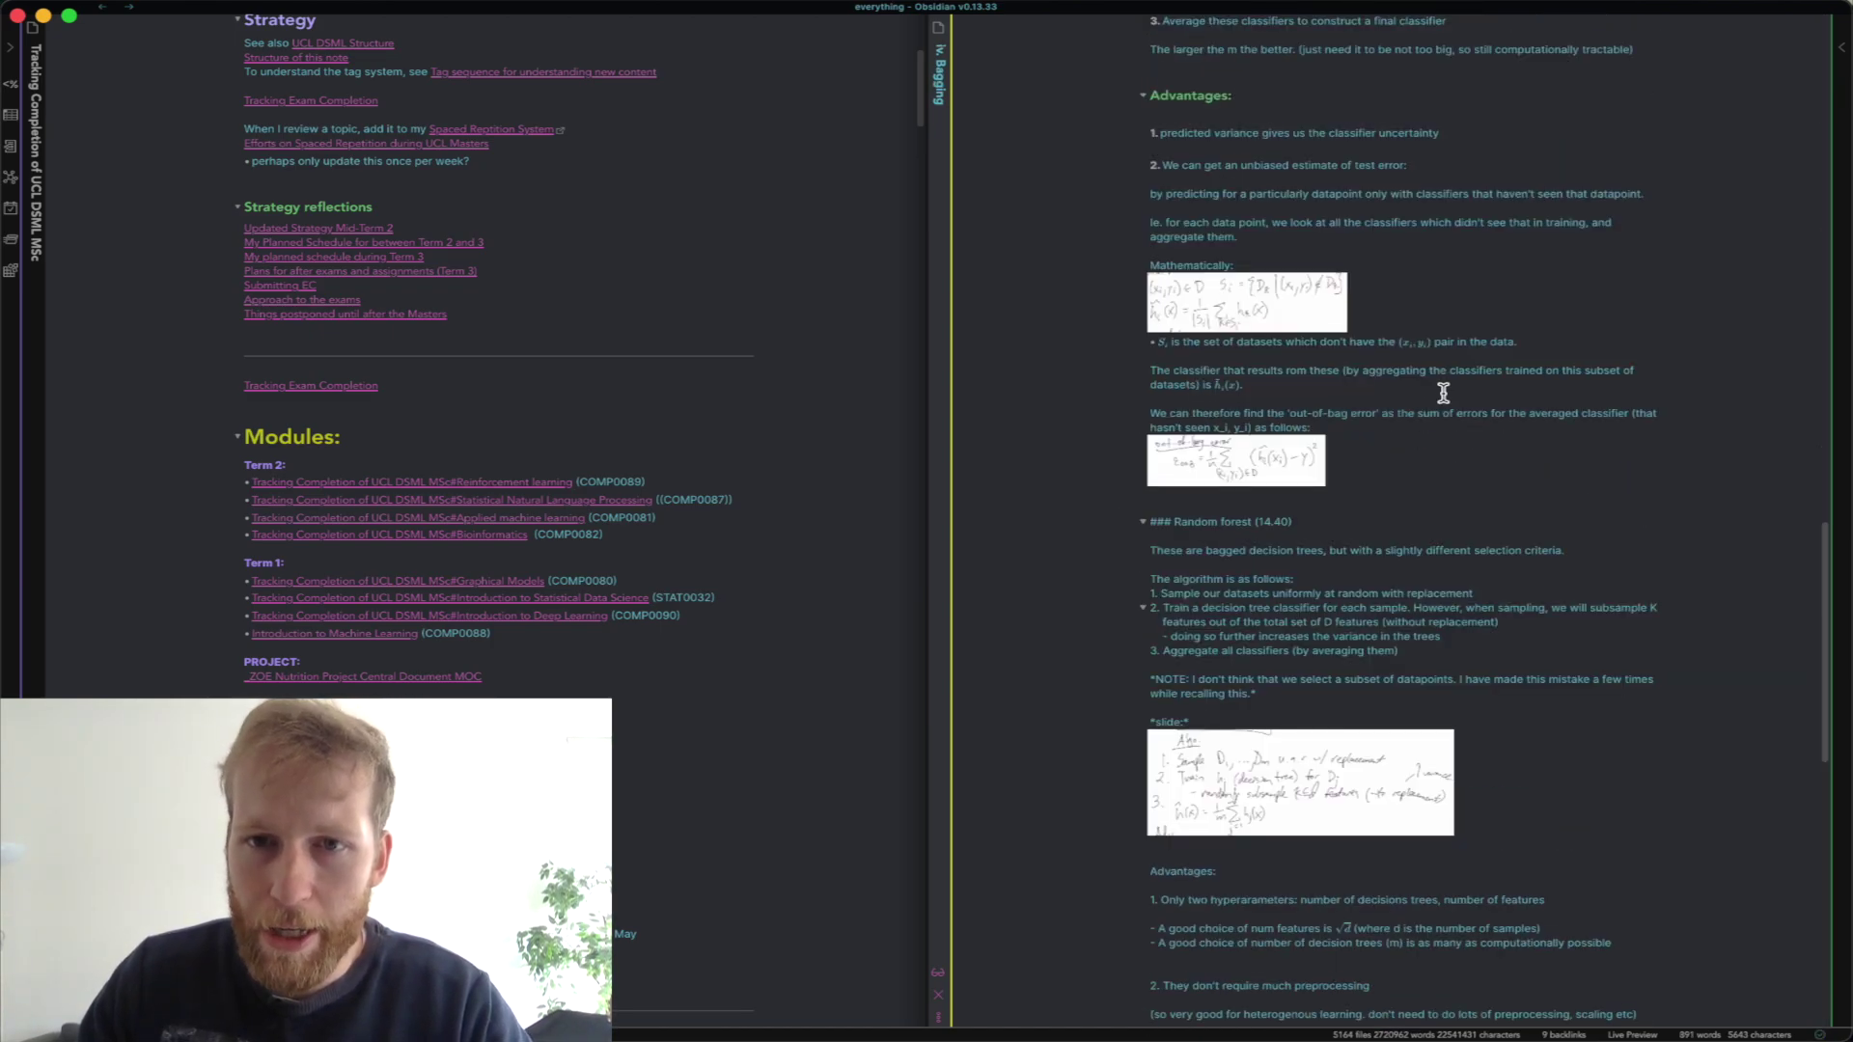
{"action": "scroll", "coordinate": [1443, 393], "scroll_direction": "down", "scroll_amount": 5}
Go back to the CART and Ensemble methods note and highlight the introductory text of its Boosting section.
{"action": "left_click", "coordinate": [102, 8]}
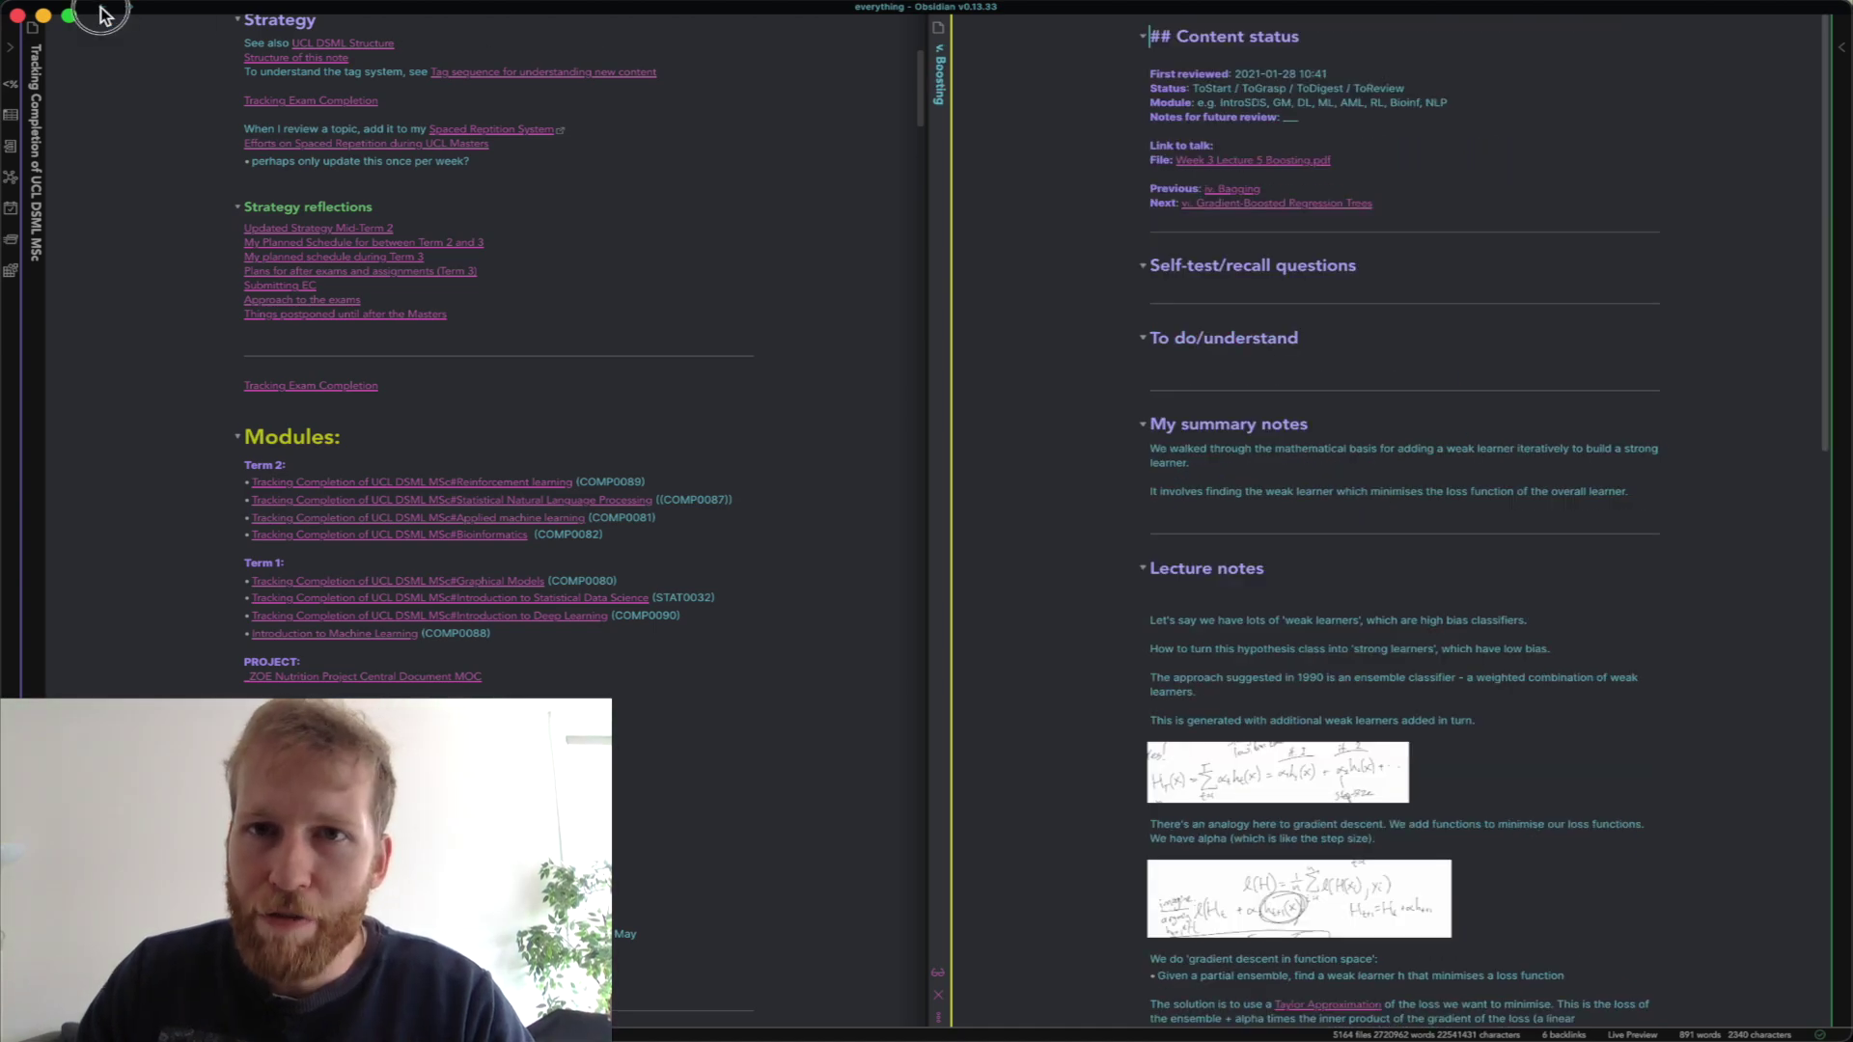
{"action": "left_click", "coordinate": [102, 7]}
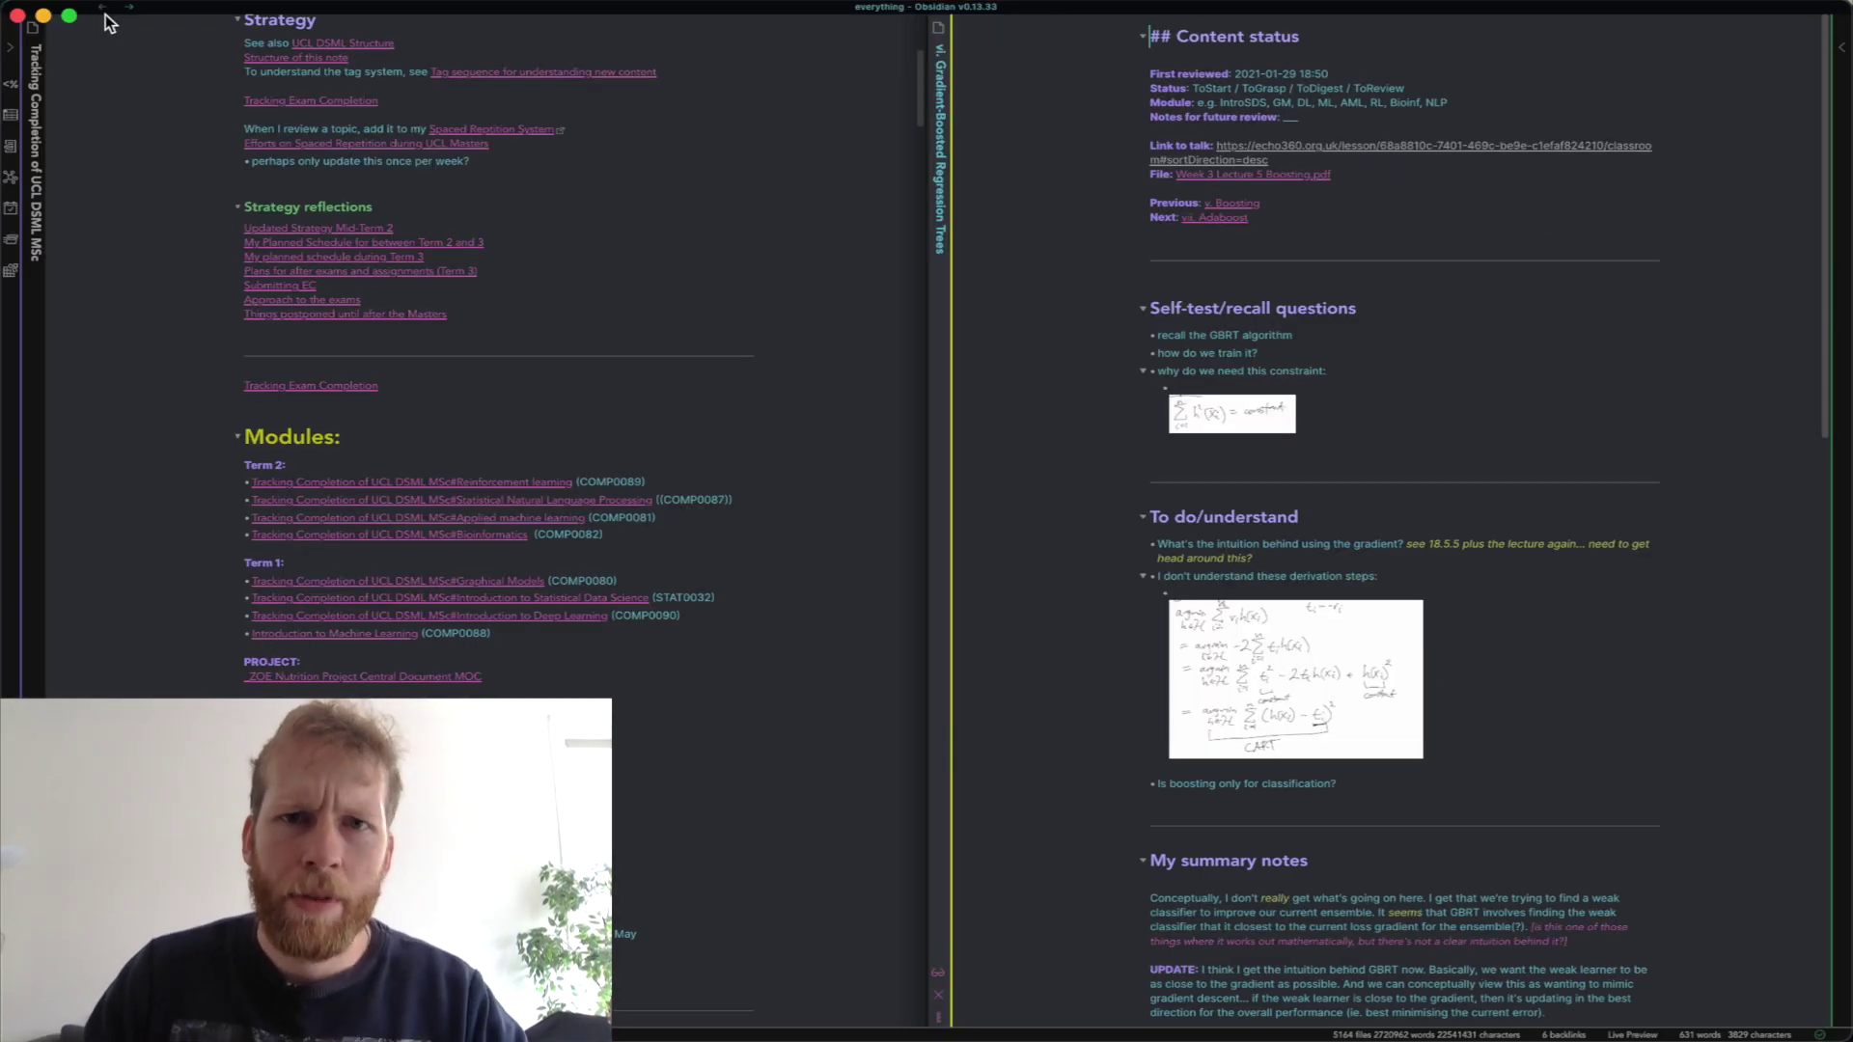
{"action": "left_click", "coordinate": [102, 7]}
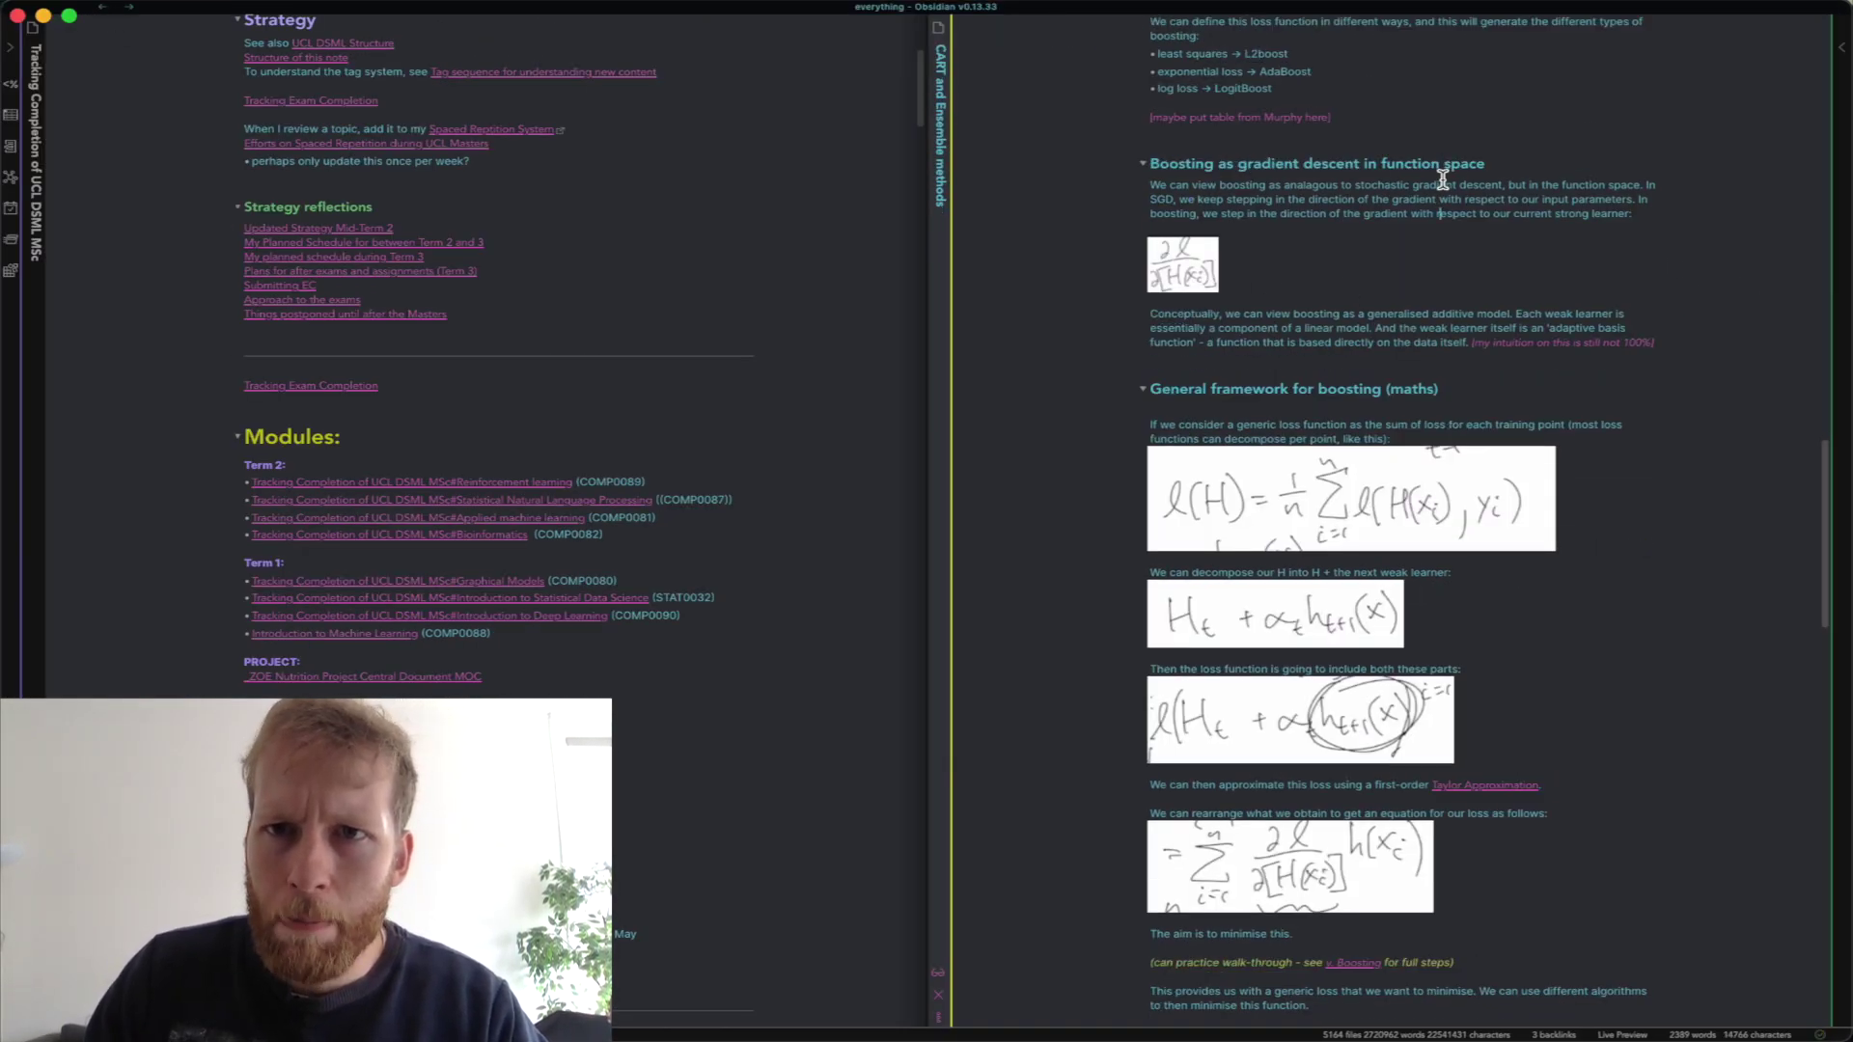
{"action": "scroll", "coordinate": [1443, 181], "scroll_direction": "up", "scroll_amount": 4}
{"action": "left_click_drag", "start_coordinate": [1390, 502], "coordinate": [1095, 255]}
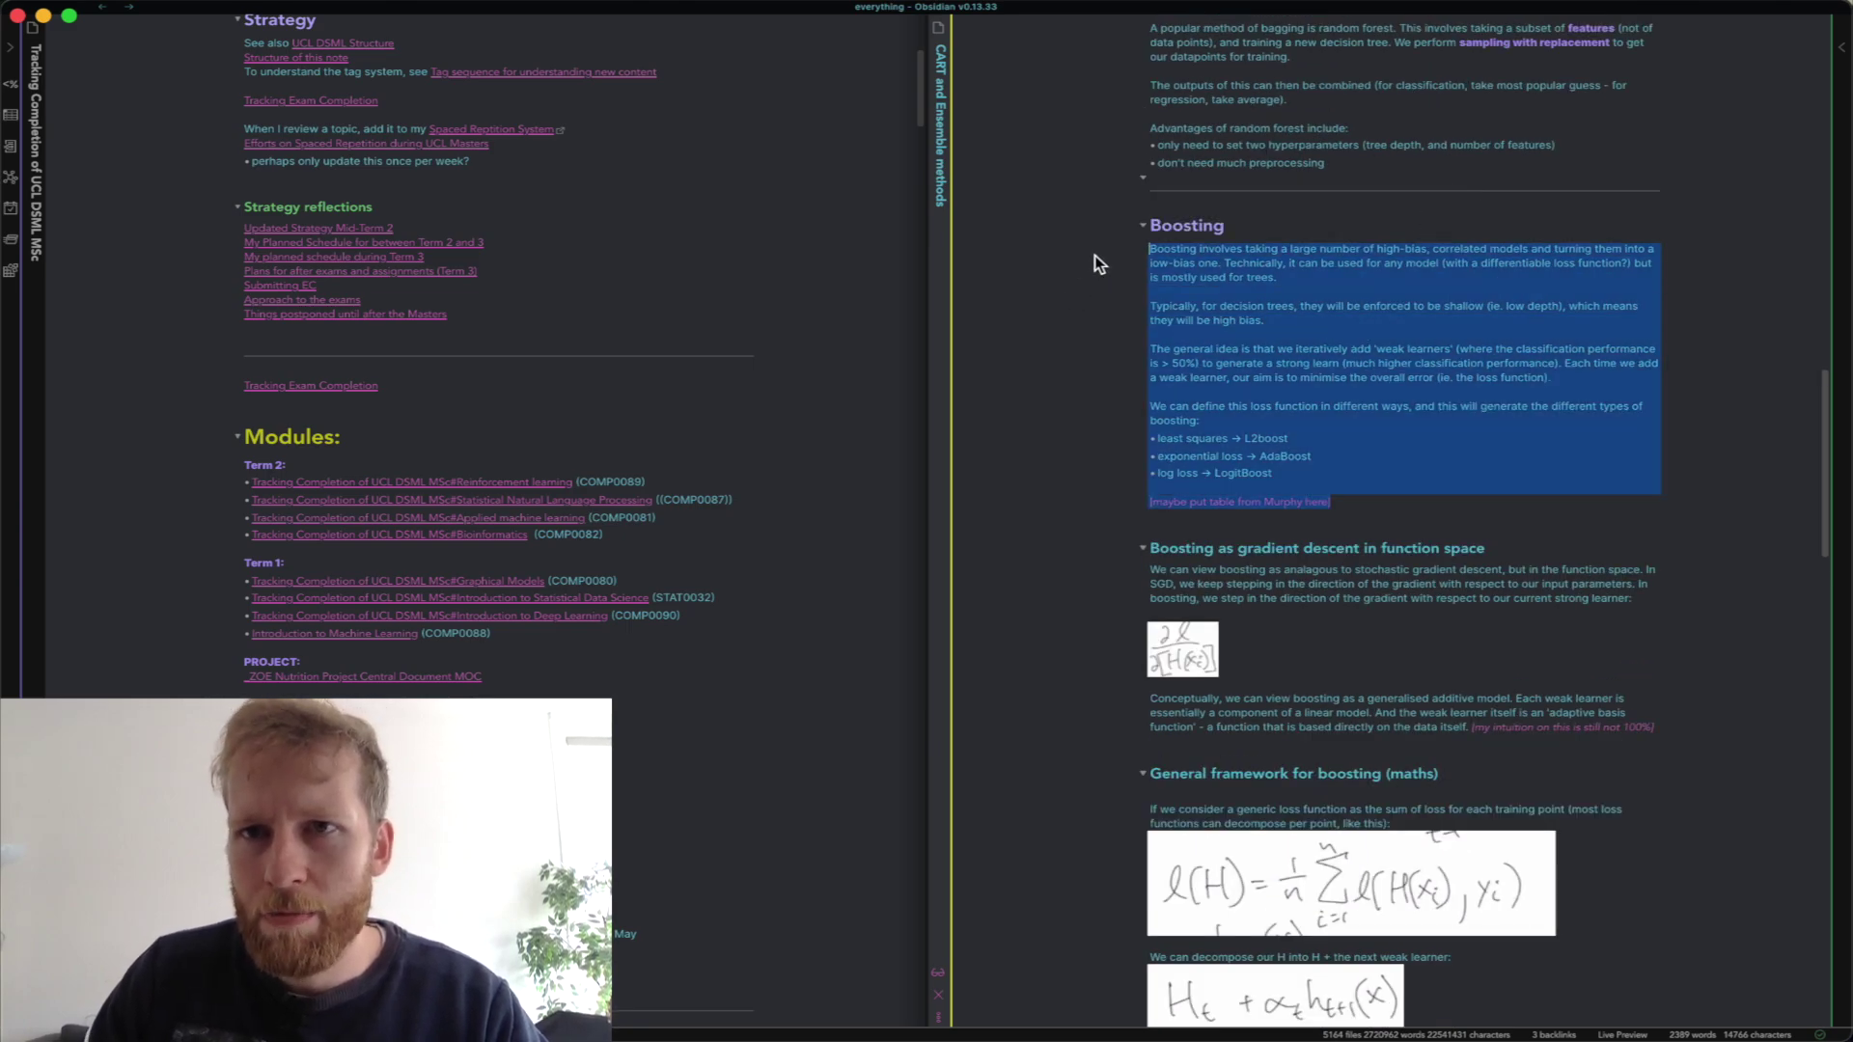
Return to the start of the CART and Ensemble methods note and highlight the main questions under Remaining Qs.
{"action": "scroll", "coordinate": [1094, 255], "scroll_direction": "up", "scroll_amount": 5}
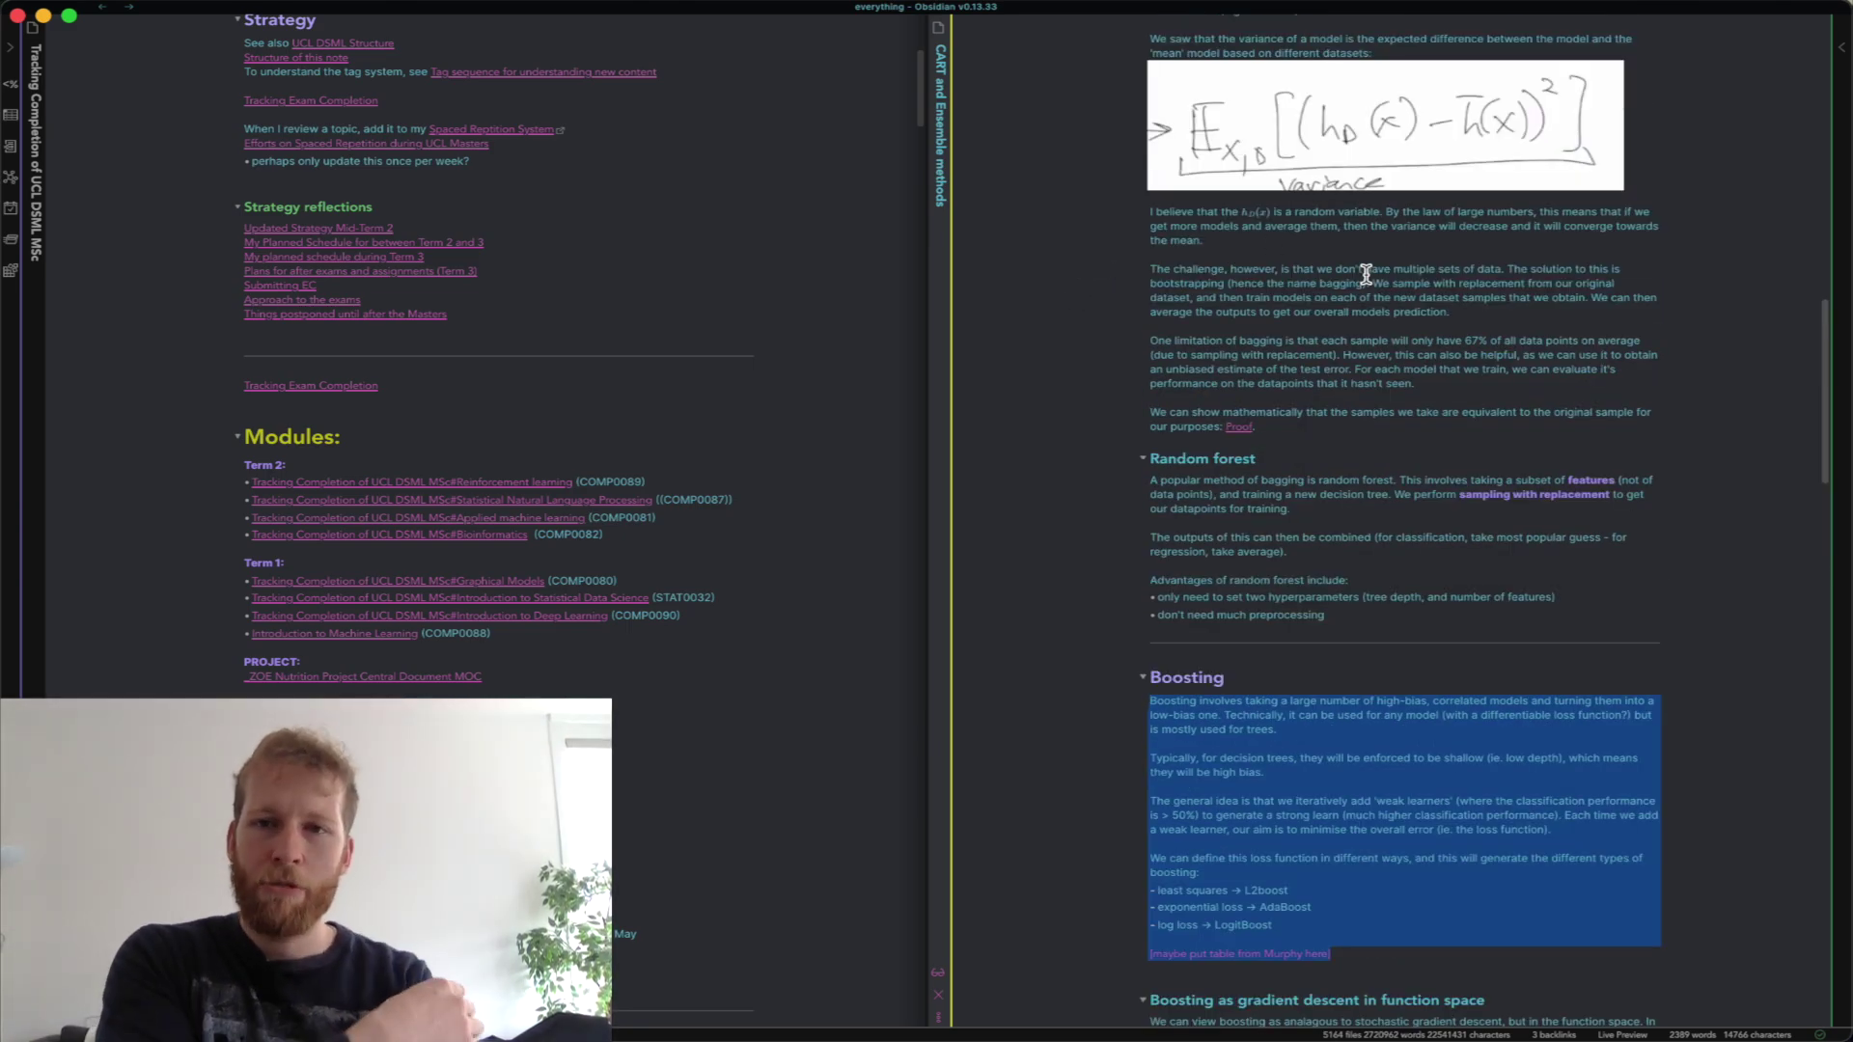
{"action": "scroll", "coordinate": [1365, 274], "scroll_direction": "up", "scroll_amount": 15}
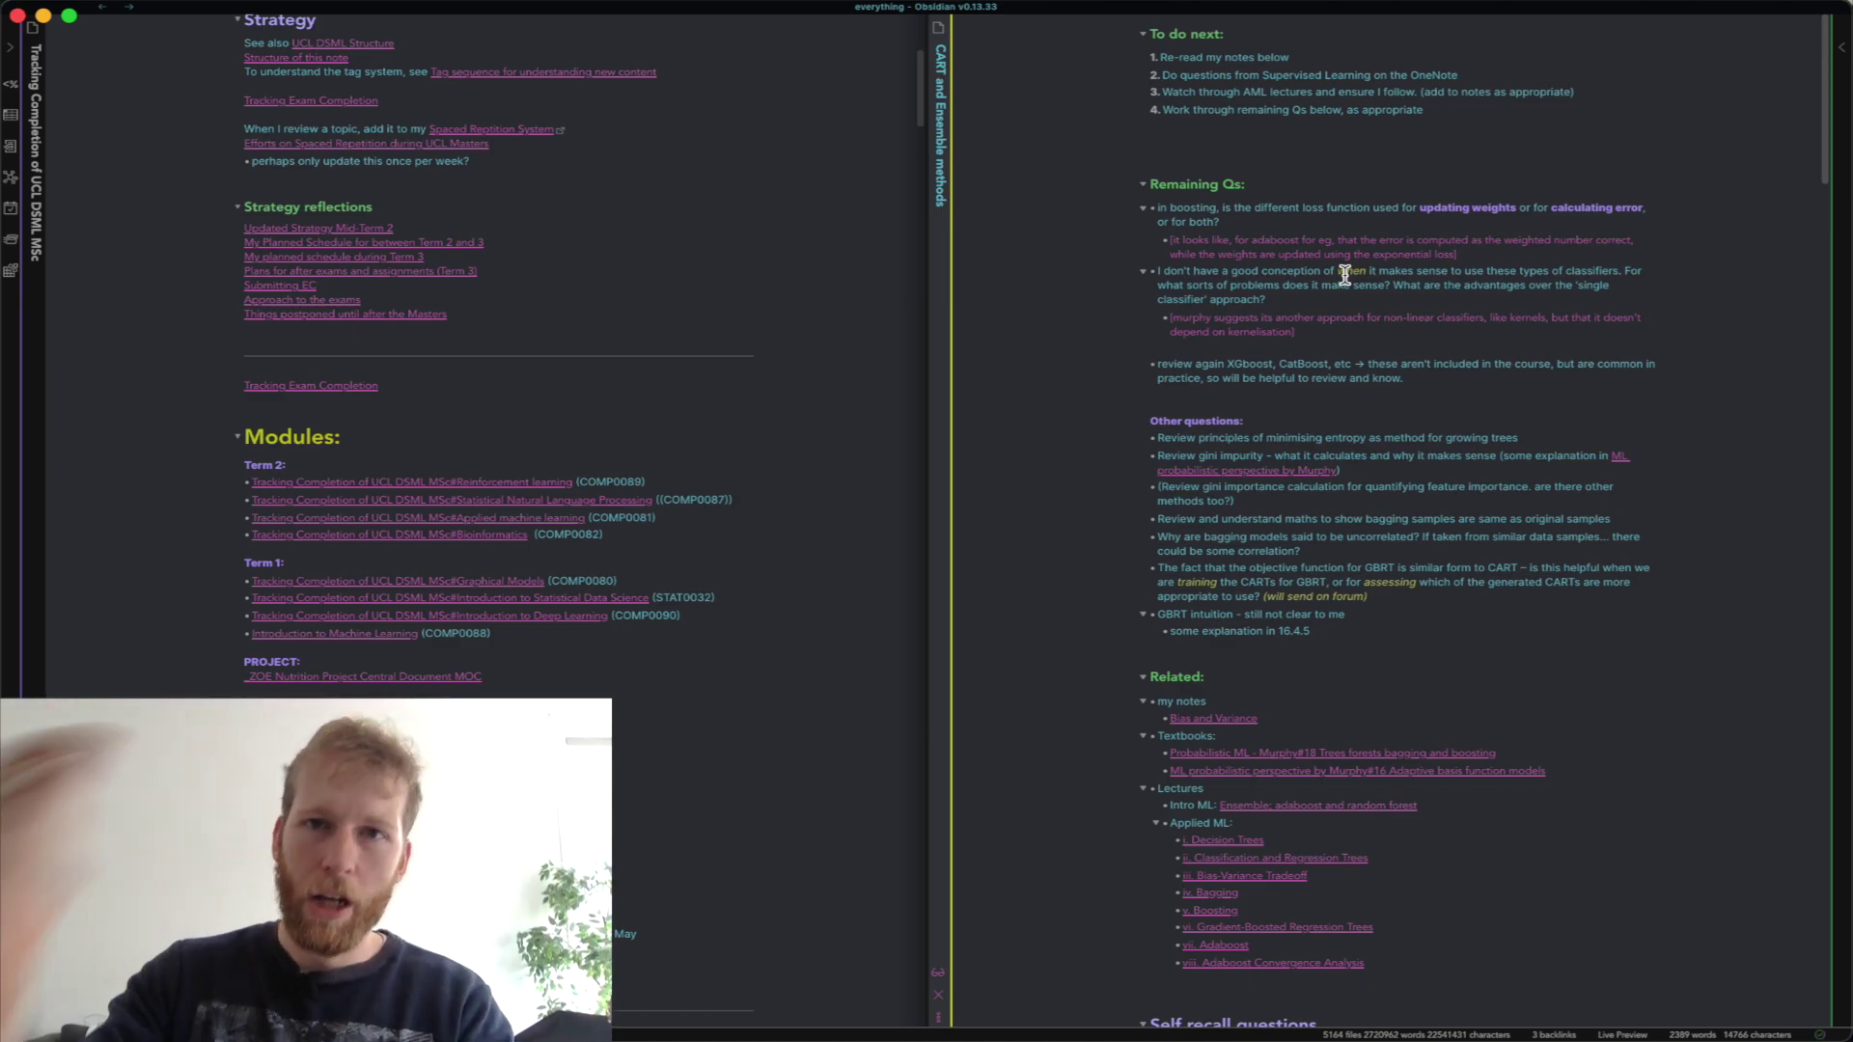
{"action": "left_click", "coordinate": [1208, 161]}
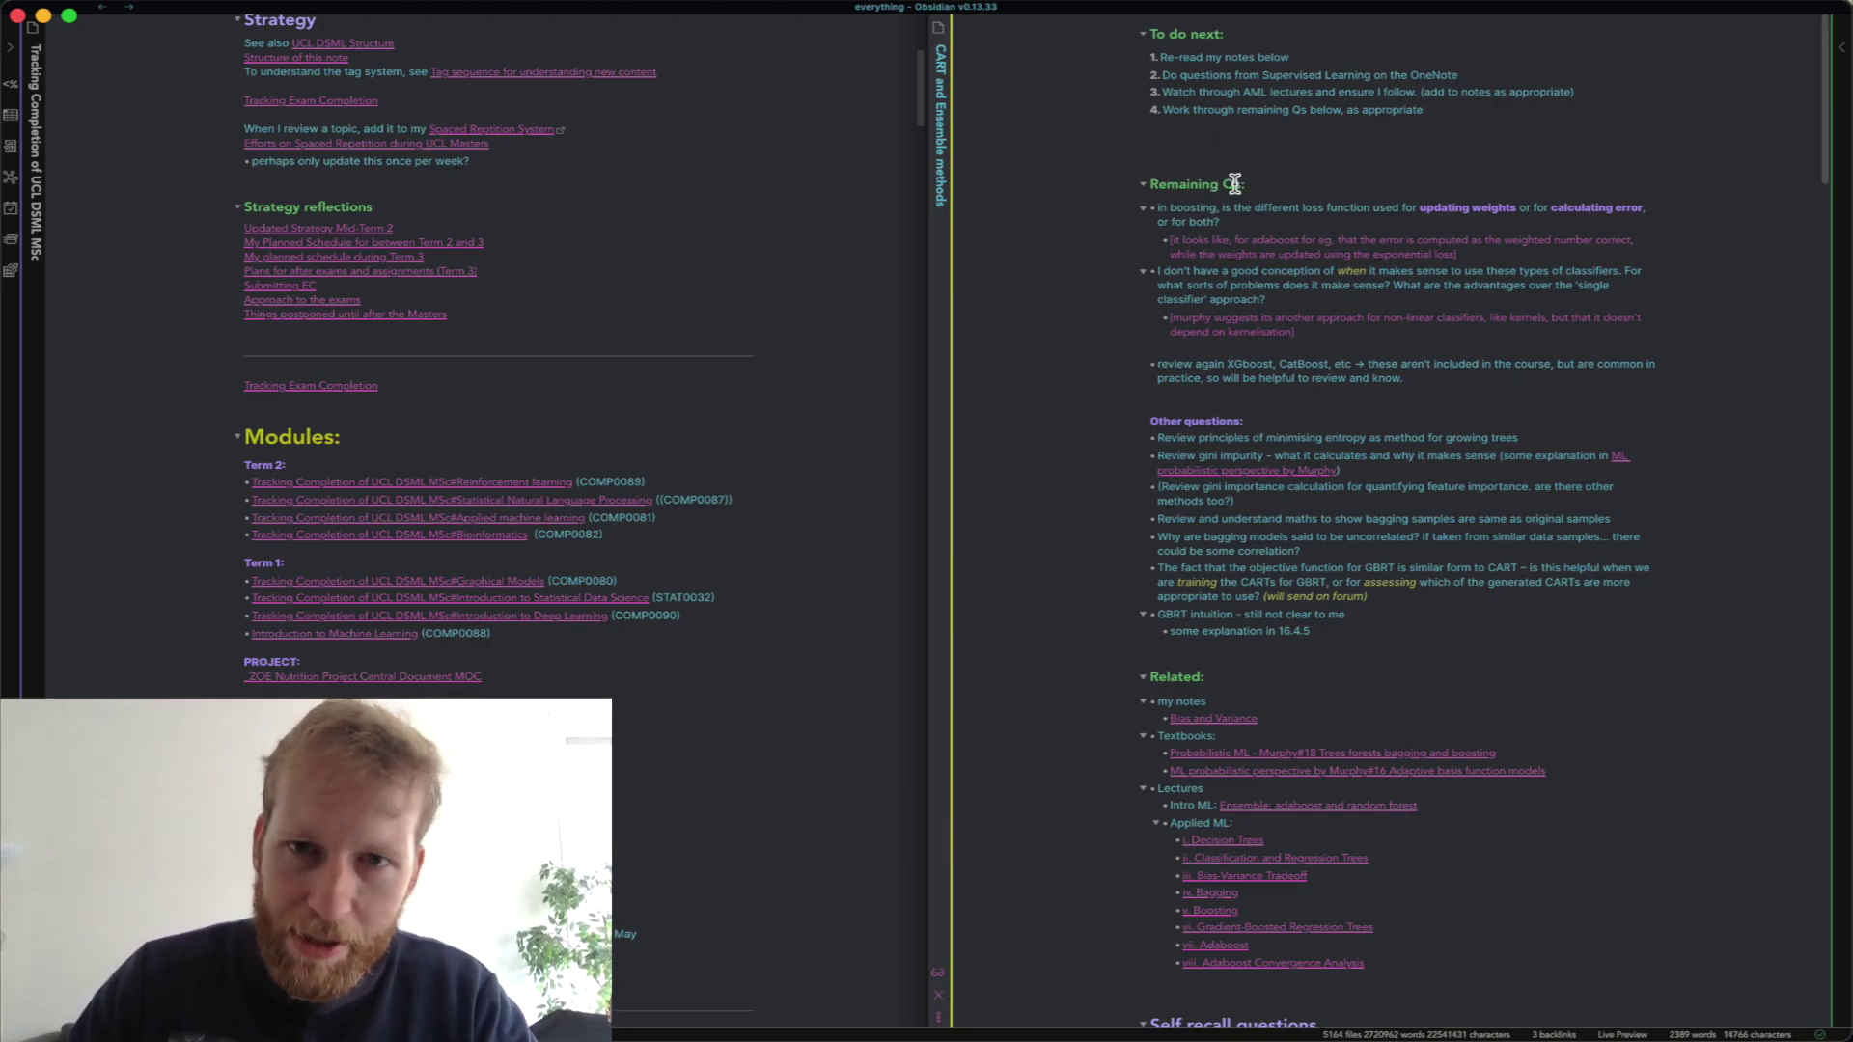
{"action": "left_click_drag", "start_coordinate": [1476, 376], "coordinate": [1116, 208]}
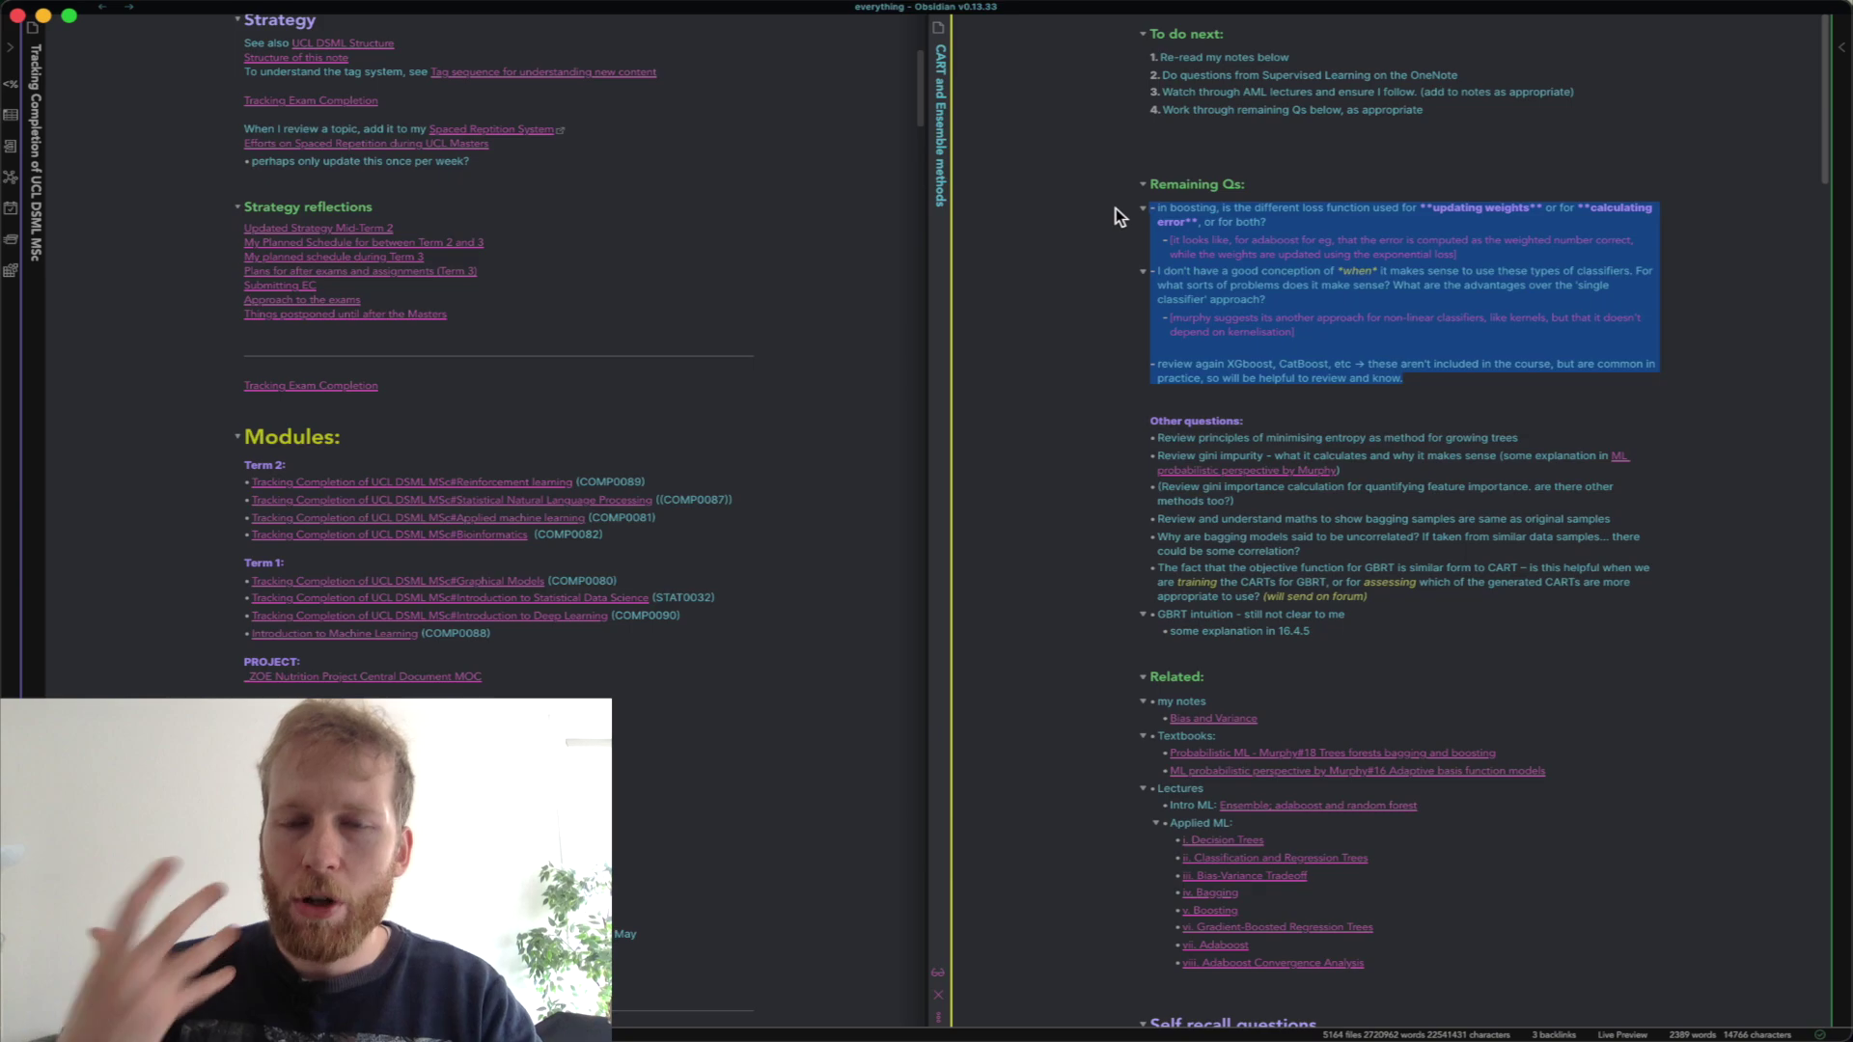
Highlight the Self recall questions list, from the loss functions question to the adaboost differences, and look over the Decision trees section.
{"action": "scroll", "coordinate": [1350, 644], "scroll_direction": "down", "scroll_amount": 1}
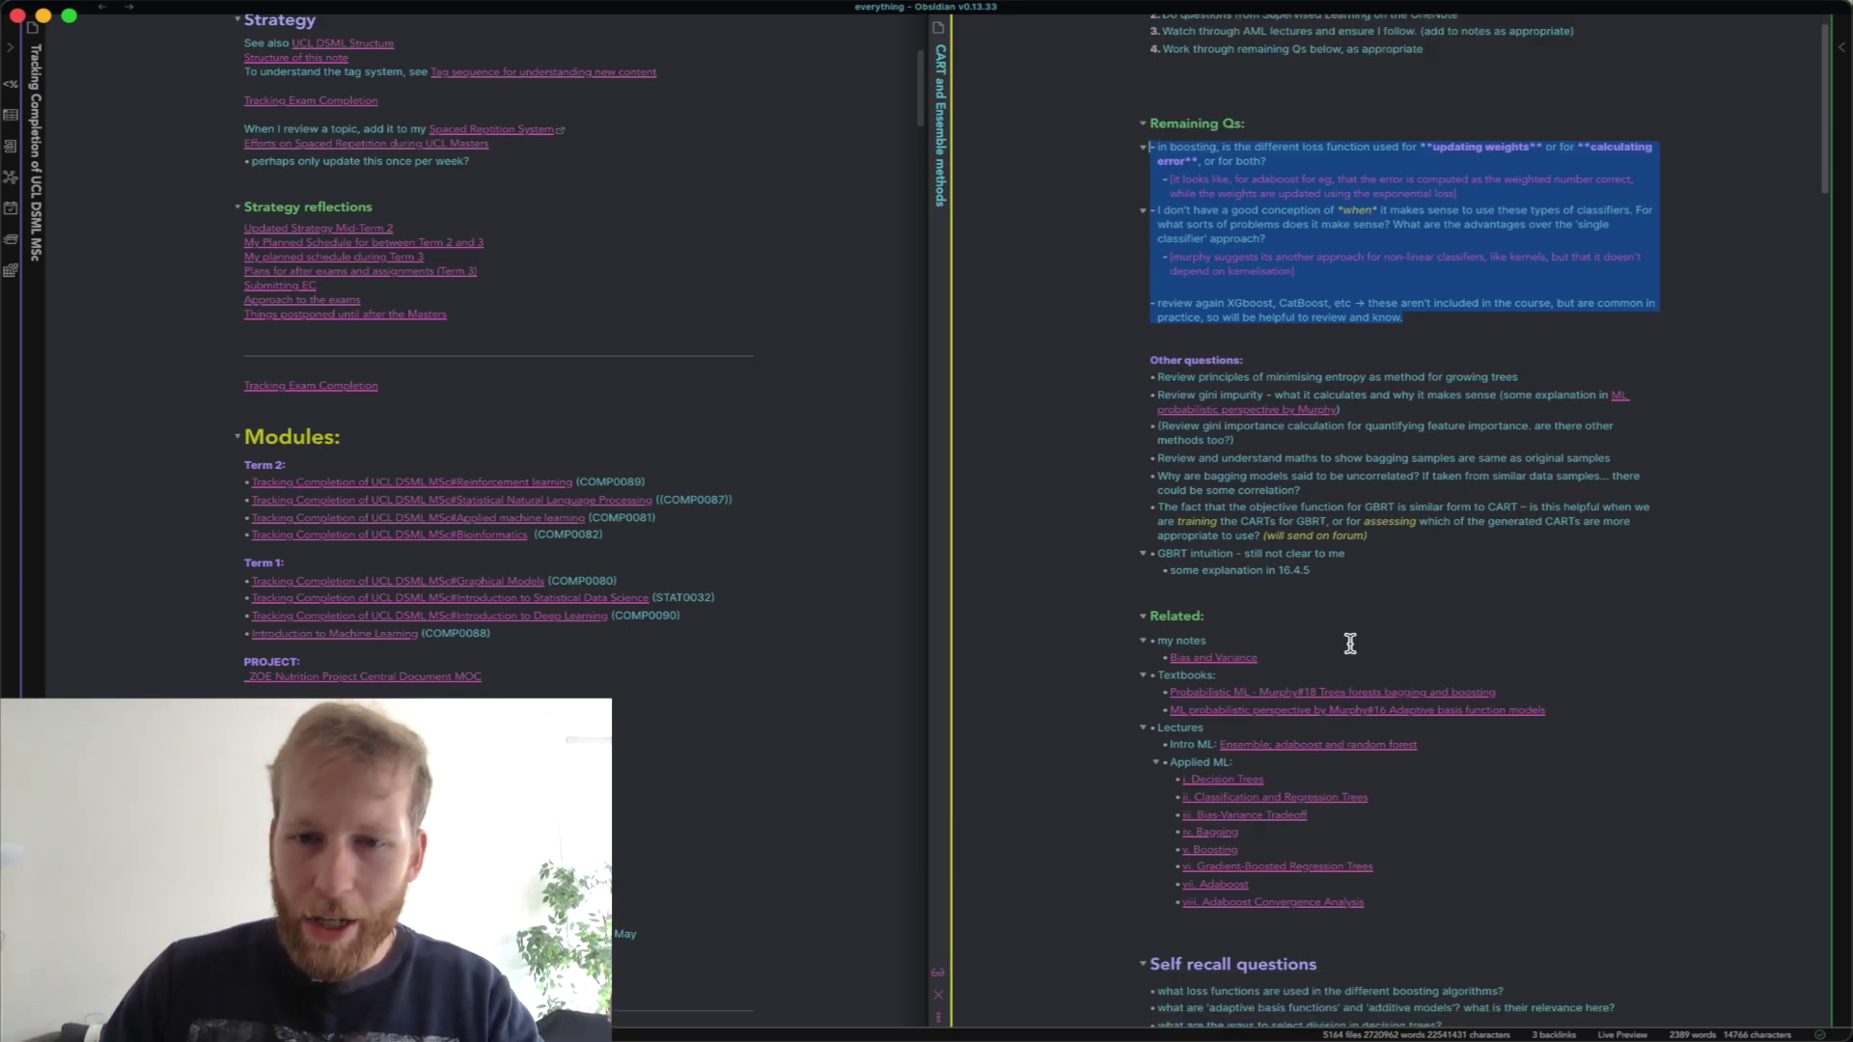
{"action": "scroll", "coordinate": [1350, 643], "scroll_direction": "down", "scroll_amount": 5}
{"action": "left_click_drag", "start_coordinate": [1347, 755], "coordinate": [1097, 577]}
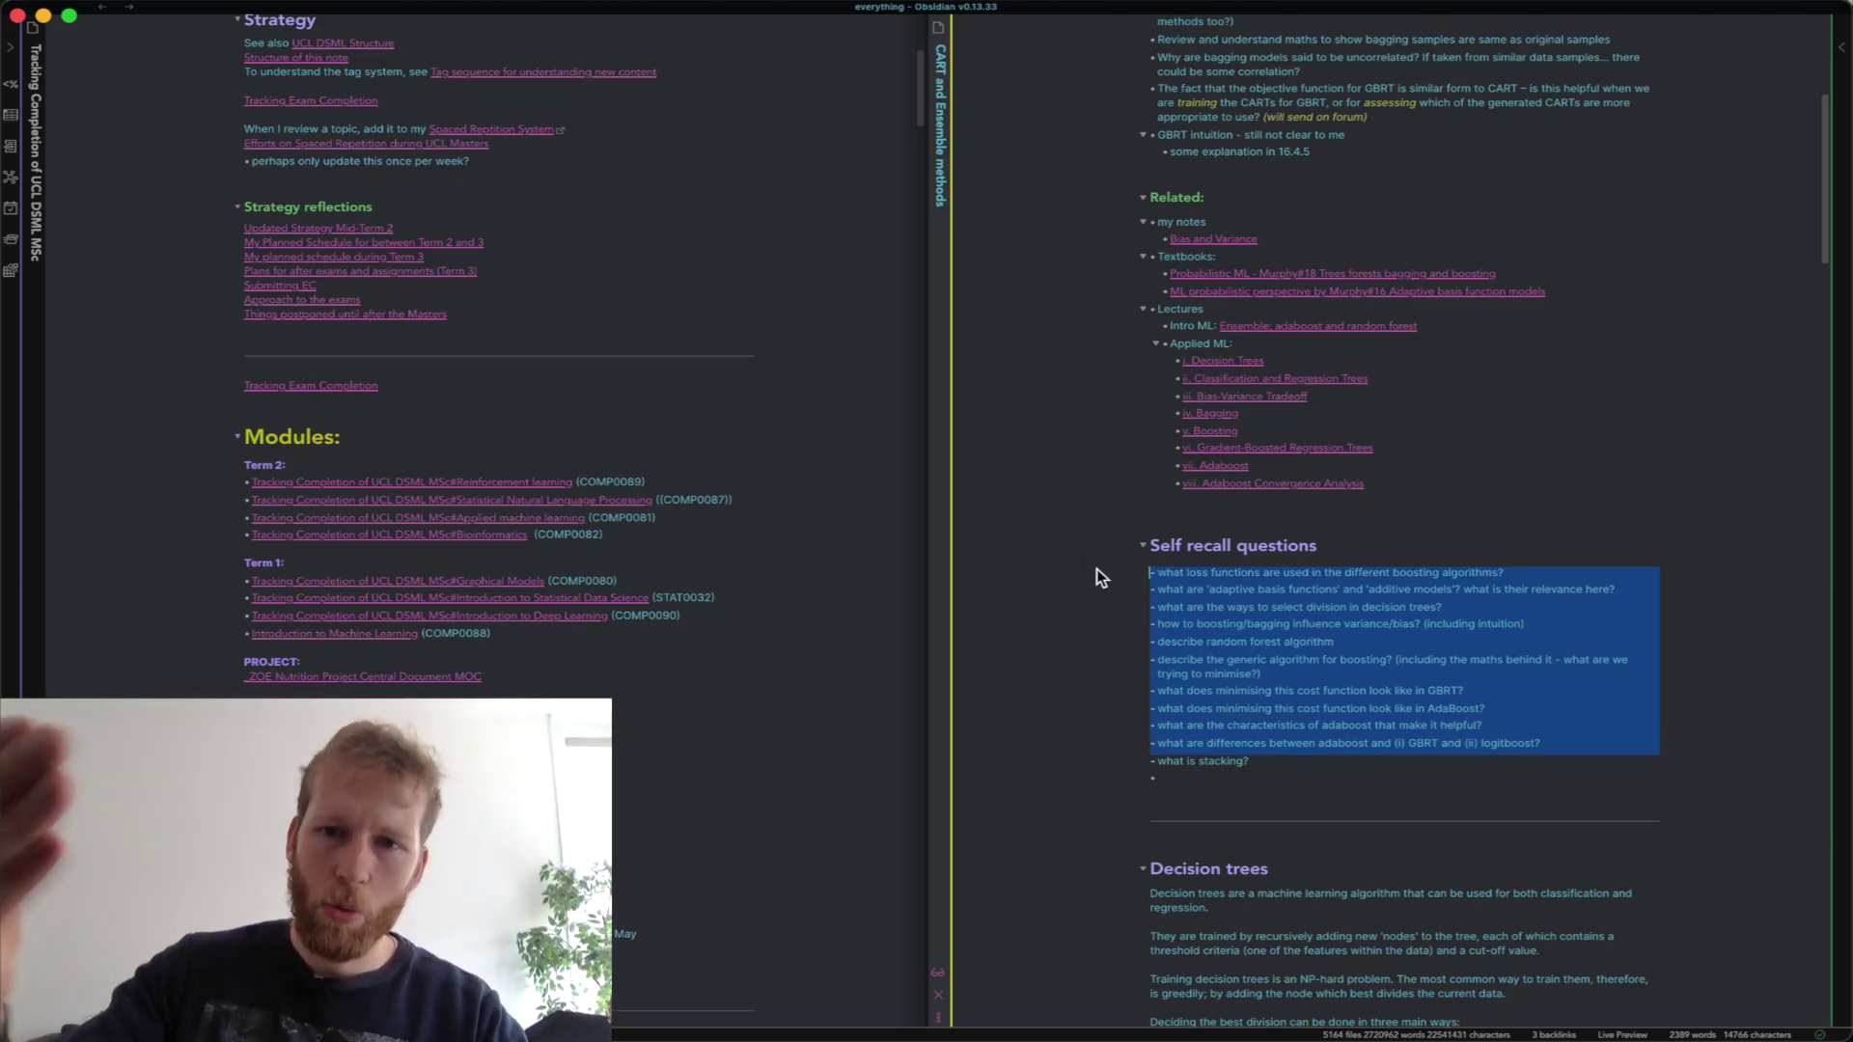
{"action": "left_click", "coordinate": [1207, 650]}
{"action": "scroll", "coordinate": [1206, 656], "scroll_direction": "down", "scroll_amount": 1}
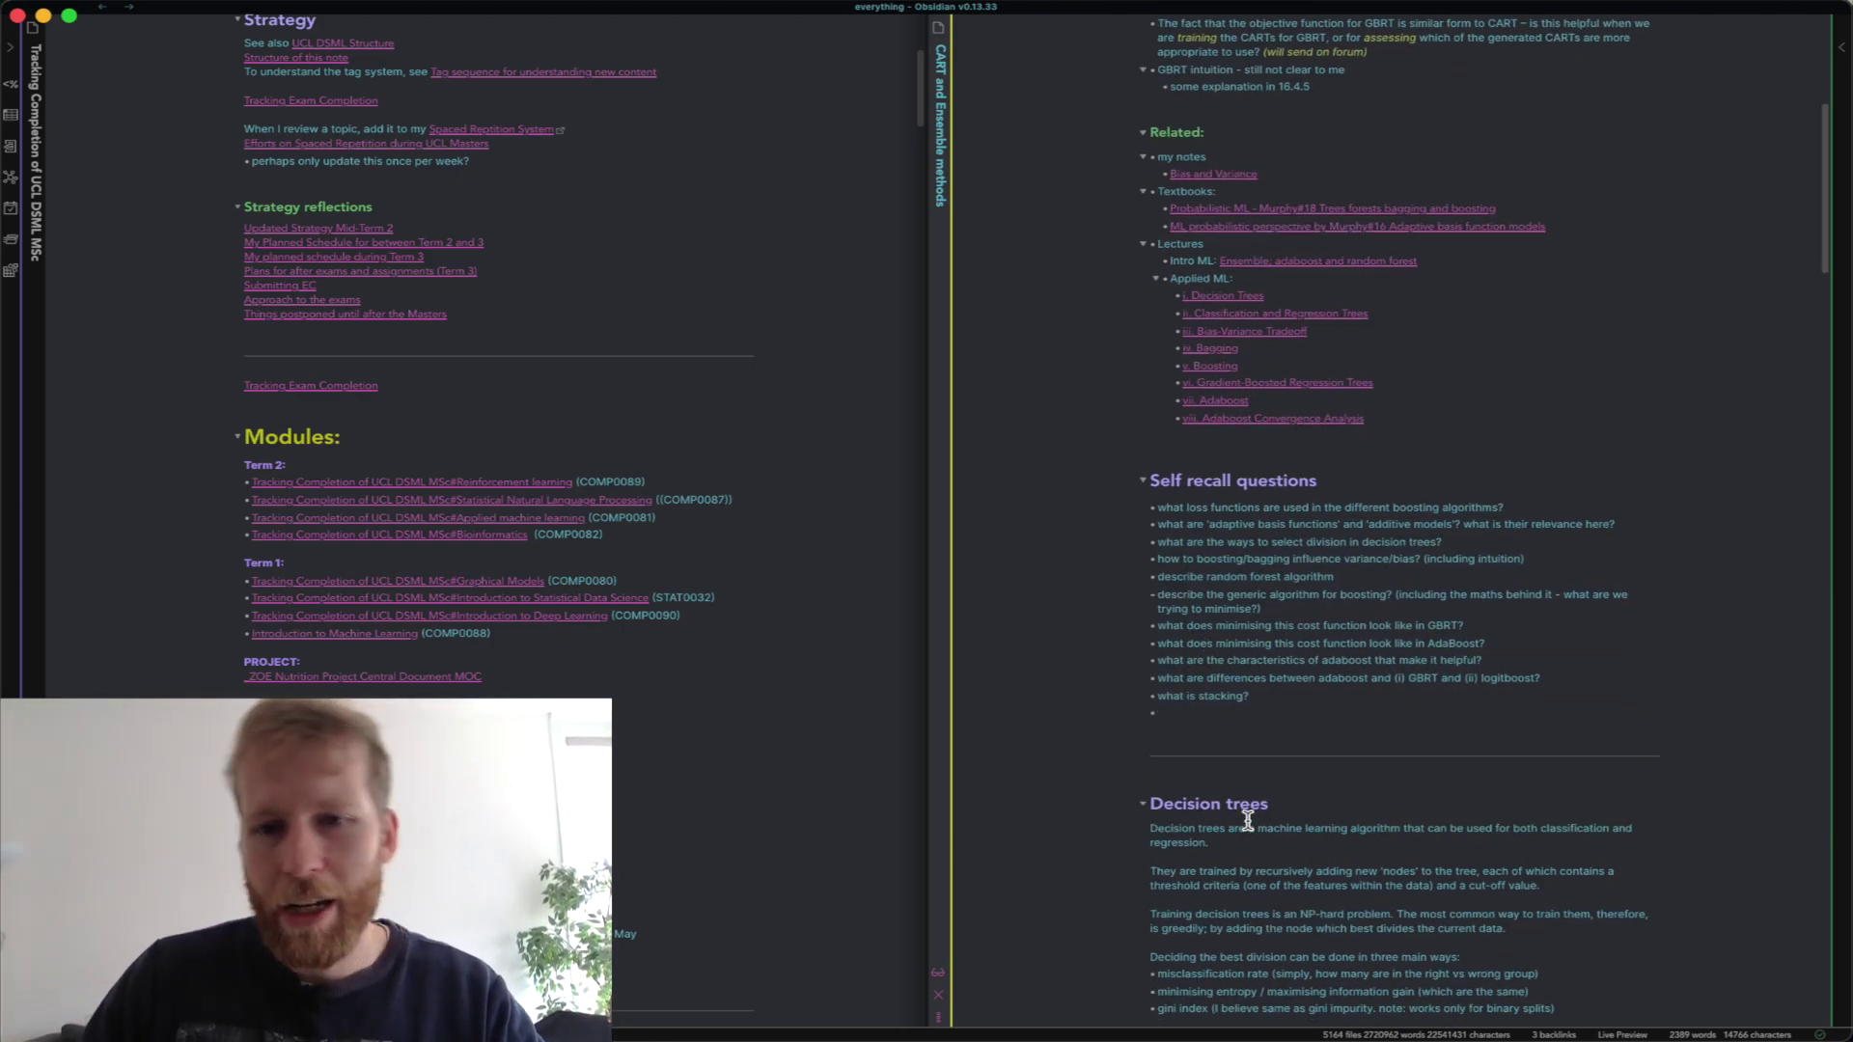
{"action": "scroll", "coordinate": [1247, 820], "scroll_direction": "down", "scroll_amount": 7}
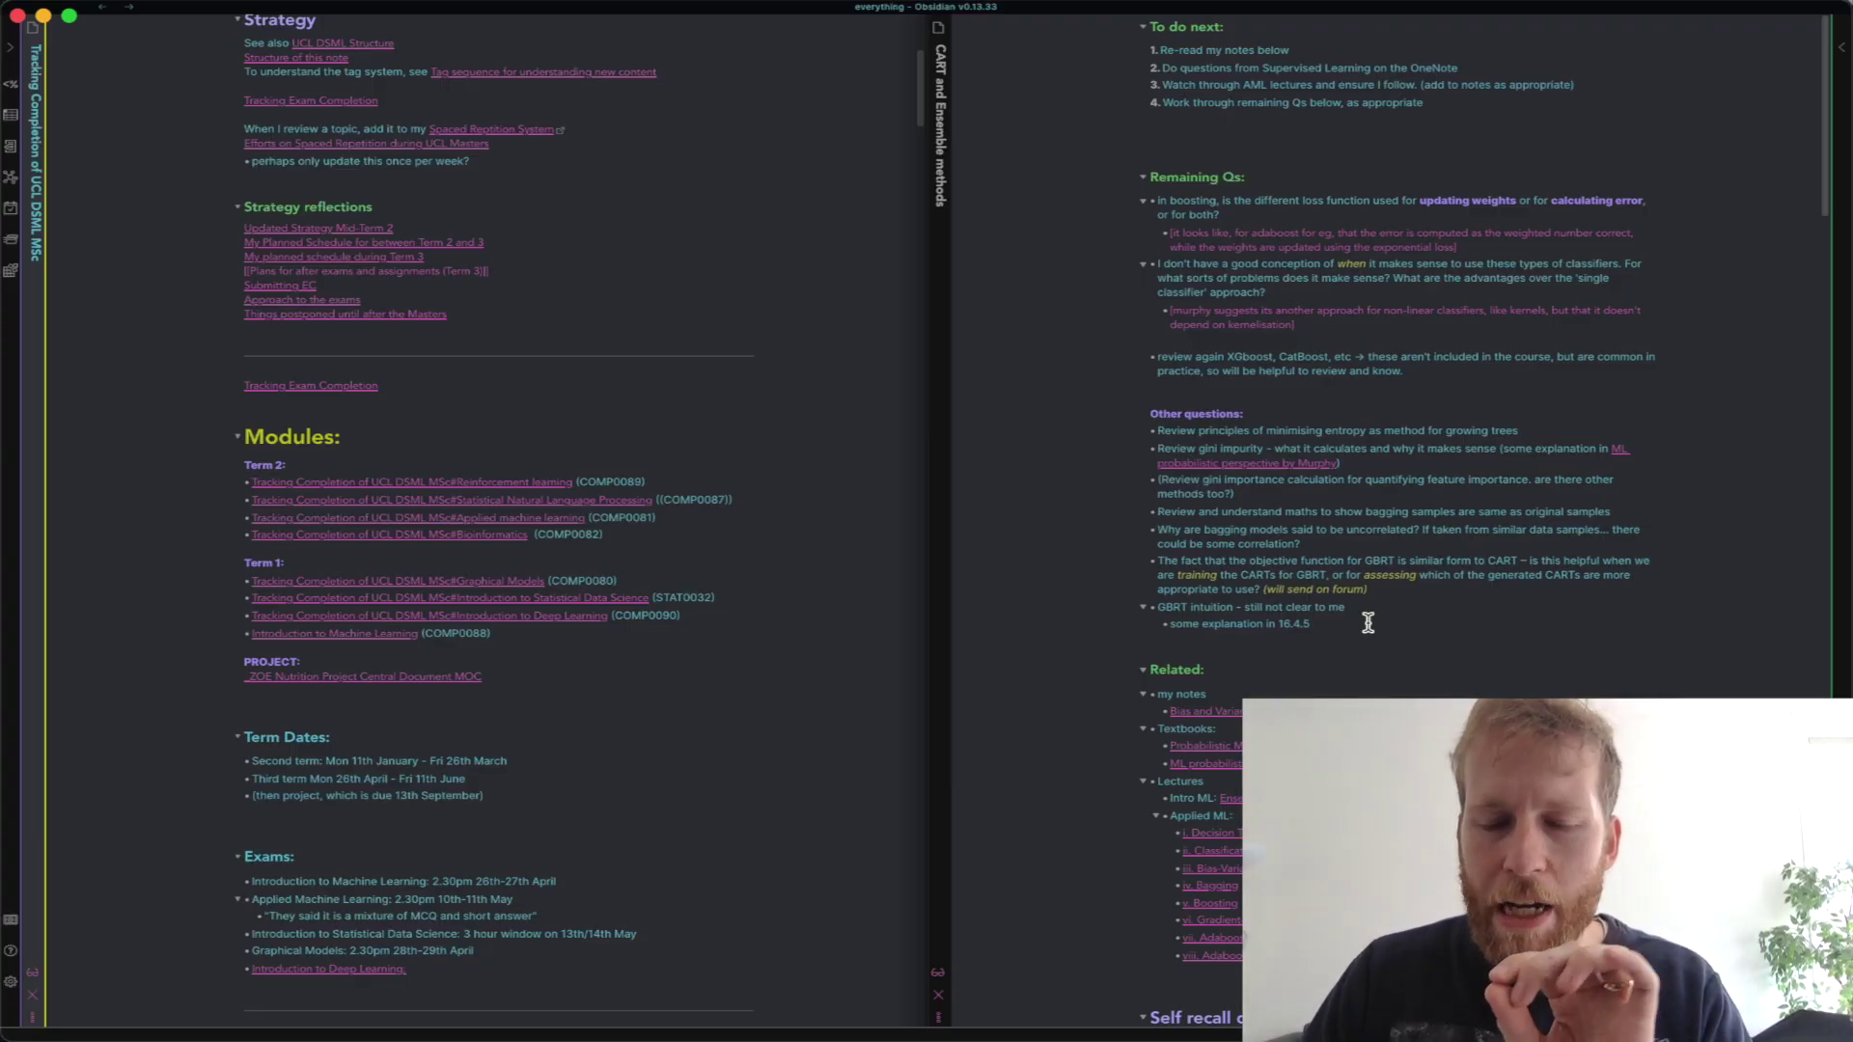
Switch to the Spaced Repetition System spreadsheet in the browser and look over its examinable topics from Maths through Unsupervised learning.
{"action": "left_click", "coordinate": [1370, 625]}
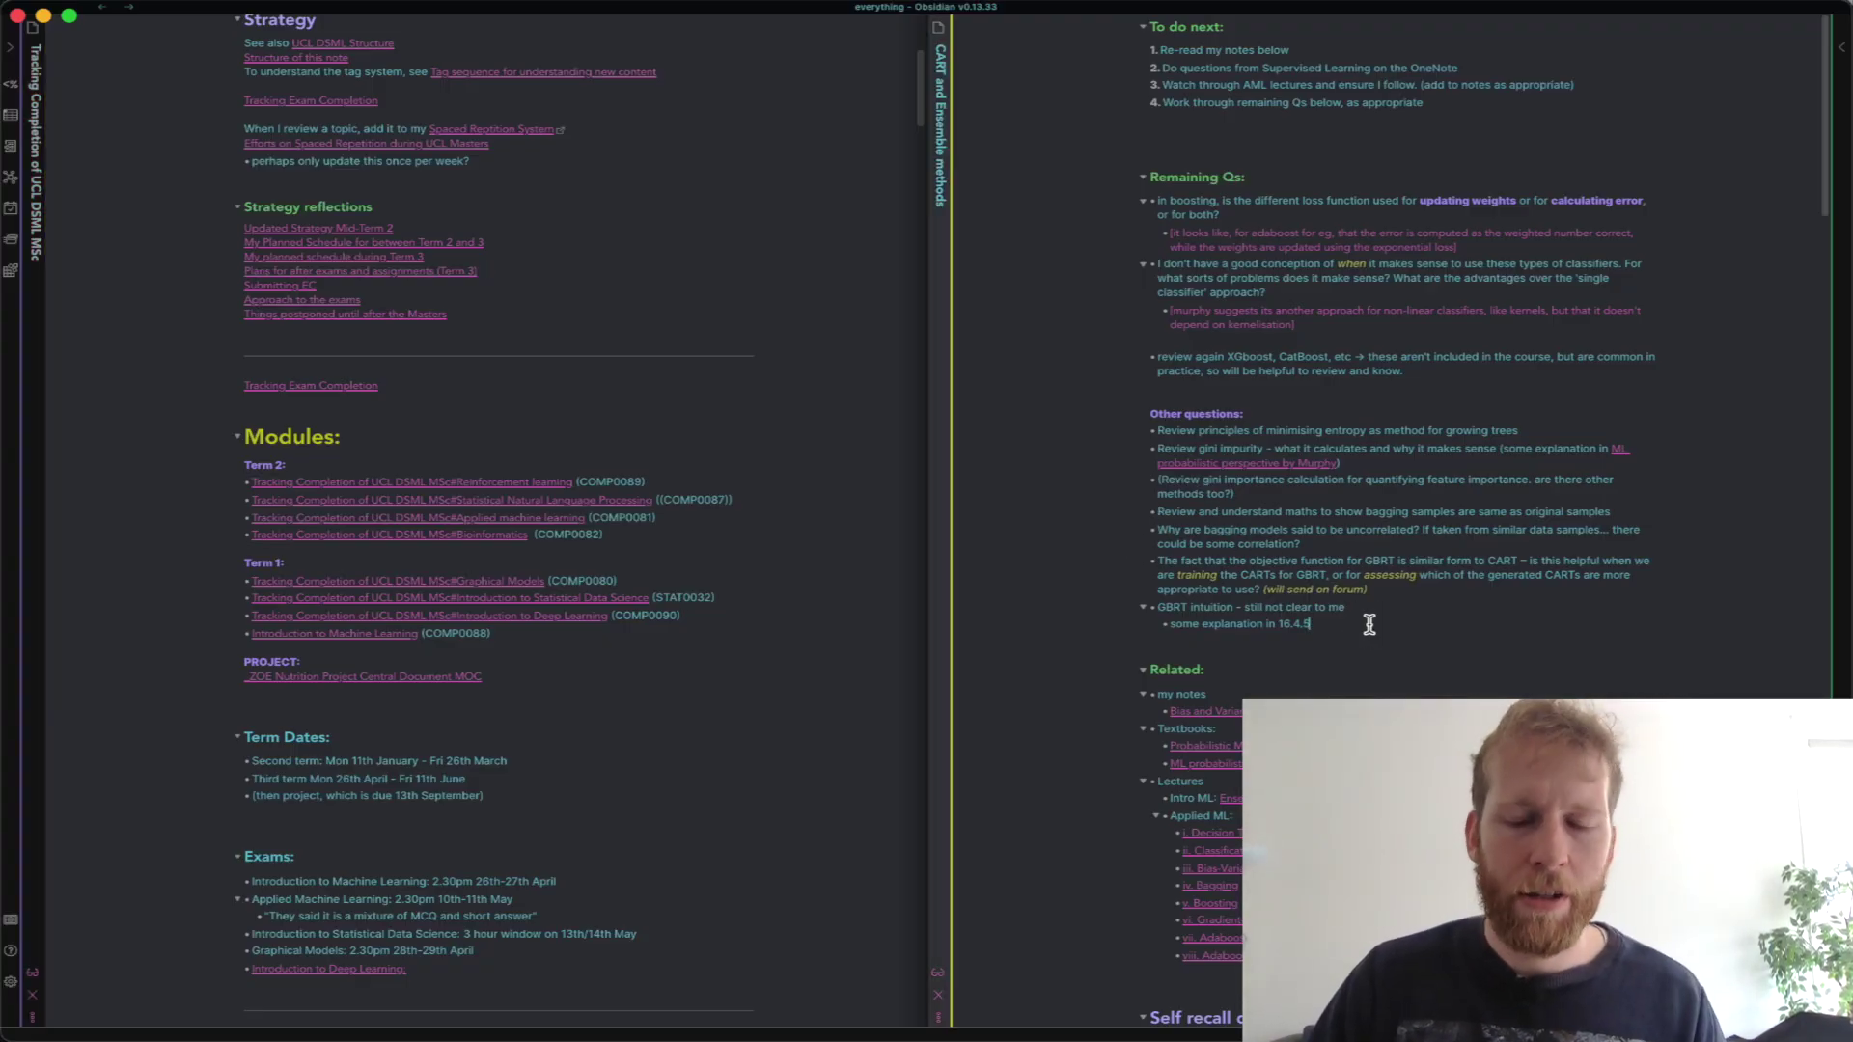
{"action": "key", "text": "super+Tab"}
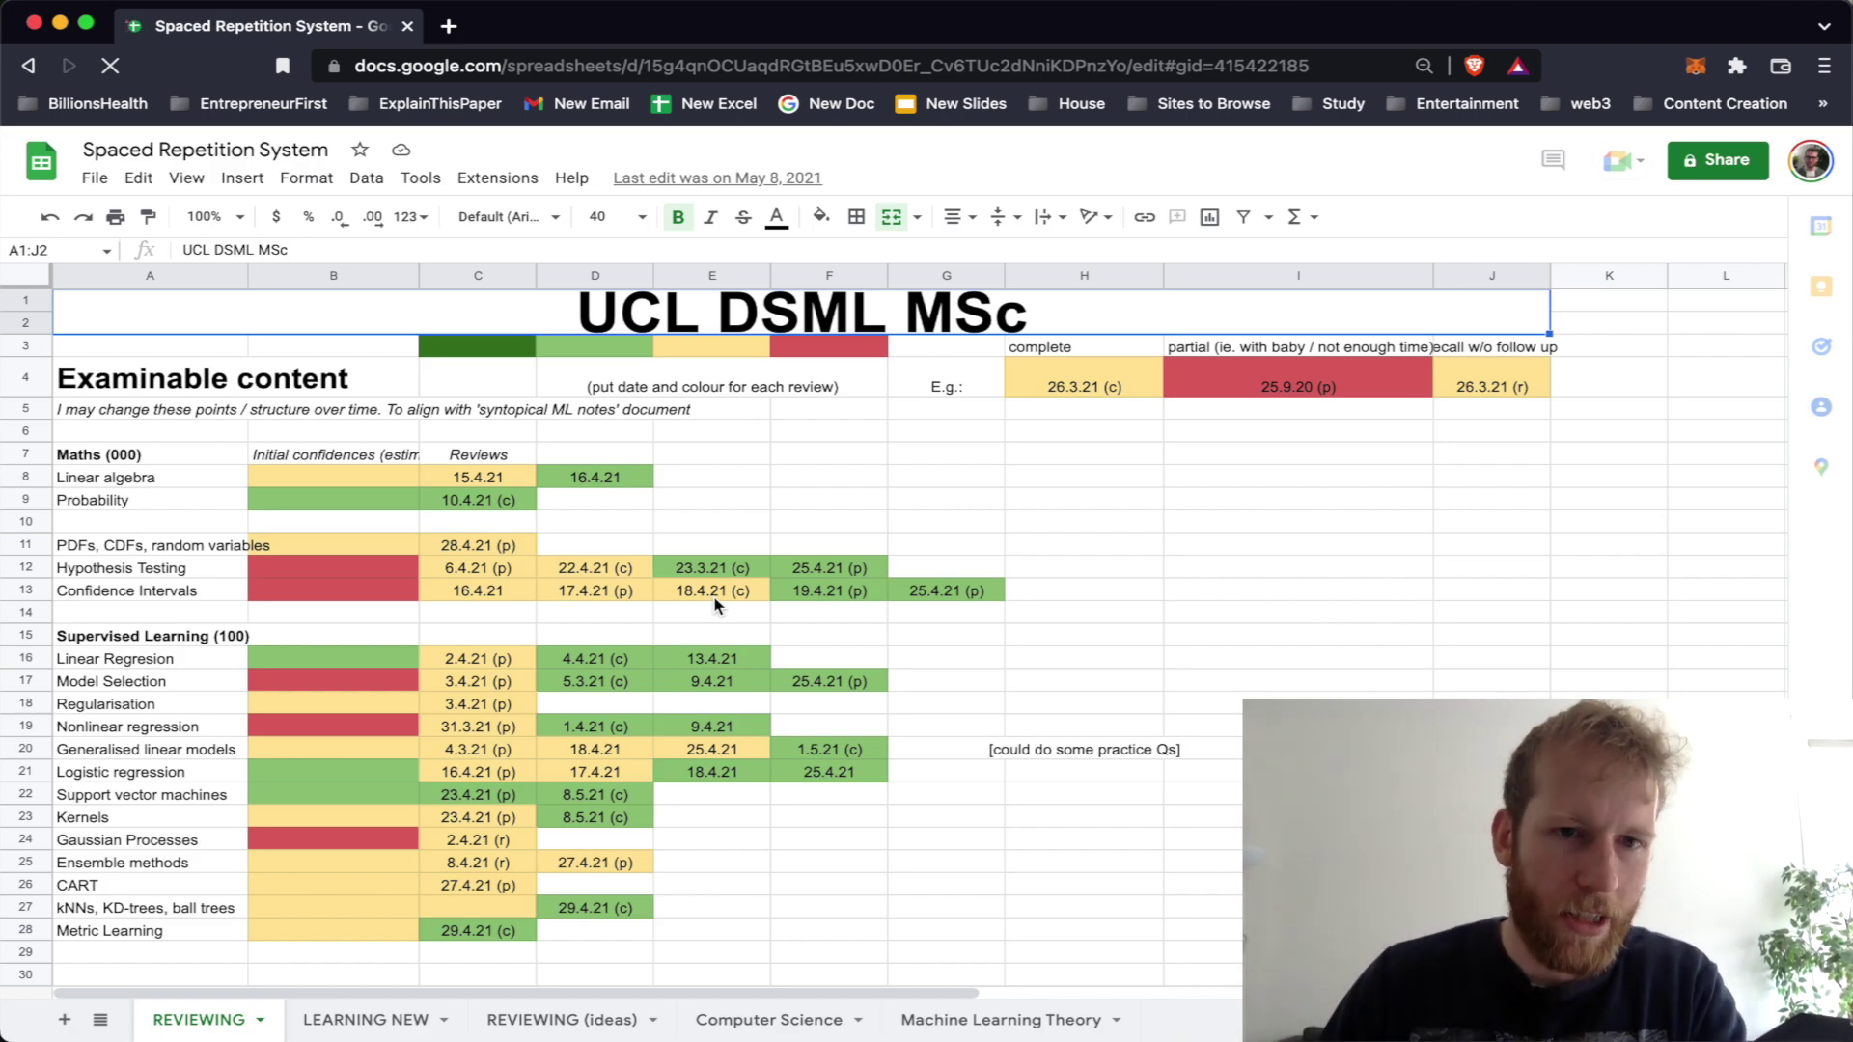
{"action": "left_click", "coordinate": [183, 430]}
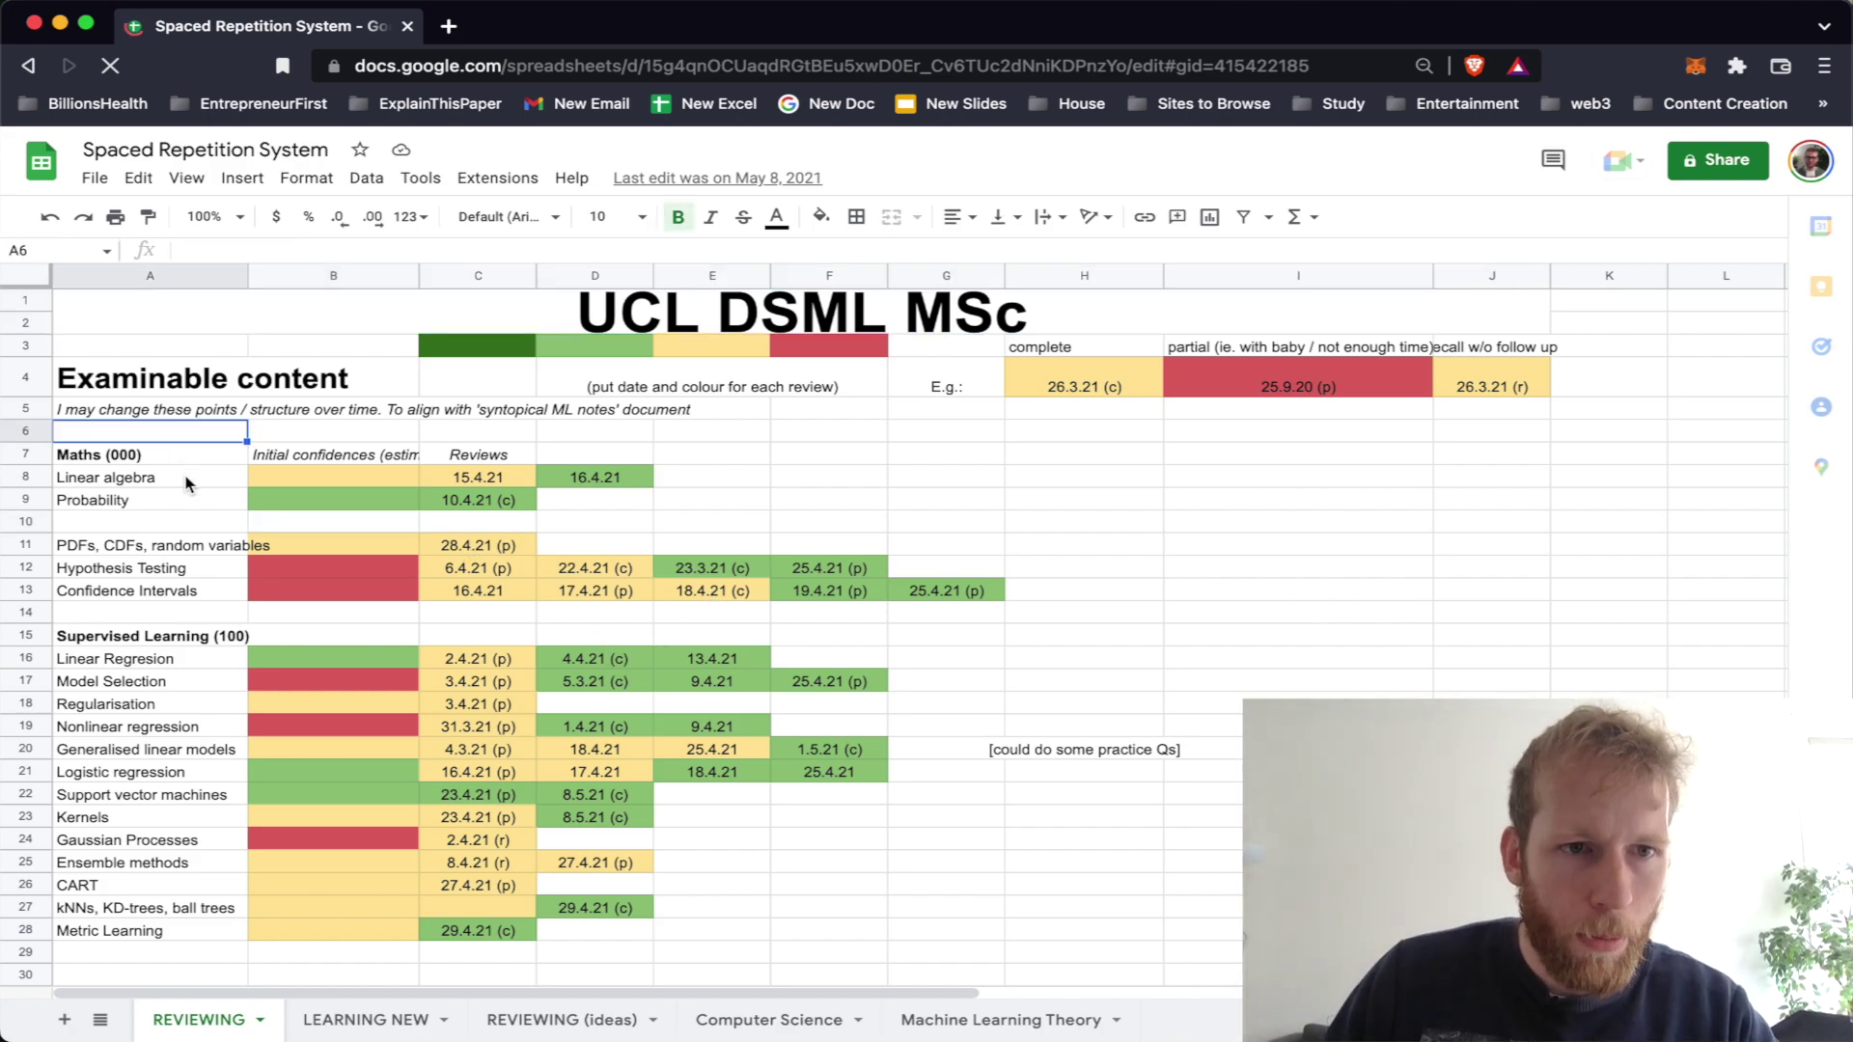
{"action": "scroll", "coordinate": [189, 483], "scroll_direction": "down", "scroll_amount": 1}
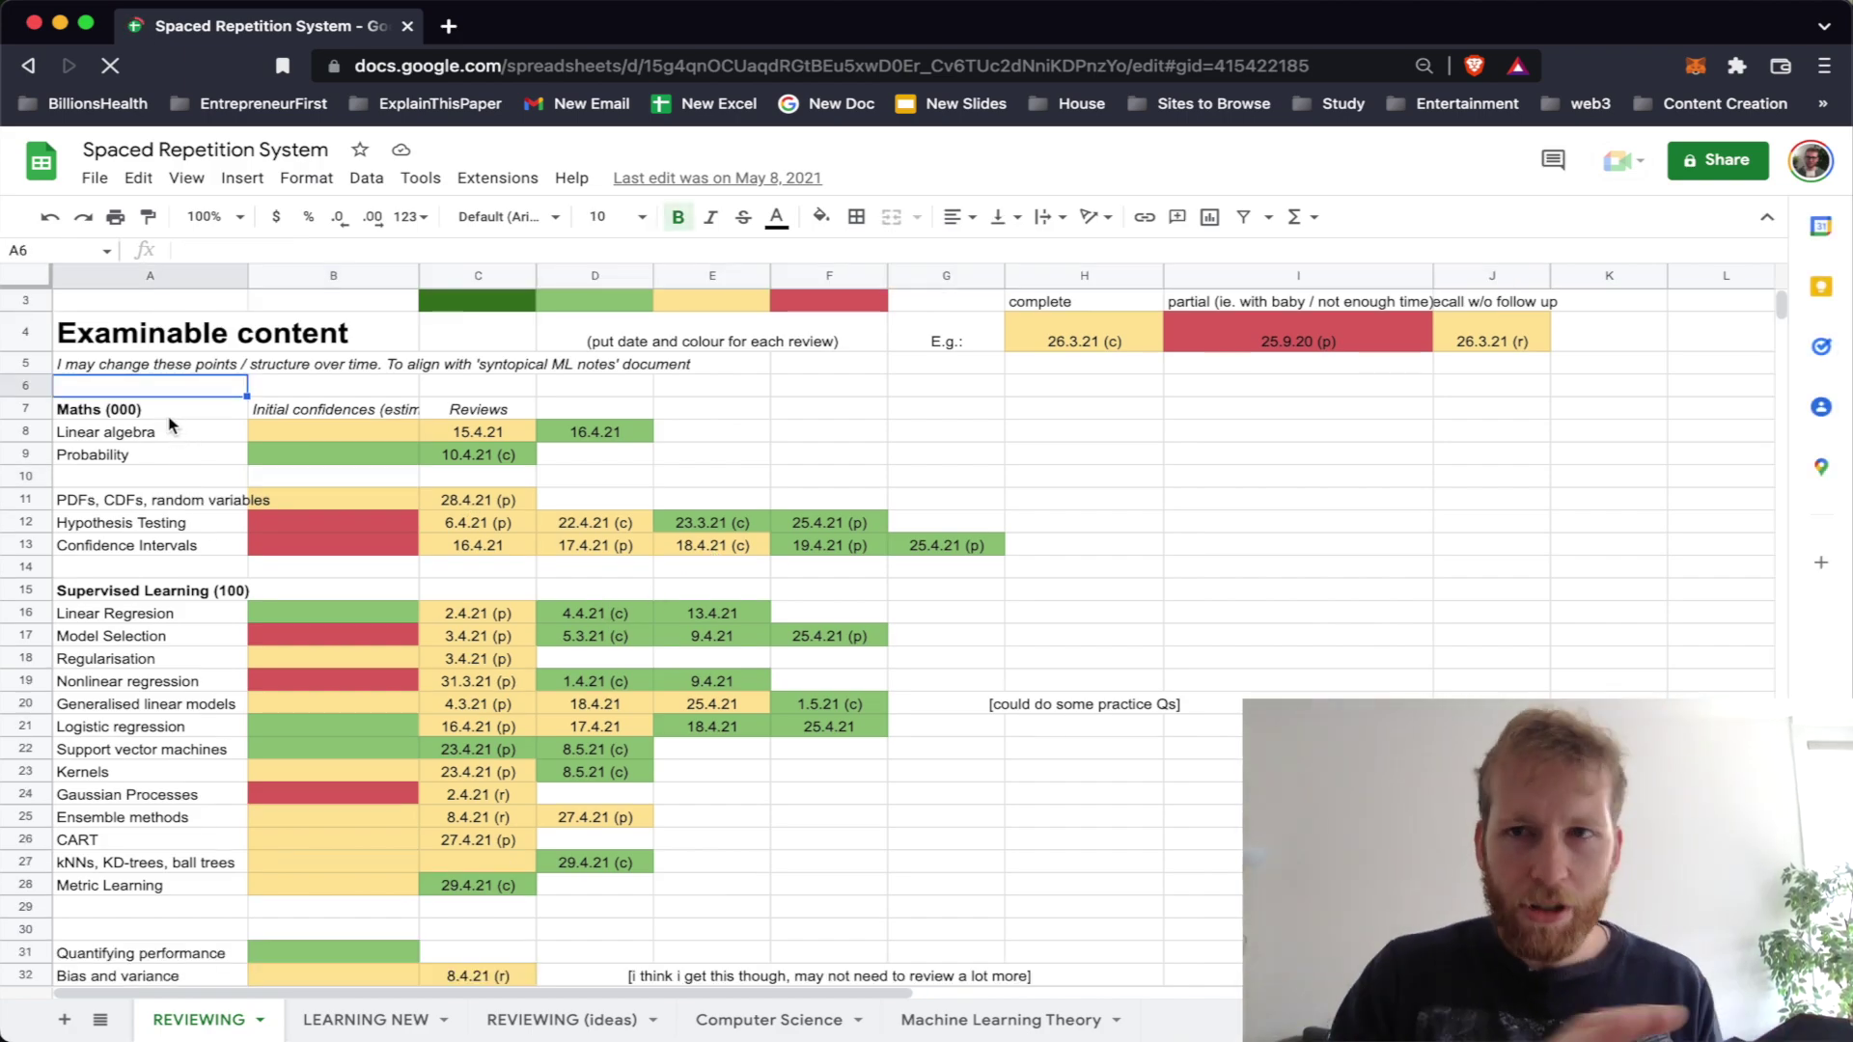
{"action": "left_click", "coordinate": [193, 591]}
{"action": "left_click", "coordinate": [200, 703]}
{"action": "scroll", "coordinate": [201, 705], "scroll_direction": "down", "scroll_amount": 1}
{"action": "scroll", "coordinate": [201, 704], "scroll_direction": "down", "scroll_amount": 6}
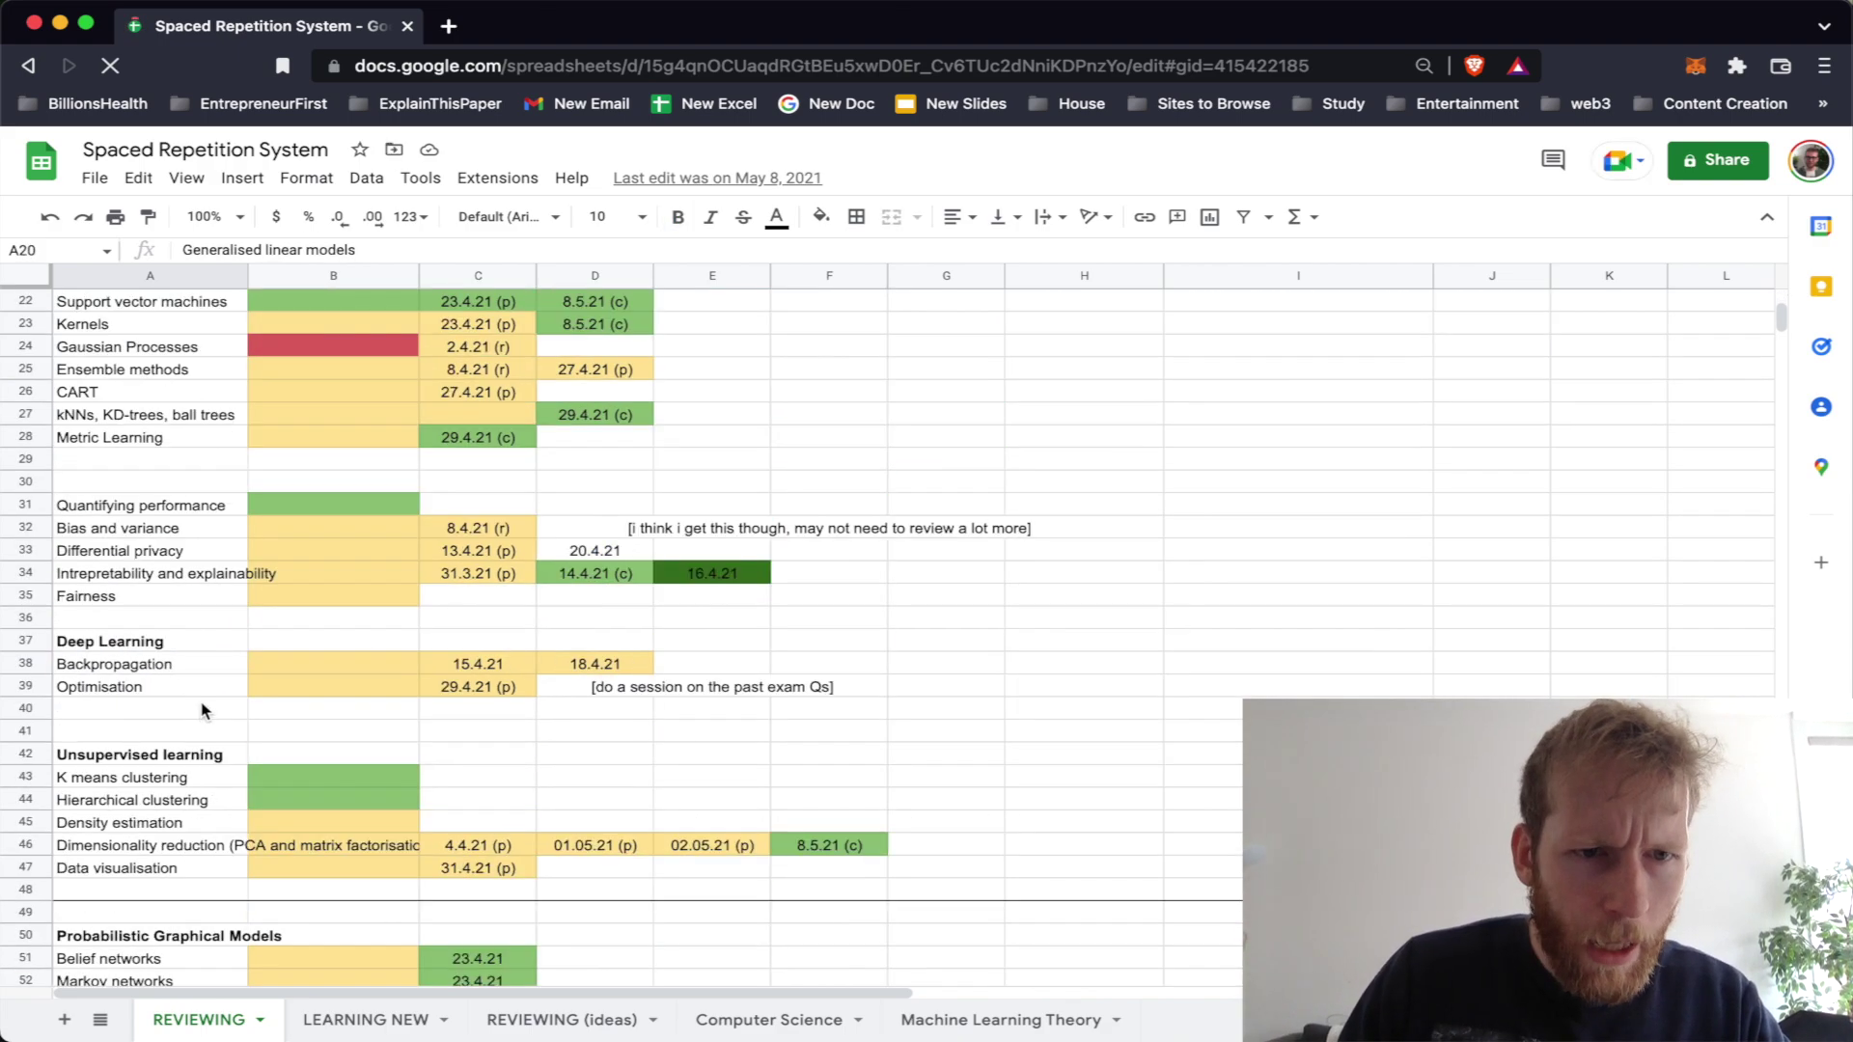
Select the Initial confidences (estimated) heading and examine the colour-coded confidences down to Probabilistic Graphical Models.
{"action": "scroll", "coordinate": [344, 333], "scroll_direction": "up", "scroll_amount": 8}
{"action": "left_click", "coordinate": [325, 461]}
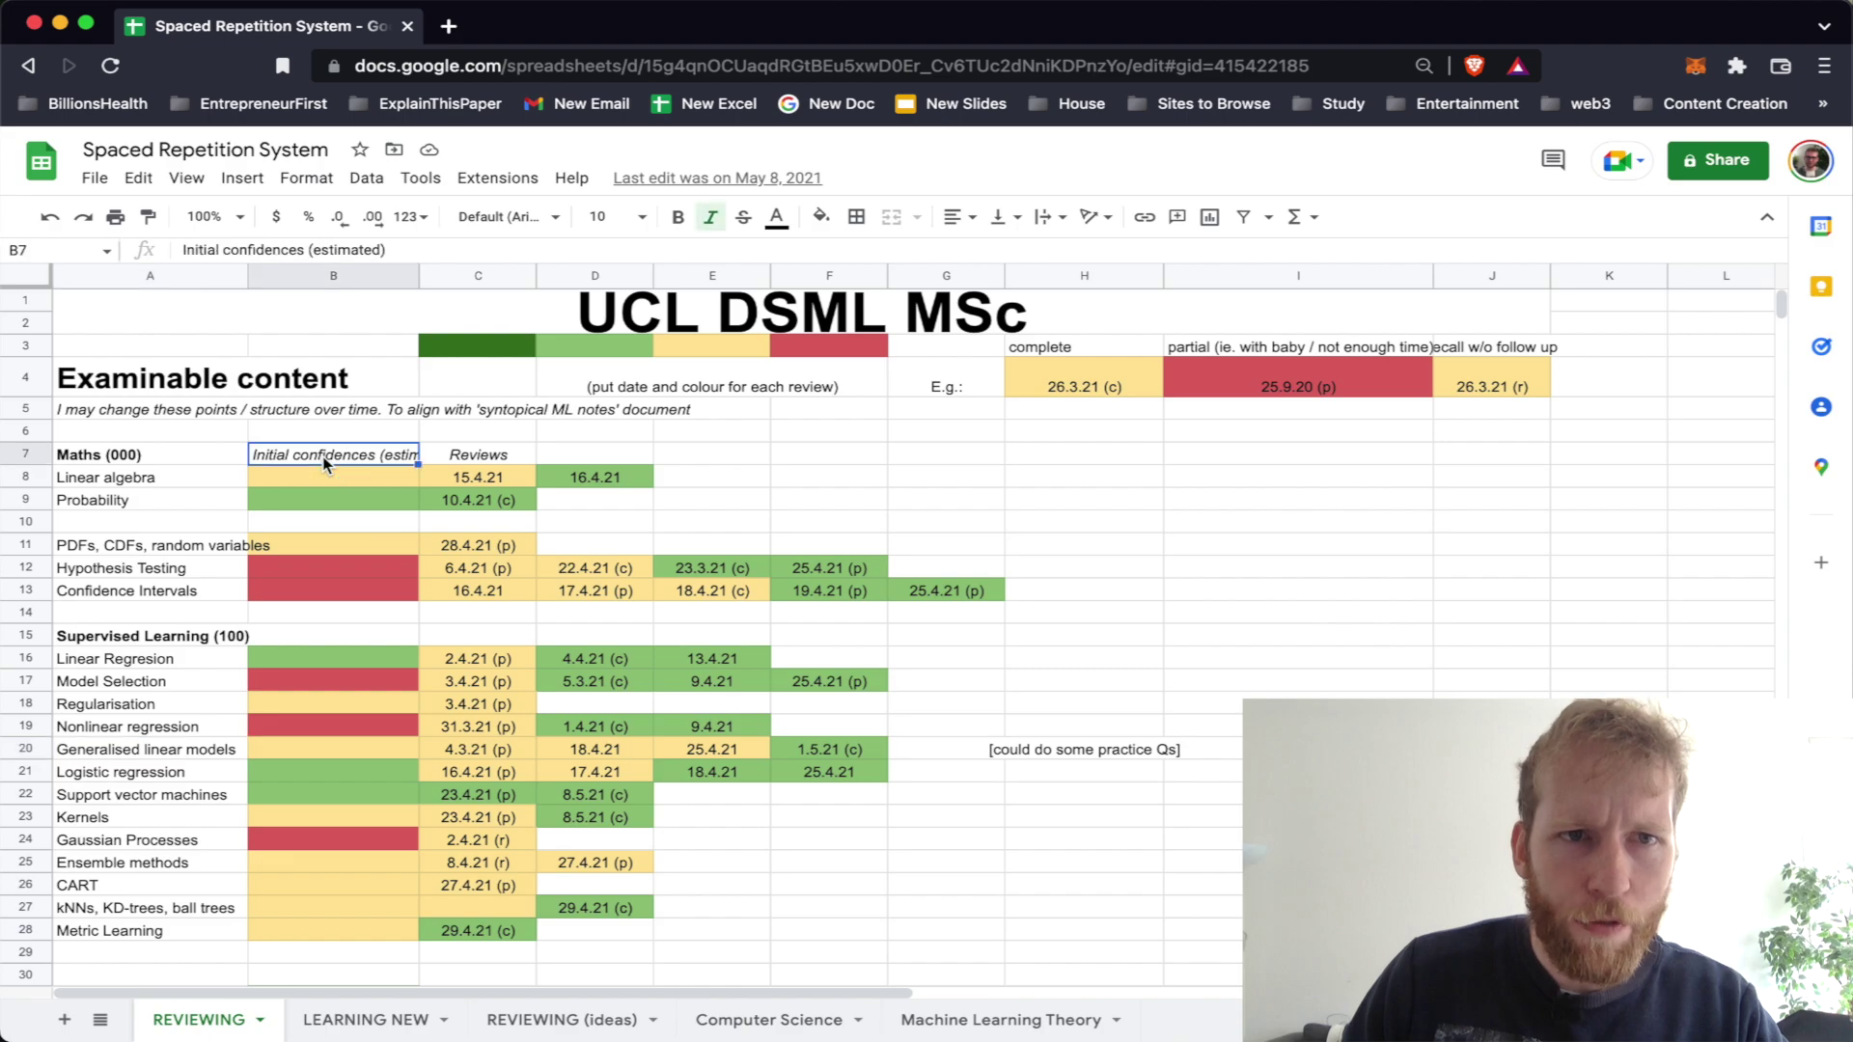
{"action": "scroll", "coordinate": [324, 478], "scroll_direction": "down", "scroll_amount": 10}
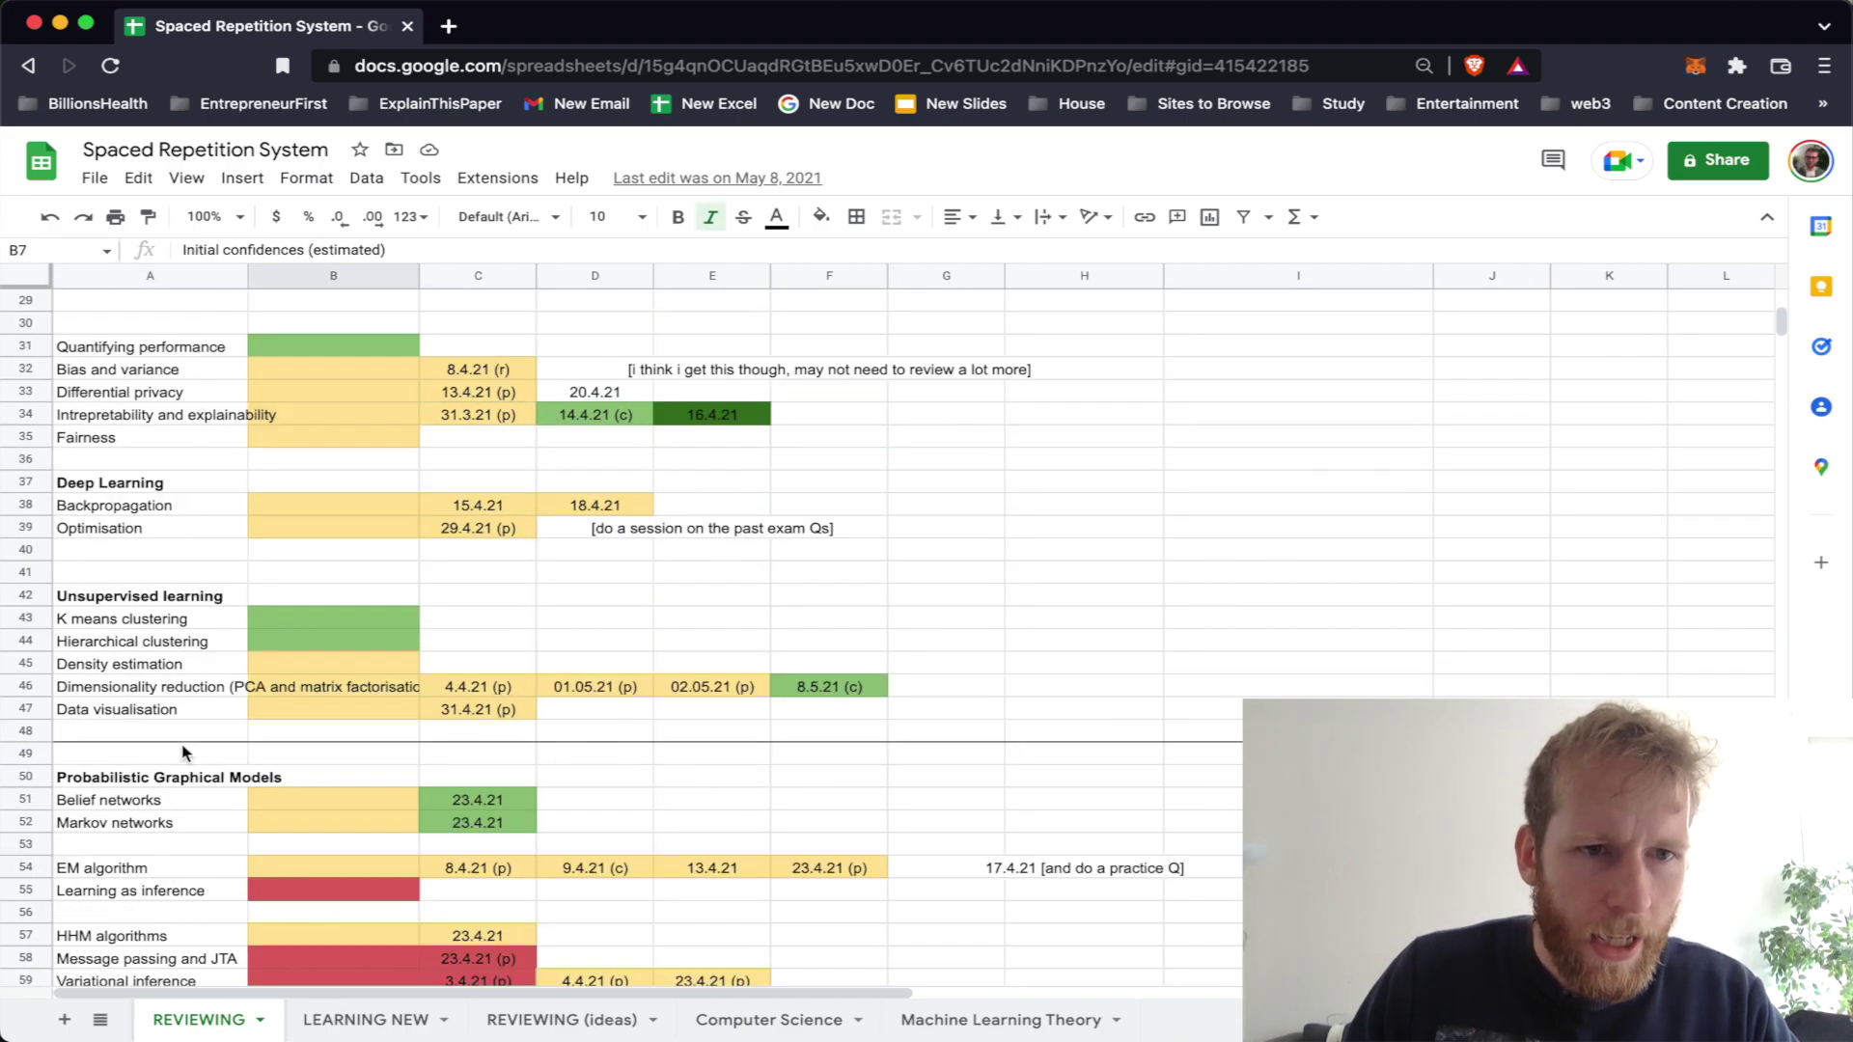
{"action": "scroll", "coordinate": [188, 743], "scroll_direction": "down", "scroll_amount": 3}
Point out the initial confidence cell for Hypothesis Testing and the first review dates for PDFs, CDFs, random variables and Hypothesis Testing.
{"action": "scroll", "coordinate": [289, 733], "scroll_direction": "up", "scroll_amount": 10}
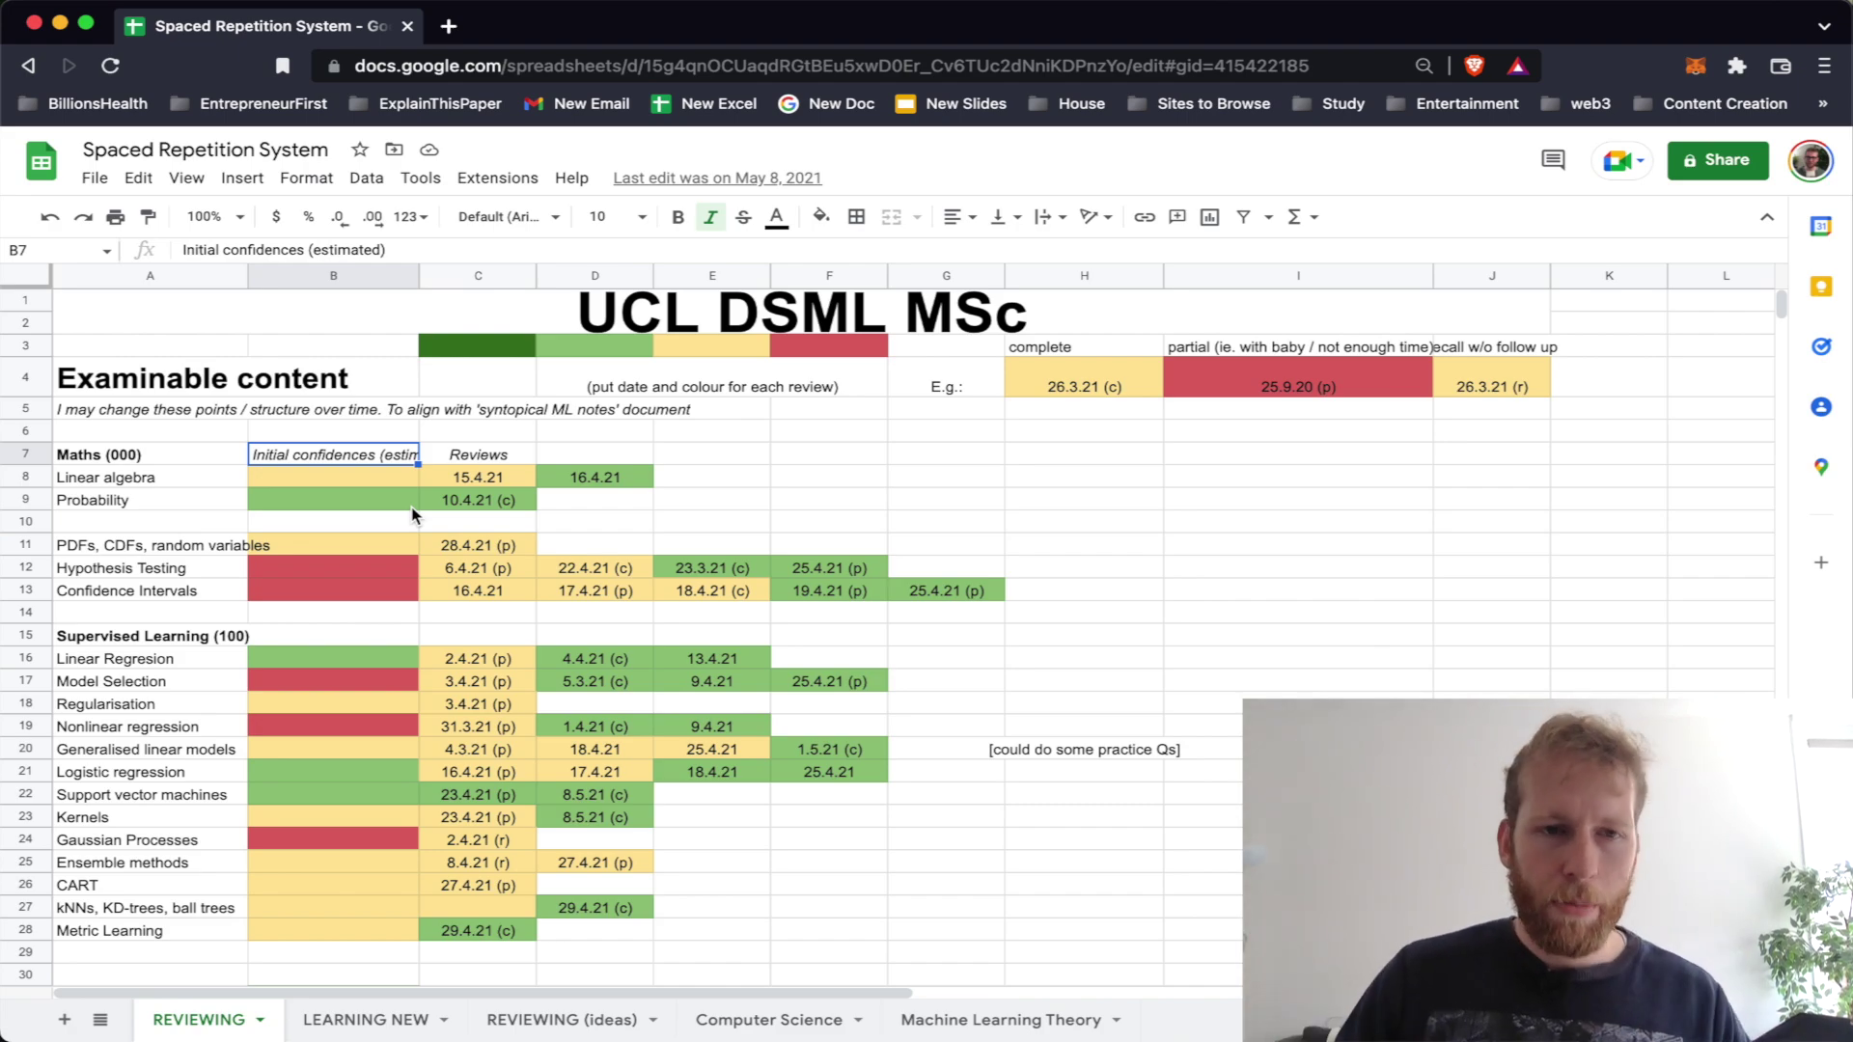
{"action": "left_click", "coordinate": [377, 571]}
{"action": "left_click", "coordinate": [446, 548]}
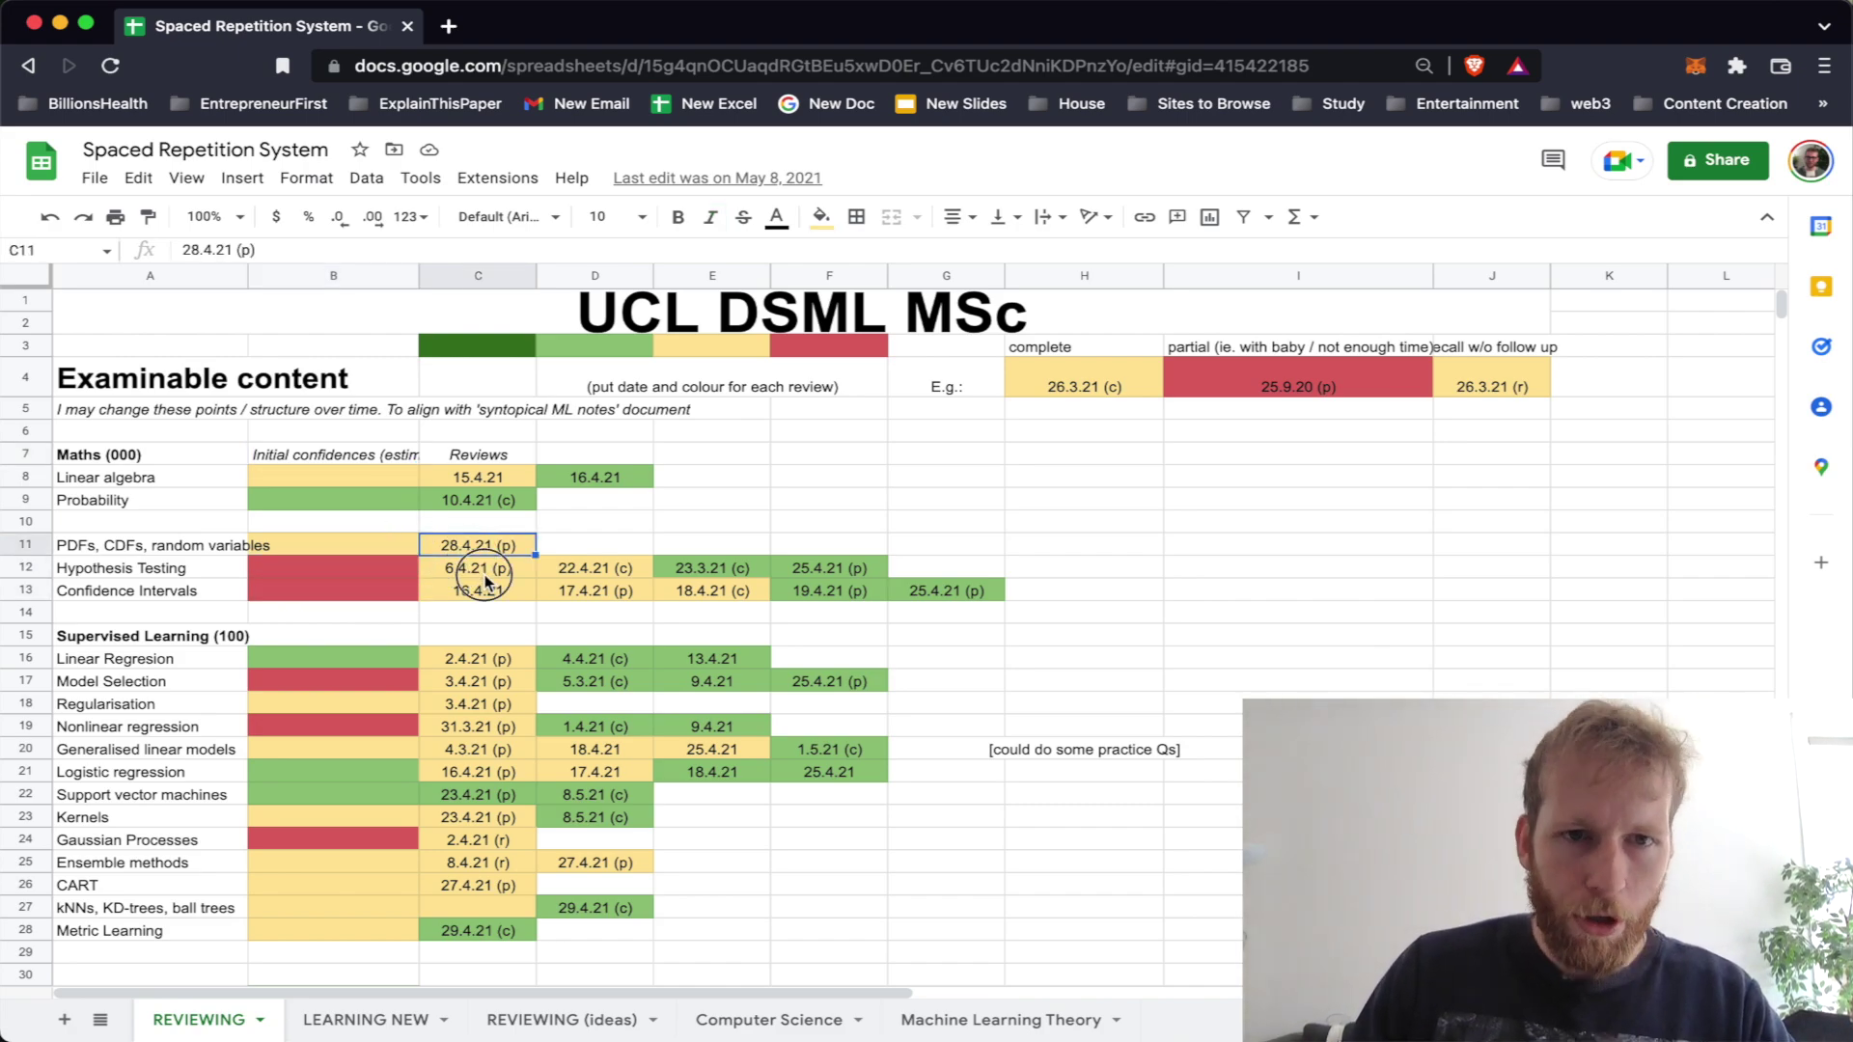
{"action": "left_click", "coordinate": [489, 571]}
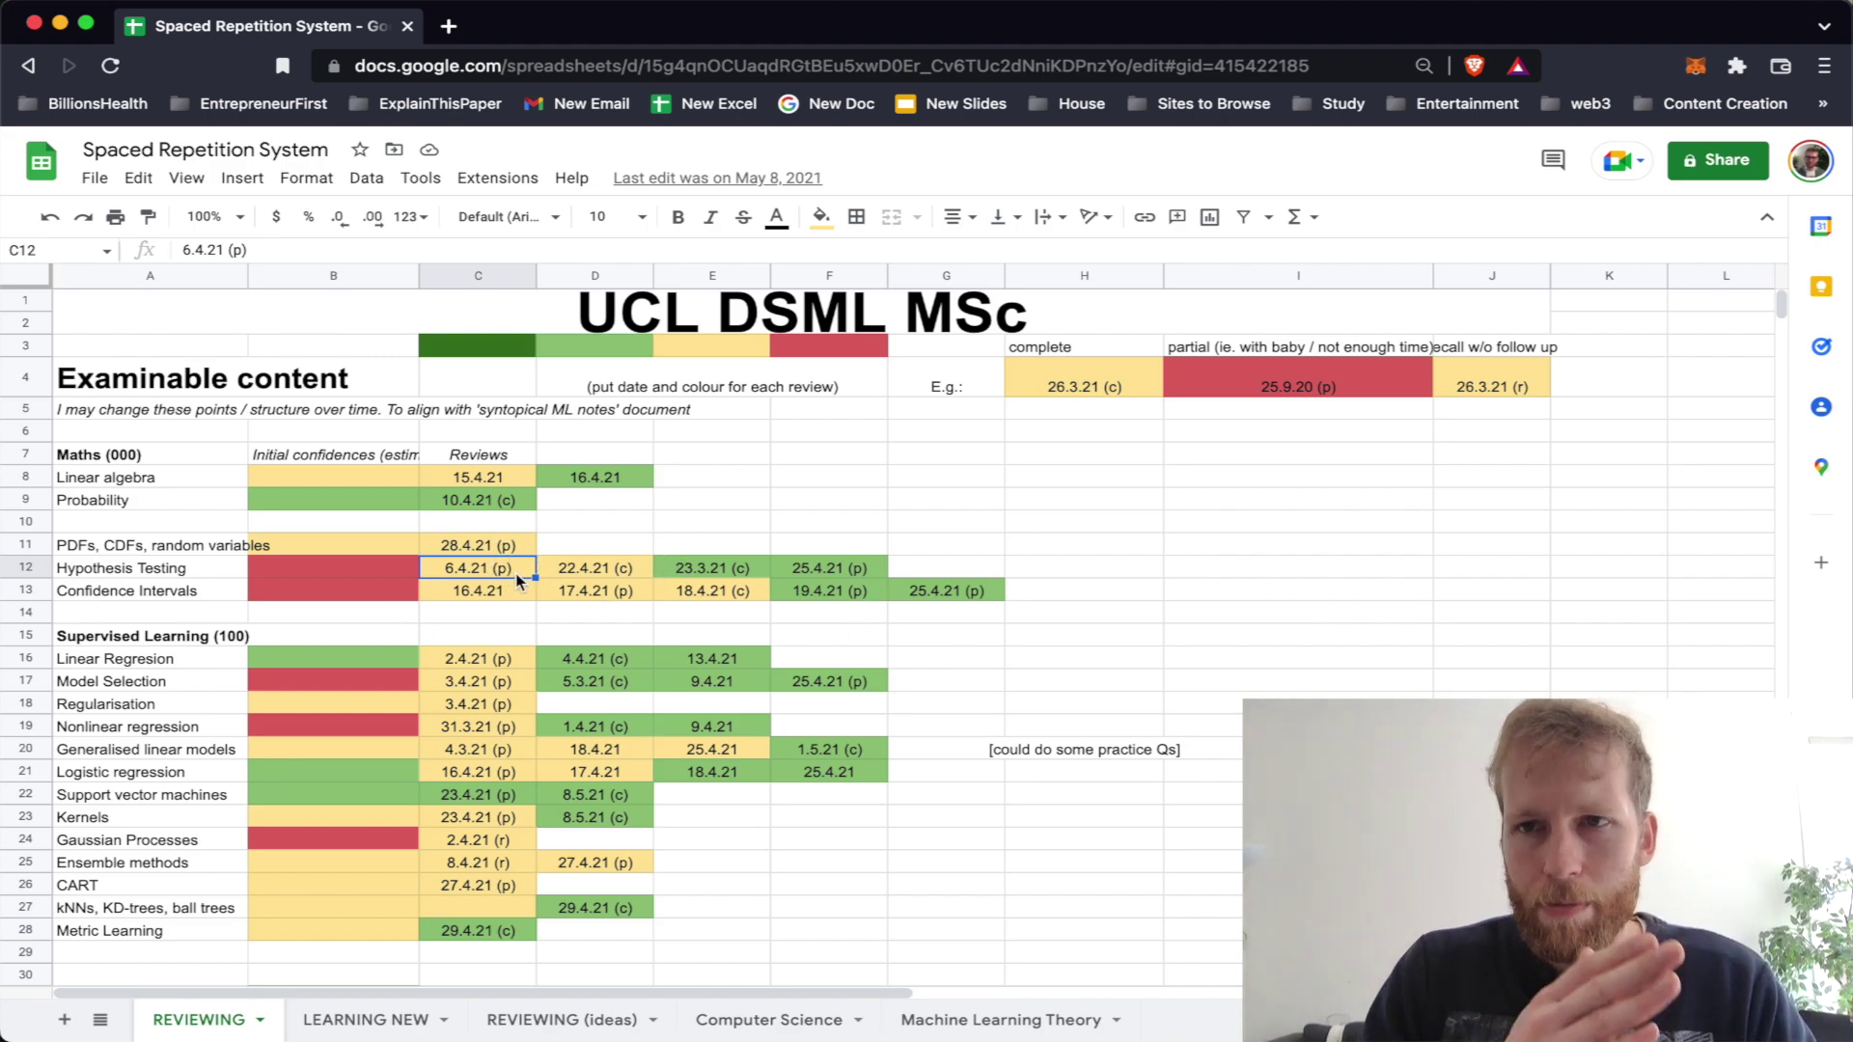
Select the Confidence Intervals row and trace its review dates through to the last one, comparing them with the Metric Learning review.
{"action": "left_click", "coordinate": [26, 590]}
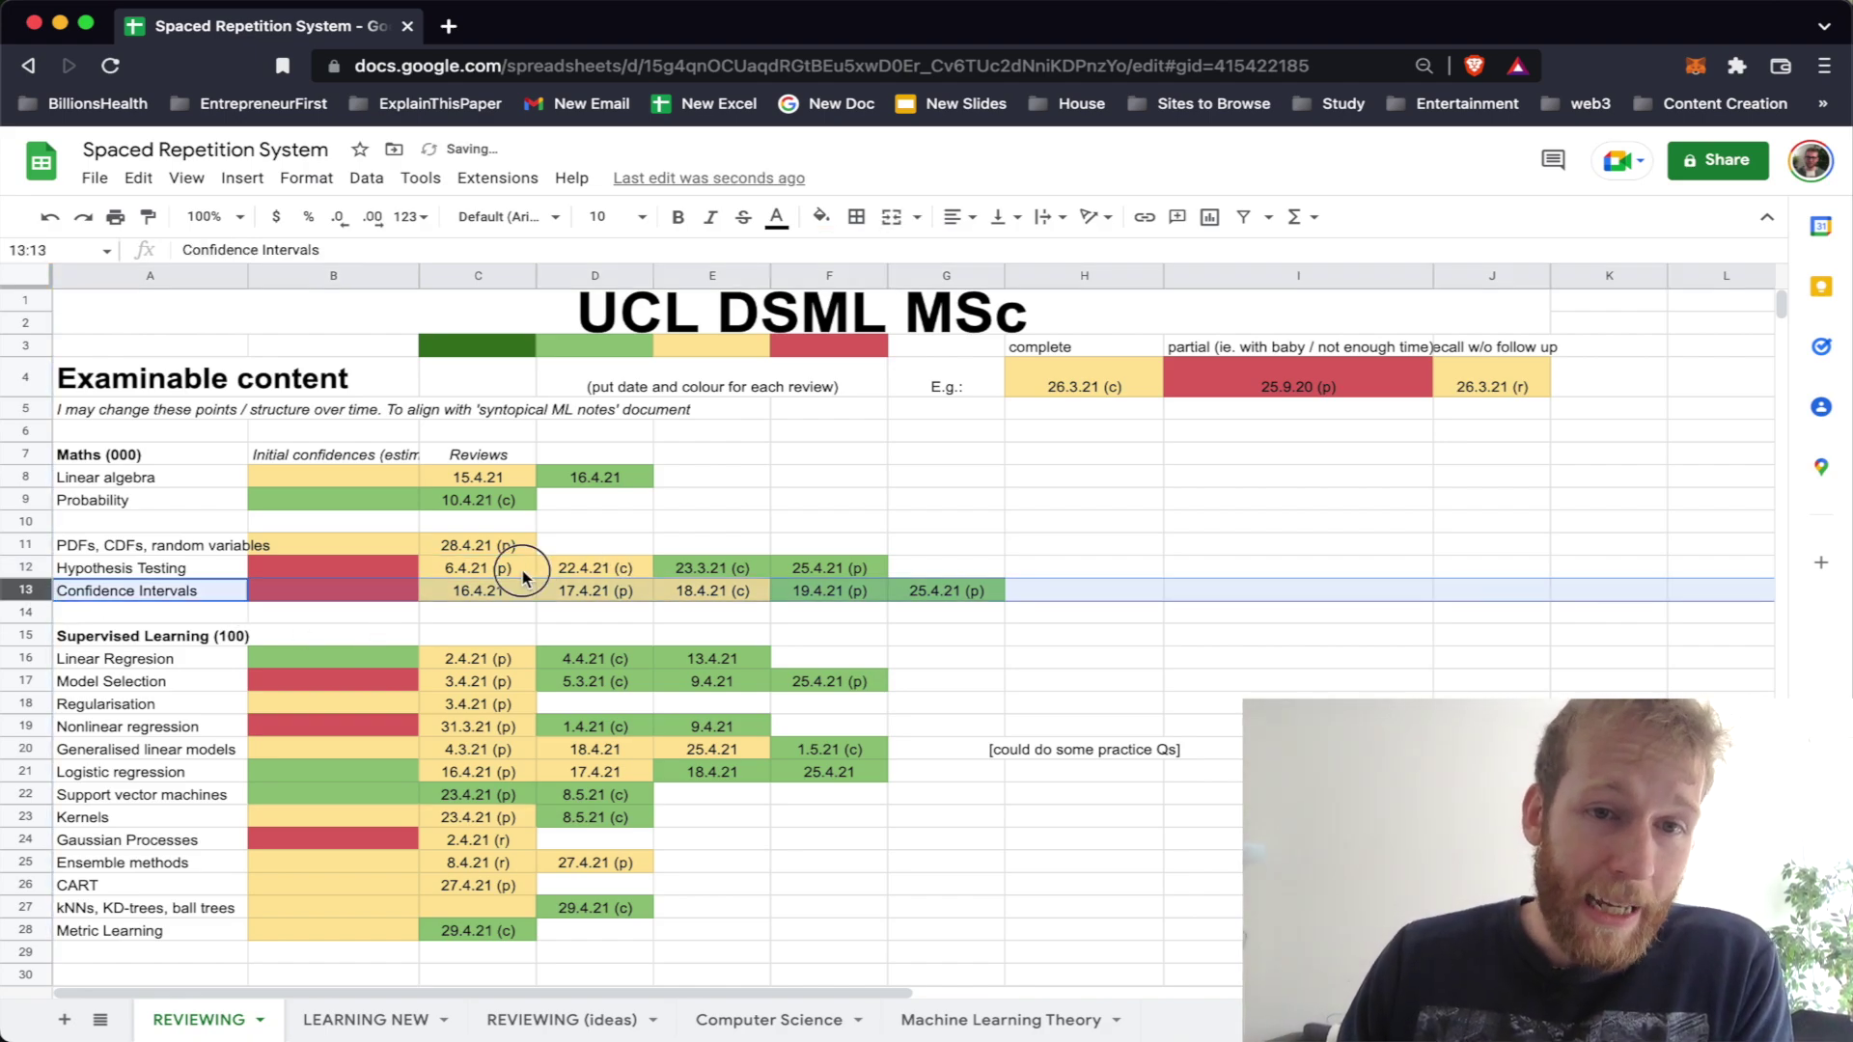
{"action": "left_click", "coordinate": [597, 590]}
{"action": "left_click", "coordinate": [673, 596]}
{"action": "left_click", "coordinate": [817, 592]}
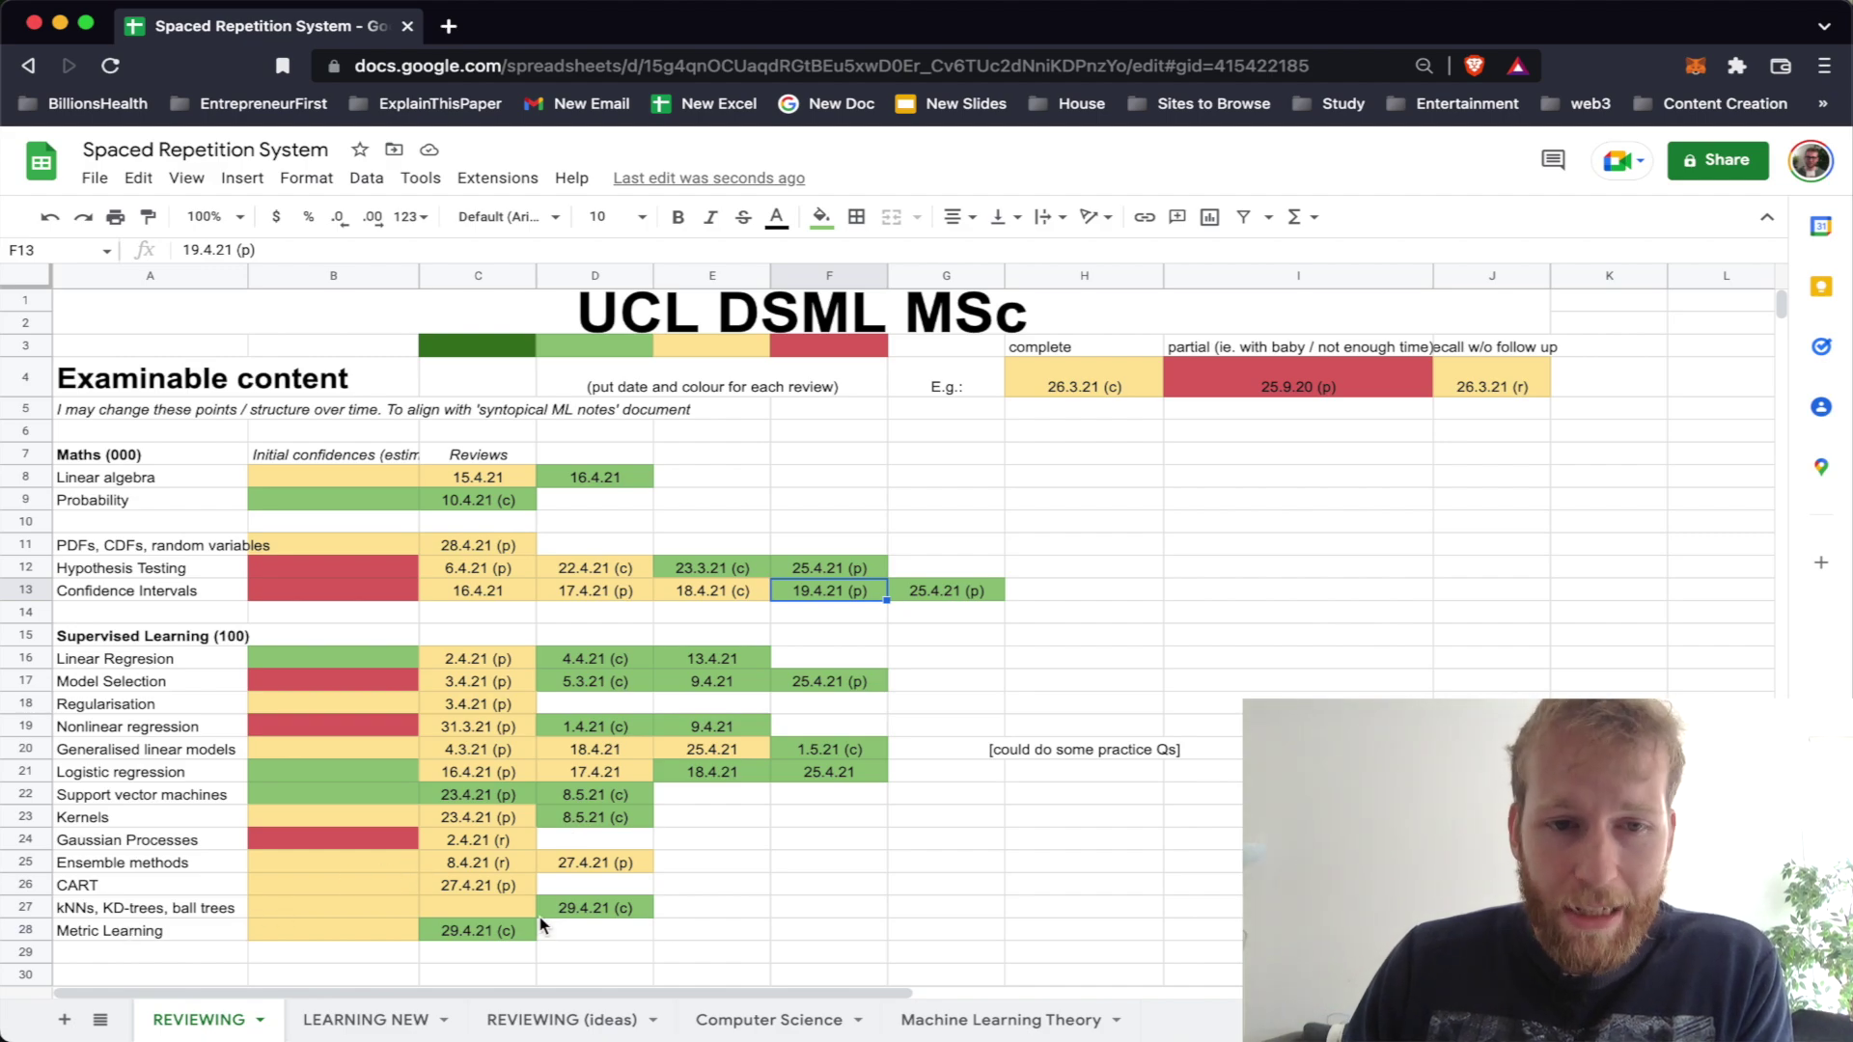
{"action": "left_click", "coordinate": [473, 932]}
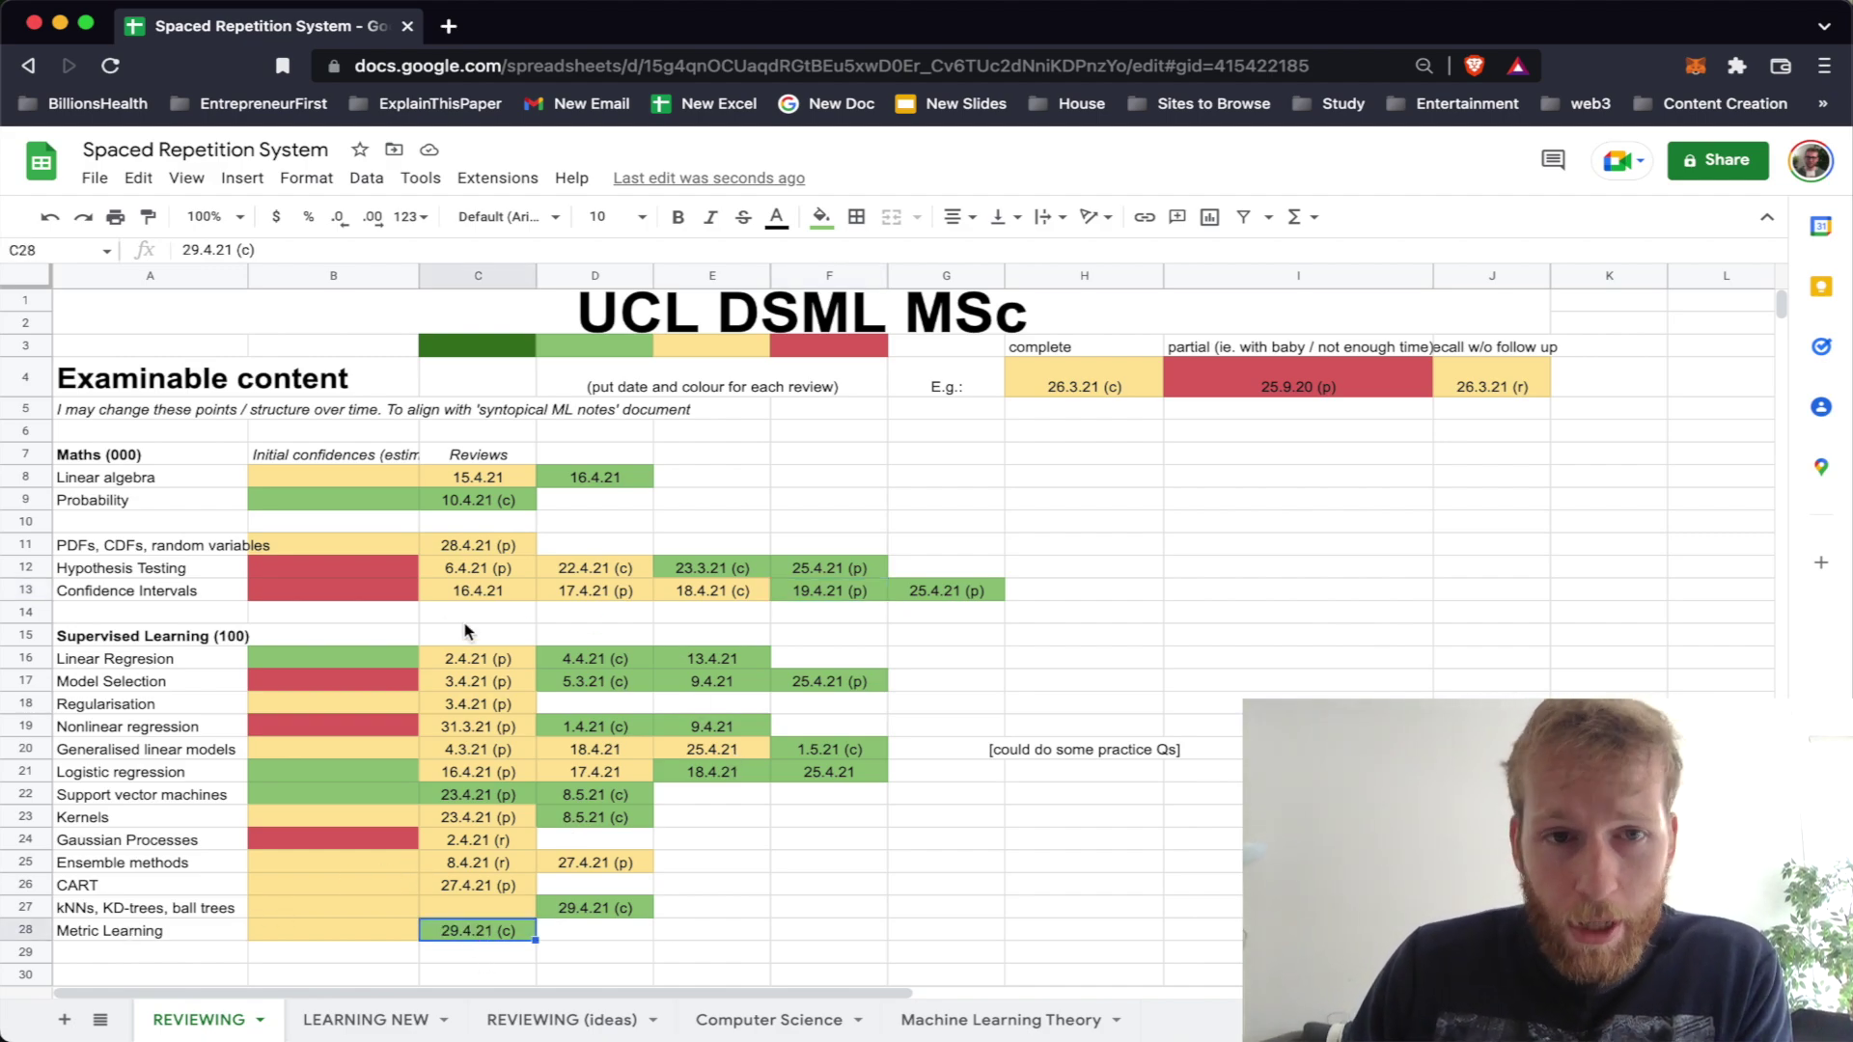
{"action": "left_click_drag", "start_coordinate": [509, 595], "coordinate": [965, 591]}
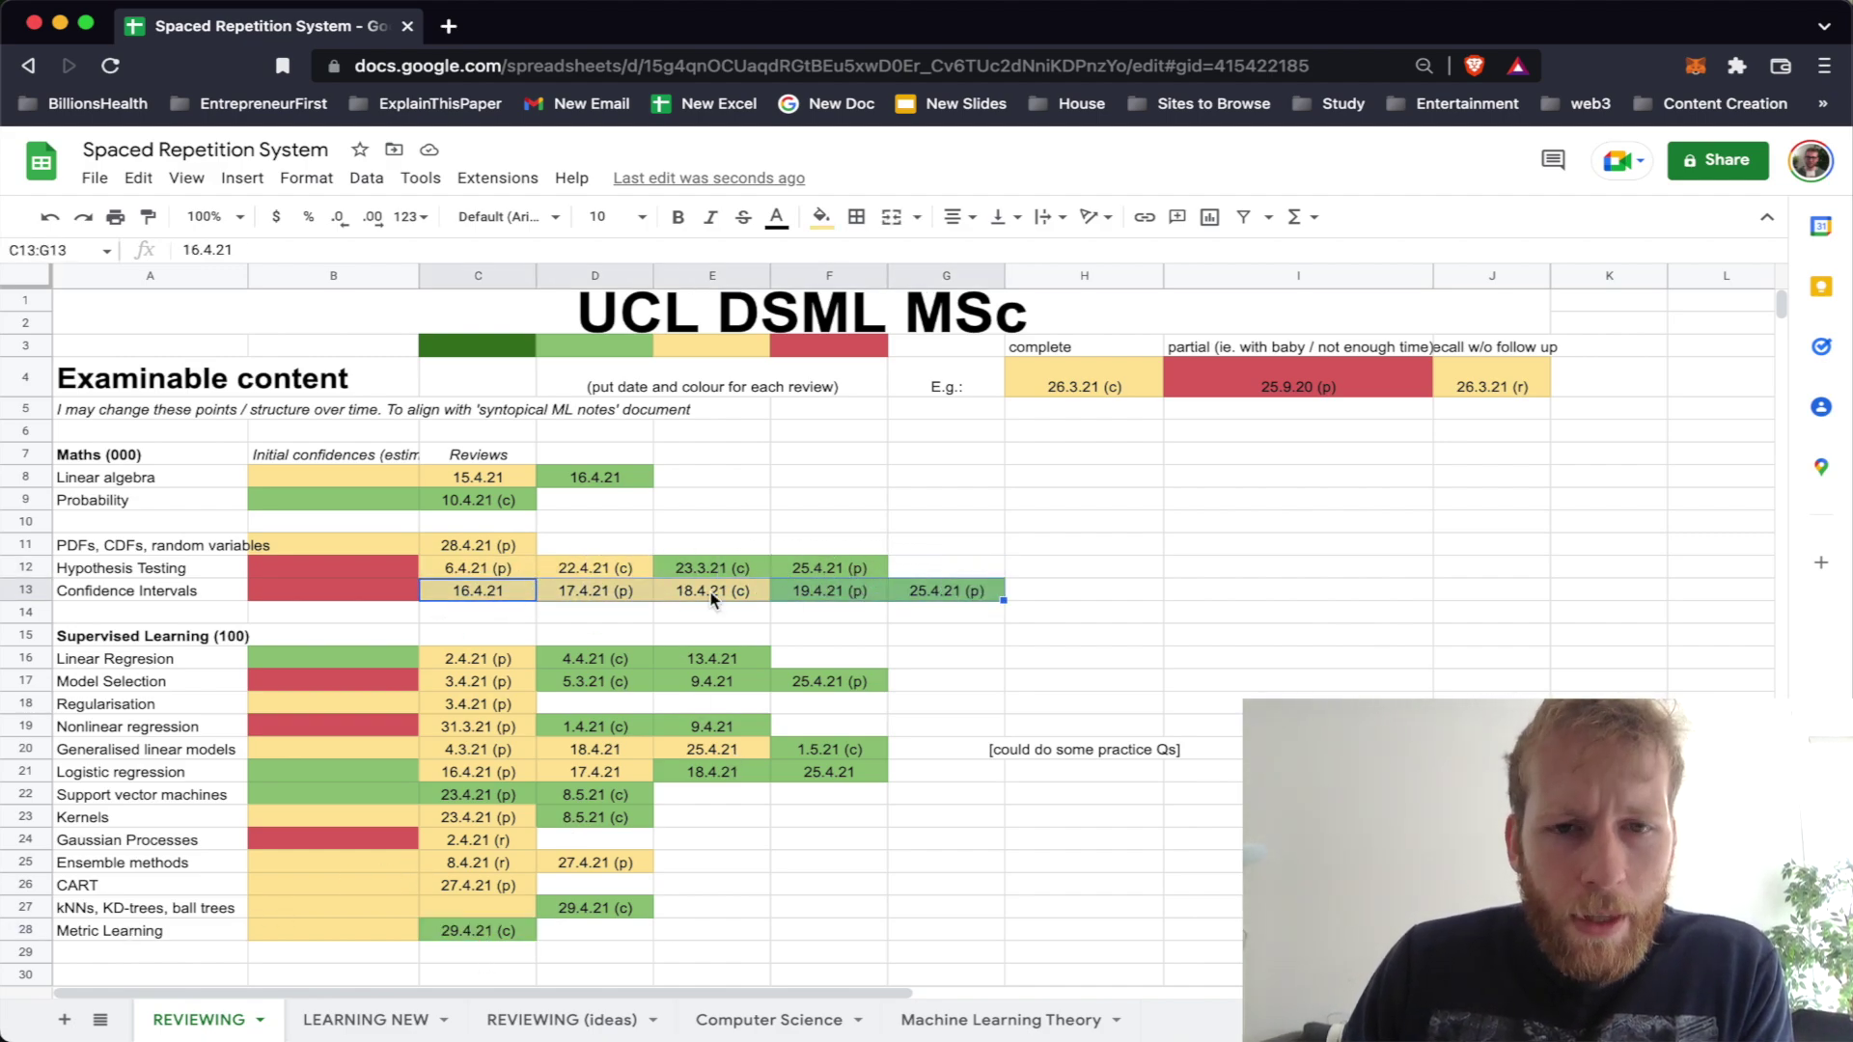
{"action": "left_click", "coordinate": [969, 591]}
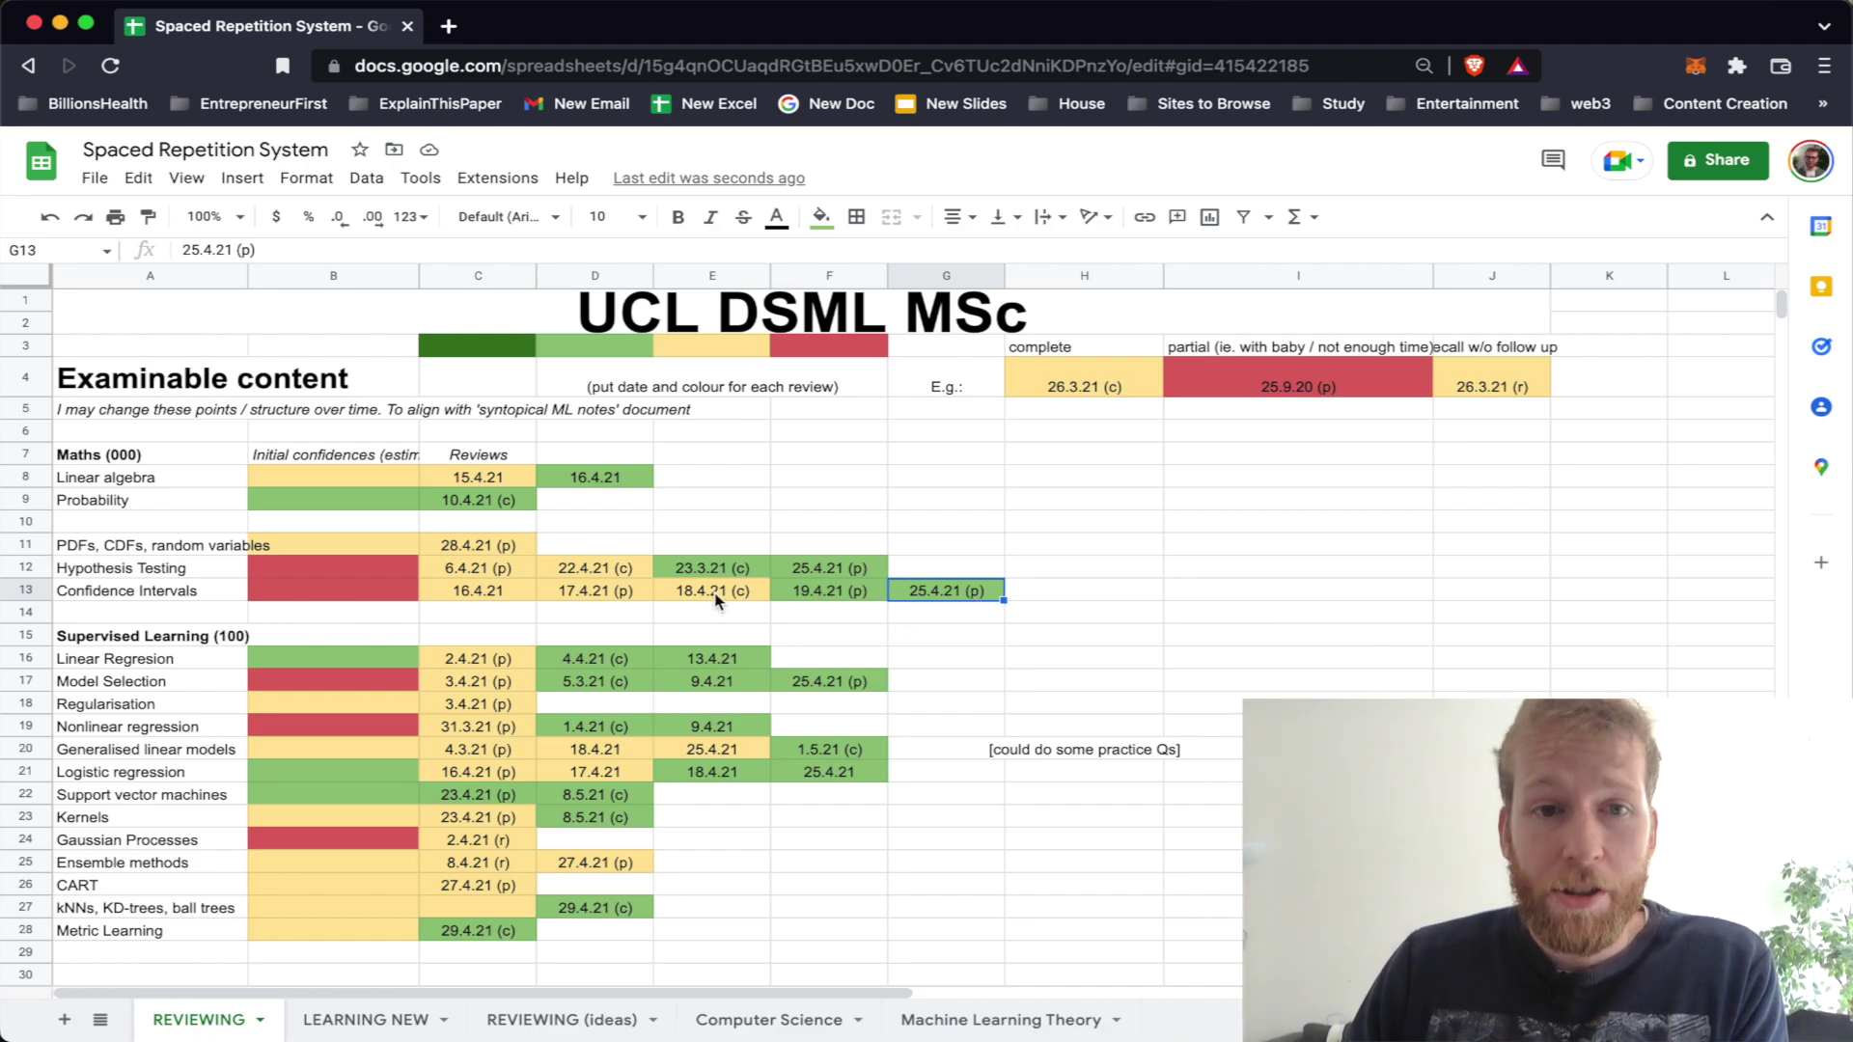
Look over the reviews of the remaining topics, from Supervised Learning down to Probabilistic Graphical Models and Information theory.
{"action": "scroll", "coordinate": [733, 581], "scroll_direction": "down", "scroll_amount": 10}
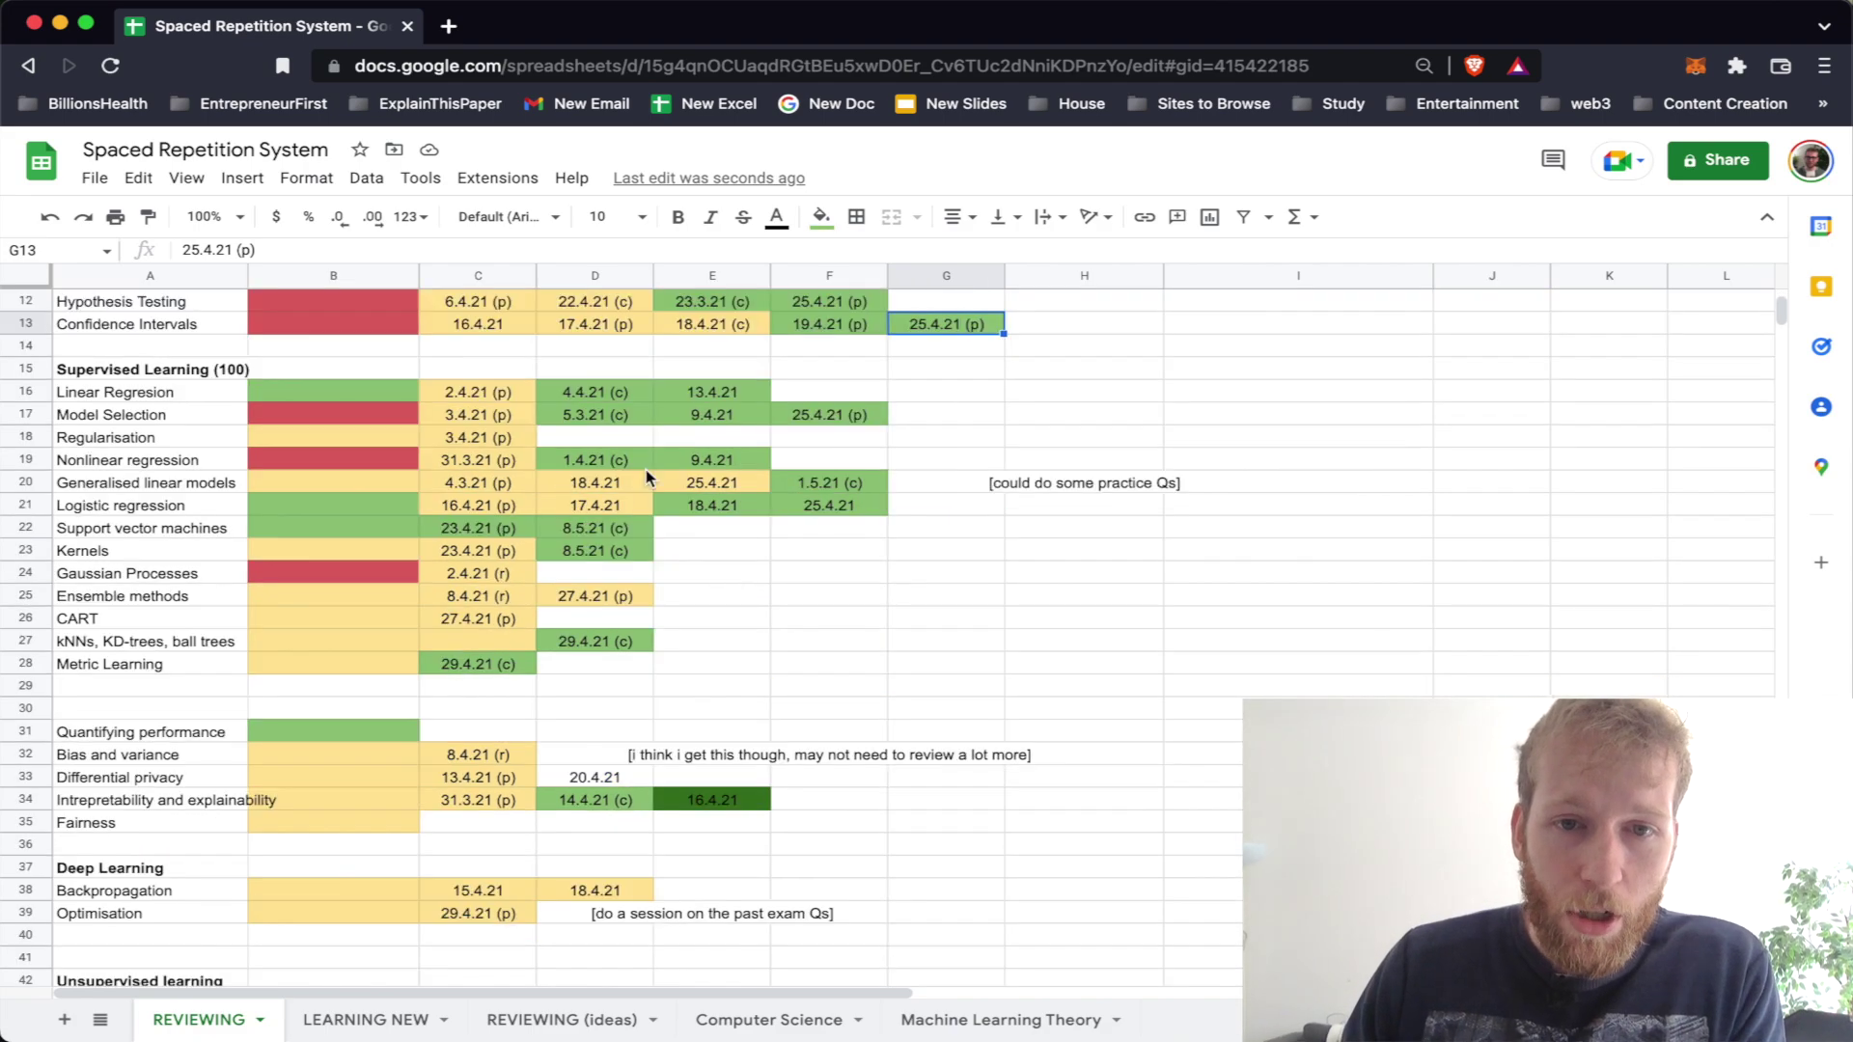
{"action": "scroll", "coordinate": [715, 721], "scroll_direction": "down", "scroll_amount": 4}
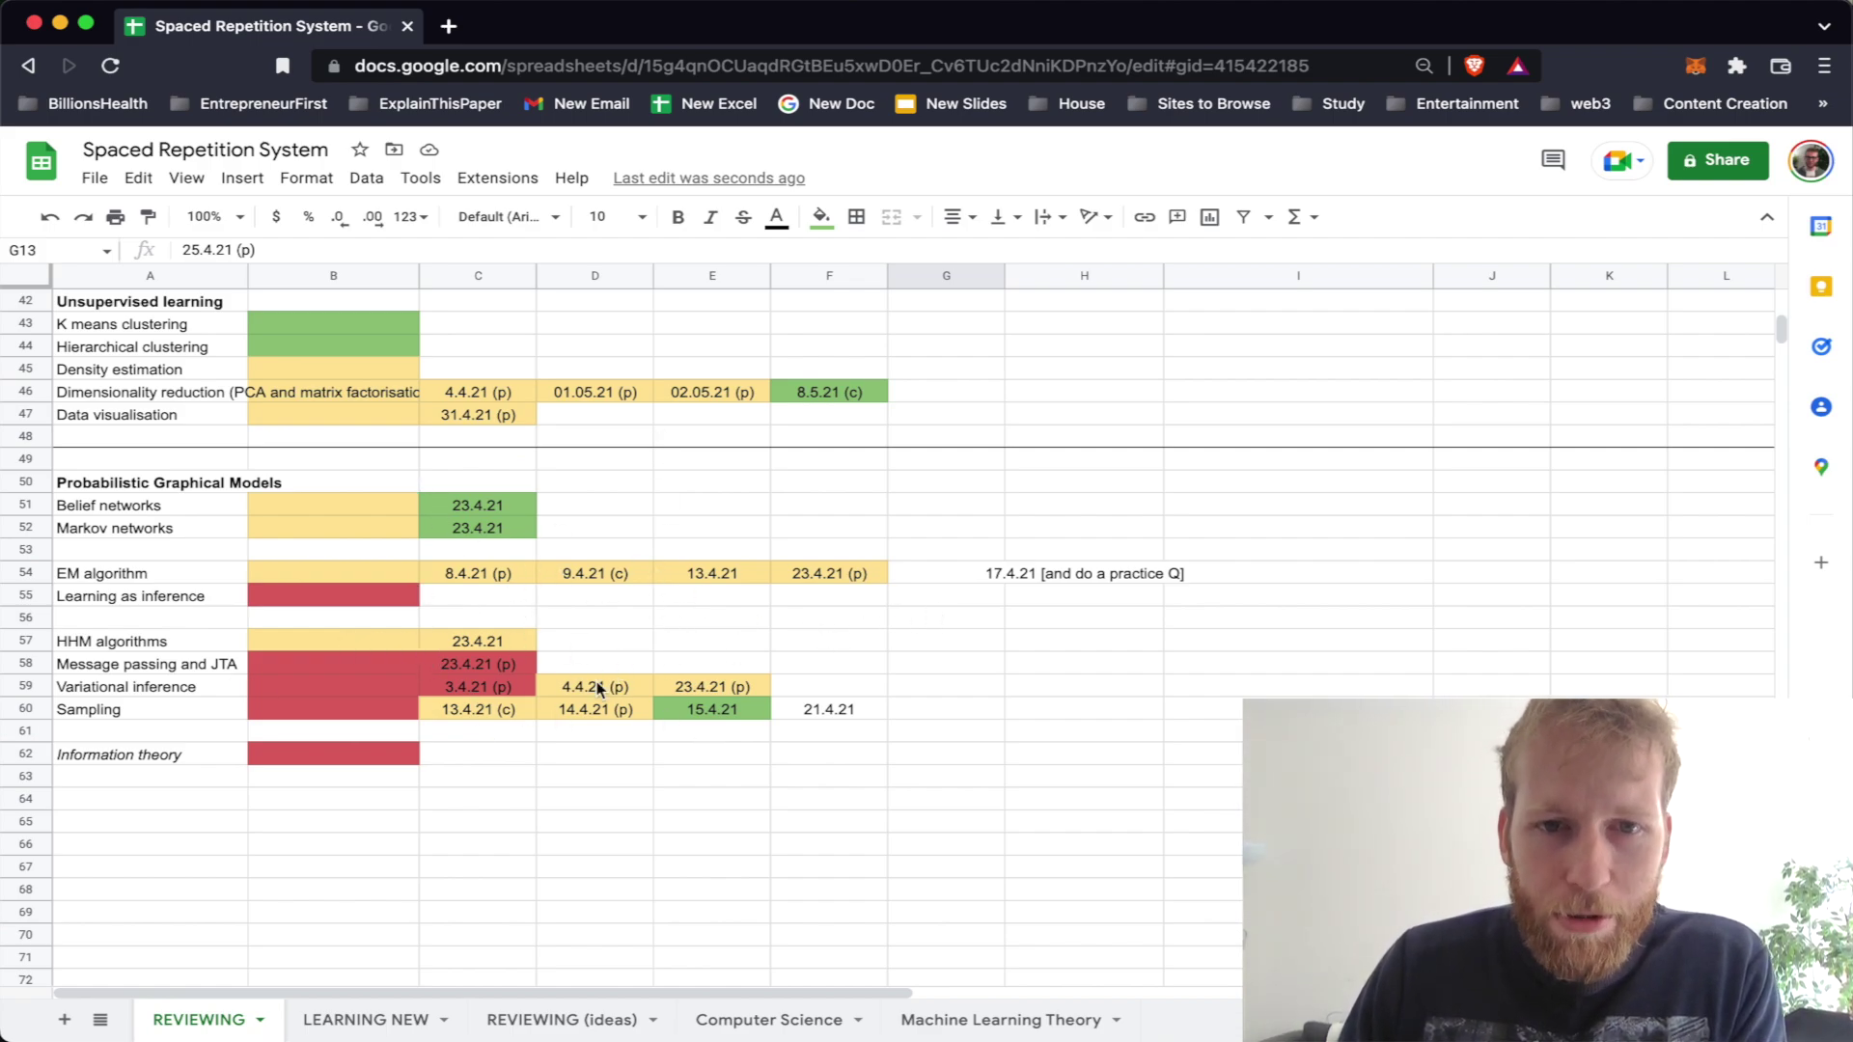
{"action": "scroll", "coordinate": [598, 688], "scroll_direction": "up", "scroll_amount": 10}
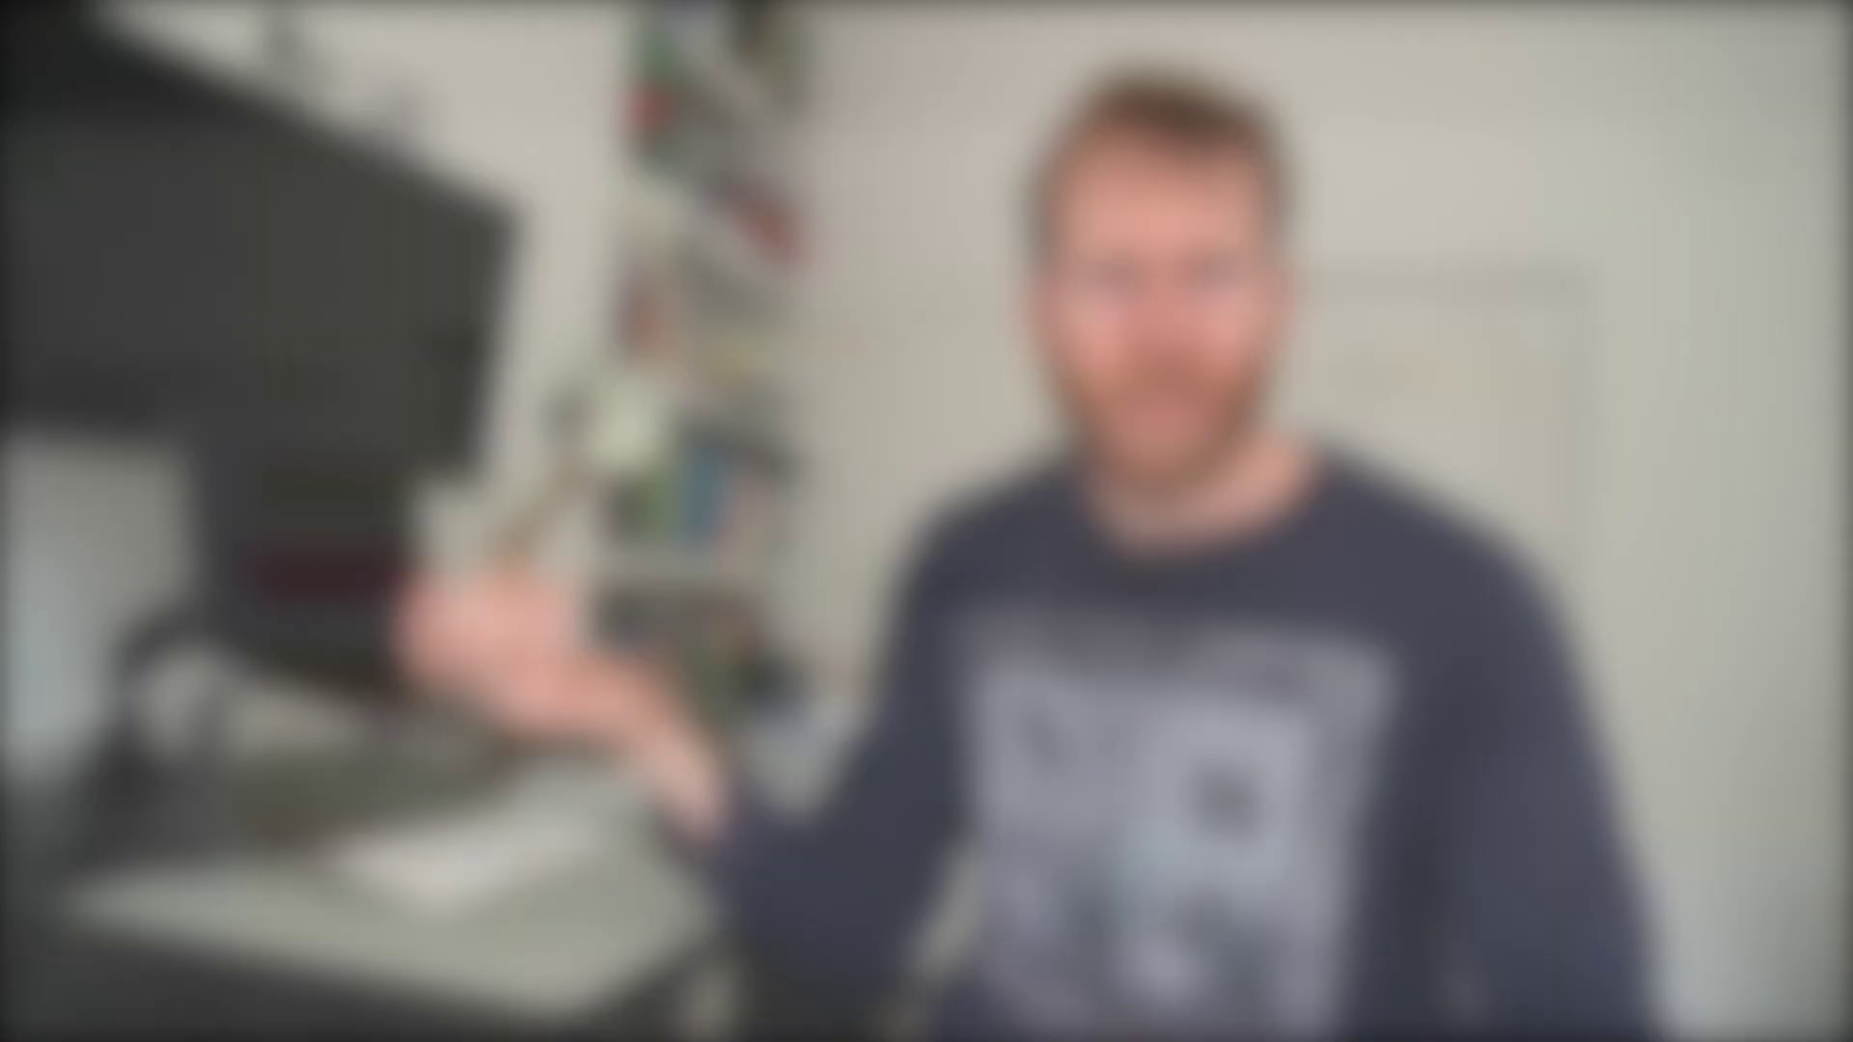